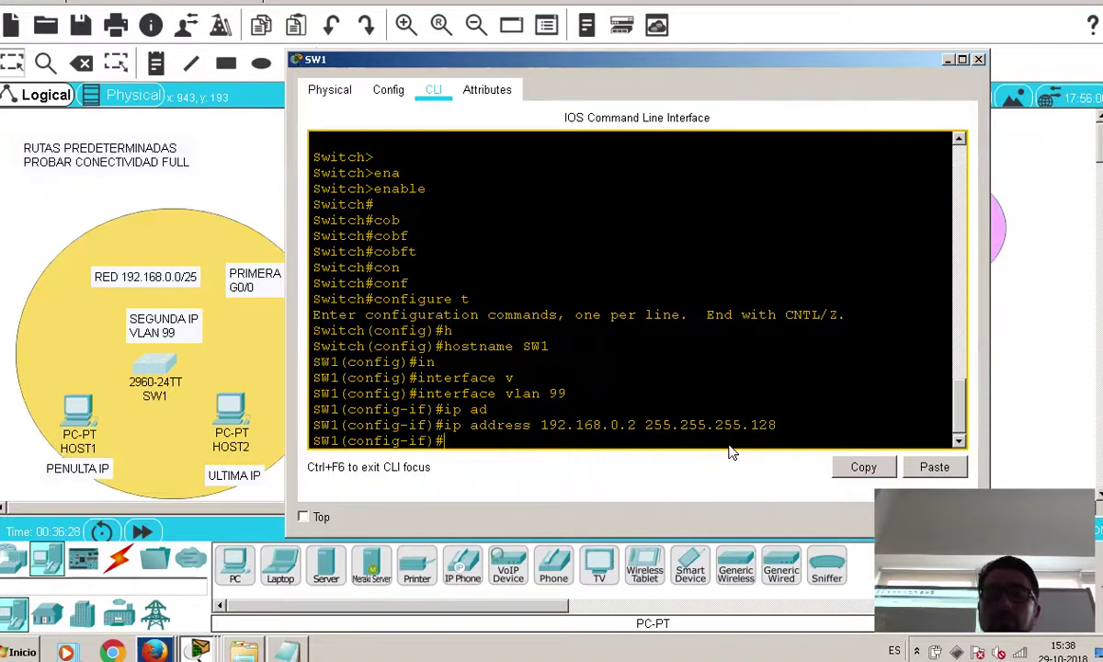
Bring up SW1's VLAN 99 interface with no shutdown and save the configuration with do write
{"action": "key", "text": "Tab"}
{"action": "key", "text": "Return"}
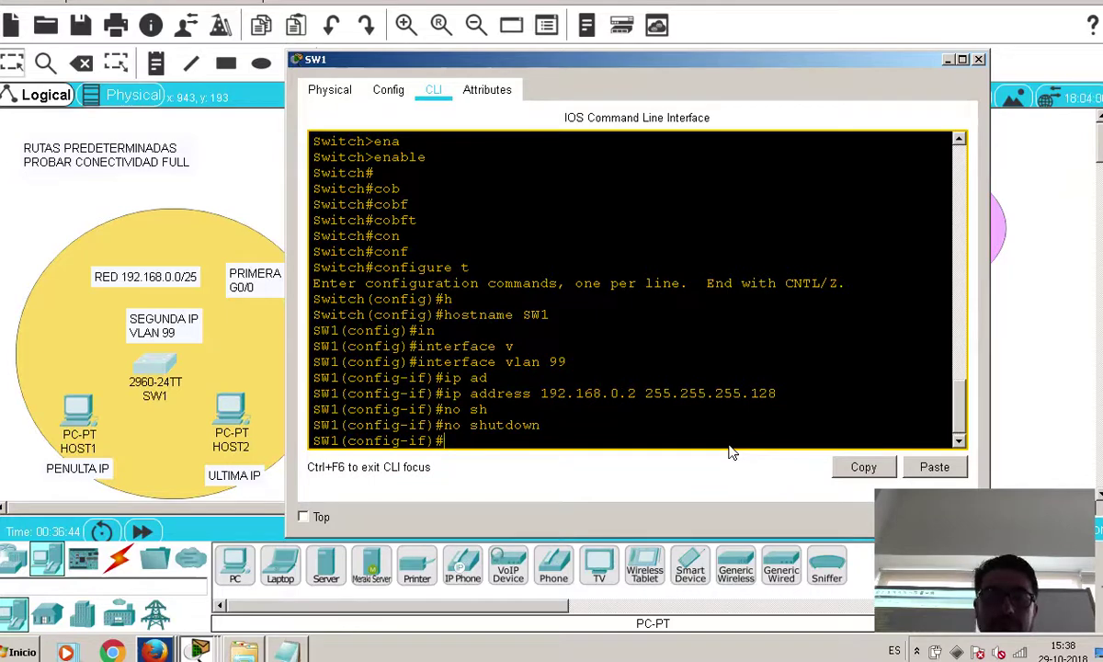
{"action": "type", "text": "do write"}
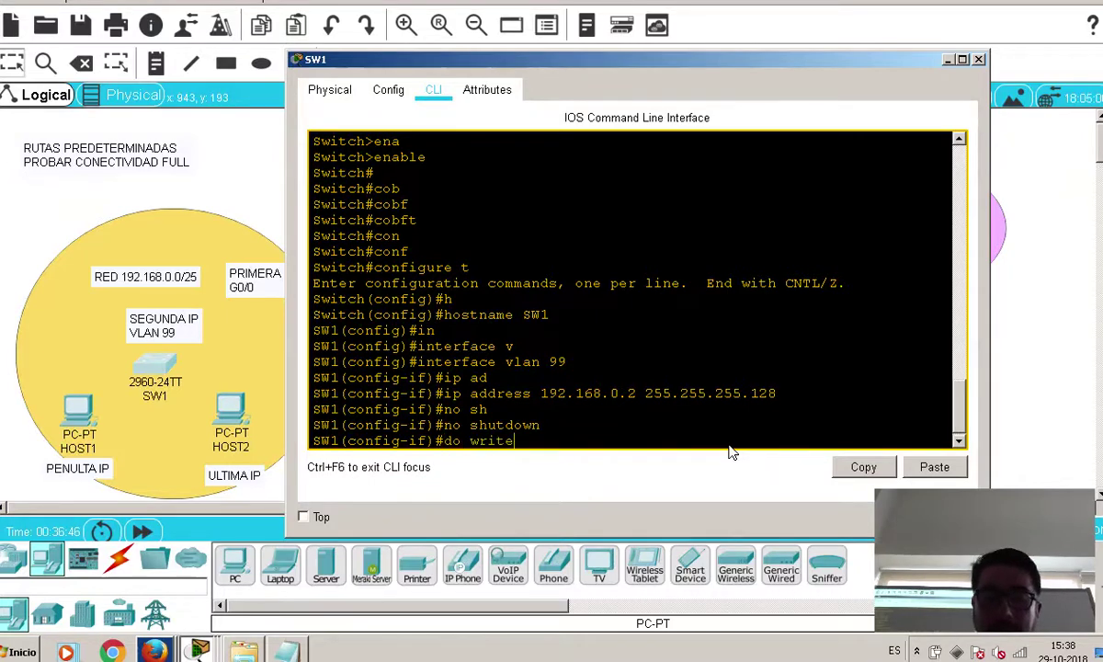
{"action": "key", "text": "Return"}
{"action": "key", "text": "Return"}
{"action": "key", "text": "Return"}
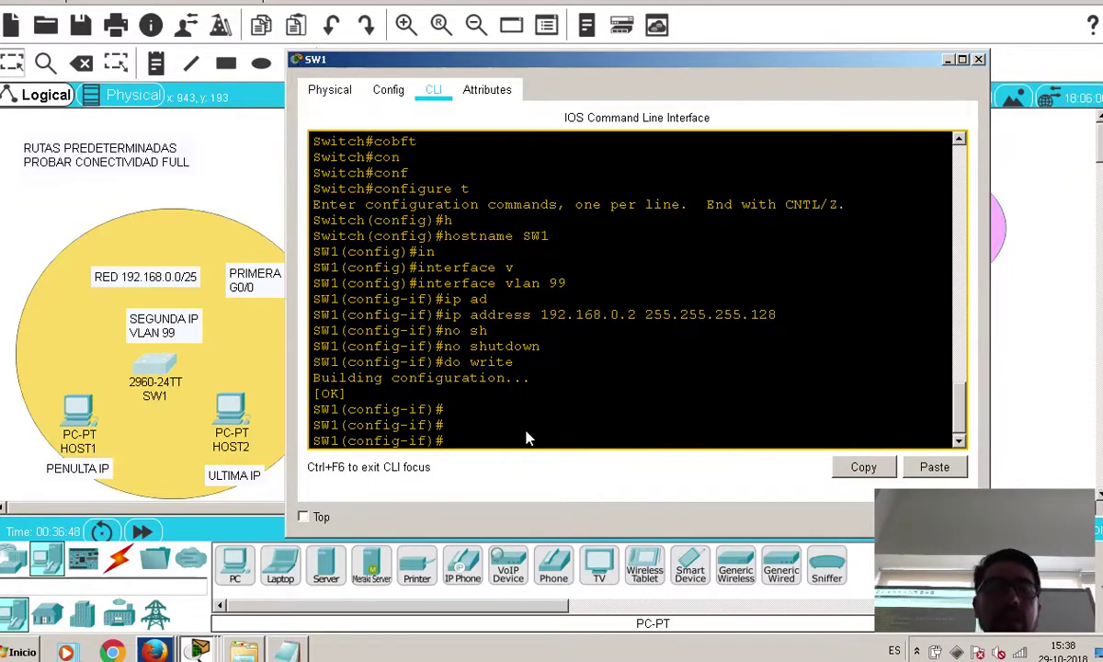
{"action": "left_click", "coordinate": [22, 424]}
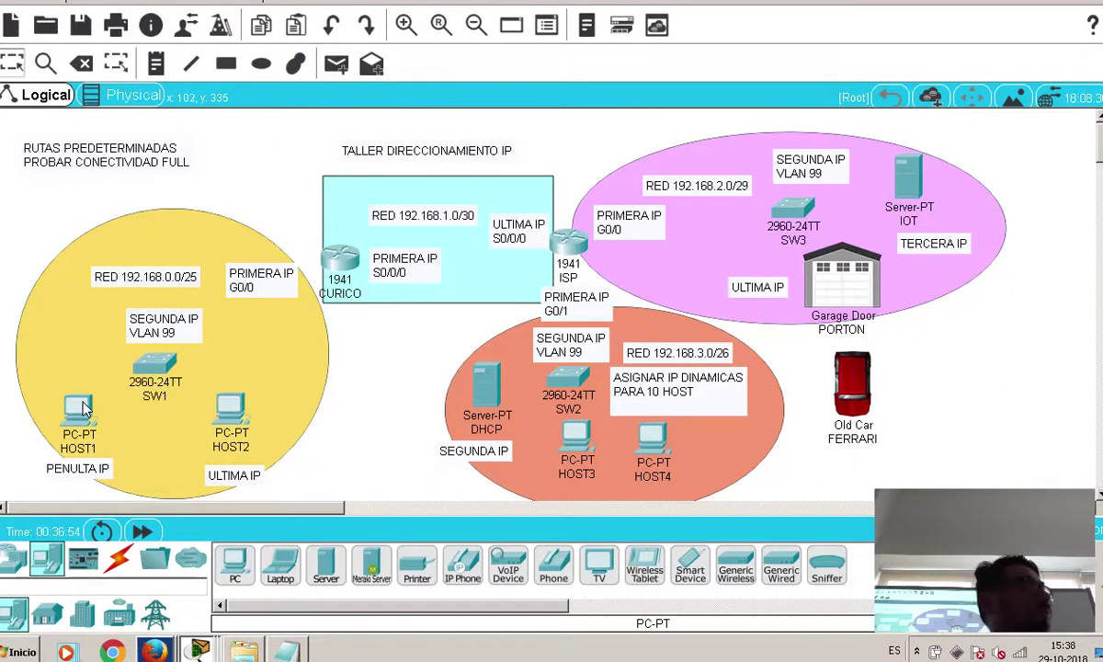
{"action": "mouse_move", "coordinate": [82, 408]}
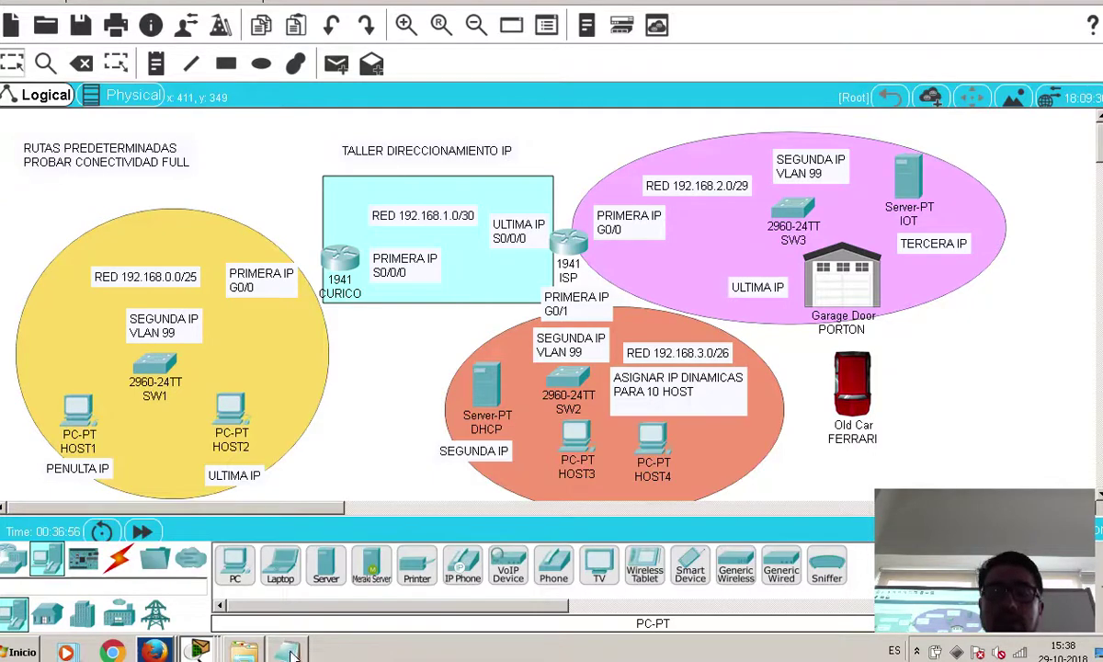
{"action": "left_click", "coordinate": [286, 652]}
{"action": "left_click_drag", "start_coordinate": [702, 396], "coordinate": [470, 410]}
{"action": "left_click_drag", "start_coordinate": [746, 450], "coordinate": [470, 461]}
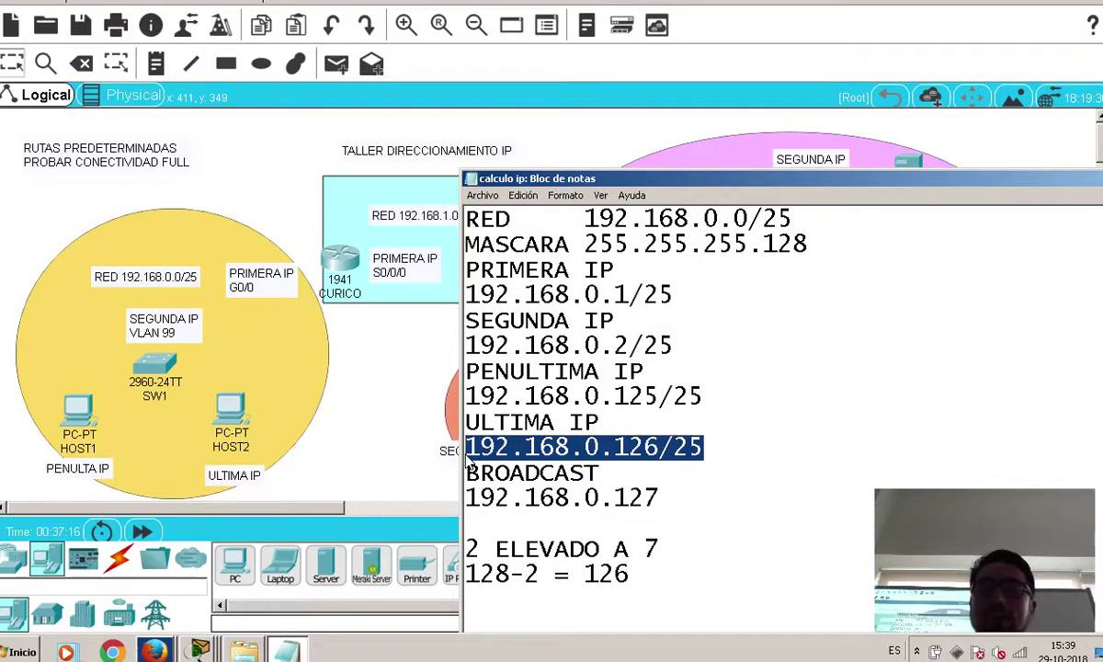
{"action": "left_click_drag", "start_coordinate": [632, 573], "coordinate": [465, 573]}
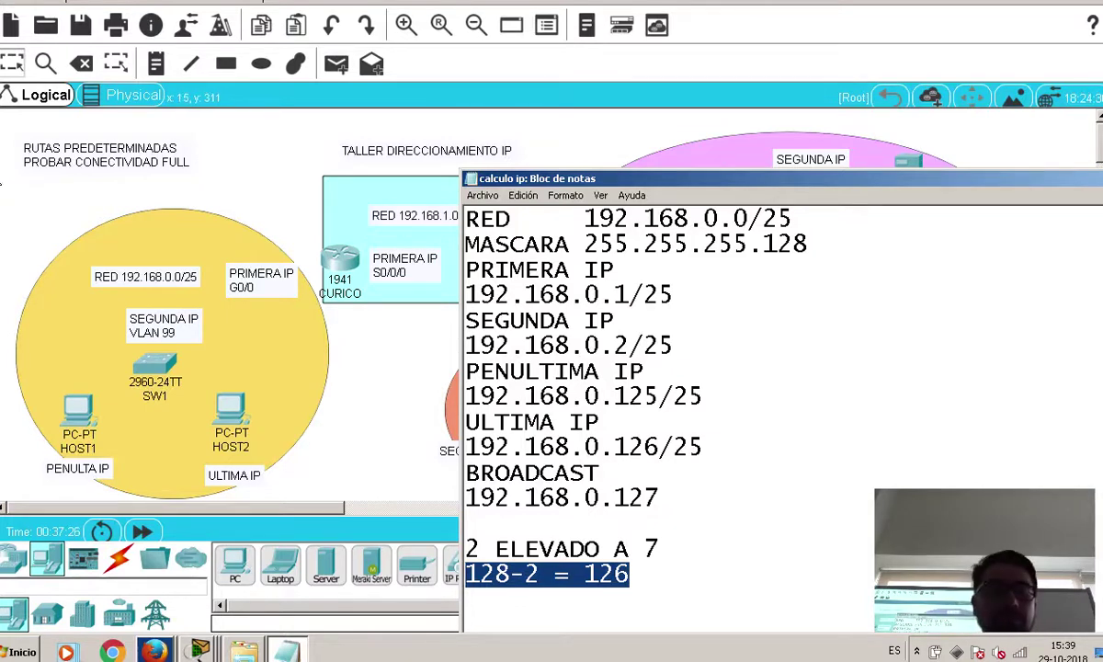
{"action": "left_click", "coordinate": [73, 409]}
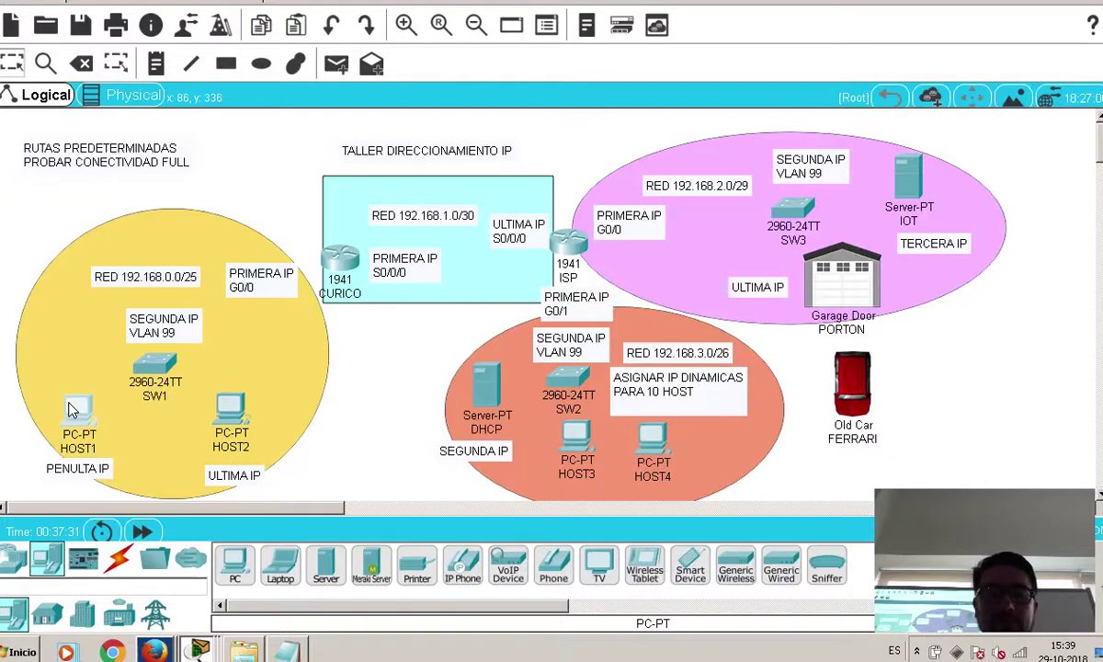
{"action": "left_click", "coordinate": [73, 409]}
Give HOST1 static IP 192.168.0.125, mask 255.255.255.128 and gateway 192.168.0.1
{"action": "left_click", "coordinate": [337, 90]}
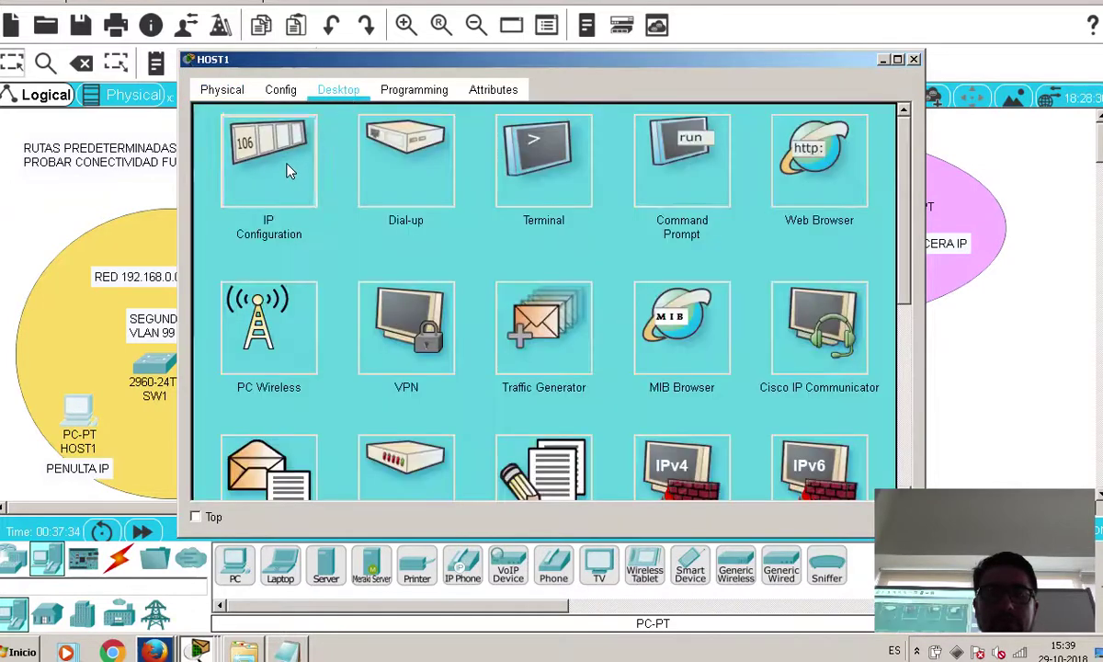
{"action": "left_click", "coordinate": [287, 170]}
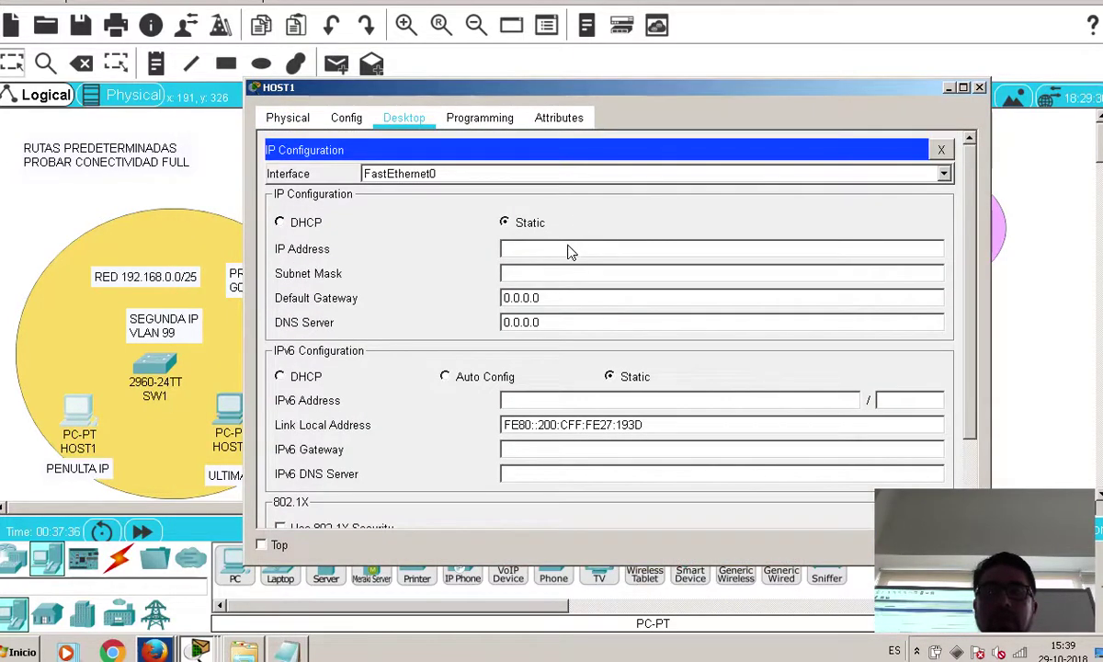
{"action": "type", "text": "19"}
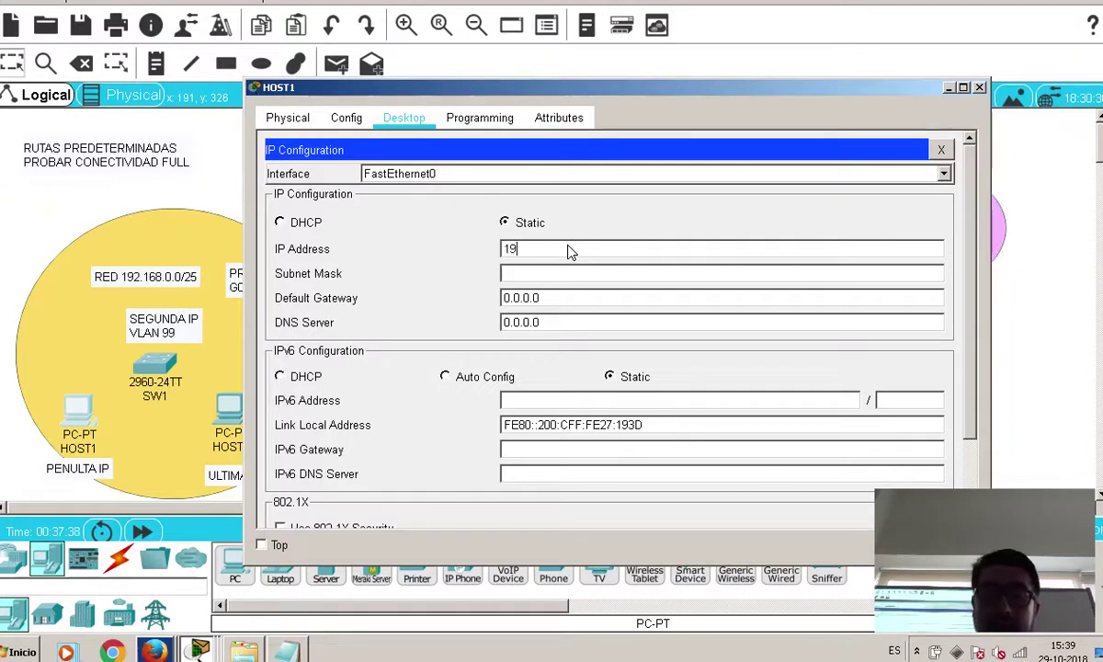
{"action": "type", "text": "2.168.0.125"}
{"action": "left_click", "coordinate": [628, 274]}
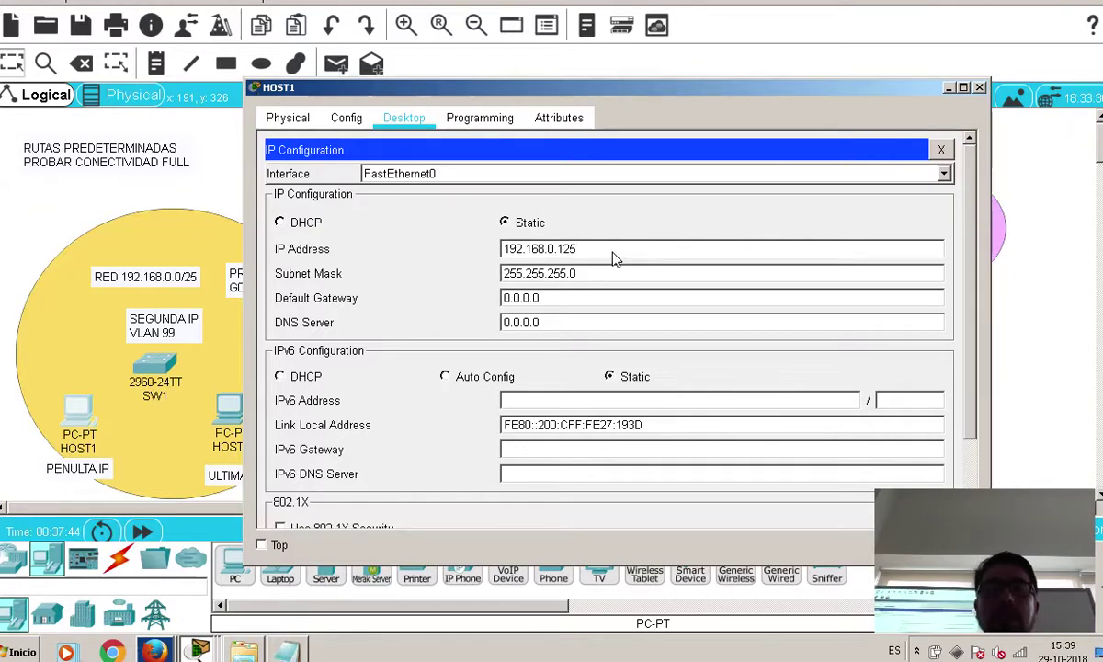
{"action": "key", "text": "BackSpace"}
{"action": "type", "text": "128"}
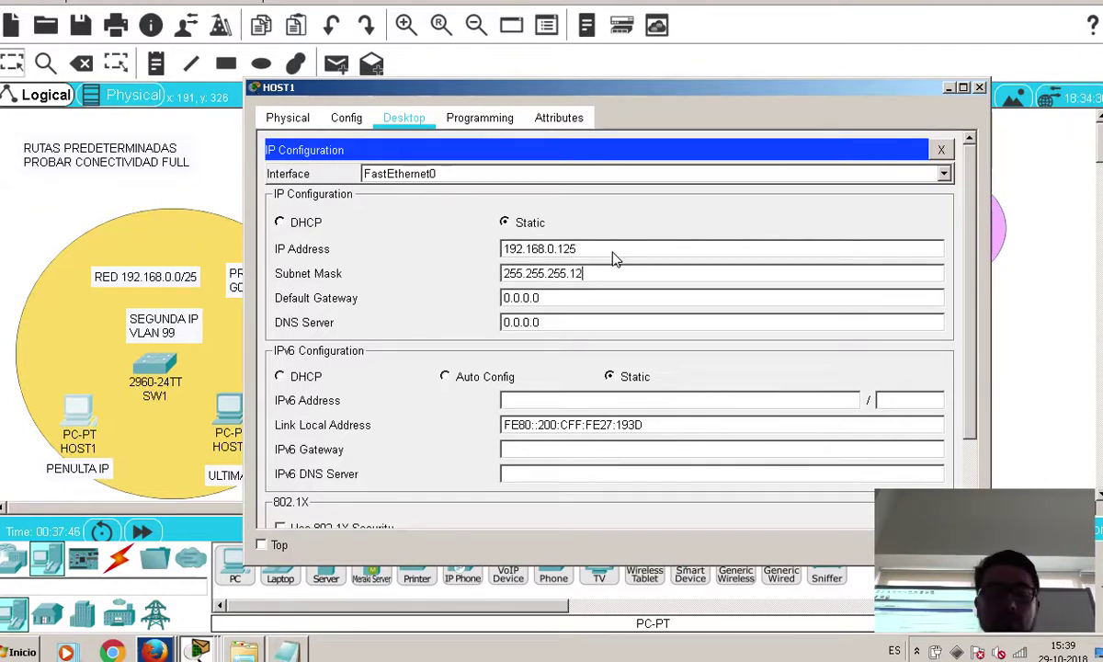
{"action": "left_click", "coordinate": [624, 304]}
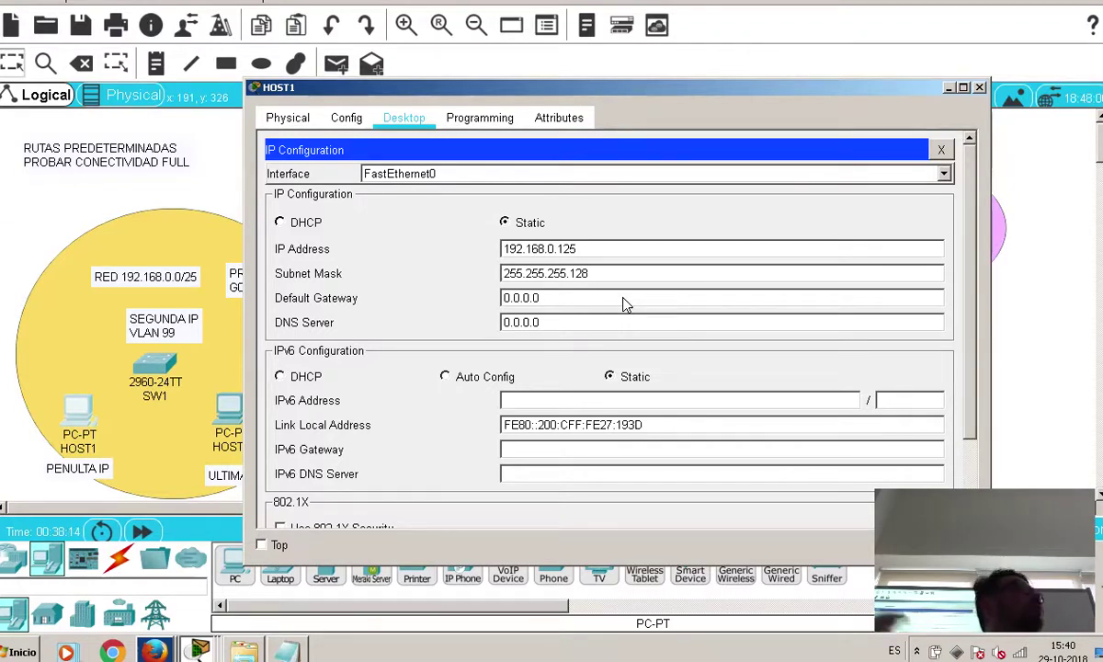
{"action": "left_click_drag", "start_coordinate": [588, 303], "coordinate": [331, 293]}
{"action": "type", "text": "192.168.0.1"}
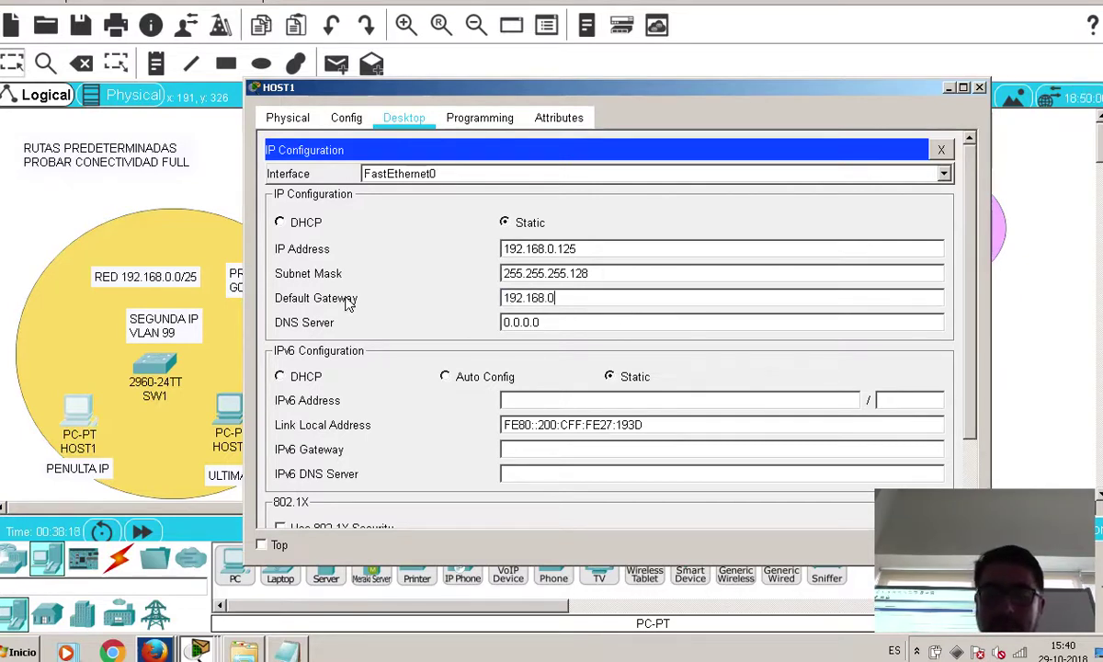
{"action": "left_click", "coordinate": [552, 323]}
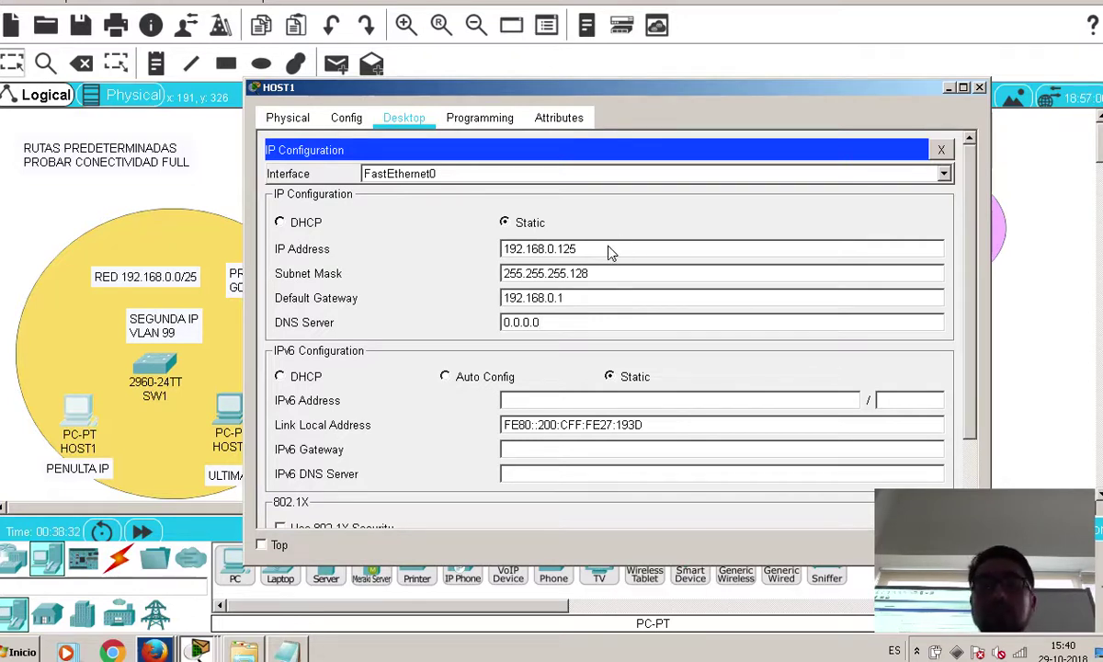
Copy HOST1's address 192.168.0.125, check it against the notes' broadcast 192.168.0.127, and close HOST1
{"action": "left_click_drag", "start_coordinate": [605, 255], "coordinate": [253, 264]}
{"action": "right_click", "coordinate": [542, 254]}
{"action": "left_click", "coordinate": [617, 330]}
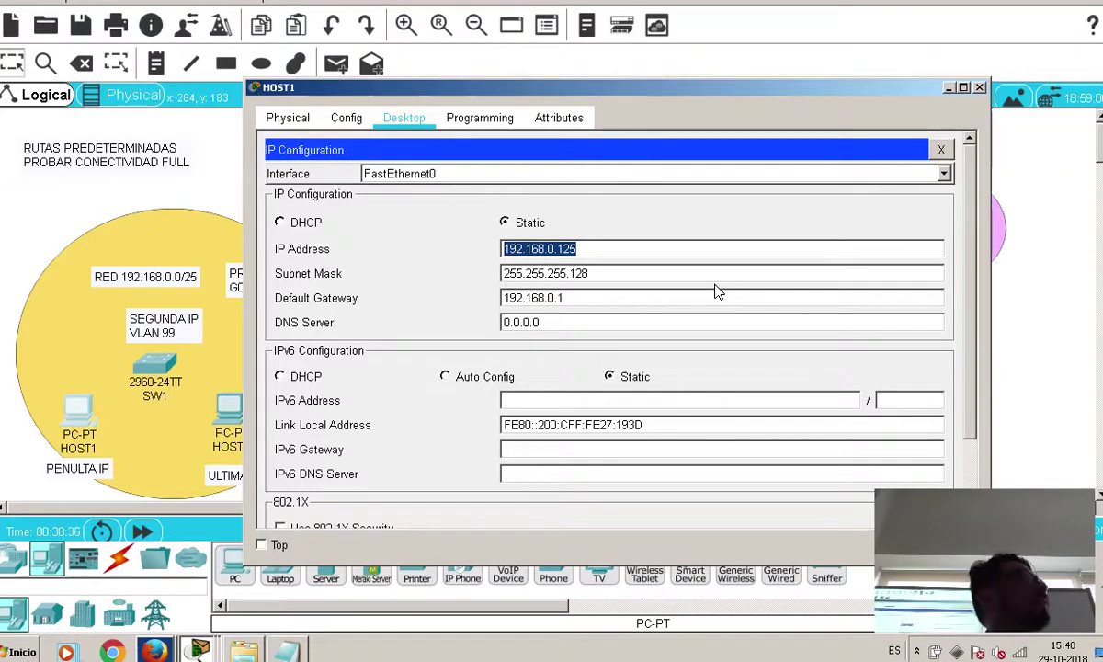
{"action": "key", "text": "alt+Tab"}
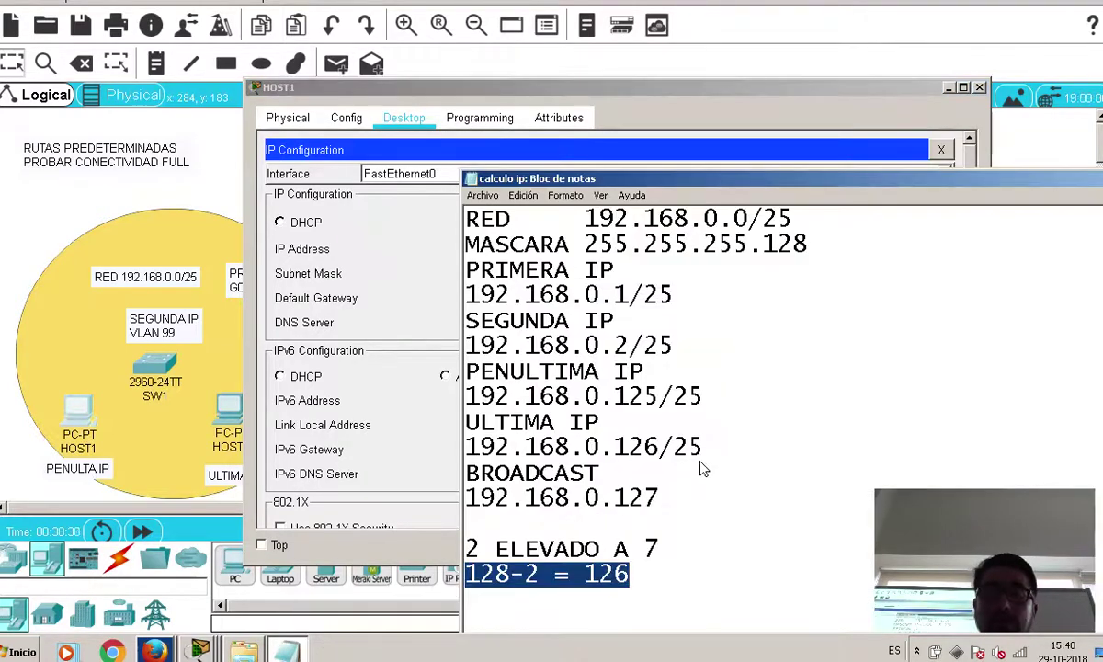
{"action": "left_click", "coordinate": [466, 472]}
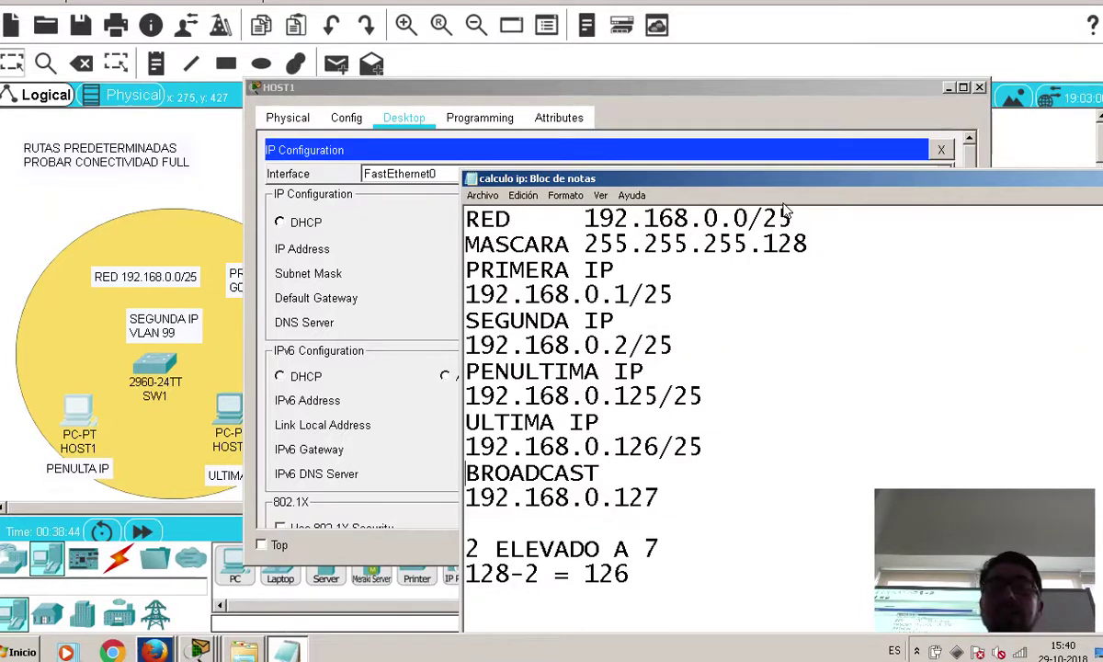
{"action": "left_click_drag", "start_coordinate": [747, 219], "coordinate": [585, 220]}
{"action": "left_click_drag", "start_coordinate": [658, 497], "coordinate": [457, 500]}
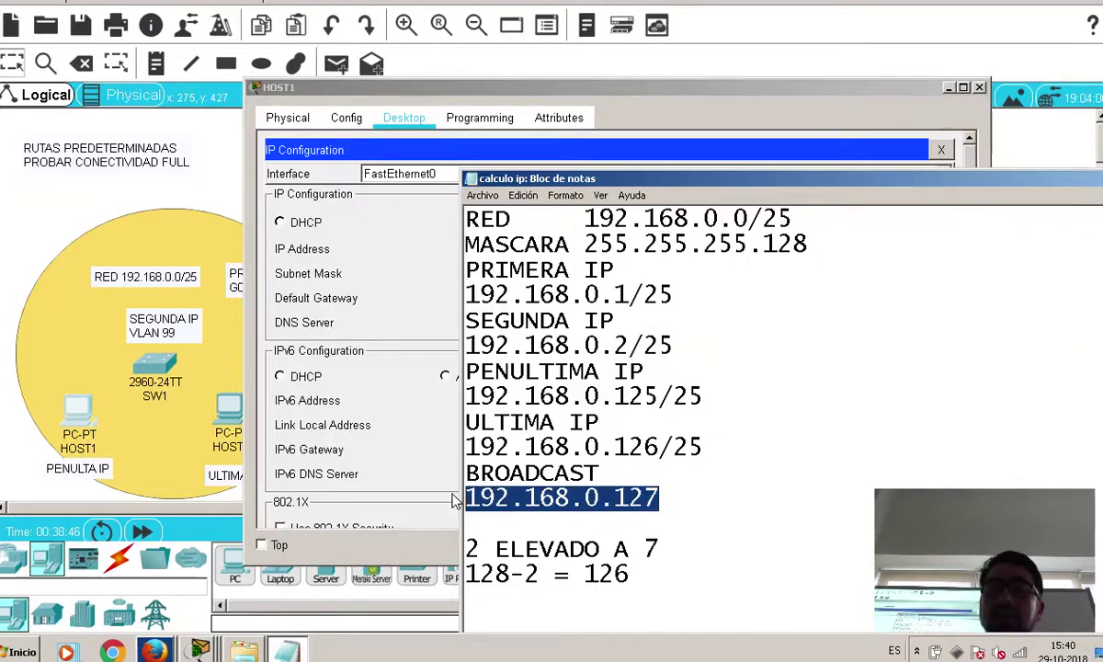
{"action": "left_click", "coordinate": [612, 270]}
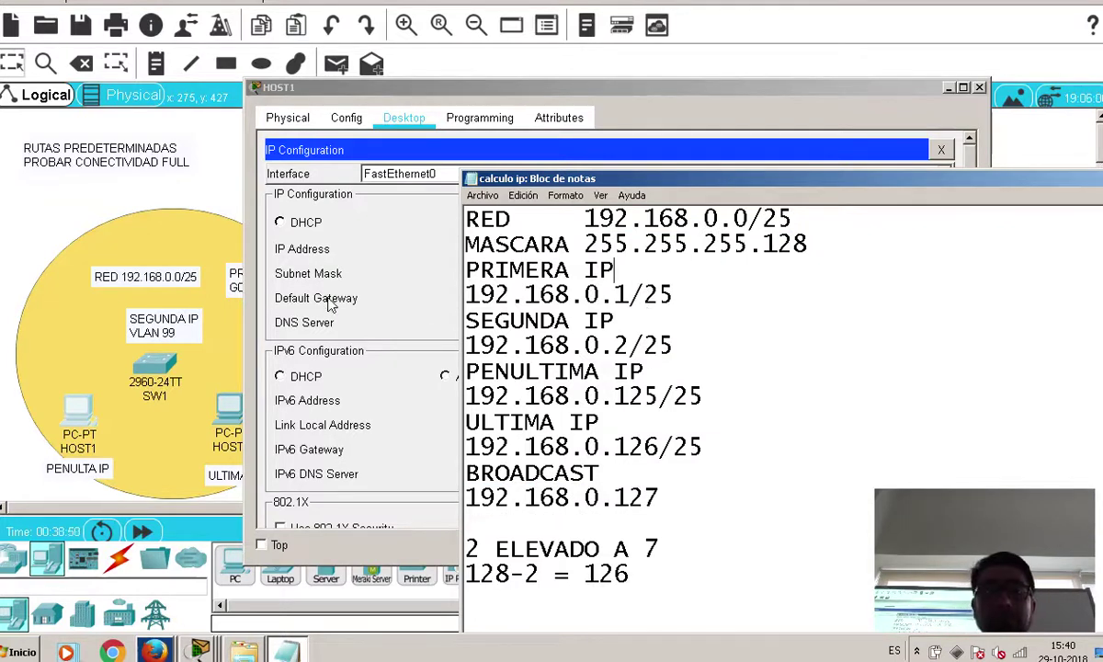
{"action": "left_click", "coordinate": [367, 276]}
{"action": "left_click", "coordinate": [979, 88]}
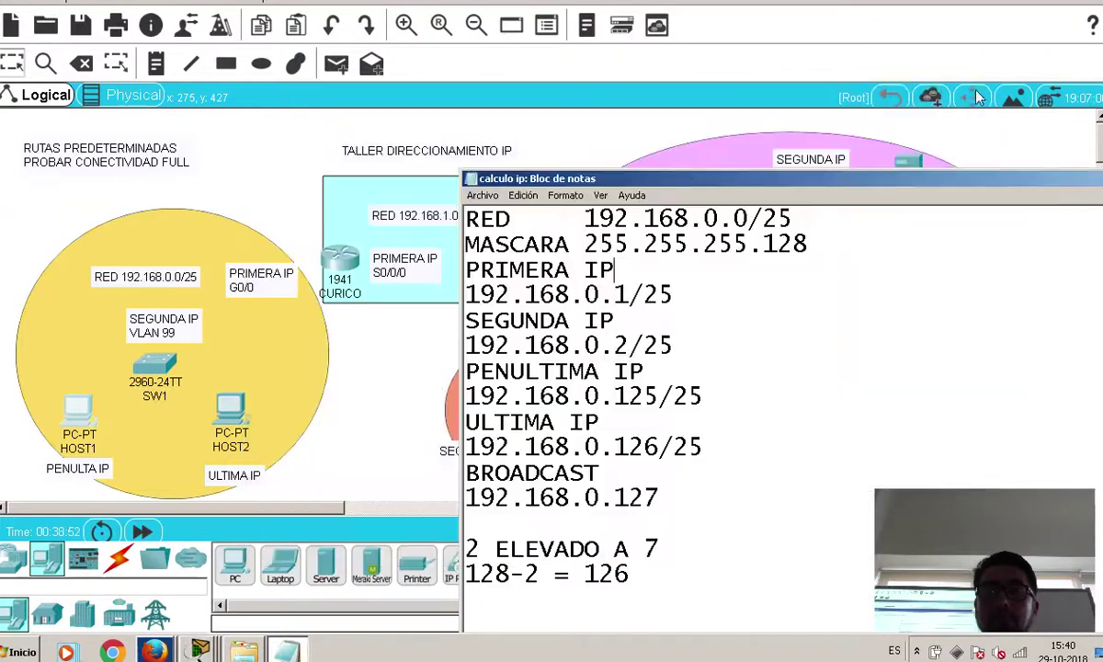
In HOST2's IP Configuration, paste the copied address and change it to 192.168.0.126
{"action": "left_click", "coordinate": [218, 384]}
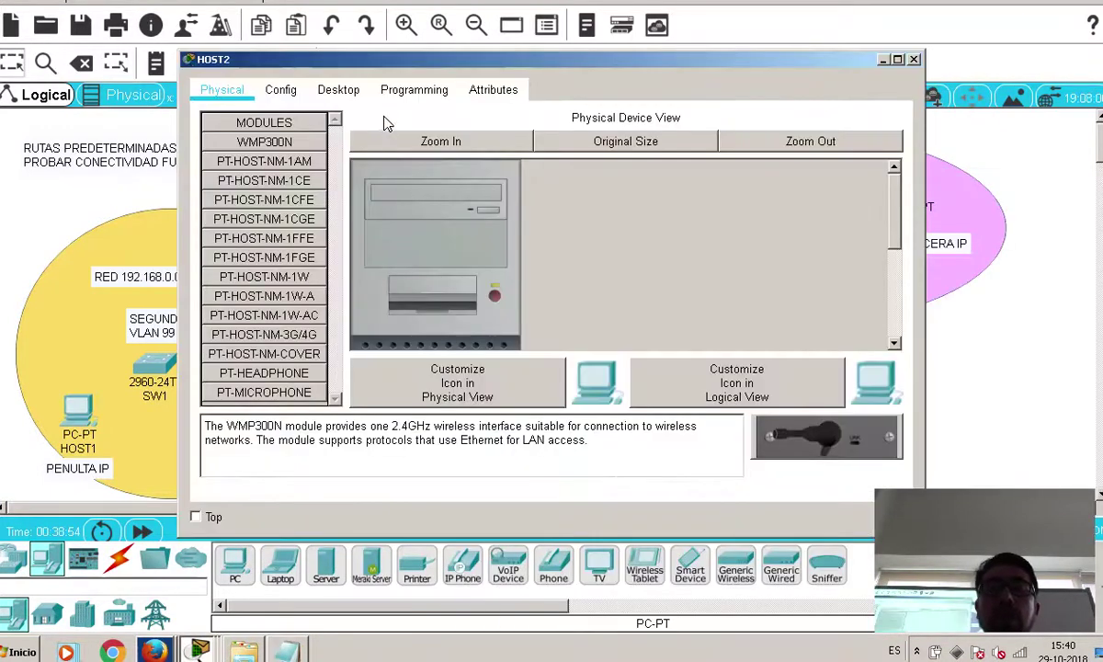
{"action": "left_click", "coordinate": [331, 89]}
{"action": "left_click", "coordinate": [262, 146]}
{"action": "right_click", "coordinate": [480, 158]}
{"action": "left_click", "coordinate": [577, 250]}
{"action": "key", "text": "BackSpace"}
{"action": "type", "text": "68.0.126"}
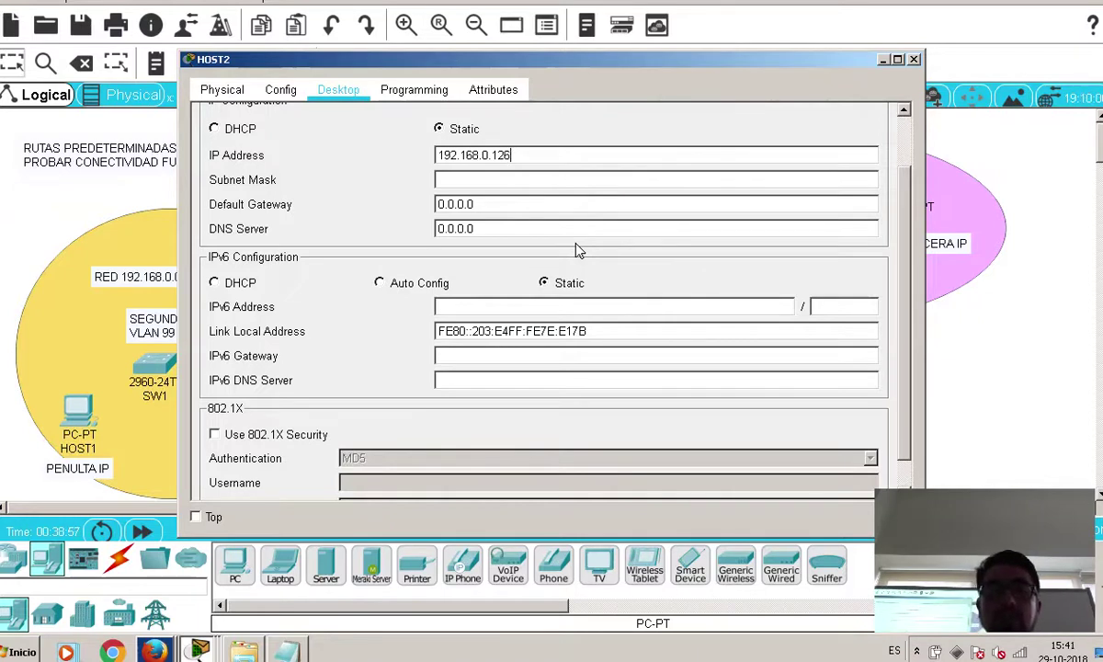
Set HOST2's mask to 255.255.255.128 and gateway to 192.168.0.1, then close its window
{"action": "left_click", "coordinate": [546, 184]}
{"action": "key", "text": "BackSpace"}
{"action": "type", "text": "128"}
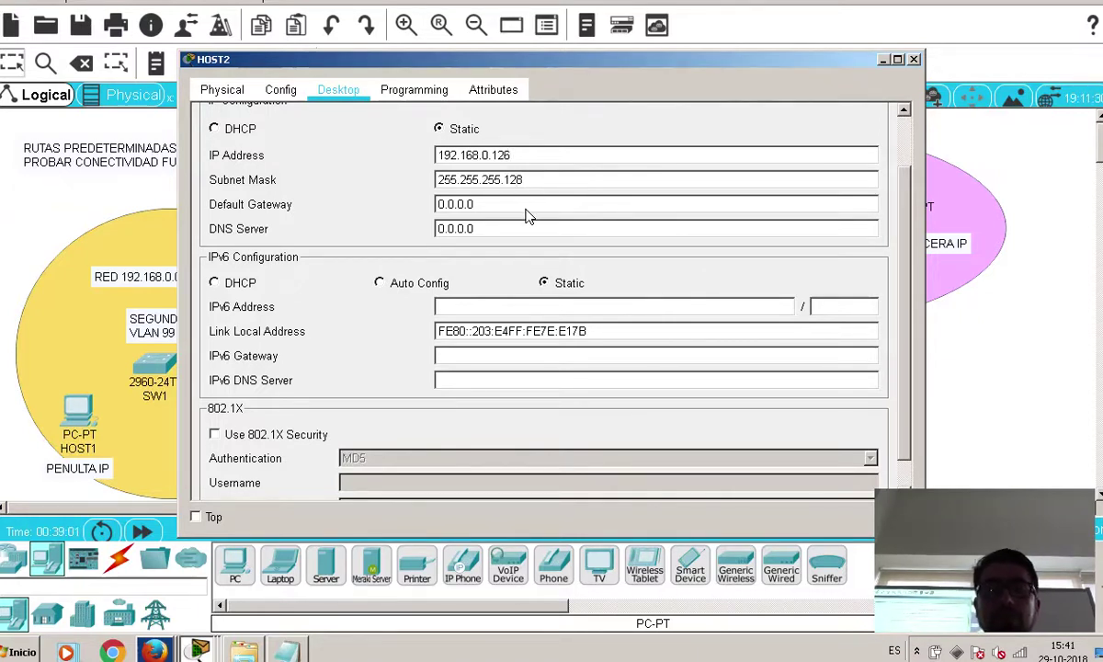
{"action": "key", "text": "Tab"}
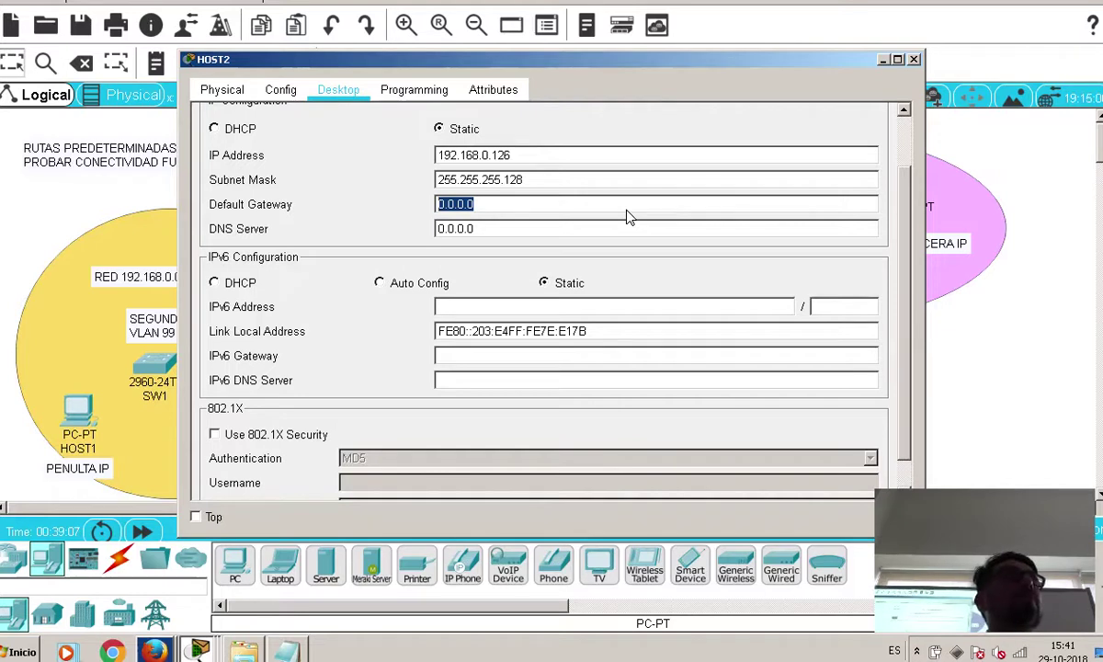
{"action": "type", "text": "192.168.0.1"}
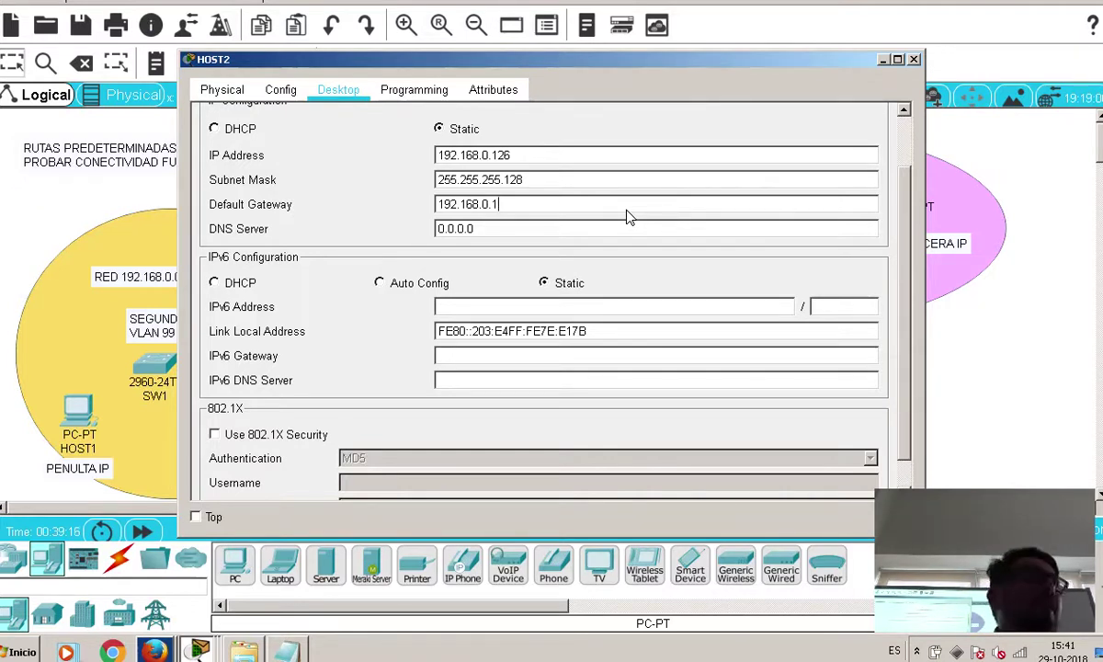
{"action": "left_click", "coordinate": [607, 230]}
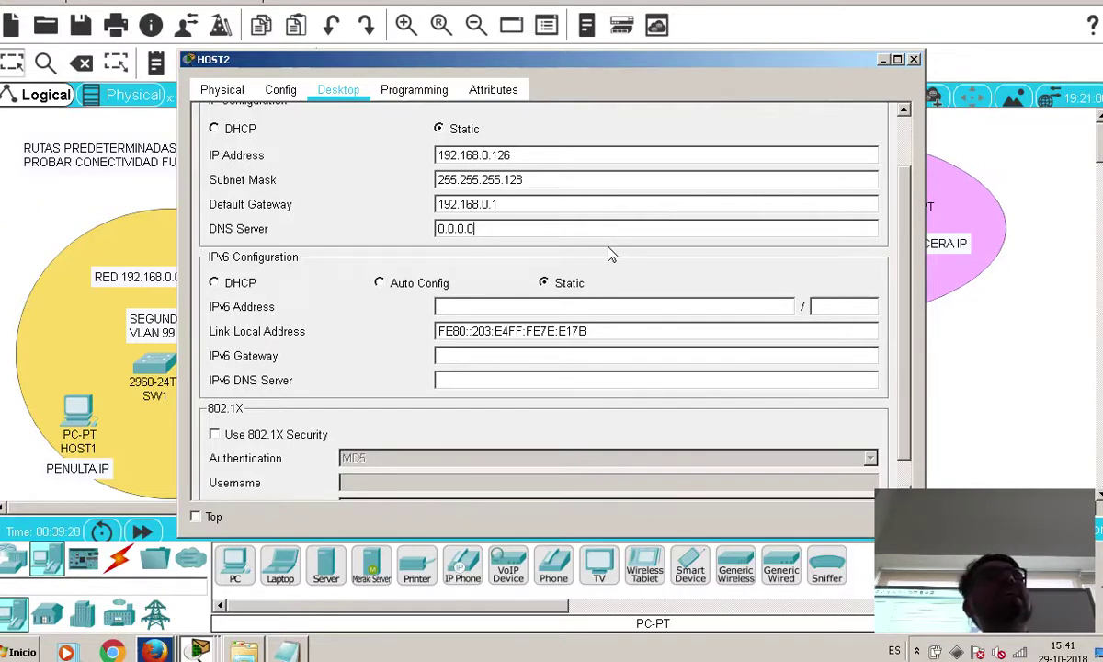
{"action": "left_click", "coordinate": [633, 206]}
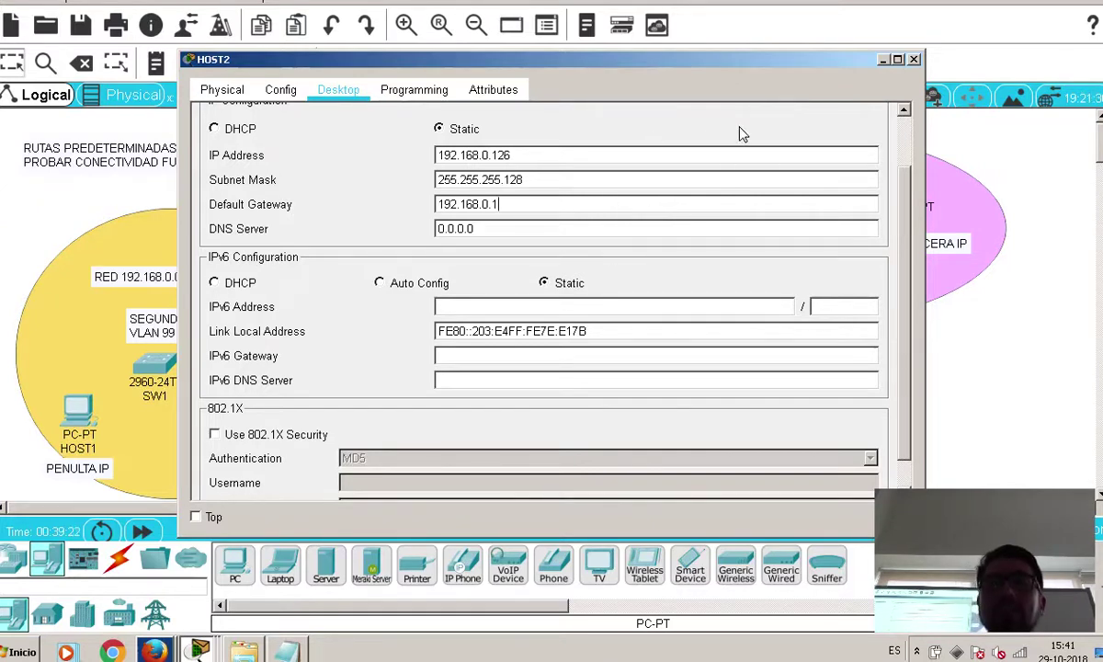
{"action": "left_click", "coordinate": [914, 60]}
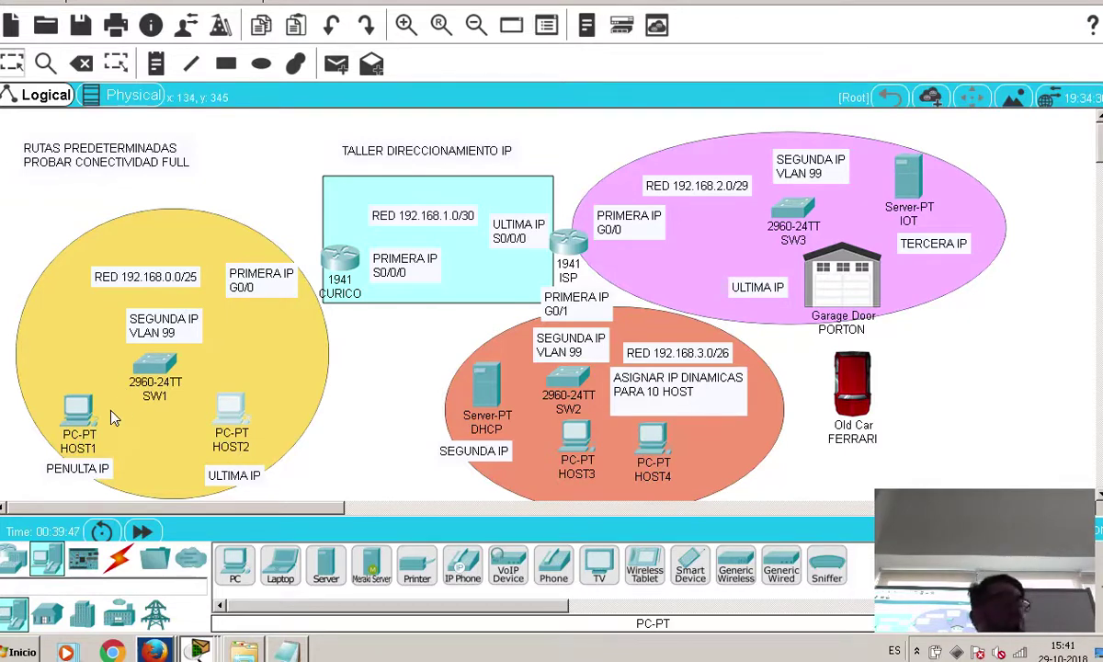
Cable router CURICO G0/0 to SW1 Fa0/1 with a copper straight-through cable
{"action": "left_click", "coordinate": [121, 563]}
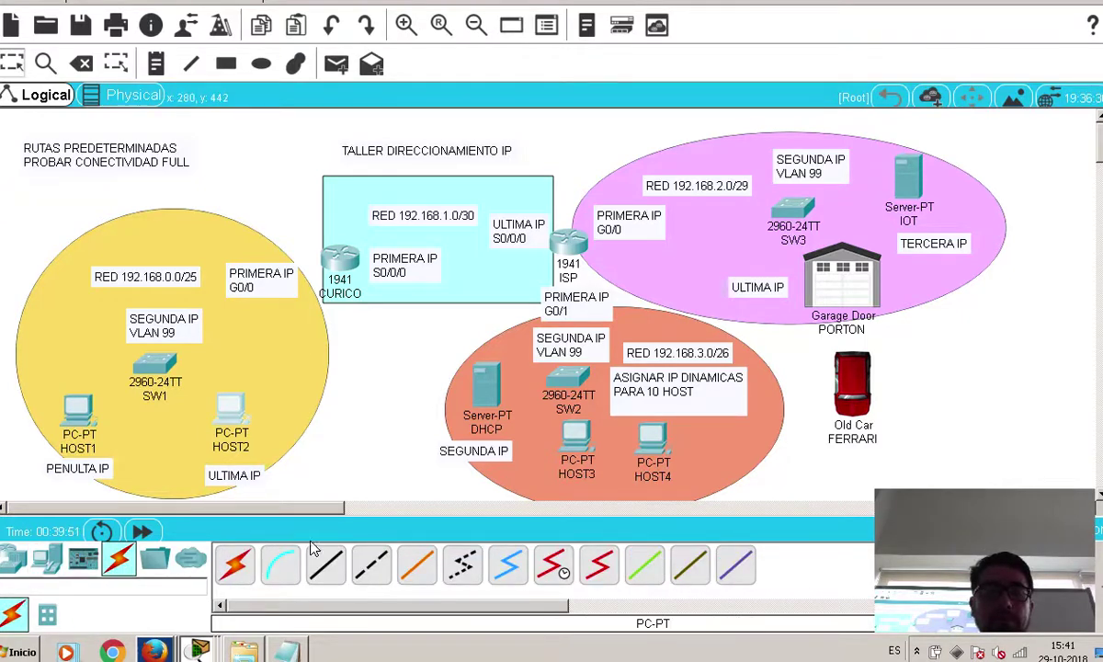
{"action": "left_click", "coordinate": [325, 562]}
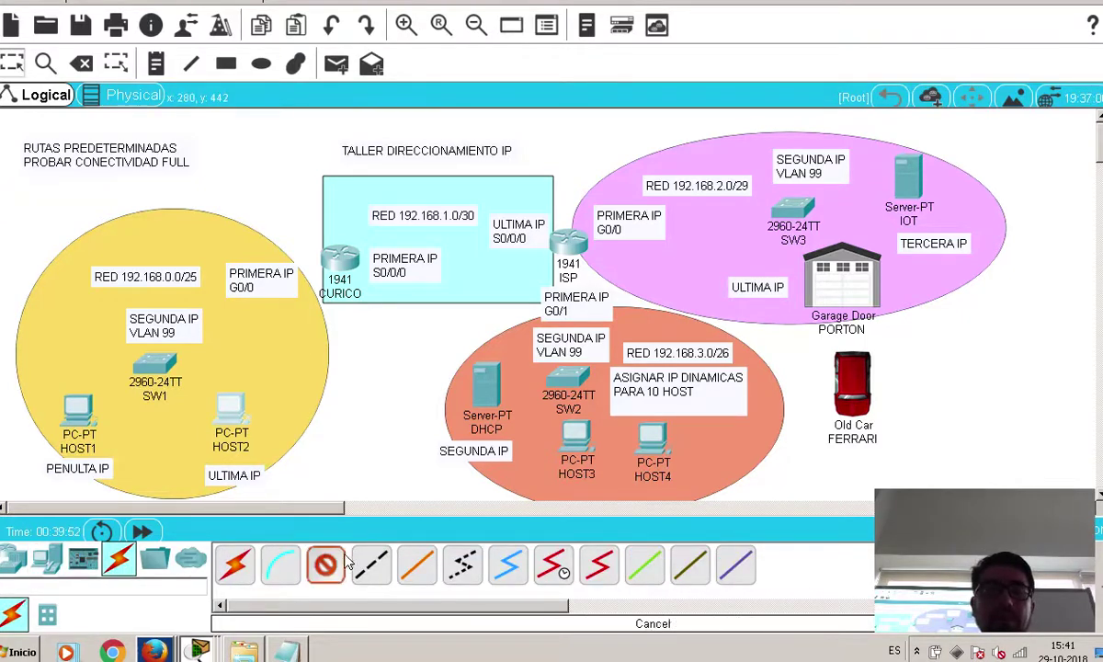
{"action": "left_click", "coordinate": [338, 265]}
{"action": "left_click", "coordinate": [366, 315]}
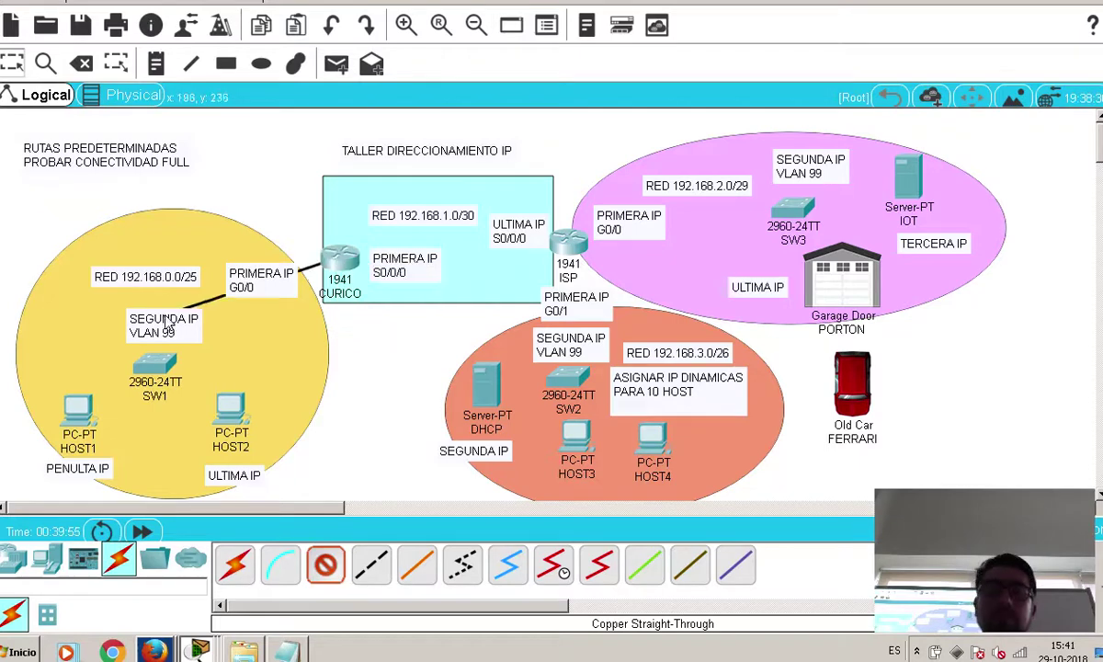
{"action": "left_click", "coordinate": [150, 356]}
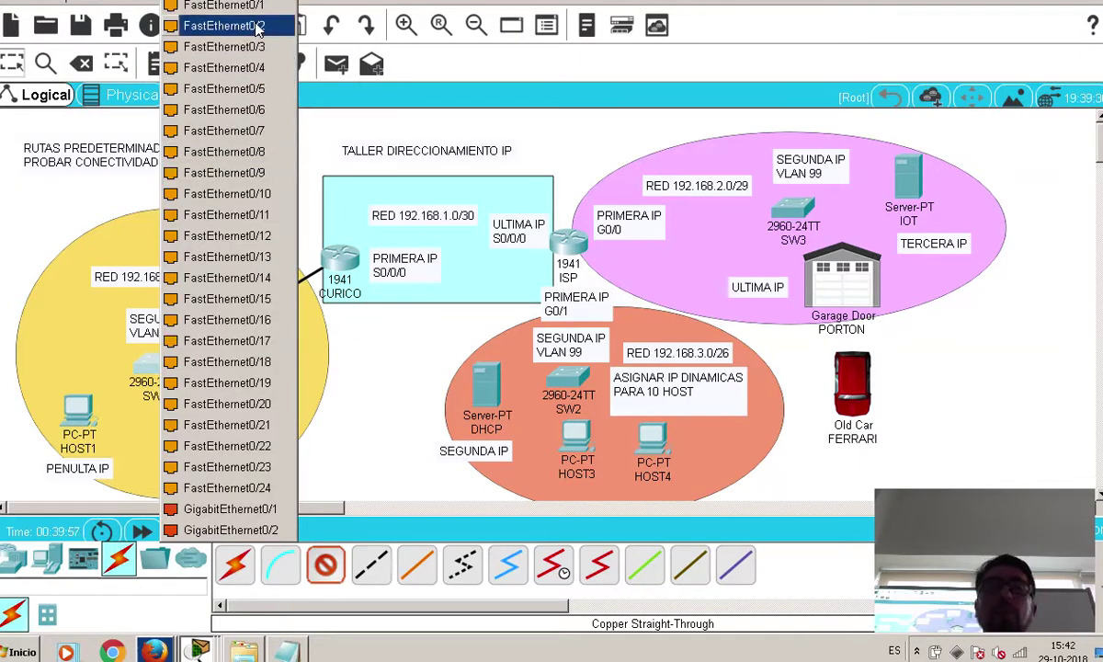
{"action": "left_click", "coordinate": [230, 5]}
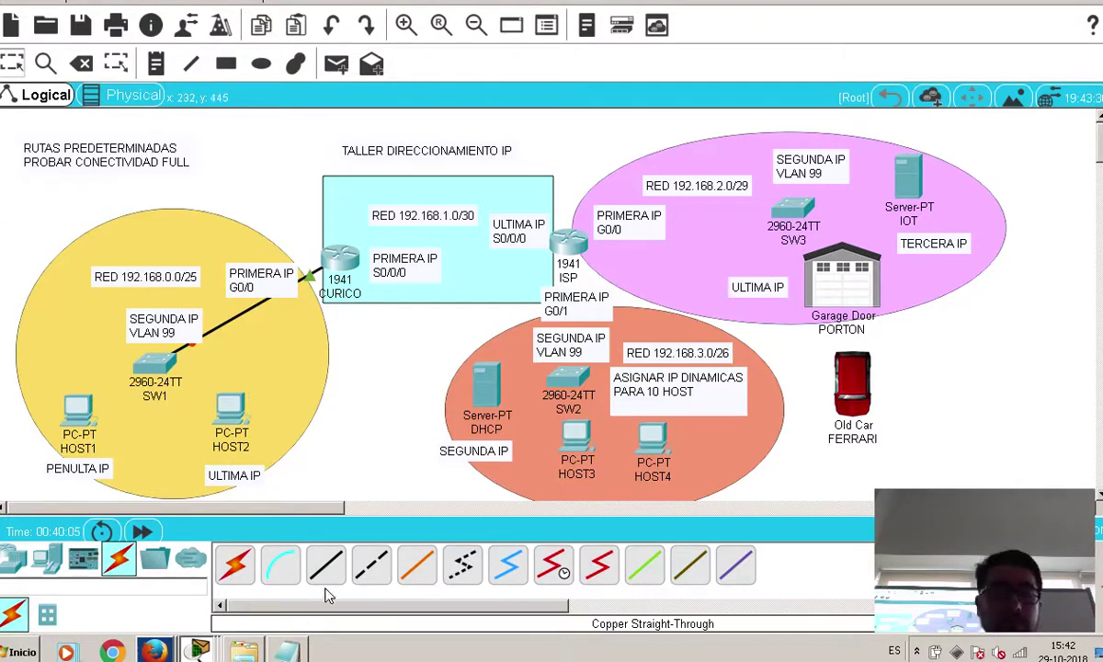
Cable HOST1 Fa0 to SW1 Fa0/23 and HOST2 Fa0 to SW1 Fa0/24 with straight-through copper
{"action": "left_click", "coordinate": [325, 565]}
{"action": "left_click", "coordinate": [66, 400]}
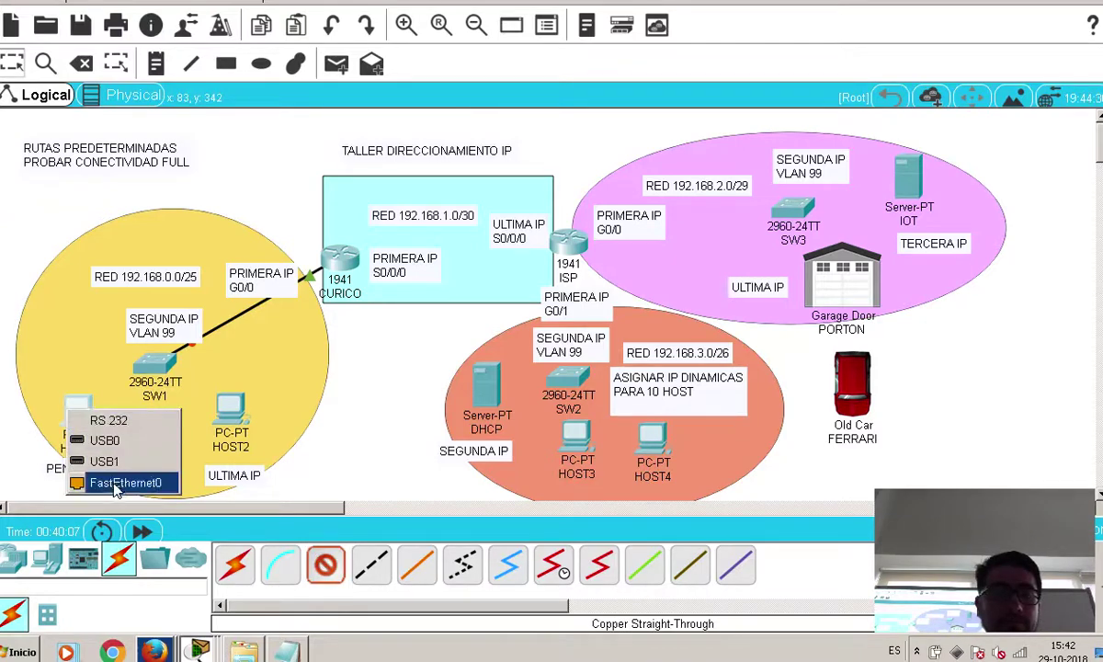
{"action": "left_click", "coordinate": [101, 457]}
{"action": "left_click", "coordinate": [154, 363]}
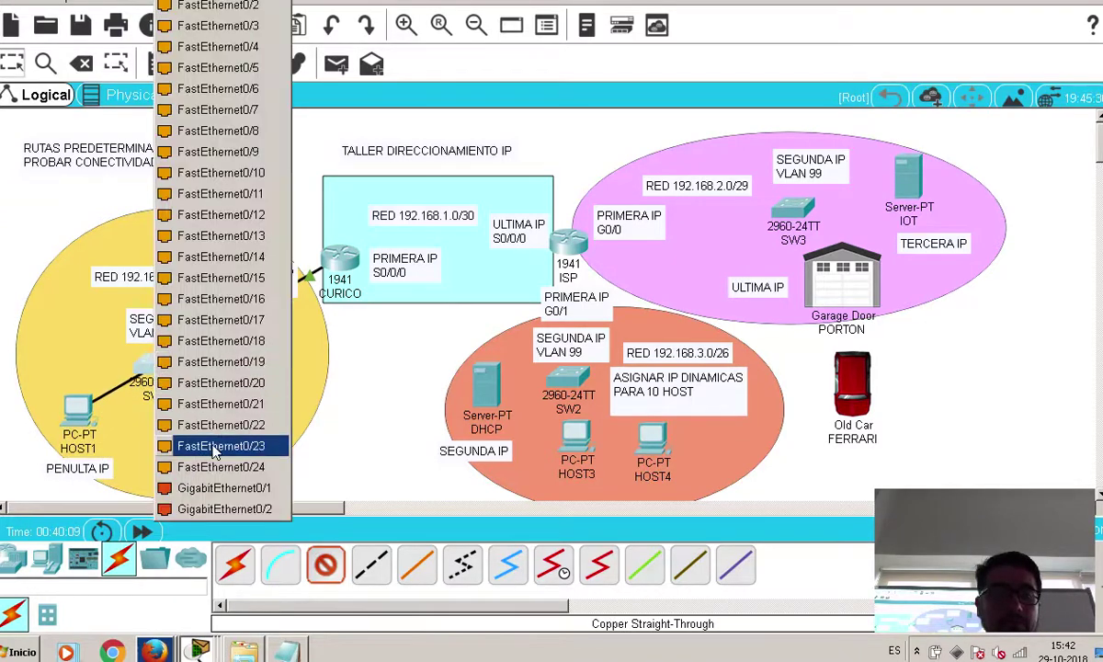
{"action": "left_click", "coordinate": [225, 446]}
{"action": "left_click", "coordinate": [325, 565]}
{"action": "left_click", "coordinate": [229, 405]}
{"action": "left_click", "coordinate": [253, 453]}
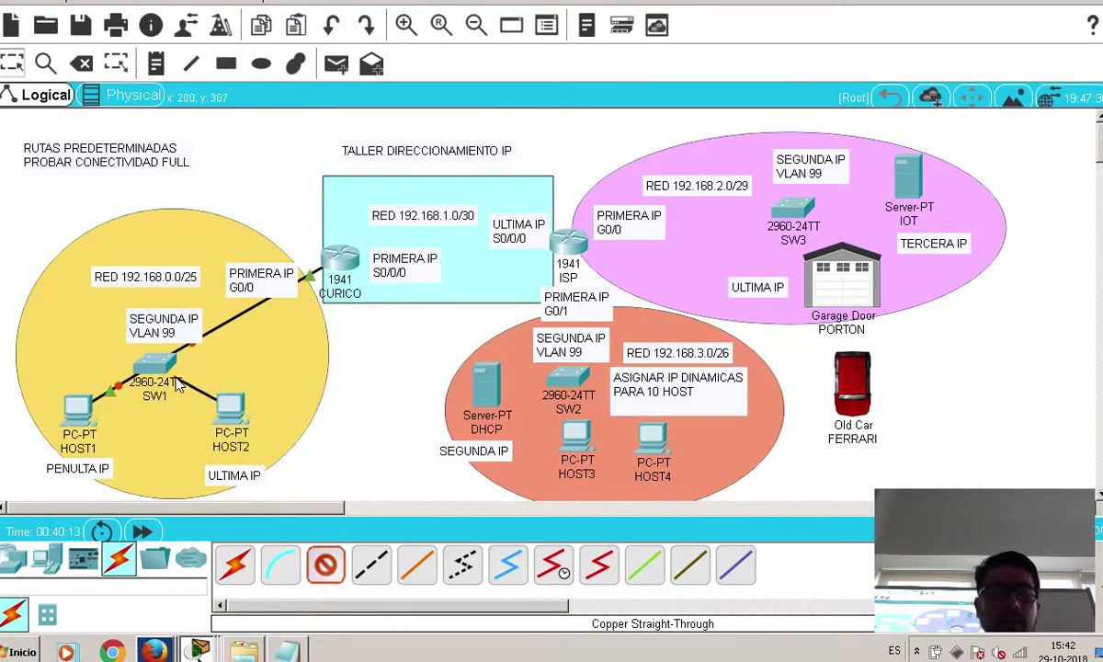
{"action": "left_click", "coordinate": [162, 368]}
{"action": "left_click", "coordinate": [225, 445]}
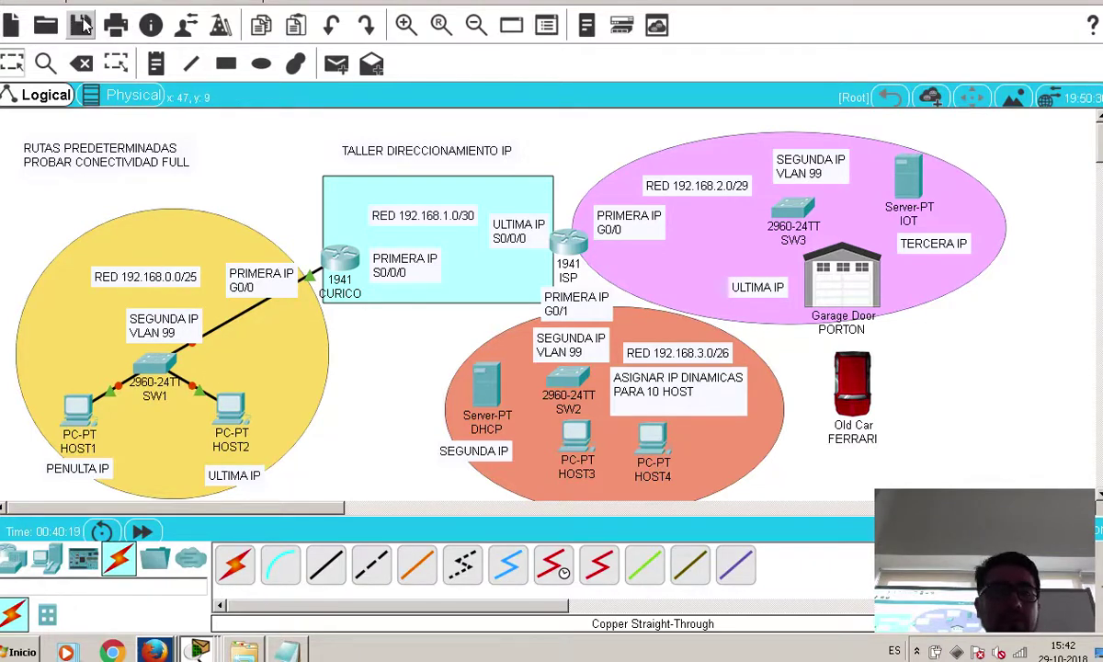
Fast-forward time so SW1's links turn green, reposition the PRIMERA and SEGUNDA IP notes, save, and open HOST2
{"action": "key", "text": "alt+d"}
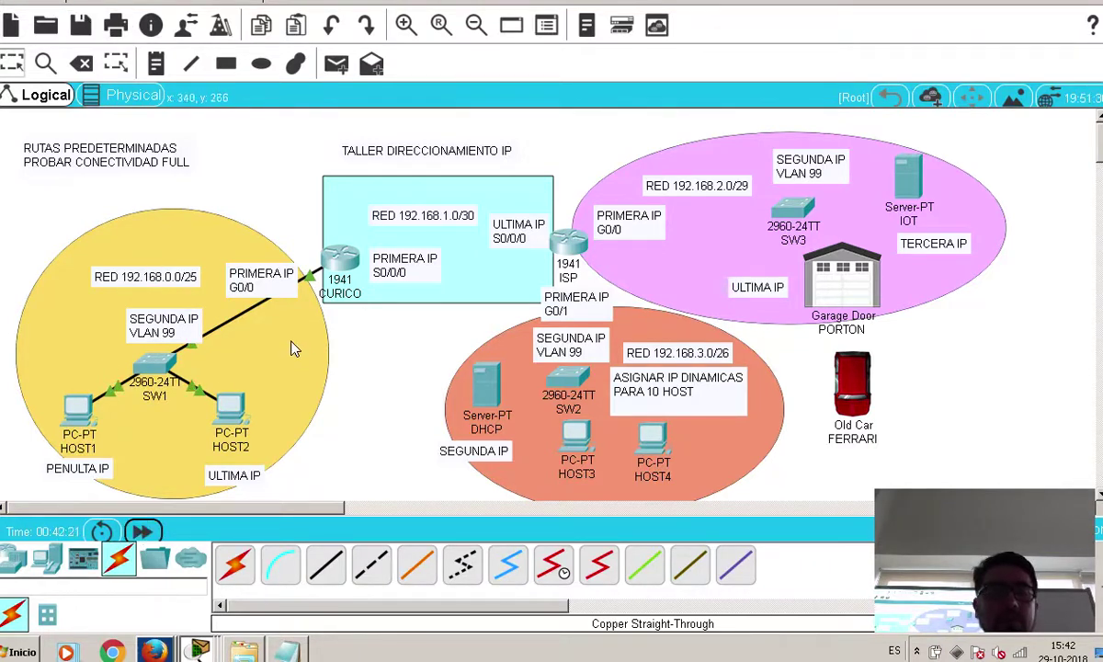
{"action": "left_click_drag", "start_coordinate": [179, 319], "coordinate": [158, 316]}
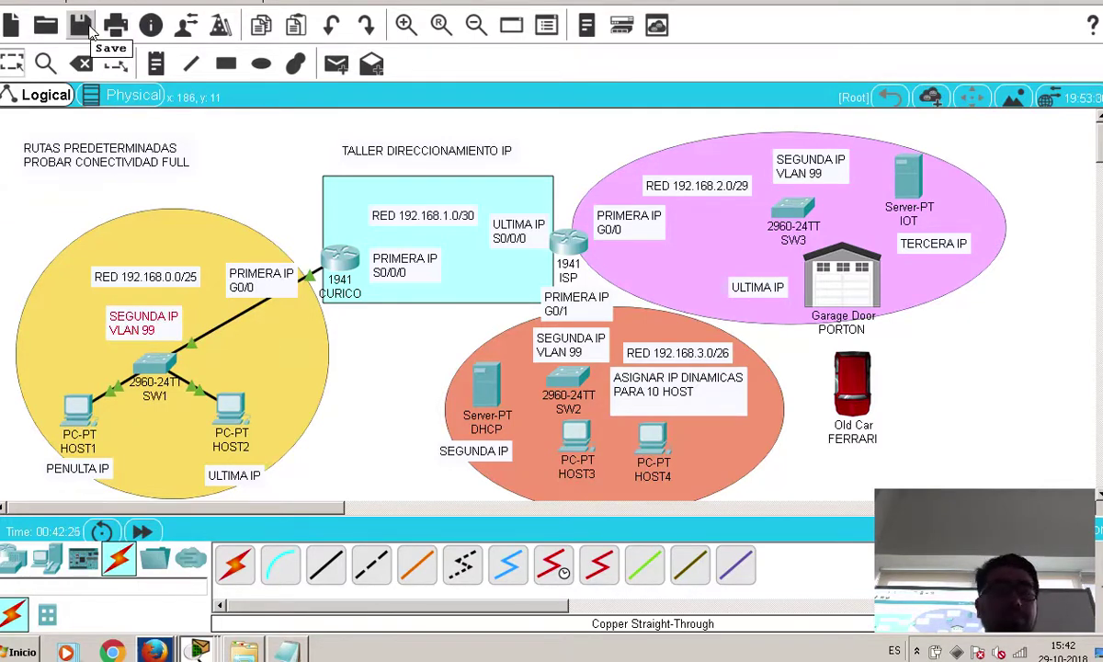
{"action": "left_click", "coordinate": [83, 26]}
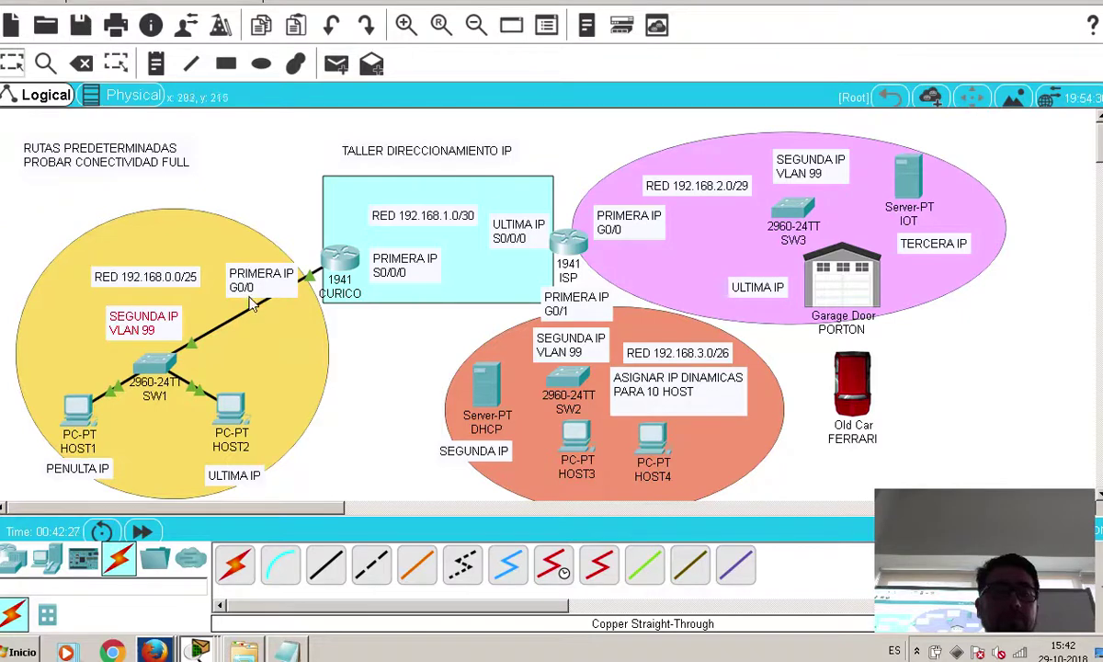
{"action": "mouse_move", "coordinate": [273, 284]}
{"action": "left_mouse_down"}
{"action": "mouse_move", "coordinate": [277, 267]}
{"action": "mouse_move", "coordinate": [267, 264]}
{"action": "left_mouse_up"}
{"action": "left_click_drag", "start_coordinate": [162, 281], "coordinate": [171, 281]}
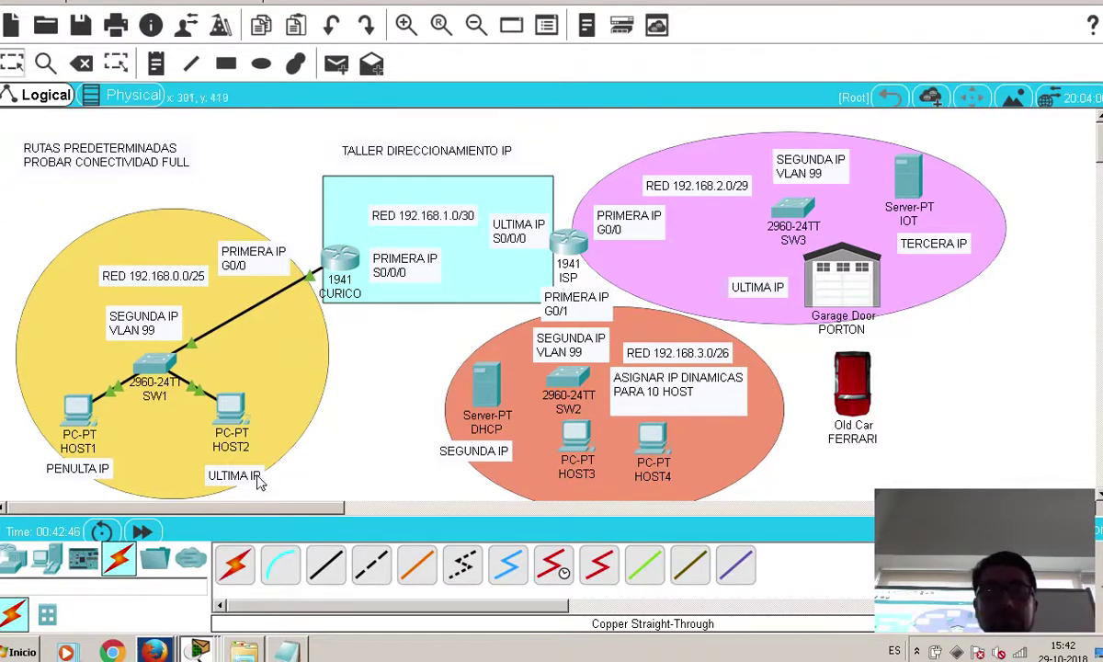
{"action": "left_click", "coordinate": [232, 413]}
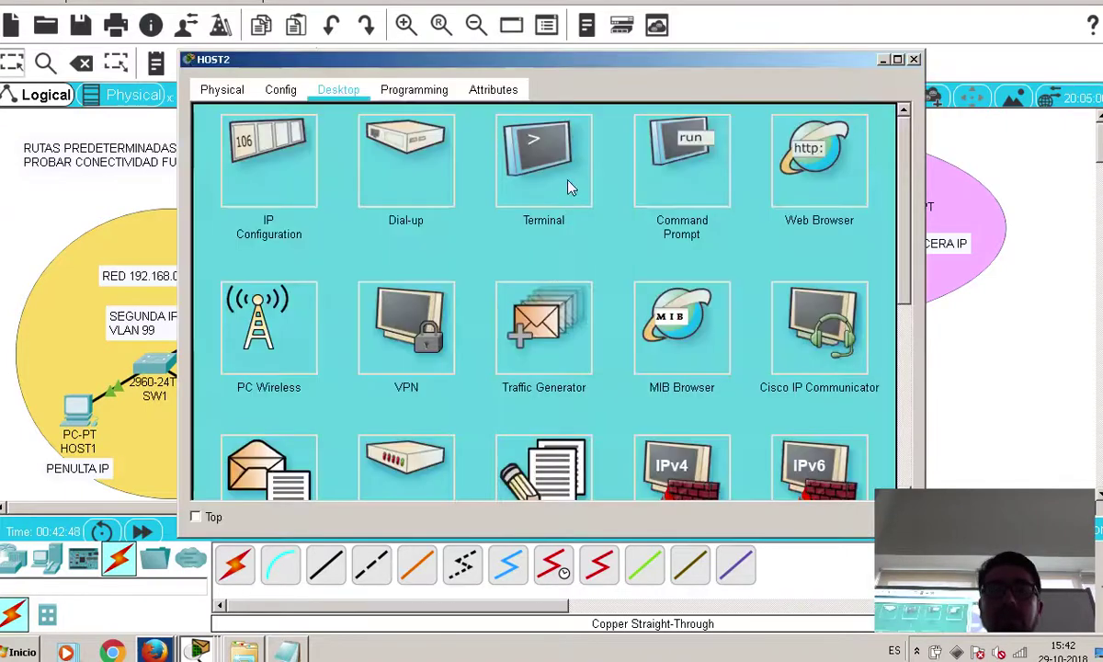
From HOST2's command prompt, ping the gateway 192.168.0.1
{"action": "left_click", "coordinate": [551, 175]}
{"action": "type", "text": "ping 1292"}
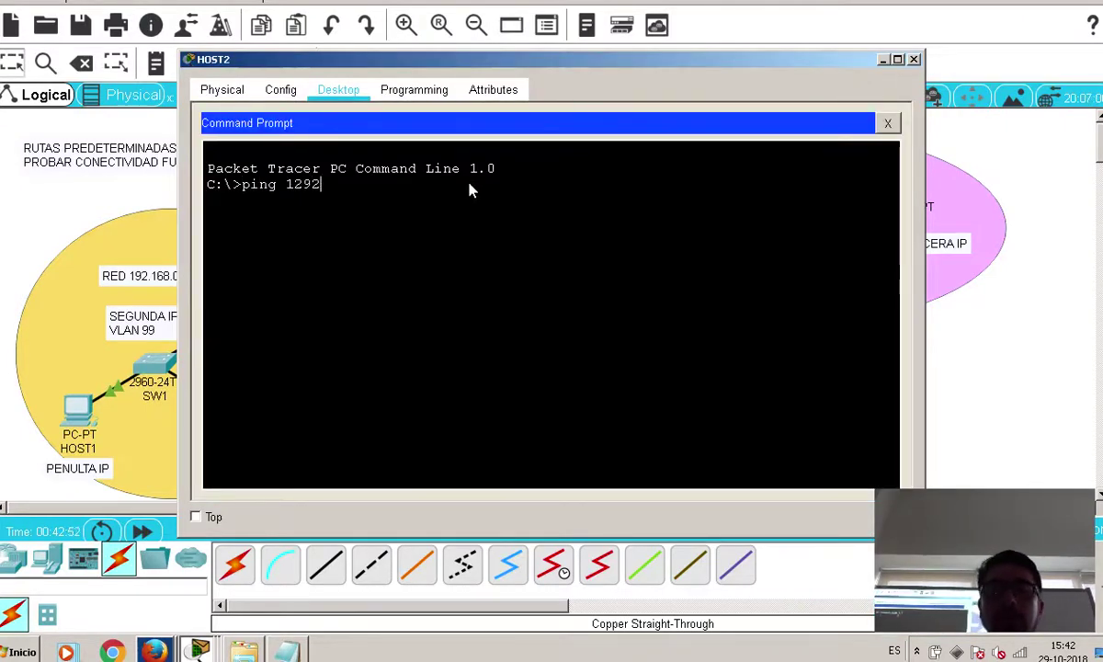
{"action": "key", "text": "BackSpace"}
{"action": "key", "text": "BackSpace"}
{"action": "key", "text": "BackSpace"}
{"action": "type", "text": "192.167"}
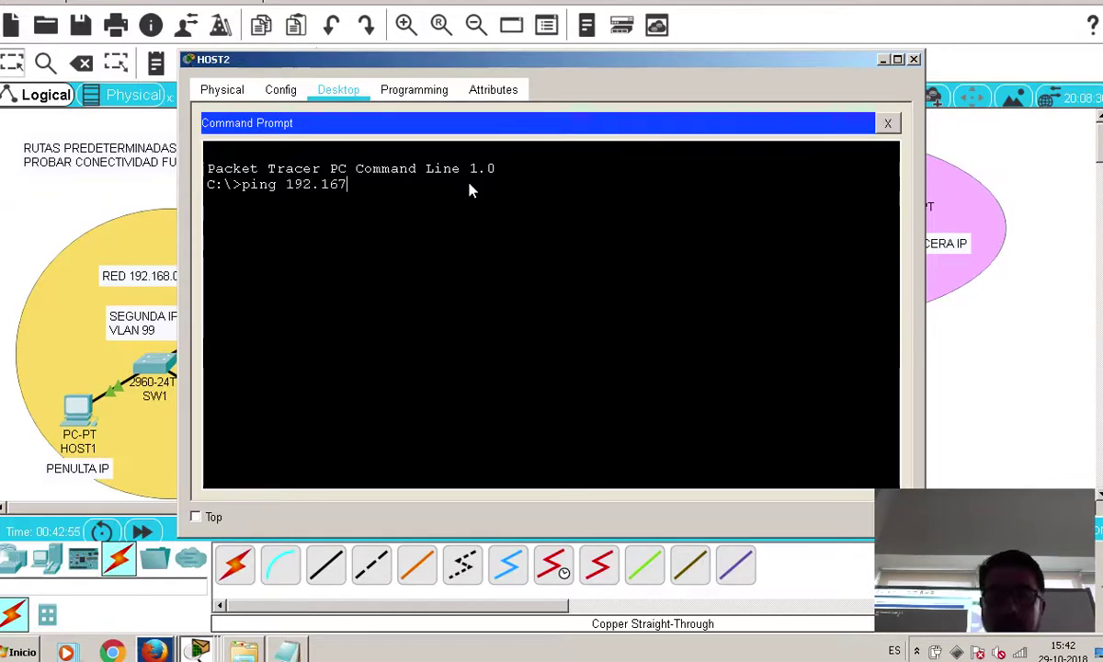
{"action": "key", "text": "BackSpace"}
{"action": "type", "text": "8.0.1"}
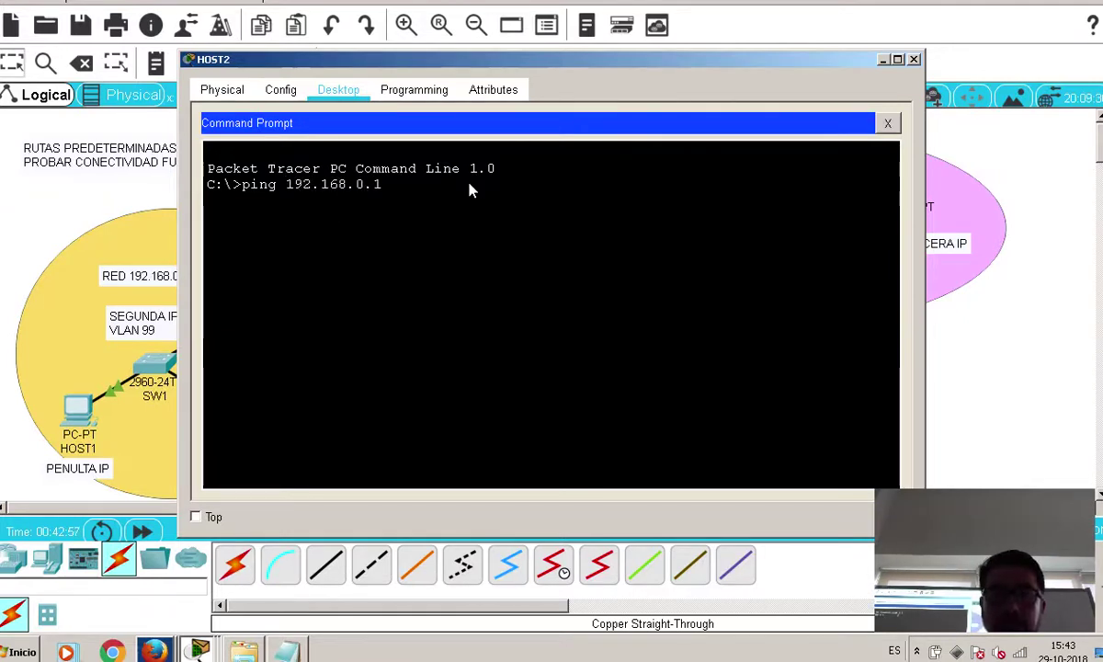
{"action": "key", "text": "Return"}
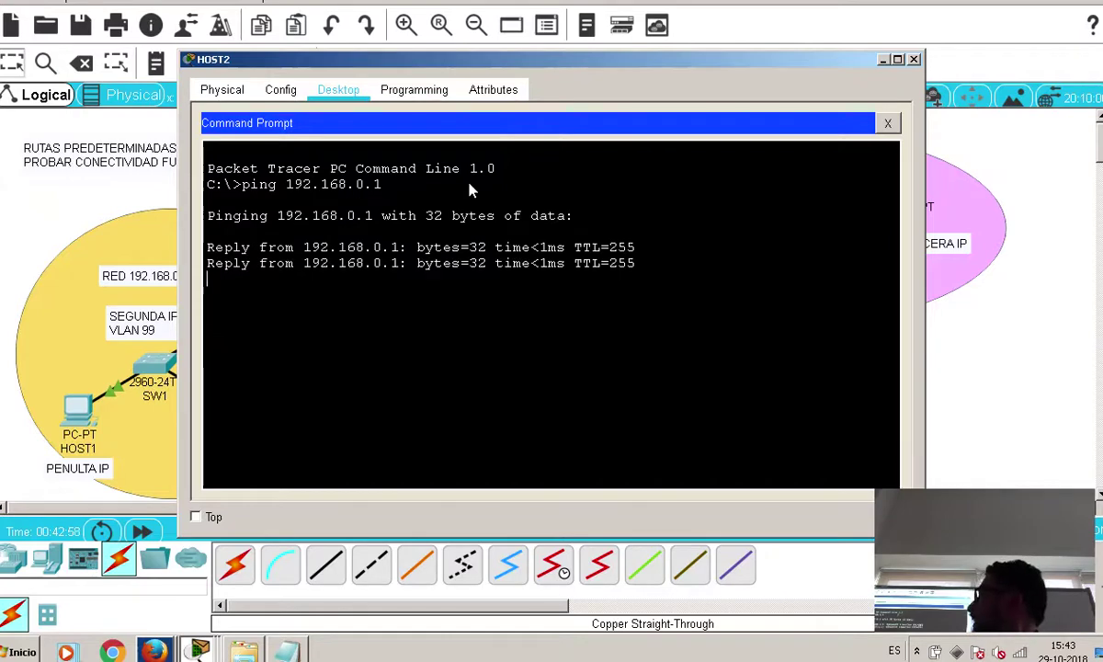
Ping 192.168.0.2 from HOST2, then close HOST2 and switch to HOST1
{"action": "key", "text": "Up"}
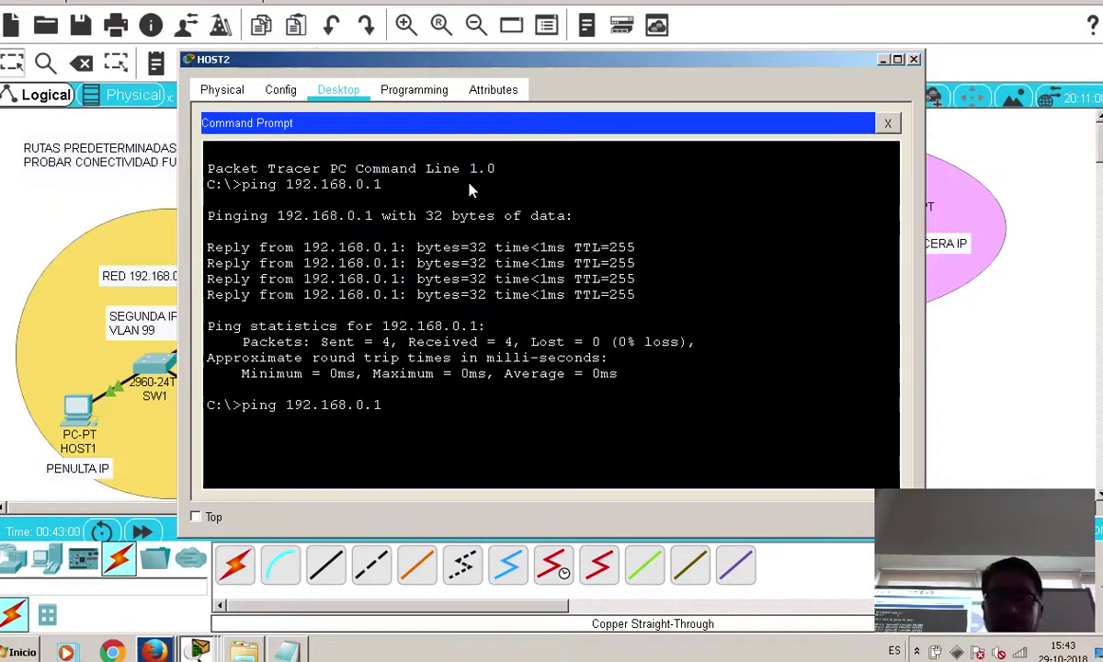
{"action": "key", "text": "BackSpace"}
{"action": "type", "text": "2"}
{"action": "key", "text": "Return"}
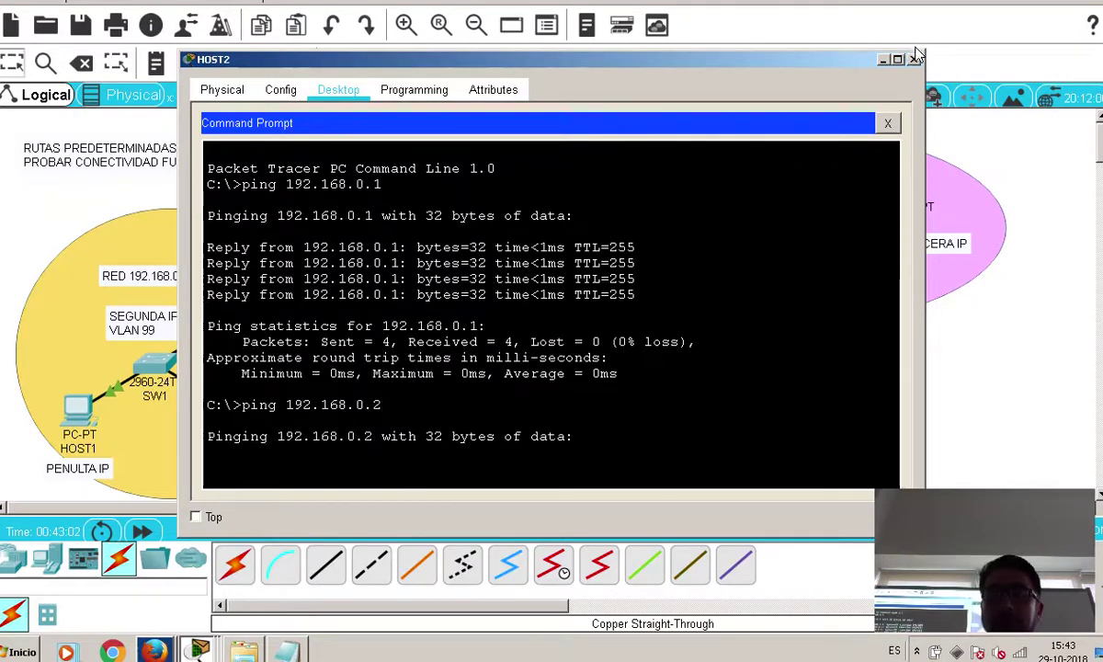
{"action": "left_click", "coordinate": [913, 59]}
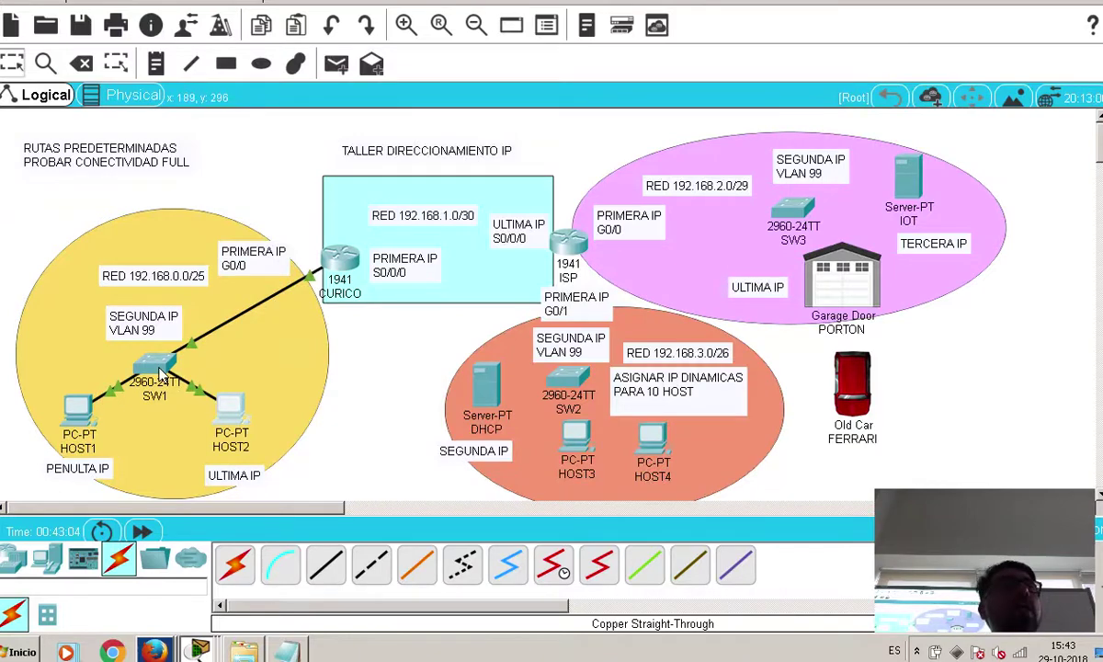
{"action": "mouse_move", "coordinate": [160, 370]}
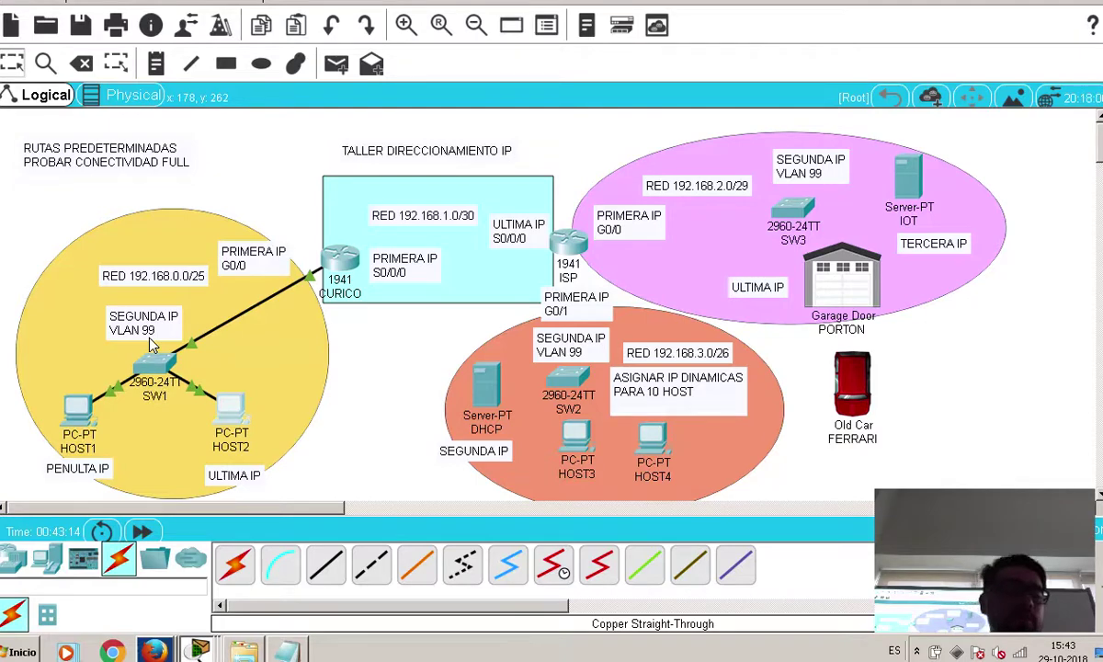
{"action": "left_click", "coordinate": [77, 406]}
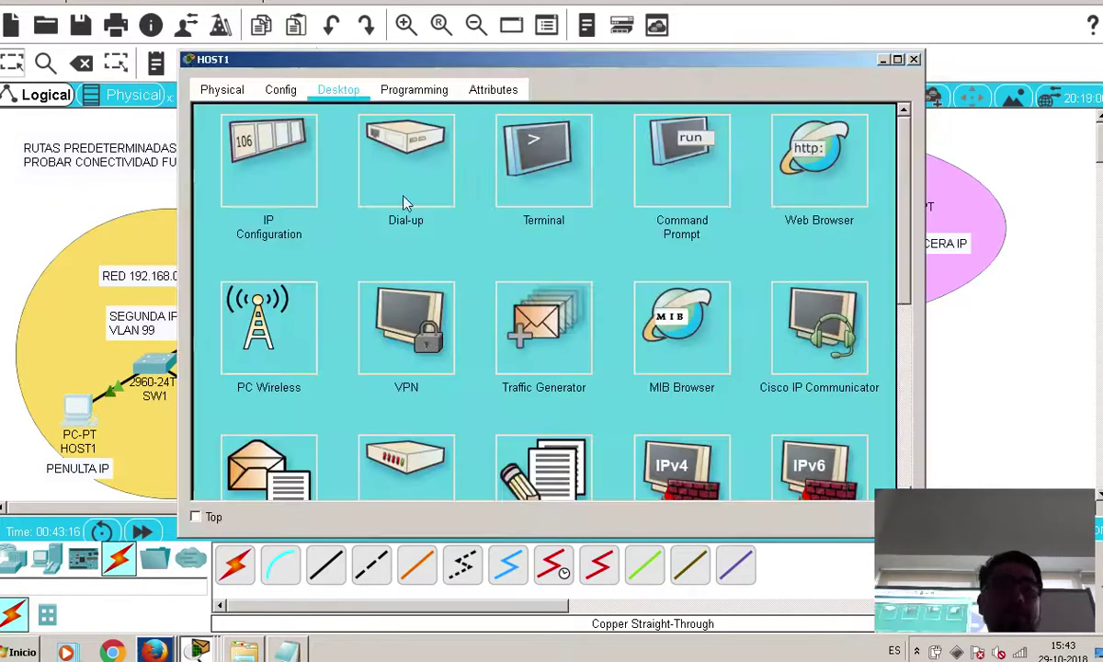
Ping gateway 192.168.0.1 from HOST1's command prompt and close its window
{"action": "left_click", "coordinate": [638, 189]}
{"action": "type", "text": "pin"}
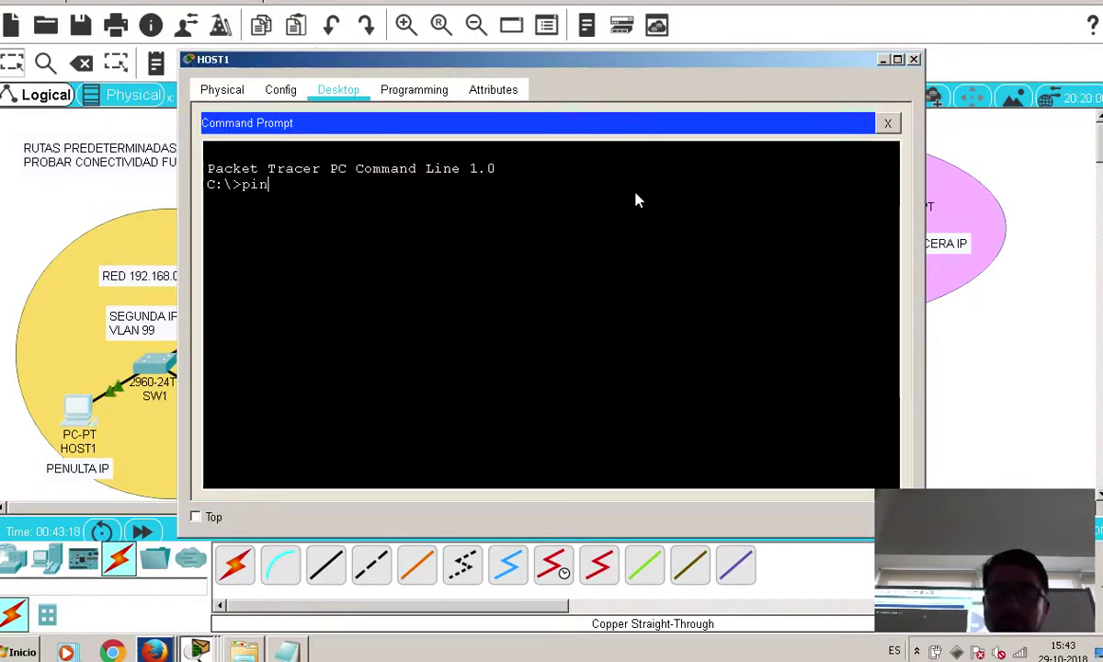
{"action": "type", "text": "g 192.168.0.1"}
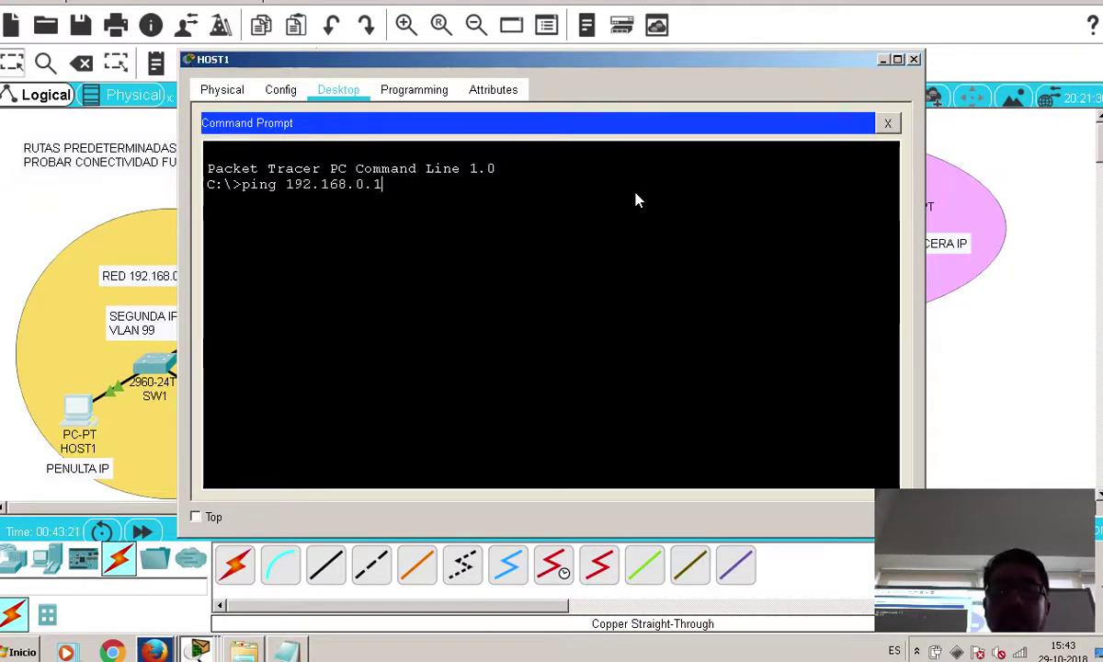
{"action": "key", "text": "Return"}
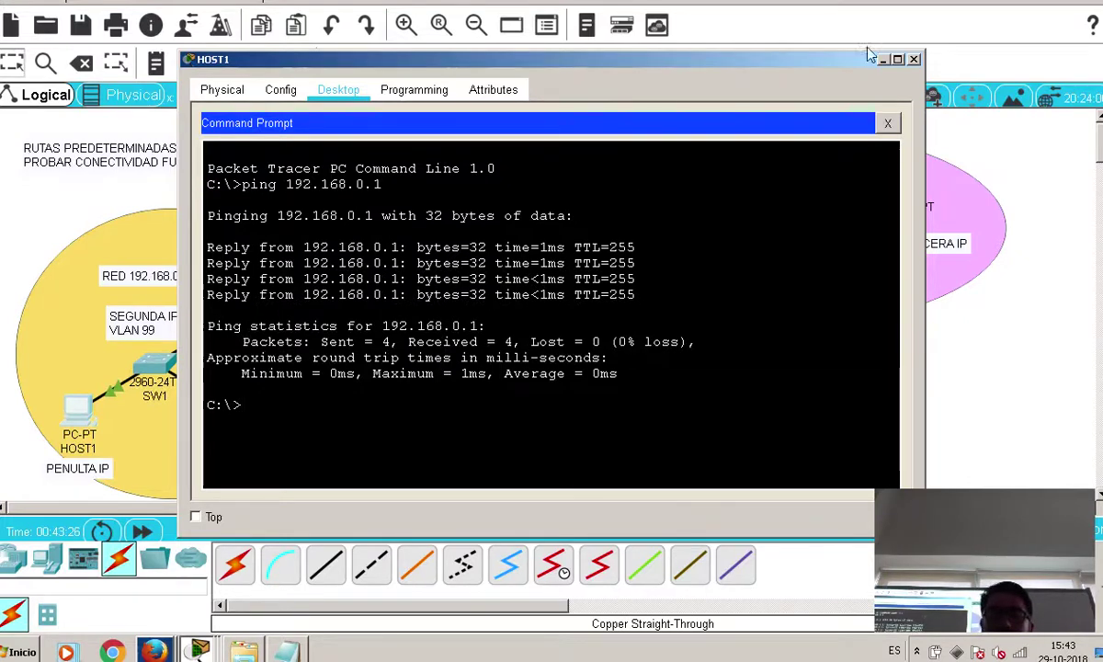
{"action": "left_click", "coordinate": [913, 59]}
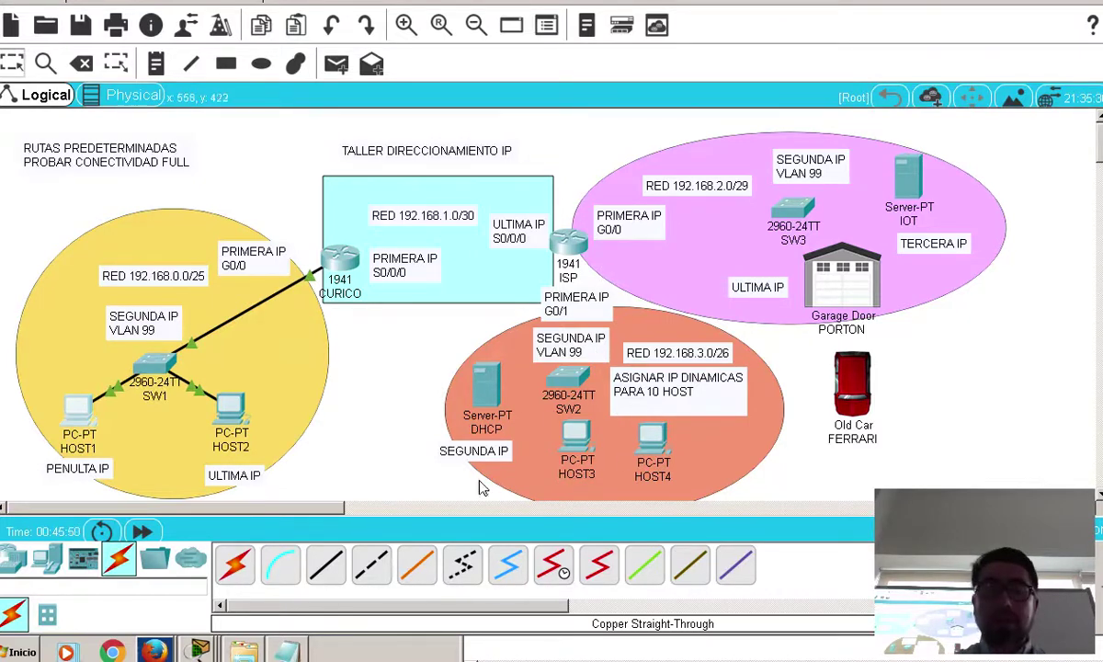
Add a dashed separator and a 'RED' heading to the Notepad notes, briefly uncovering the diagram behind
{"action": "left_click", "coordinate": [289, 651]}
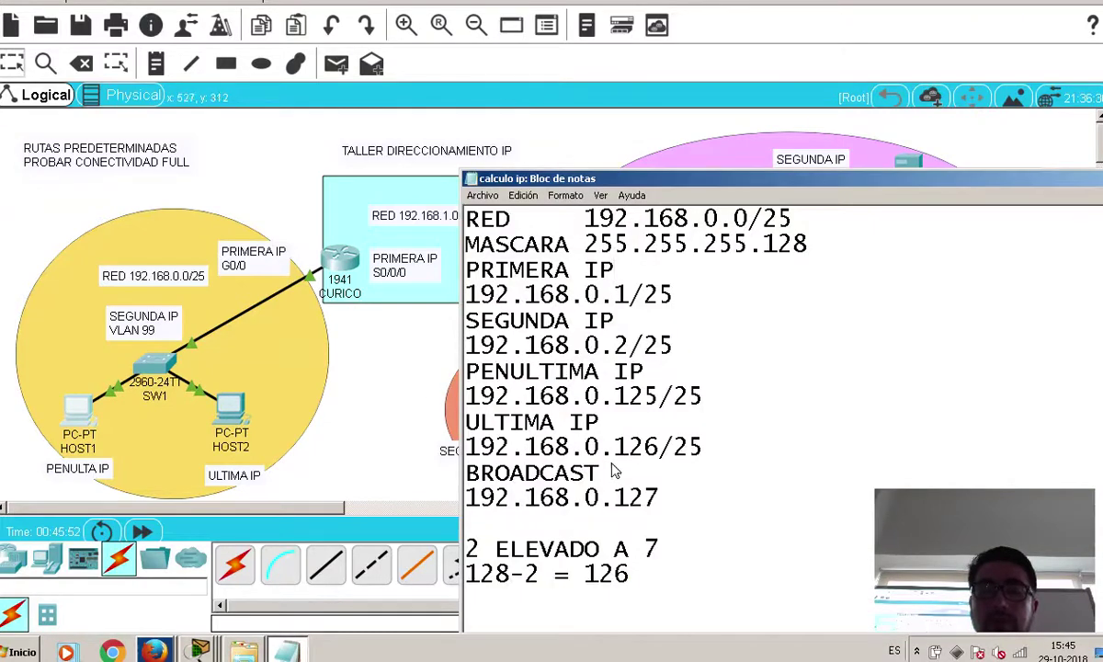
{"action": "left_click", "coordinate": [694, 588]}
{"action": "key", "text": "Return"}
{"action": "key", "text": "Return"}
{"action": "key", "text": "Return"}
{"action": "key", "text": "Return"}
{"action": "key", "text": "Return"}
{"action": "key", "text": "Return"}
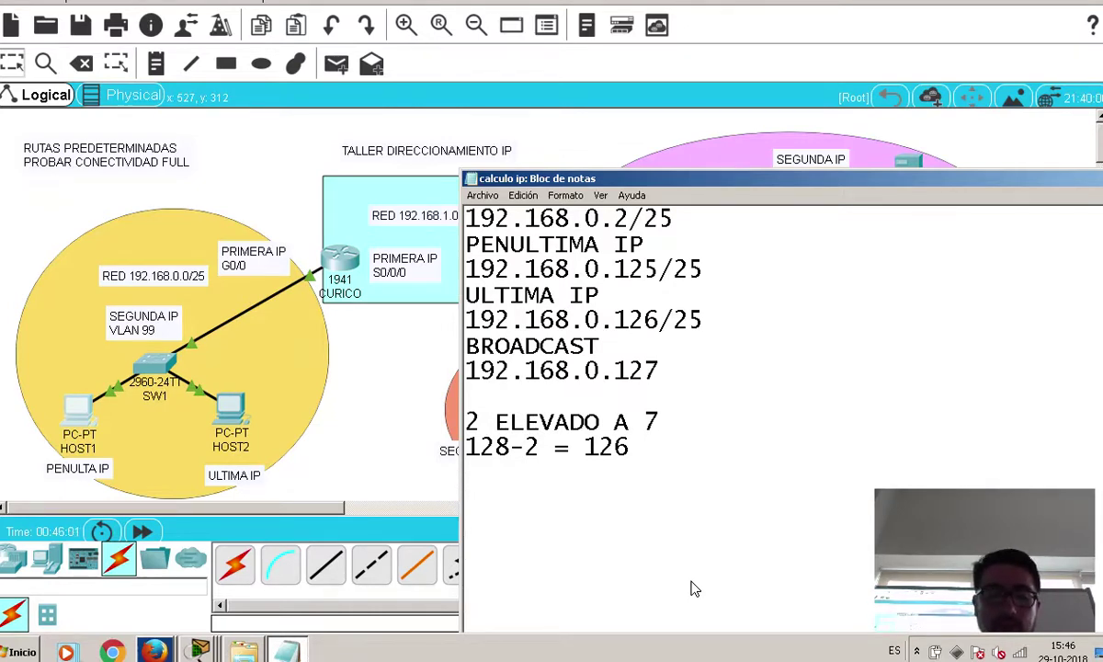
{"action": "type", "text": "---------------------"}
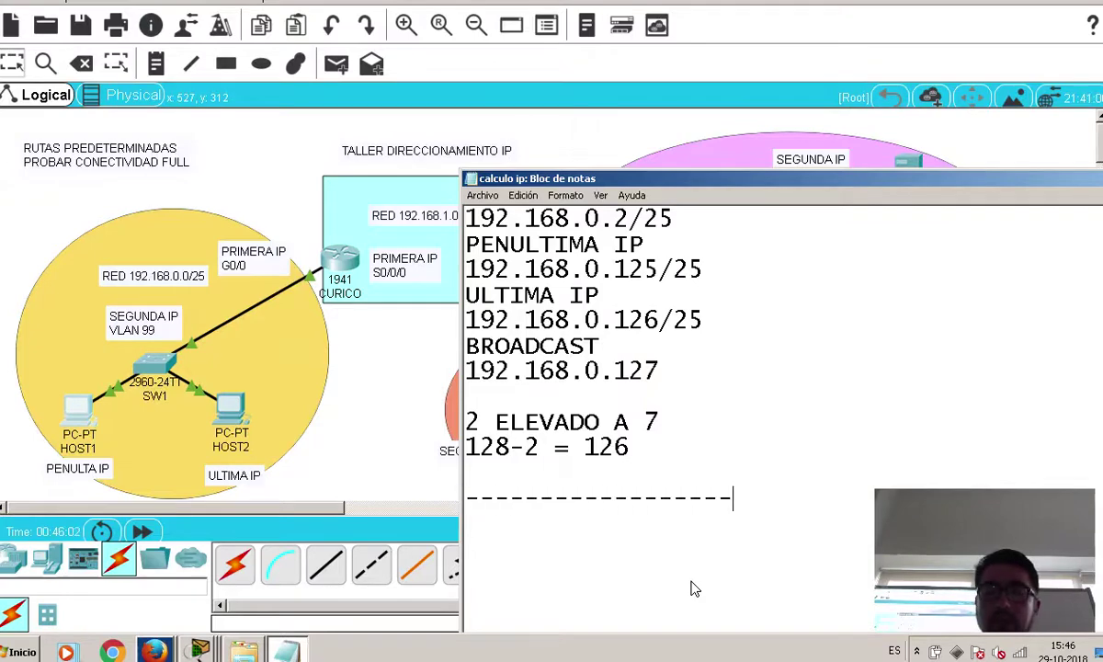
{"action": "key", "text": "Return"}
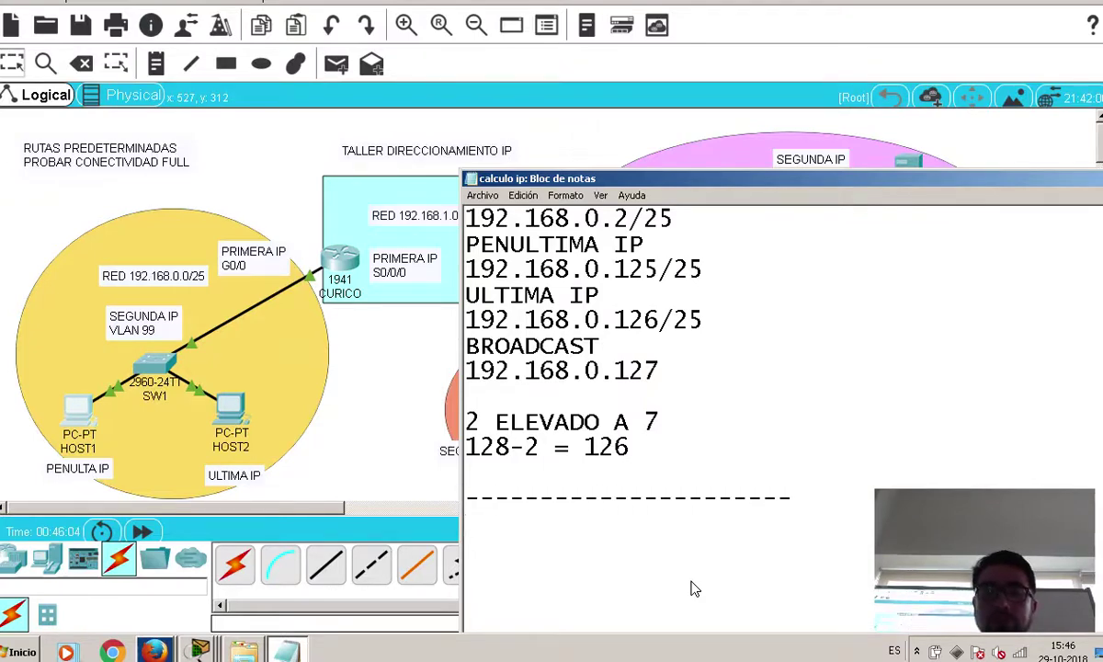
{"action": "scroll", "coordinate": [695, 589], "scroll_direction": "up", "scroll_amount": 2}
{"action": "right_click", "coordinate": [649, 544]}
{"action": "left_click", "coordinate": [918, 260]}
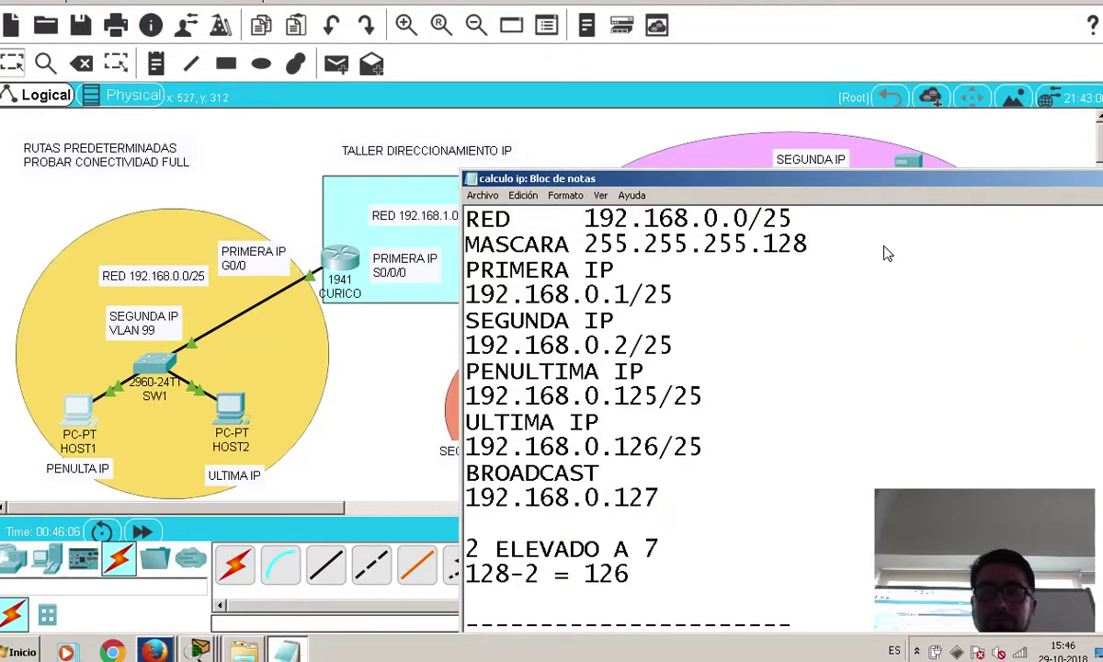
{"action": "scroll", "coordinate": [591, 468], "scroll_direction": "down", "scroll_amount": 3}
{"action": "left_click", "coordinate": [563, 472]}
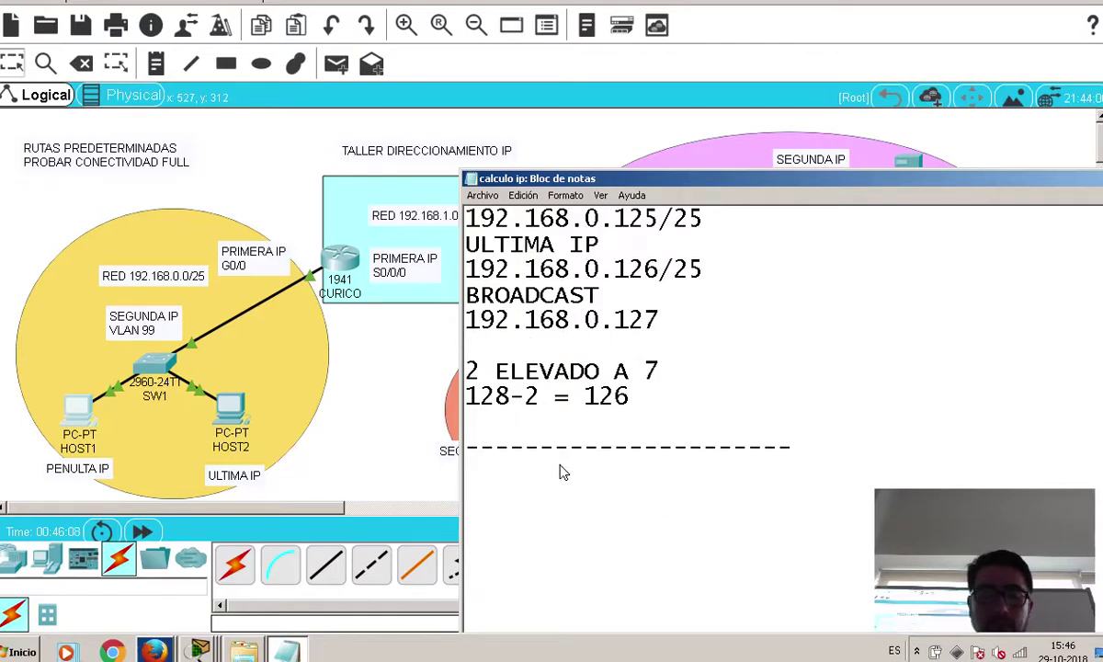
{"action": "type", "text": "RED"}
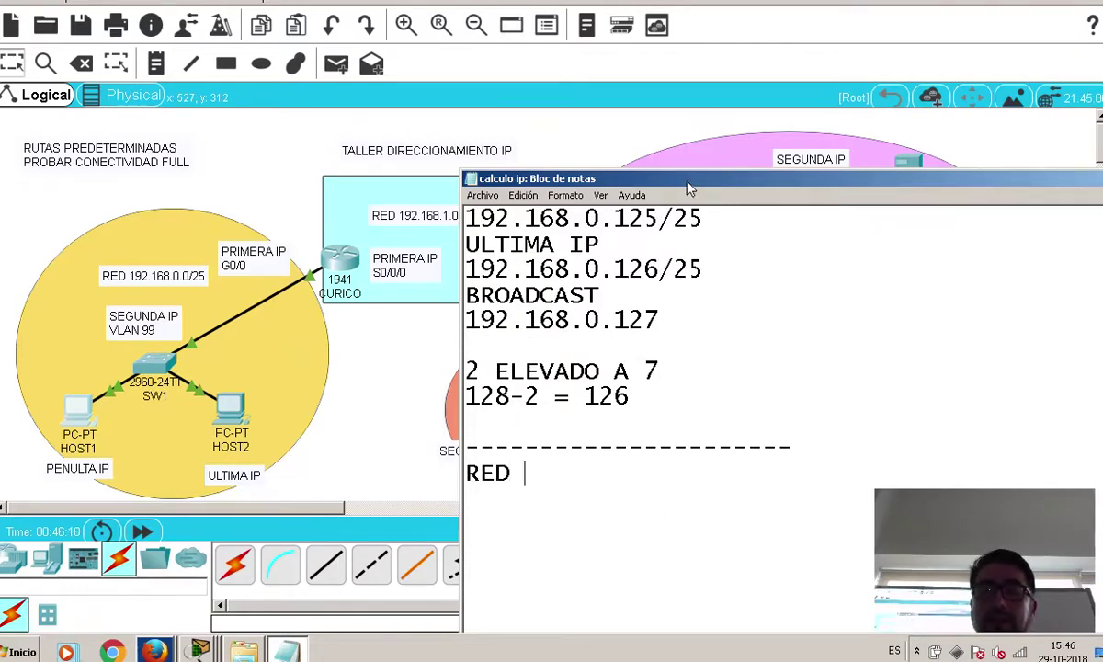
{"action": "left_click_drag", "start_coordinate": [691, 189], "coordinate": [1009, 236]}
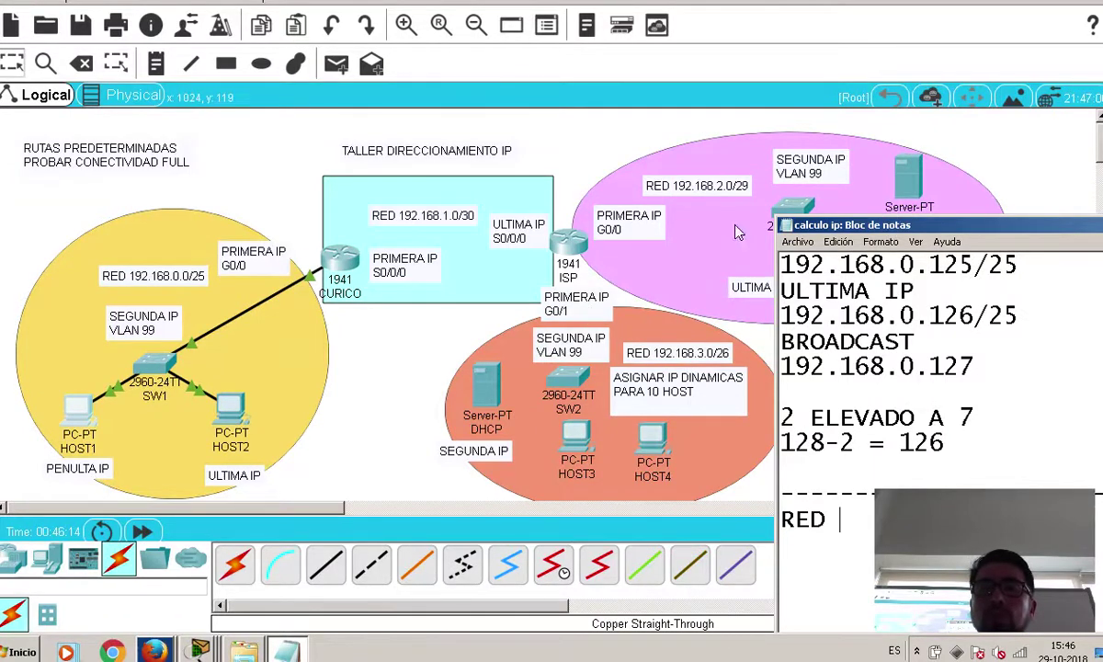
{"action": "left_click_drag", "start_coordinate": [820, 230], "coordinate": [349, 206]}
Write 'RED 192.168.3.0/26' and 'MASCARA 255.255.255.192' in the new Notepad section
{"action": "type", "text": "192.168.3.0"}
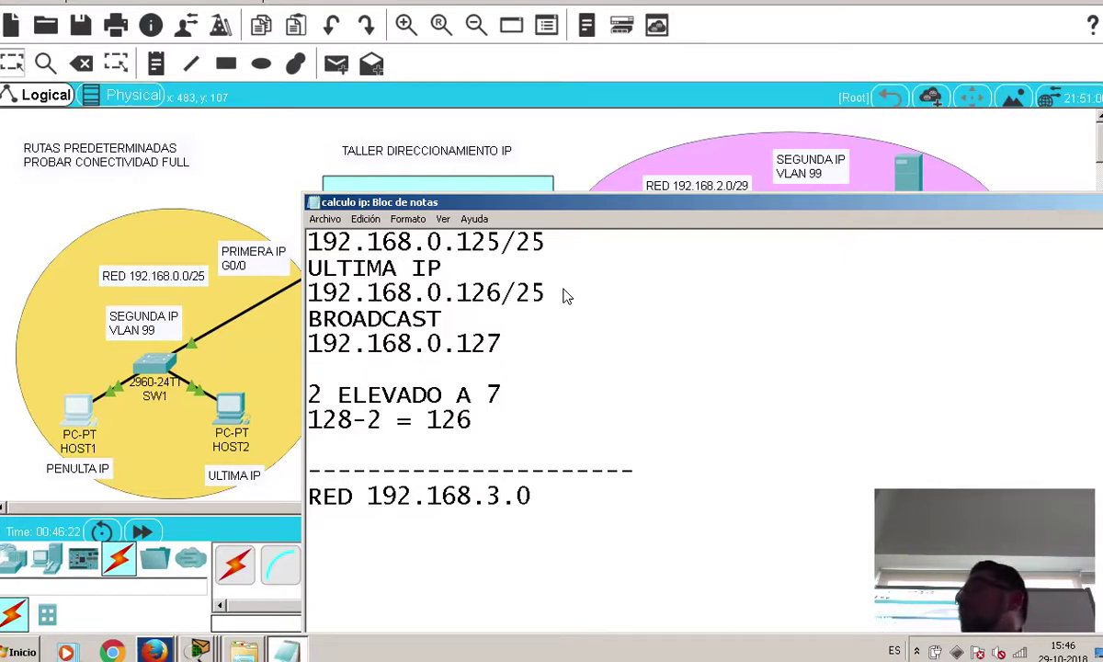
{"action": "type", "text": "/26"}
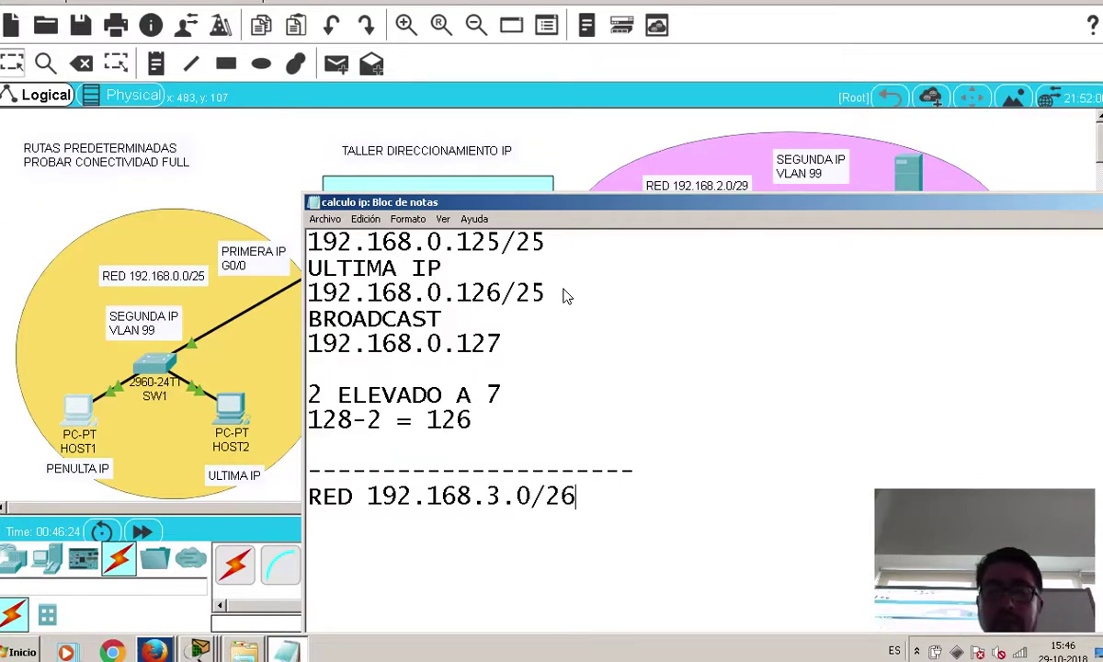
{"action": "scroll", "coordinate": [566, 296], "scroll_direction": "up", "scroll_amount": 3}
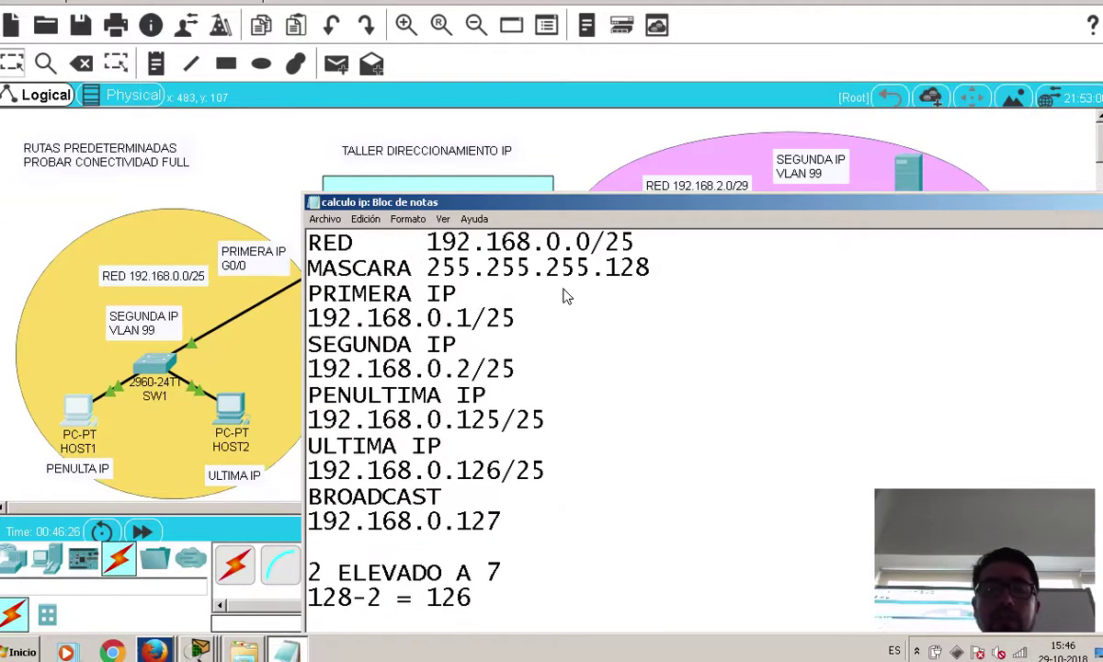
{"action": "key", "text": "Return"}
{"action": "type", "text": "MAS"}
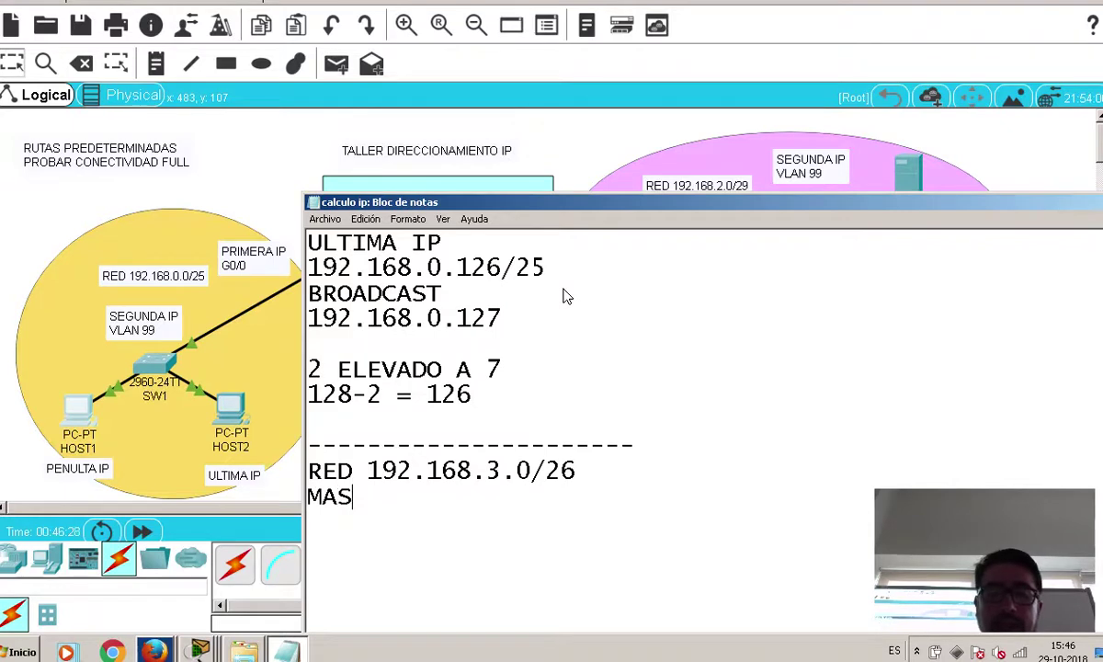
{"action": "type", "text": "CARA"}
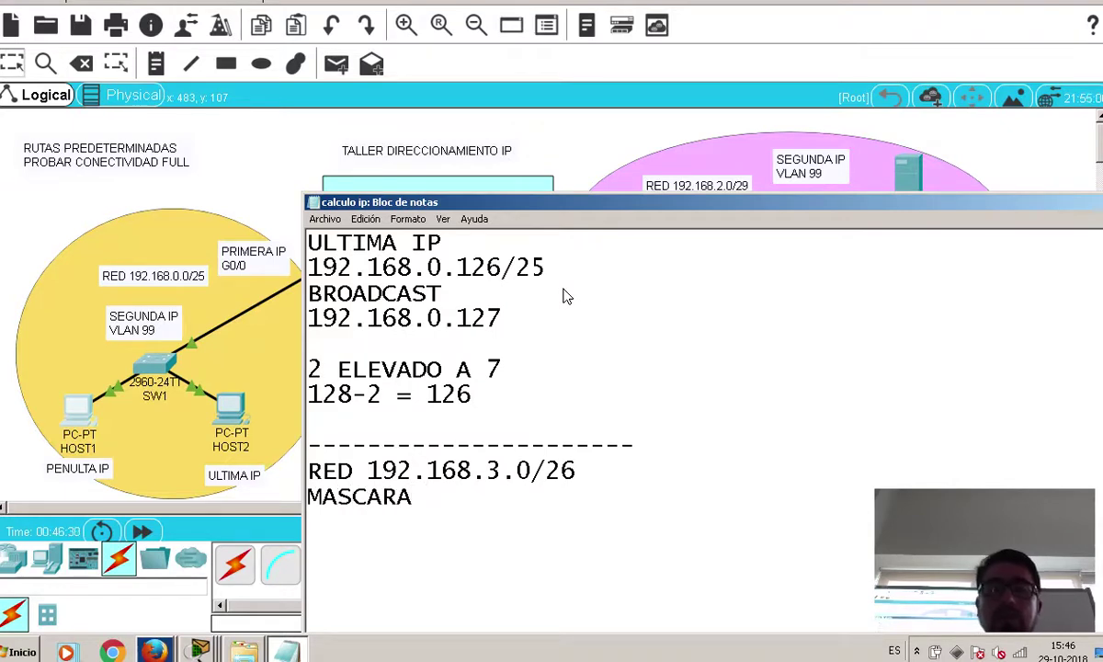
{"action": "left_click", "coordinate": [368, 470]}
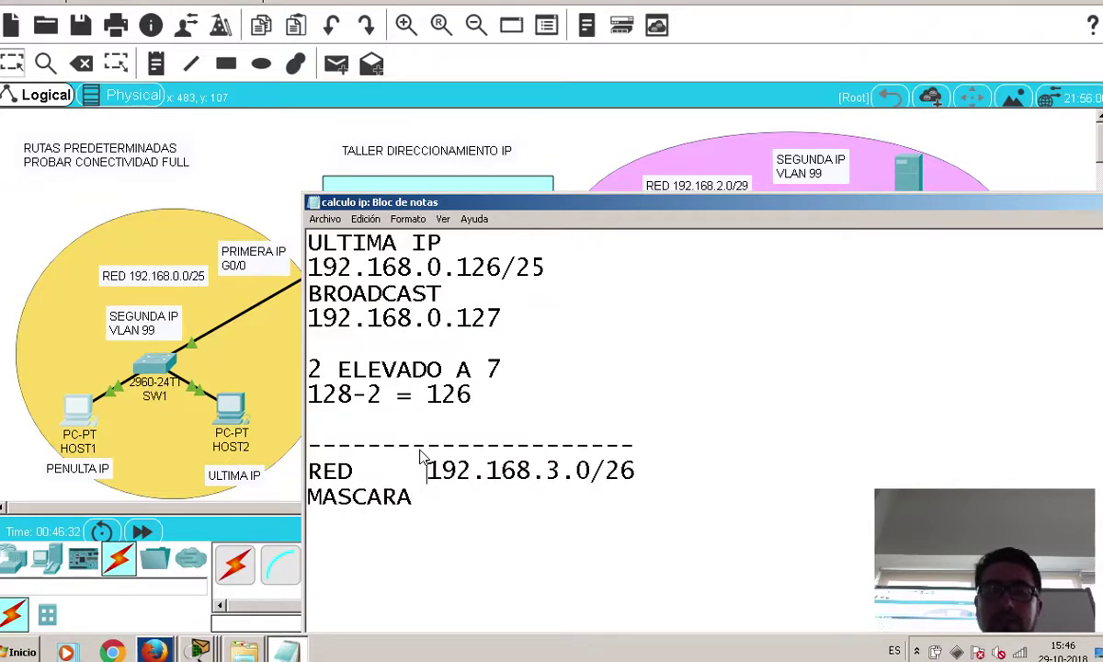
{"action": "left_click", "coordinate": [424, 493]}
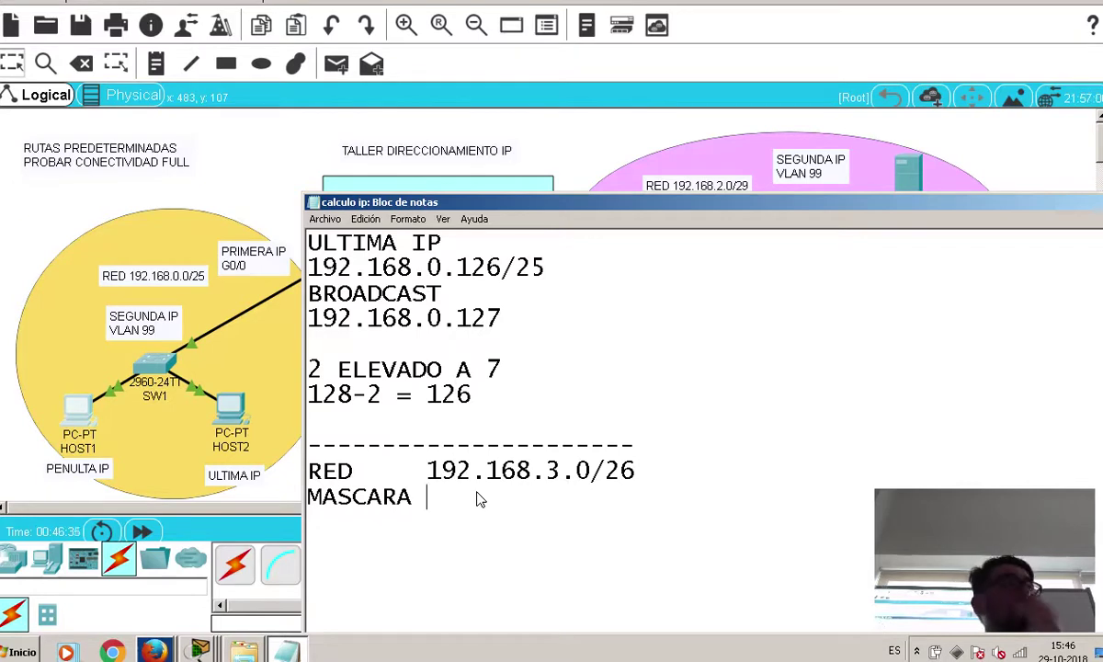
{"action": "type", "text": "255.2"}
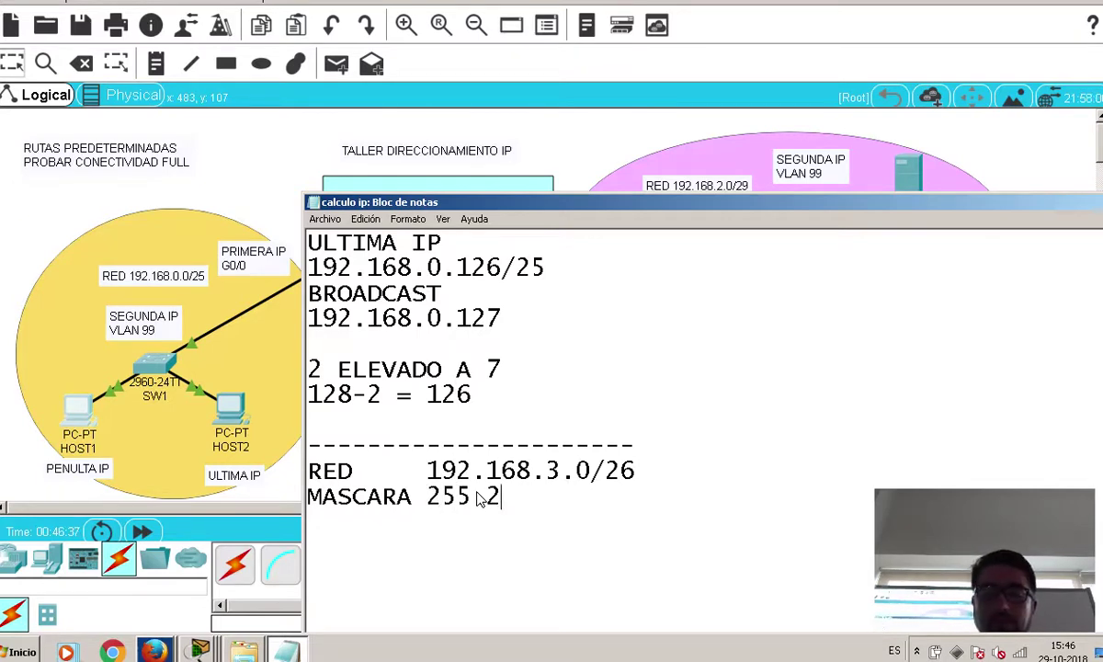
{"action": "type", "text": "55.255"}
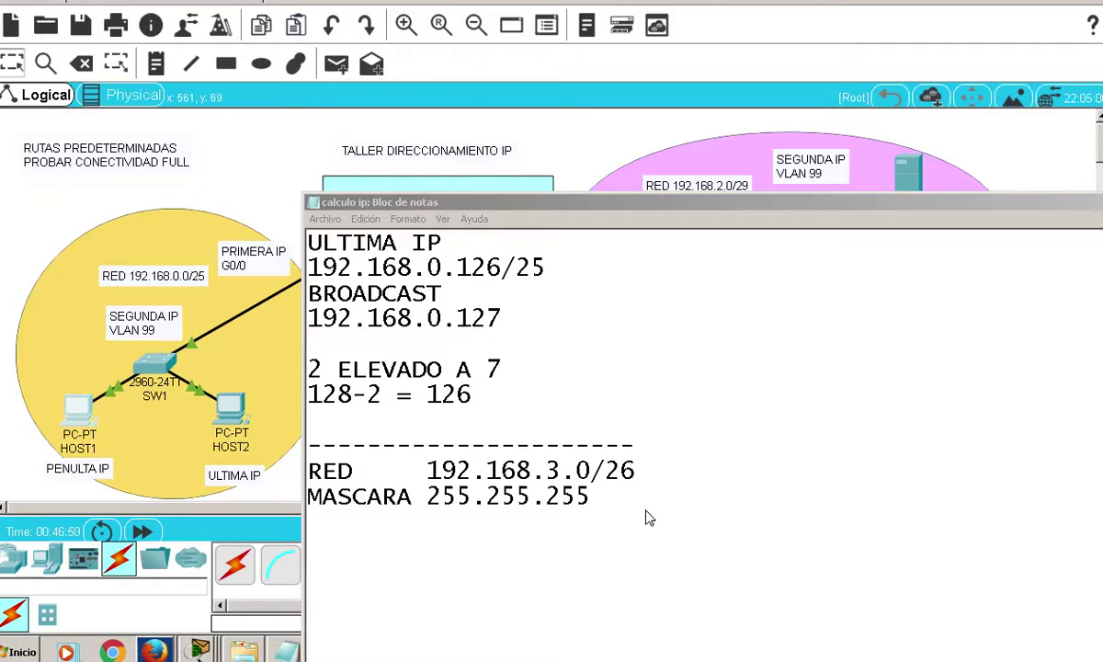
{"action": "left_click", "coordinate": [616, 500]}
{"action": "type", "text": ".192"}
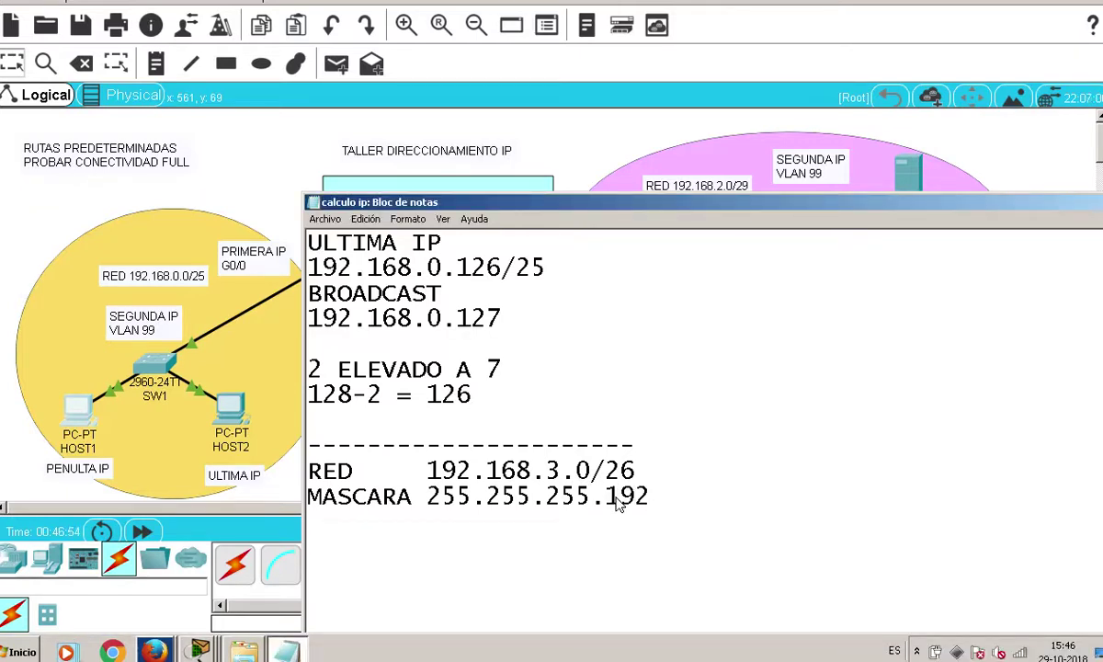
{"action": "scroll", "coordinate": [617, 502], "scroll_direction": "up", "scroll_amount": 3}
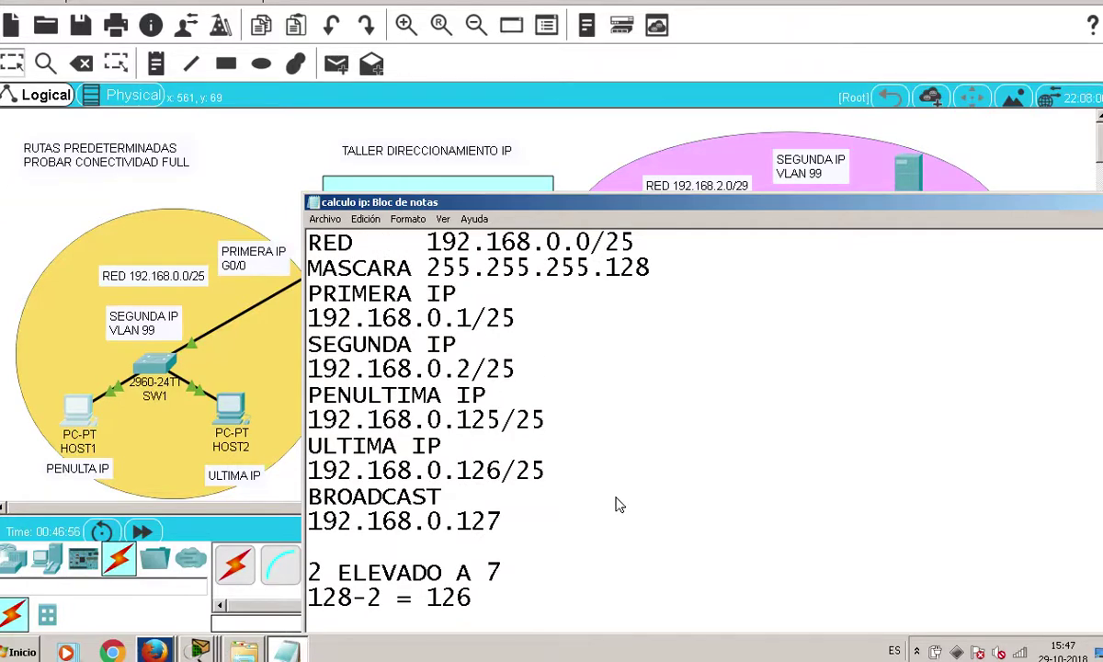
{"action": "scroll", "coordinate": [618, 504], "scroll_direction": "down", "scroll_amount": 3}
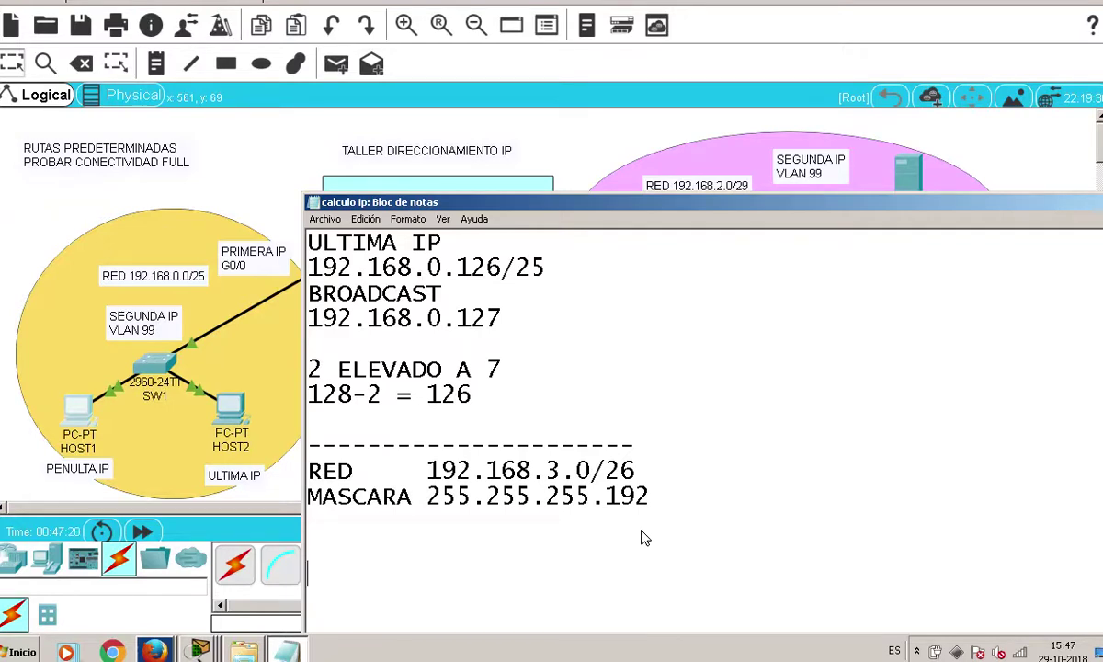
Note the host calculation '2 ELEVADO A 6' and '64-2 = 62' below the mask
{"action": "scroll", "coordinate": [628, 537], "scroll_direction": "down", "scroll_amount": 1}
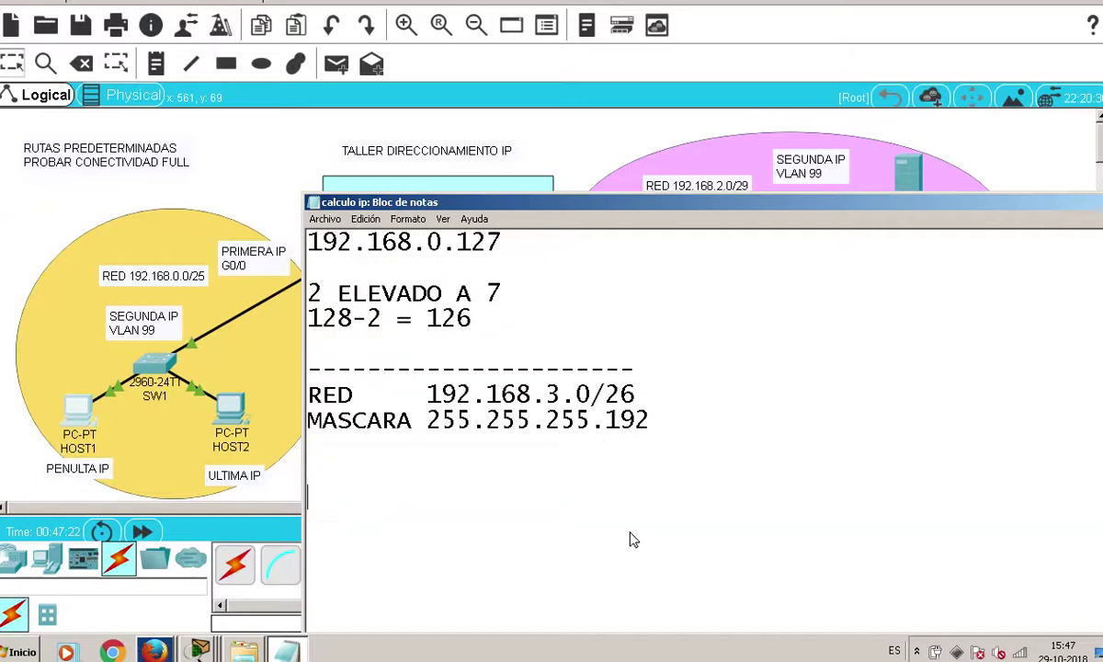
{"action": "left_click", "coordinate": [586, 509]}
{"action": "type", "text": "2 ELEVADO A 6"}
{"action": "key", "text": "Return"}
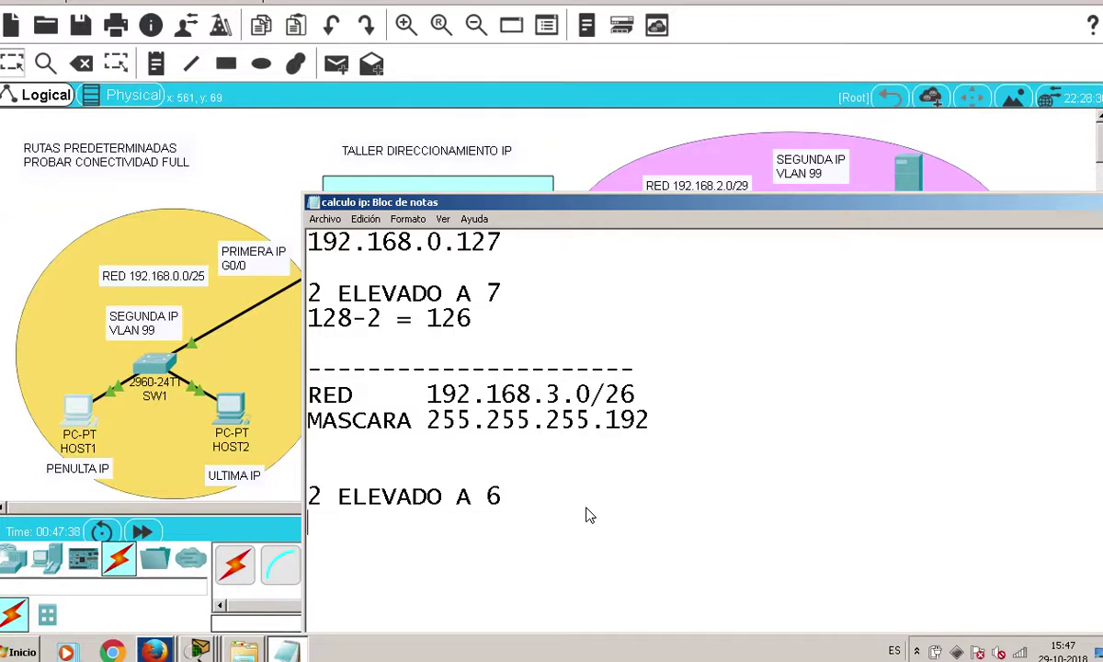
{"action": "type", "text": "64-2"}
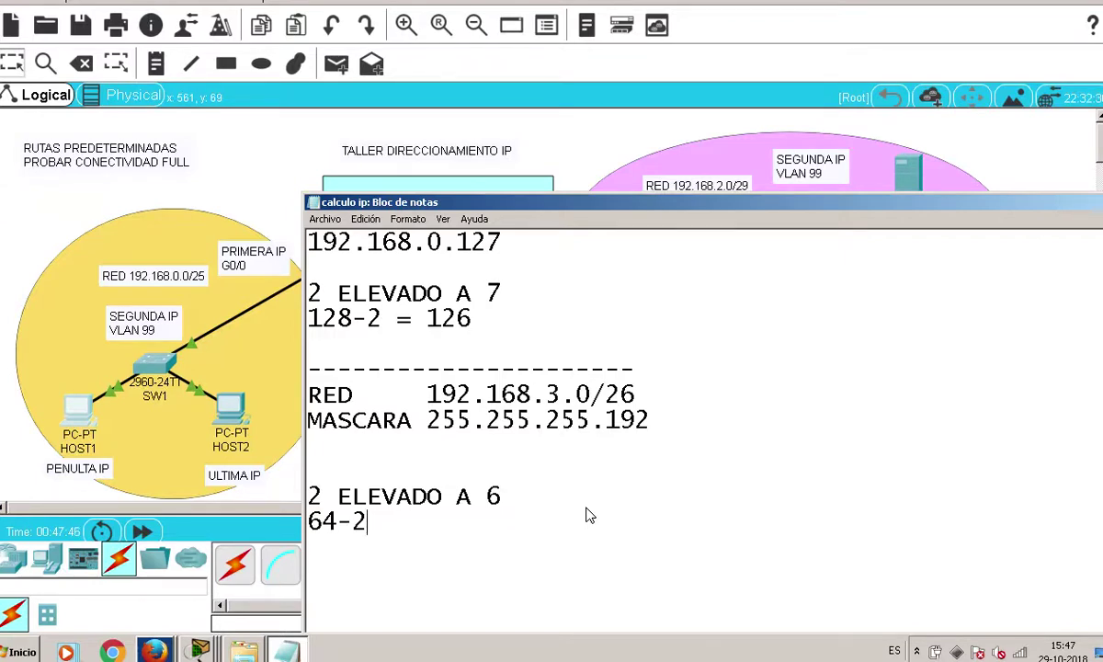
{"action": "type", "text": "= 62"}
{"action": "key", "text": "Up"}
{"action": "key", "text": "Up"}
{"action": "key", "text": "Up"}
{"action": "key", "text": "Up"}
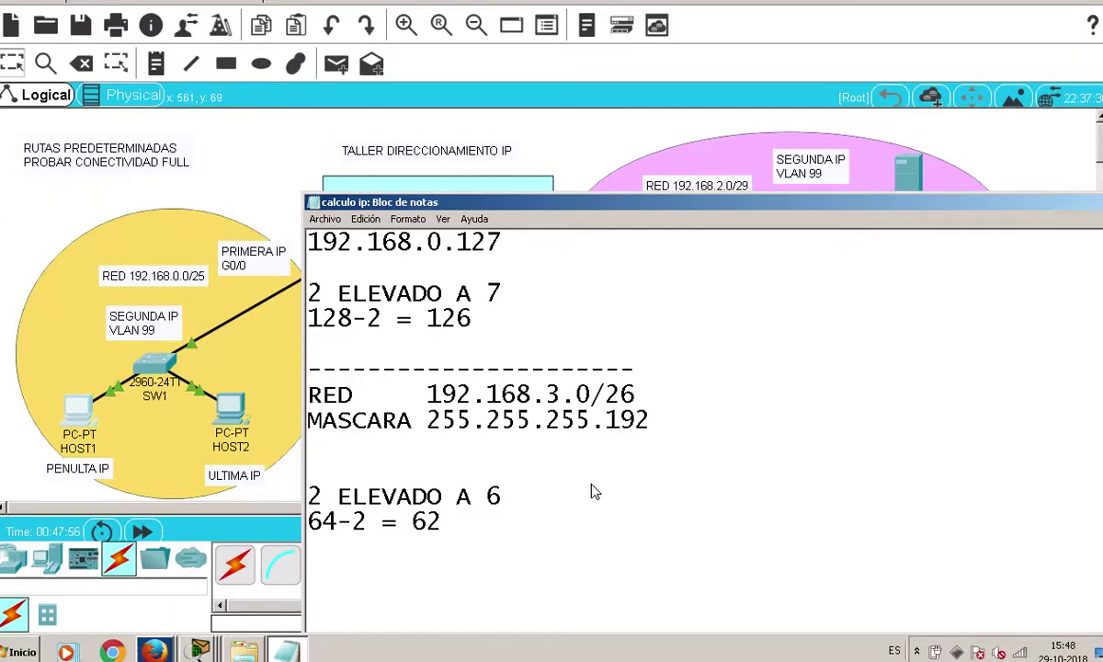
Make room below the mask and add the heading PRIMERA IP
{"action": "scroll", "coordinate": [593, 478], "scroll_direction": "up", "scroll_amount": 4}
{"action": "scroll", "coordinate": [593, 479], "scroll_direction": "down", "scroll_amount": 4}
{"action": "left_click", "coordinate": [567, 444]}
{"action": "key", "text": "Return"}
{"action": "key", "text": "Up"}
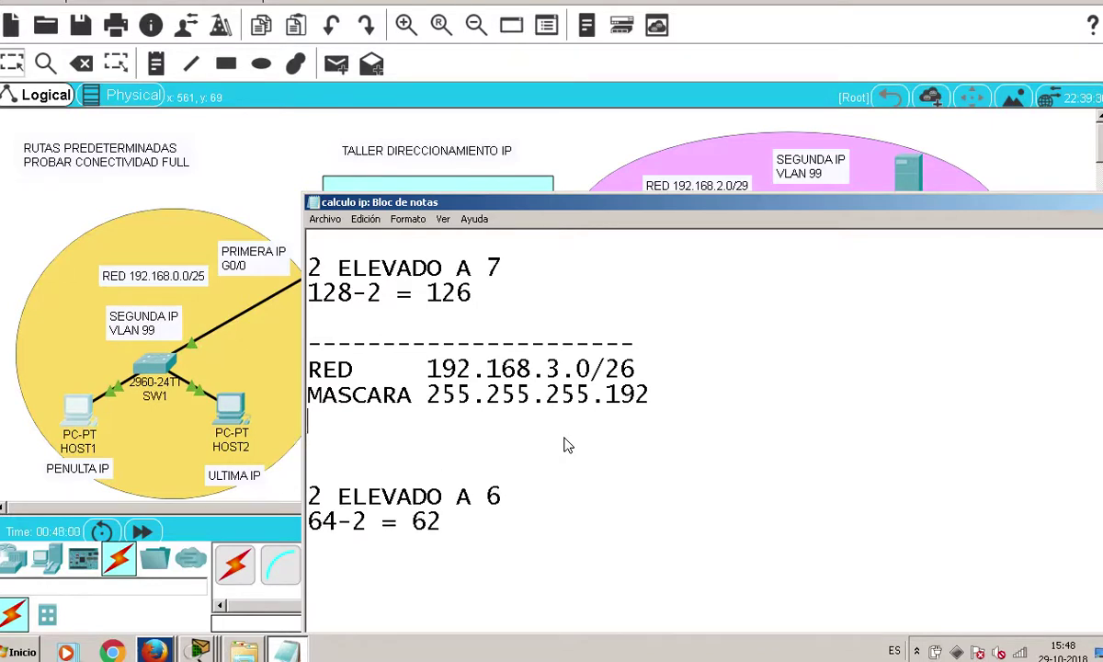
{"action": "key", "text": "Return"}
{"action": "key", "text": "Up"}
{"action": "type", "text": "PRIMERA"}
{"action": "key", "text": "BackSpace"}
{"action": "type", "text": "RA IP"}
{"action": "key", "text": "Return"}
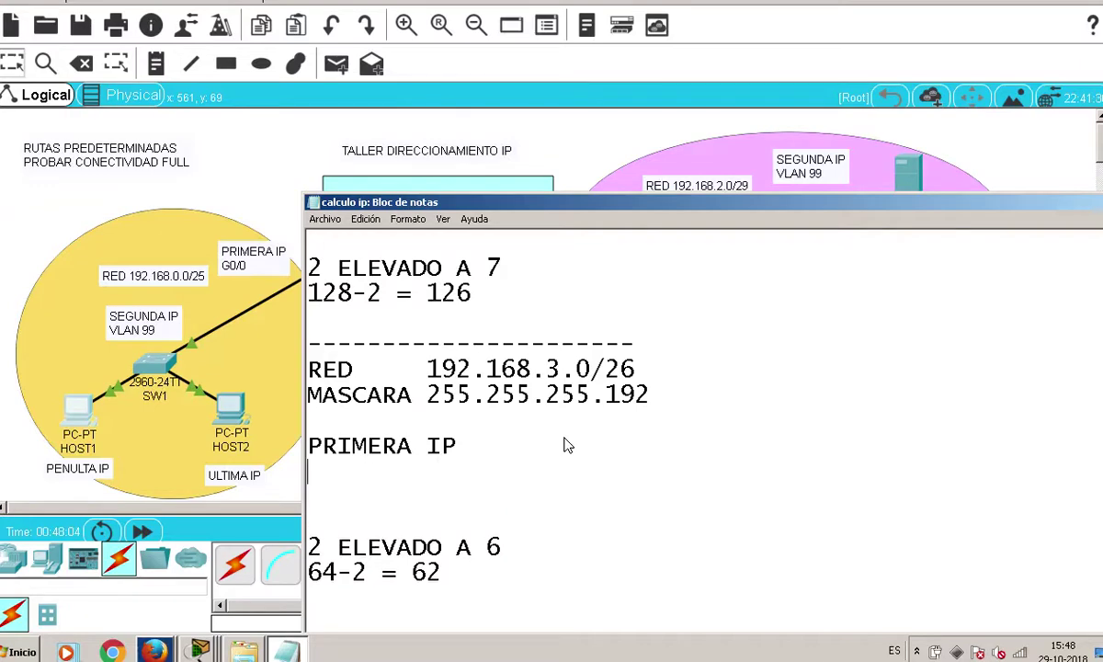
List 192.168.3.1/26, then SEGUNDA IP with 192.168.3.2/26
{"action": "scroll", "coordinate": [566, 447], "scroll_direction": "up", "scroll_amount": 5}
{"action": "scroll", "coordinate": [566, 448], "scroll_direction": "down", "scroll_amount": 6}
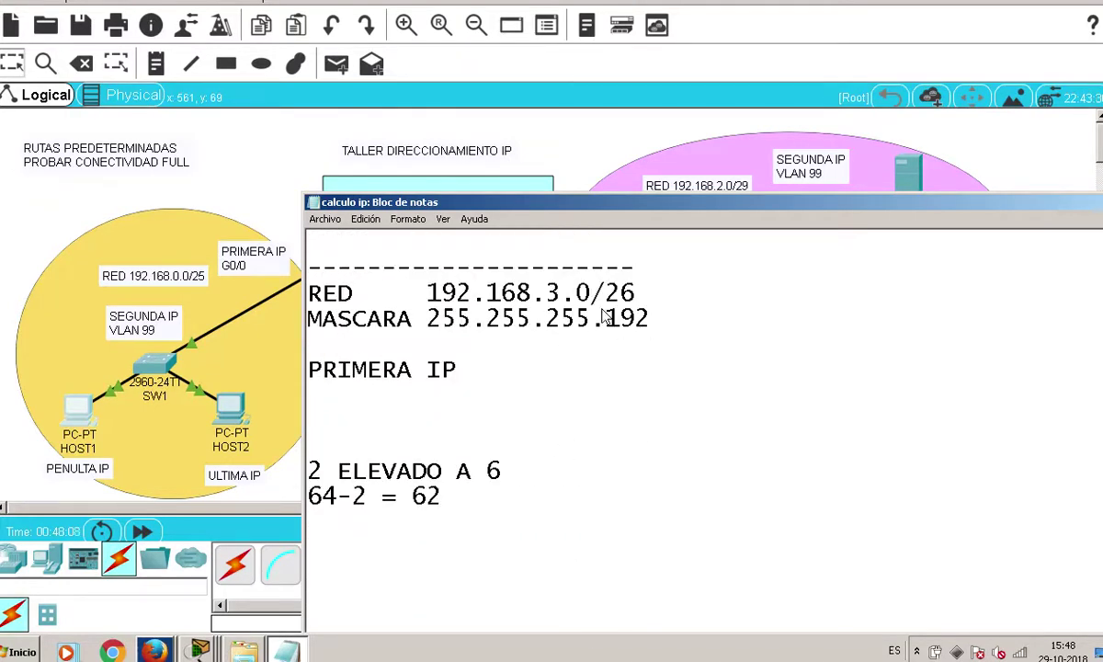
{"action": "type", "text": "192"}
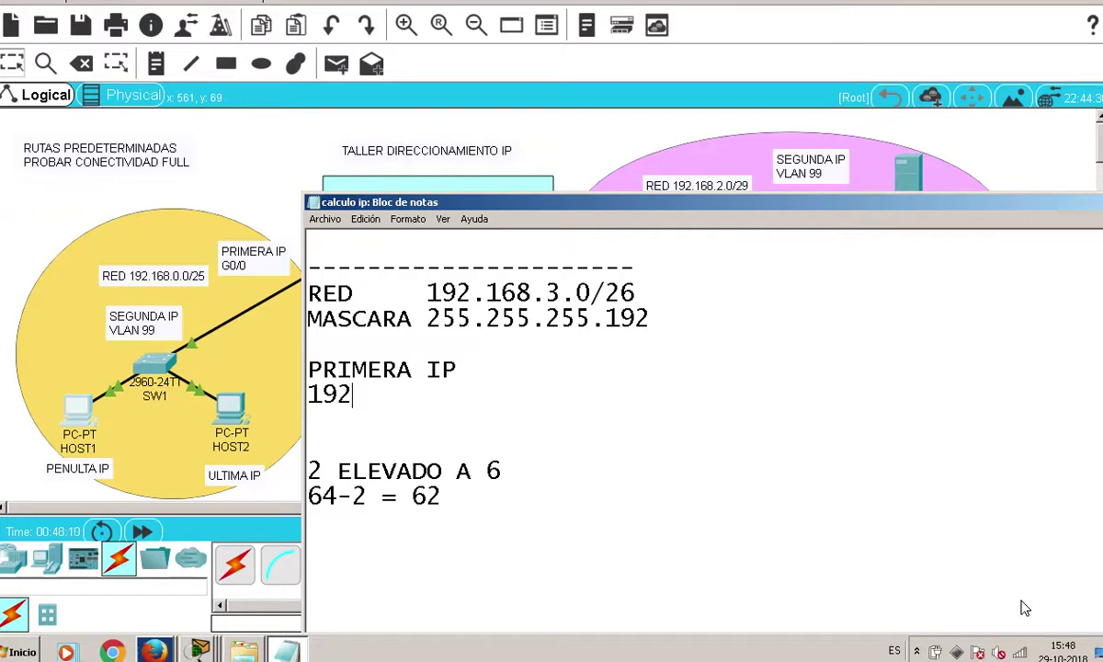
{"action": "type", "text": ".168.3.1/"}
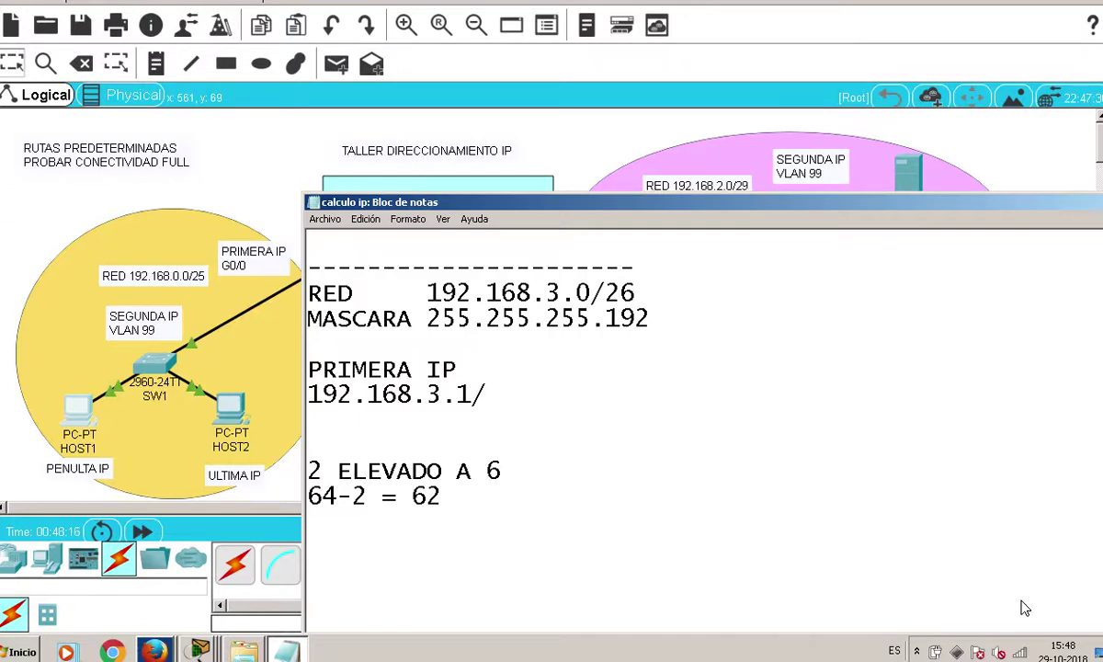
{"action": "type", "text": "26"}
{"action": "key", "text": "Return"}
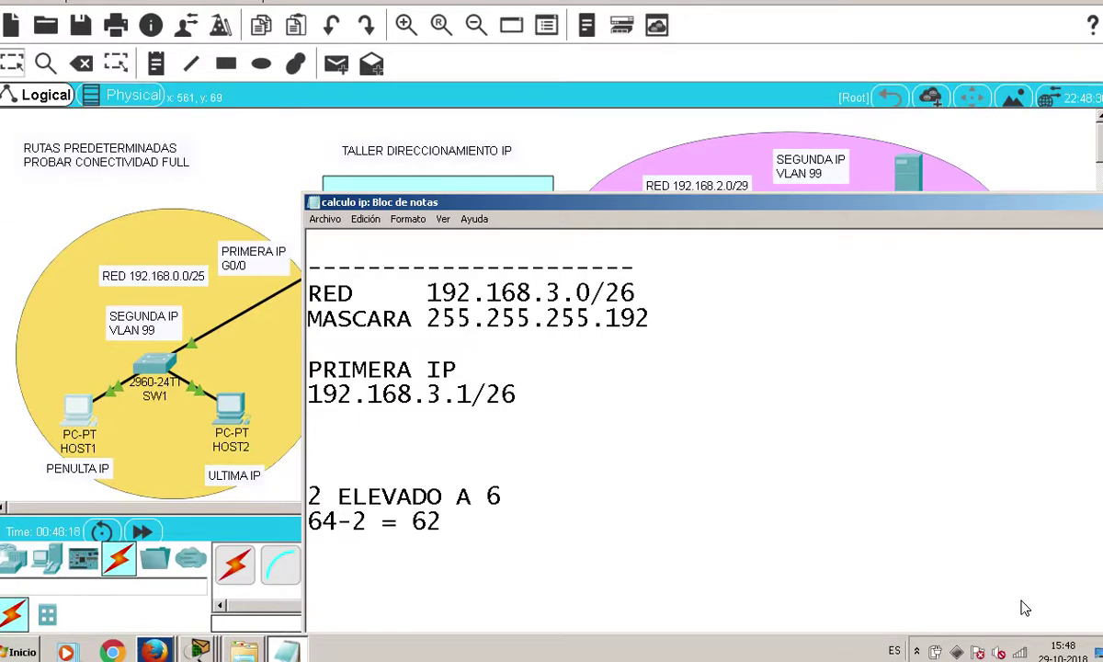
{"action": "type", "text": "SEGU"}
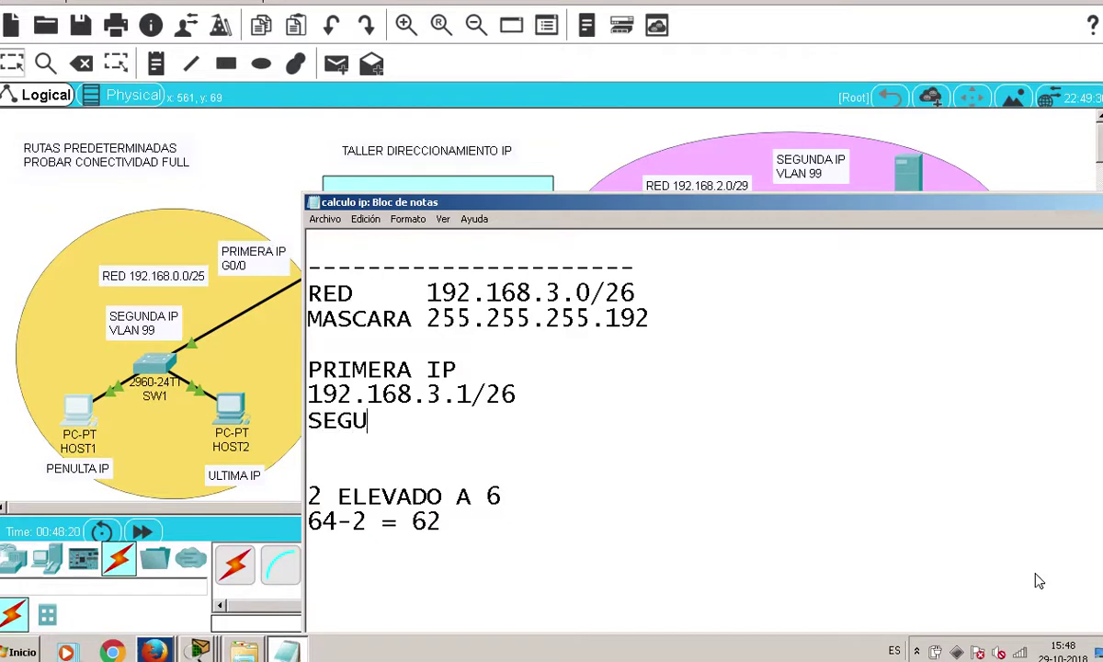
{"action": "type", "text": "NDA IP"}
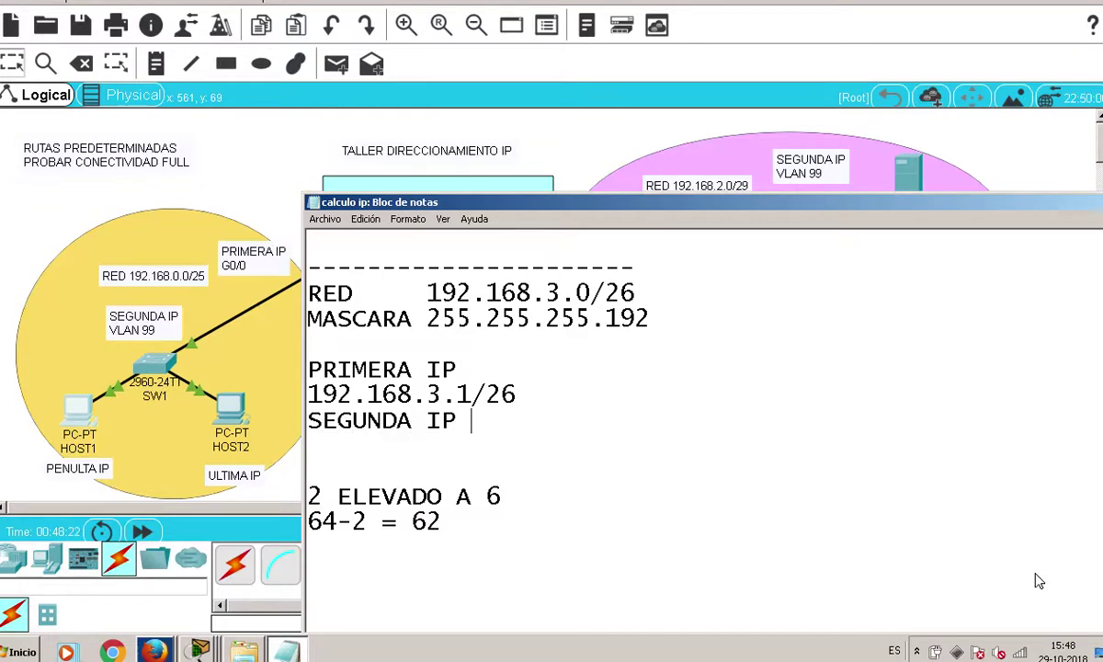
{"action": "key", "text": "Return"}
{"action": "type", "text": "192.1"}
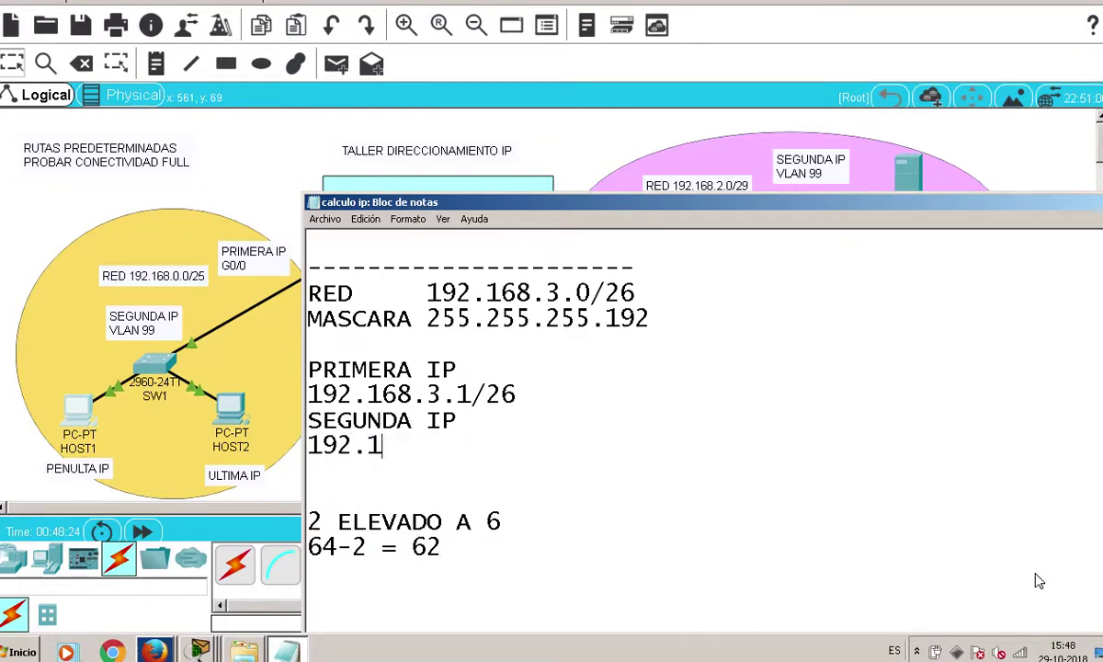
{"action": "type", "text": "68.3."}
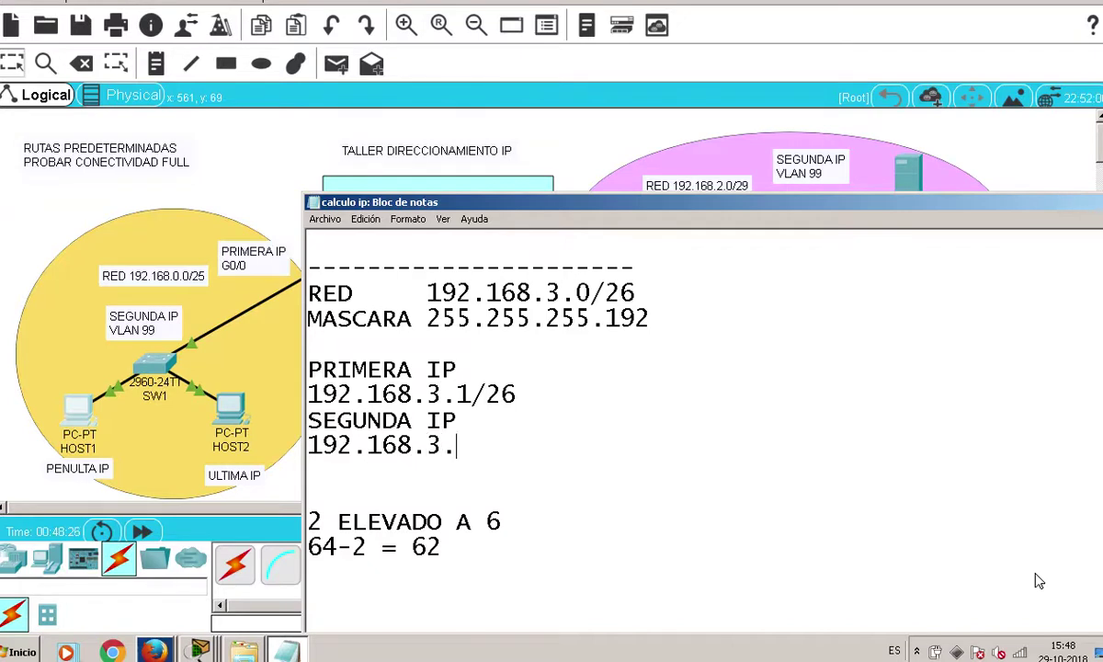
{"action": "type", "text": "2/26"}
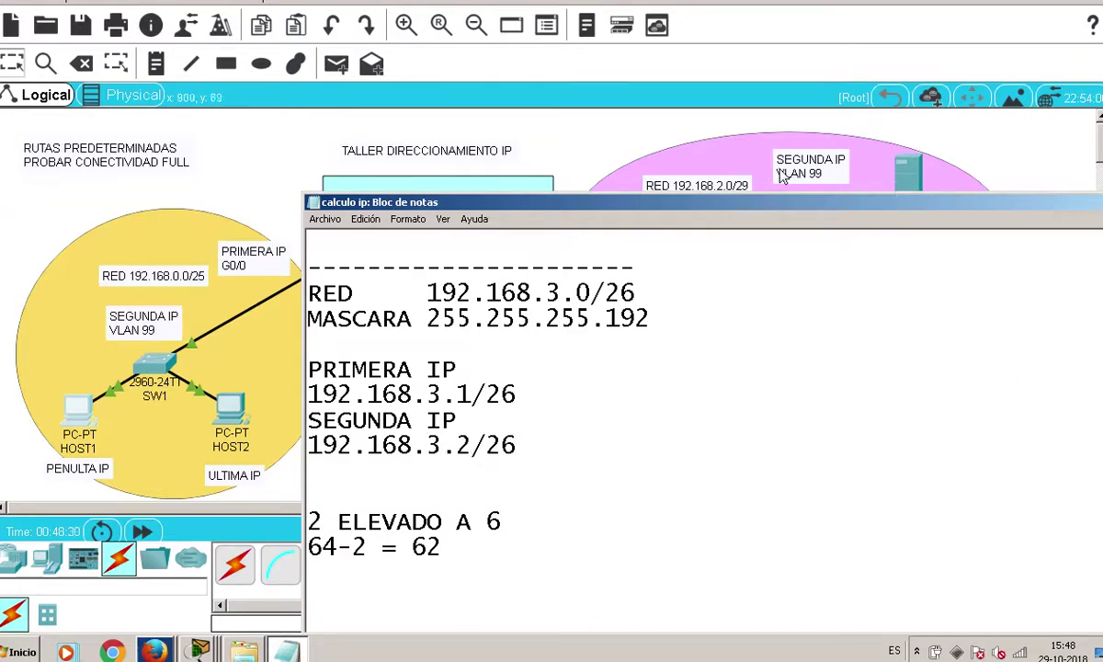
In Packet Tracer, change the label near the DHCP server from SEGUNDA to TERCERA
{"action": "left_click", "coordinate": [636, 120]}
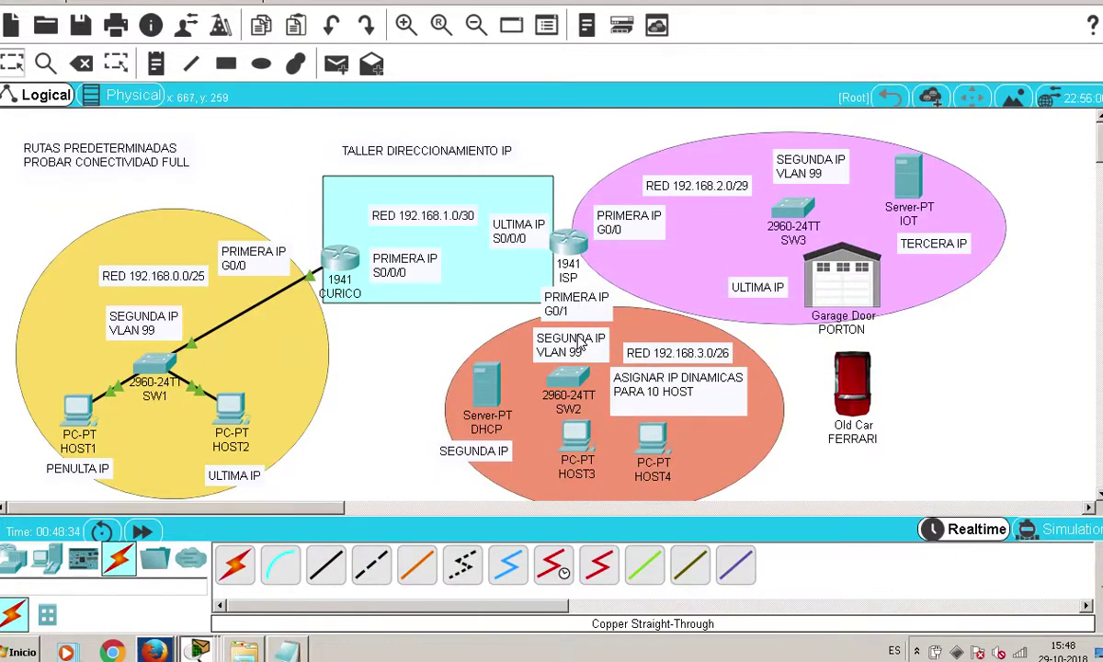
{"action": "left_click", "coordinate": [486, 455]}
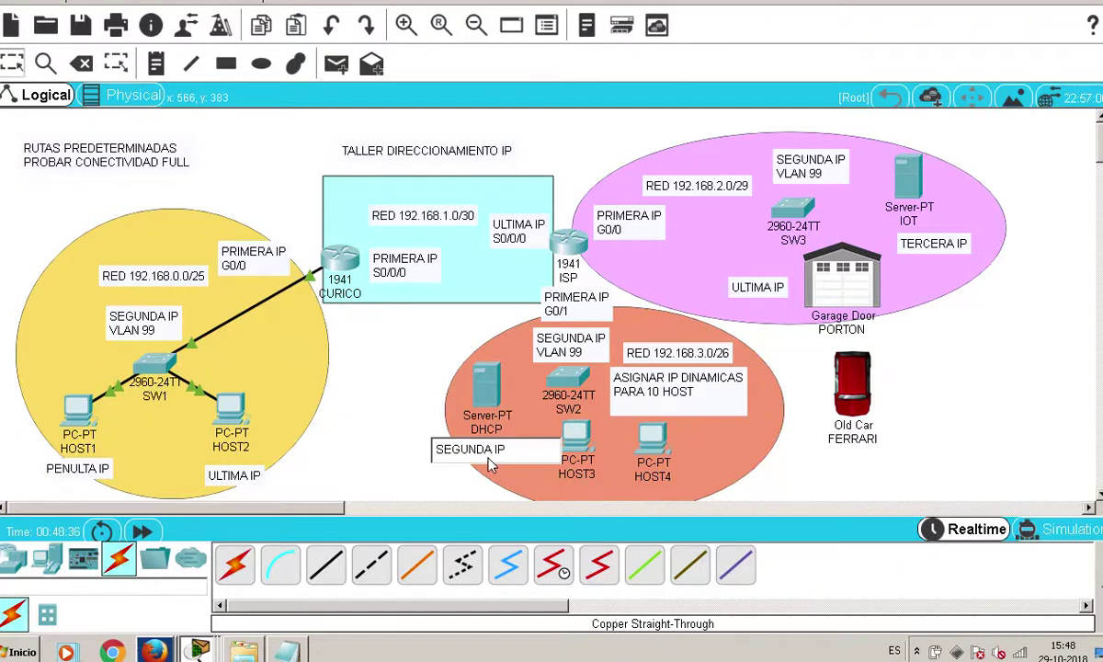
{"action": "key", "text": "Right"}
{"action": "key", "text": "Right"}
{"action": "key", "text": "Right"}
{"action": "key", "text": "Right"}
{"action": "key", "text": "Delete"}
{"action": "key", "text": "Delete"}
{"action": "key", "text": "Delete"}
{"action": "key", "text": "BackSpace"}
{"action": "key", "text": "BackSpace"}
{"action": "key", "text": "BackSpace"}
{"action": "key", "text": "BackSpace"}
{"action": "type", "text": "TERCERA"}
Add TERCERA IP with 192.168.3.3/26 to the notes
{"action": "left_click", "coordinate": [286, 651]}
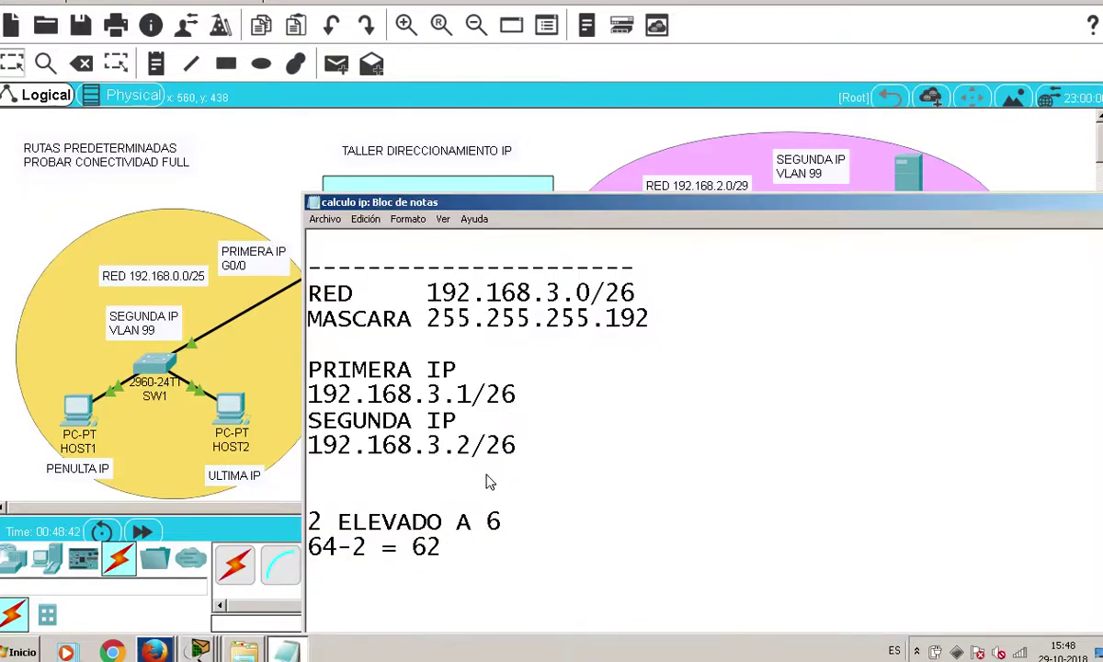
{"action": "left_click", "coordinate": [548, 464]}
{"action": "type", "text": "TERCERA IP"}
{"action": "key", "text": "Return"}
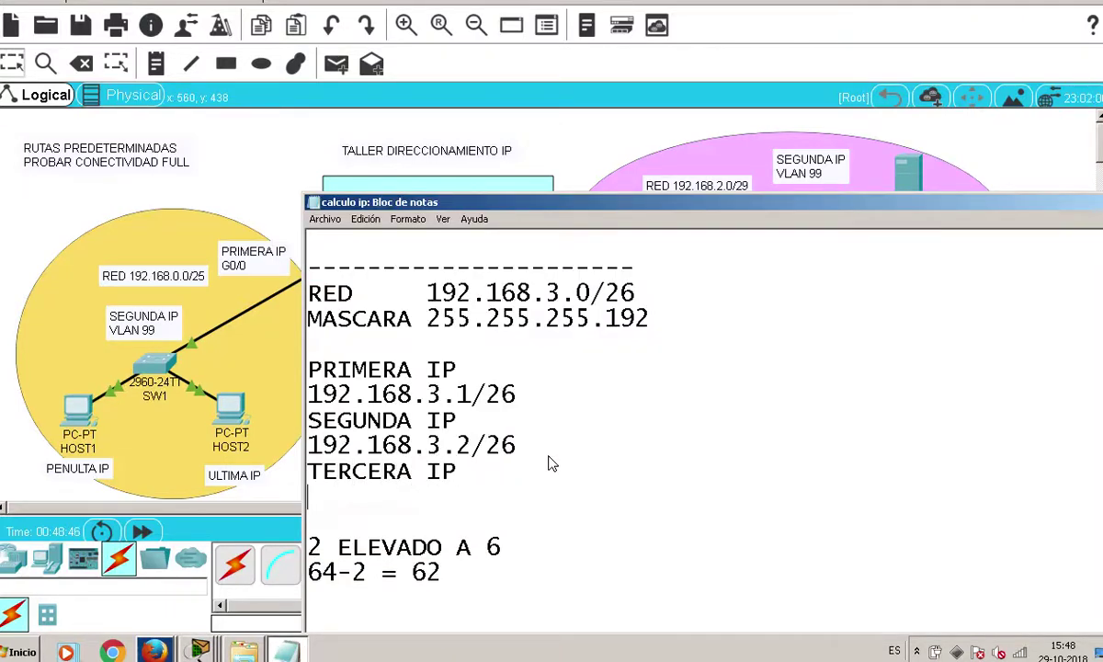
{"action": "type", "text": "192.168.3."}
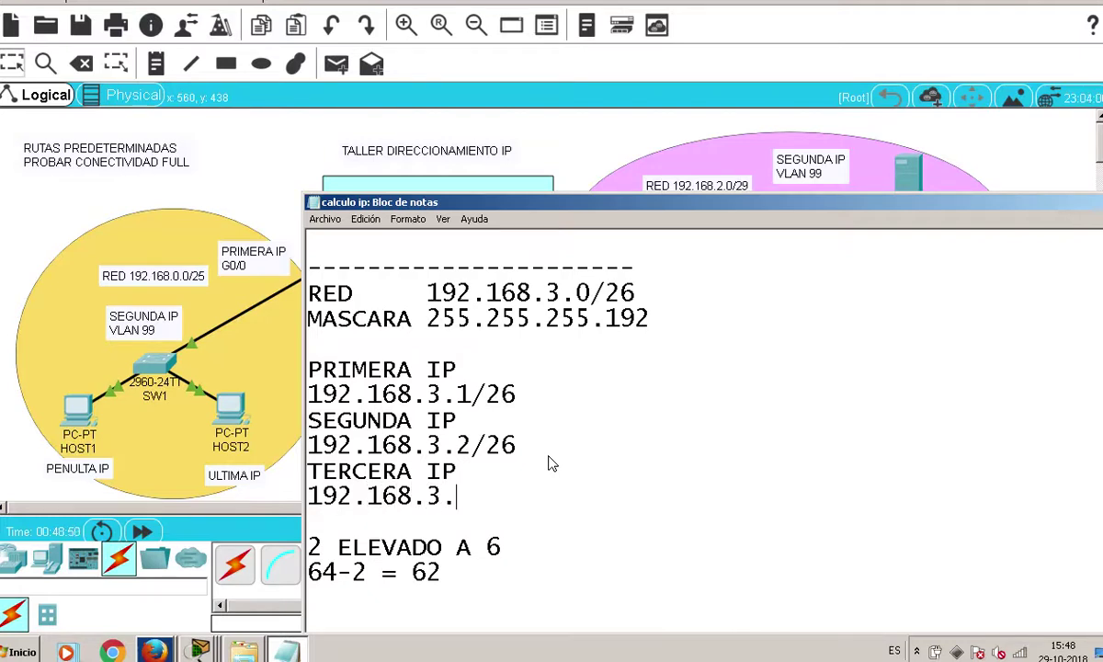
{"action": "type", "text": "3/26"}
{"action": "key", "text": "Return"}
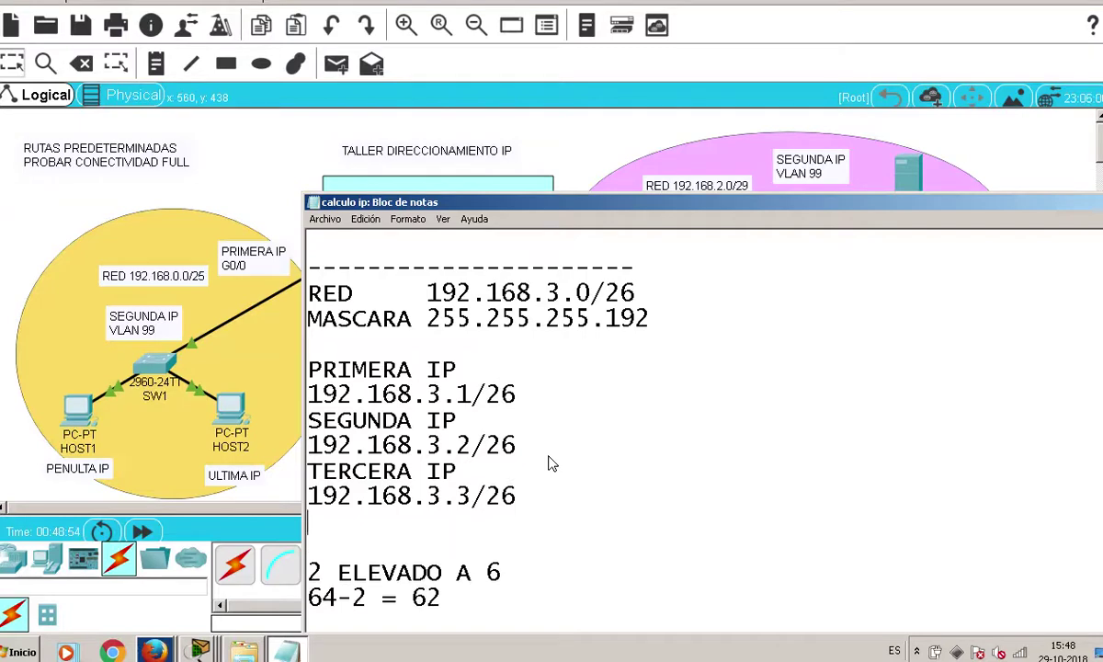
{"action": "left_click", "coordinate": [384, 107]}
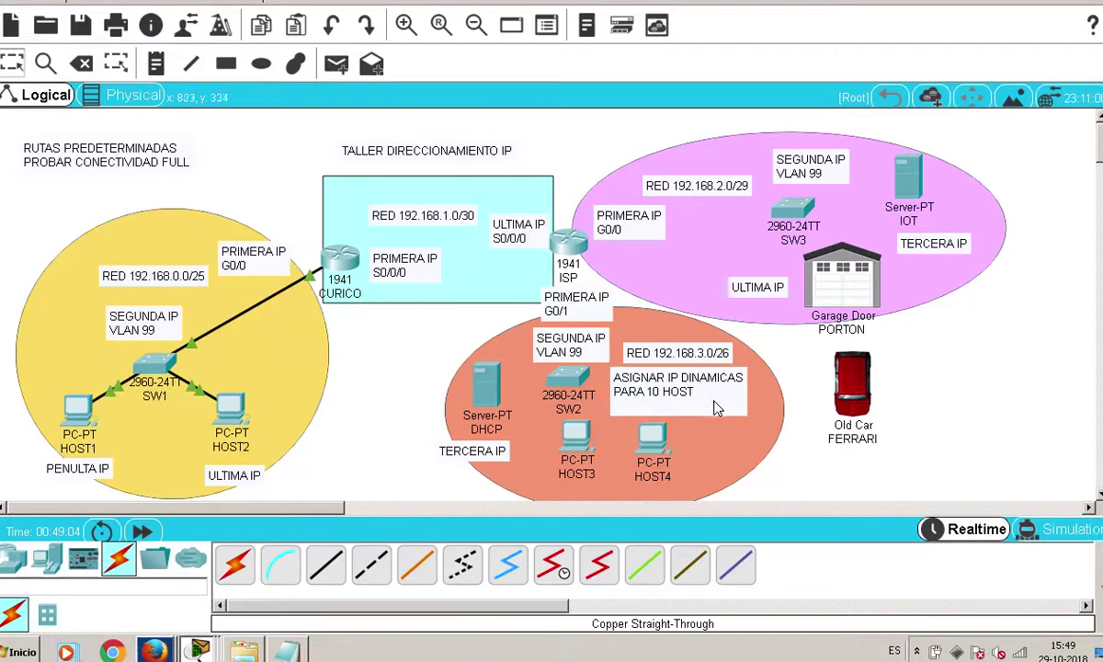
Add ULTIMA IP with 192.168.3.62/26 below the third address
{"action": "left_click", "coordinate": [288, 651]}
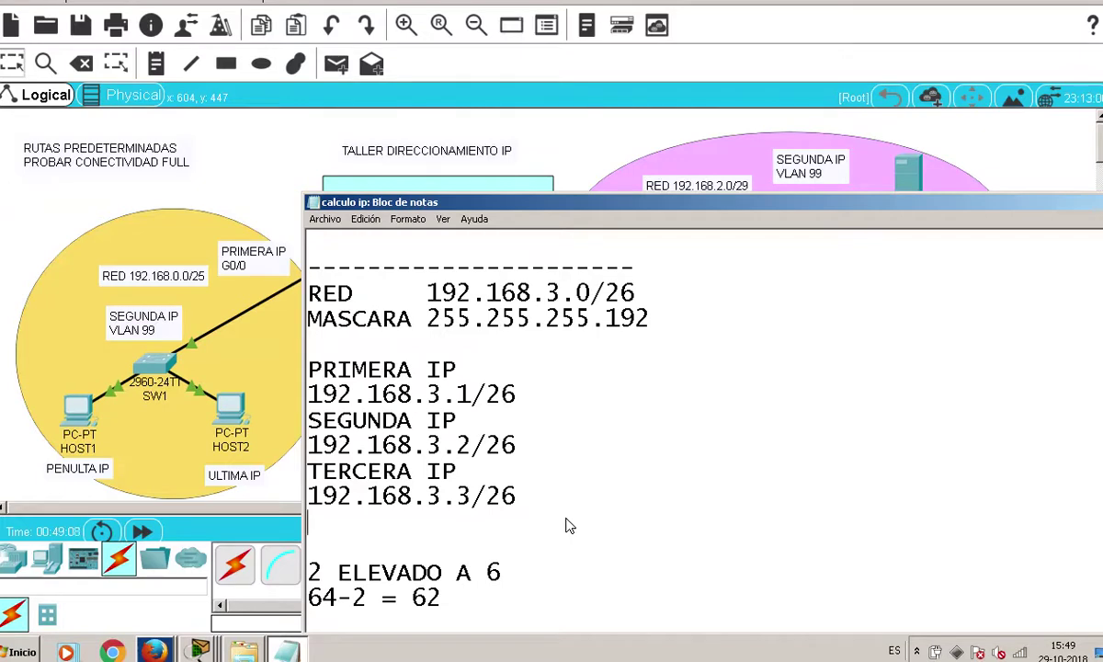
{"action": "left_click_drag", "start_coordinate": [445, 605], "coordinate": [398, 606]}
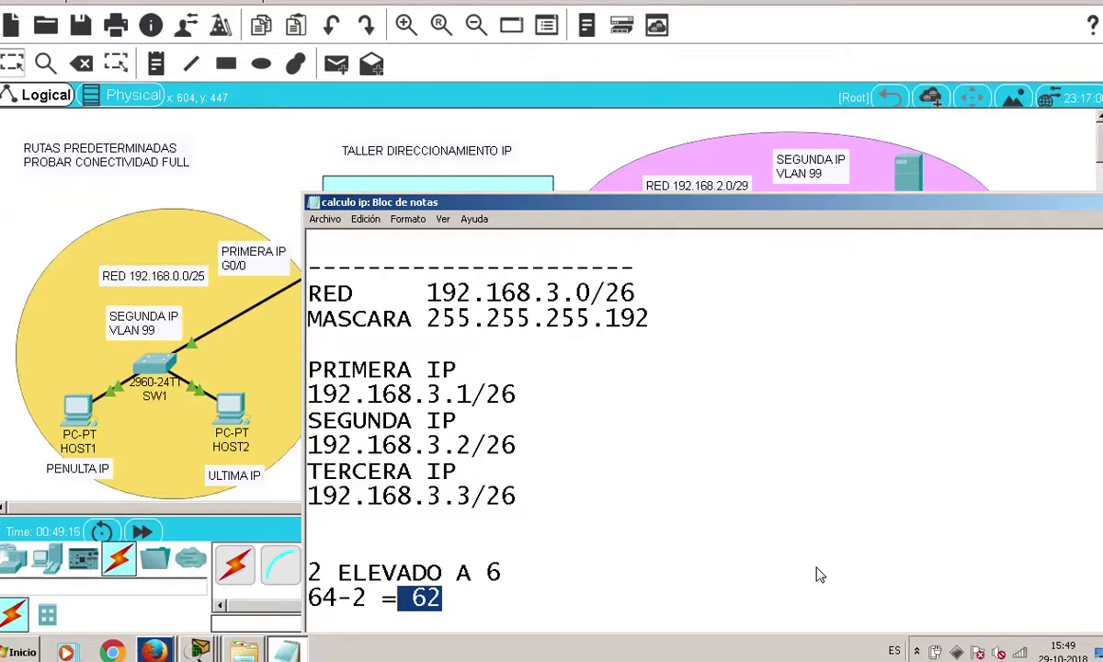
{"action": "left_click", "coordinate": [469, 530]}
{"action": "type", "text": "ULTIMA IP"}
{"action": "key", "text": "Return"}
{"action": "type", "text": "192"}
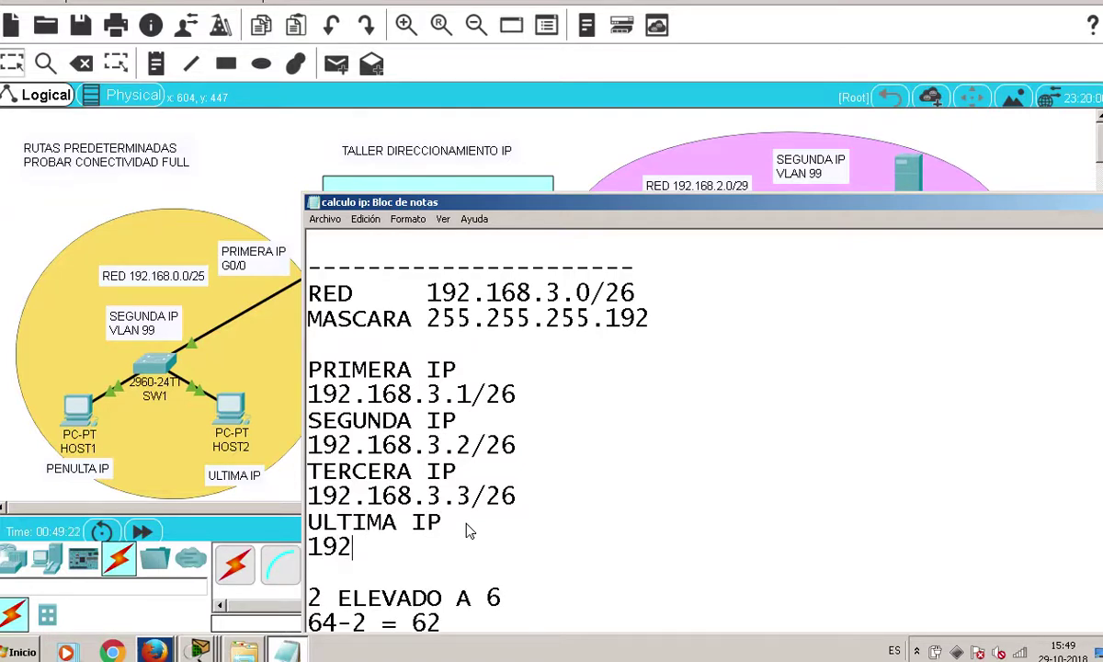
{"action": "type", "text": ".168."}
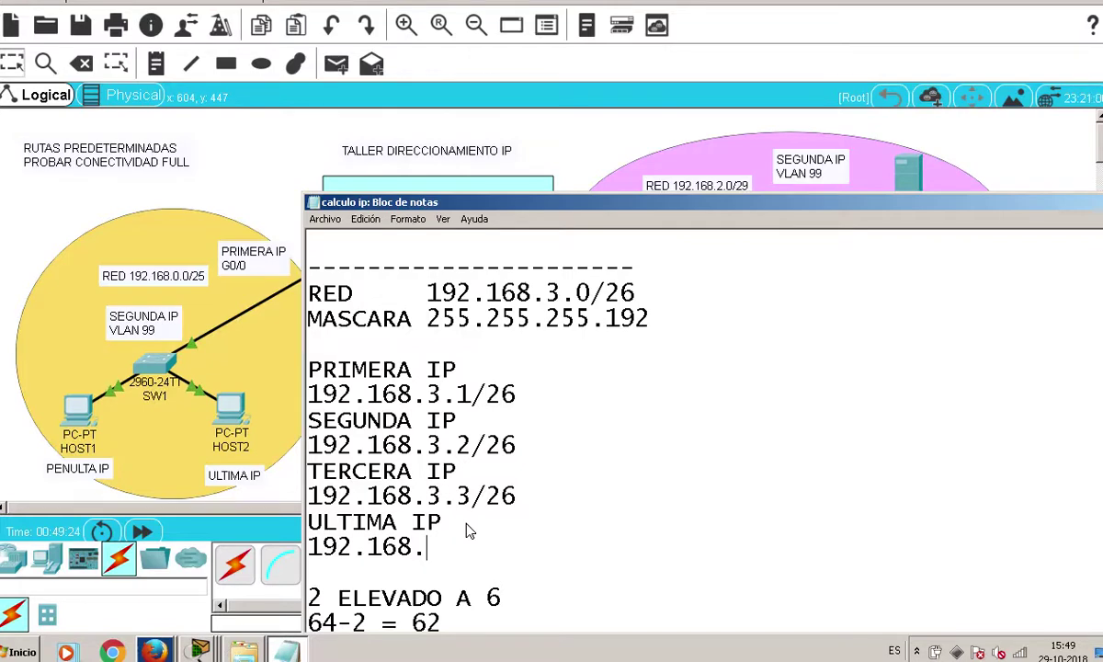
{"action": "type", "text": "3.62/26"}
{"action": "key", "text": "Return"}
Add BROADCAST with 192.168.3.63 beneath the last address
{"action": "scroll", "coordinate": [459, 496], "scroll_direction": "up", "scroll_amount": 2}
{"action": "scroll", "coordinate": [458, 487], "scroll_direction": "down", "scroll_amount": 2}
{"action": "scroll", "coordinate": [457, 487], "scroll_direction": "down", "scroll_amount": 1}
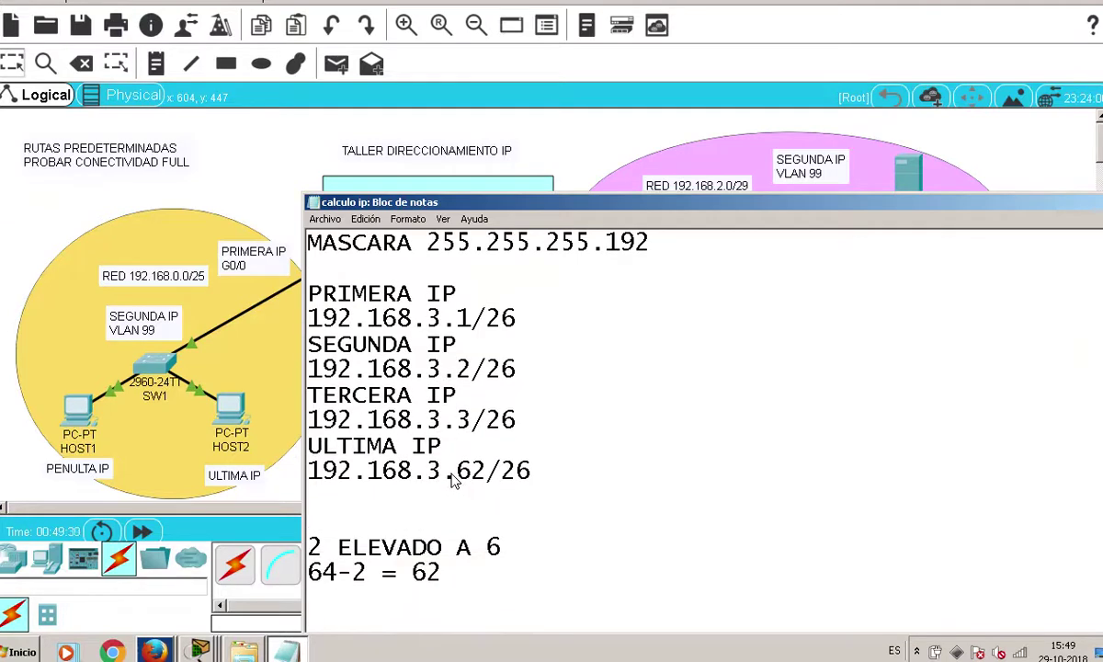
{"action": "type", "text": "BROADCAST"}
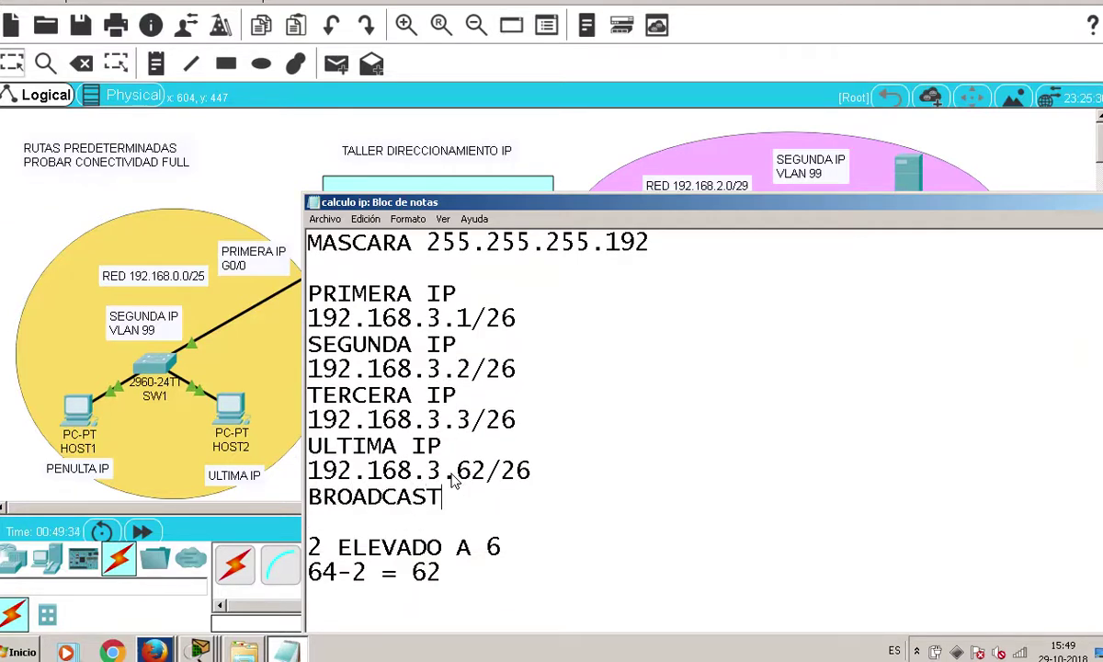
{"action": "key", "text": "Return"}
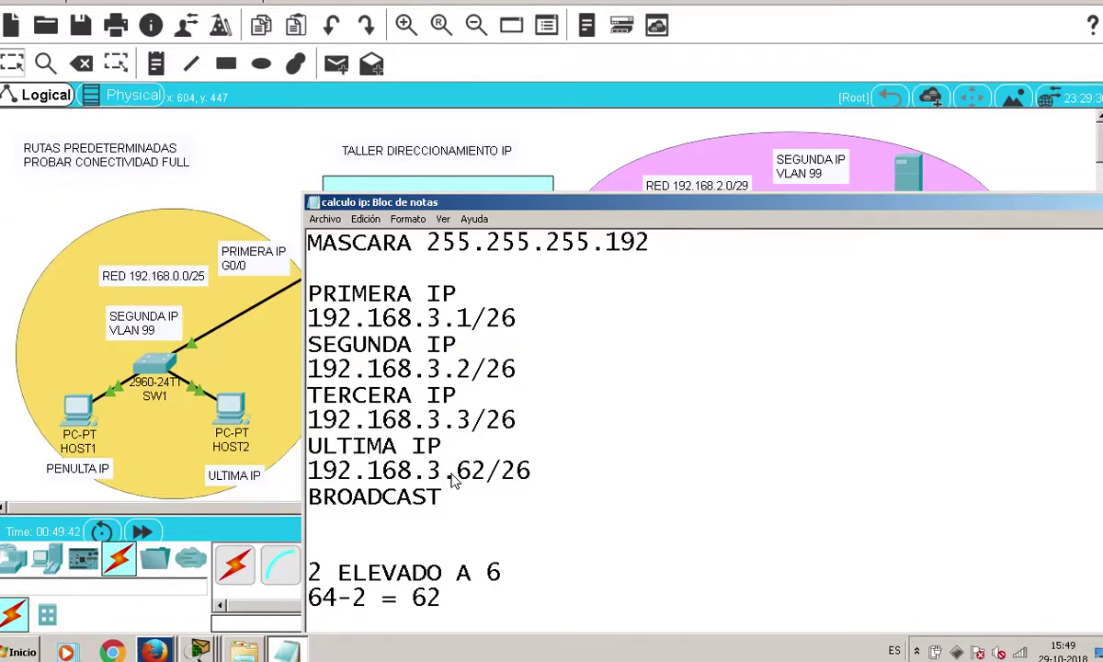
{"action": "left_click_drag", "start_coordinate": [486, 471], "coordinate": [460, 468]}
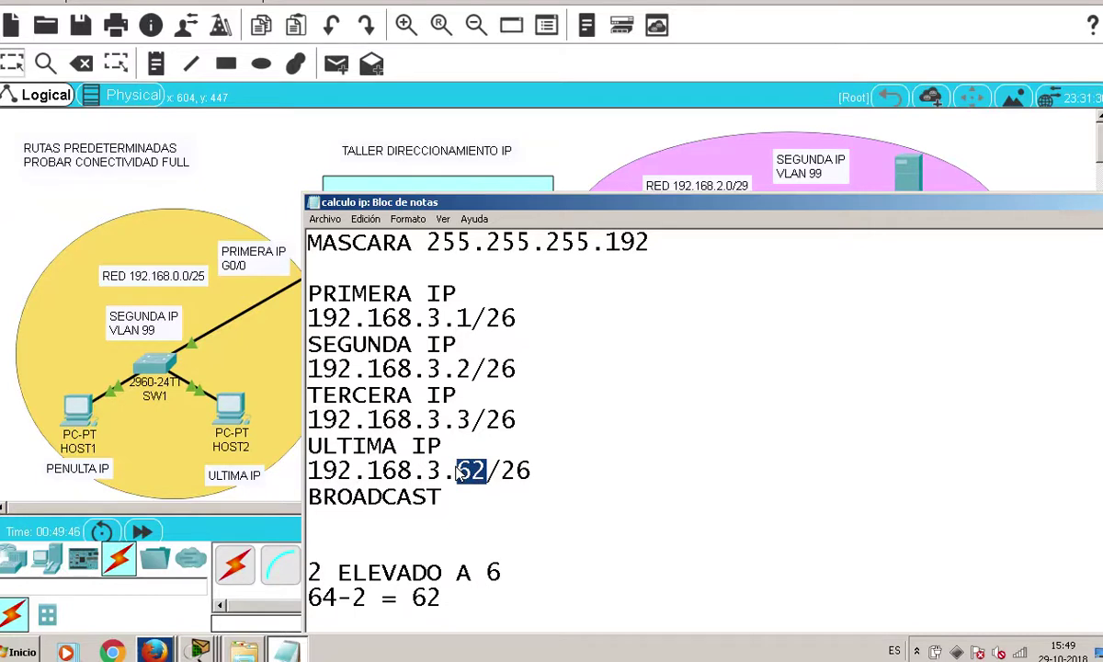
{"action": "left_click", "coordinate": [450, 513]}
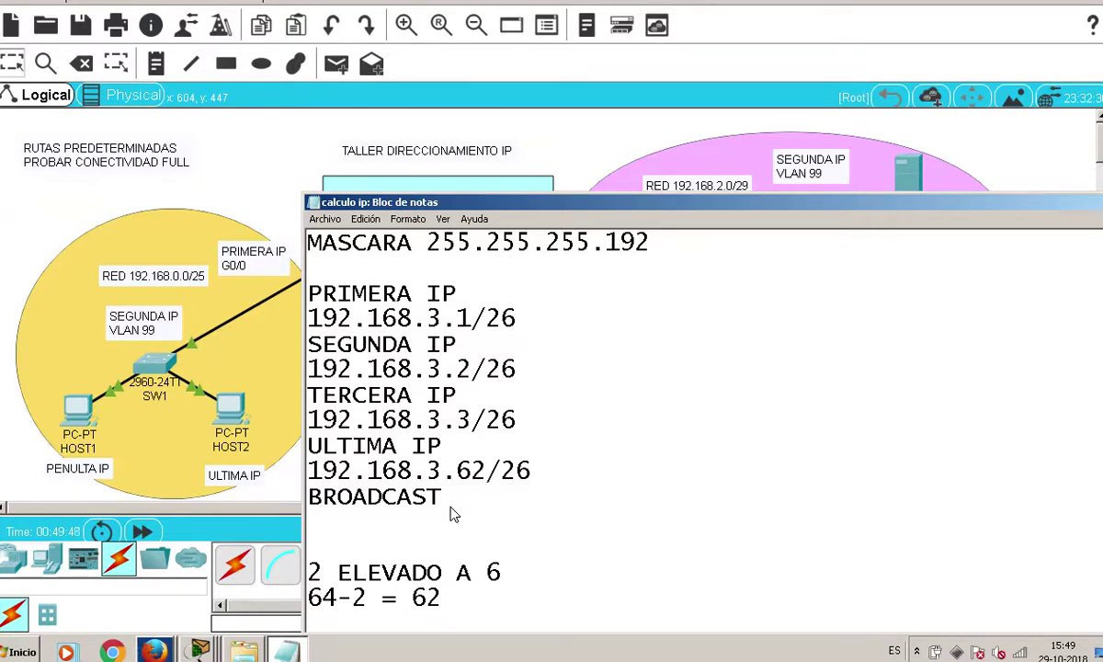
{"action": "key", "text": "Return"}
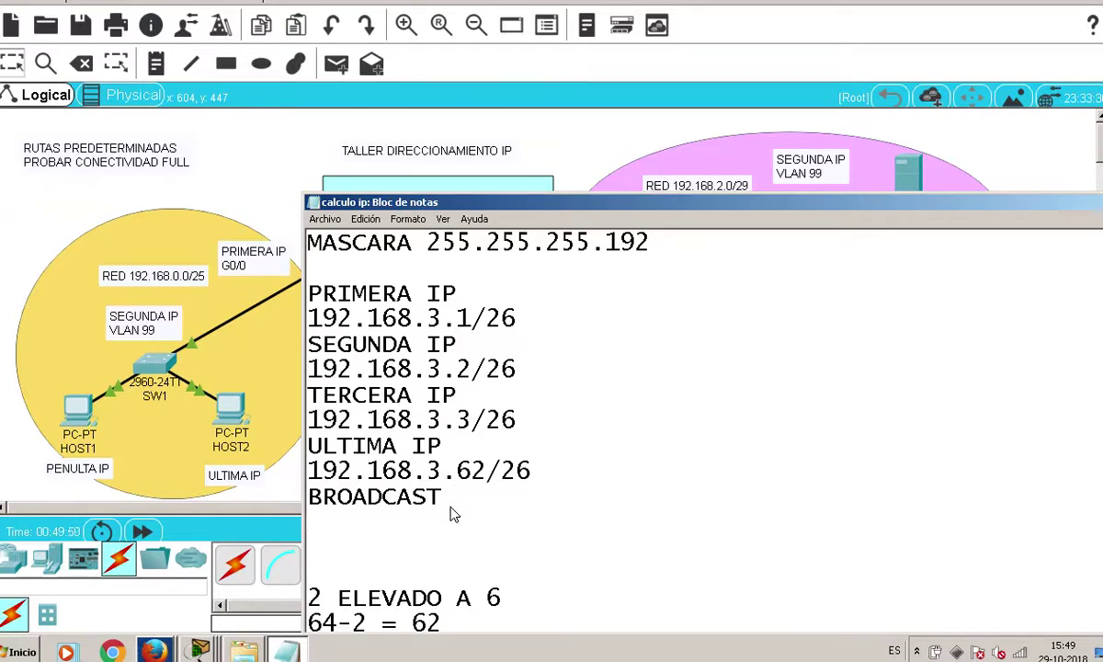
{"action": "type", "text": "192.168.3."}
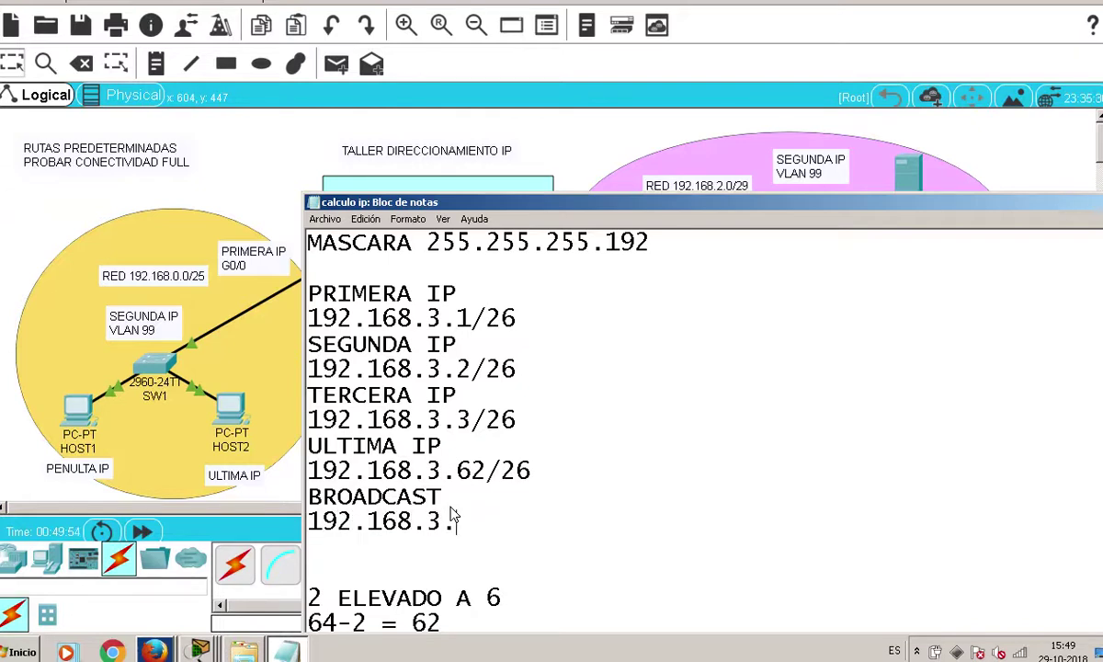
{"action": "type", "text": "63"}
Remove the extra blank line and add a dashed separator line
{"action": "scroll", "coordinate": [581, 484], "scroll_direction": "up", "scroll_amount": 3}
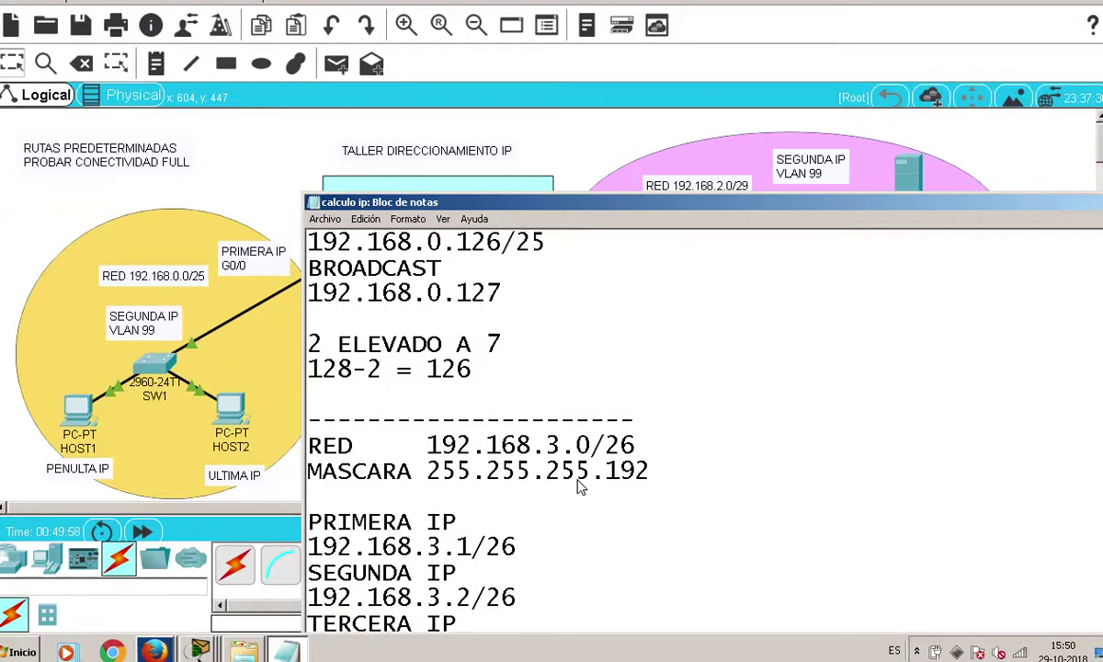
{"action": "scroll", "coordinate": [581, 484], "scroll_direction": "down", "scroll_amount": 4}
{"action": "left_click", "coordinate": [425, 501]}
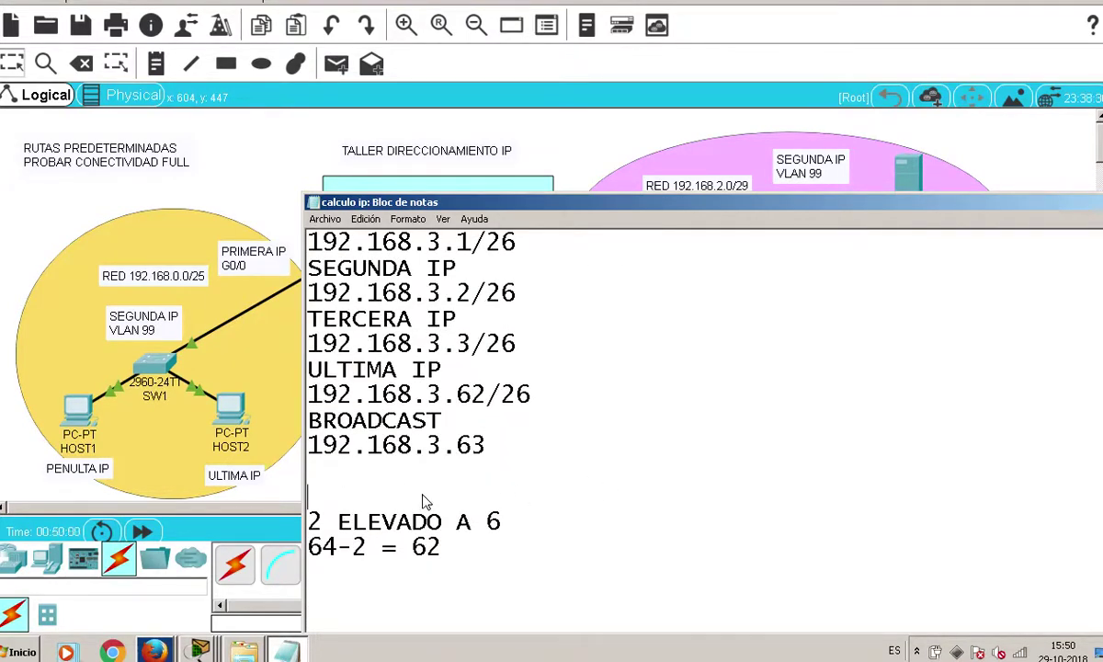
{"action": "key", "text": "BackSpace"}
{"action": "type", "text": "__"}
{"action": "key", "text": "BackSpace"}
{"action": "key", "text": "BackSpace"}
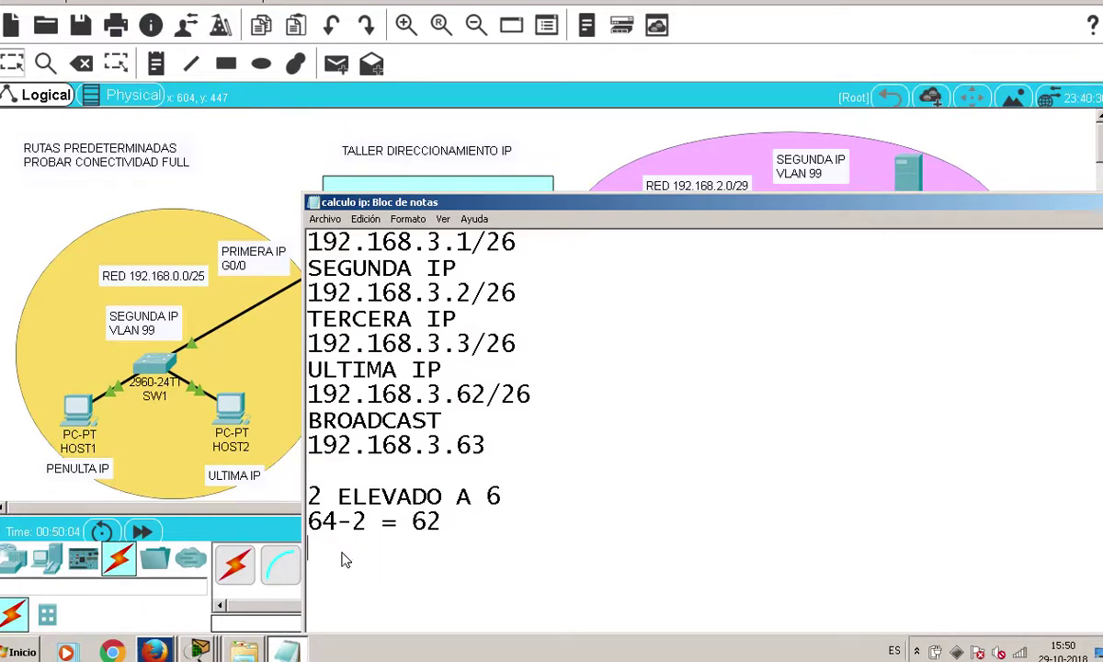
{"action": "type", "text": "------------------"}
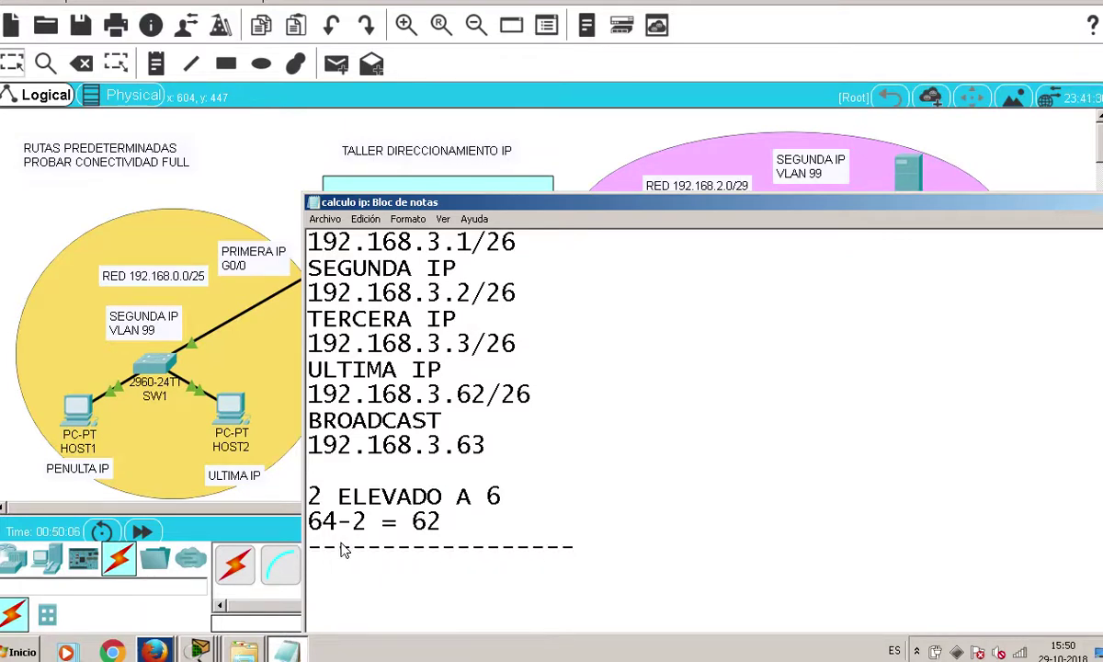
{"action": "scroll", "coordinate": [344, 556], "scroll_direction": "up", "scroll_amount": 2}
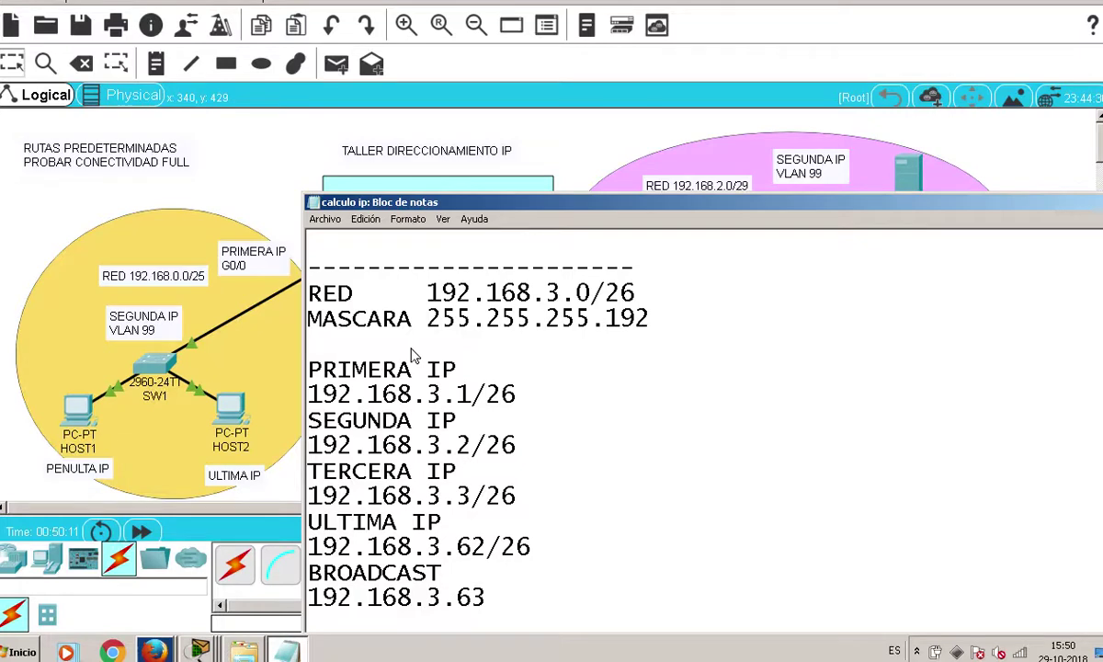
Open the ISP router's CLI and decline the initial configuration dialog
{"action": "left_click", "coordinate": [579, 184]}
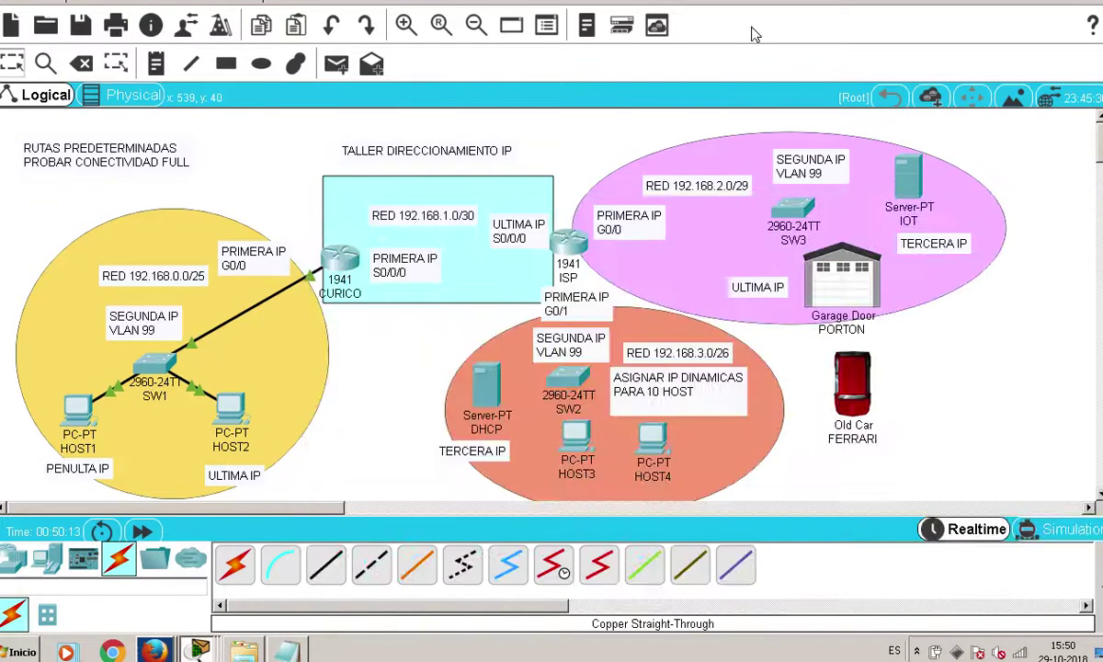
{"action": "left_click", "coordinate": [570, 243]}
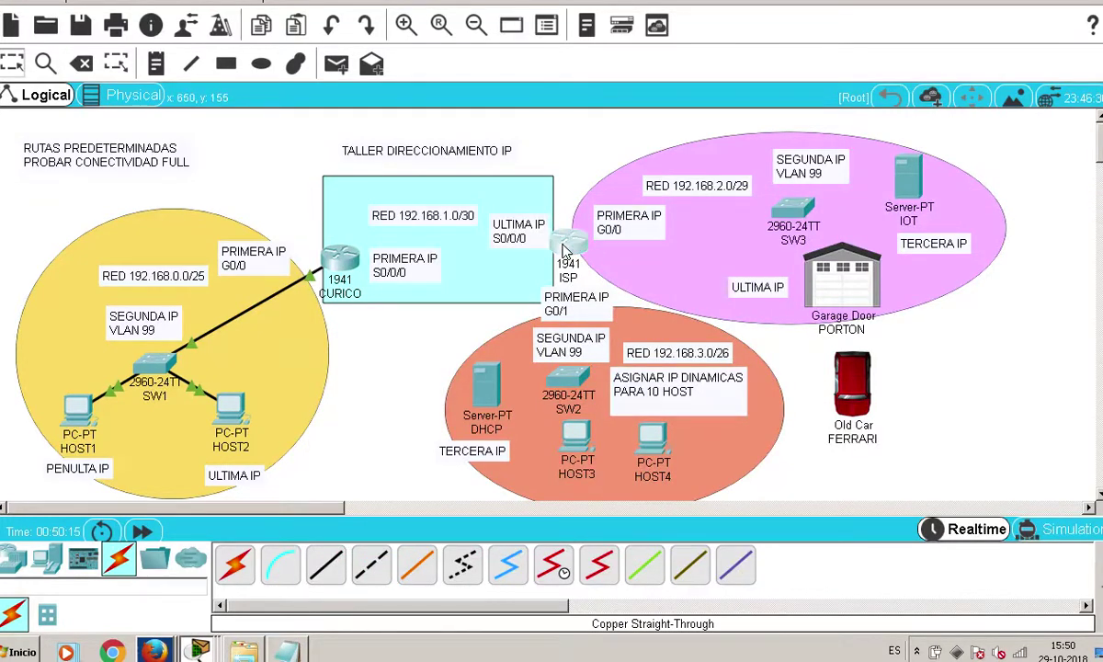
{"action": "left_click", "coordinate": [434, 92]}
{"action": "type", "text": "no"}
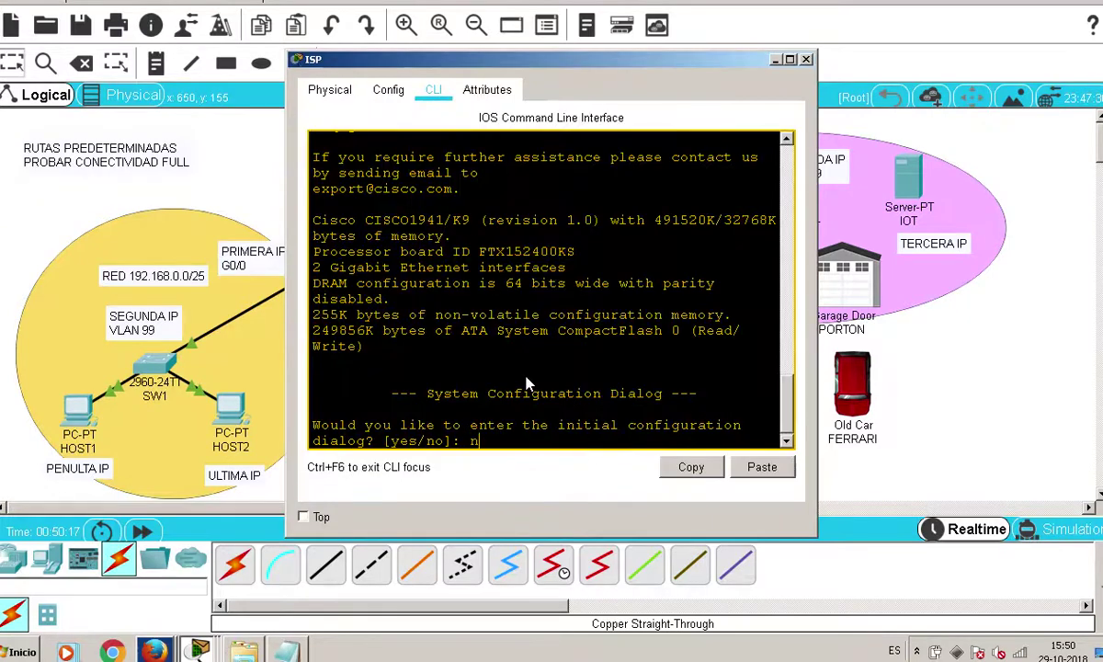
{"action": "key", "text": "Return"}
{"action": "key", "text": "Return"}
{"action": "key", "text": "Return"}
{"action": "type", "text": "cobn"}
{"action": "key", "text": "Tab"}
{"action": "type", "text": "f"}
{"action": "key", "text": "Tab"}
{"action": "type", "text": "t"}
{"action": "key", "text": "Tab"}
{"action": "key", "text": "BackSpace"}
{"action": "key", "text": "BackSpace"}
{"action": "key", "text": "Return"}
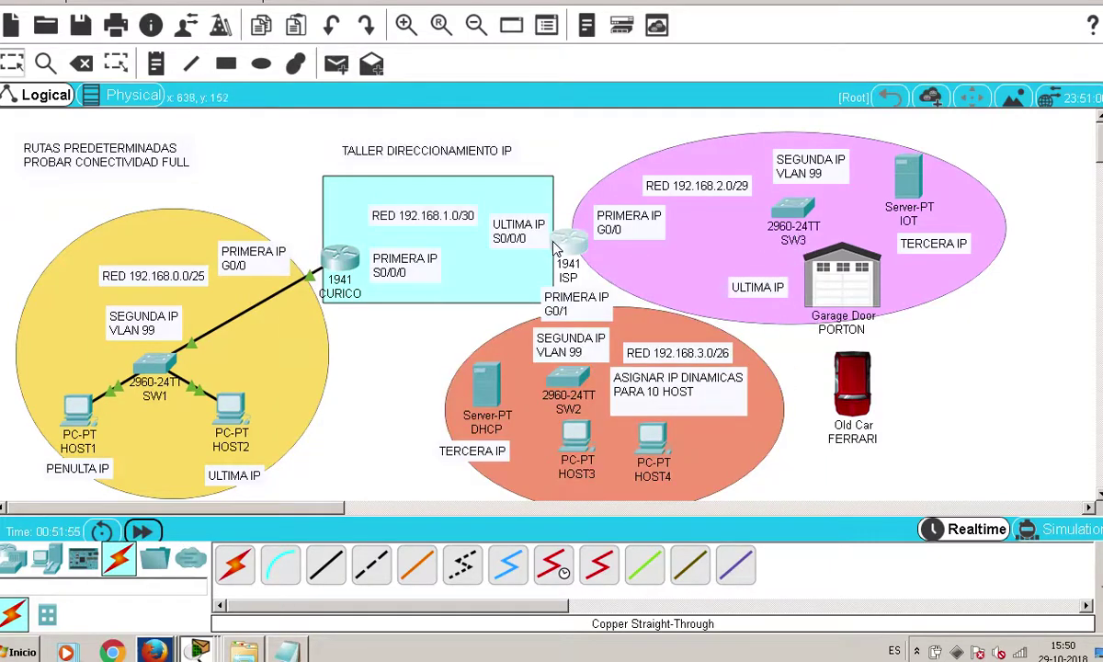
Enter configure terminal and set the router hostname to ISP
{"action": "left_click", "coordinate": [555, 248]}
{"action": "type", "text": "con"}
{"action": "key", "text": "Tab"}
{"action": "type", "text": "f"}
{"action": "key", "text": "Tab"}
{"action": "type", "text": "t"}
{"action": "key", "text": "Tab"}
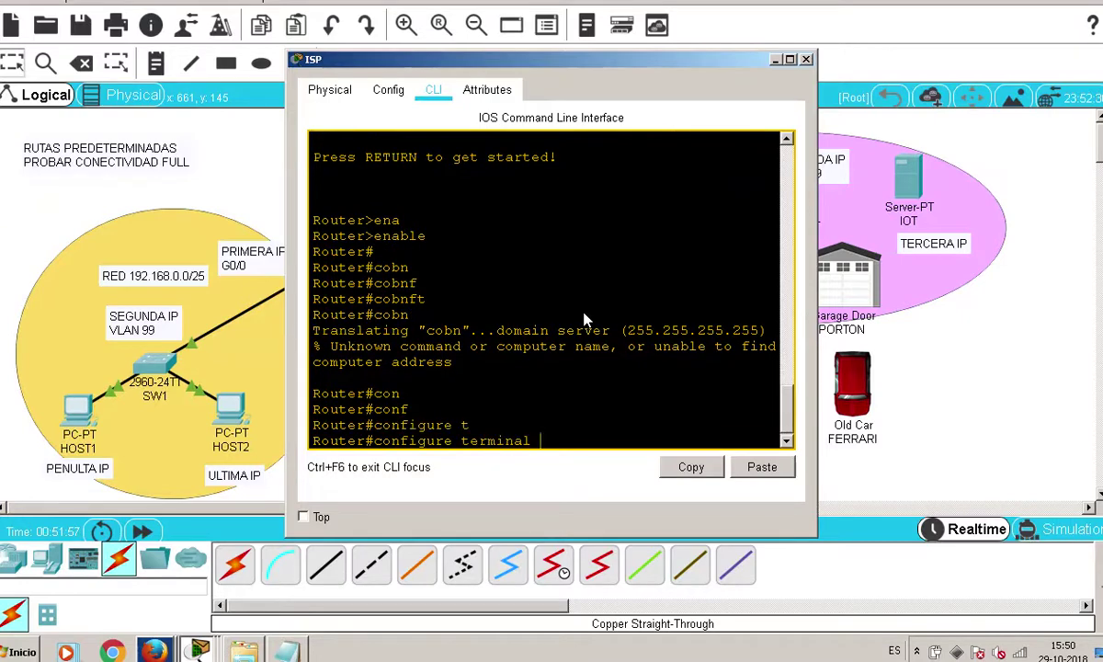
{"action": "key", "text": "Return"}
{"action": "type", "text": "h"}
{"action": "key", "text": "Tab"}
{"action": "type", "text": "ISP"}
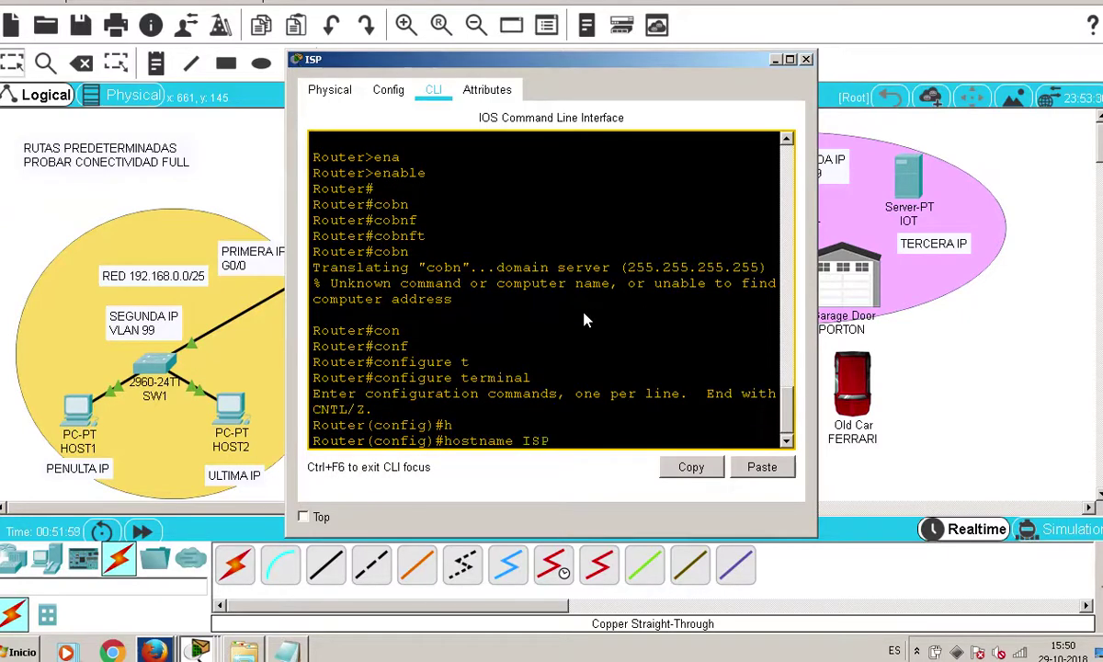
{"action": "key", "text": "Return"}
Enter interface GigabitEthernet 0/1 configuration, then close the router window
{"action": "type", "text": "in"}
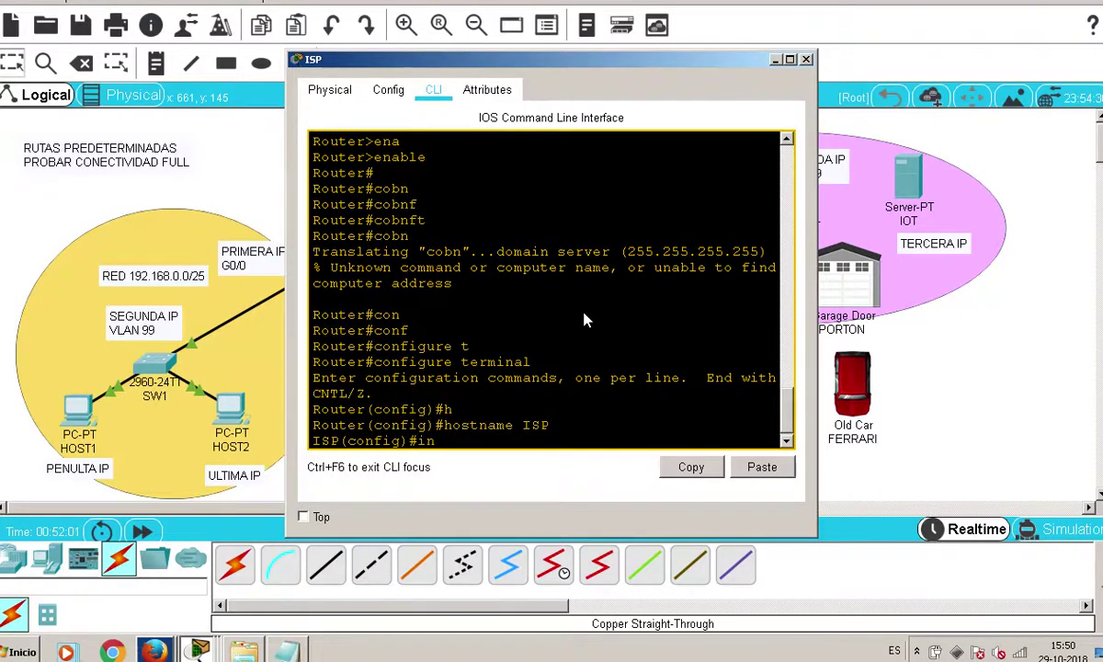
{"action": "key", "text": "Tab"}
{"action": "type", "text": "g"}
{"action": "key", "text": "Tab"}
{"action": "type", "text": "0/1"}
{"action": "key", "text": "Return"}
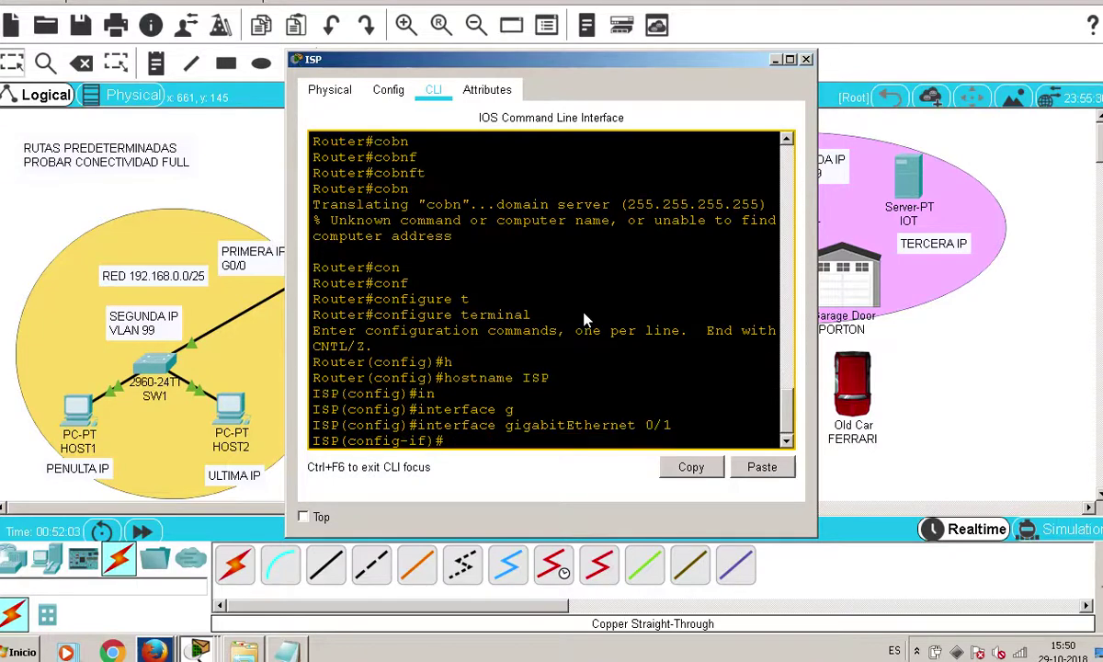
{"action": "key", "text": "alt+F4"}
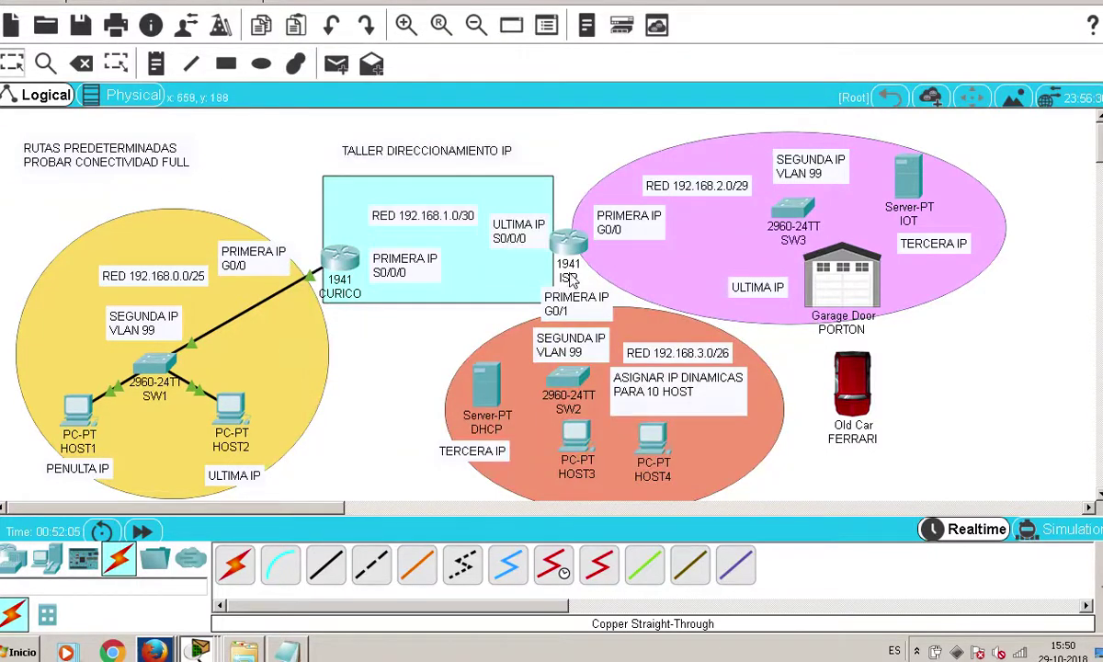
Dismiss the Firefox 56.0 update notice with 'Preguntar más tarde' and reopen the ISP router's console
{"action": "mouse_move", "coordinate": [570, 278]}
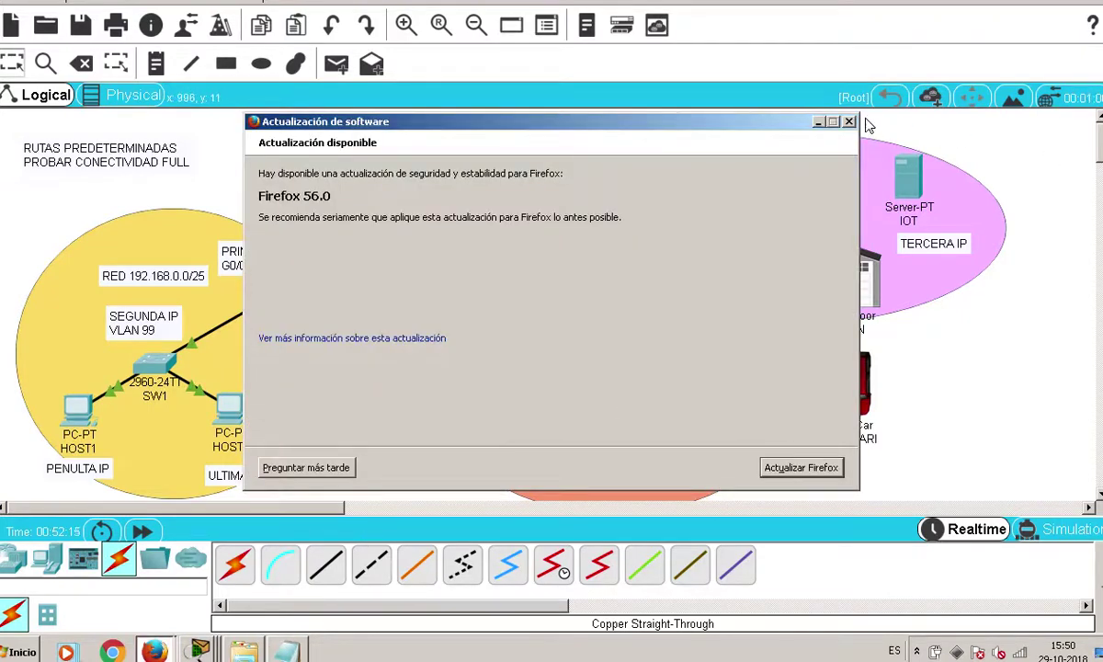
{"action": "left_click", "coordinate": [849, 123]}
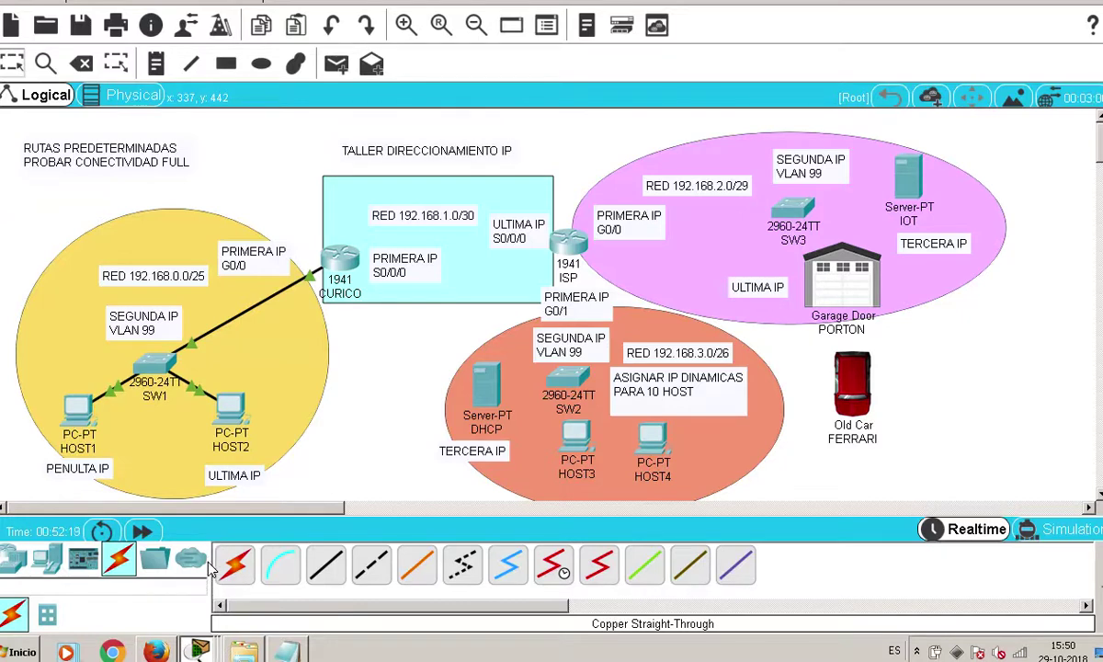
{"action": "left_click", "coordinate": [557, 237]}
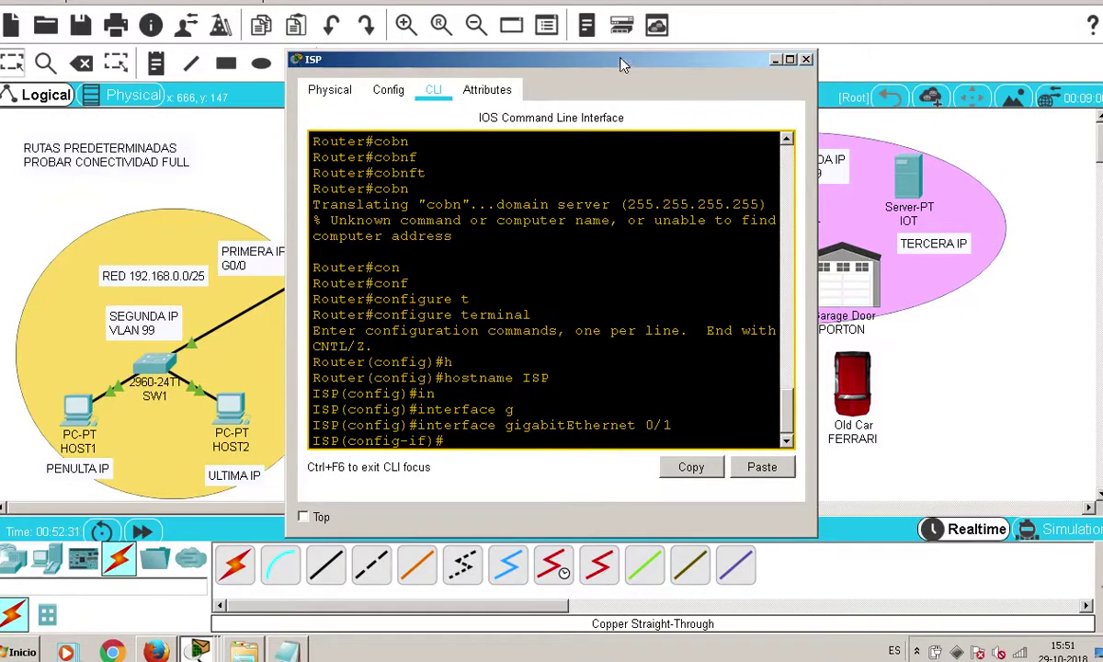
Give Gi0/1 the address 192.168.3.1 255.255.255.192 and enable it with no shutdown
{"action": "left_click_drag", "start_coordinate": [631, 65], "coordinate": [459, 62]}
{"action": "left_click", "coordinate": [284, 650]}
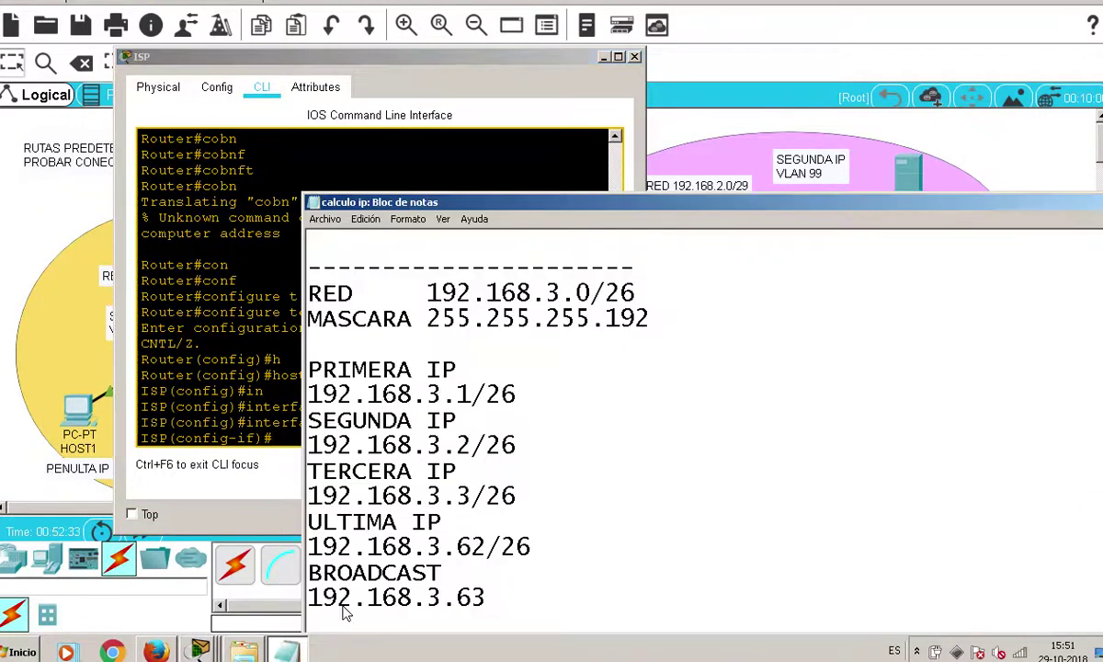
{"action": "left_click_drag", "start_coordinate": [516, 395], "coordinate": [317, 415]}
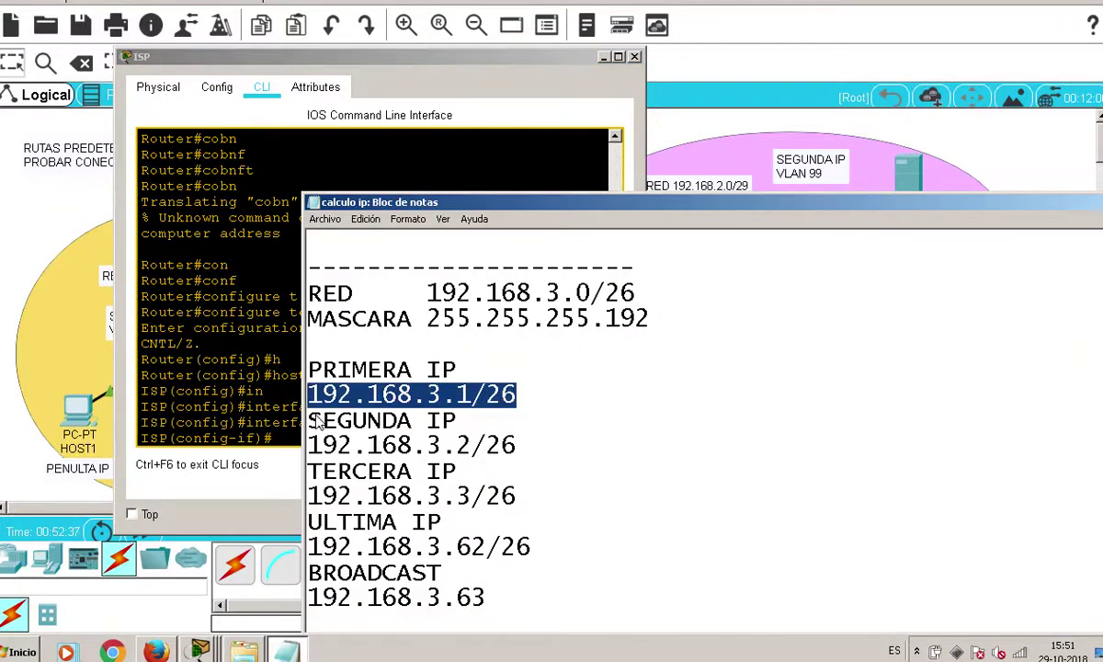
{"action": "left_click", "coordinate": [283, 400]}
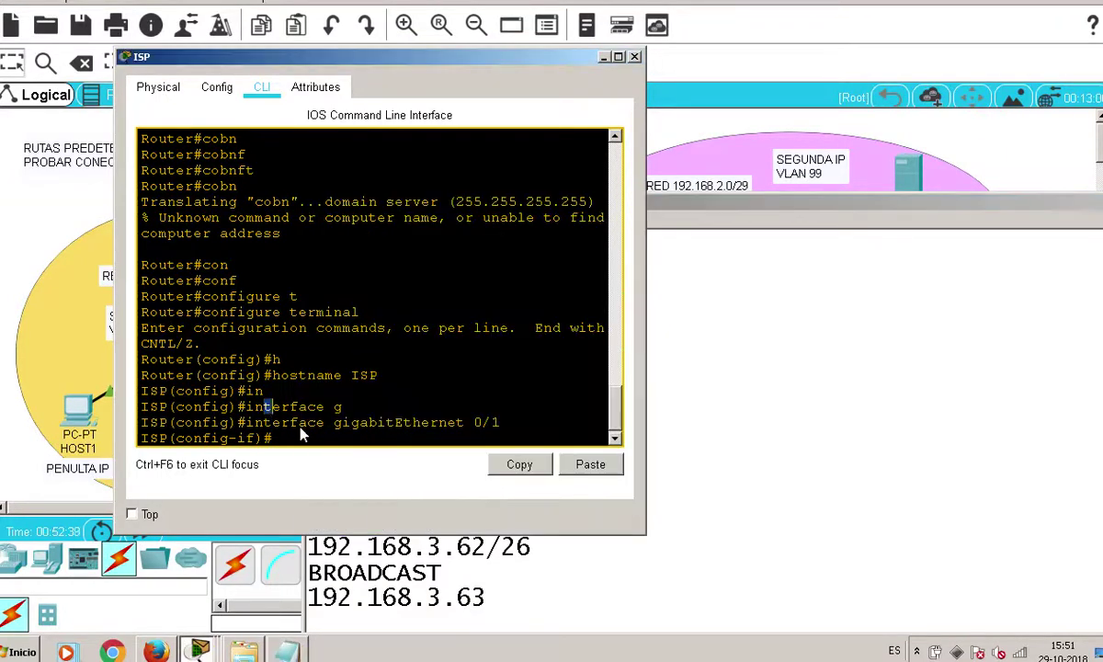
{"action": "type", "text": "ip ad"}
{"action": "key", "text": "Tab"}
{"action": "type", "text": "192.168.3.1"}
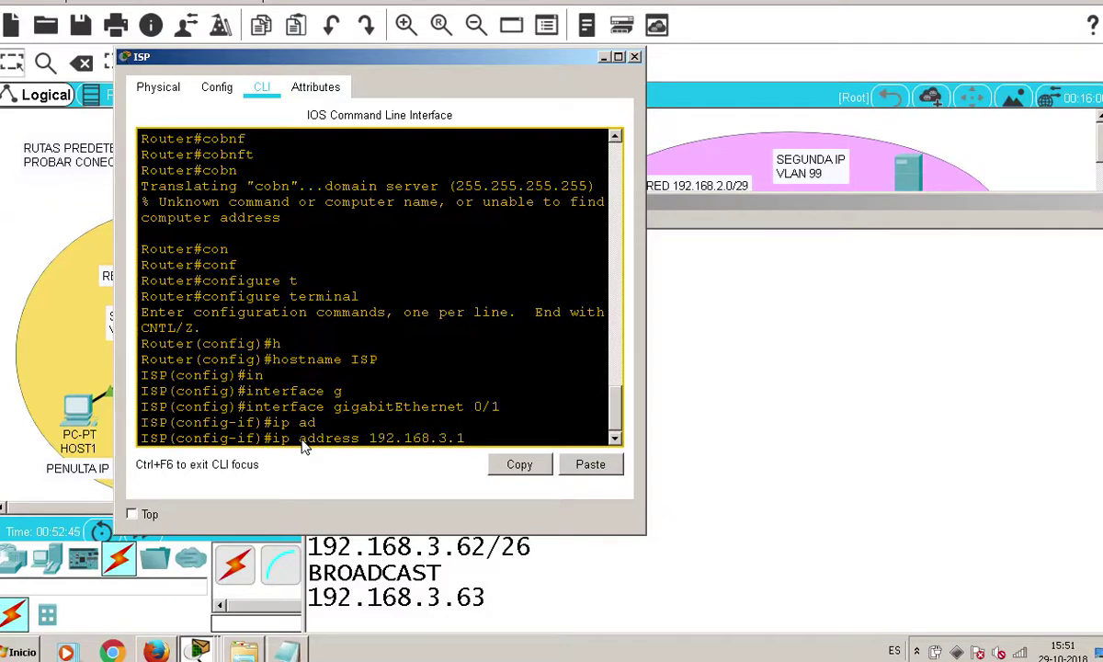
{"action": "type", "text": " 255.255.255.192"}
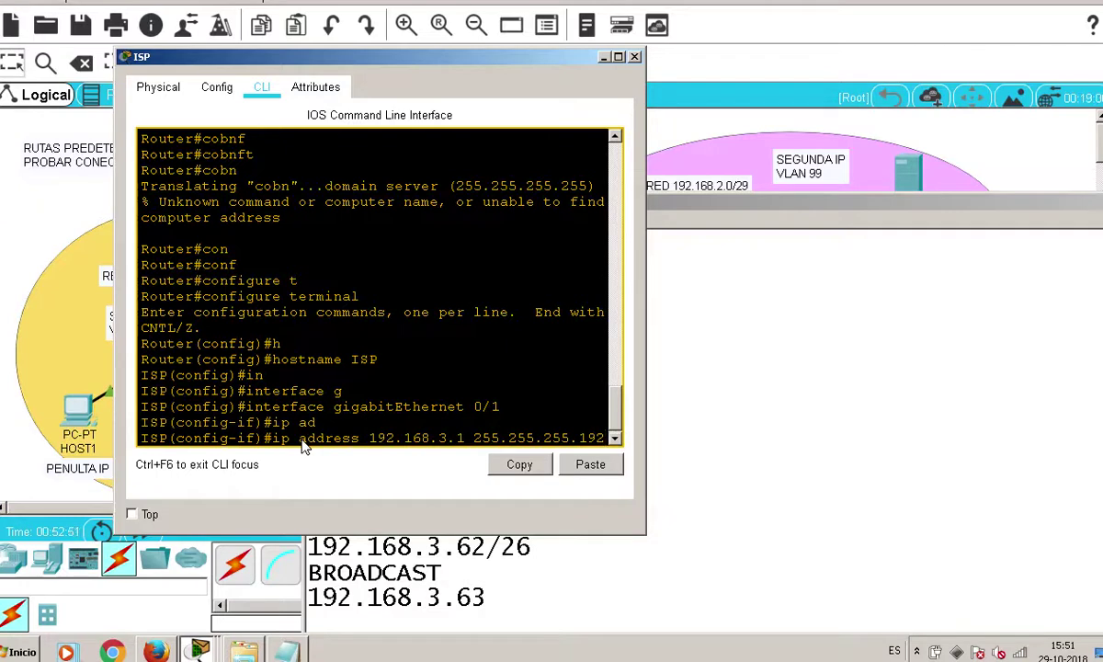
{"action": "key", "text": "Return"}
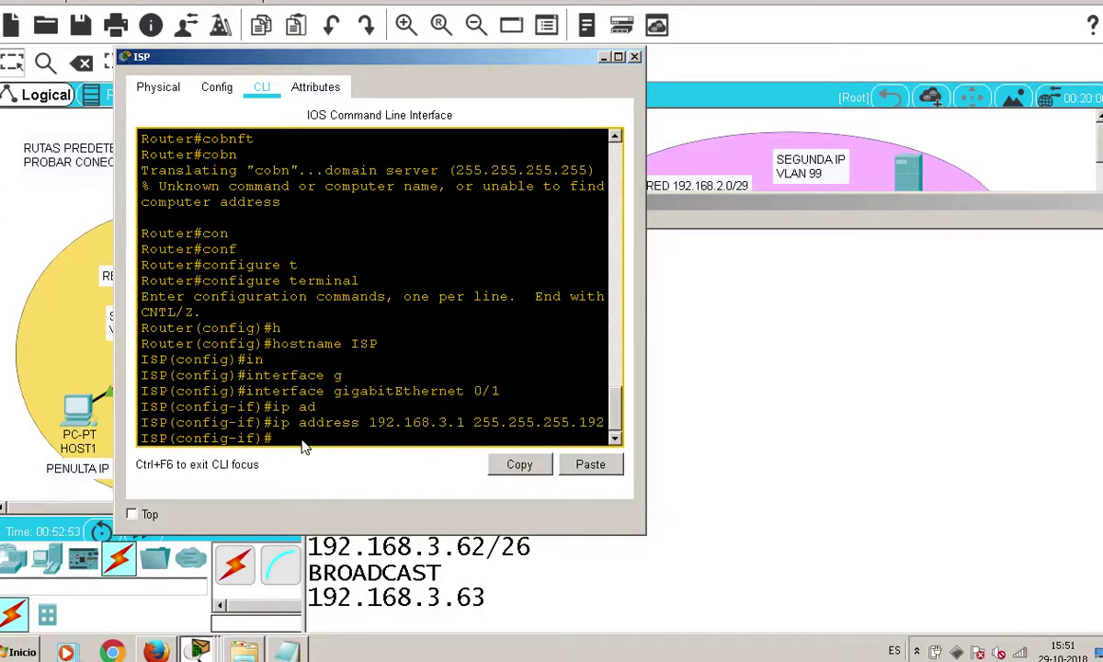
{"action": "type", "text": "no sh"}
{"action": "key", "text": "Tab"}
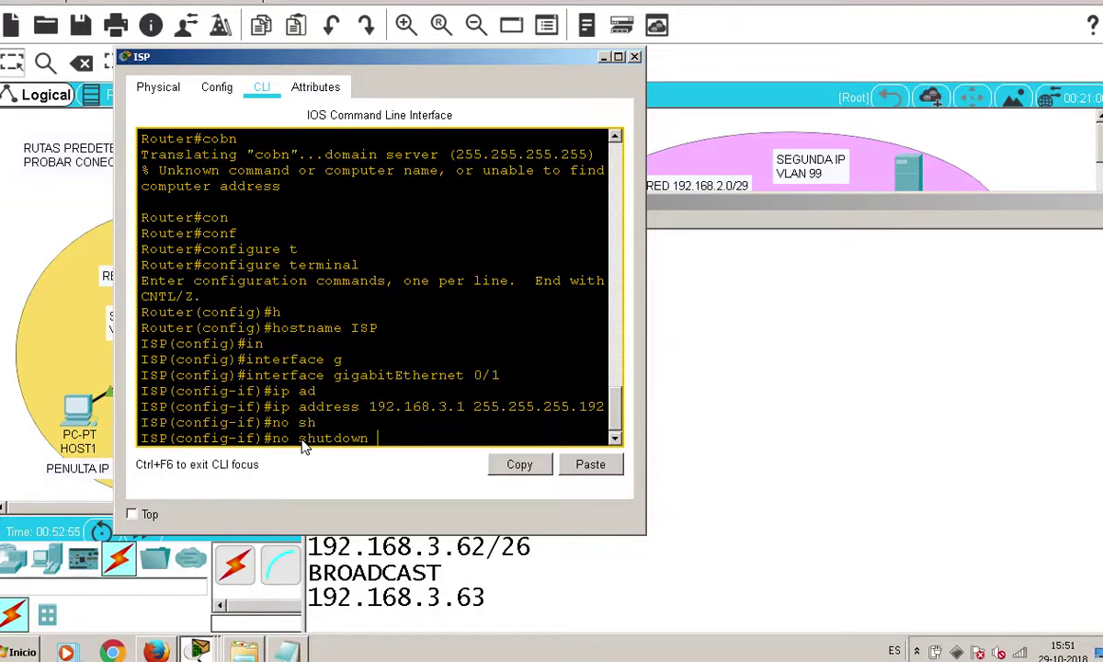
{"action": "key", "text": "Return"}
{"action": "key", "text": "Return"}
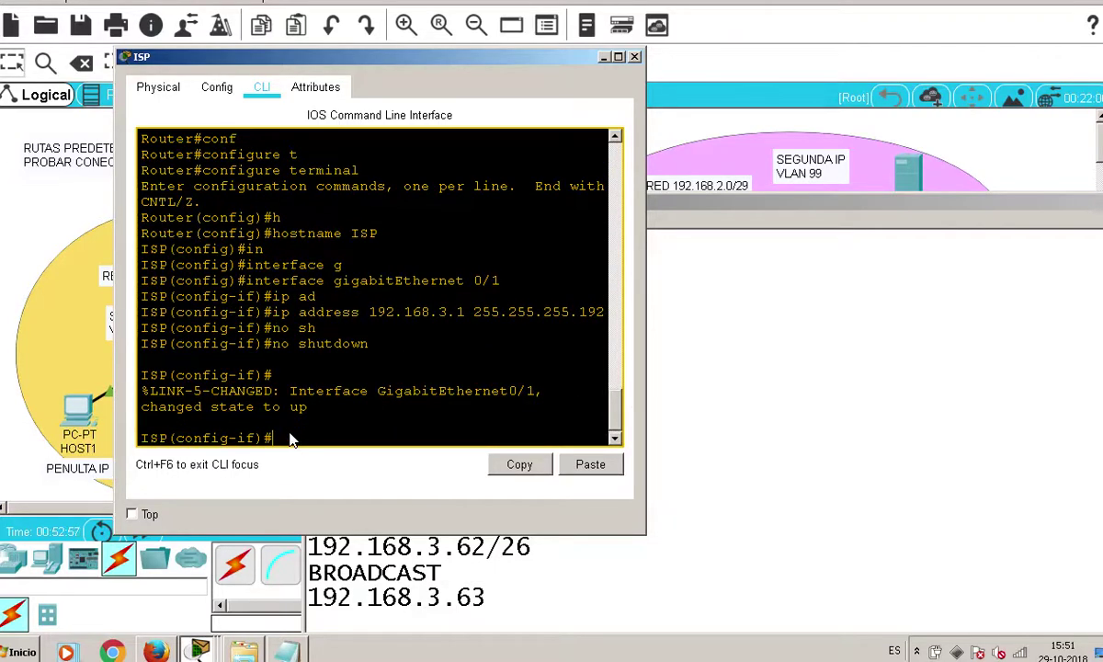
Widen the console and select the second usable address 192.168.3.2/26 in the notes
{"action": "left_click_drag", "start_coordinate": [646, 308], "coordinate": [727, 309]}
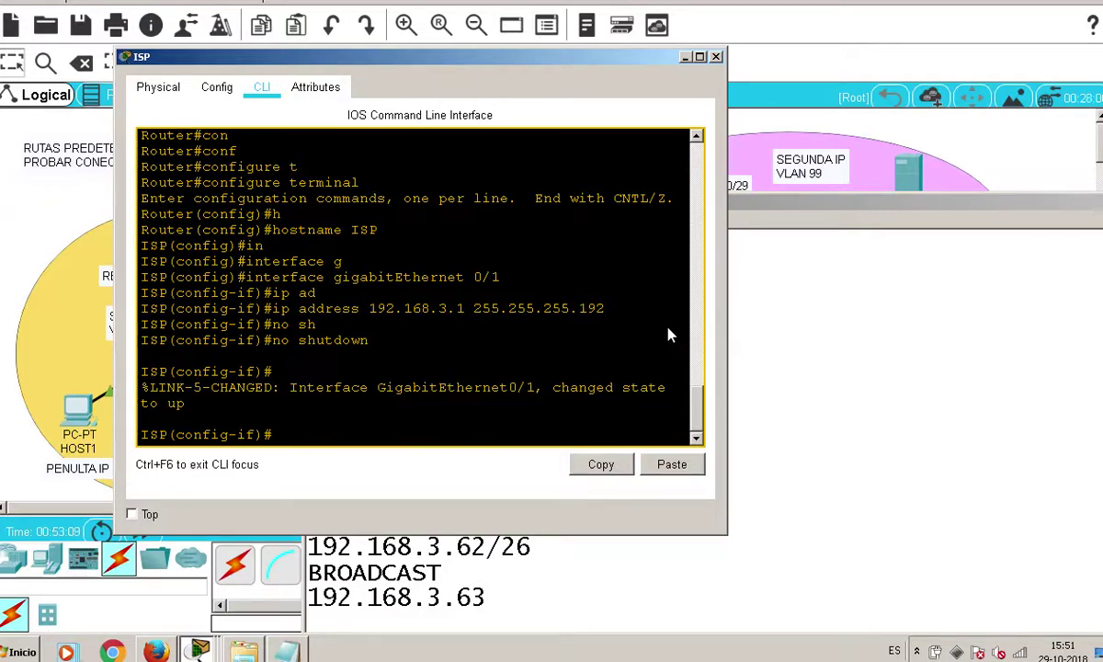
{"action": "left_click", "coordinate": [881, 312]}
{"action": "left_click", "coordinate": [547, 467]}
{"action": "left_click_drag", "start_coordinate": [546, 467], "coordinate": [261, 434]}
{"action": "left_click", "coordinate": [516, 447]}
{"action": "left_click_drag", "start_coordinate": [516, 447], "coordinate": [308, 457]}
{"action": "left_click", "coordinate": [66, 221]}
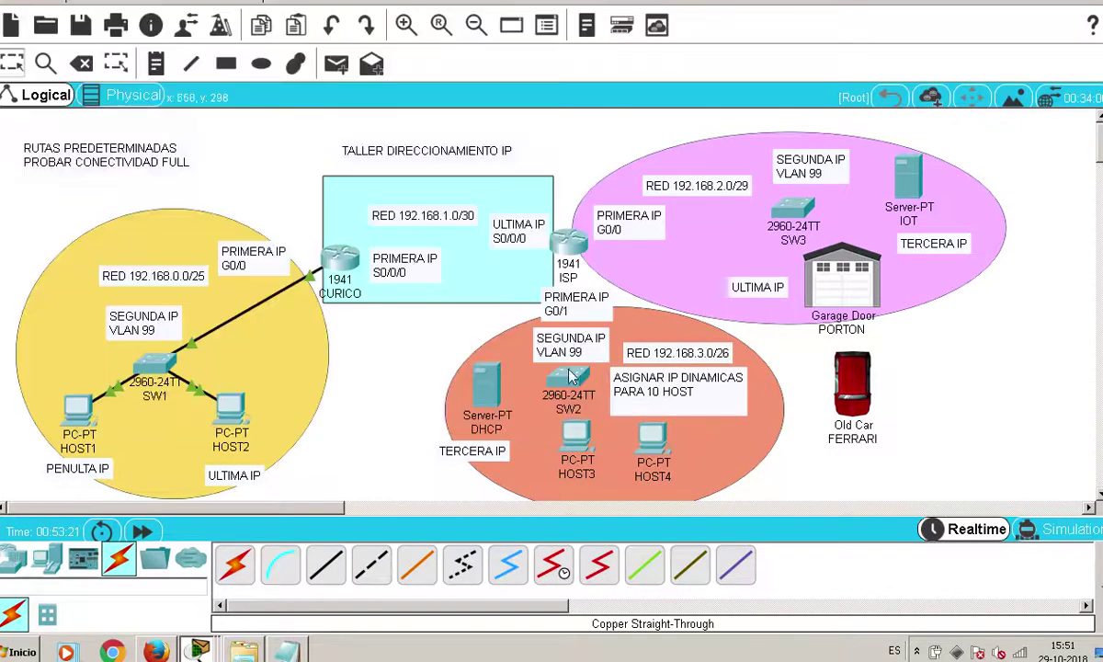
From the switch CLI, enter global configuration mode and set the hostname to SW2
{"action": "left_click", "coordinate": [574, 386]}
{"action": "left_click", "coordinate": [433, 89]}
{"action": "key", "text": "Return"}
{"action": "key", "text": "Return"}
{"action": "type", "text": "ena"}
{"action": "key", "text": "Tab"}
{"action": "key", "text": "Return"}
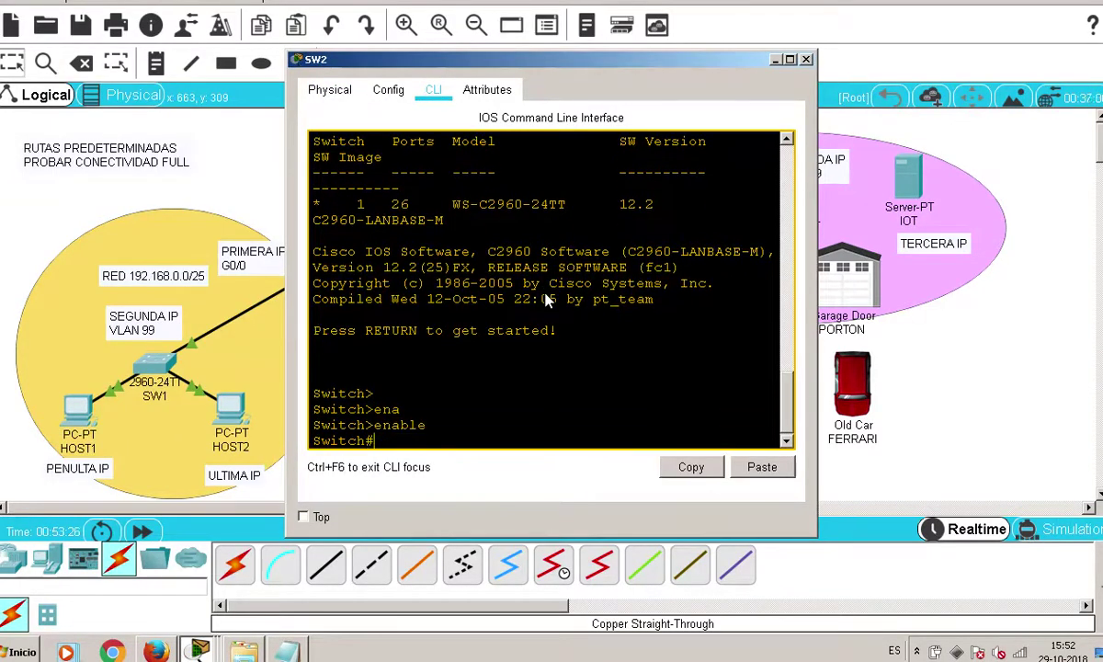
{"action": "type", "text": "con"}
{"action": "key", "text": "Tab"}
{"action": "type", "text": "f"}
{"action": "key", "text": "Tab"}
{"action": "type", "text": "t"}
{"action": "key", "text": "Tab"}
{"action": "key", "text": "Return"}
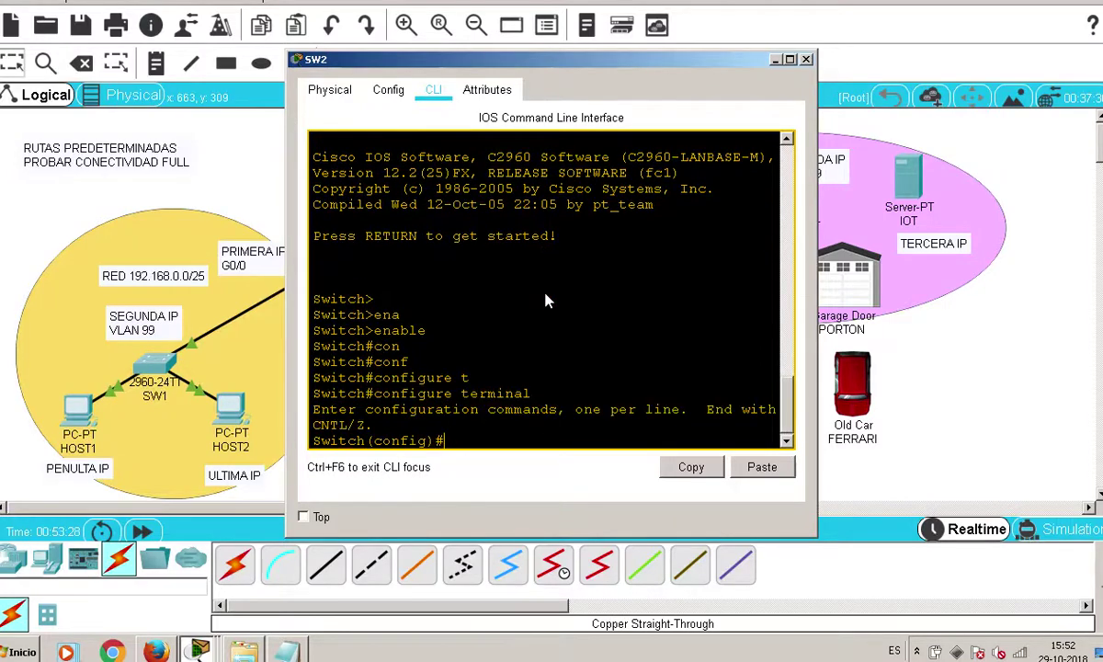
{"action": "type", "text": "hostname SW2"}
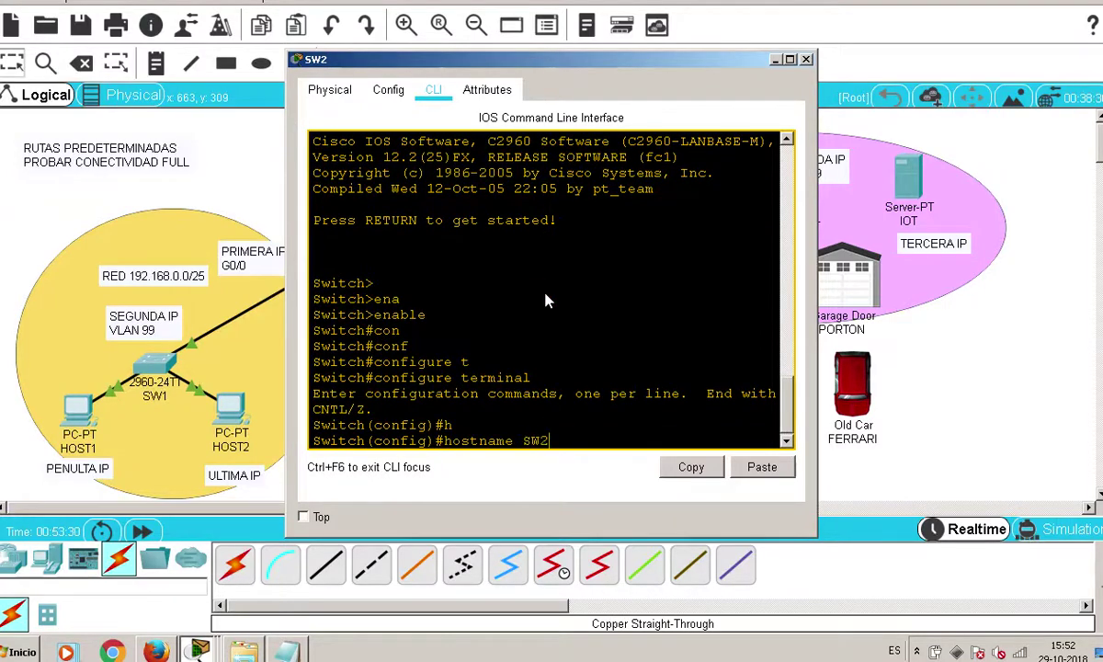
{"action": "key", "text": "Return"}
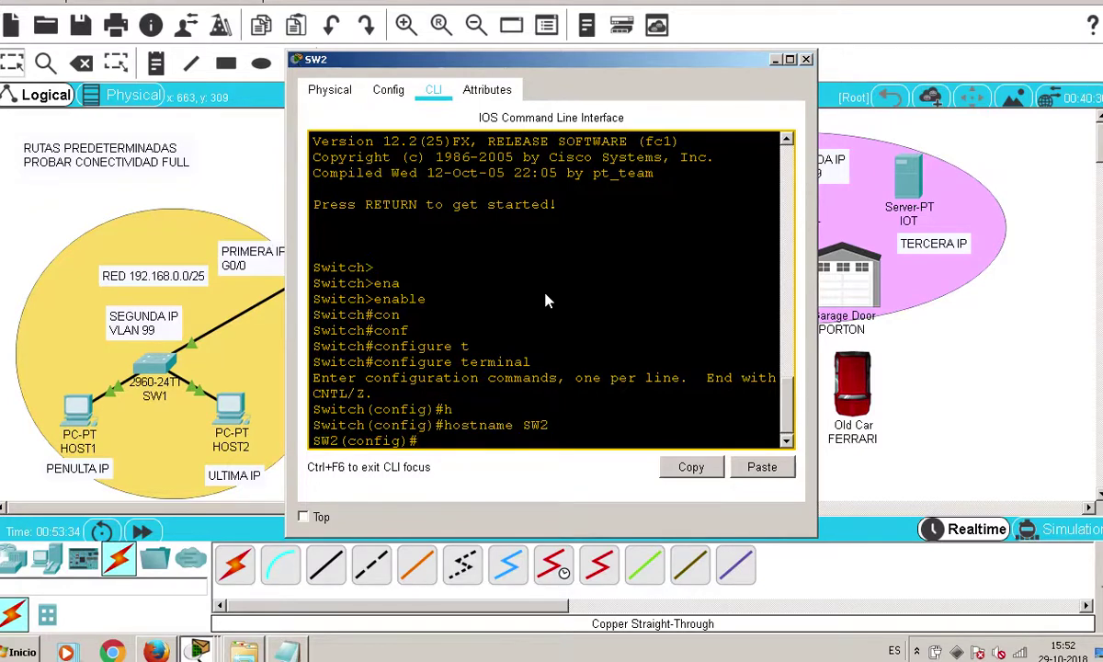
Assign IP 192.168.3.2 with mask 255.255.255.192 to interface VLAN 99
{"action": "type", "text": "in"}
{"action": "key", "text": "Tab"}
{"action": "type", "text": "v"}
{"action": "key", "text": "Tab"}
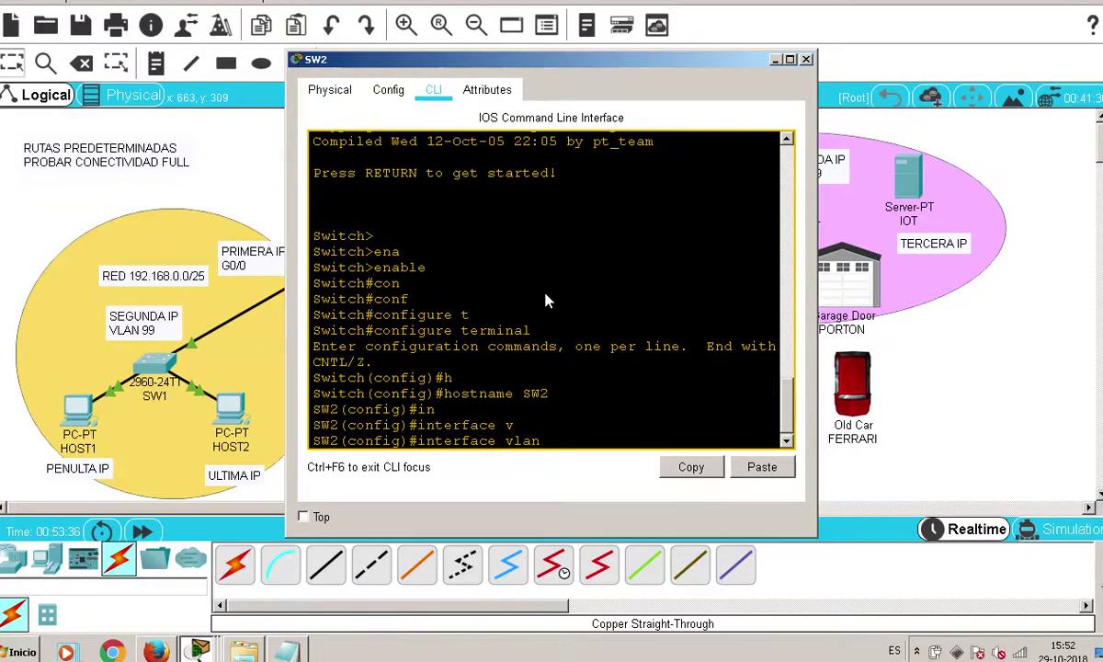
{"action": "type", "text": "99"}
{"action": "key", "text": "Return"}
{"action": "type", "text": "ip ad"}
{"action": "key", "text": "Tab"}
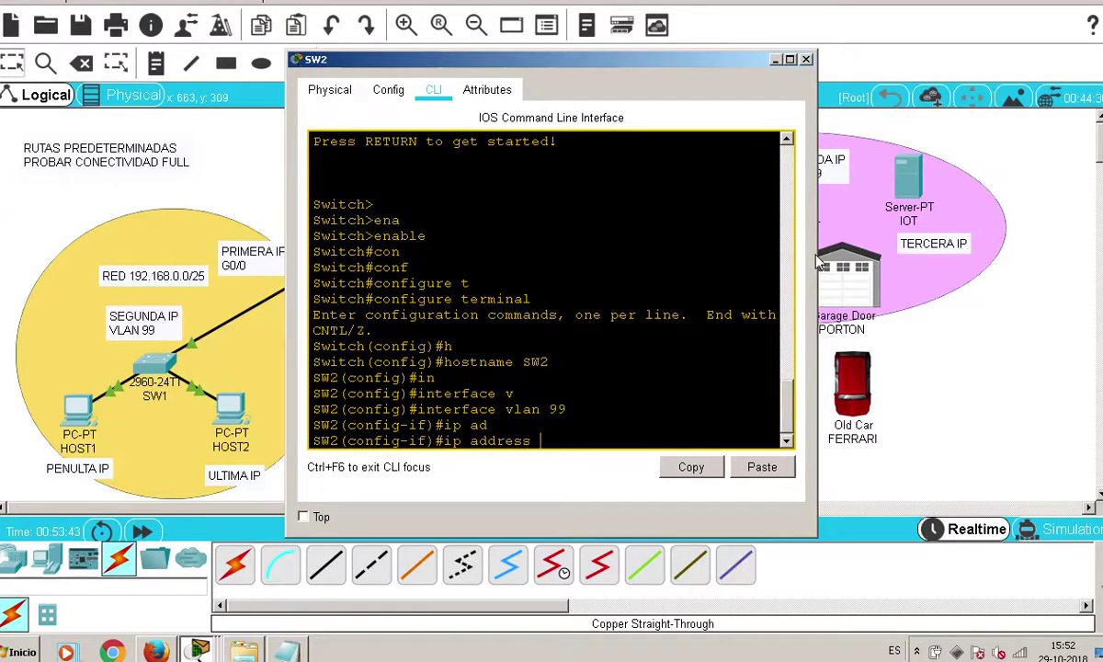
{"action": "left_click_drag", "start_coordinate": [816, 257], "coordinate": [916, 257]}
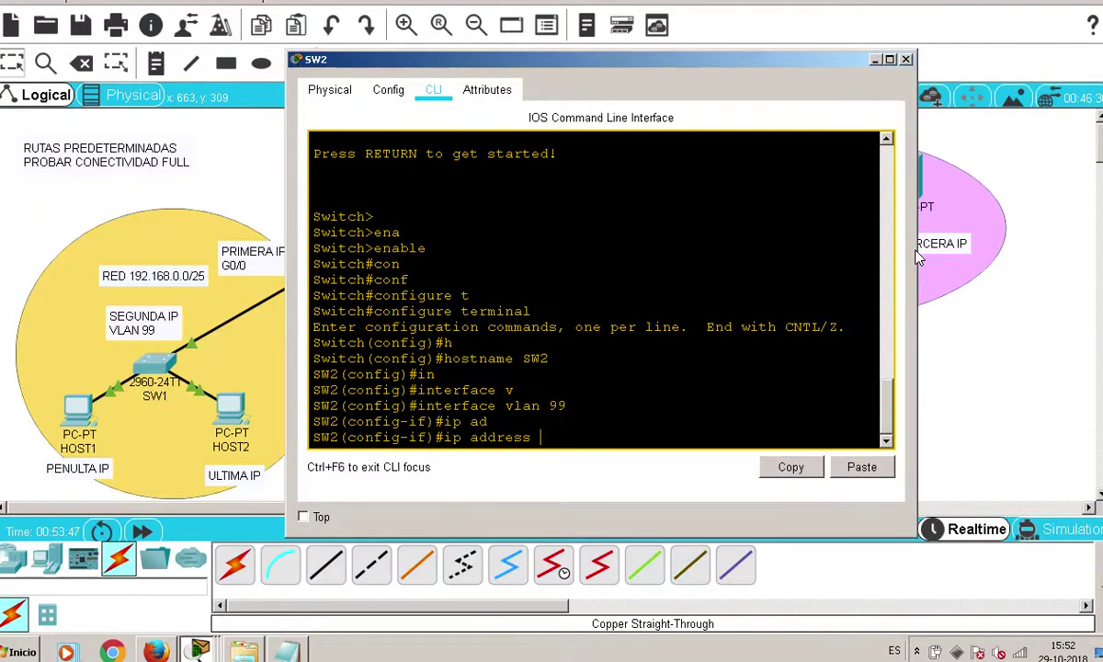
{"action": "type", "text": "192.168.3.2 255.255.255"}
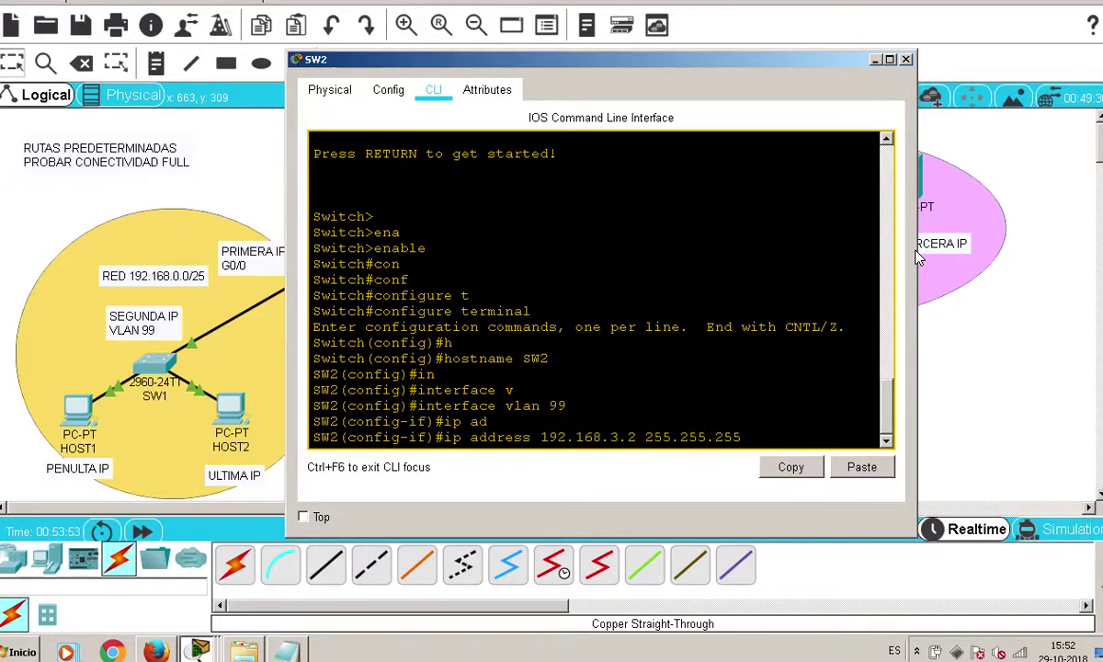
{"action": "type", "text": ".192"}
{"action": "key", "text": "Return"}
Enable VLAN 99 with no shutdown and save the configuration with do write
{"action": "type", "text": "no sh"}
{"action": "key", "text": "Tab"}
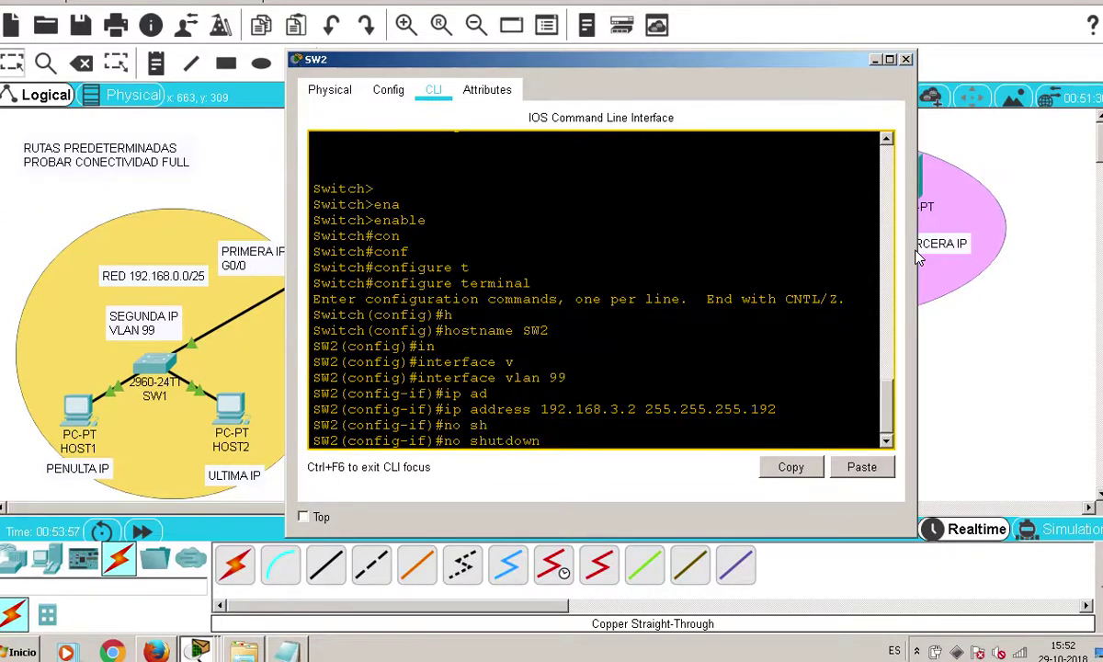
{"action": "key", "text": "Return"}
{"action": "key", "text": "Return"}
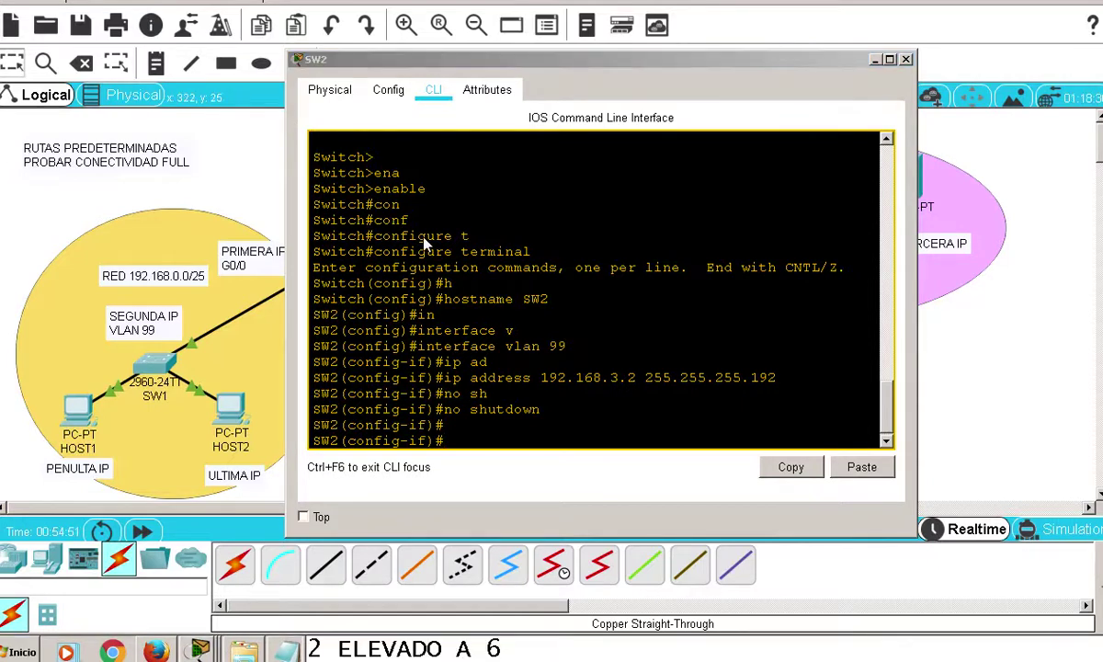
{"action": "type", "text": "s"}
{"action": "key", "text": "BackSpace"}
{"action": "type", "text": "do "}
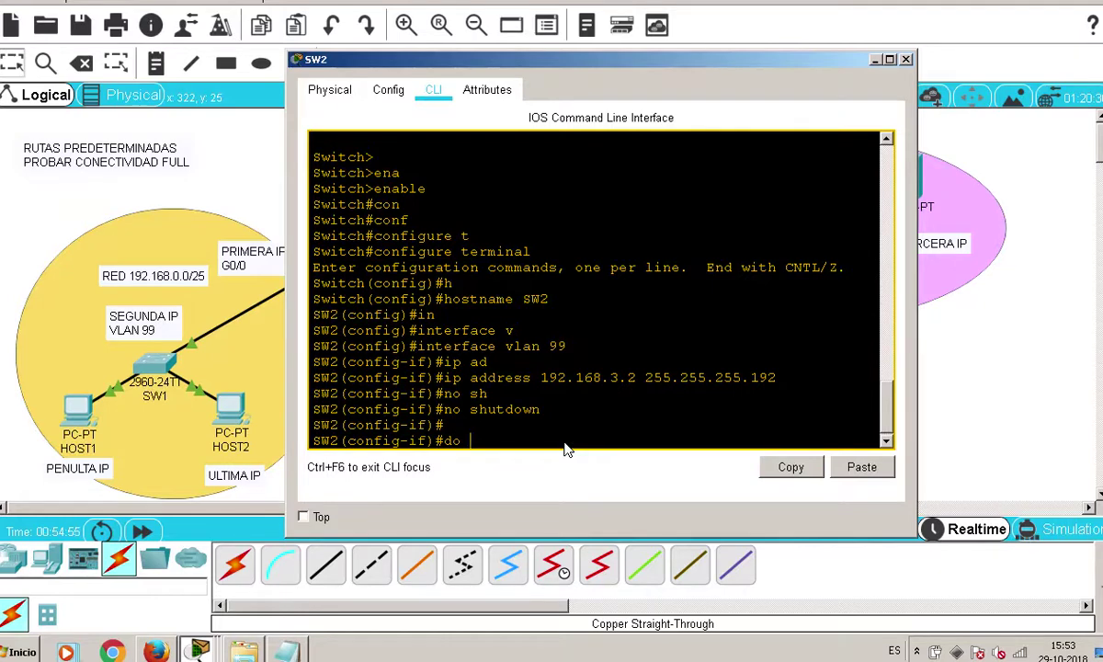
{"action": "type", "text": "write"}
{"action": "key", "text": "Return"}
{"action": "key", "text": "Return"}
{"action": "key", "text": "Return"}
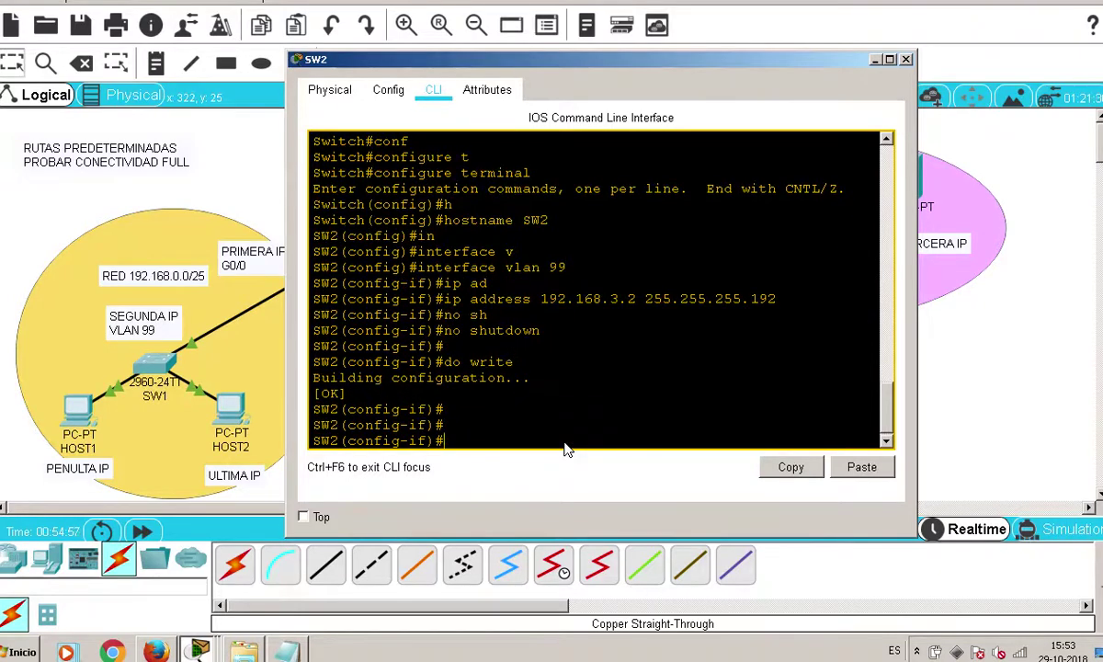
{"action": "left_click", "coordinate": [905, 59]}
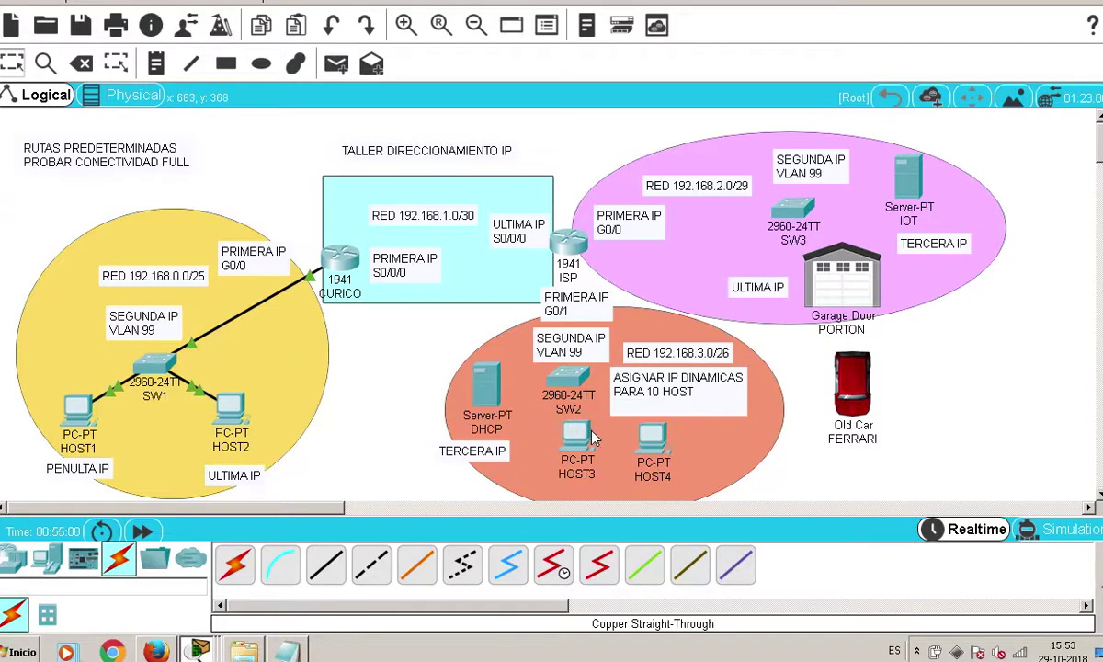
Look up the third usable address 192.168.3.3/26 in the Notepad notes, then open the DHCP server
{"action": "mouse_move", "coordinate": [492, 409]}
{"action": "left_click", "coordinate": [286, 651]}
{"action": "left_click_drag", "start_coordinate": [537, 501], "coordinate": [300, 506]}
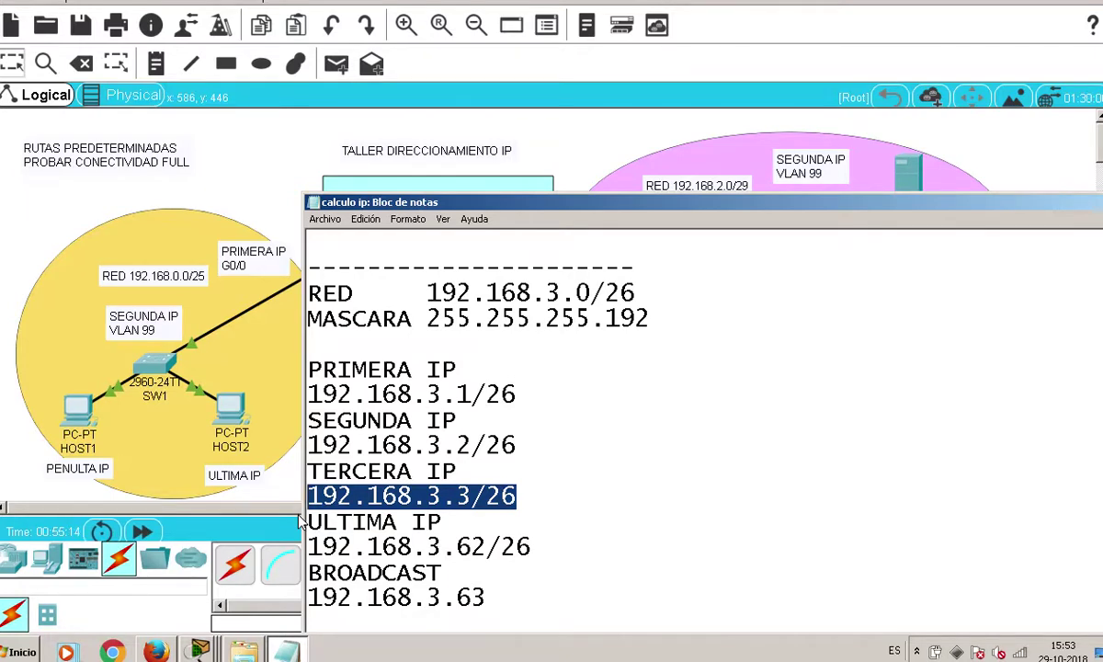
{"action": "left_click", "coordinate": [258, 158]}
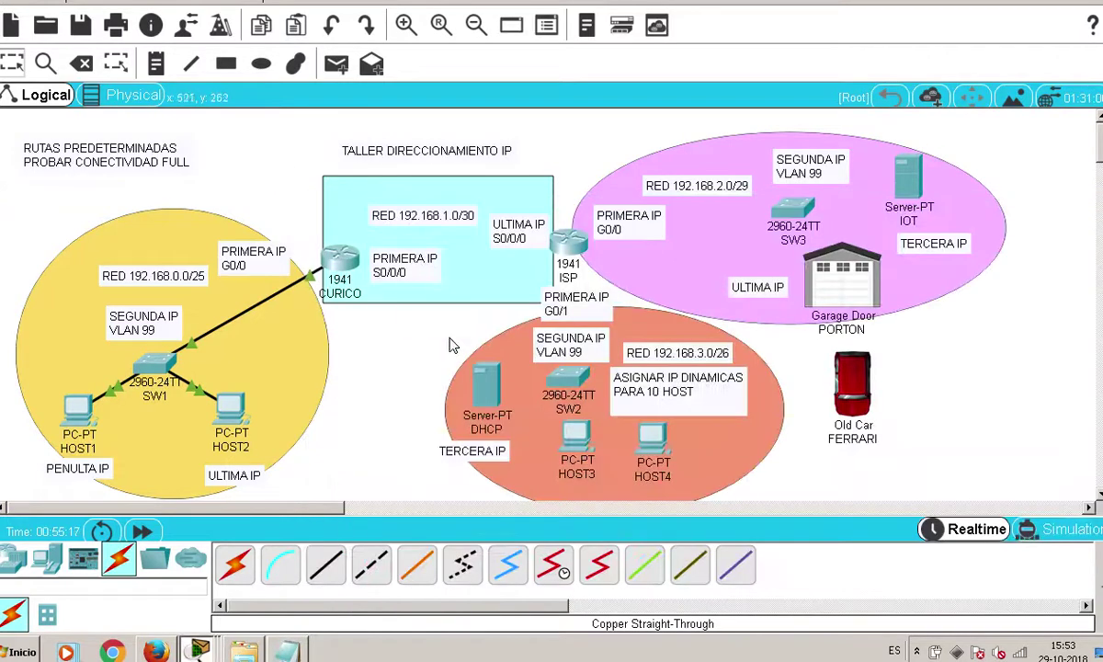
{"action": "left_click", "coordinate": [485, 384]}
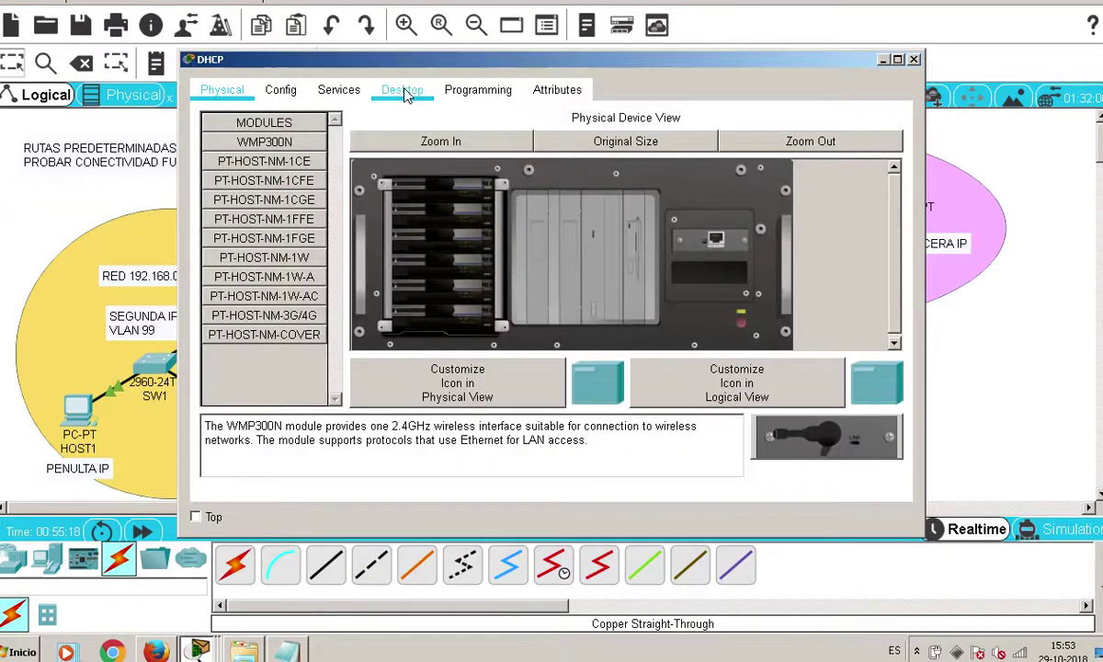
Give the server static IP 192.168.3.3, mask 255.255.255.192 and gateway 192.168.3.1
{"action": "left_click", "coordinate": [401, 88]}
{"action": "left_click", "coordinate": [267, 165]}
{"action": "scroll", "coordinate": [493, 147], "scroll_direction": "up", "scroll_amount": 2}
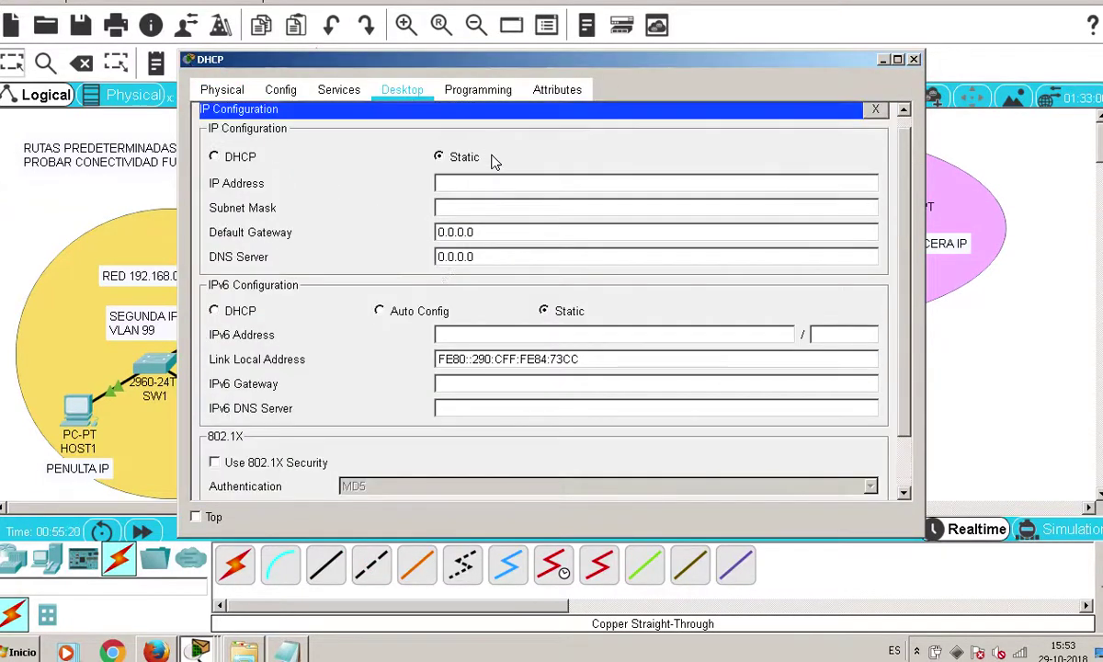
{"action": "type", "text": "192.168.3.3"}
{"action": "key", "text": "Tab"}
{"action": "key", "text": "End"}
{"action": "key", "text": "BackSpace"}
{"action": "type", "text": "192"}
{"action": "key", "text": "Tab"}
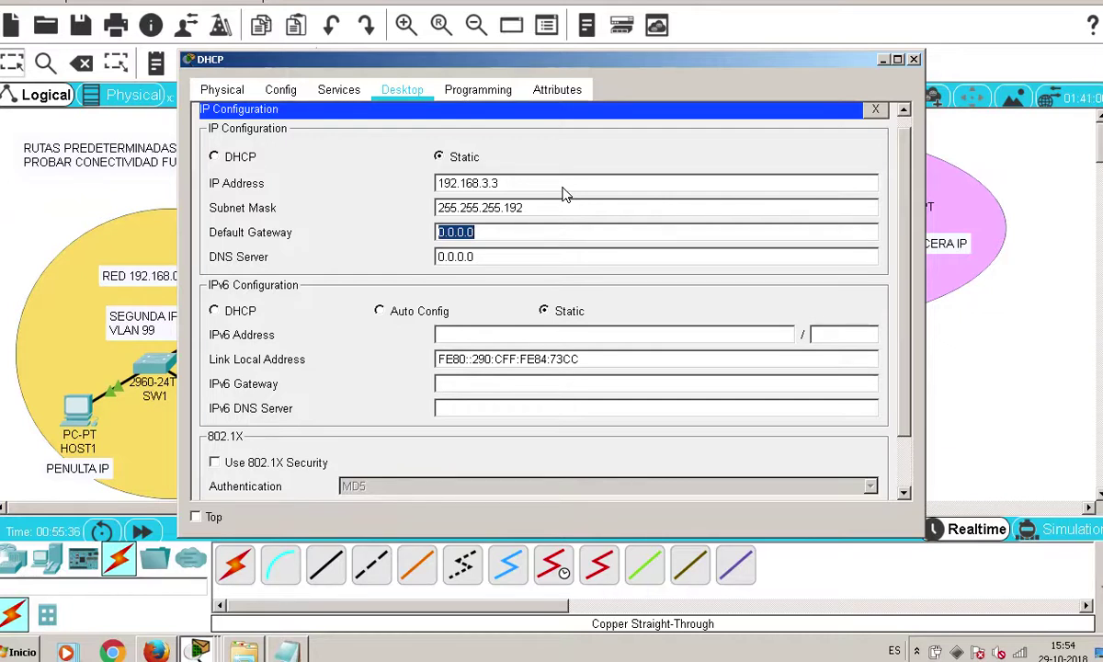
{"action": "type", "text": "192.168.3.1"}
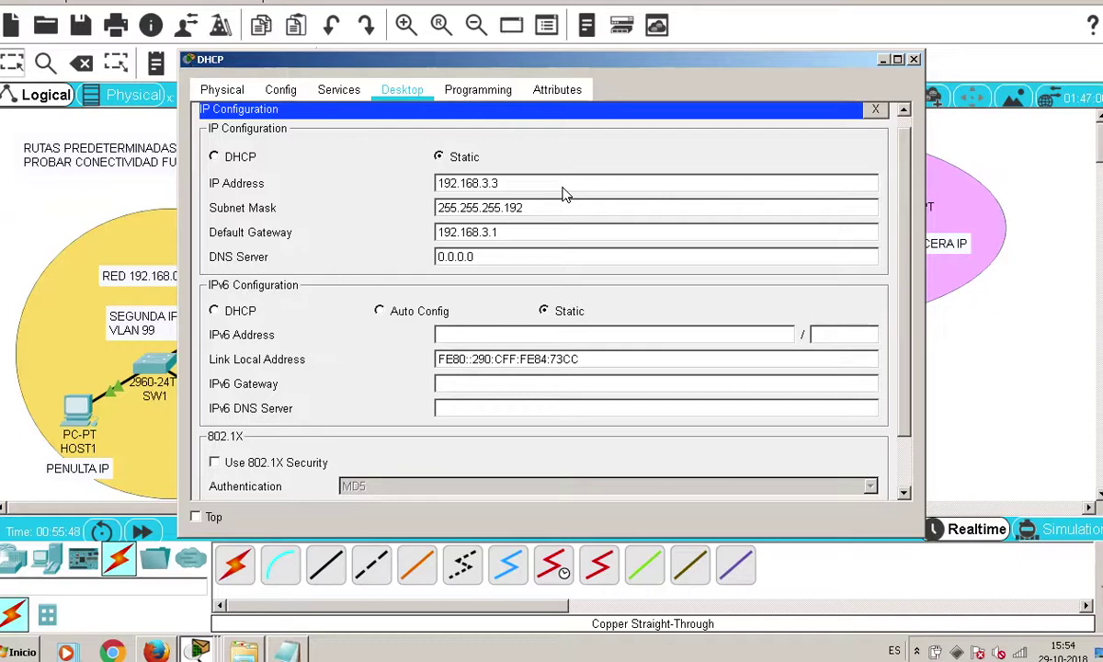
{"action": "left_click_drag", "start_coordinate": [509, 189], "coordinate": [394, 185]}
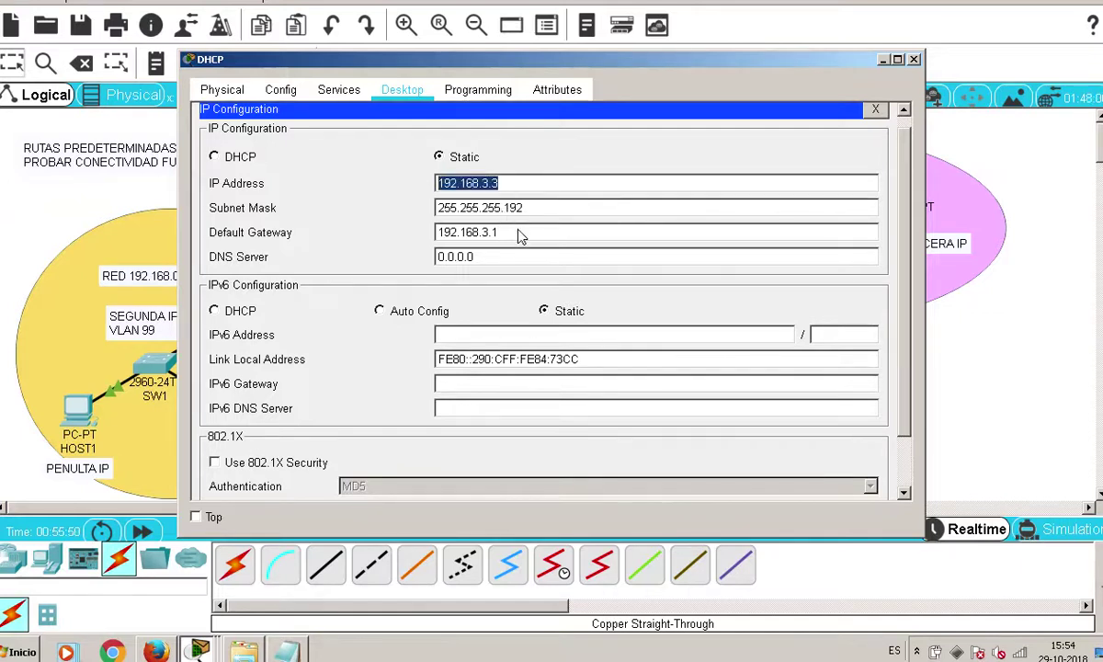
{"action": "left_click_drag", "start_coordinate": [503, 233], "coordinate": [400, 243]}
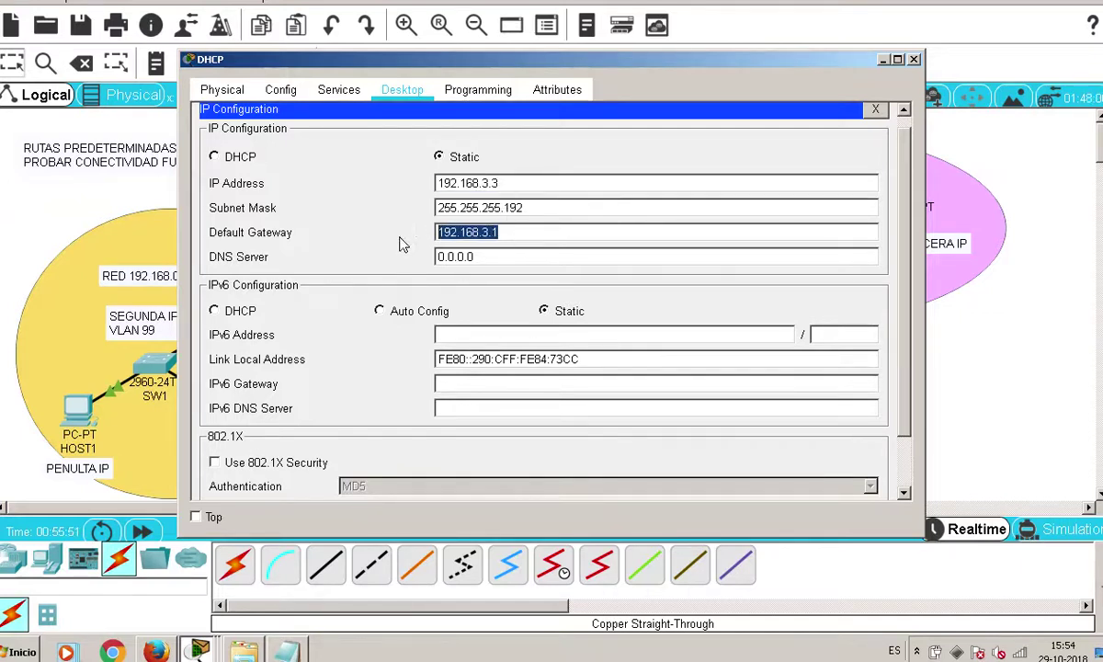
Turn on the server's DHCP service
{"action": "left_click", "coordinate": [875, 109]}
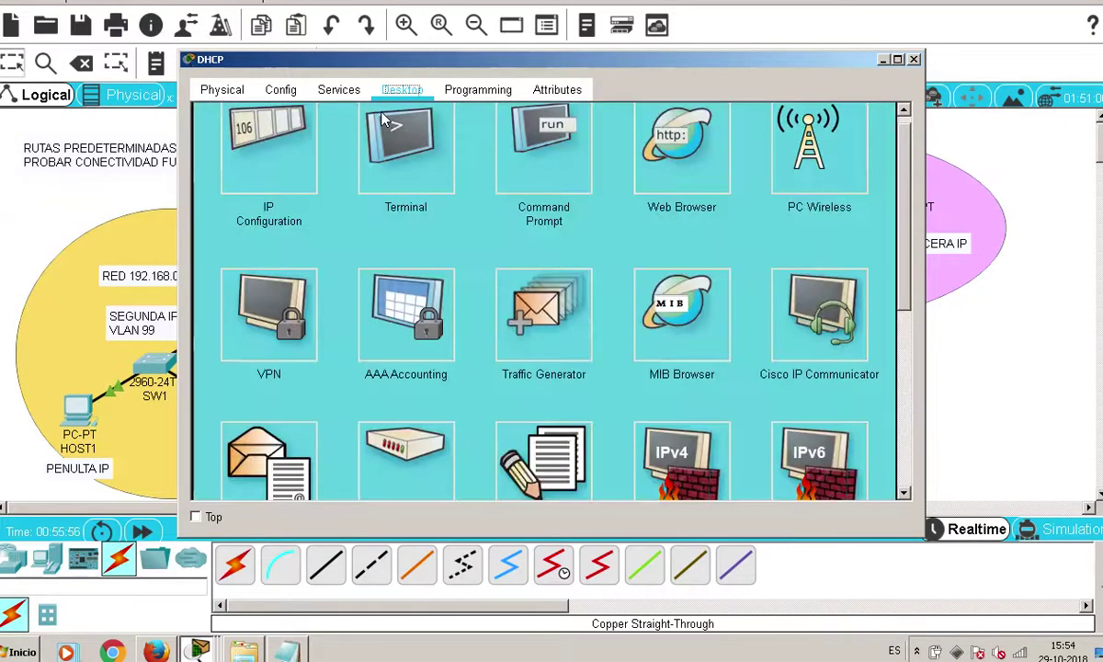
{"action": "left_click", "coordinate": [338, 89]}
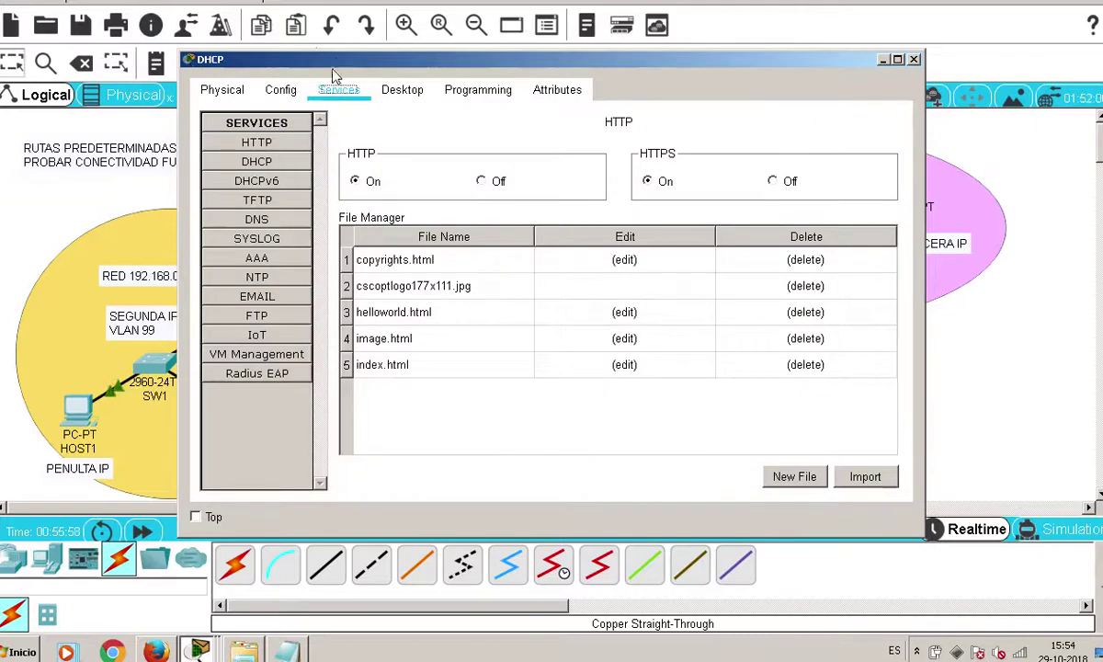
{"action": "left_click_drag", "start_coordinate": [340, 61], "coordinate": [457, 163]}
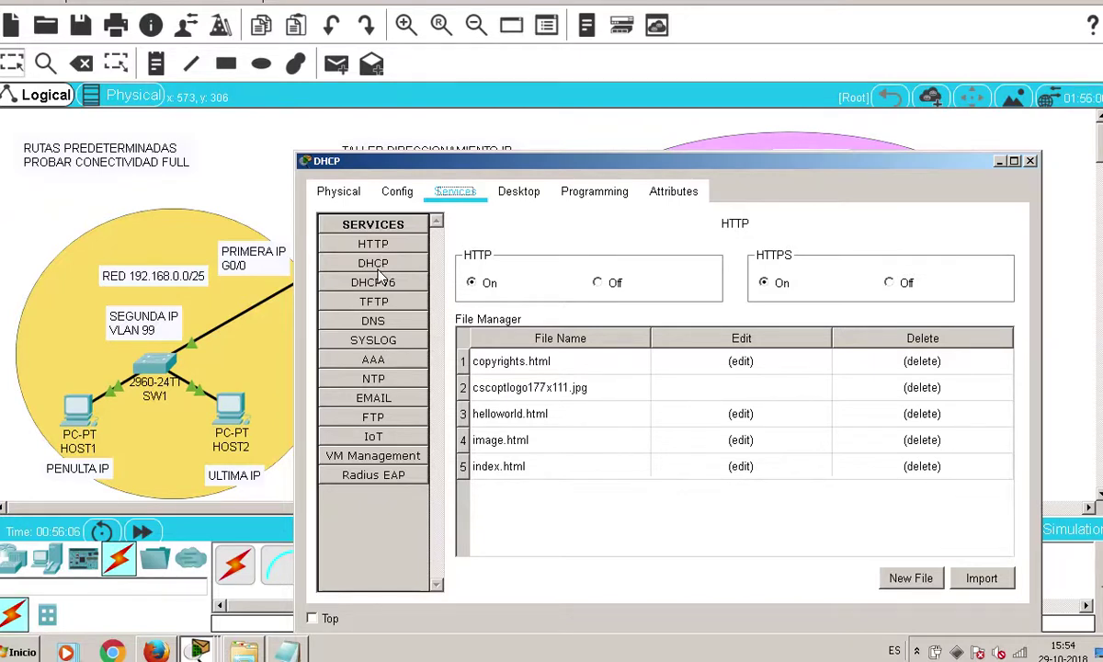
{"action": "left_click", "coordinate": [375, 264]}
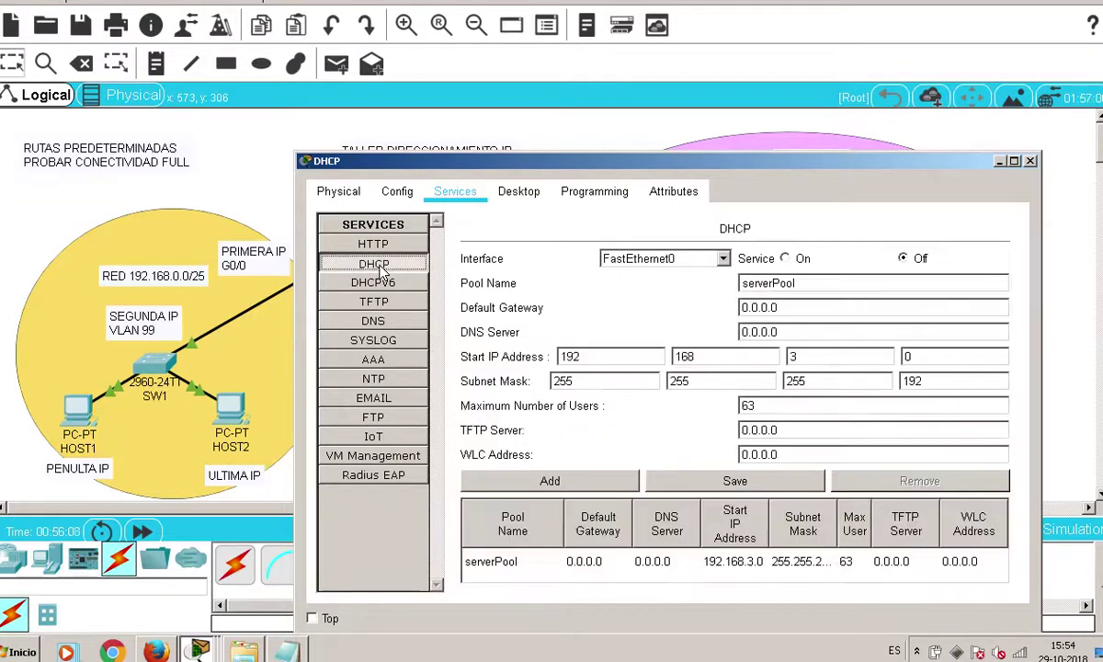
{"action": "left_click", "coordinate": [784, 258]}
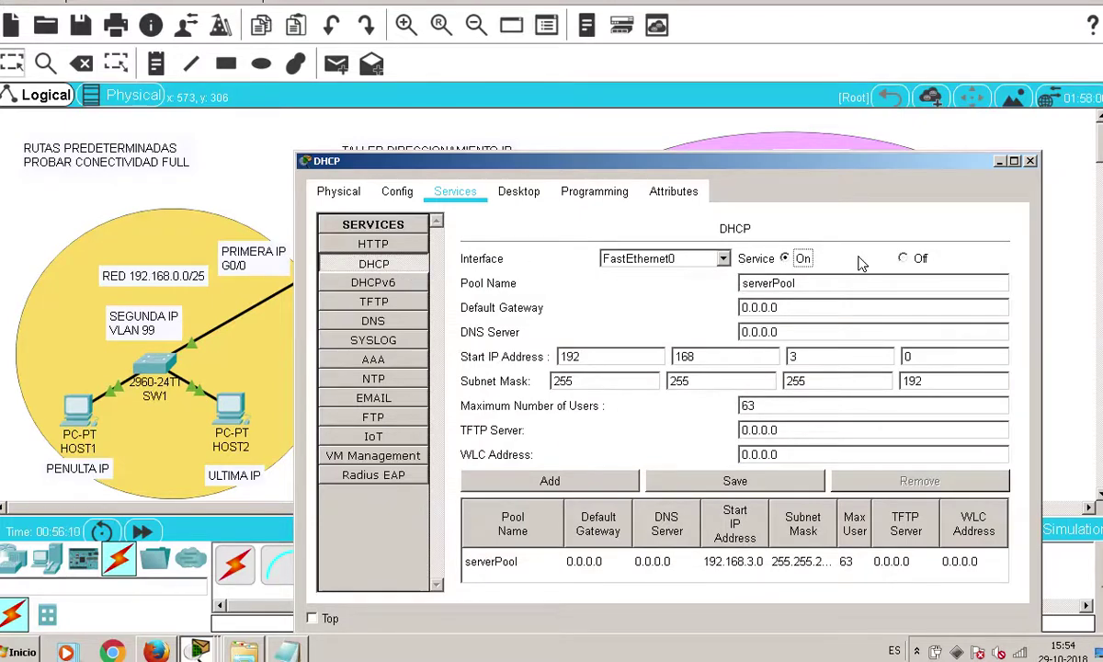
Set the DHCP pool's default gateway to 192.168.3.1
{"action": "left_click_drag", "start_coordinate": [754, 156], "coordinate": [536, 183]}
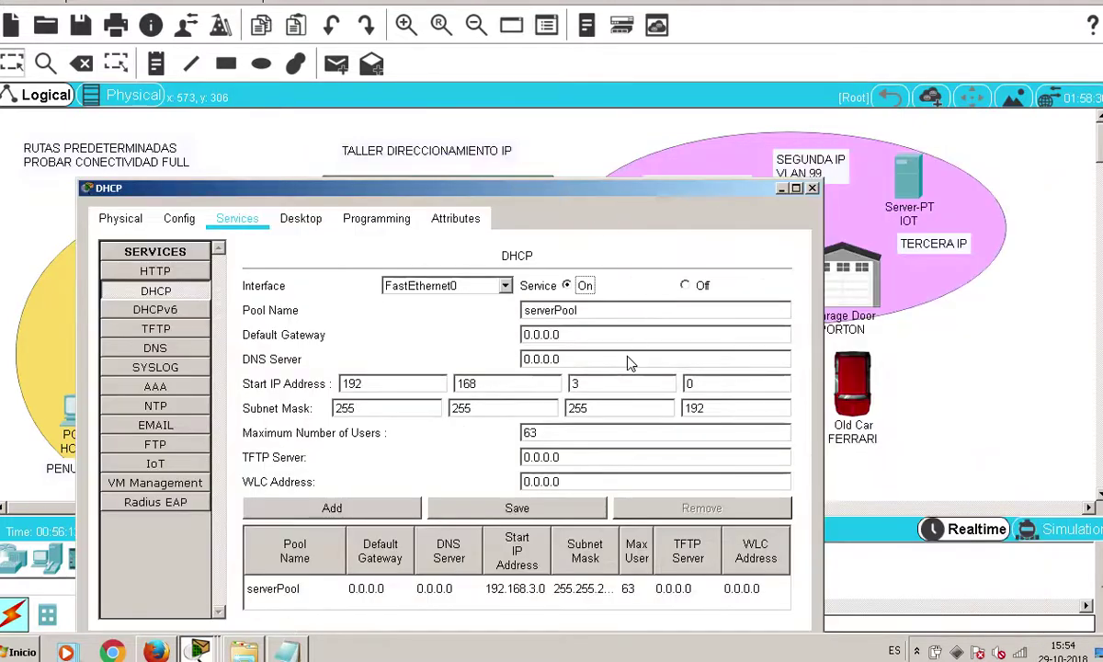
{"action": "left_click_drag", "start_coordinate": [588, 336], "coordinate": [475, 346]}
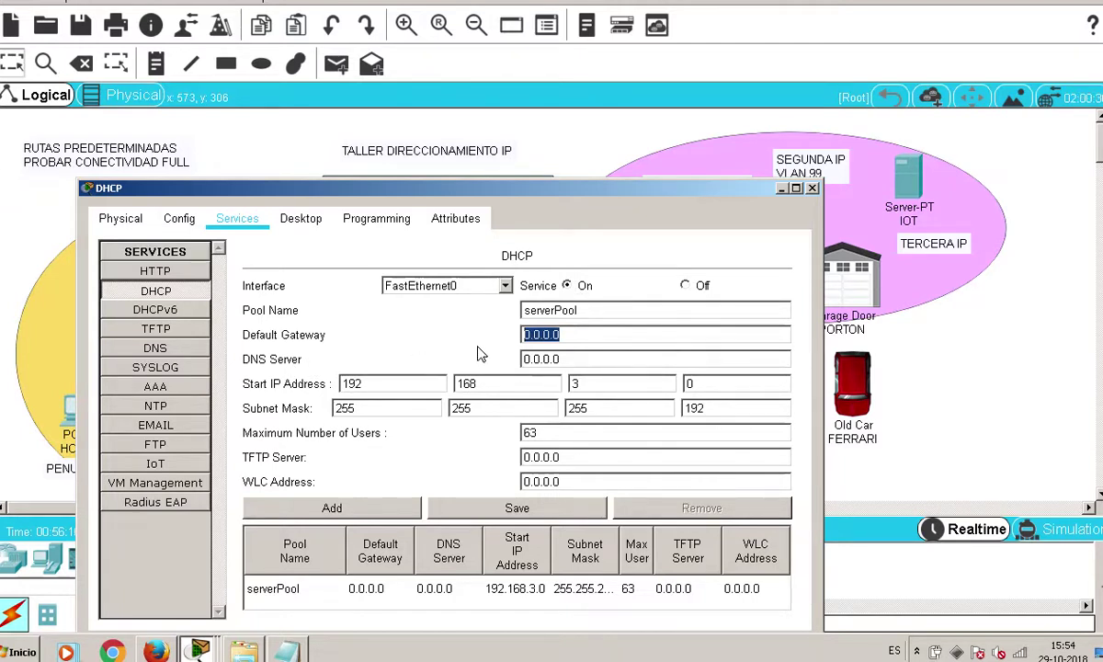
{"action": "type", "text": "192.168.3"}
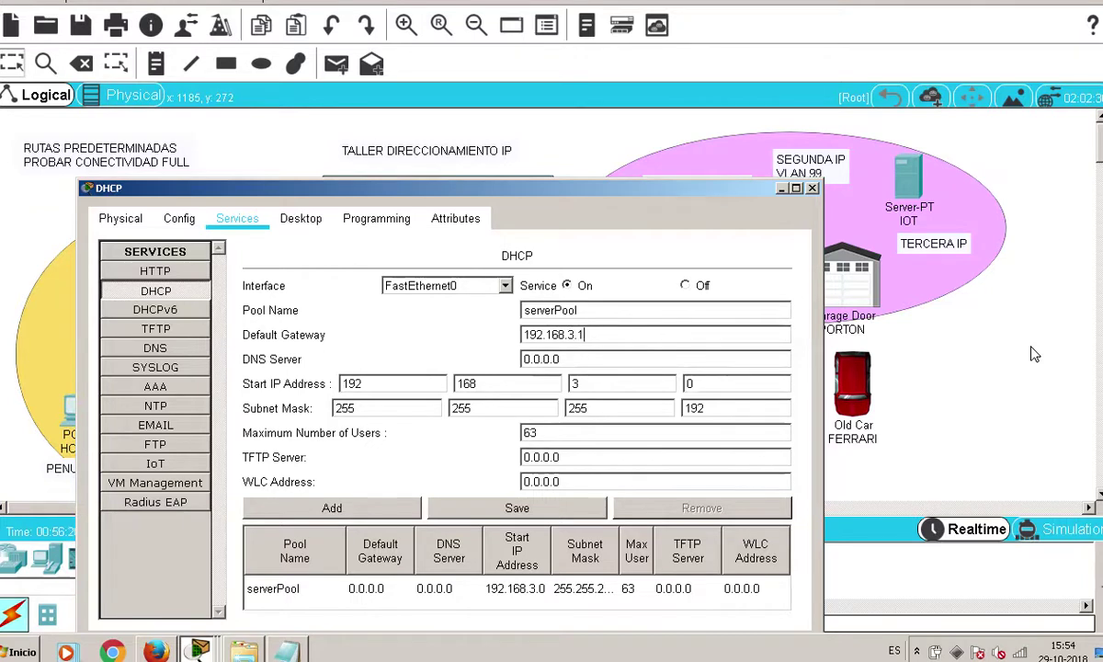
{"action": "type", "text": ".1"}
{"action": "left_click", "coordinate": [665, 356]}
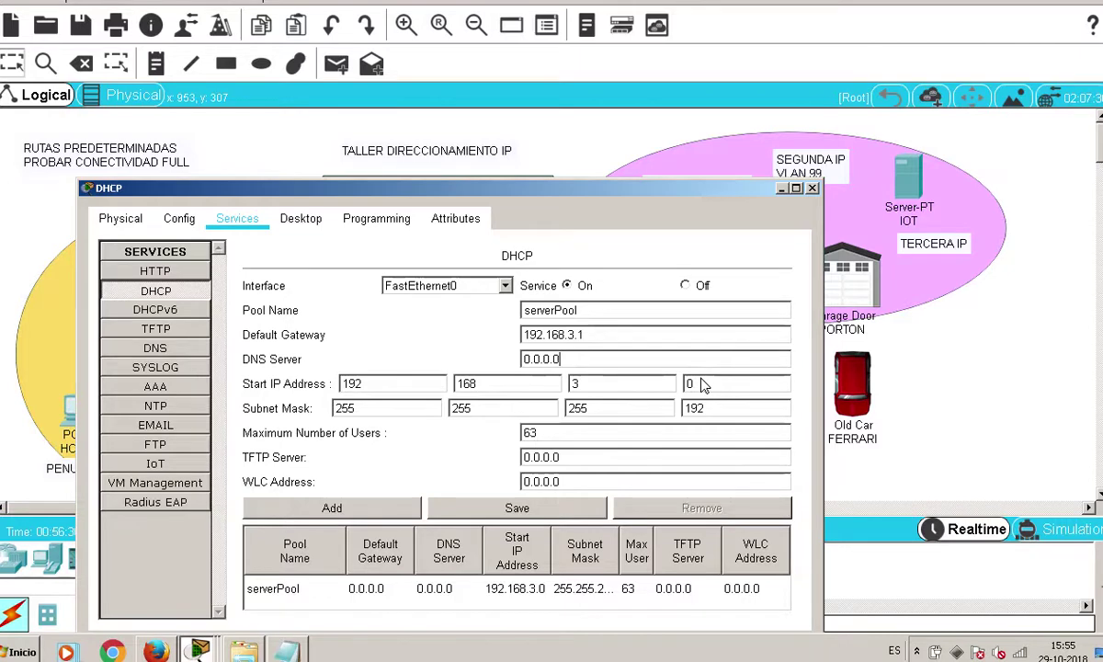
{"action": "left_click_drag", "start_coordinate": [656, 181], "coordinate": [606, 482]}
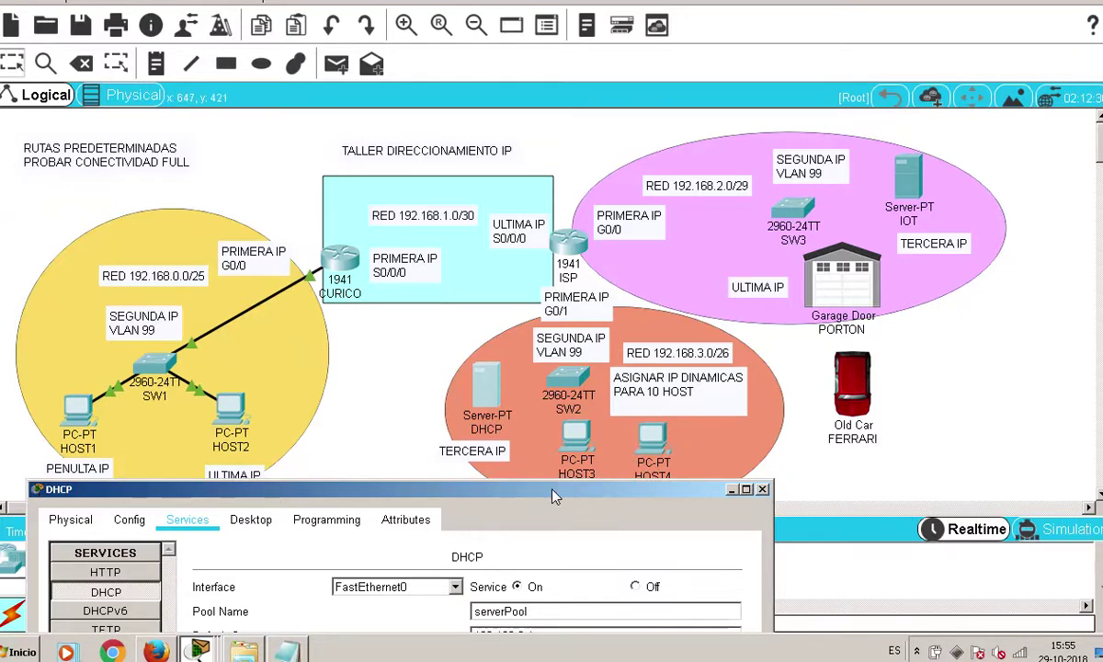
{"action": "left_click_drag", "start_coordinate": [563, 489], "coordinate": [640, 146]}
Change the serverPool start address to 192.168.3.4, set 10 maximum users, and save
{"action": "key", "text": "Tab"}
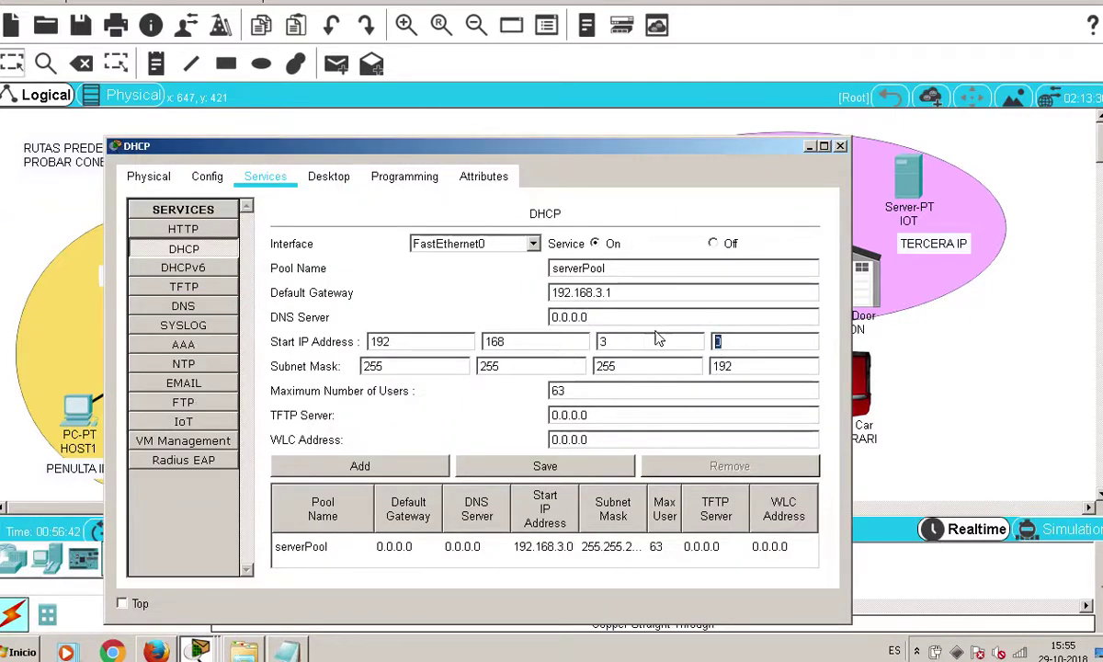
{"action": "type", "text": "4"}
{"action": "double_click", "coordinate": [557, 390]}
{"action": "type", "text": "10"}
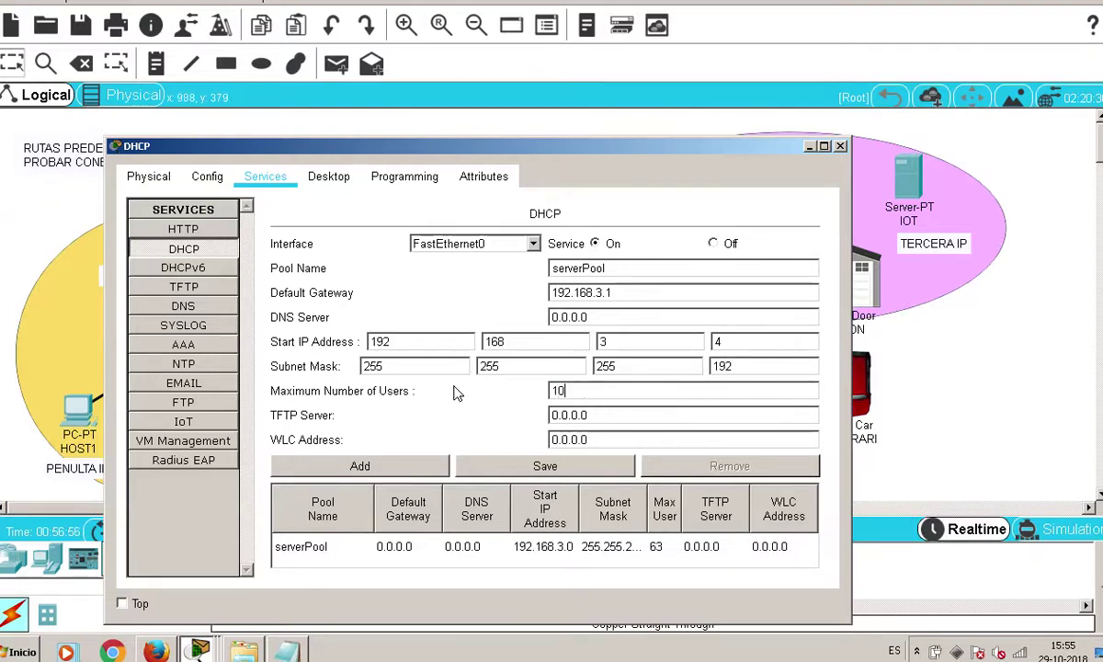
{"action": "left_click", "coordinate": [582, 469]}
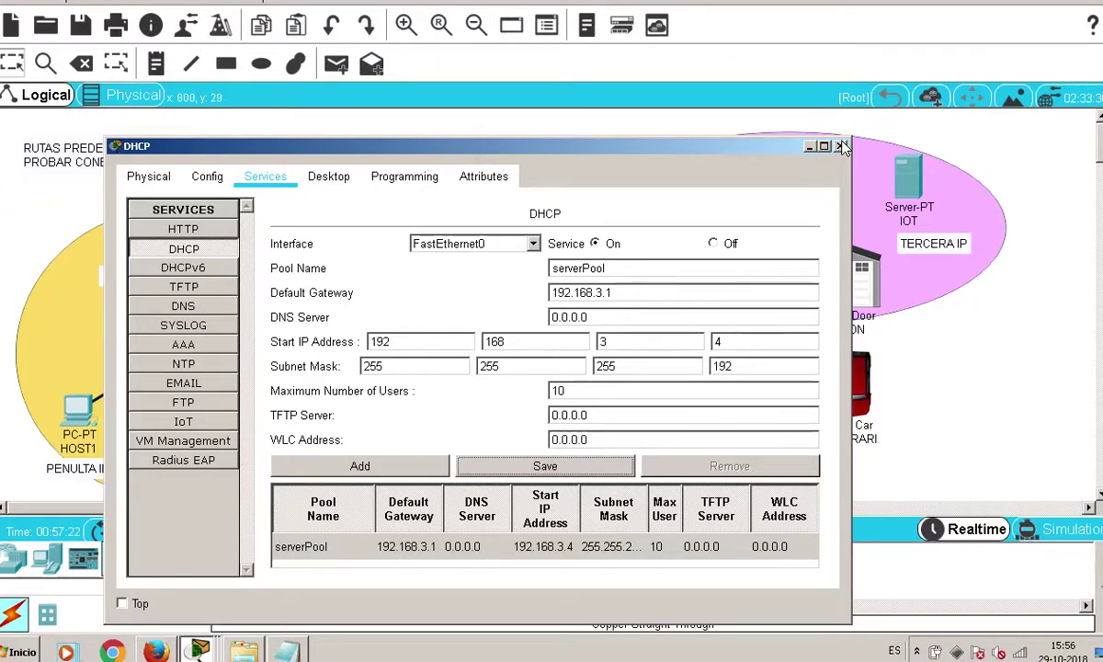
{"action": "left_click", "coordinate": [929, 449]}
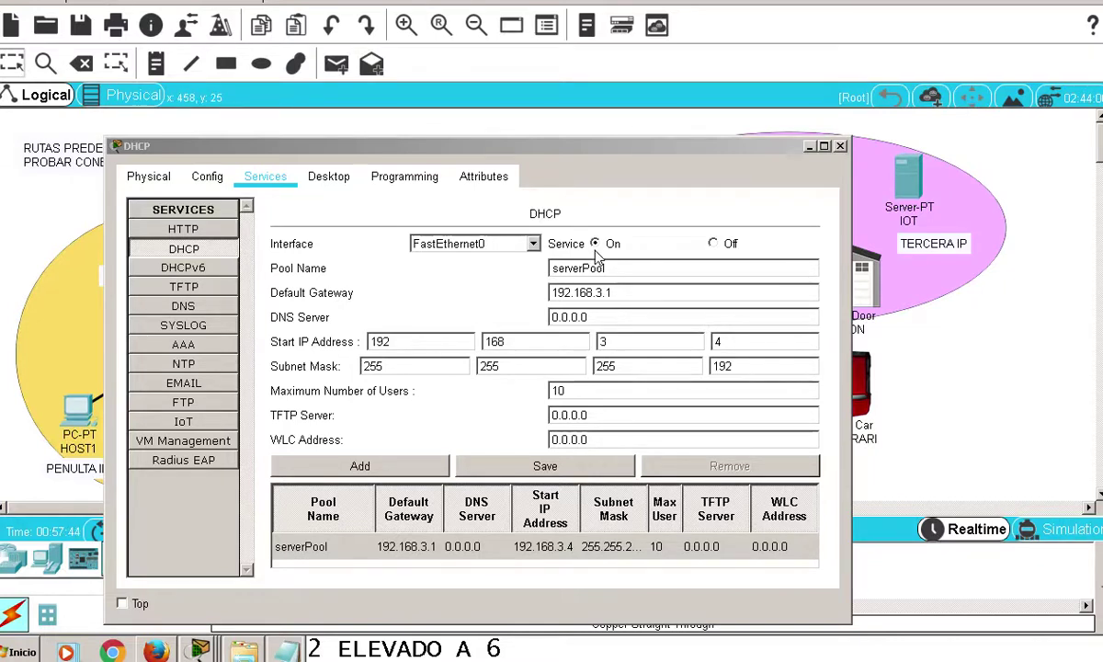
Close the DHCP server window and start a copper straight-through cable at the ISP router
{"action": "left_click", "coordinate": [839, 145]}
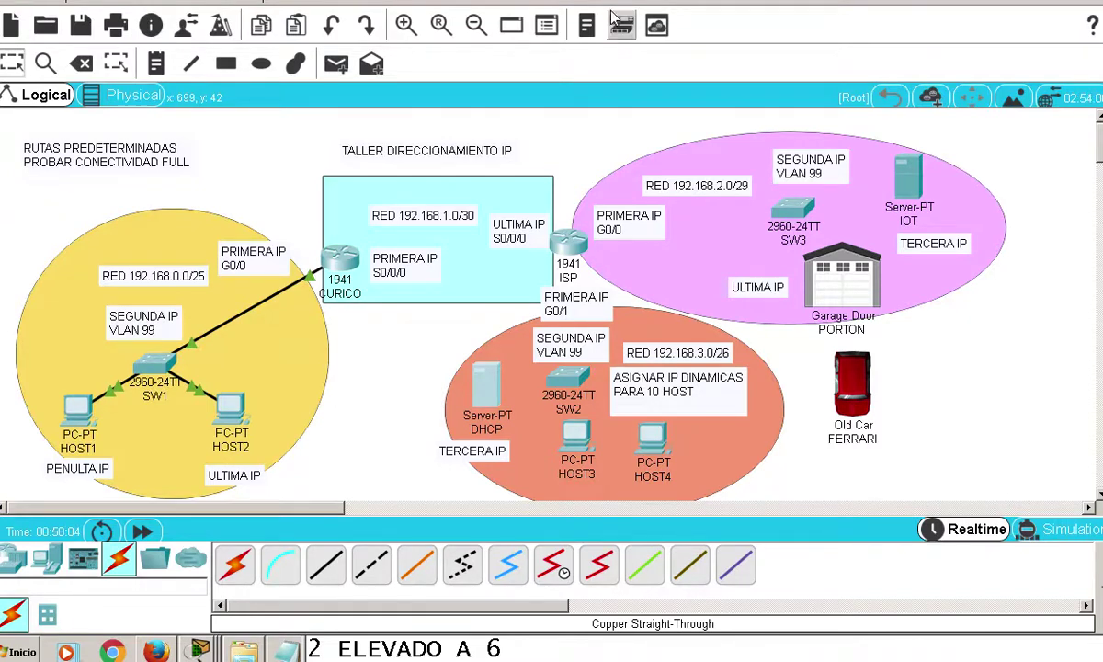
{"action": "left_click", "coordinate": [325, 563]}
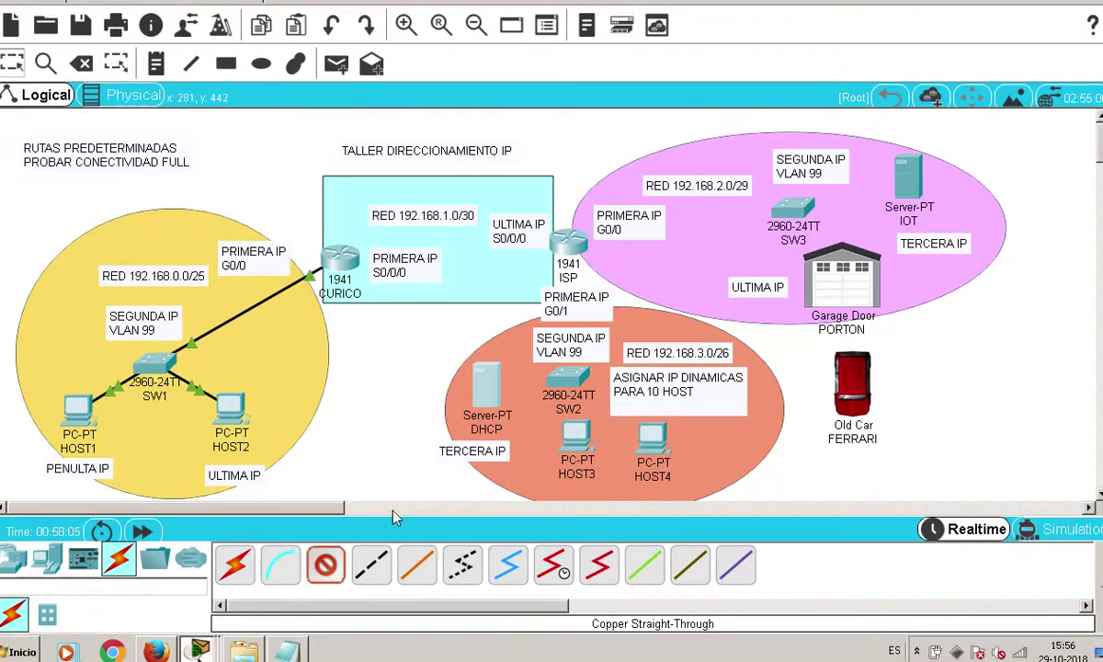
{"action": "left_click", "coordinate": [569, 243]}
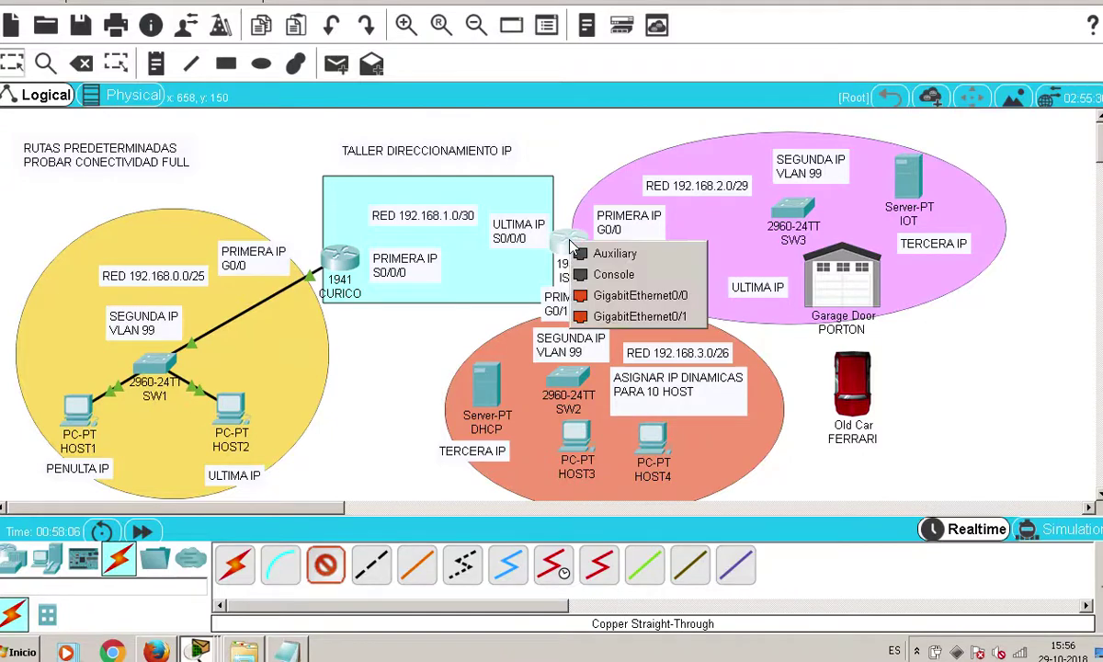
Connect the ISP router's GigabitEthernet0/1 to a port on switch SW2
{"action": "left_click", "coordinate": [584, 318]}
{"action": "left_click", "coordinate": [568, 378]}
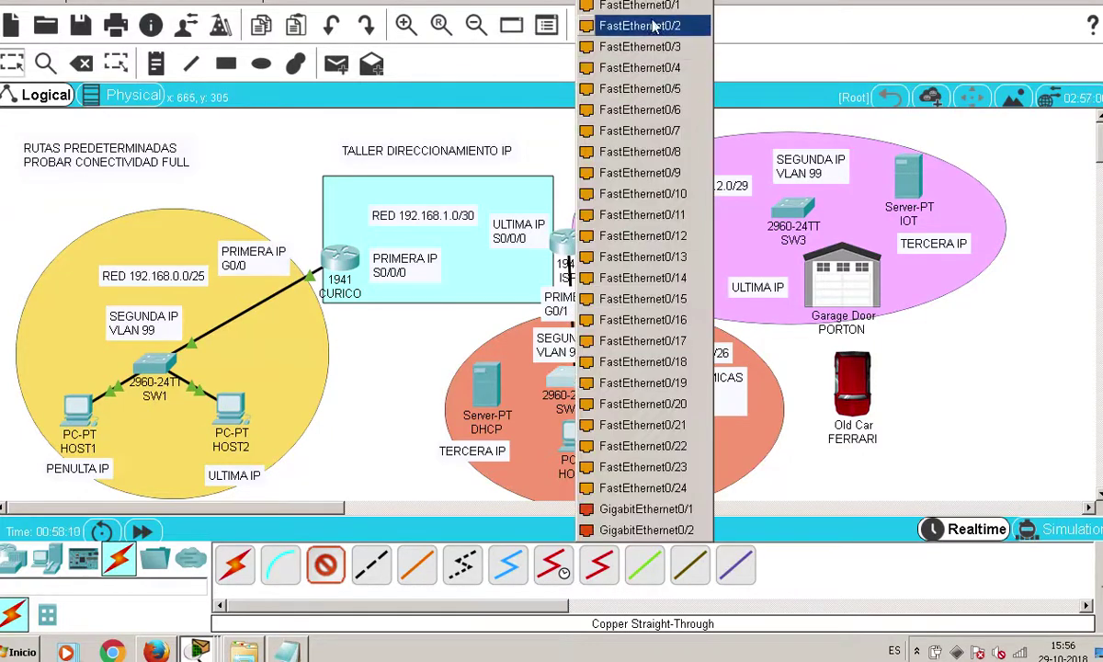
{"action": "left_click", "coordinate": [625, 23]}
{"action": "left_click_drag", "start_coordinate": [552, 336], "coordinate": [578, 353]}
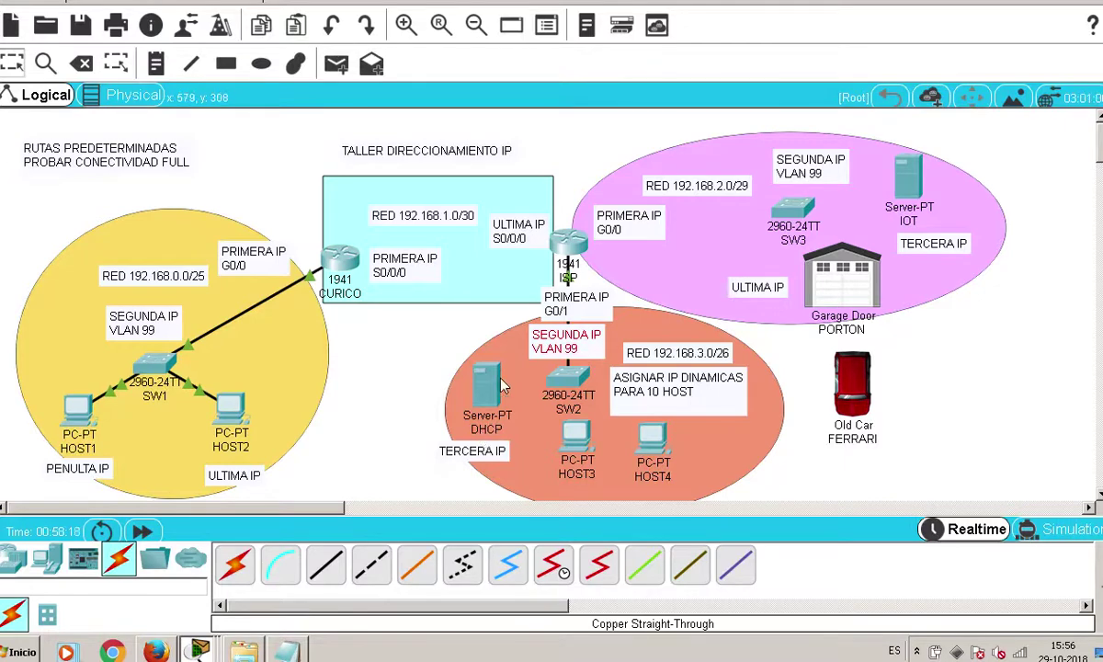
Cable the DHCP server's FastEthernet0 to SW2 and edit the 'ASIGNAR IP DINAMICAS PARA 10 HOST' note
{"action": "mouse_move", "coordinate": [489, 403]}
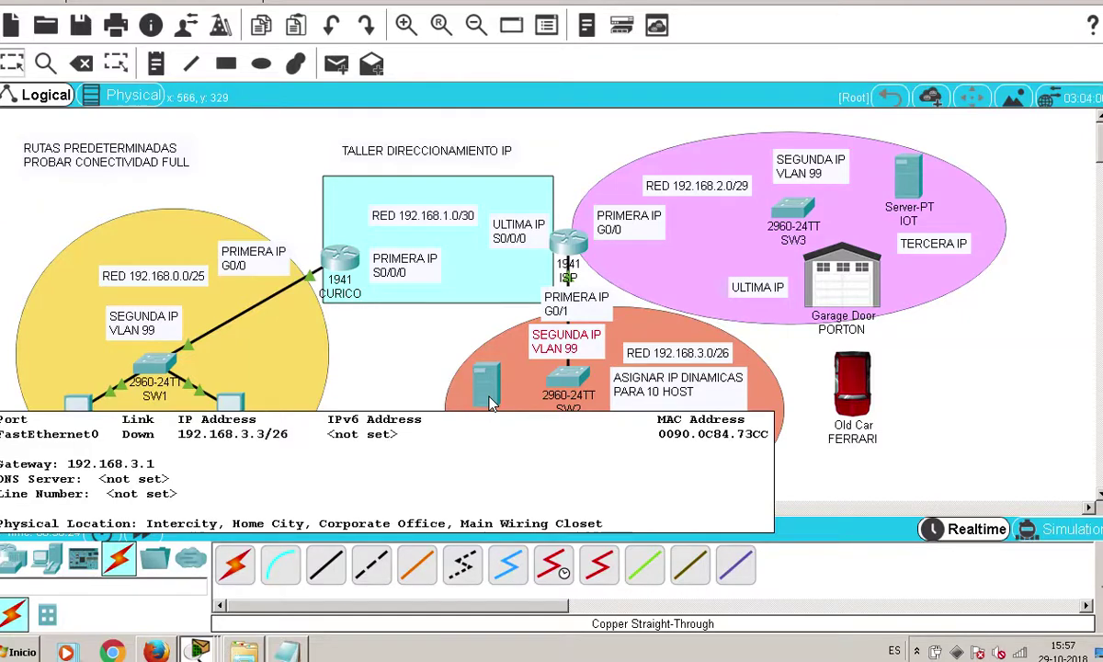
{"action": "left_click", "coordinate": [324, 564]}
{"action": "left_click", "coordinate": [494, 399]}
{"action": "left_click", "coordinate": [537, 397]}
{"action": "left_click", "coordinate": [566, 376]}
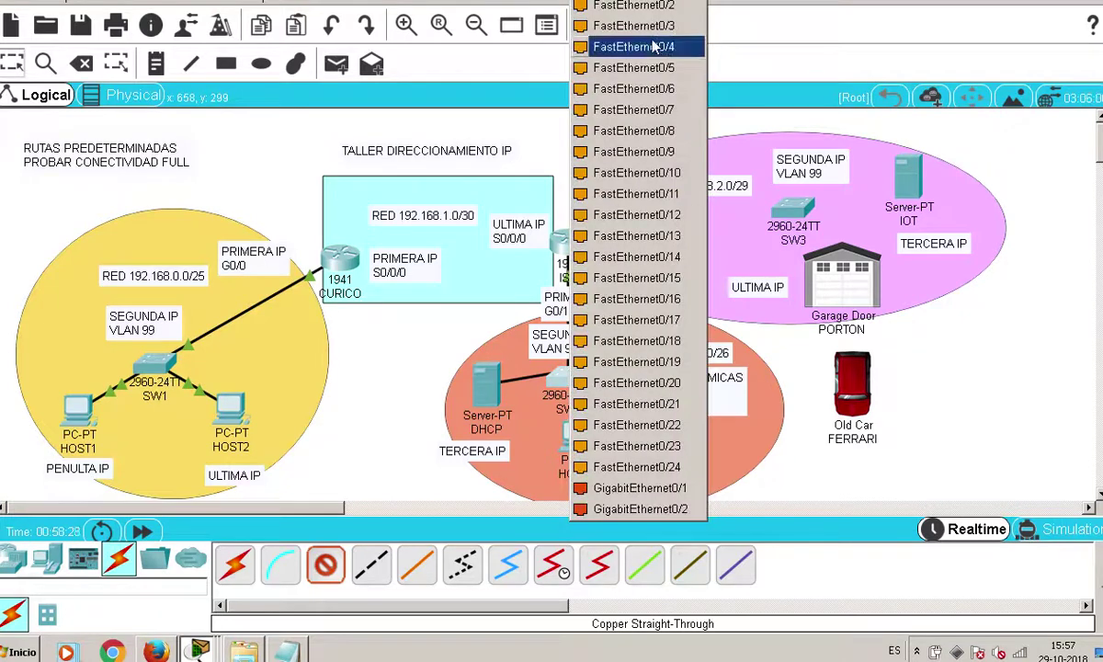
{"action": "left_click", "coordinate": [643, 7]}
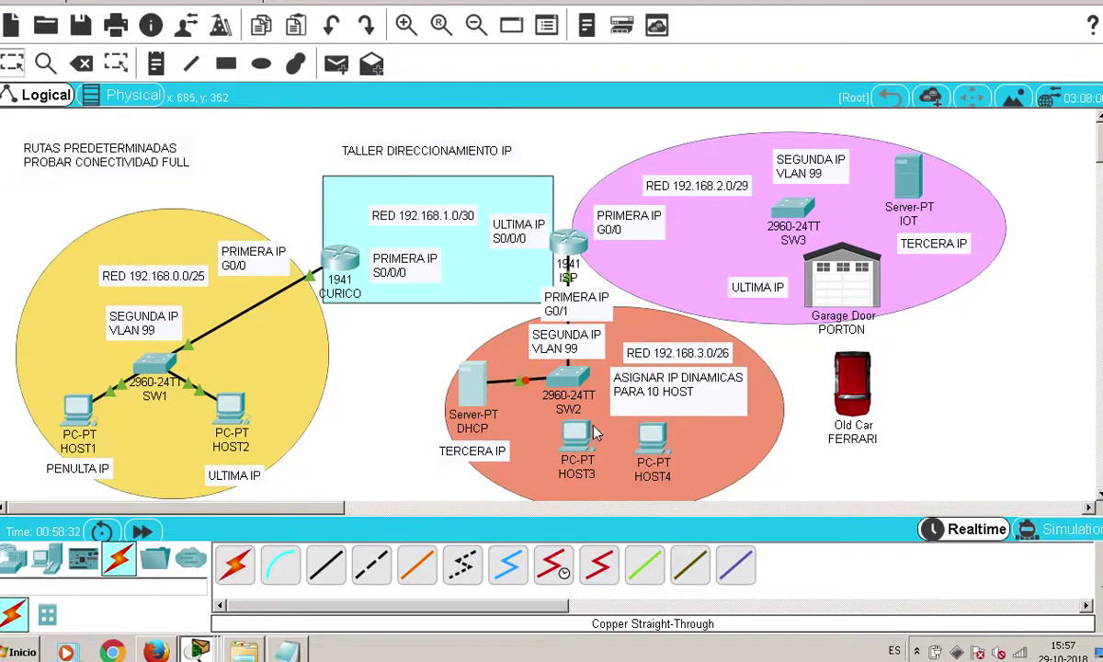
{"action": "double_click", "coordinate": [682, 413]}
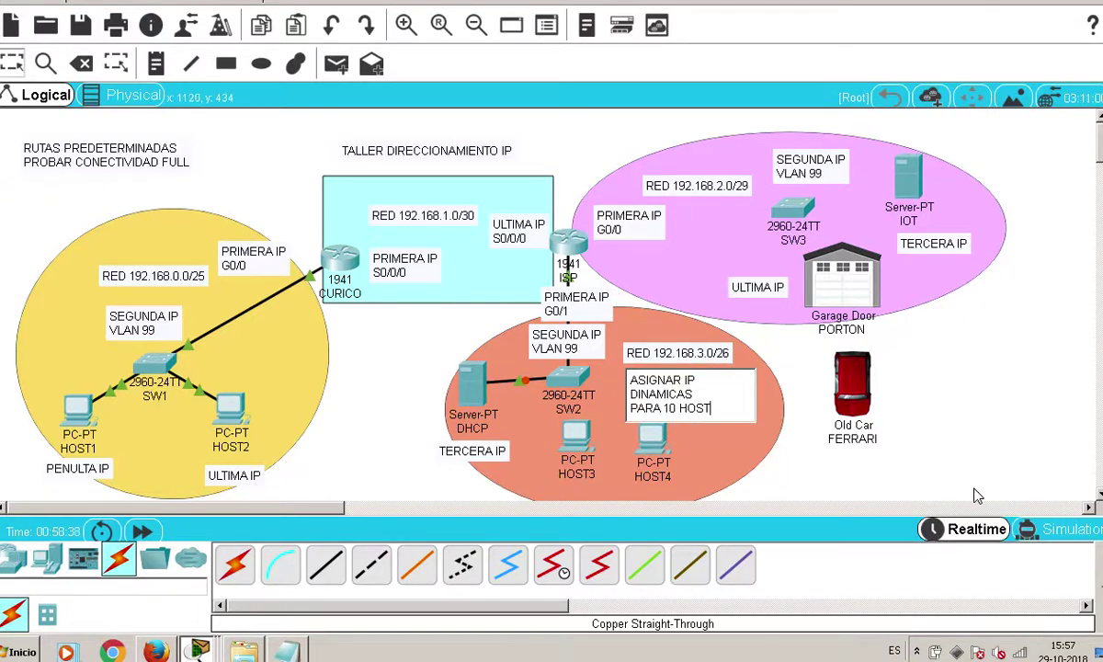
{"action": "left_click", "coordinate": [873, 484]}
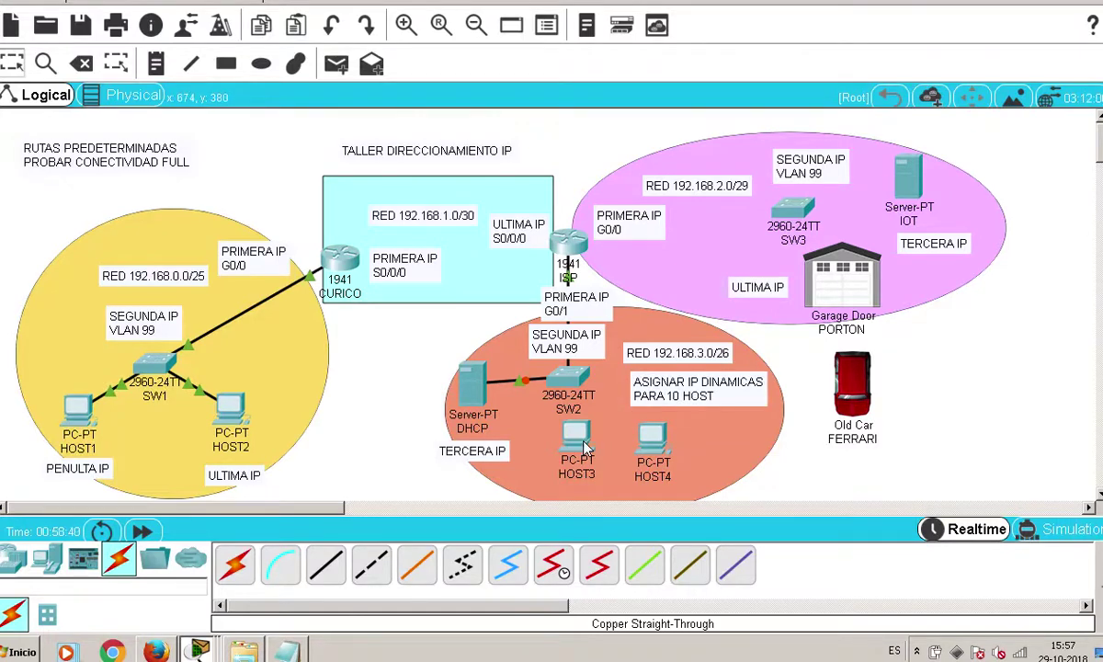
Switch HOST3's IP configuration to DHCP
{"action": "mouse_move", "coordinate": [577, 450]}
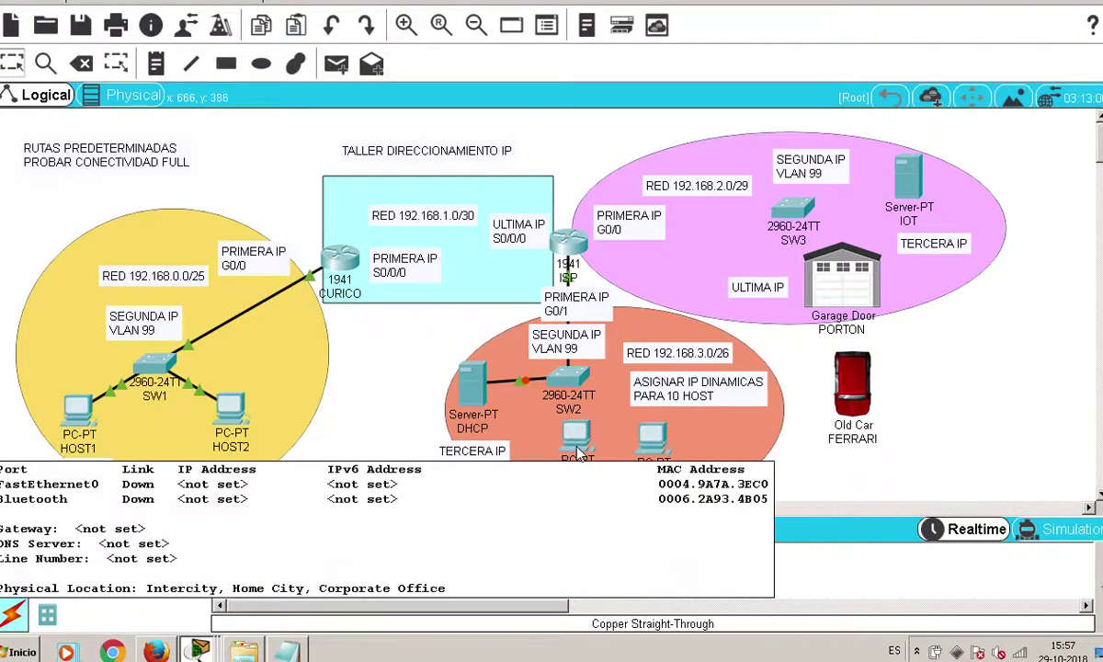
{"action": "left_click", "coordinate": [577, 440]}
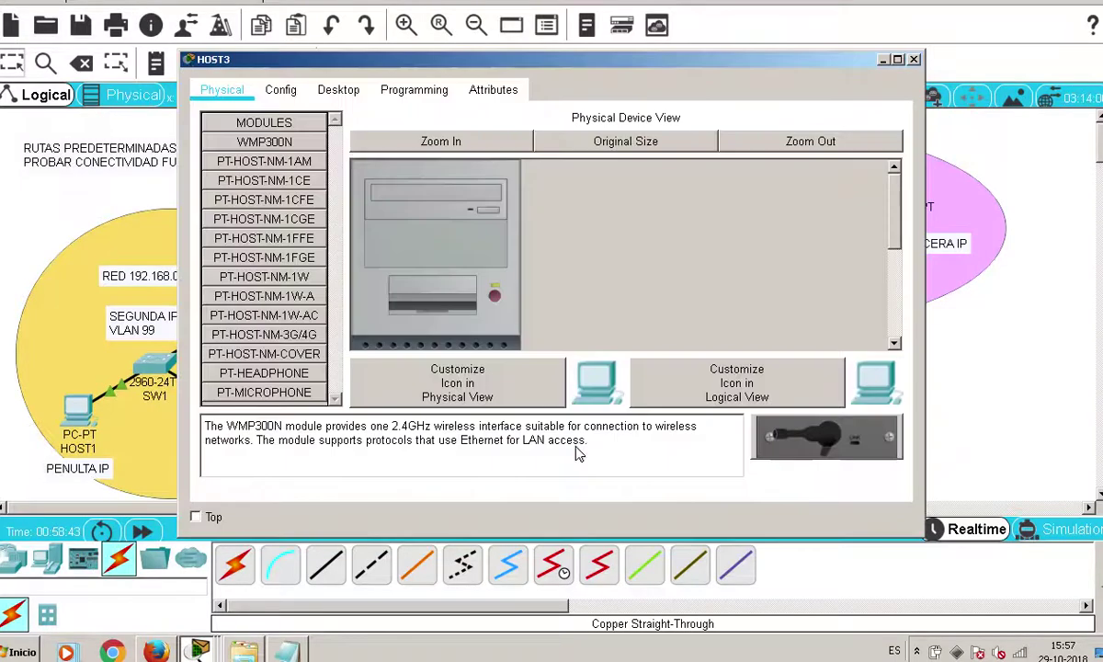
{"action": "left_click", "coordinate": [338, 89]}
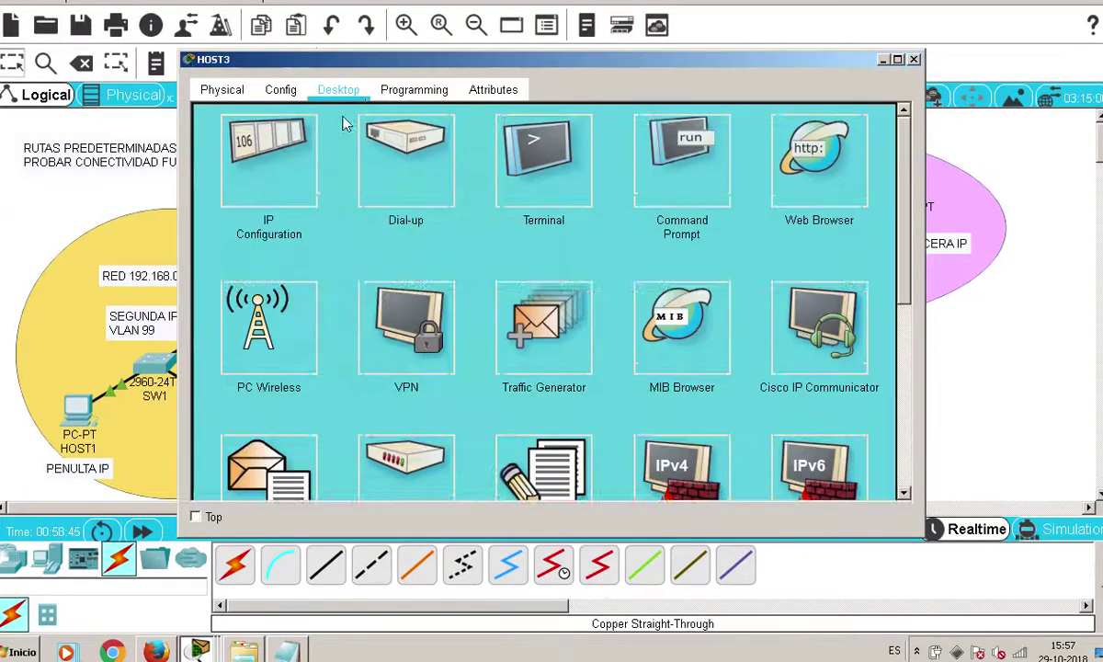
{"action": "left_click", "coordinate": [255, 145]}
{"action": "left_click", "coordinate": [237, 130]}
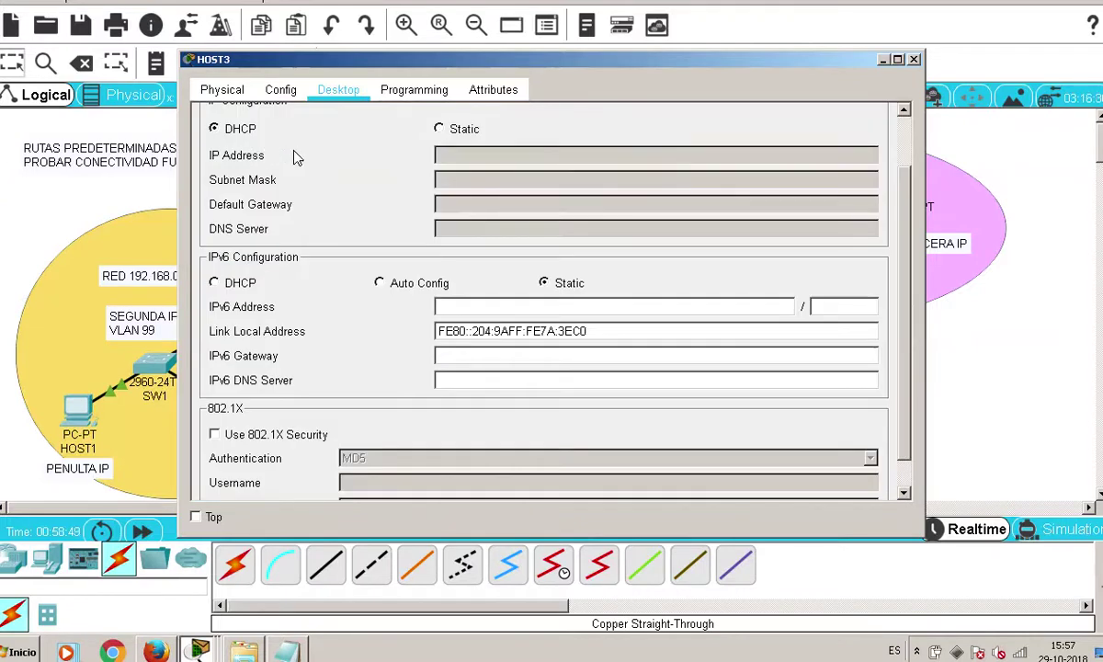
{"action": "scroll", "coordinate": [295, 158], "scroll_direction": "up", "scroll_amount": 2}
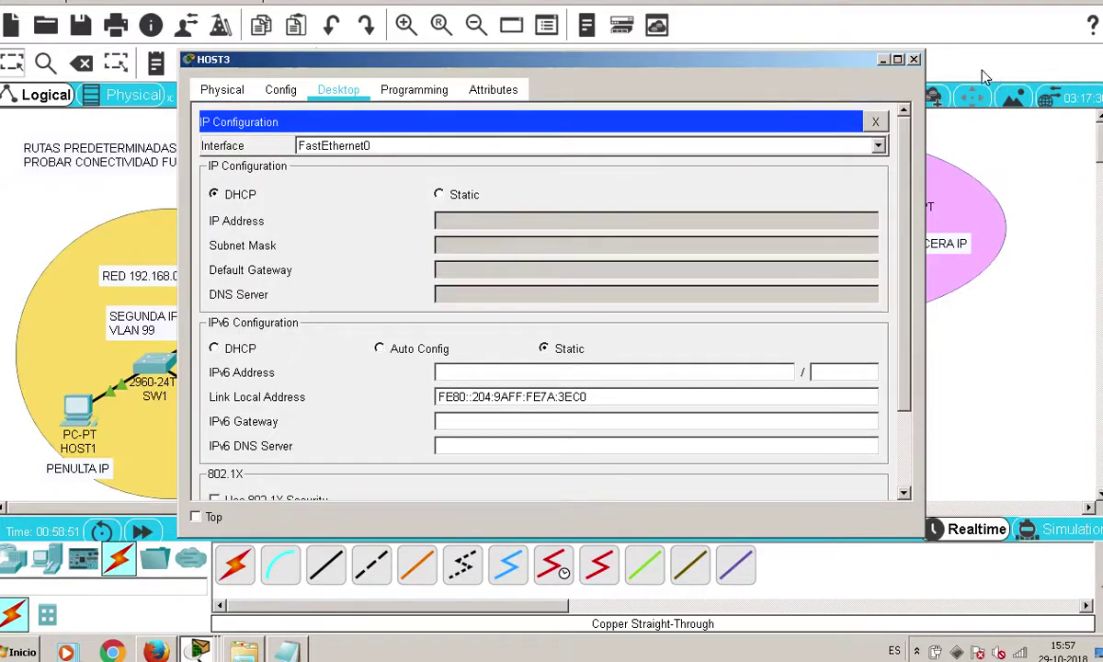
{"action": "left_click", "coordinate": [914, 58]}
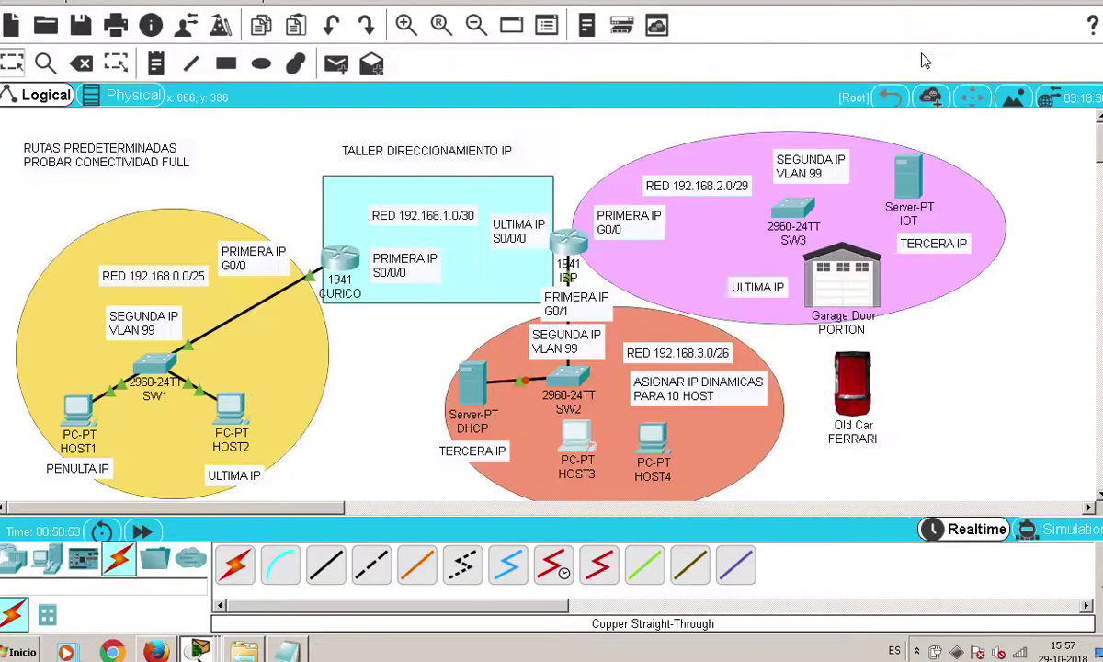
Switch HOST4's IP configuration to DHCP as well
{"action": "left_click", "coordinate": [648, 438]}
{"action": "left_click", "coordinate": [342, 89]}
{"action": "left_click", "coordinate": [294, 151]}
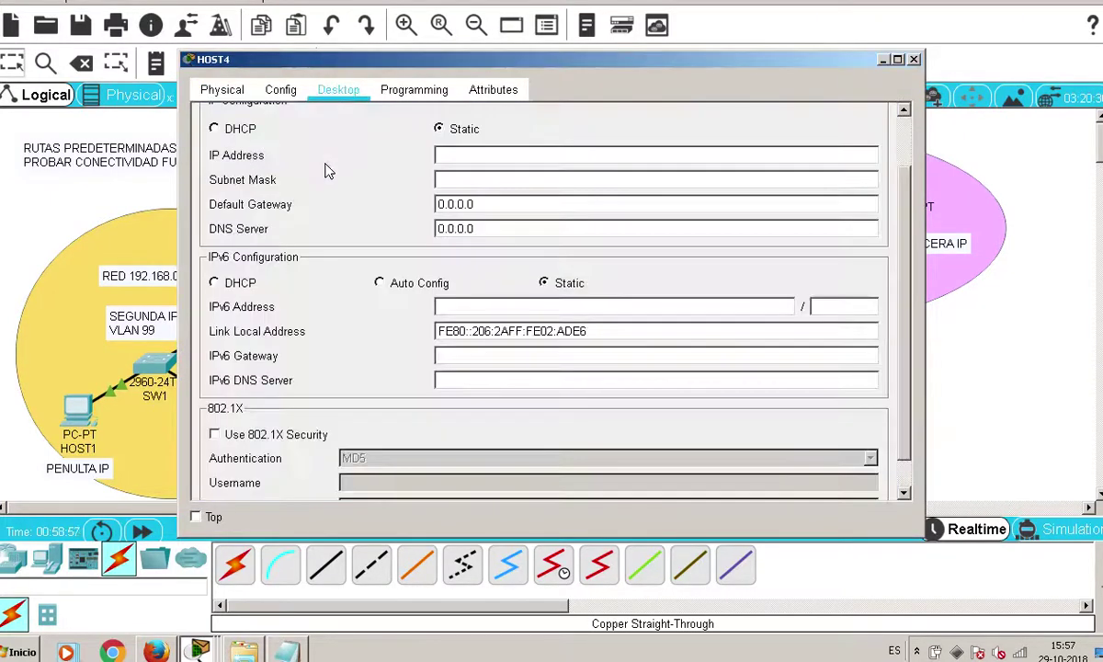
{"action": "left_click", "coordinate": [226, 129]}
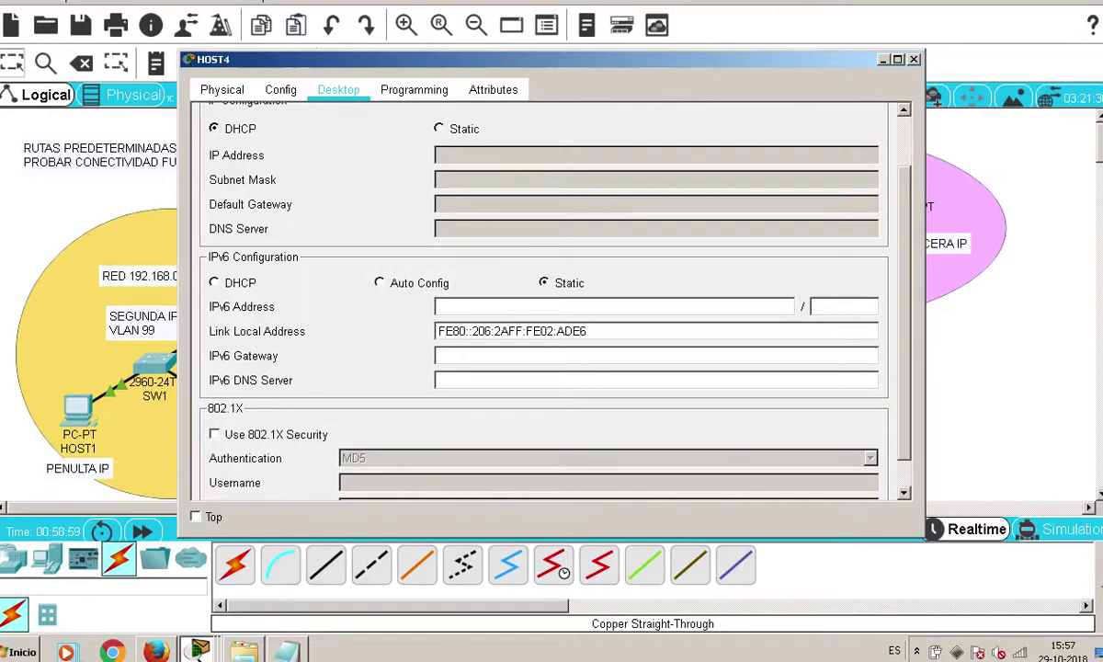
{"action": "left_click", "coordinate": [913, 60]}
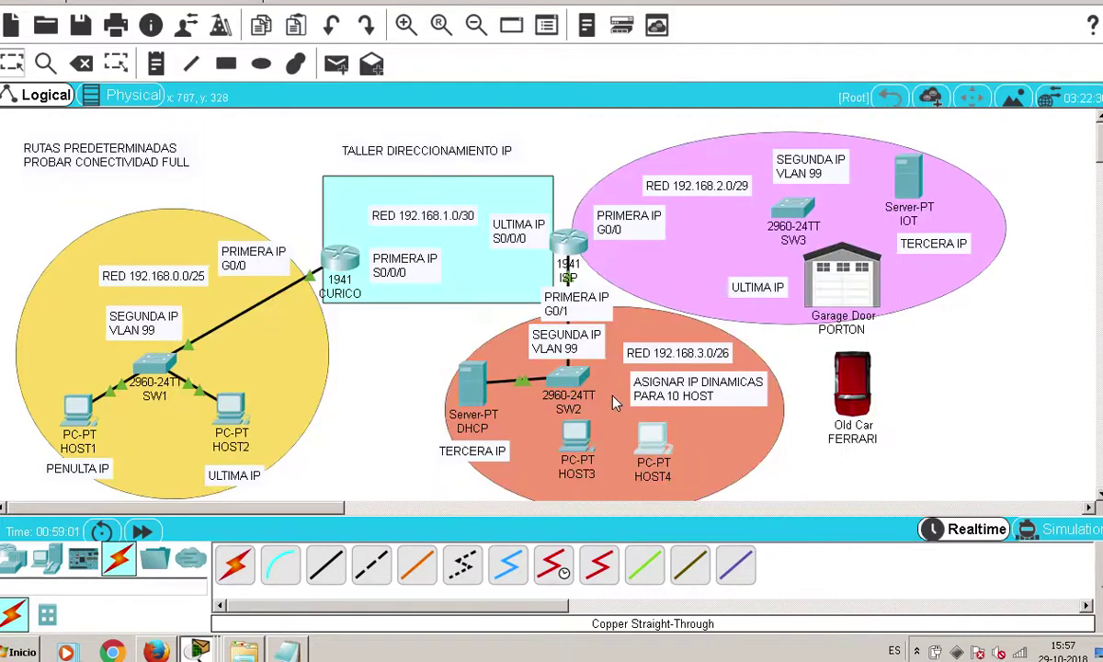
Cable HOST3 to SW2 Fa0/23 and HOST4 to SW2 Fa0/24 with copper straight-through cables
{"action": "left_click", "coordinate": [324, 563]}
{"action": "left_click", "coordinate": [584, 441]}
{"action": "left_click", "coordinate": [552, 425]}
{"action": "left_click", "coordinate": [553, 377]}
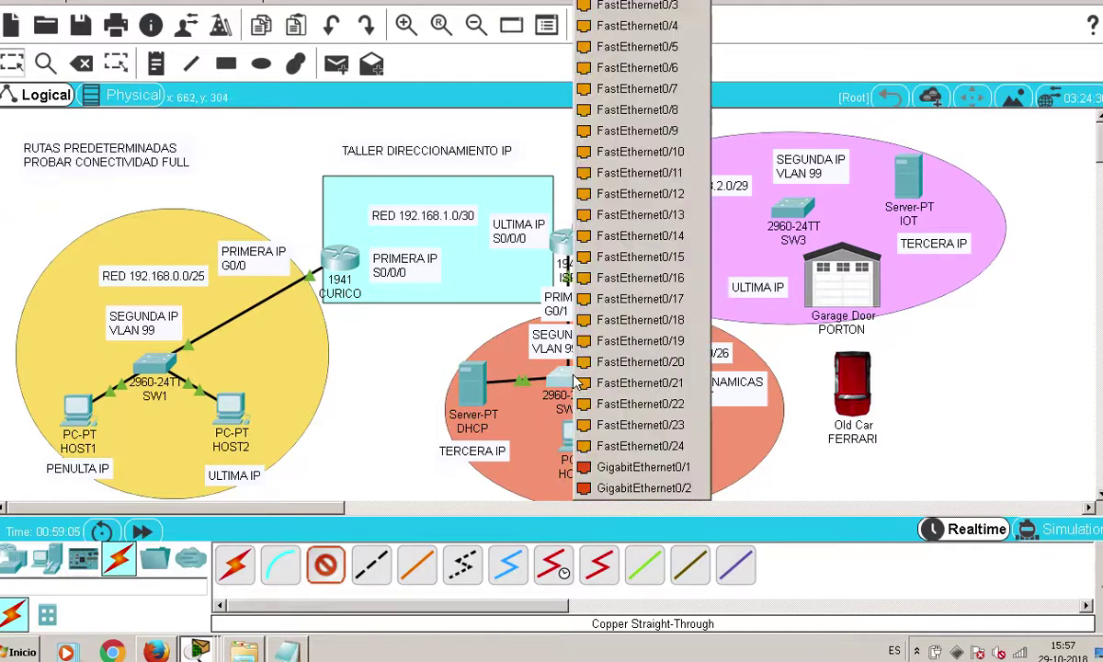
{"action": "left_click", "coordinate": [616, 423]}
{"action": "left_click", "coordinate": [324, 563]}
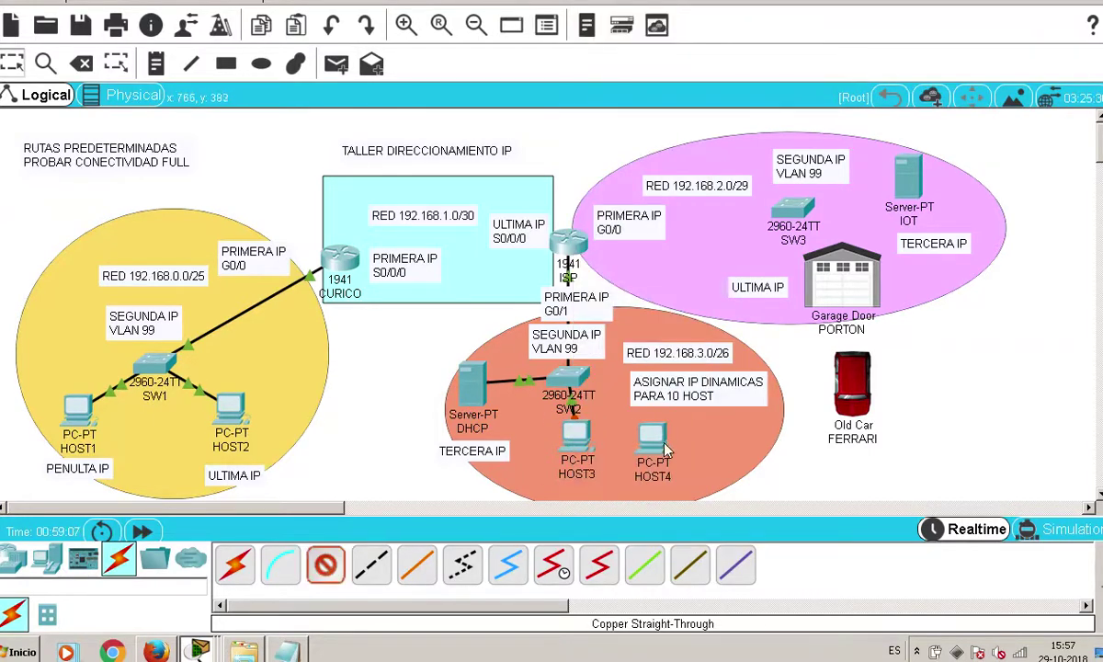
{"action": "left_click", "coordinate": [655, 440]}
{"action": "left_click", "coordinate": [694, 514]}
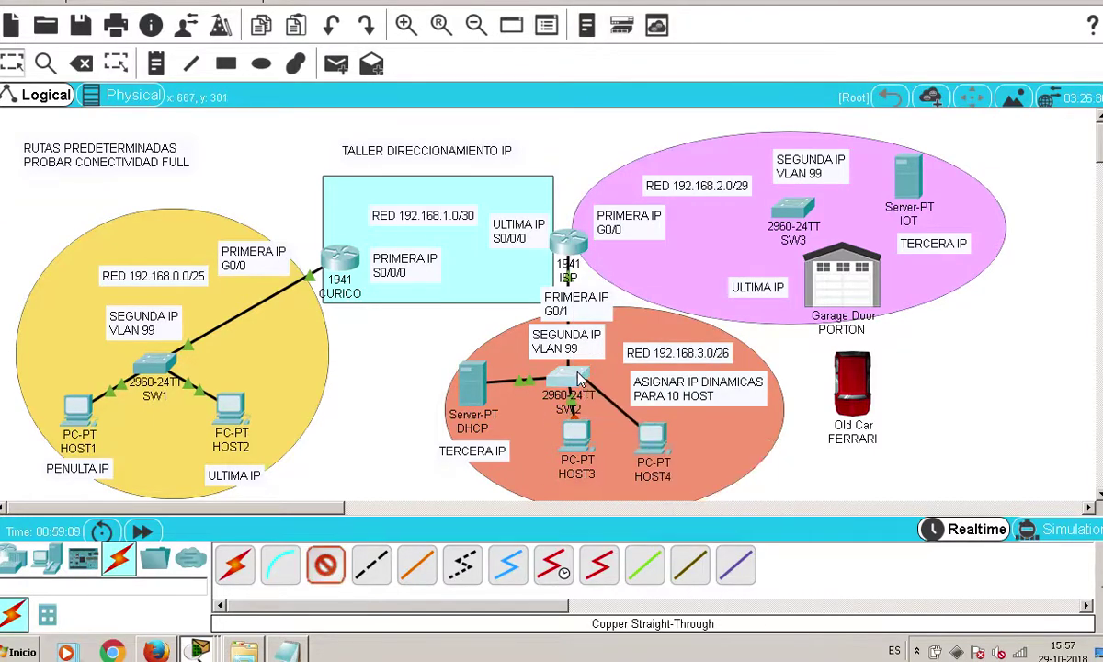
{"action": "left_click", "coordinate": [562, 375]}
{"action": "left_click", "coordinate": [634, 424]}
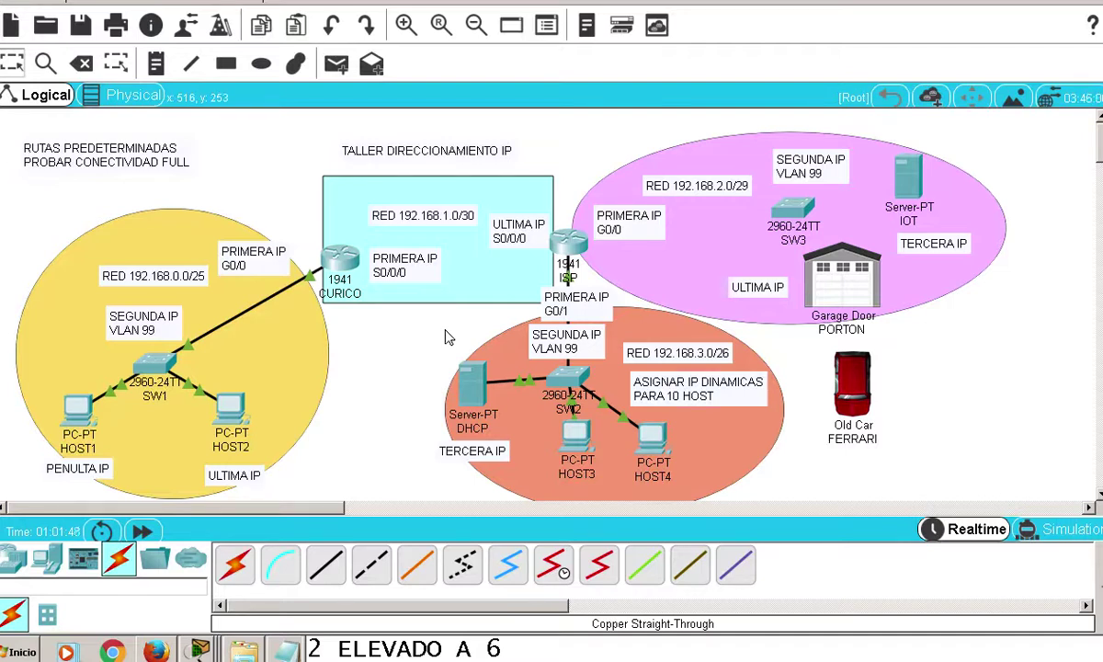
Run ipconfig on HOST3 to confirm its DHCP address 192.168.3.4 and gateway 192.168.3.1
{"action": "left_click", "coordinate": [573, 430]}
{"action": "left_click", "coordinate": [694, 166]}
{"action": "type", "text": "ipconfig"}
{"action": "key", "text": "Return"}
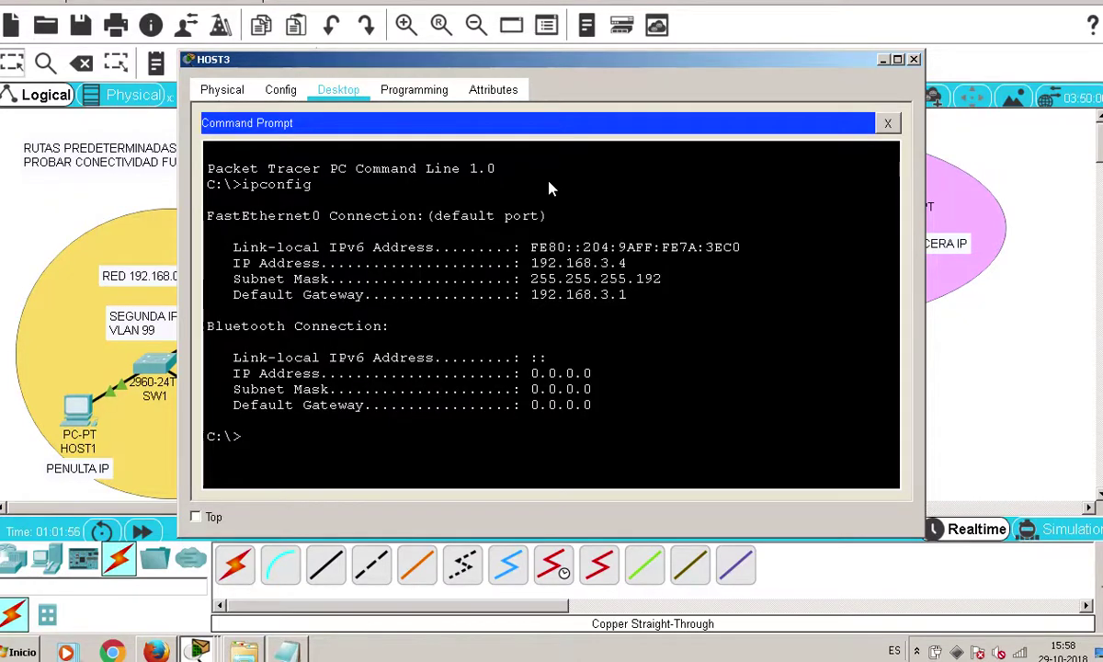
{"action": "left_click_drag", "start_coordinate": [626, 264], "coordinate": [505, 264]}
{"action": "left_click_drag", "start_coordinate": [627, 295], "coordinate": [540, 289]}
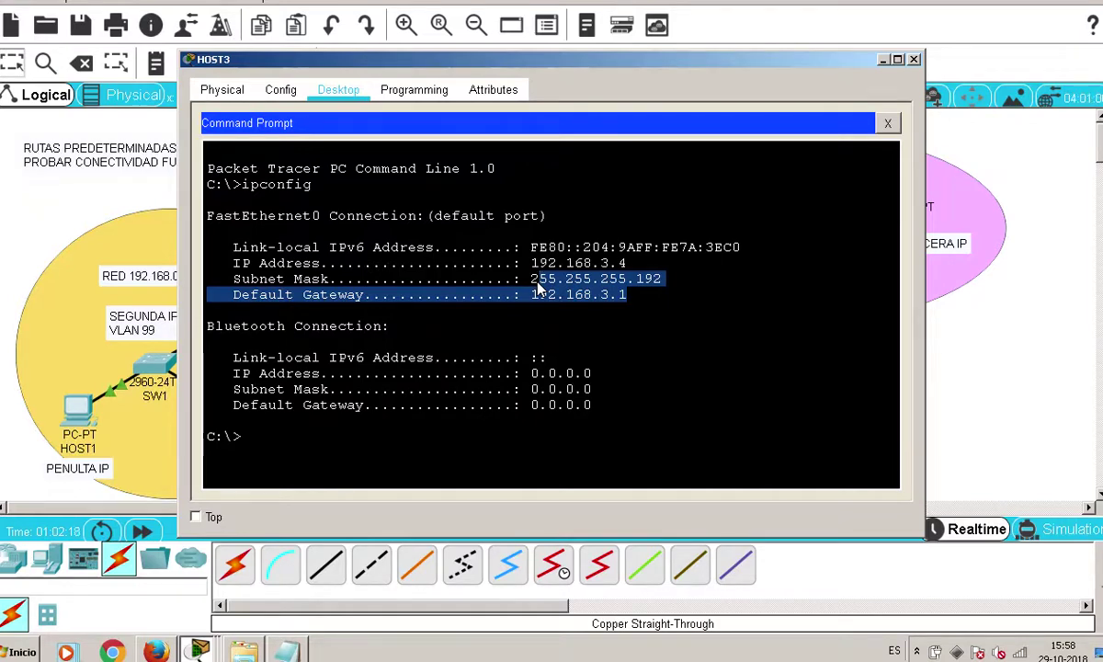
{"action": "key", "text": "alt+F4"}
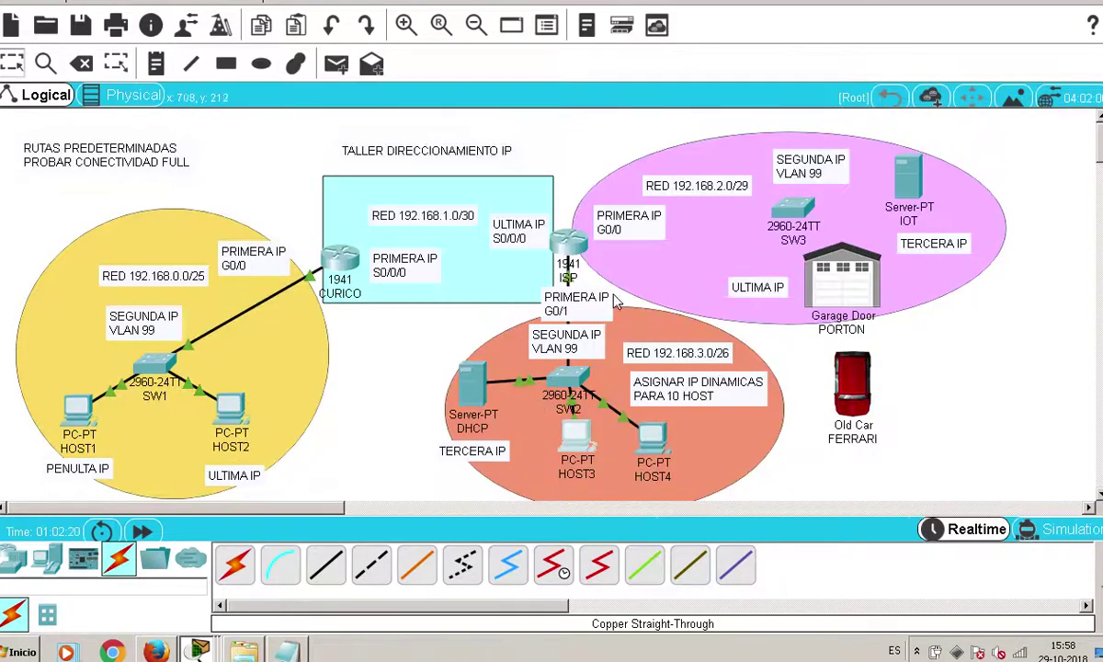
Move the PRIMERA IP G0/1 label beside the ISP router and verify HOST4 gets 192.168.3.5
{"action": "left_click_drag", "start_coordinate": [582, 299], "coordinate": [617, 287]}
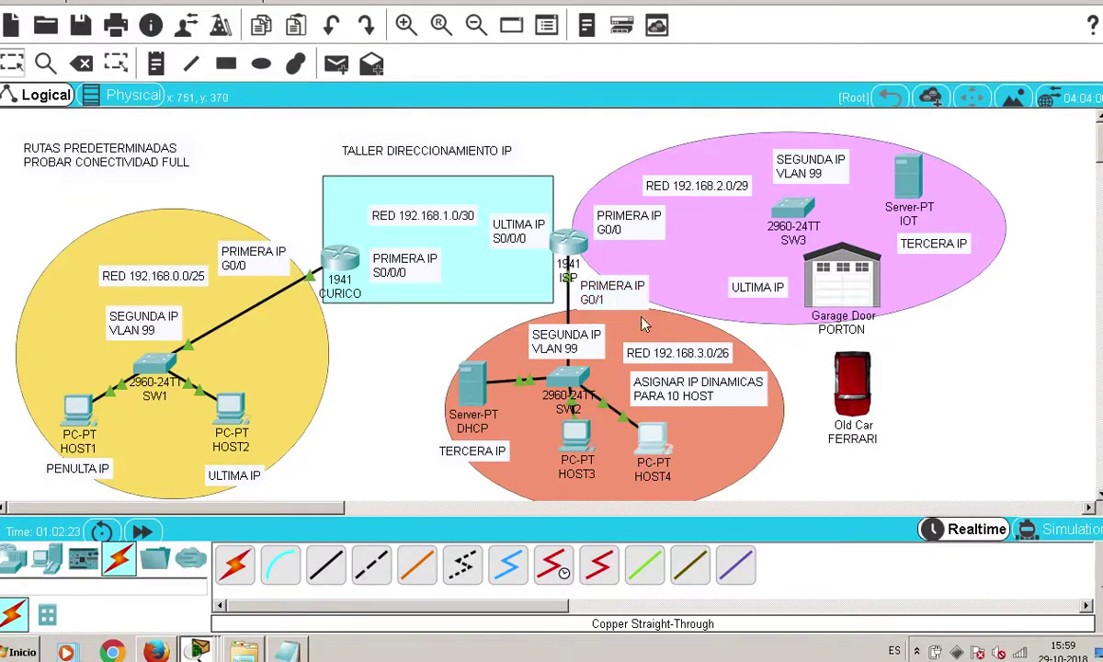
{"action": "left_click", "coordinate": [652, 457]}
{"action": "left_click", "coordinate": [641, 173]}
{"action": "type", "text": "ipconfifg"}
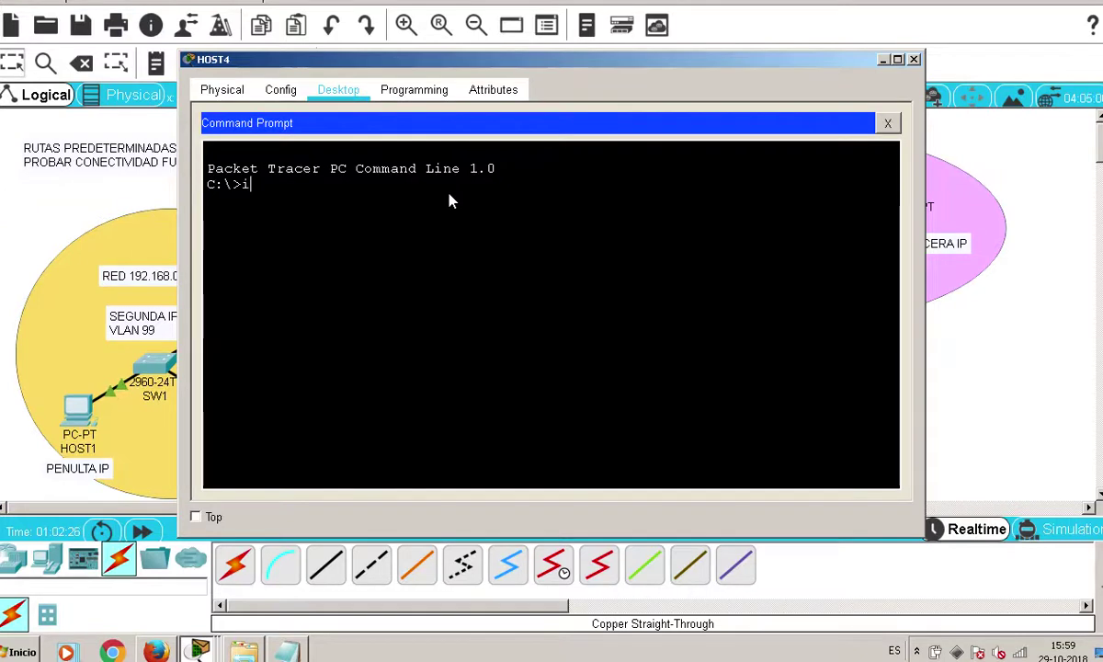
{"action": "key", "text": "BackSpace"}
{"action": "key", "text": "BackSpace"}
{"action": "type", "text": "g"}
{"action": "key", "text": "Return"}
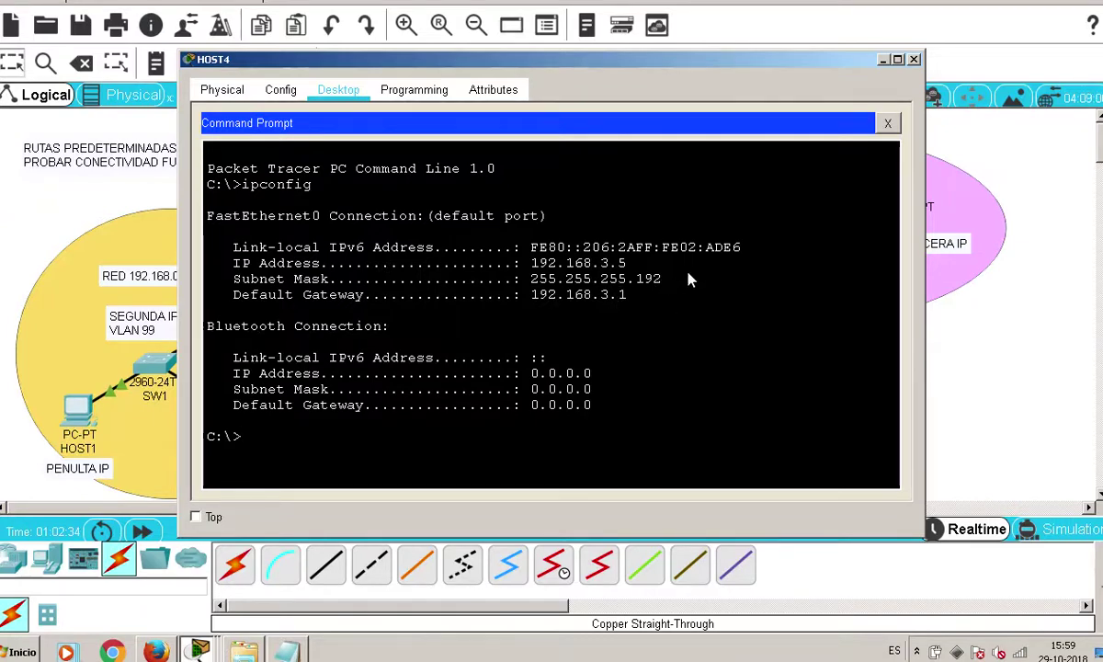
{"action": "left_click", "coordinate": [914, 60]}
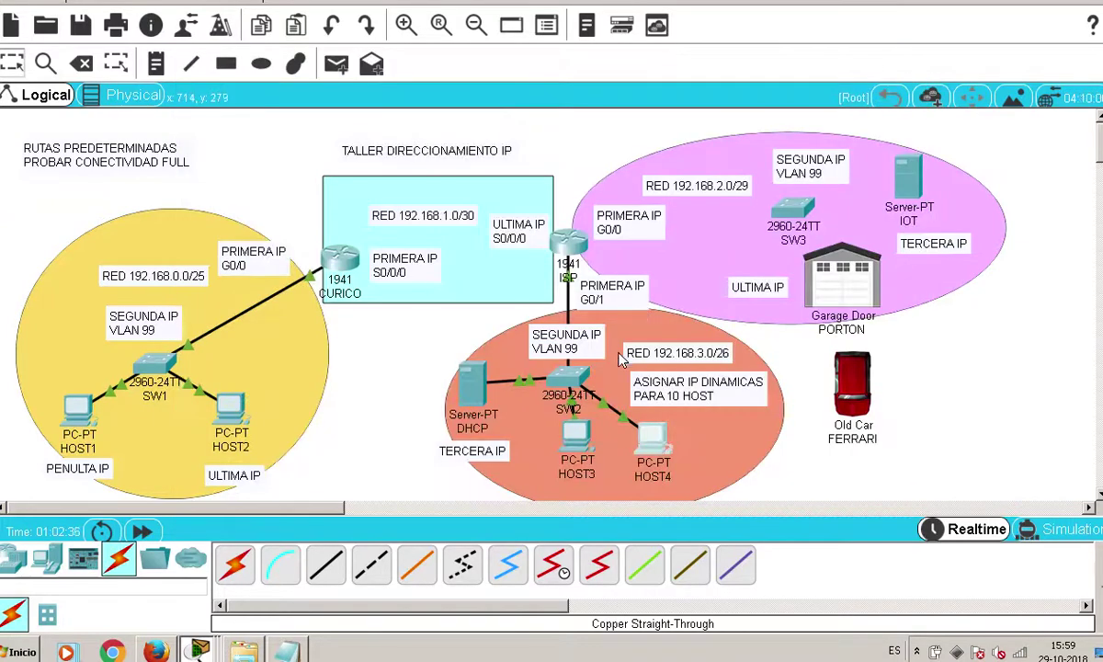
{"action": "mouse_move", "coordinate": [1074, 649]}
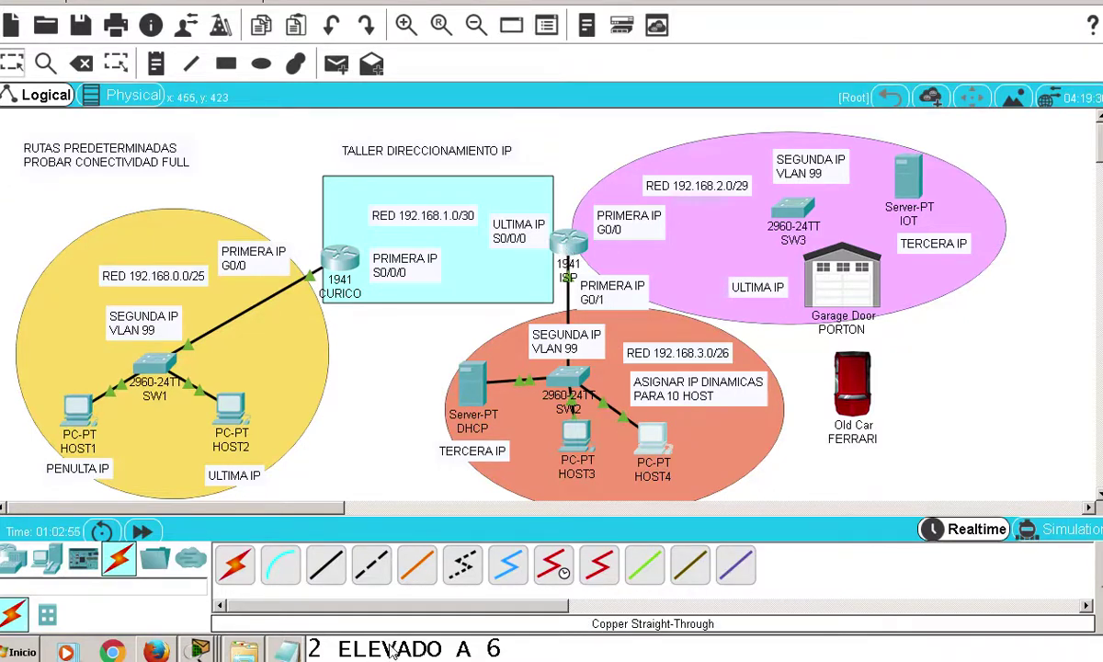
From HOST3's command prompt, ping the gateway 192.168.3.1, then close the window
{"action": "left_click", "coordinate": [576, 433]}
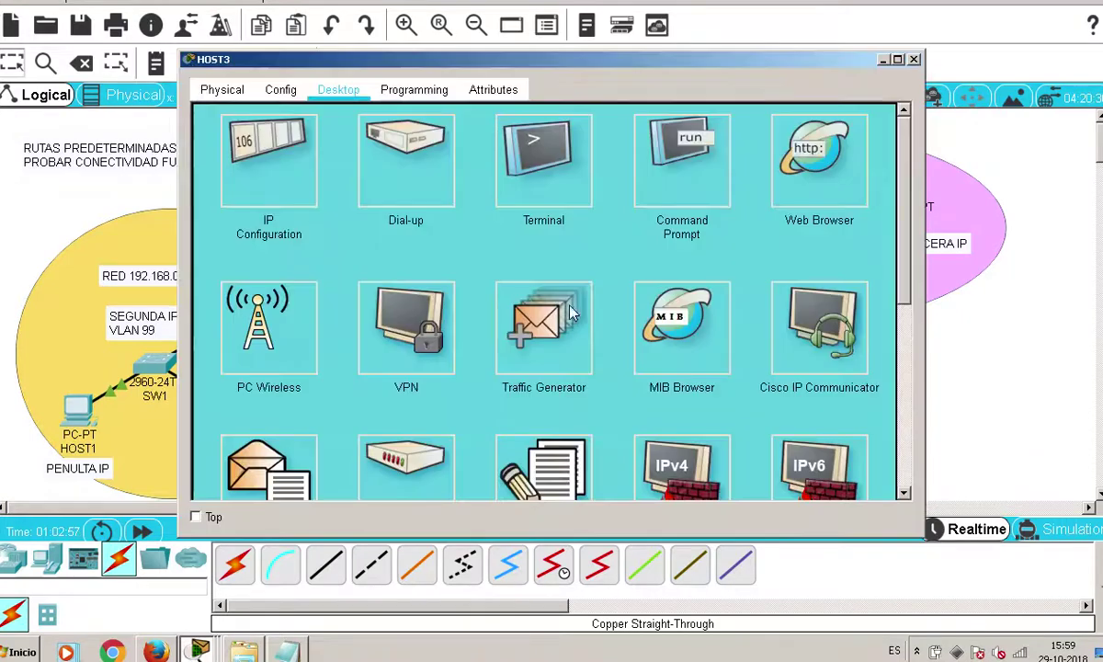
{"action": "left_click", "coordinate": [676, 147]}
{"action": "type", "text": "pi"}
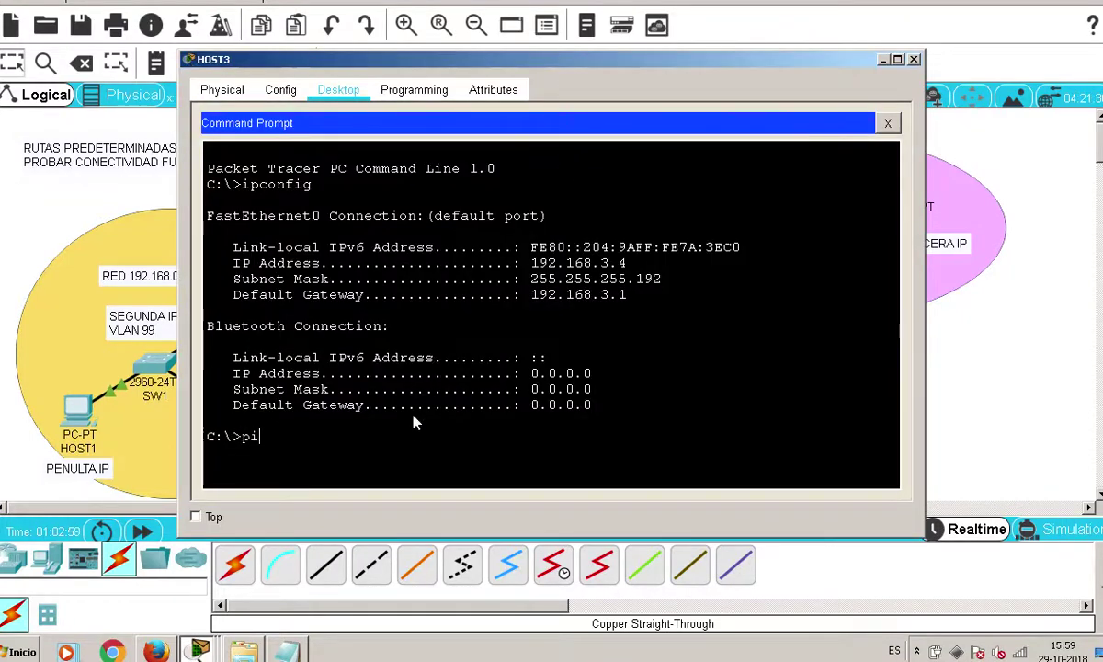
{"action": "type", "text": "ng 192.168.3.1"}
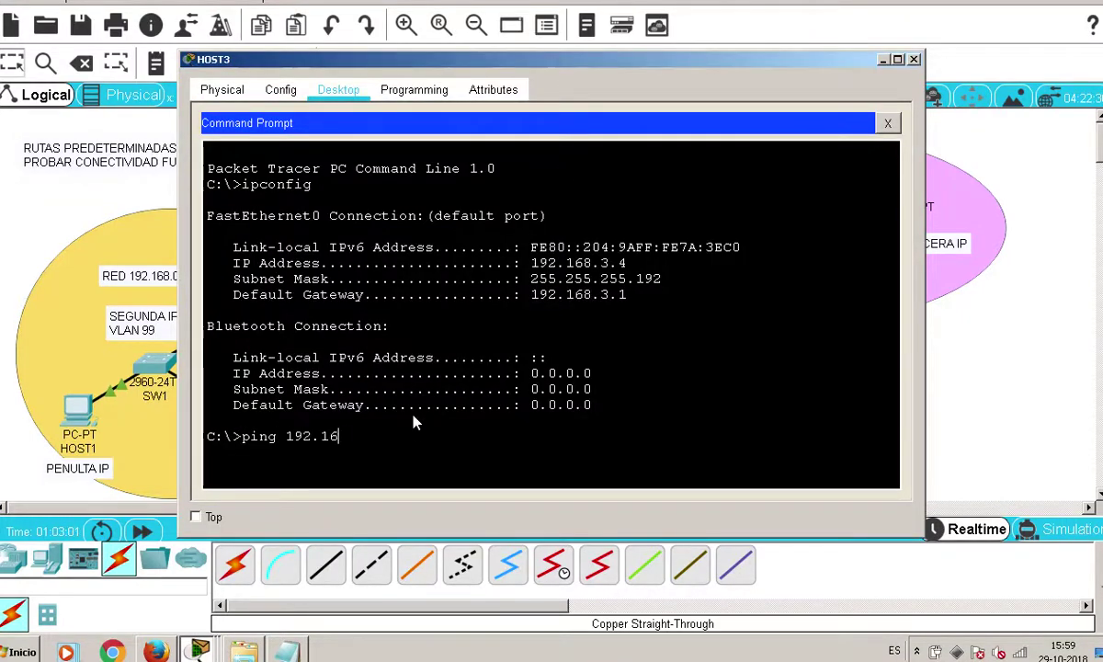
{"action": "key", "text": "Return"}
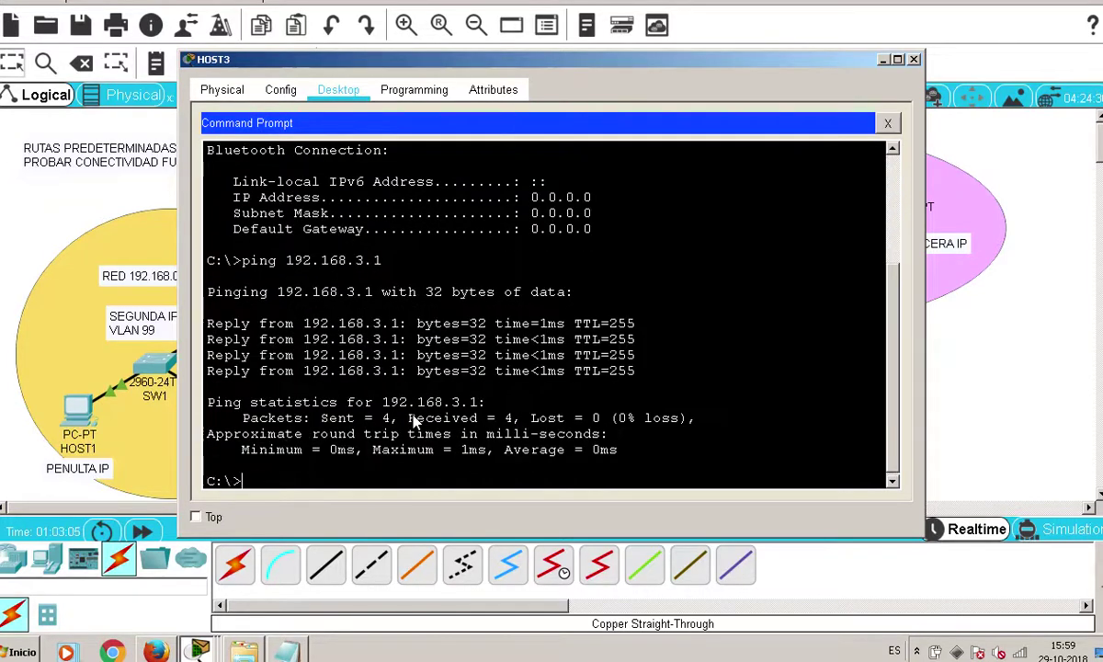
{"action": "left_click", "coordinate": [913, 58]}
From HOST4's command prompt, ping gateway 192.168.3.1 twice, then close the window
{"action": "left_click", "coordinate": [654, 445]}
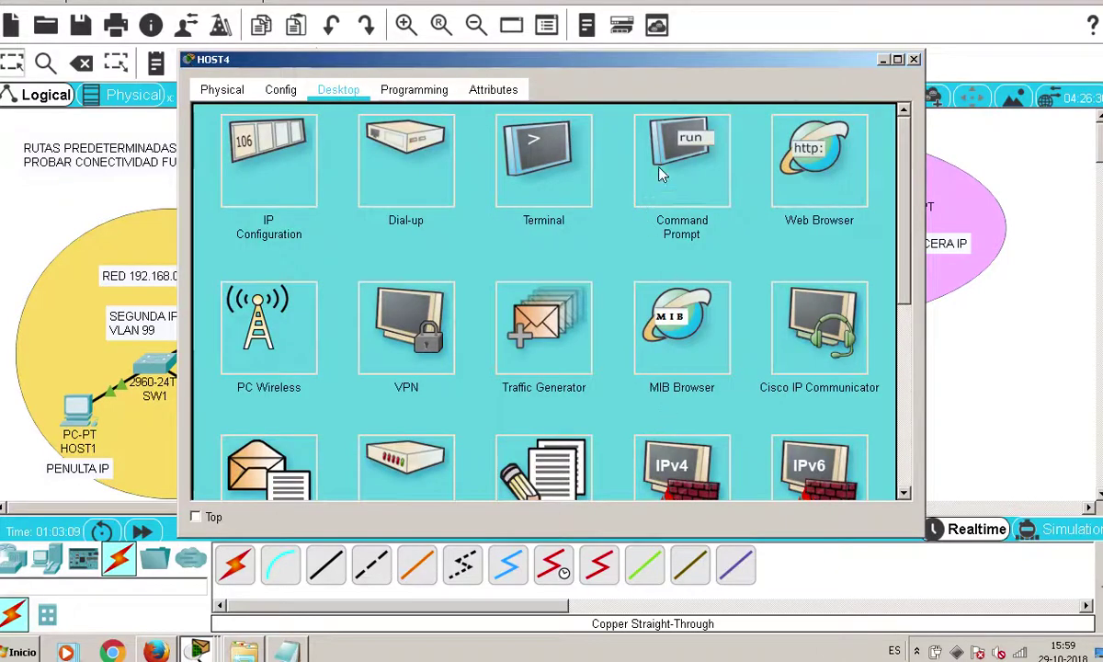
{"action": "left_click", "coordinate": [657, 179]}
{"action": "type", "text": "ping 189"}
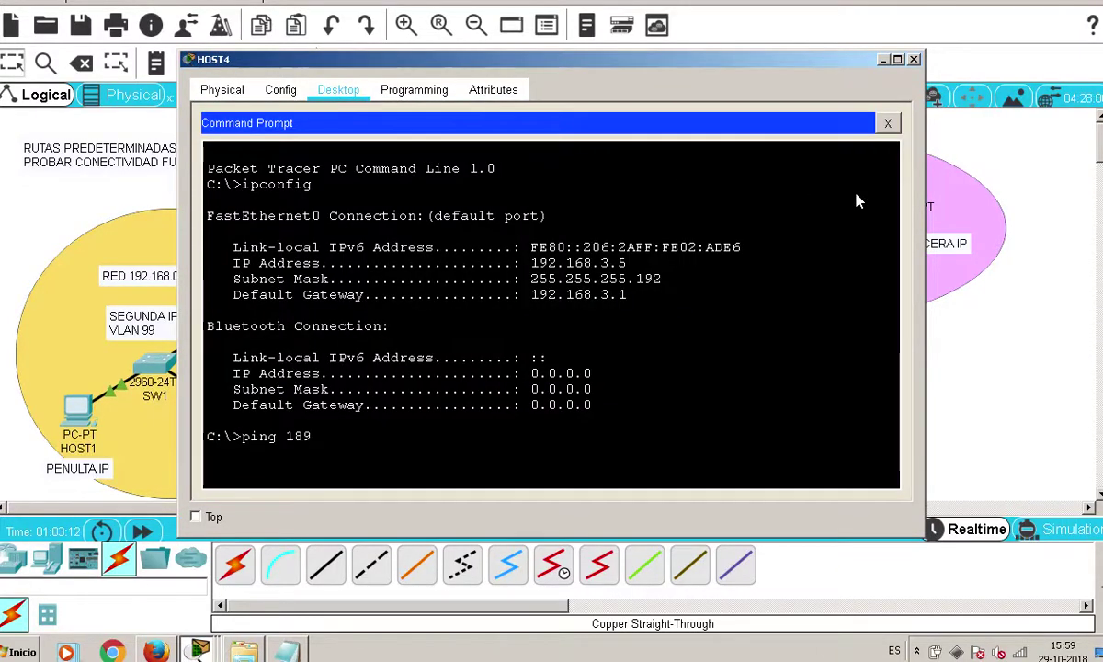
{"action": "key", "text": "BackSpace"}
{"action": "key", "text": "BackSpace"}
{"action": "type", "text": "92.168.3.1"}
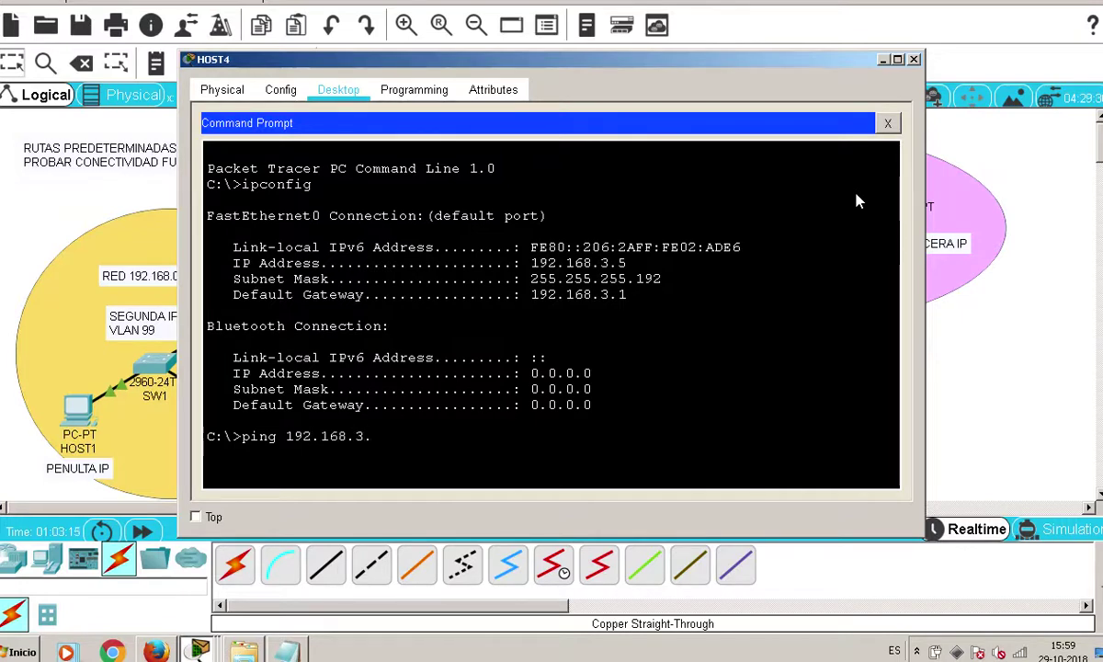
{"action": "key", "text": "Return"}
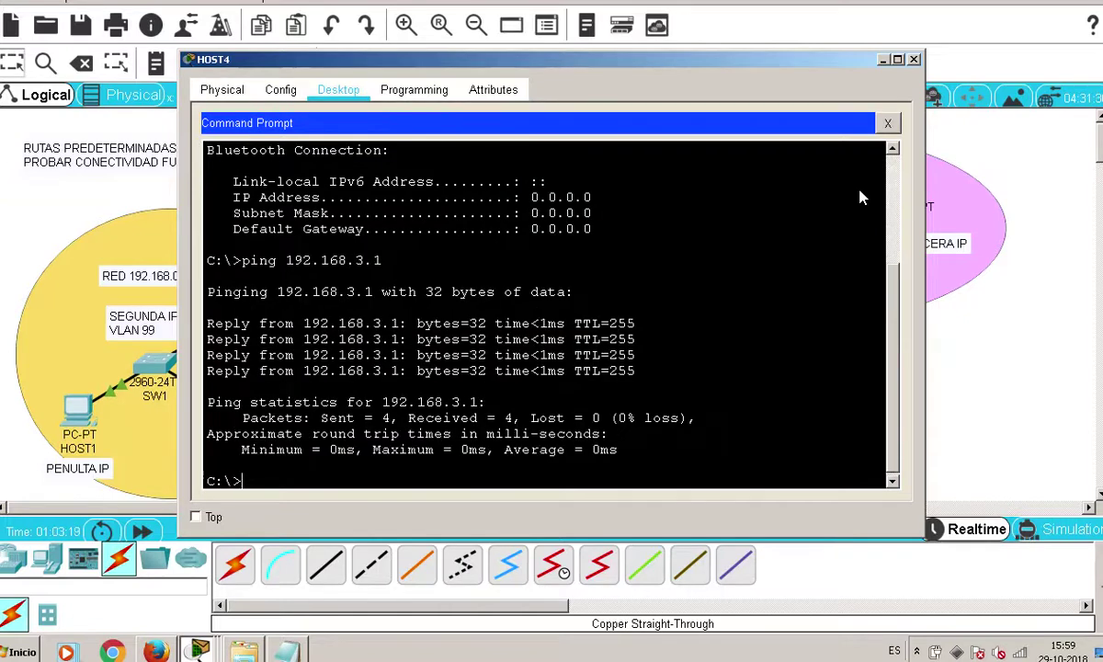
{"action": "key", "text": "Up"}
{"action": "key", "text": "Return"}
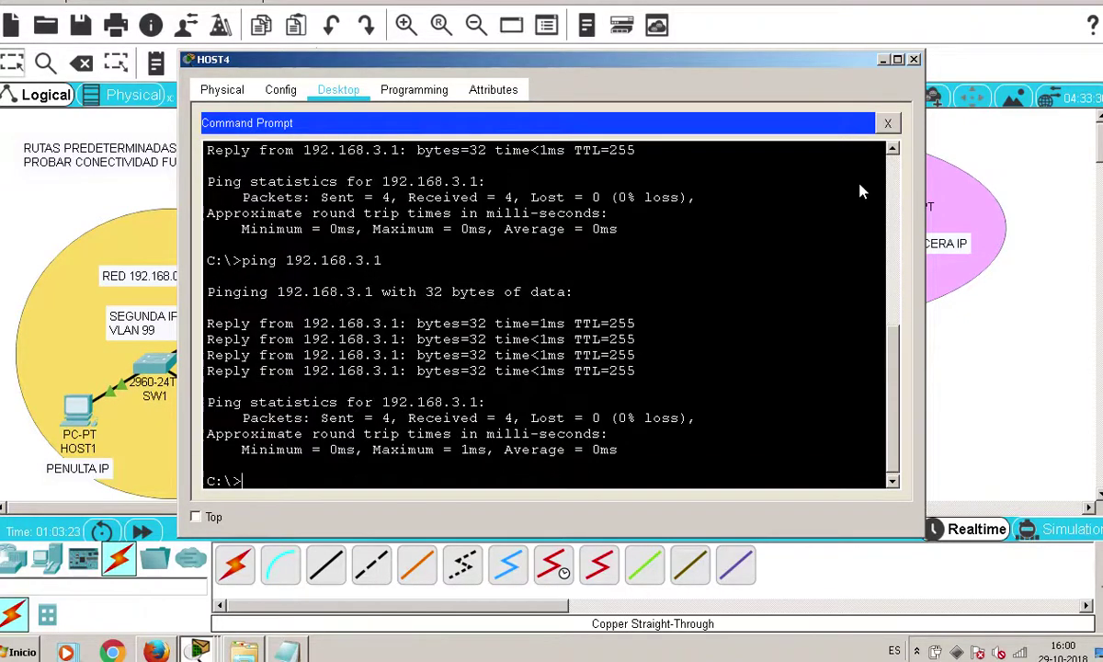
{"action": "left_click", "coordinate": [914, 60]}
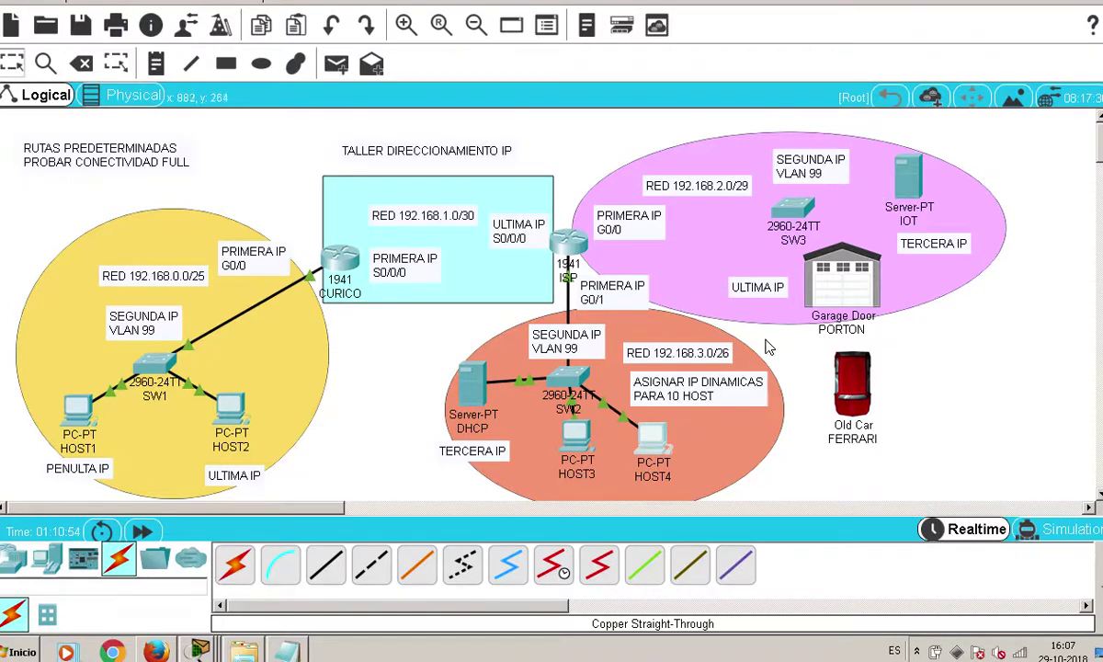
Bring the calculo ip notes forward and place the cursor on the empty last line
{"action": "left_click", "coordinate": [291, 651]}
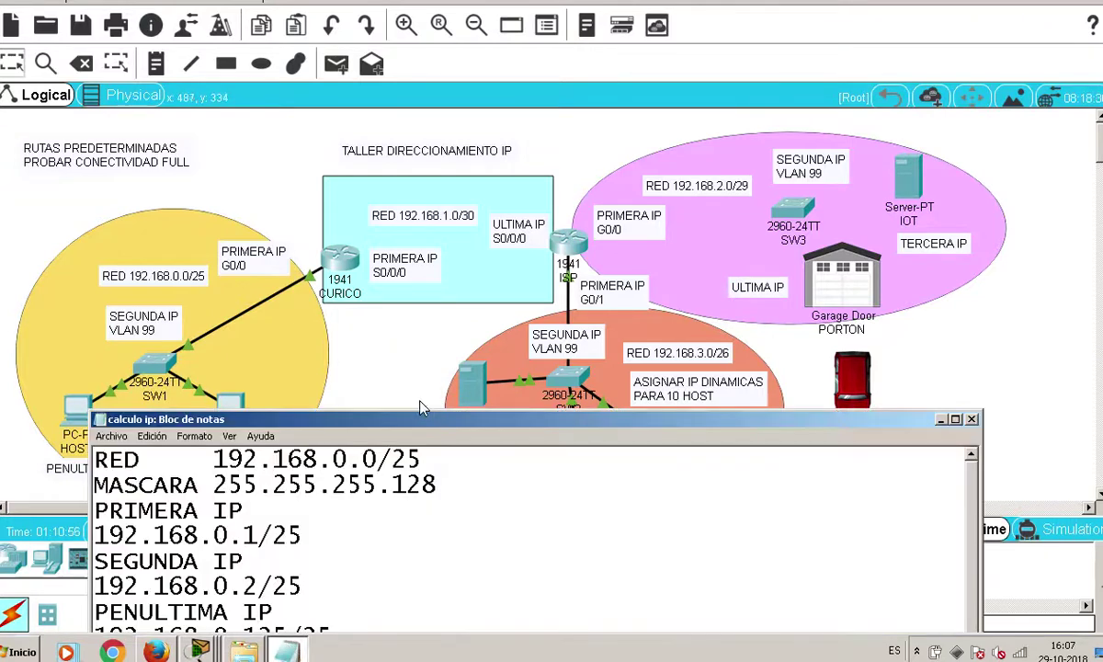
{"action": "left_click_drag", "start_coordinate": [425, 429], "coordinate": [549, 199]}
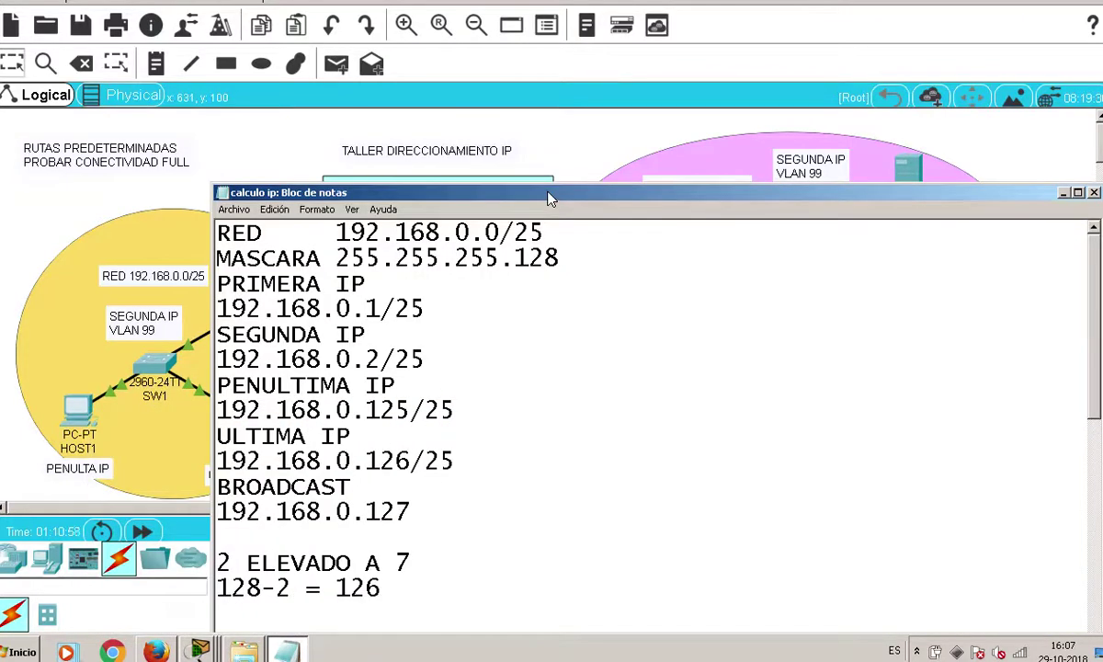
{"action": "scroll", "coordinate": [485, 542], "scroll_direction": "down", "scroll_amount": 7}
{"action": "scroll", "coordinate": [482, 554], "scroll_direction": "up", "scroll_amount": 5}
{"action": "scroll", "coordinate": [484, 544], "scroll_direction": "down", "scroll_amount": 5}
{"action": "left_click", "coordinate": [483, 544]}
Type RED 192.168.2.0/29 with a MASCARA line beneath, padding spaces for alignment
{"action": "type", "text": "red"}
{"action": "key", "text": "BackSpace"}
{"action": "key", "text": "BackSpace"}
{"action": "key", "text": "BackSpace"}
{"action": "key", "text": "BackSpace"}
{"action": "type", "text": "RED"}
{"action": "mouse_move", "coordinate": [622, 191]}
{"action": "left_mouse_down"}
{"action": "mouse_move", "coordinate": [632, 279]}
{"action": "mouse_move", "coordinate": [616, 182]}
{"action": "left_mouse_up"}
{"action": "type", "text": "192.168.2.0/29"}
{"action": "key", "text": "Return"}
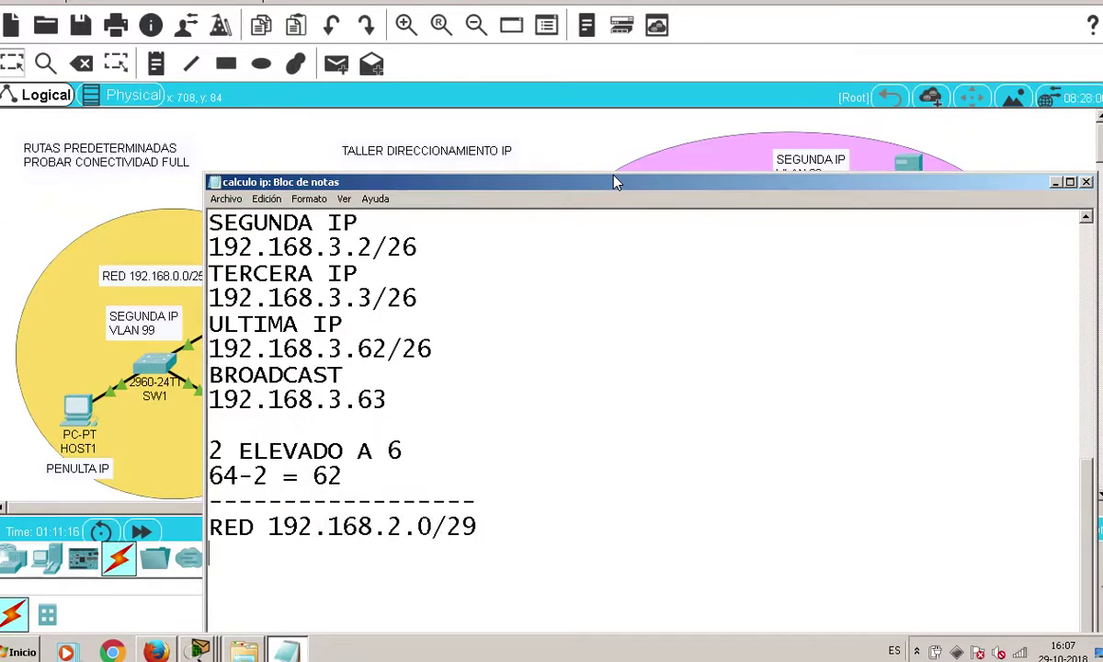
{"action": "type", "text": "MASCARA"}
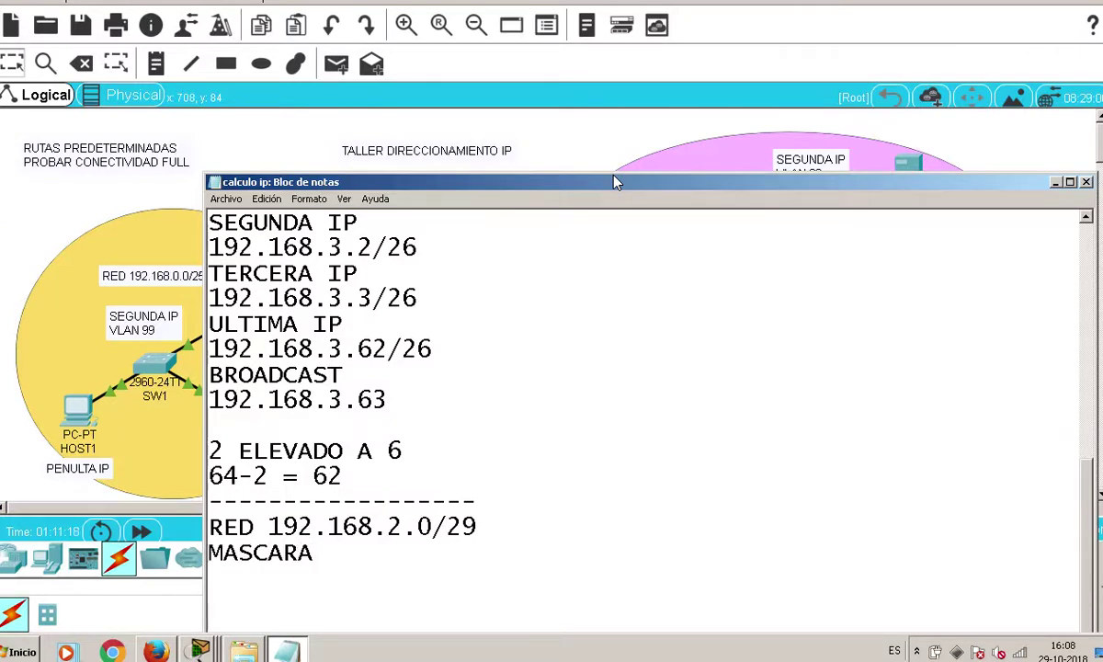
{"action": "left_click", "coordinate": [270, 528]}
{"action": "left_click", "coordinate": [334, 542]}
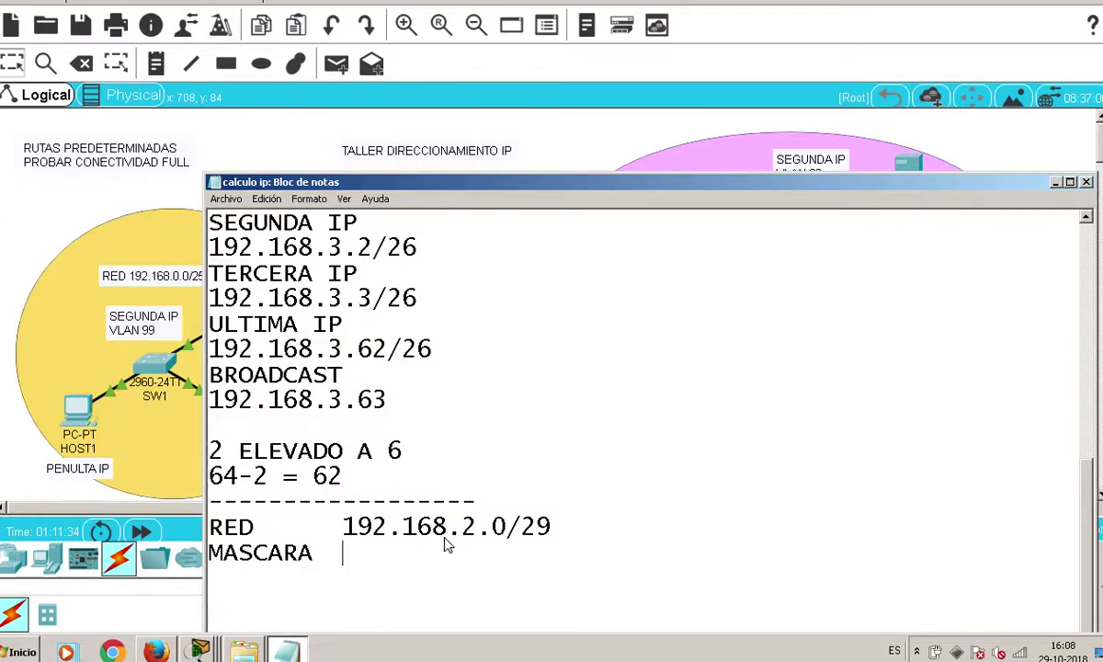
Enter the mask 255.255.255.248 after MASCARA and start a new line
{"action": "key", "text": "Tab"}
{"action": "type", "text": "255.2"}
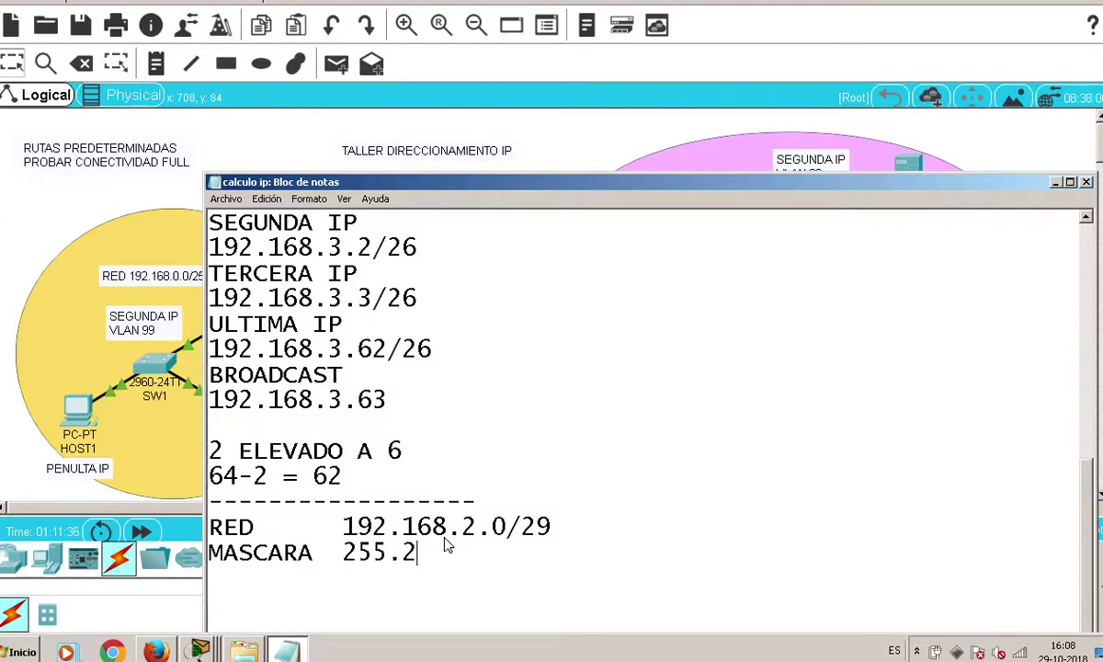
{"action": "type", "text": "55.255.26"}
{"action": "key", "text": "BackSpace"}
{"action": "type", "text": "48"}
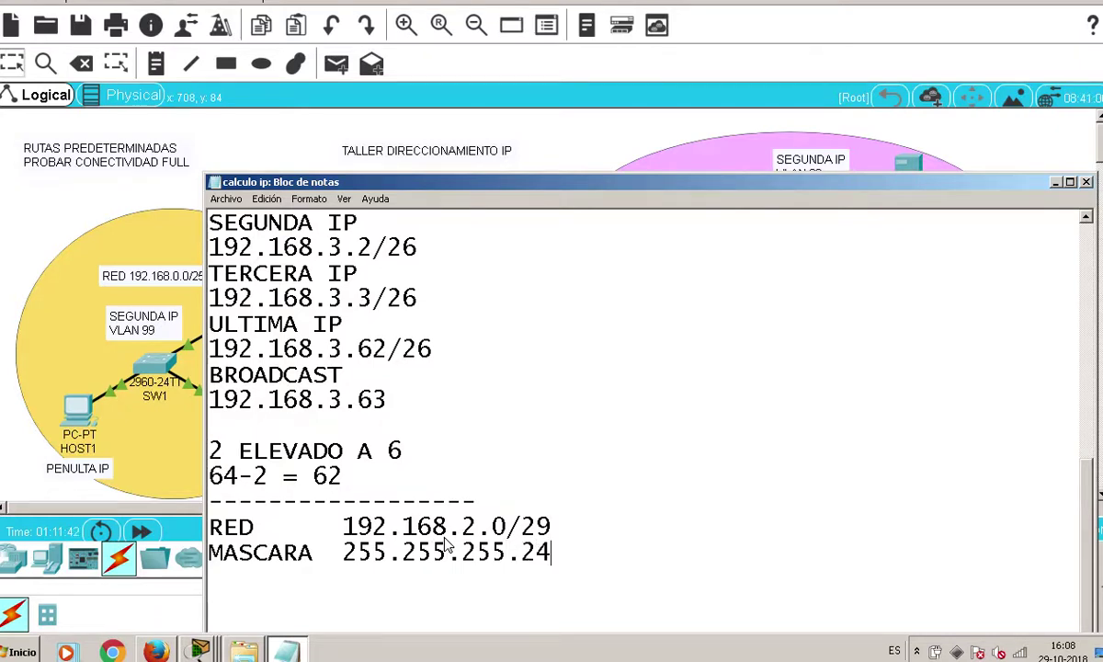
{"action": "key", "text": "Return"}
Leave a blank line and begin typing the PRIMERA heading below the mask
{"action": "scroll", "coordinate": [440, 536], "scroll_direction": "up", "scroll_amount": 4}
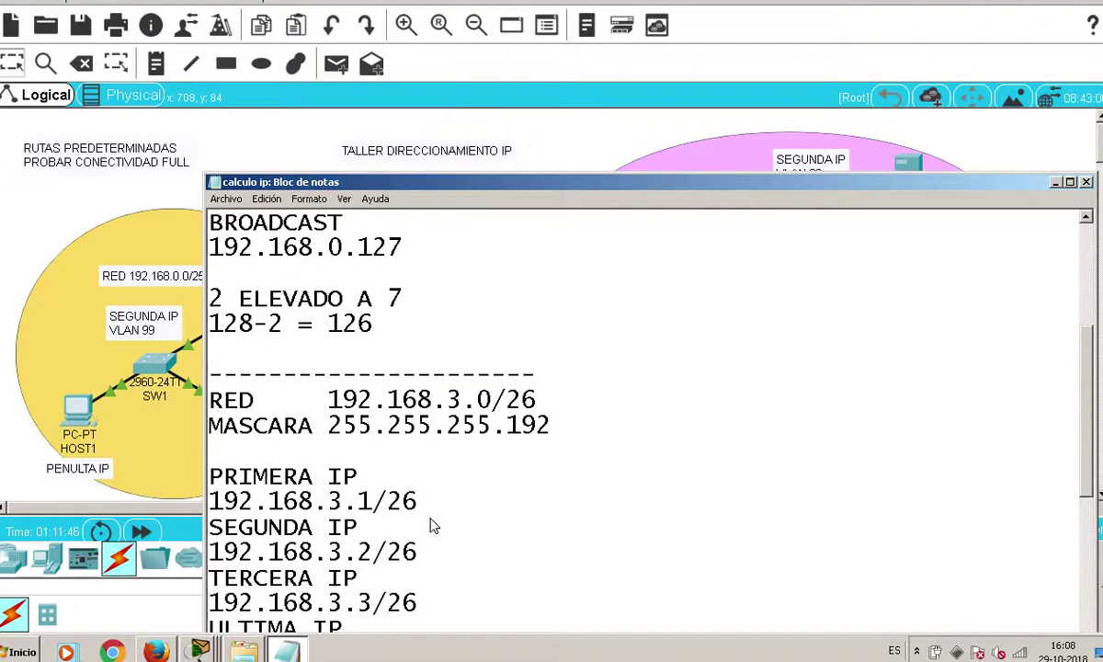
{"action": "scroll", "coordinate": [434, 524], "scroll_direction": "down", "scroll_amount": 1}
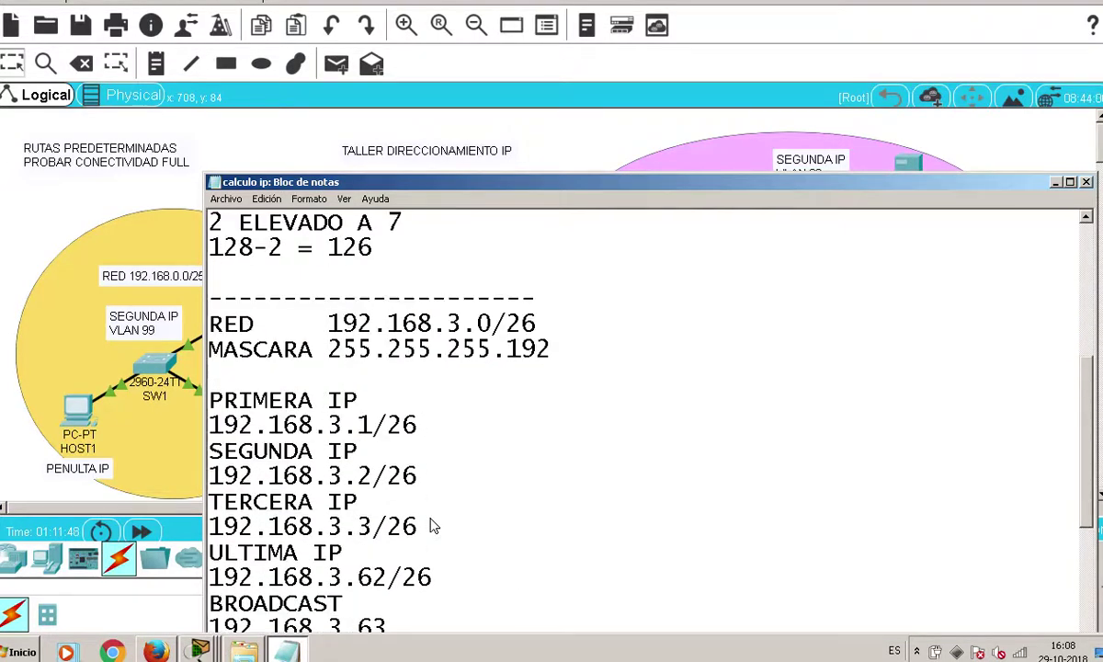
{"action": "scroll", "coordinate": [432, 524], "scroll_direction": "down", "scroll_amount": 4}
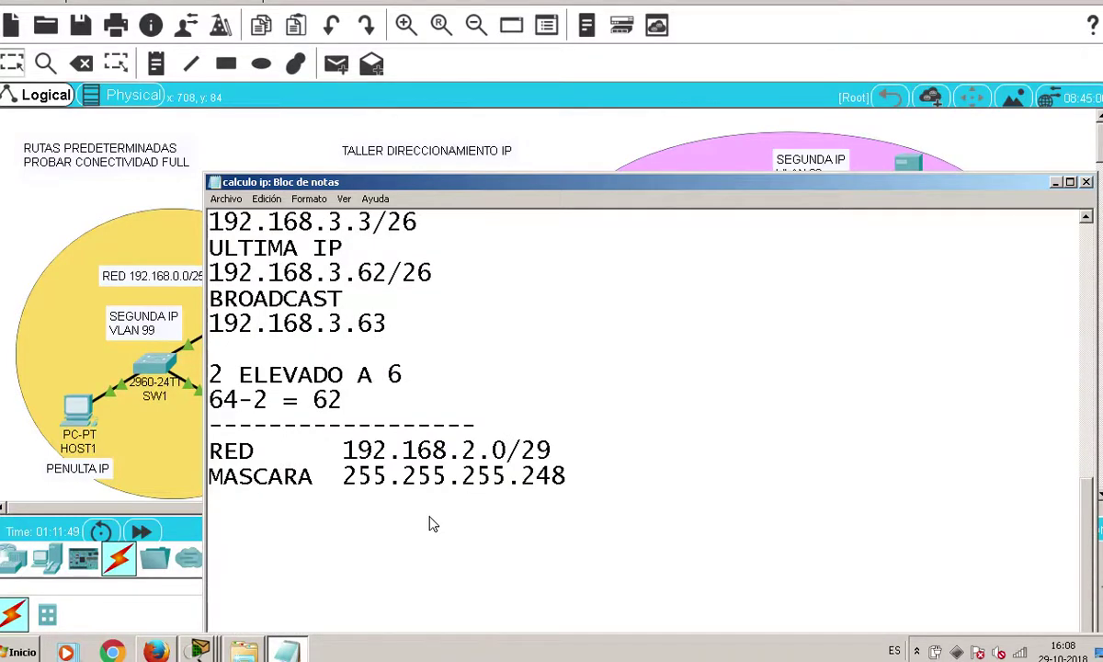
{"action": "key", "text": "Return"}
{"action": "type", "text": "PRIMEA"}
{"action": "key", "text": "BackSpace"}
Complete the heading as PRIMERA IP and add the line 2 ELEVADO A 3
{"action": "type", "text": "RA"}
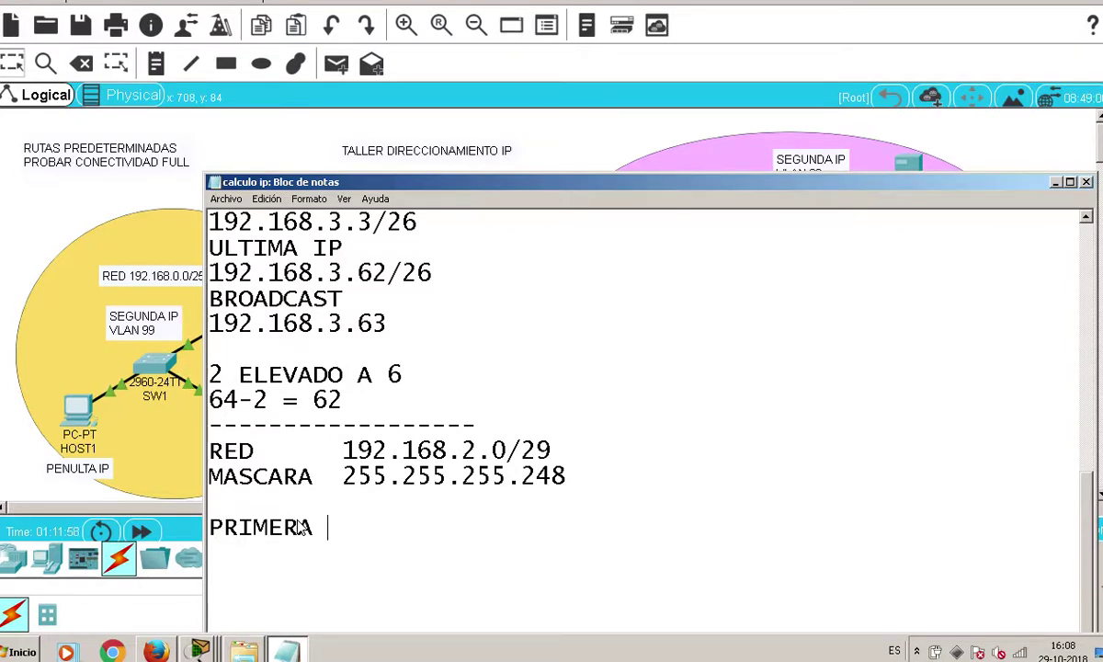
{"action": "type", "text": " IP"}
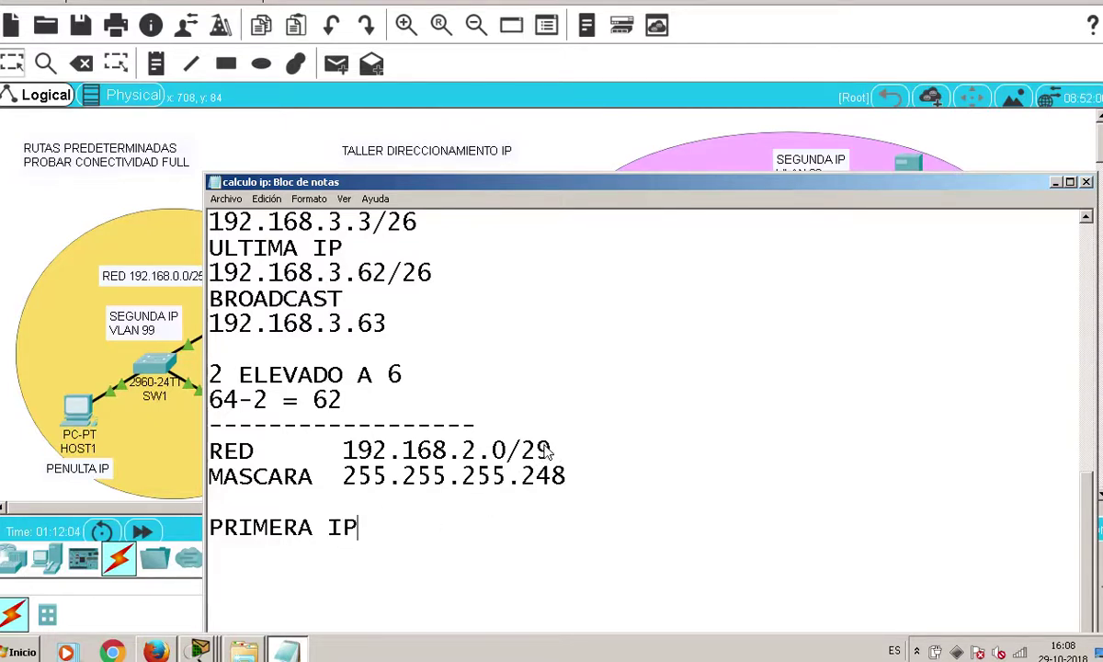
{"action": "scroll", "coordinate": [517, 462], "scroll_direction": "down", "scroll_amount": 1}
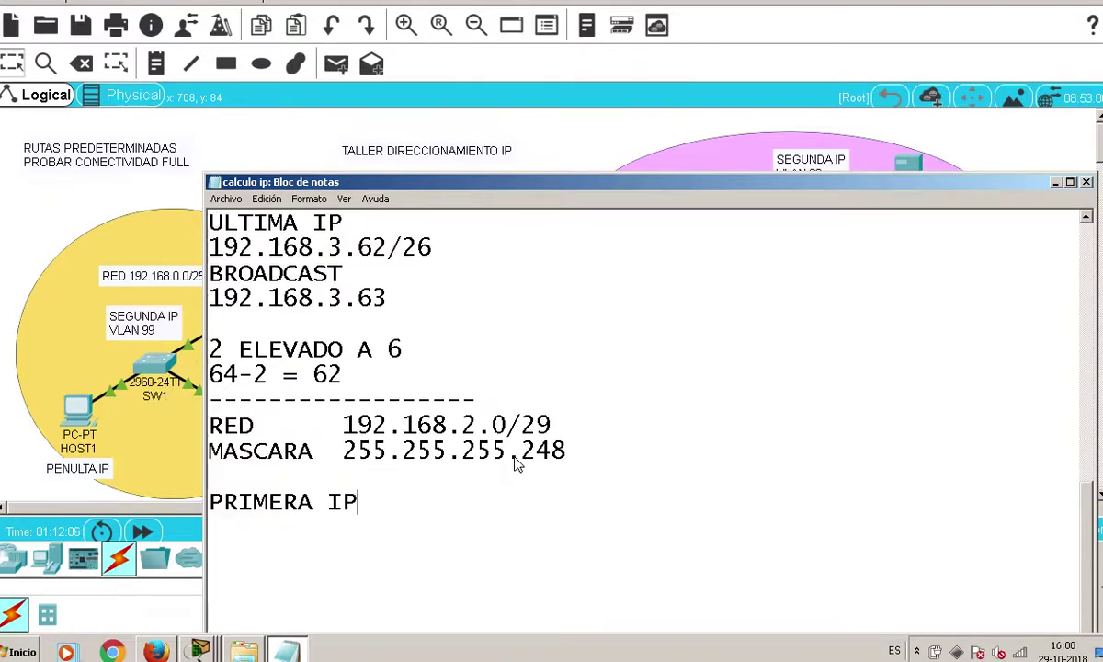
{"action": "key", "text": "Return"}
{"action": "type", "text": "2 ELEVADO"}
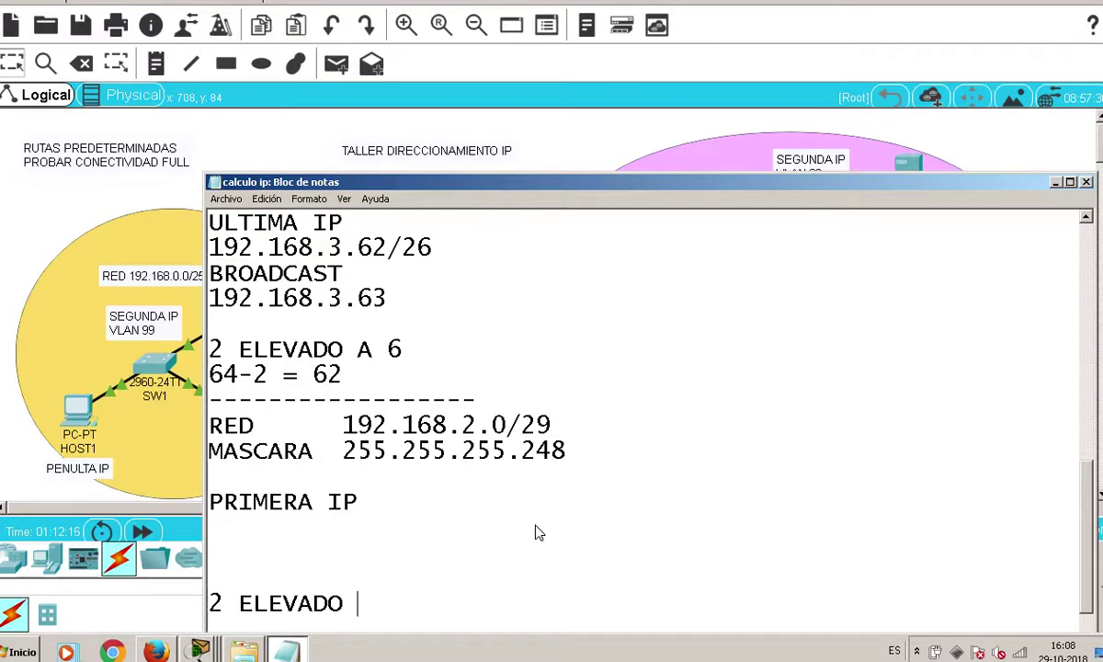
{"action": "type", "text": "A 3"}
{"action": "scroll", "coordinate": [519, 533], "scroll_direction": "up", "scroll_amount": 8}
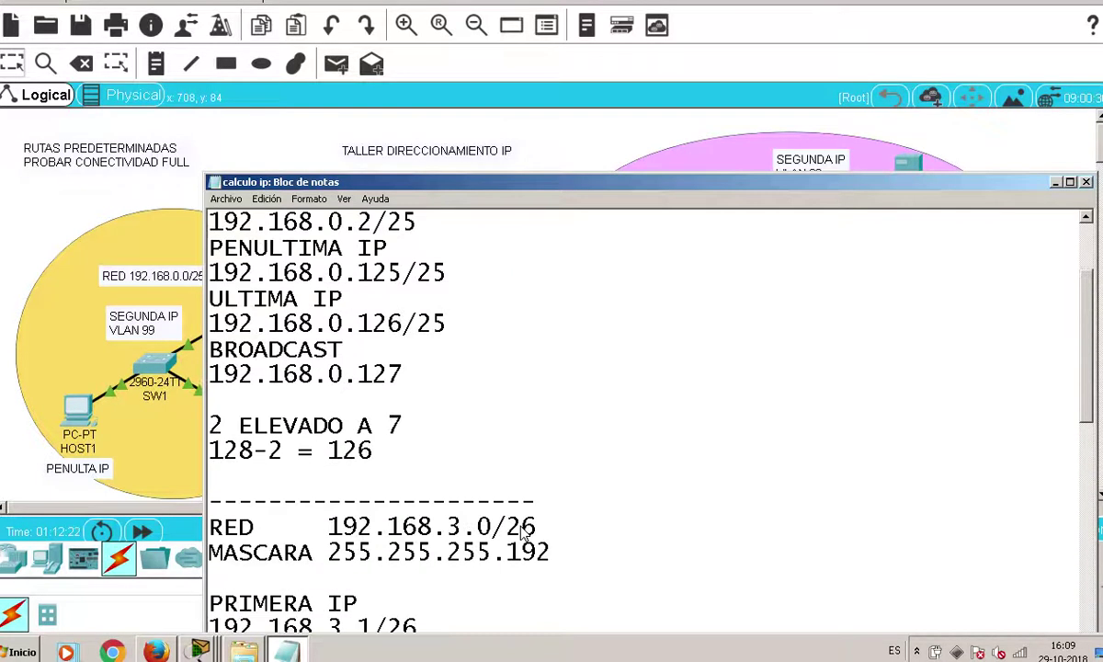
{"action": "scroll", "coordinate": [520, 533], "scroll_direction": "down", "scroll_amount": 9}
Add the host calculation line 8-2 = 6 below it
{"action": "key", "text": "Return"}
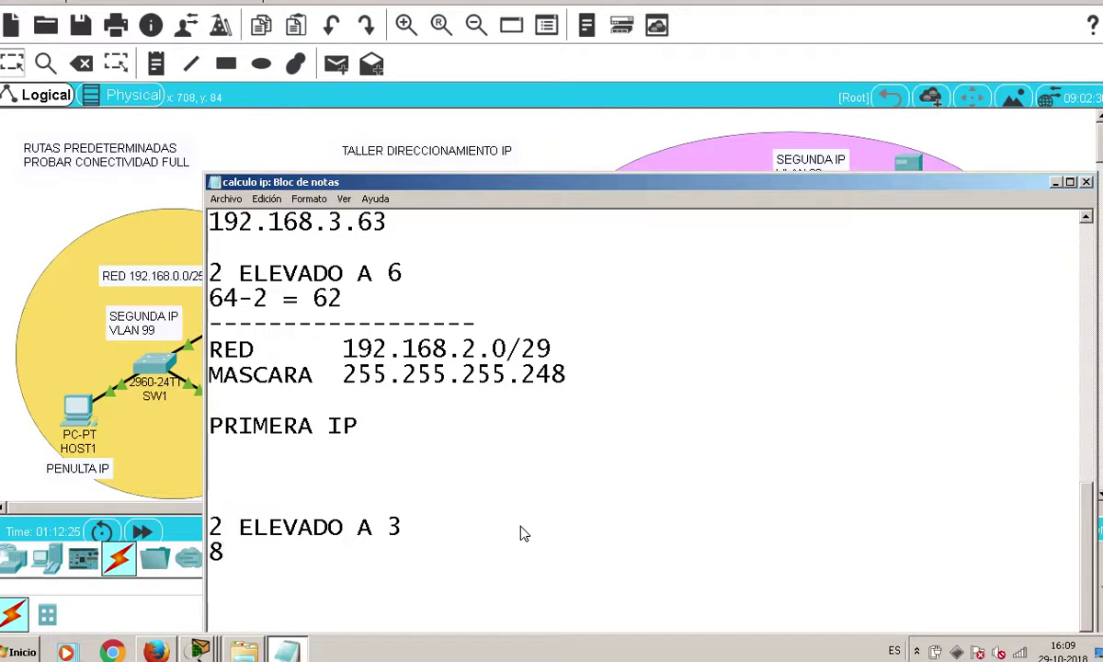
{"action": "key", "text": "BackSpace"}
{"action": "type", "text": "-2 = 6"}
{"action": "scroll", "coordinate": [521, 531], "scroll_direction": "up", "scroll_amount": 3}
{"action": "scroll", "coordinate": [547, 532], "scroll_direction": "down", "scroll_amount": 4}
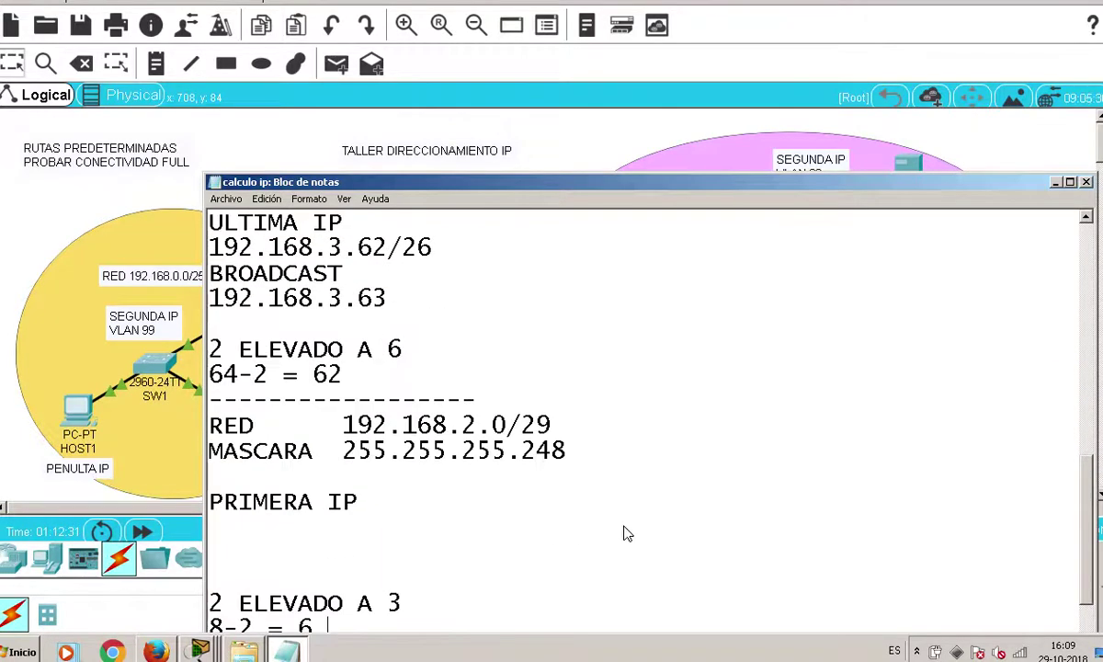
{"action": "scroll", "coordinate": [445, 454], "scroll_direction": "up", "scroll_amount": 4}
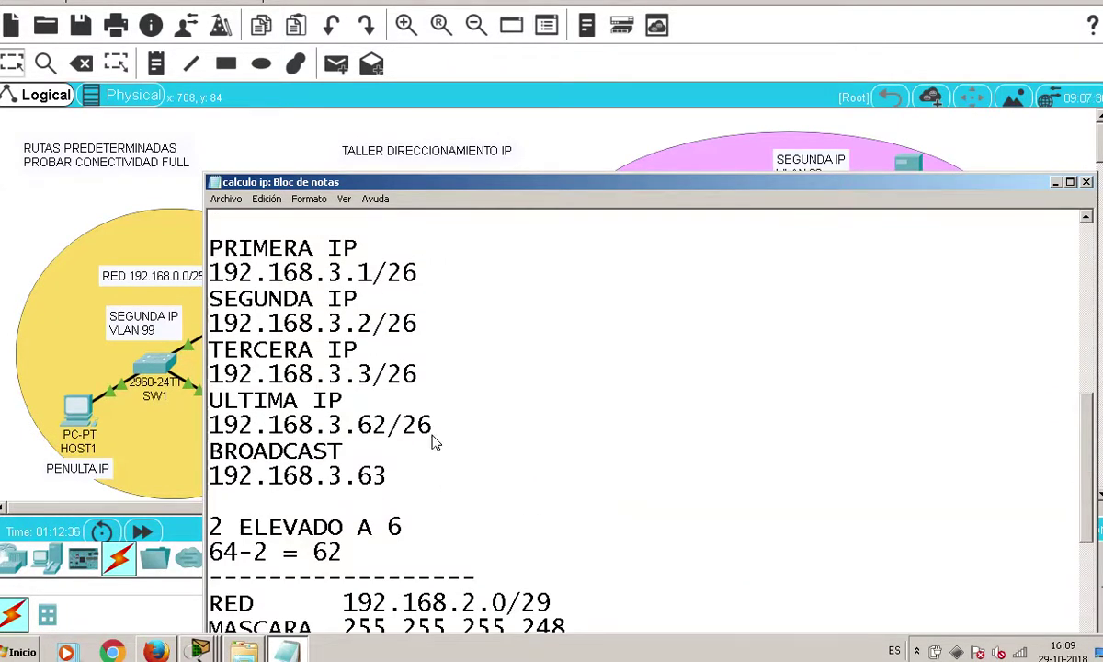
{"action": "scroll", "coordinate": [437, 446], "scroll_direction": "down", "scroll_amount": 4}
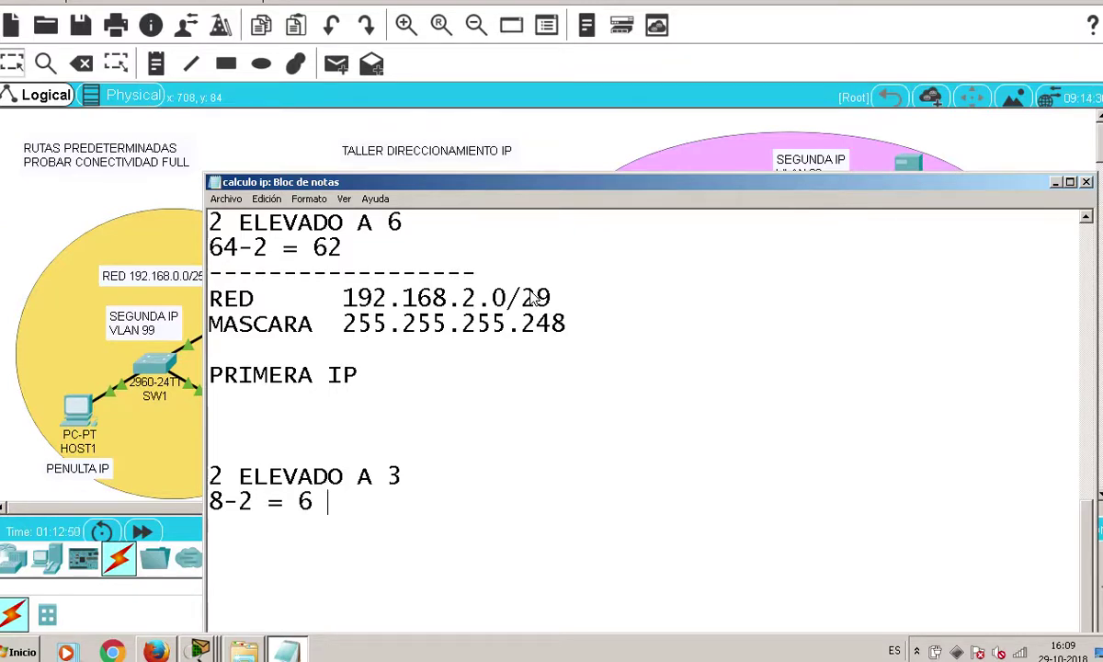
Write the first IP 192.168.2.1/29 under PRIMERA IP
{"action": "left_click", "coordinate": [273, 404]}
{"action": "type", "text": "192.168"}
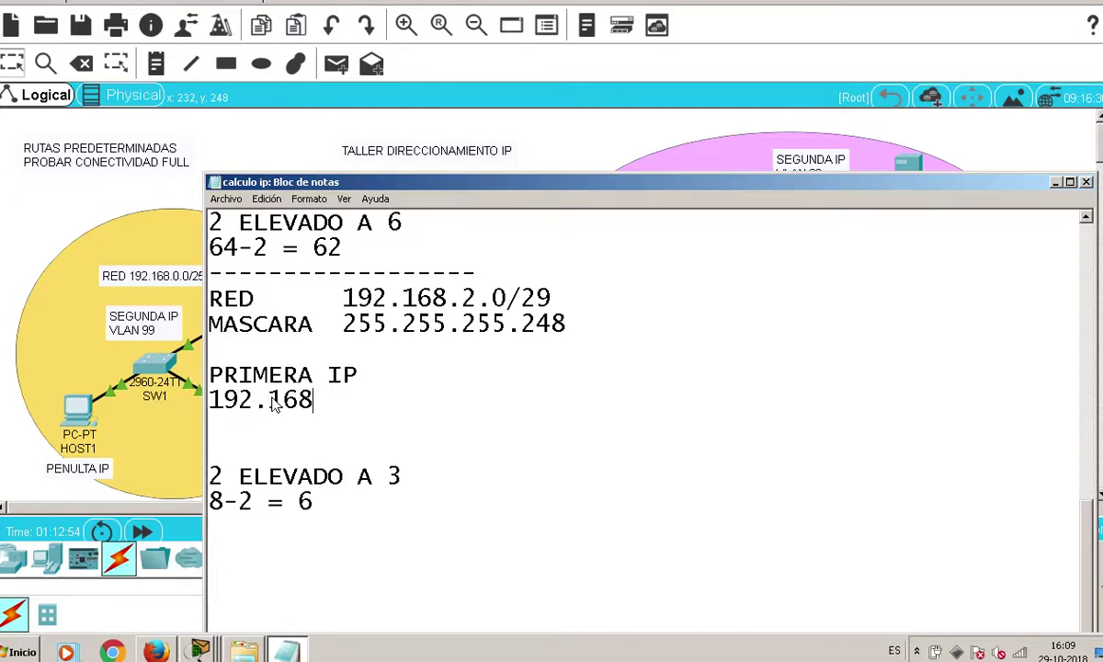
{"action": "type", "text": ".2."}
{"action": "left_click_drag", "start_coordinate": [632, 194], "coordinate": [632, 337]}
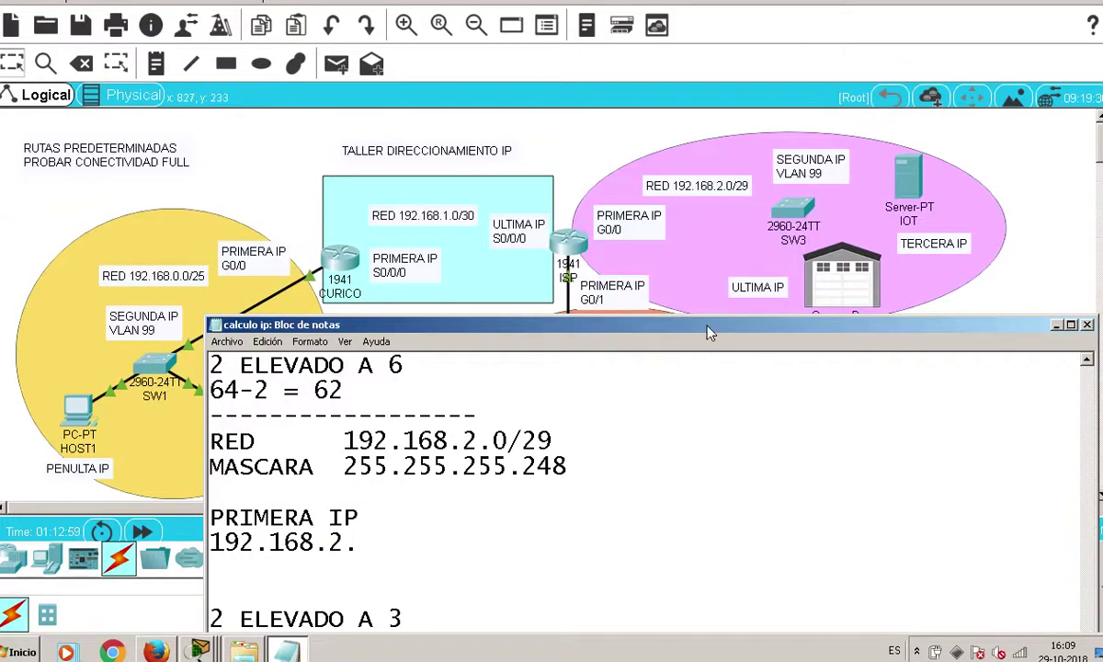
{"action": "left_click_drag", "start_coordinate": [670, 156], "coordinate": [674, 158]}
{"action": "type", "text": "1"}
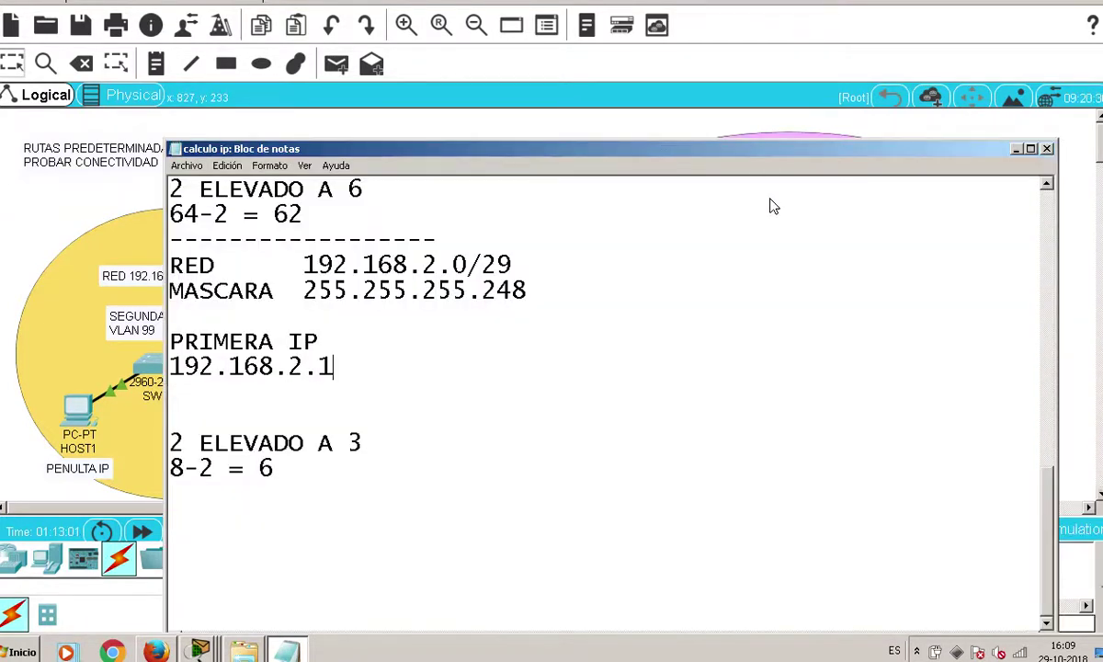
{"action": "type", "text": "/29"}
{"action": "key", "text": "Return"}
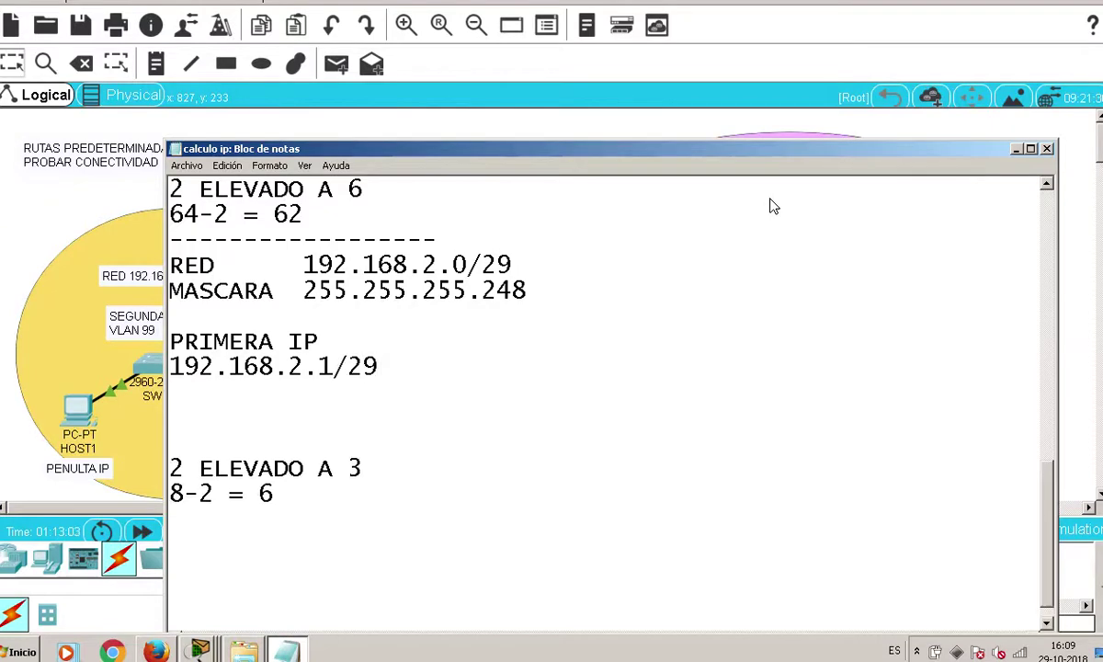
Add a SEGUNDA IP heading with an address line beneath it
{"action": "left_click_drag", "start_coordinate": [761, 144], "coordinate": [783, 339]}
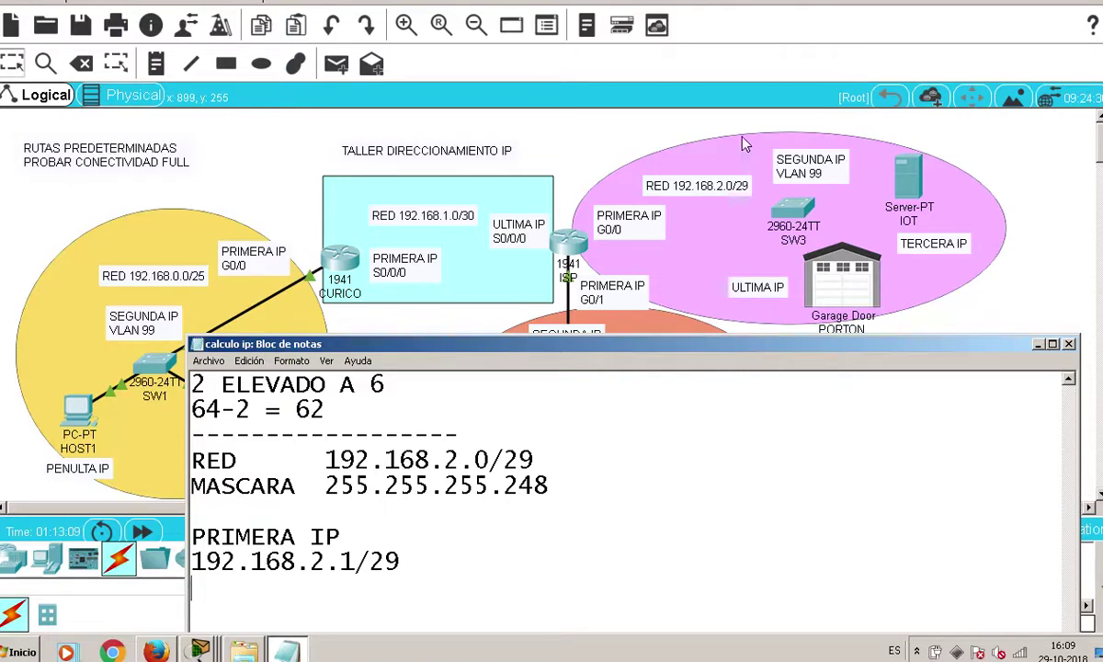
{"action": "left_click_drag", "start_coordinate": [747, 347], "coordinate": [750, 160]}
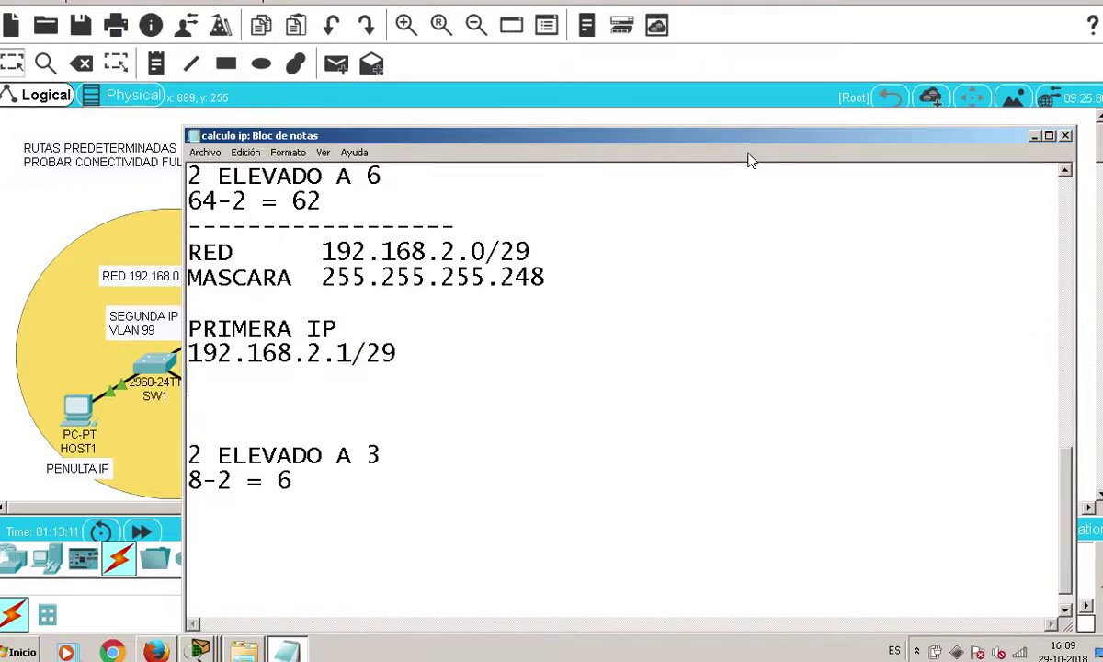
{"action": "type", "text": "segunda"}
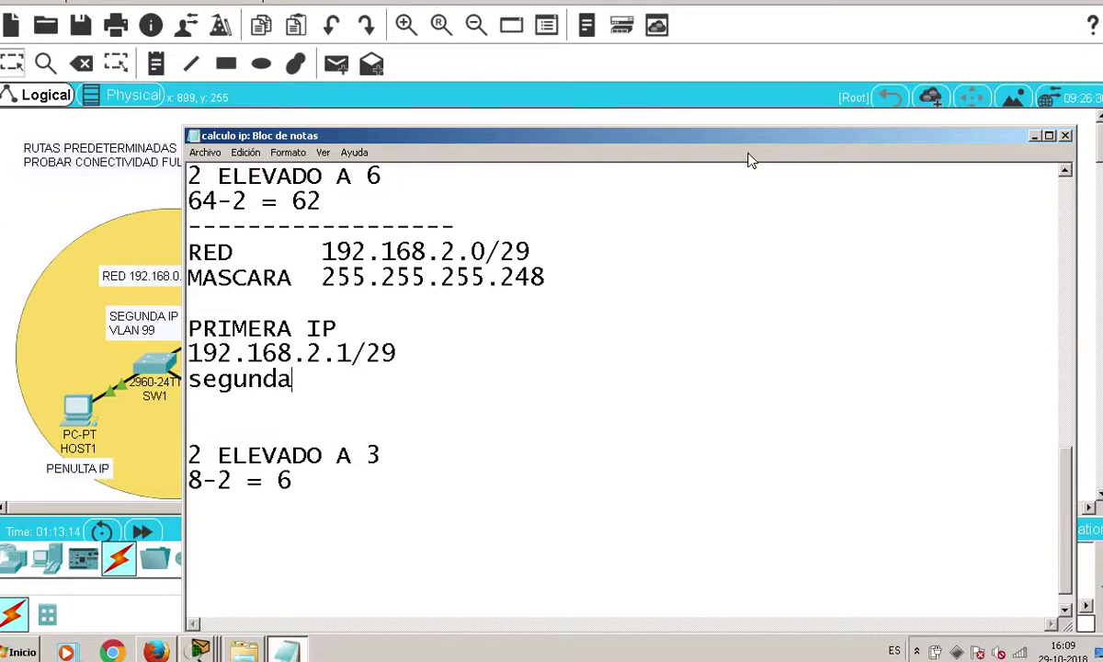
{"action": "key", "text": "BackSpace"}
{"action": "key", "text": "BackSpace"}
{"action": "key", "text": "BackSpace"}
{"action": "key", "text": "BackSpace"}
{"action": "key", "text": "BackSpace"}
{"action": "key", "text": "BackSpace"}
{"action": "key", "text": "BackSpace"}
{"action": "type", "text": "S"}
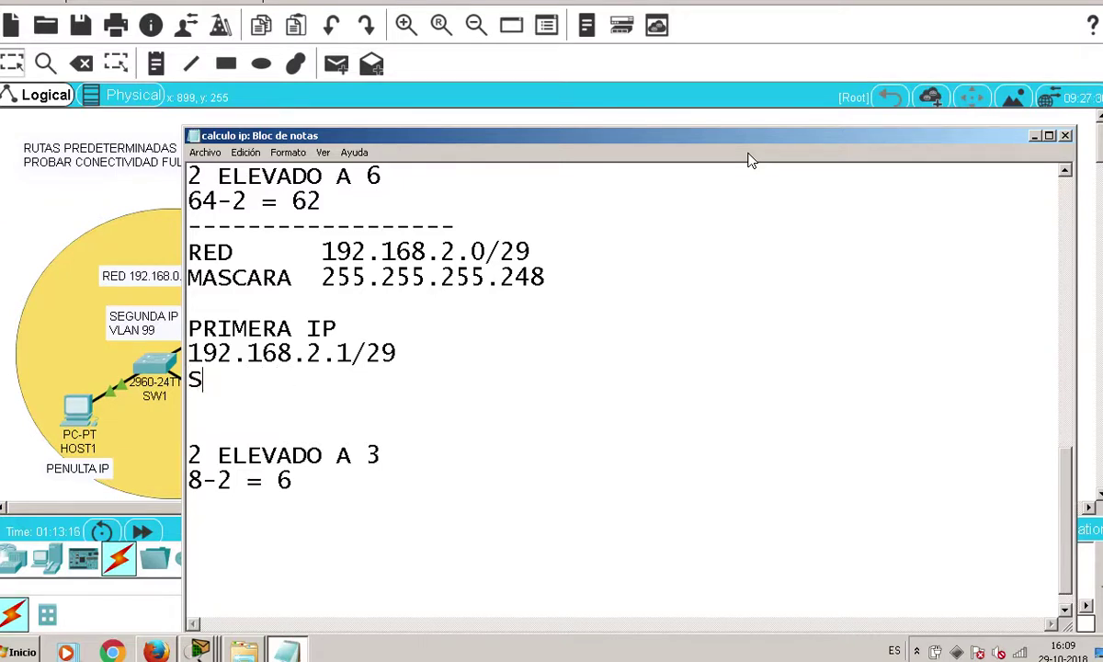
{"action": "type", "text": "EGUNDA IP"}
{"action": "key", "text": "Return"}
{"action": "type", "text": "192.16"}
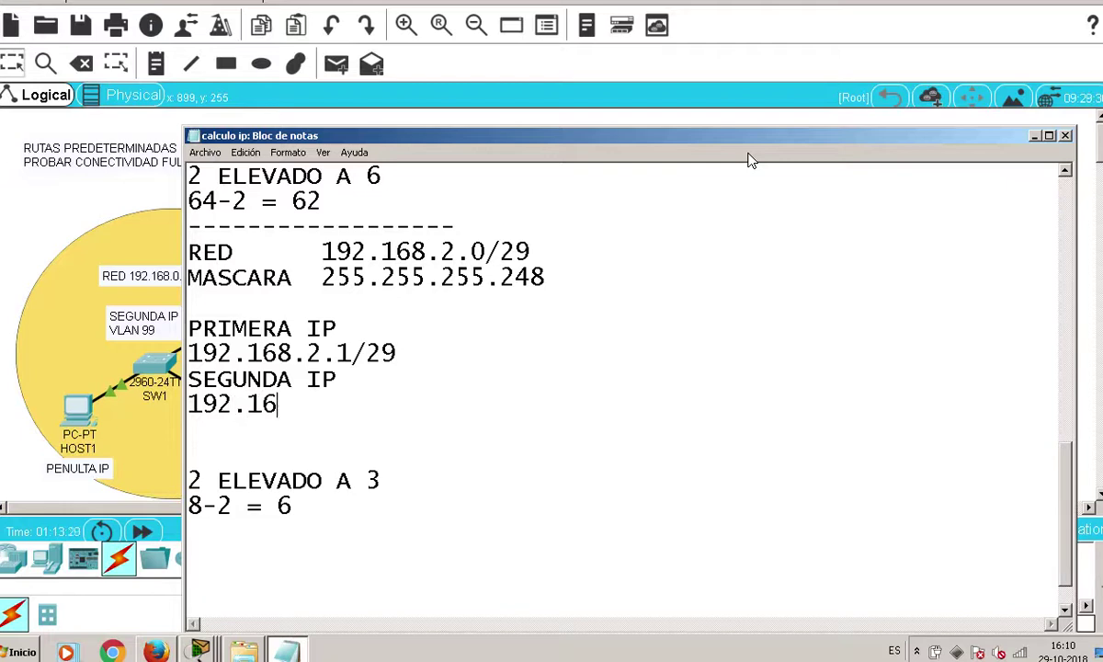
{"action": "type", "text": "8.2.1/29"}
{"action": "key", "text": "Return"}
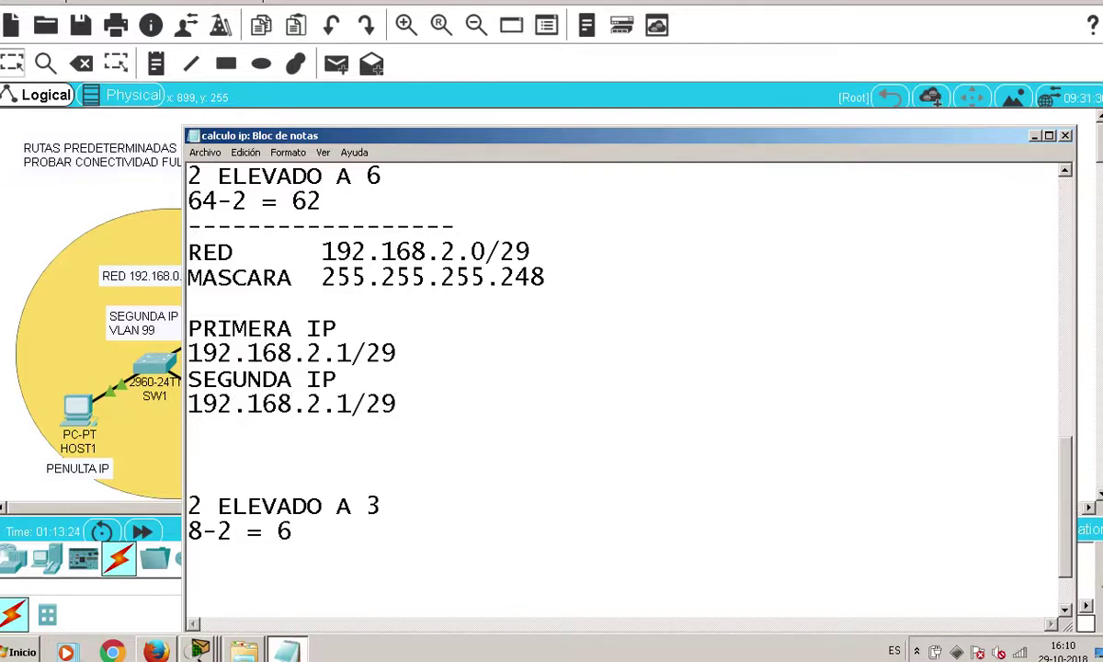
Correct the second address to 192.168.2.2/29
{"action": "left_click", "coordinate": [353, 407]}
{"action": "type", "text": "2"}
{"action": "key", "text": "BackSpace"}
{"action": "key", "text": "BackSpace"}
{"action": "type", "text": "2"}
{"action": "left_click_drag", "start_coordinate": [512, 142], "coordinate": [604, 457]}
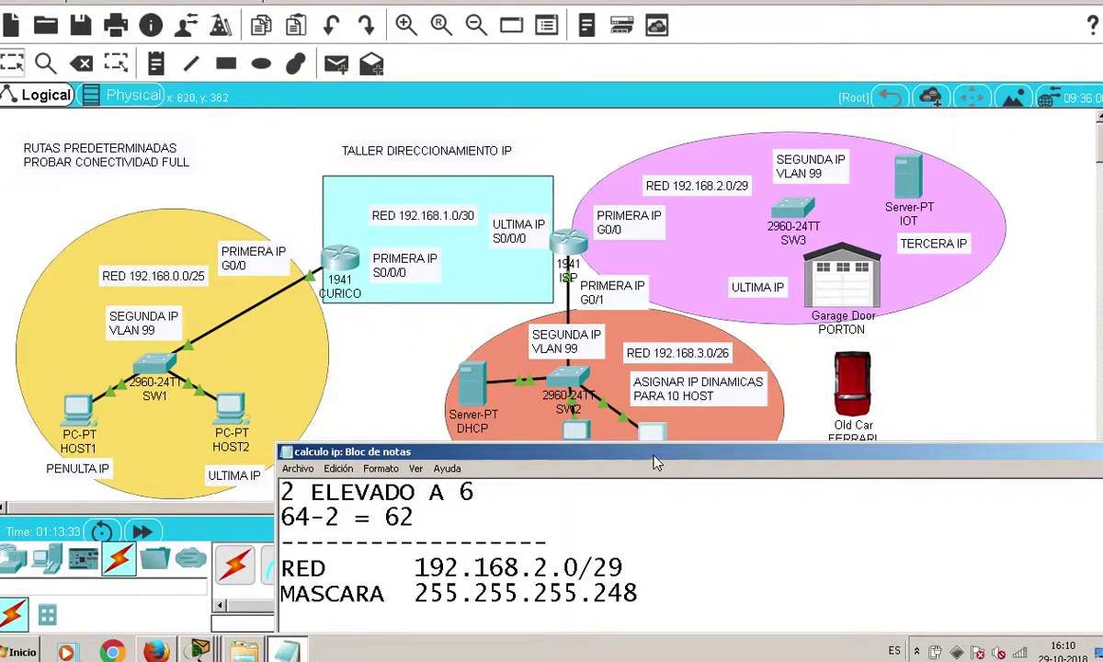
{"action": "left_click_drag", "start_coordinate": [652, 451], "coordinate": [598, 175]}
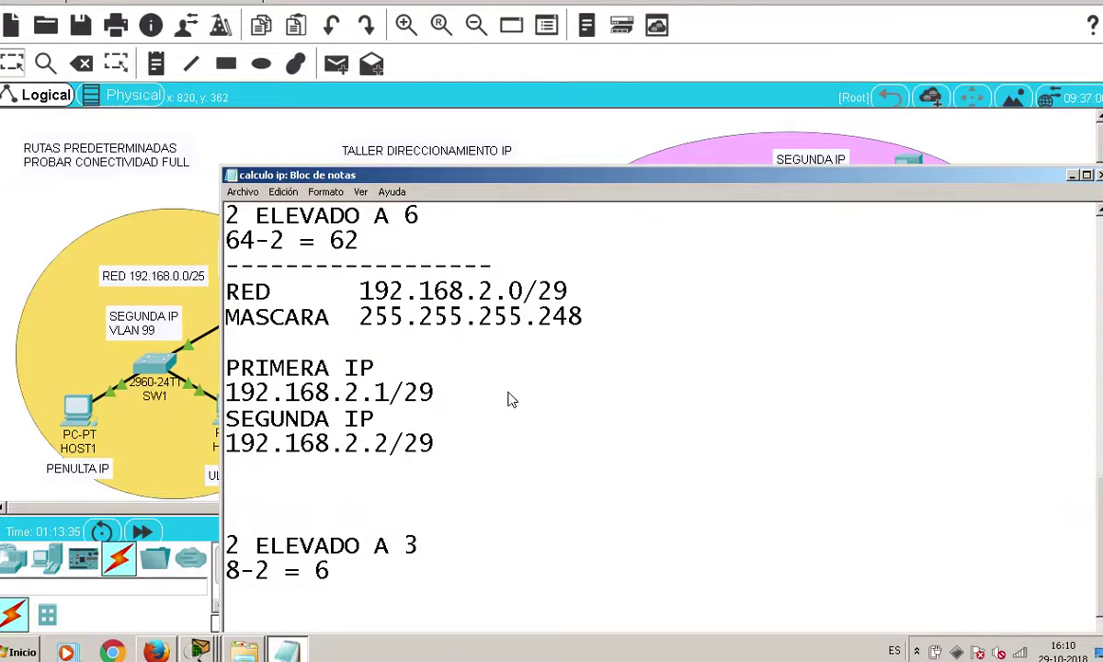
{"action": "left_click", "coordinate": [487, 446]}
{"action": "key", "text": "Return"}
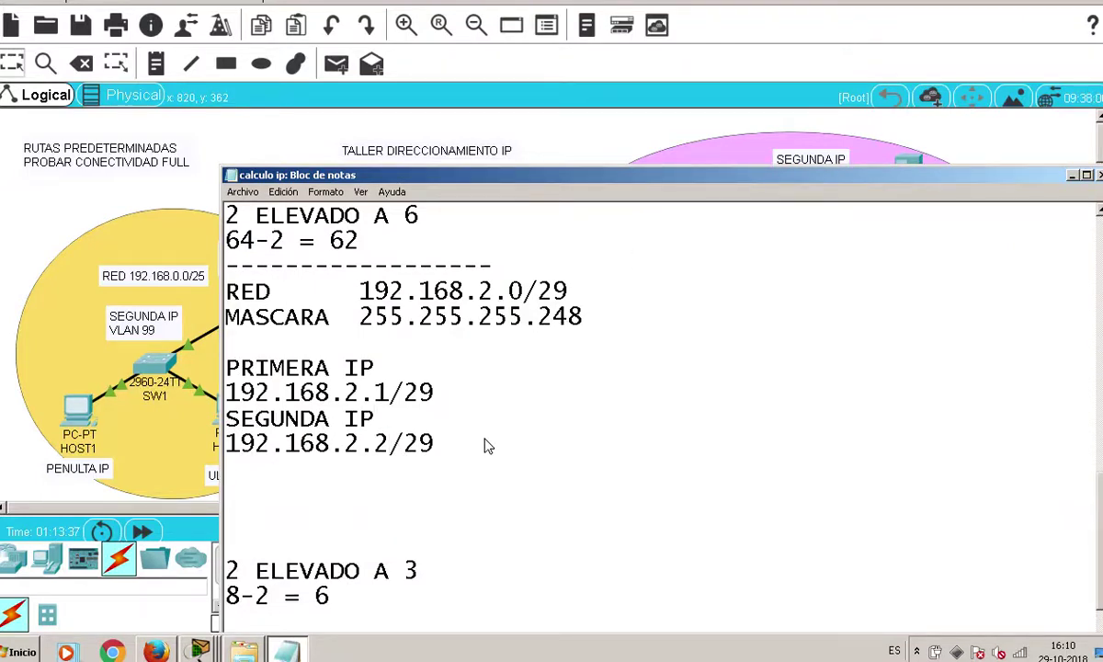
Add a TERCERA IP heading with 192.168.2.3/29
{"action": "type", "text": "TERCERA IP"}
{"action": "key", "text": "Return"}
{"action": "type", "text": "192.168"}
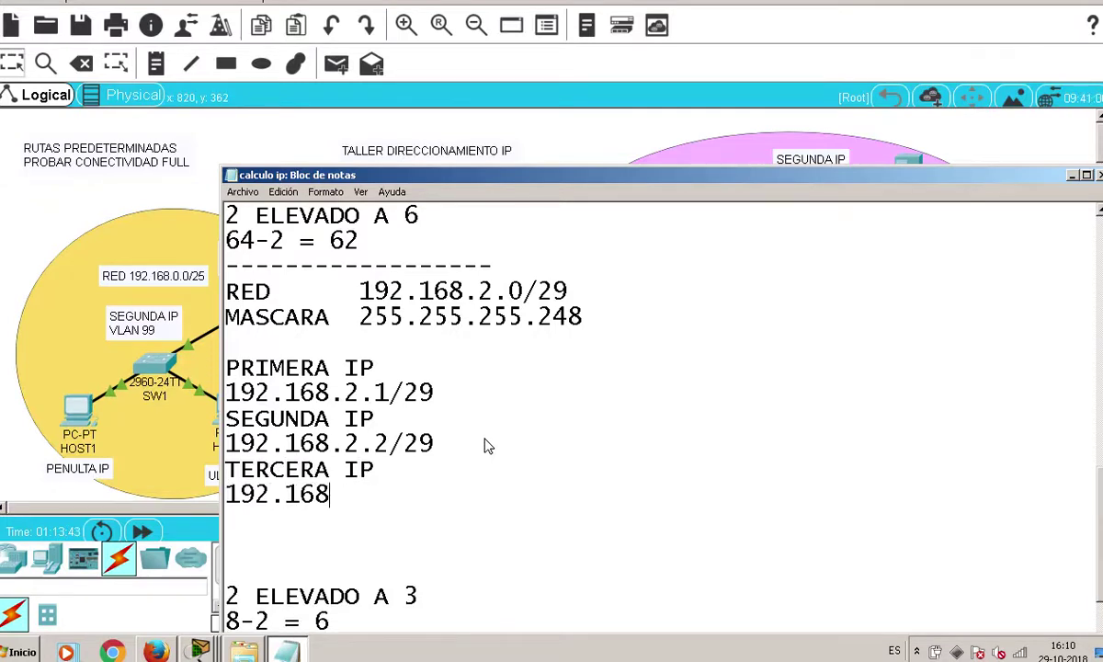
{"action": "type", "text": ".2.3/29"}
{"action": "key", "text": "Return"}
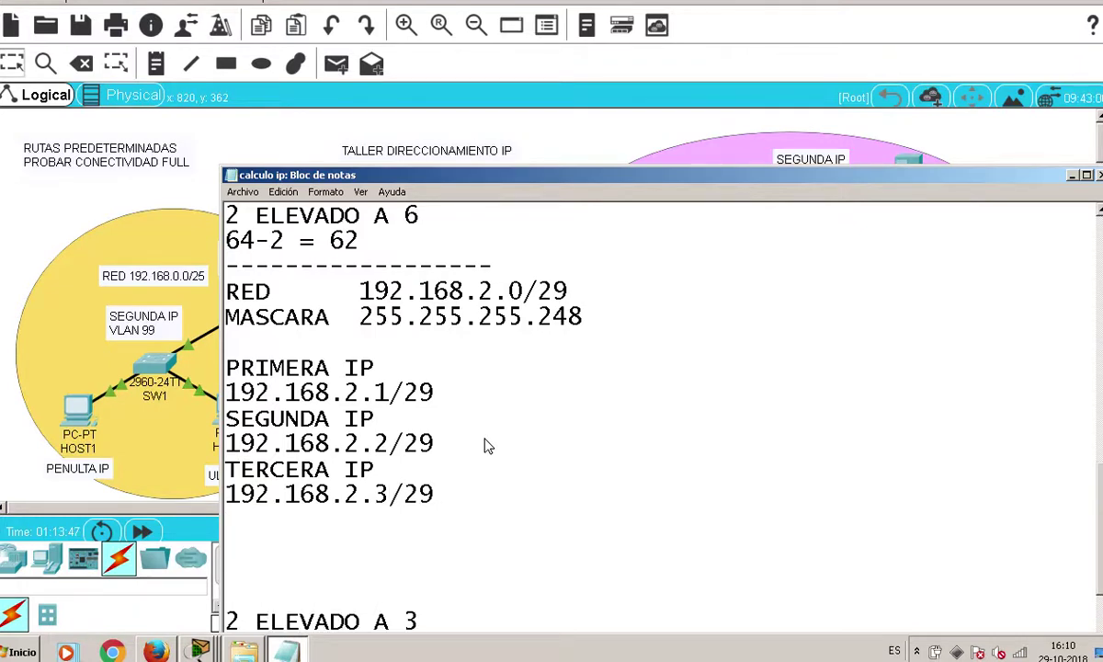
Add an ULTIMA IP heading with 192.168.2.6/29
{"action": "type", "text": "Y"}
{"action": "key", "text": "BackSpace"}
{"action": "type", "text": "ULTIMA "}
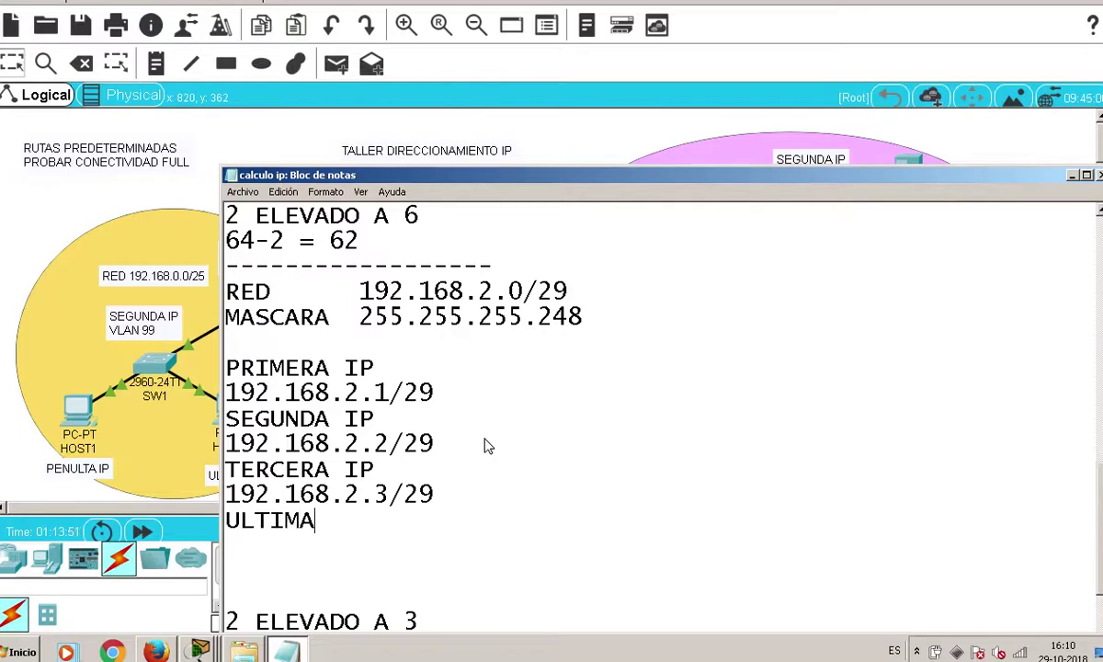
{"action": "type", "text": "IP"}
{"action": "key", "text": "Return"}
{"action": "type", "text": "192"}
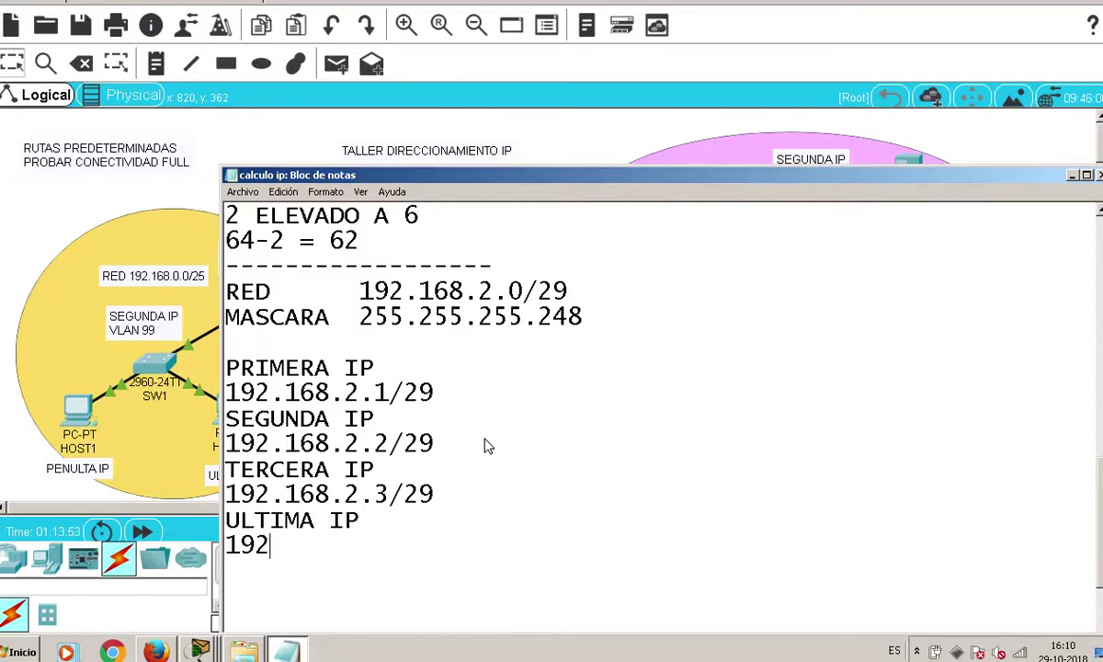
{"action": "type", "text": ".168.2."}
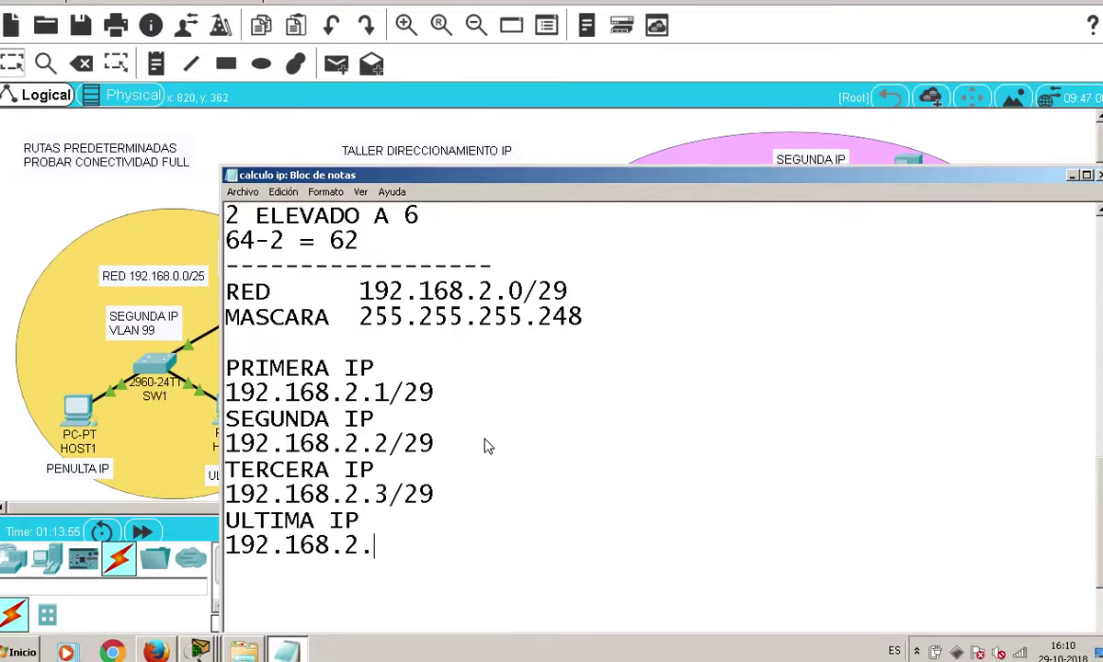
{"action": "type", "text": "6/29"}
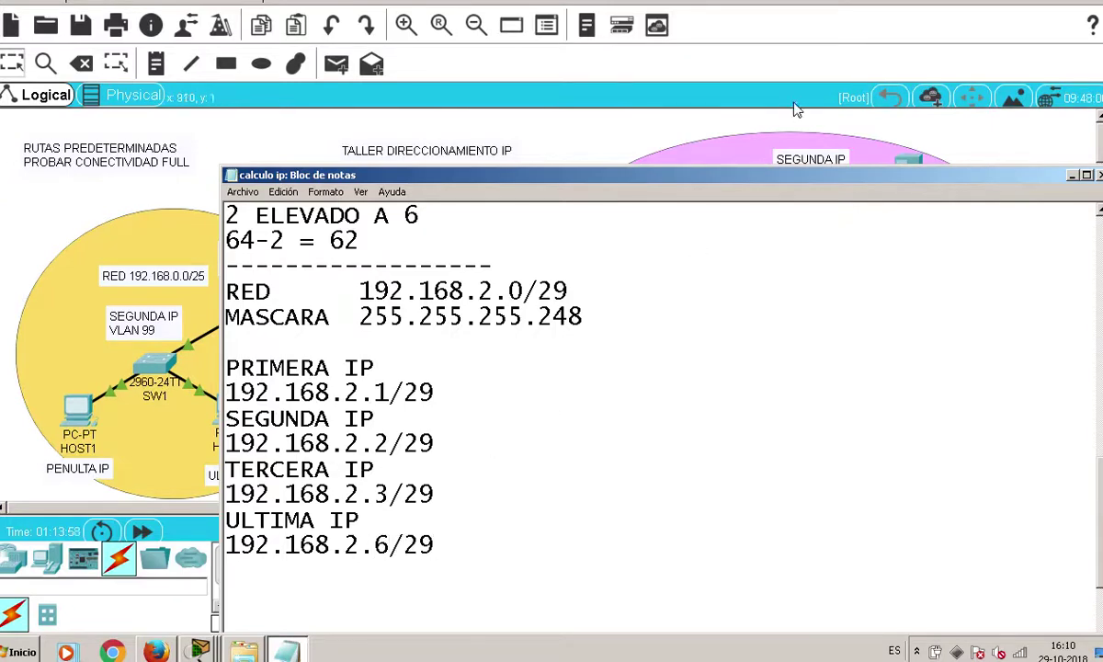
Add a BROADCAST heading with the address 192.168.2.7
{"action": "left_click_drag", "start_coordinate": [741, 174], "coordinate": [715, 447]}
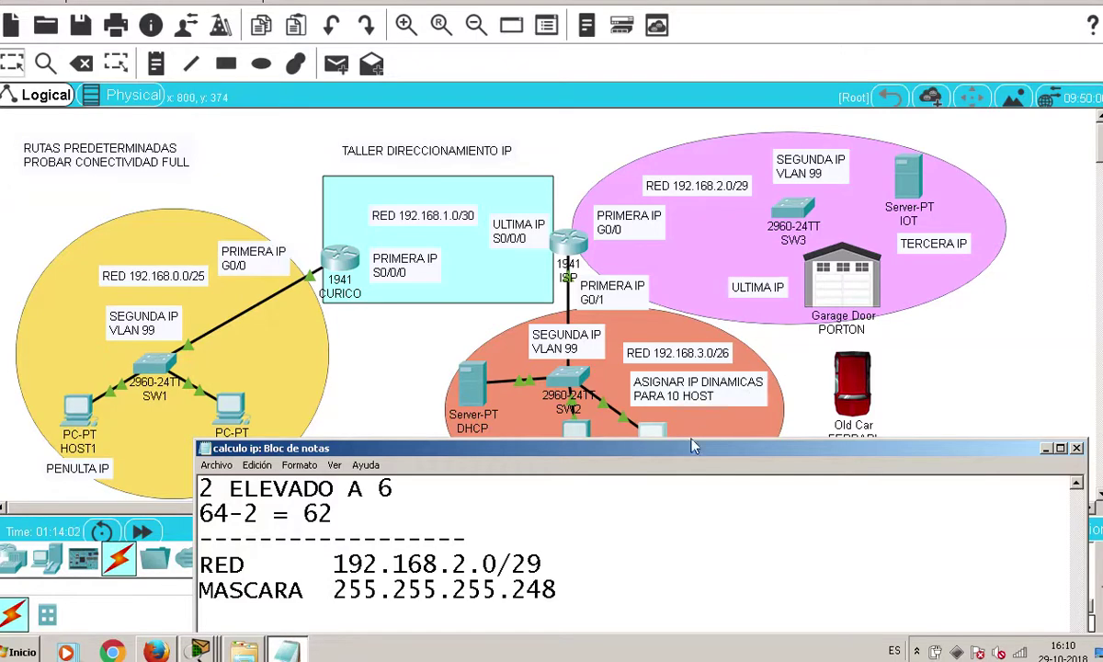
{"action": "left_click_drag", "start_coordinate": [684, 453], "coordinate": [620, 156]}
{"action": "key", "text": "Return"}
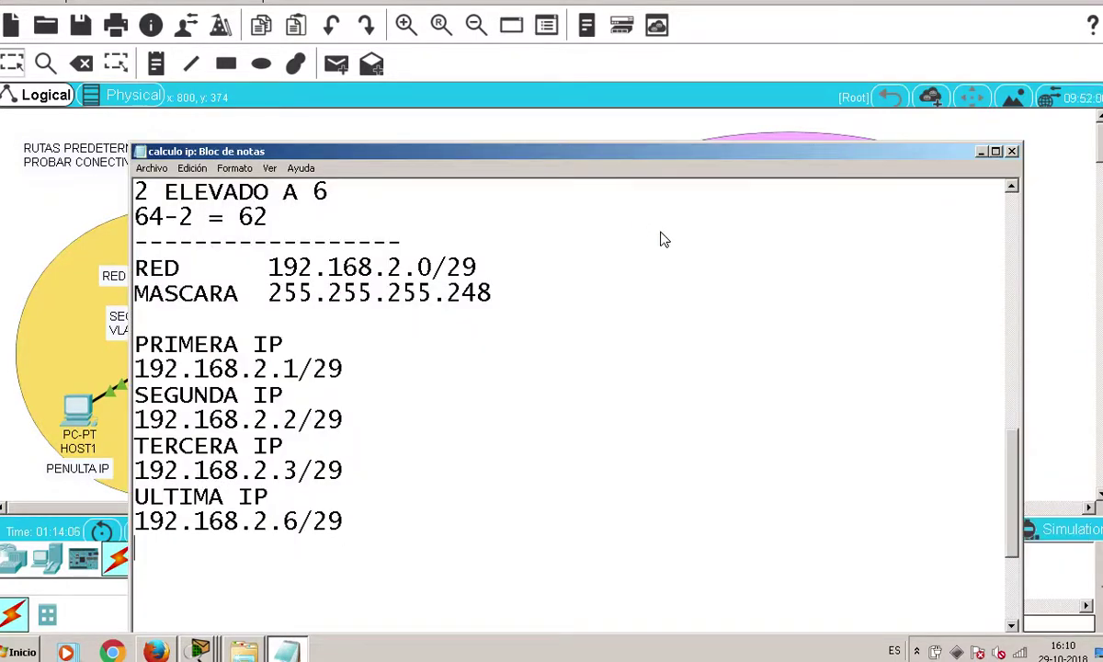
{"action": "type", "text": "BROADCAST"}
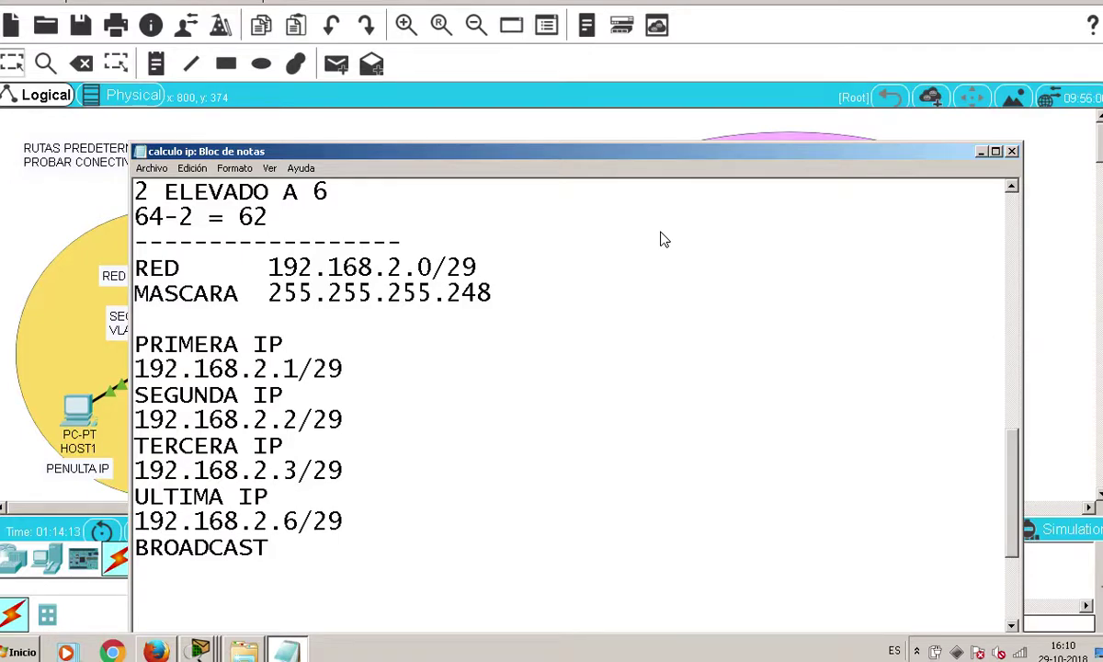
{"action": "scroll", "coordinate": [648, 269], "scroll_direction": "up", "scroll_amount": 2}
{"action": "scroll", "coordinate": [648, 269], "scroll_direction": "down", "scroll_amount": 2}
{"action": "scroll", "coordinate": [648, 278], "scroll_direction": "up", "scroll_amount": 2}
{"action": "scroll", "coordinate": [652, 277], "scroll_direction": "down", "scroll_amount": 3}
{"action": "key", "text": "Return"}
{"action": "type", "text": "192.168"}
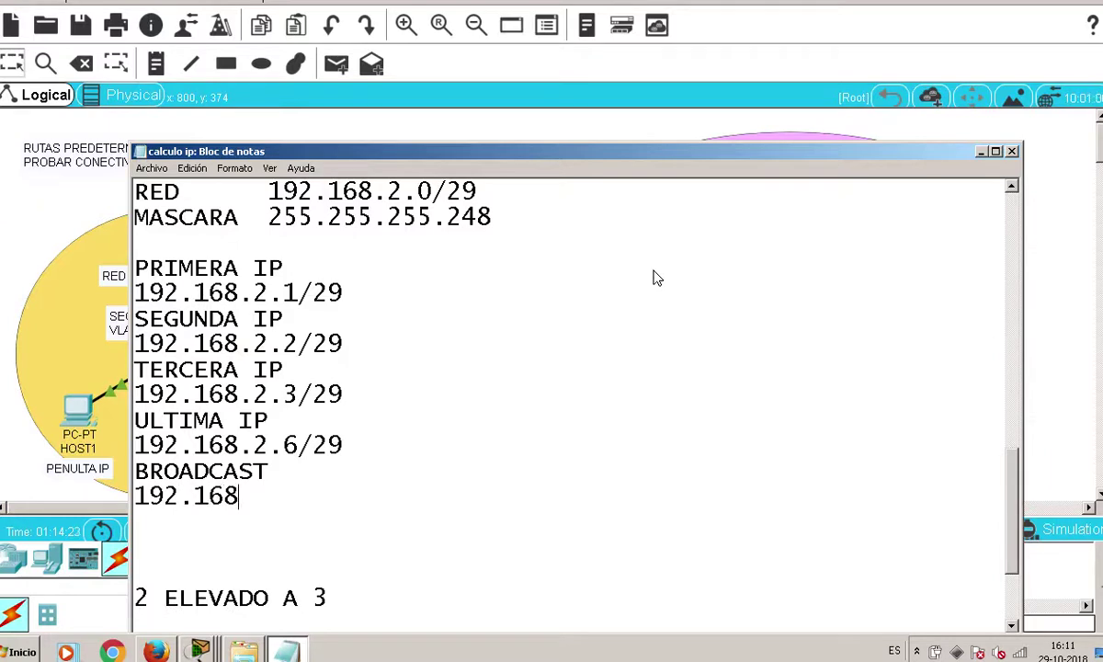
{"action": "type", "text": ".2.7"}
Remove the extra blank line and save the notes with Archivo > Guardar
{"action": "key", "text": "BackSpace"}
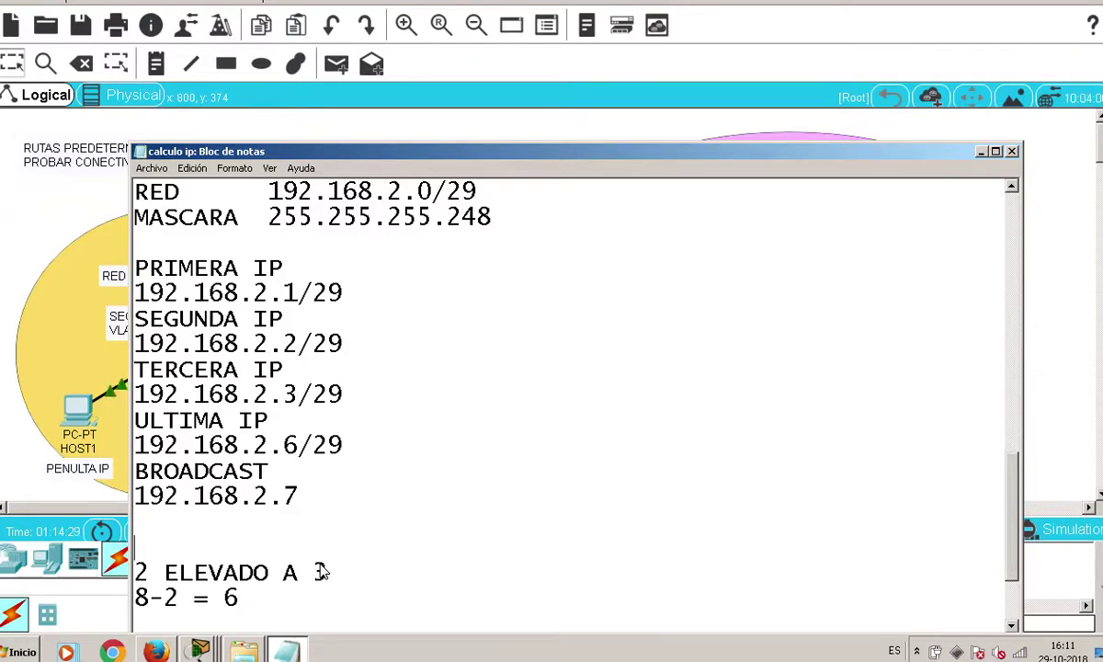
{"action": "scroll", "coordinate": [332, 562], "scroll_direction": "up", "scroll_amount": 1}
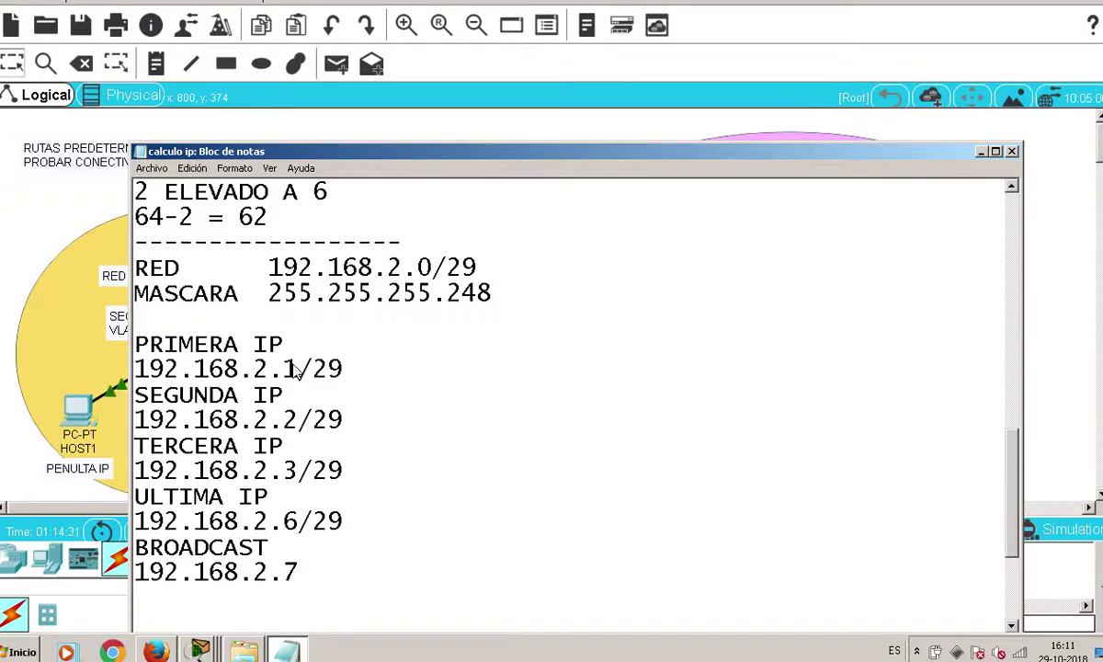
{"action": "scroll", "coordinate": [384, 296], "scroll_direction": "down", "scroll_amount": 2}
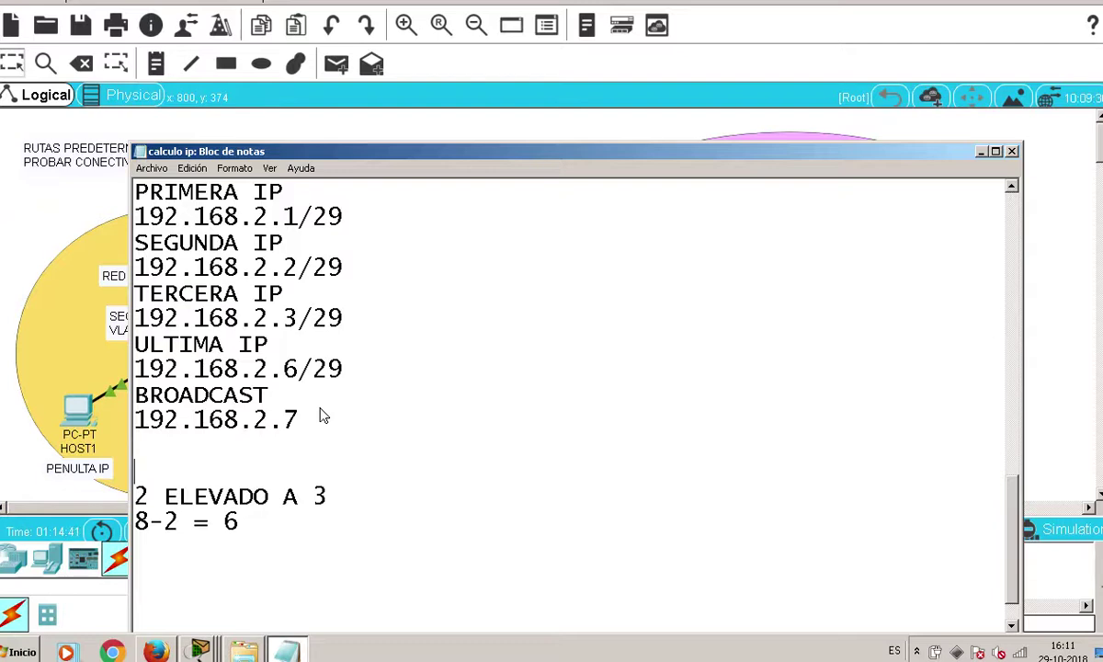
{"action": "left_click", "coordinate": [152, 168]}
{"action": "left_click", "coordinate": [166, 215]}
{"action": "left_click_drag", "start_coordinate": [340, 151], "coordinate": [645, 422]}
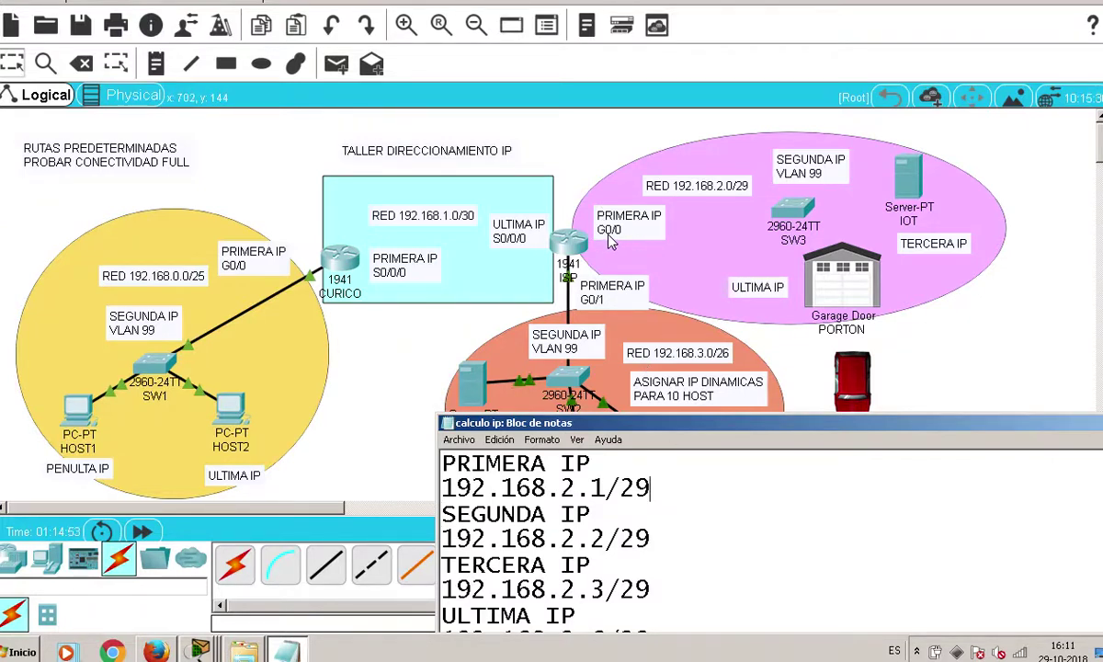
On the ISP router's CLI, enter privileged mode with enable
{"action": "left_click", "coordinate": [563, 243]}
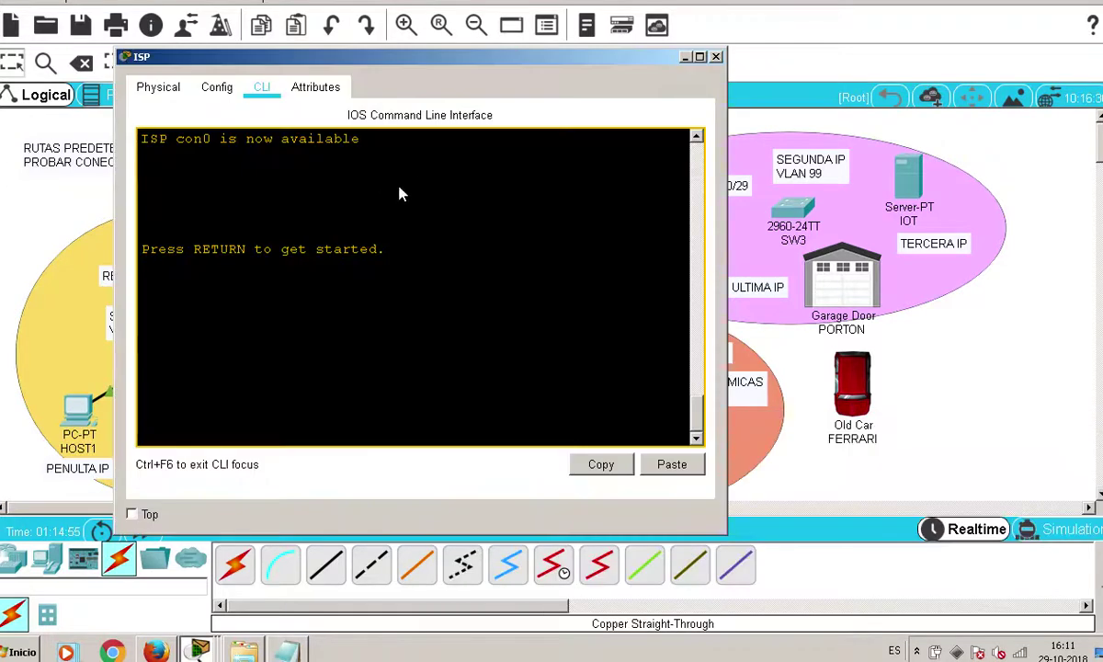
{"action": "key", "text": "Return"}
{"action": "key", "text": "Return"}
{"action": "key", "text": "Return"}
{"action": "type", "text": "E"}
{"action": "key", "text": "BackSpace"}
{"action": "type", "text": "ena"}
{"action": "key", "text": "Tab"}
{"action": "key", "text": "Return"}
{"action": "key", "text": "Return"}
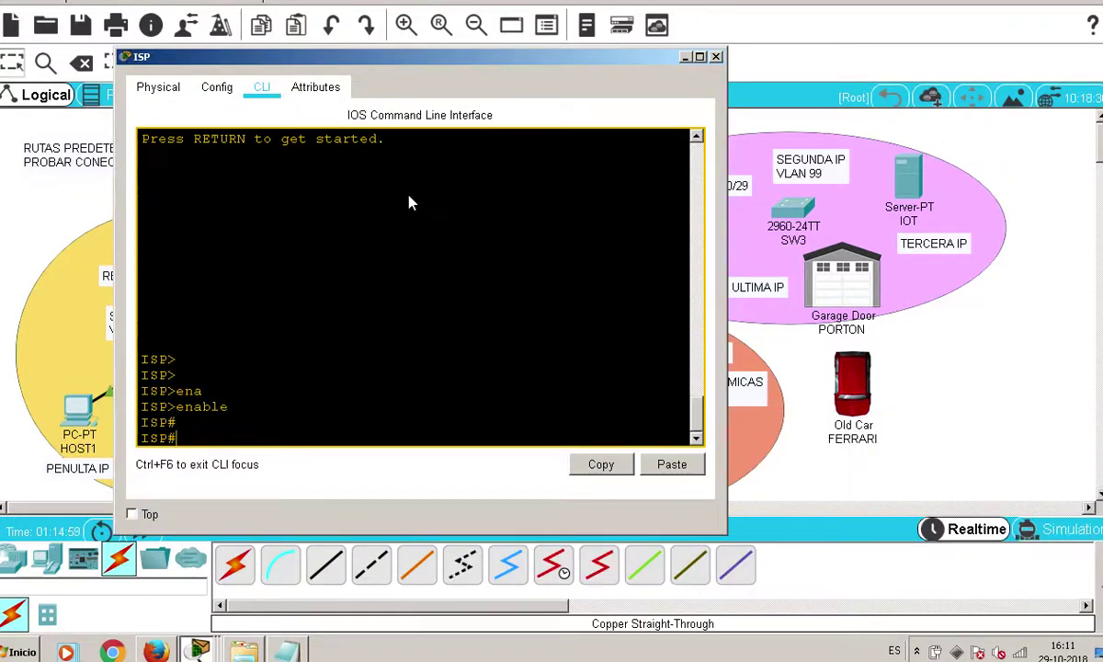
Enter global configuration mode with configure terminal
{"action": "type", "text": "cob"}
{"action": "key", "text": "Tab"}
{"action": "type", "text": "f"}
{"action": "key", "text": "Tab"}
{"action": "type", "text": "t"}
{"action": "key", "text": "Tab"}
{"action": "key", "text": "BackSpace"}
{"action": "key", "text": "BackSpace"}
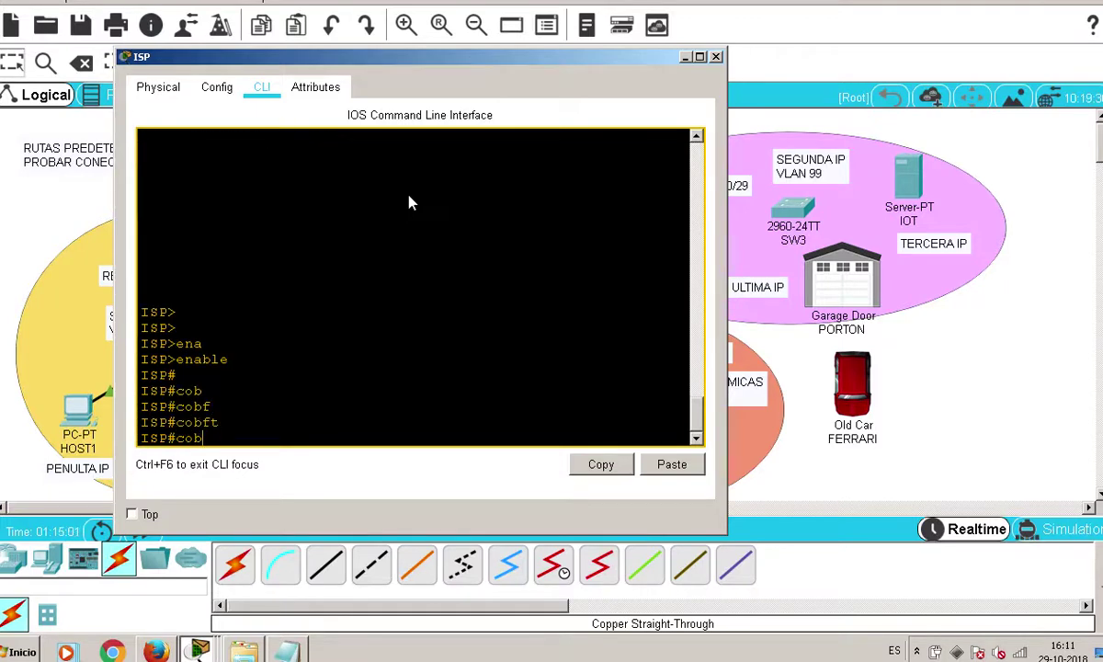
{"action": "key", "text": "BackSpace"}
{"action": "key", "text": "Tab"}
{"action": "type", "text": "n"}
{"action": "key", "text": "Tab"}
{"action": "type", "text": "f"}
{"action": "key", "text": "Tab"}
{"action": "type", "text": "t"}
Select interface GigabitEthernet0/0 for configuration
{"action": "key", "text": "Tab"}
{"action": "key", "text": "Return"}
{"action": "key", "text": "Return"}
{"action": "type", "text": "i"}
{"action": "key", "text": "Tab"}
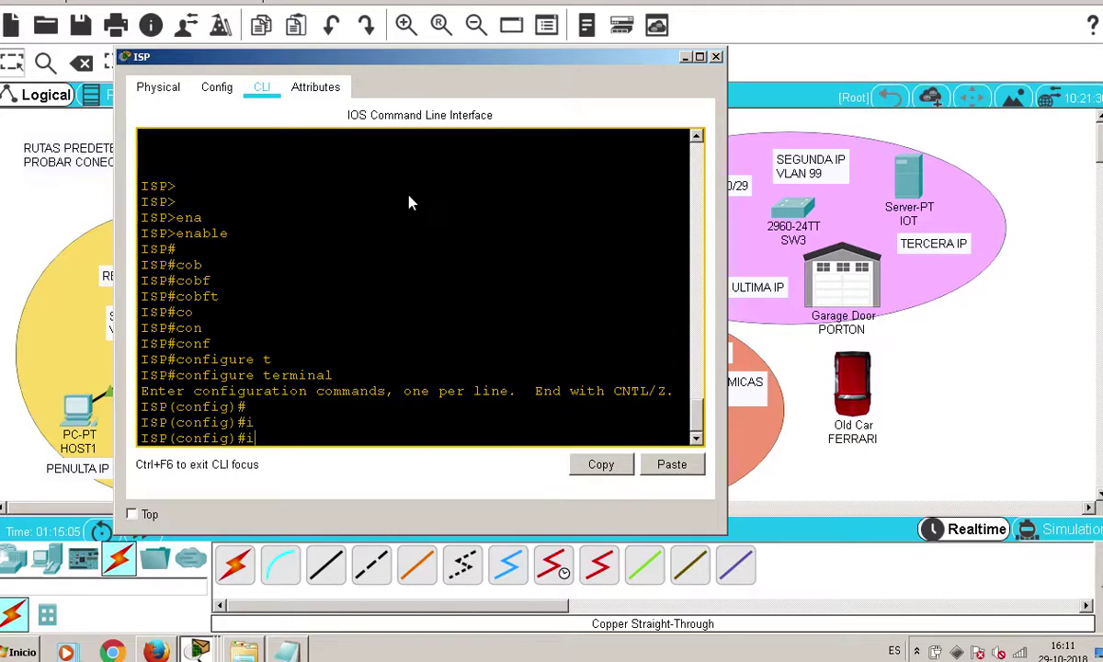
{"action": "type", "text": "nterface"}
{"action": "key", "text": "Tab"}
{"action": "type", "text": "t"}
{"action": "key", "text": "Tab"}
{"action": "type", "text": "g"}
{"action": "key", "text": "Tab"}
{"action": "type", "text": "i"}
{"action": "key", "text": "Tab"}
{"action": "key", "text": "BackSpace"}
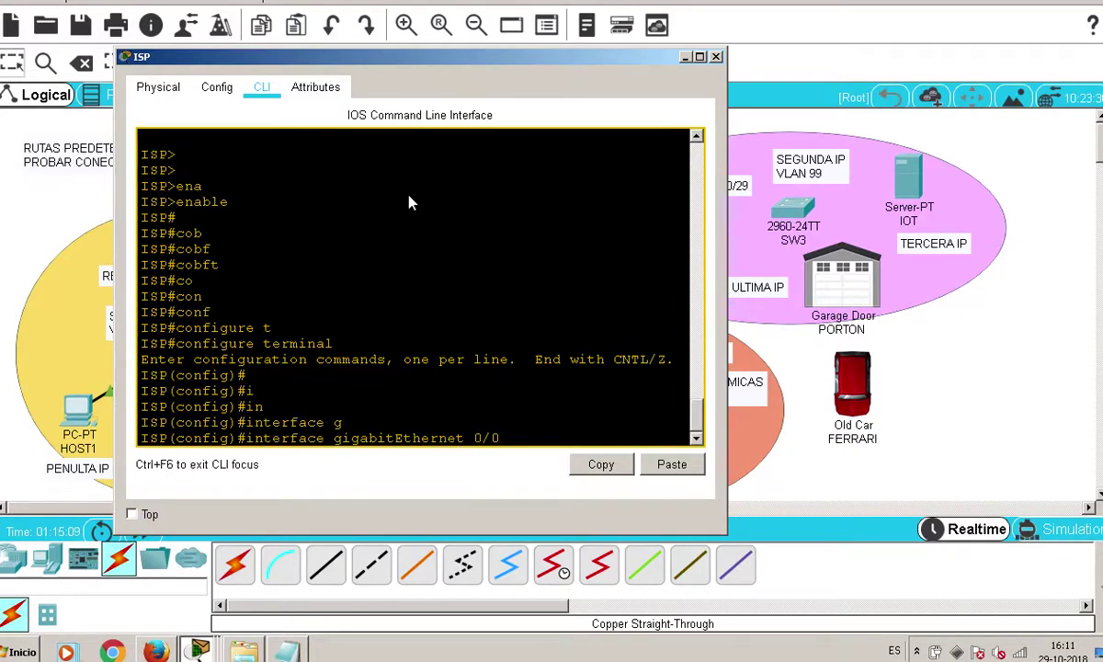
{"action": "key", "text": "Return"}
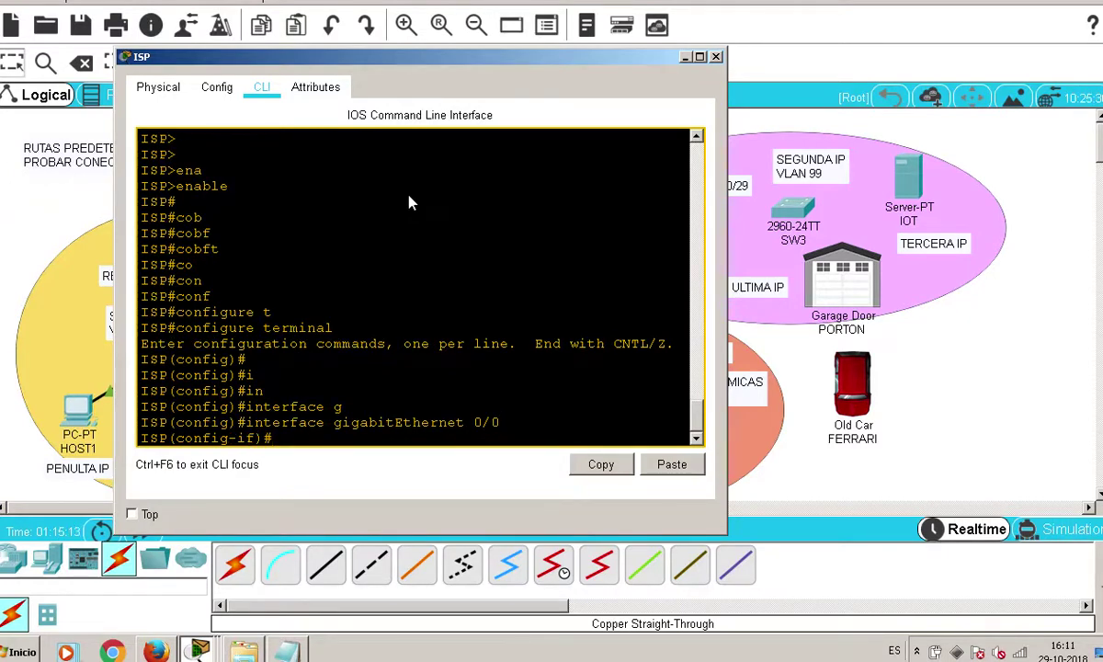
Assign GigabitEthernet0/0 the address 192.168.2.1 with mask 255.255.255.248, checking the notes
{"action": "left_click", "coordinate": [286, 650]}
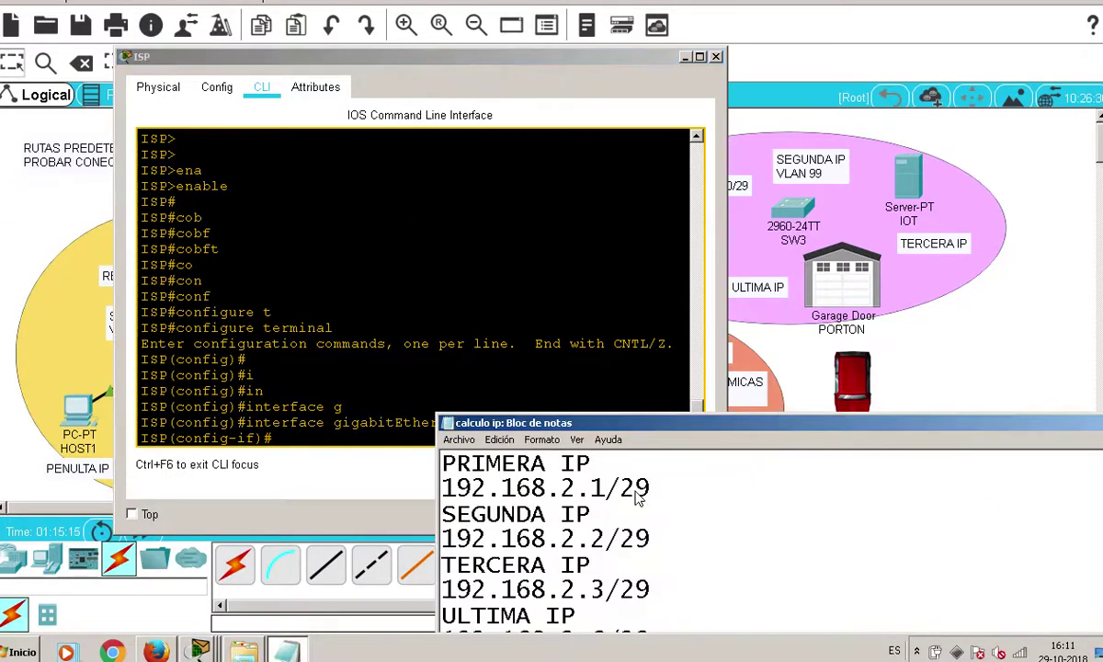
{"action": "left_click_drag", "start_coordinate": [707, 497], "coordinate": [441, 492]}
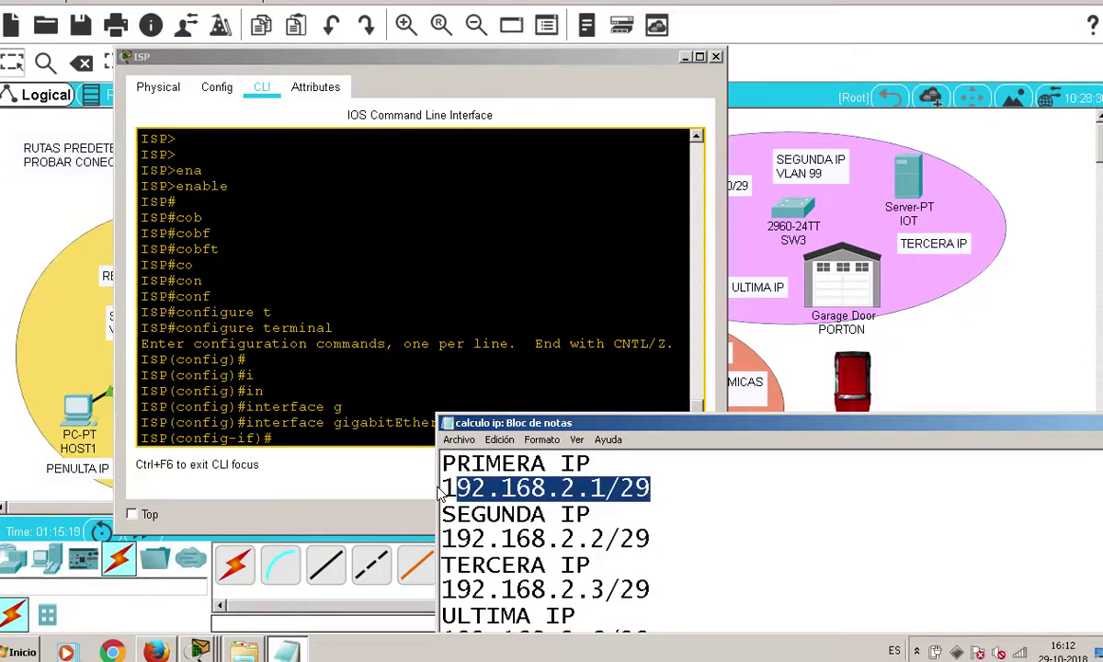
{"action": "left_click", "coordinate": [384, 440]}
{"action": "type", "text": "ip ad"}
{"action": "key", "text": "Tab"}
{"action": "type", "text": "192.168.2.1"}
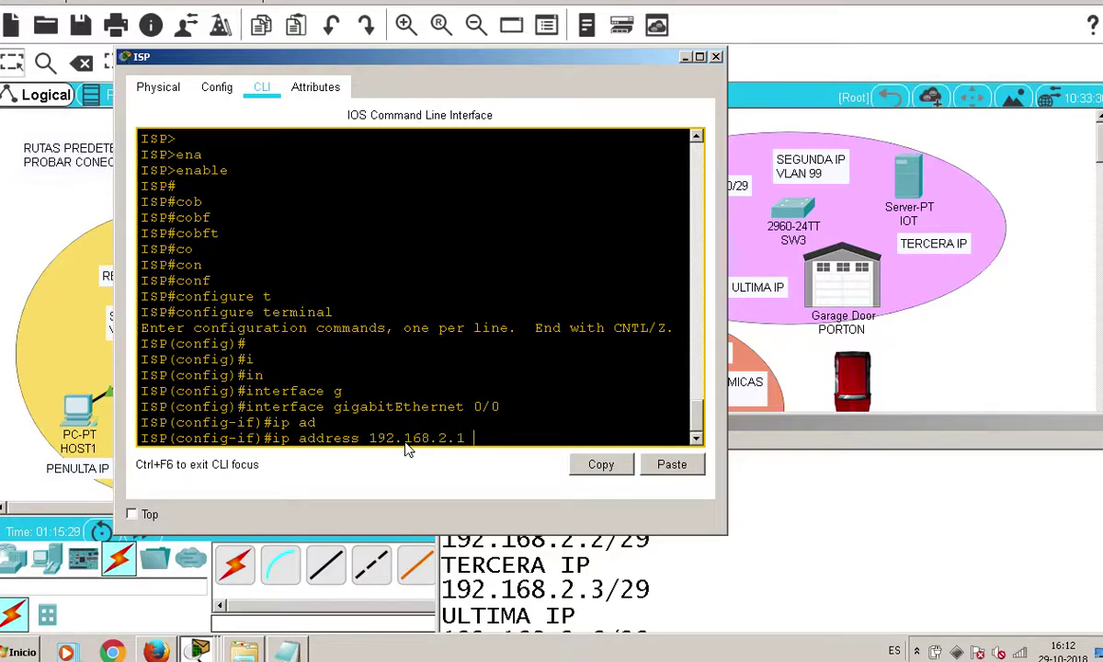
{"action": "left_click", "coordinate": [788, 508]}
{"action": "scroll", "coordinate": [787, 507], "scroll_direction": "up", "scroll_amount": 2}
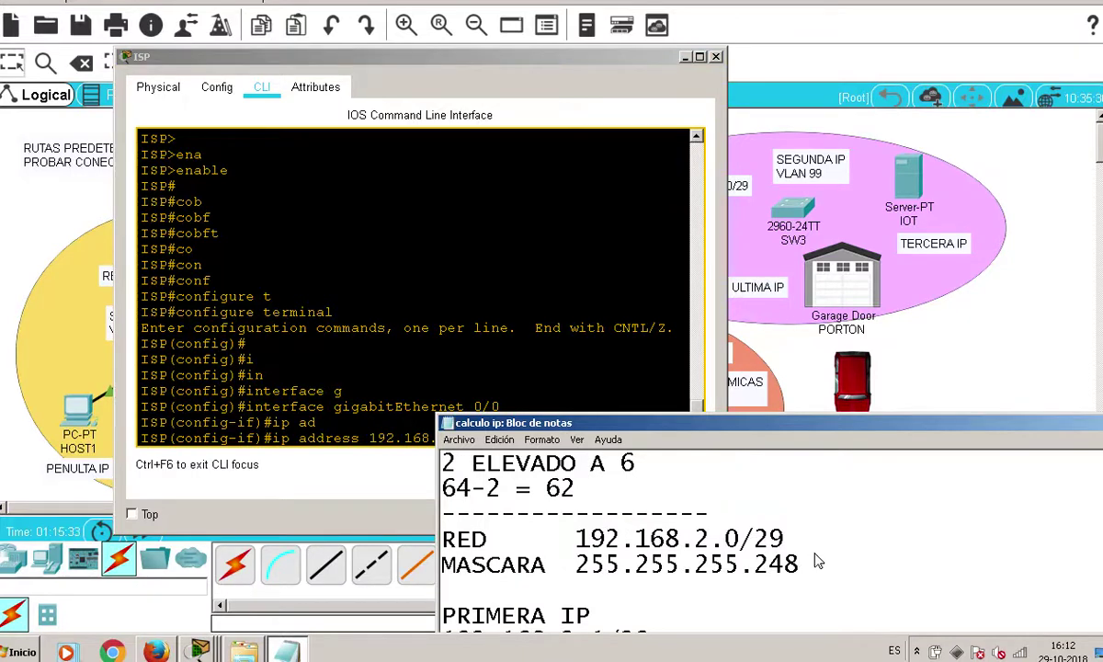
{"action": "left_click", "coordinate": [334, 390]}
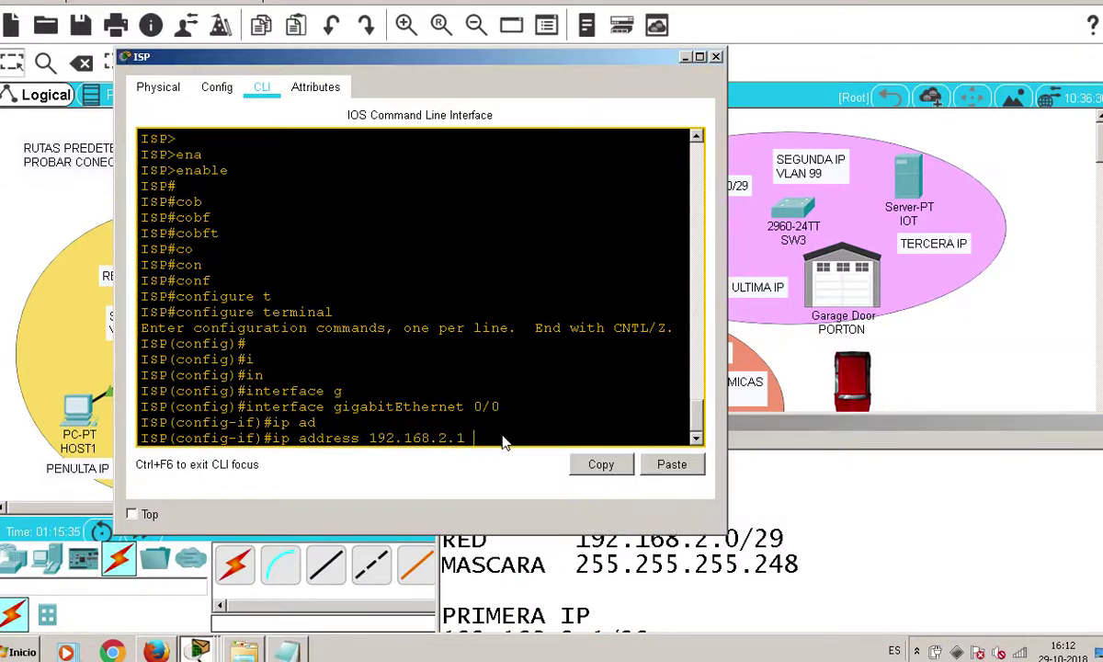
{"action": "type", "text": "255.255.255.248"}
{"action": "key", "text": "Return"}
Bring GigabitEthernet0/0 up with no shutdown
{"action": "type", "text": "no sh"}
{"action": "key", "text": "Tab"}
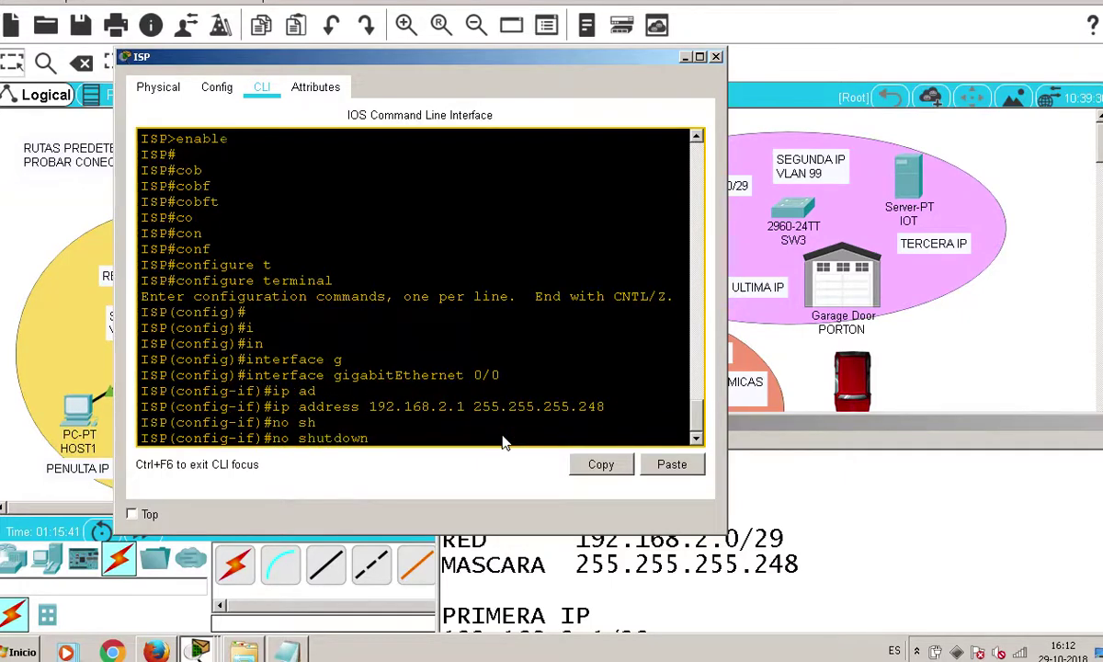
{"action": "key", "text": "Return"}
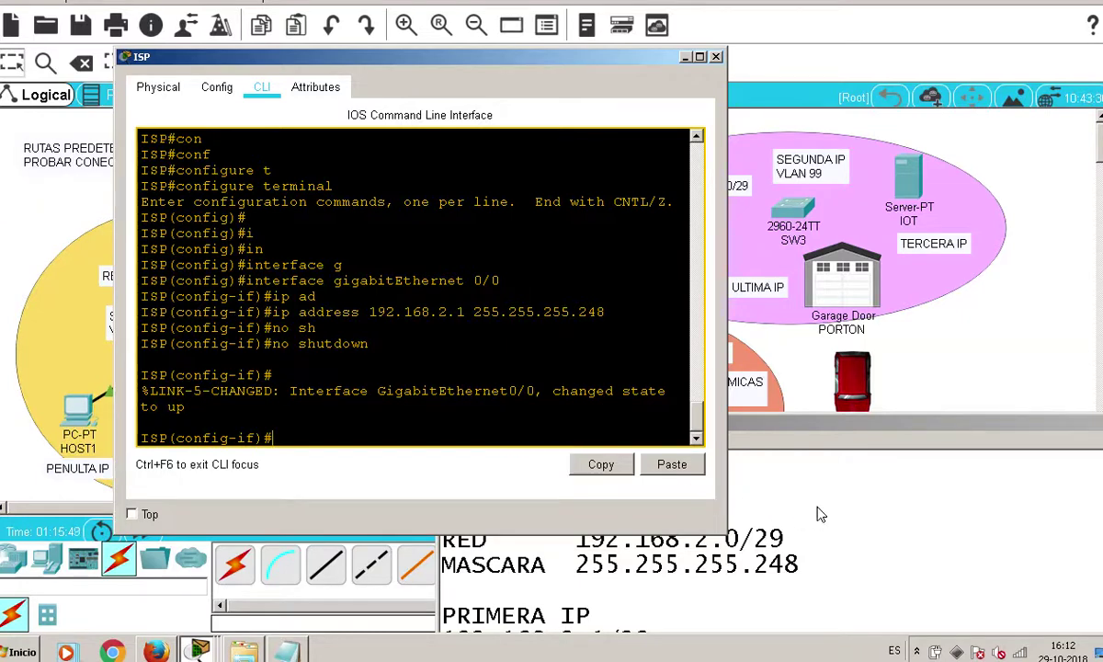
{"action": "left_click", "coordinate": [896, 514]}
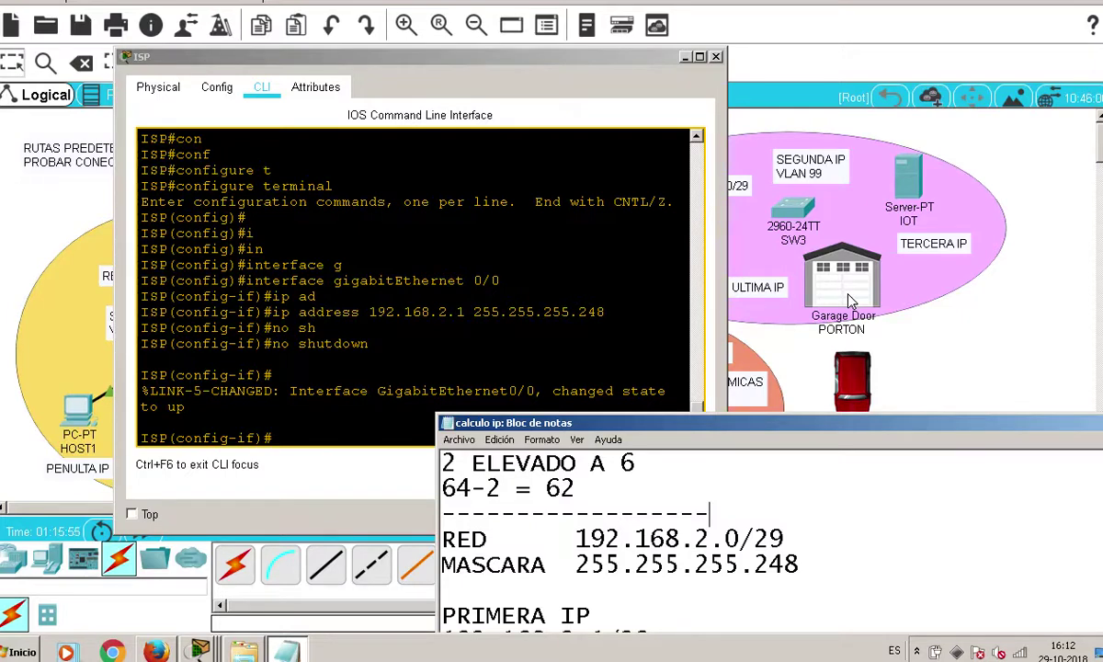
{"action": "left_click", "coordinate": [1083, 260]}
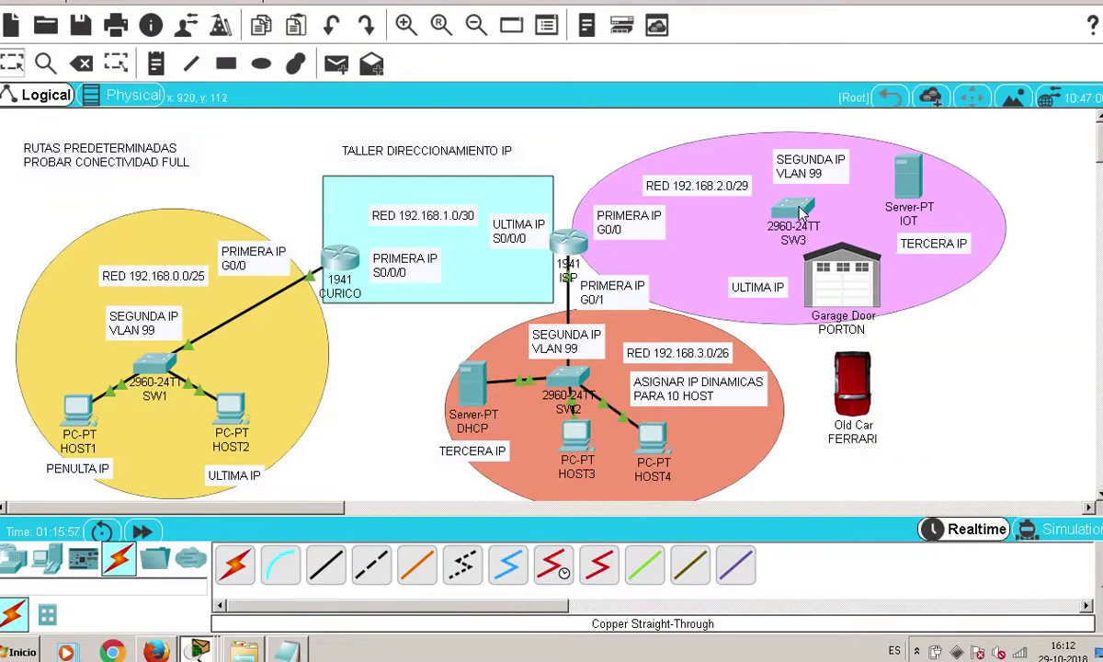
Open the third switch's CLI and enter privileged mode, then global configuration mode
{"action": "mouse_move", "coordinate": [800, 213]}
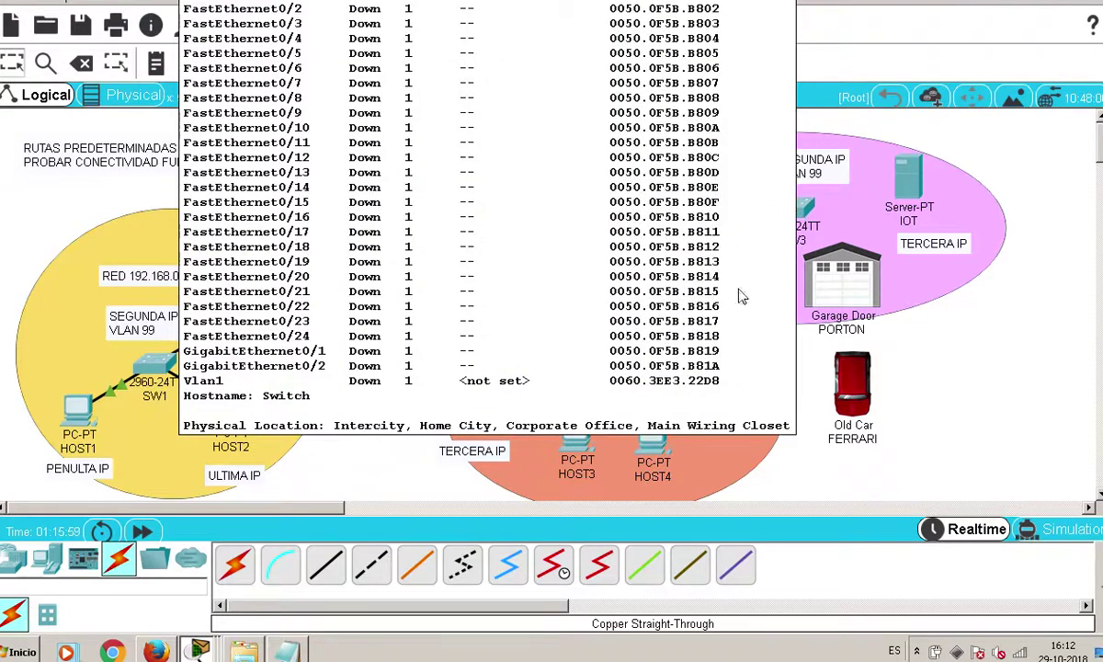
{"action": "left_click", "coordinate": [790, 214]}
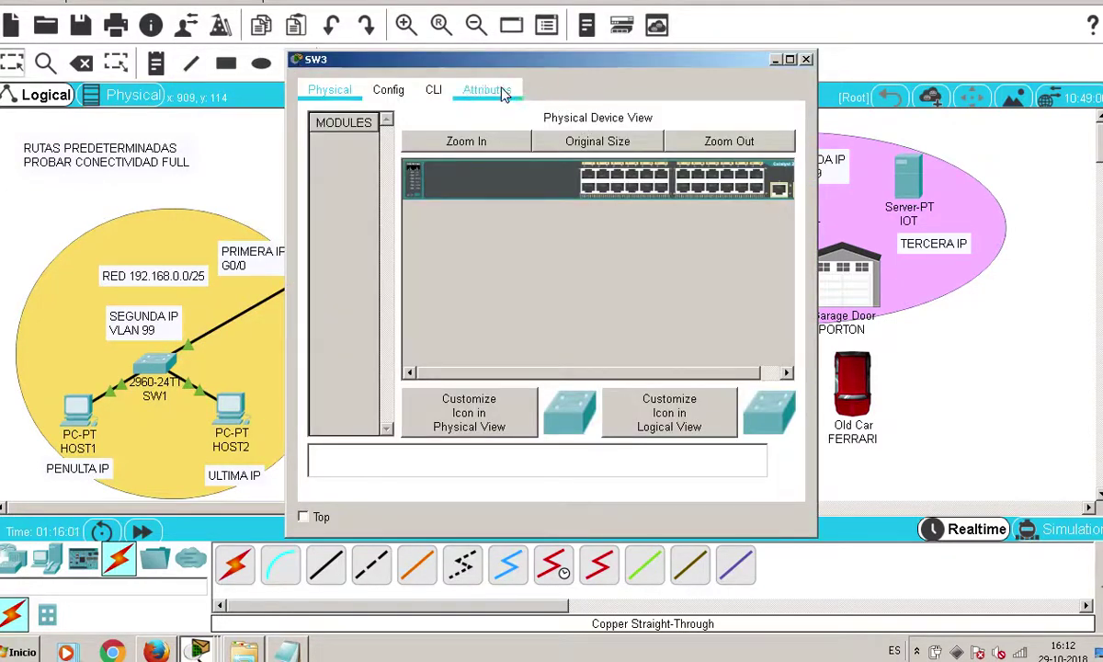
{"action": "left_click", "coordinate": [433, 89]}
{"action": "key", "text": "Return"}
{"action": "key", "text": "Return"}
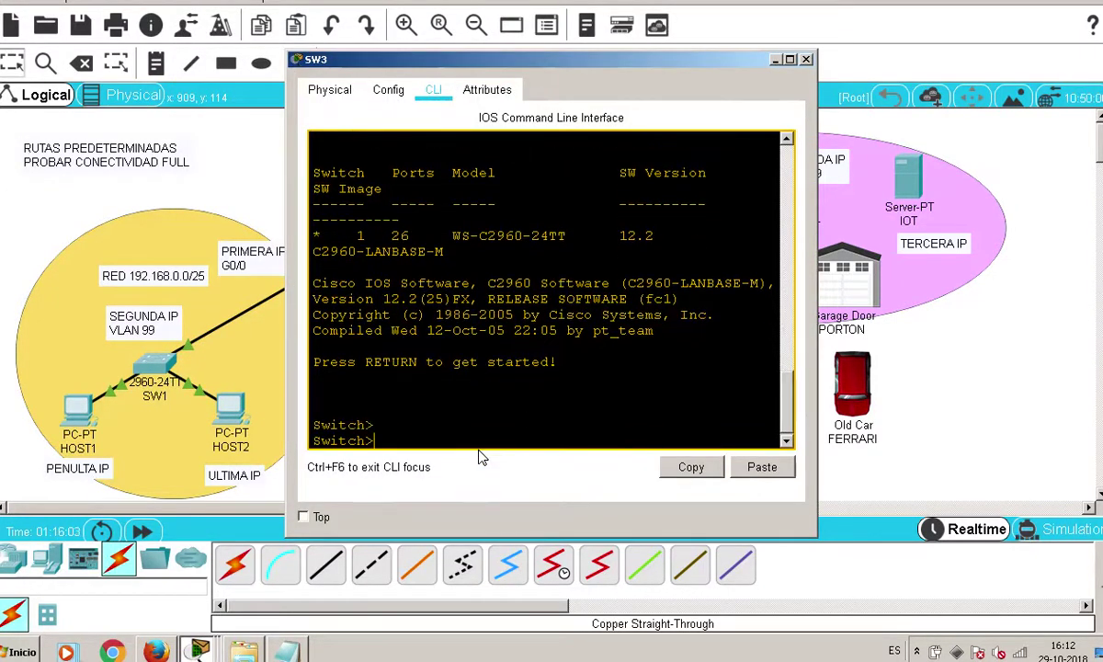
{"action": "type", "text": "ena"}
{"action": "key", "text": "Tab"}
{"action": "key", "text": "Return"}
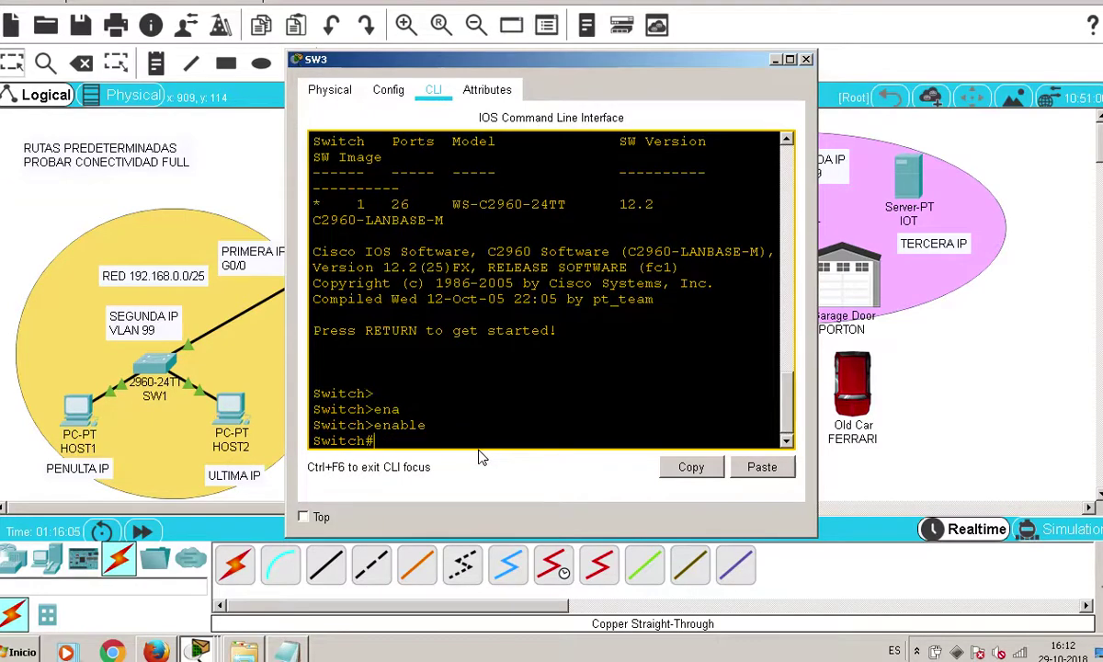
{"action": "key", "text": "Return"}
{"action": "type", "text": "con"}
{"action": "key", "text": "Tab"}
{"action": "type", "text": "f"}
{"action": "key", "text": "Tab"}
{"action": "type", "text": "t"}
Set the hostname to SW3 and save the configuration with do write
{"action": "key", "text": "Tab"}
{"action": "key", "text": "Return"}
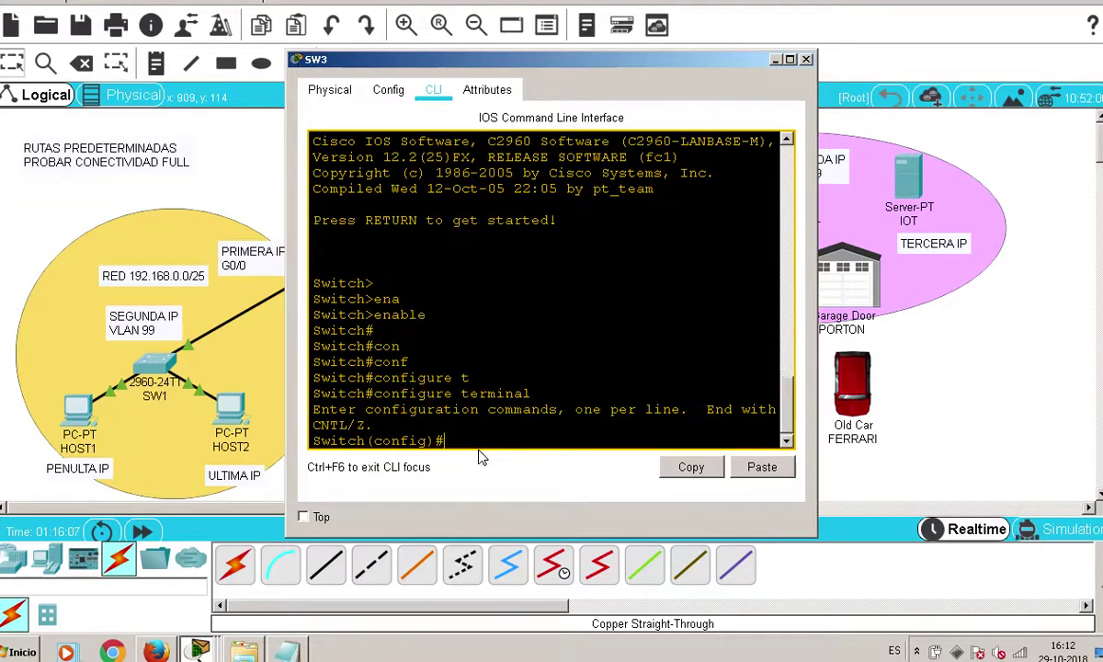
{"action": "key", "text": "Return"}
{"action": "type", "text": "h"}
{"action": "key", "text": "Tab"}
{"action": "type", "text": "SW3"}
{"action": "key", "text": "Return"}
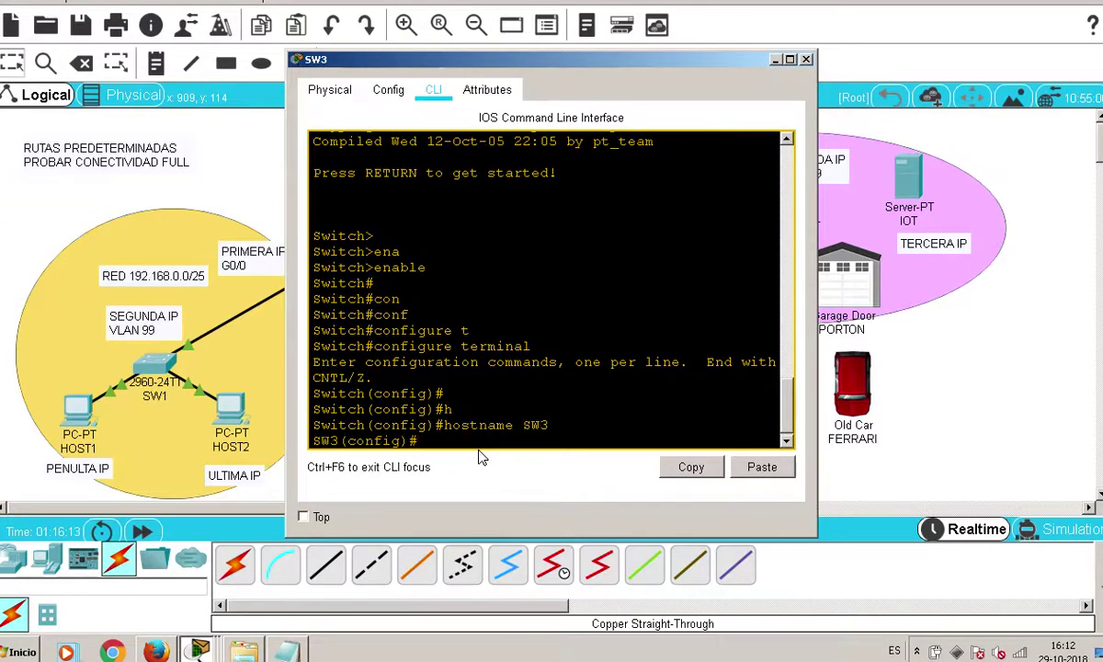
{"action": "type", "text": "do write"}
{"action": "key", "text": "Return"}
{"action": "key", "text": "Return"}
Give interface VLAN 99 the address 192.168.2.2 255.255.255.248
{"action": "type", "text": "in"}
{"action": "key", "text": "Tab"}
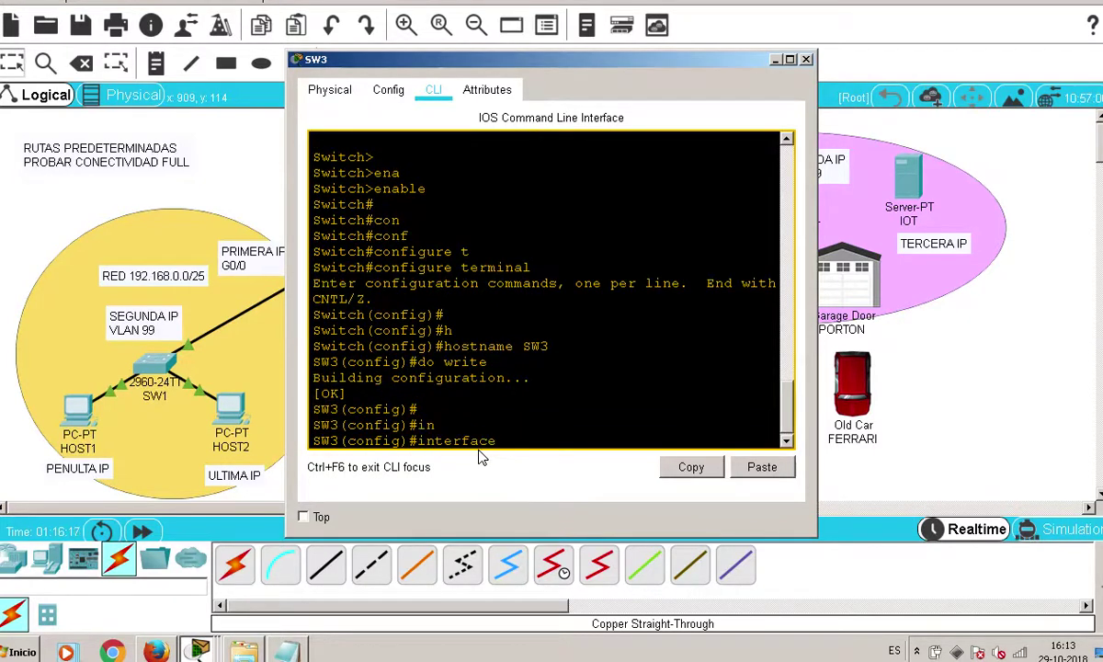
{"action": "type", "text": "v"}
{"action": "key", "text": "Tab"}
{"action": "type", "text": "99"}
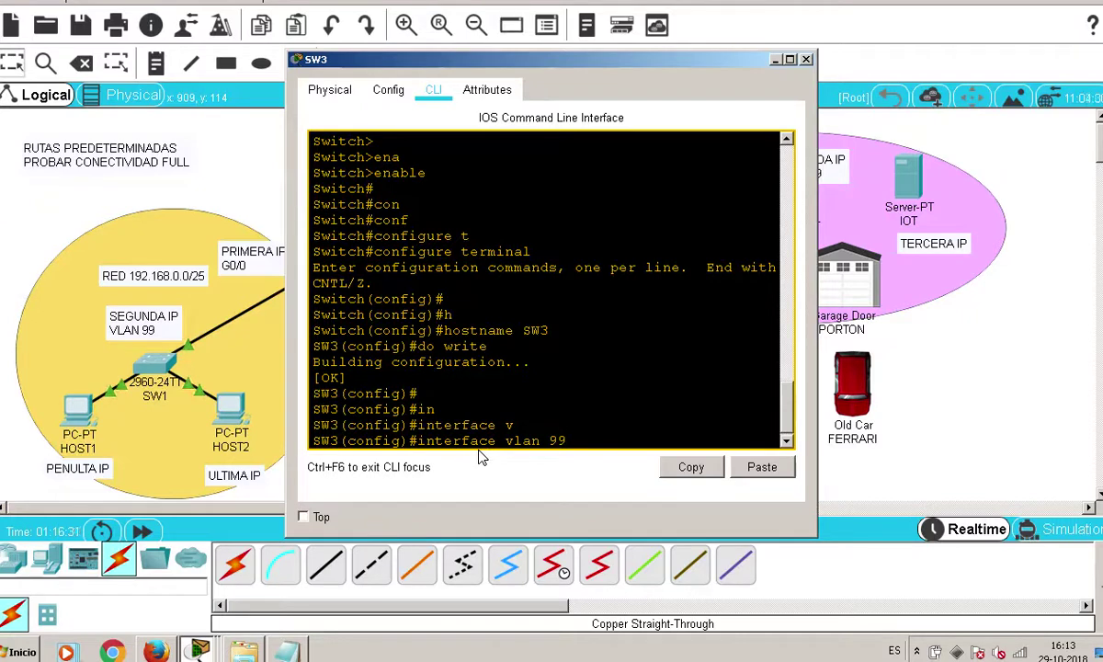
{"action": "key", "text": "Return"}
{"action": "type", "text": "ip ad"}
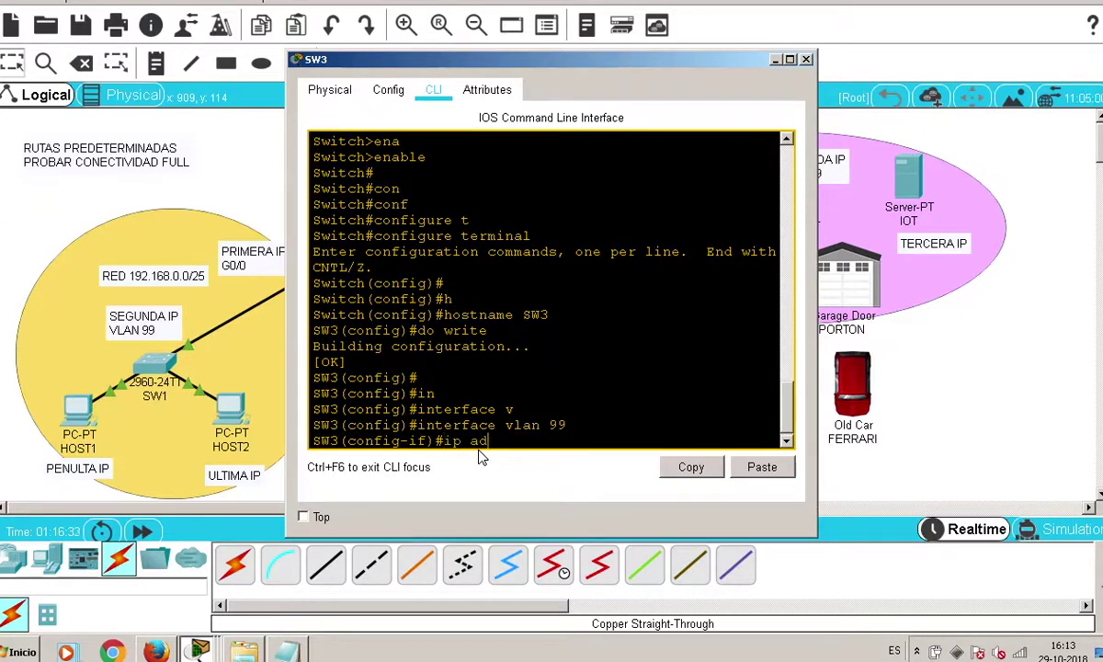
{"action": "key", "text": "Tab"}
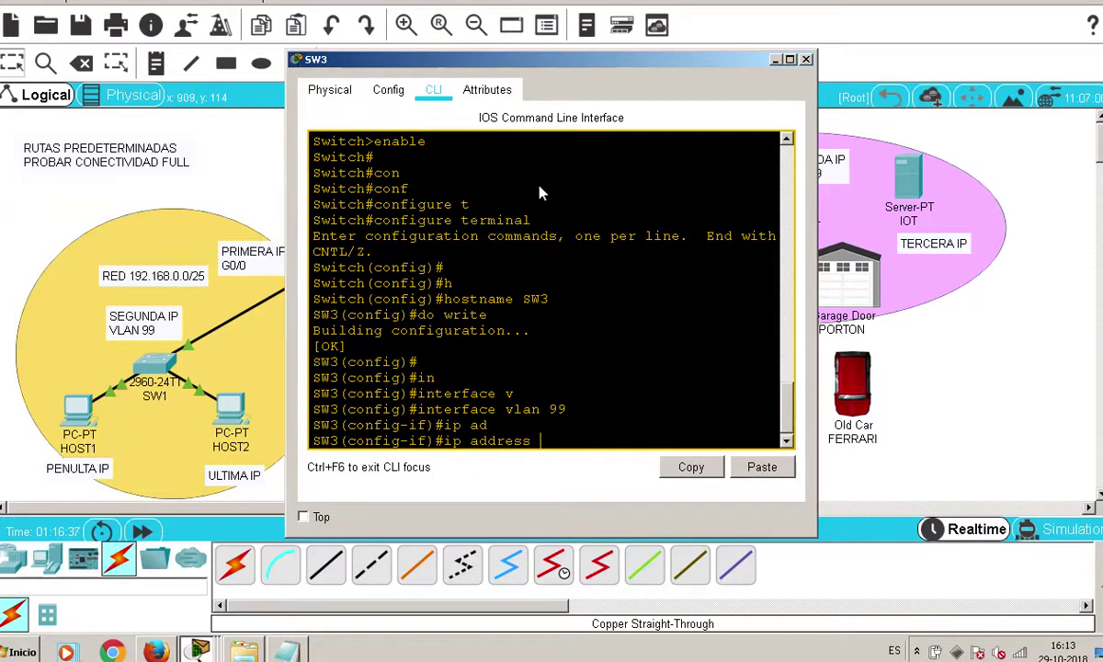
{"action": "type", "text": "192.168.2.2"}
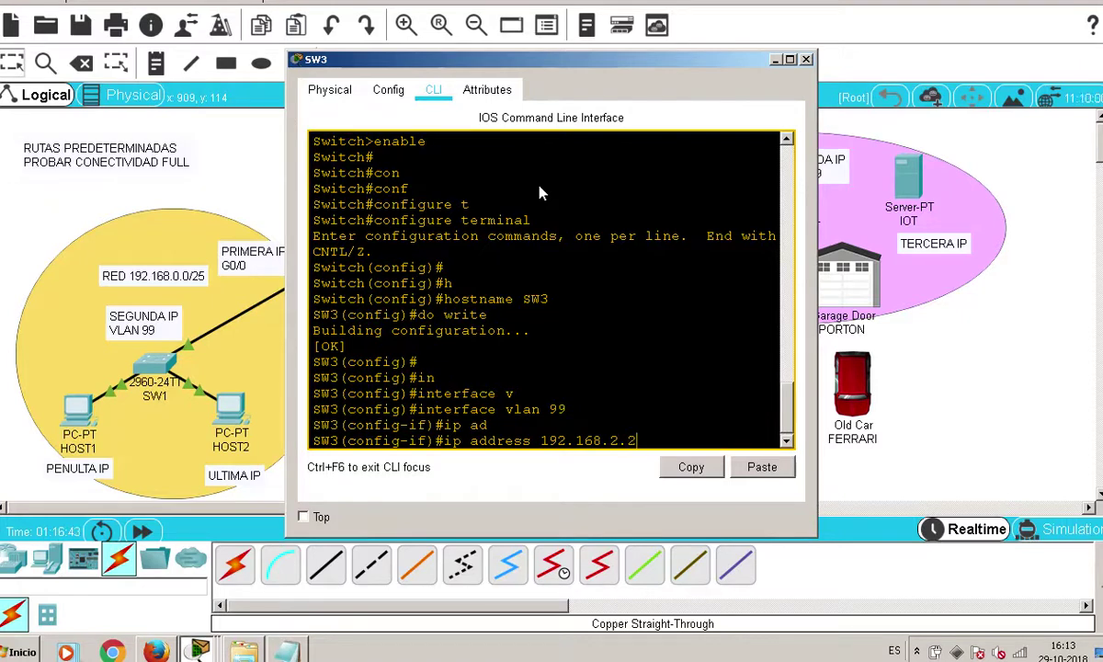
{"action": "type", "text": " 255"}
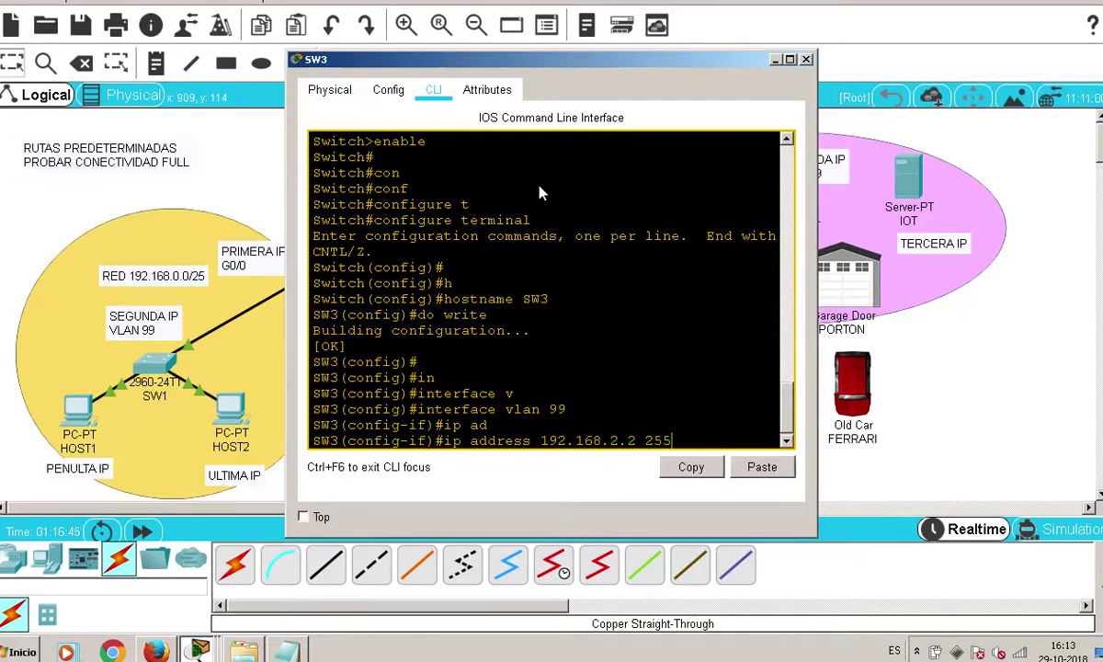
{"action": "type", "text": ".255.255."}
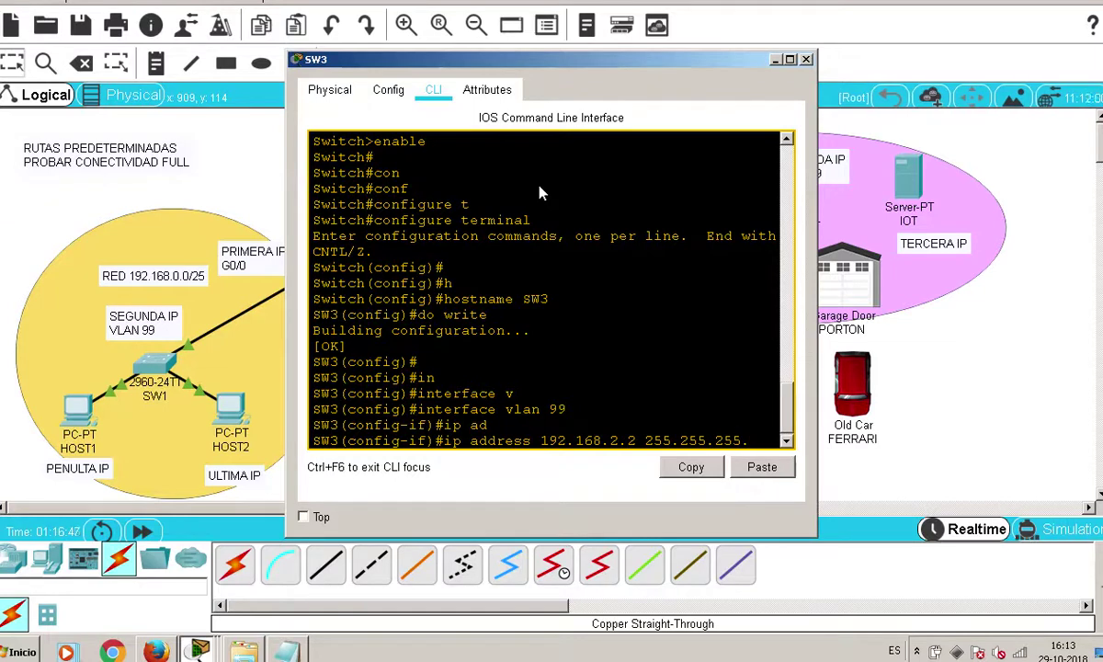
{"action": "type", "text": "245"}
{"action": "key", "text": "BackSpace"}
{"action": "type", "text": "8"}
{"action": "left_click_drag", "start_coordinate": [816, 213], "coordinate": [919, 221]}
{"action": "key", "text": "Return"}
{"action": "key", "text": "Return"}
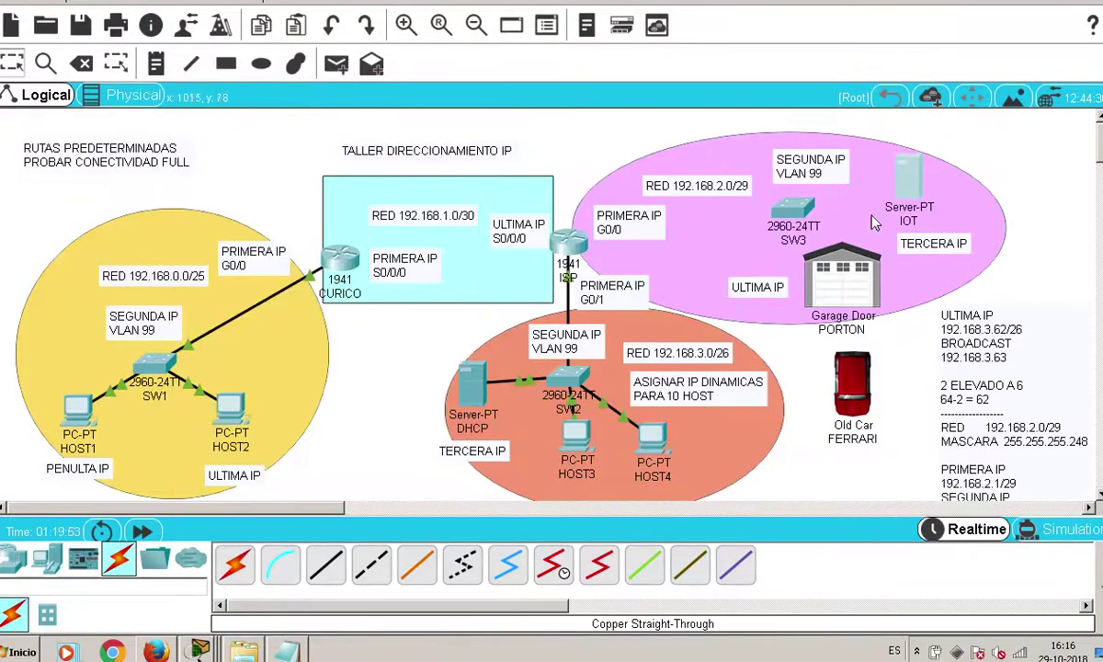
Look up the third address, 192.168.2.3/29, in the IP calculation notes
{"action": "left_click", "coordinate": [285, 651]}
{"action": "left_click", "coordinate": [469, 315]}
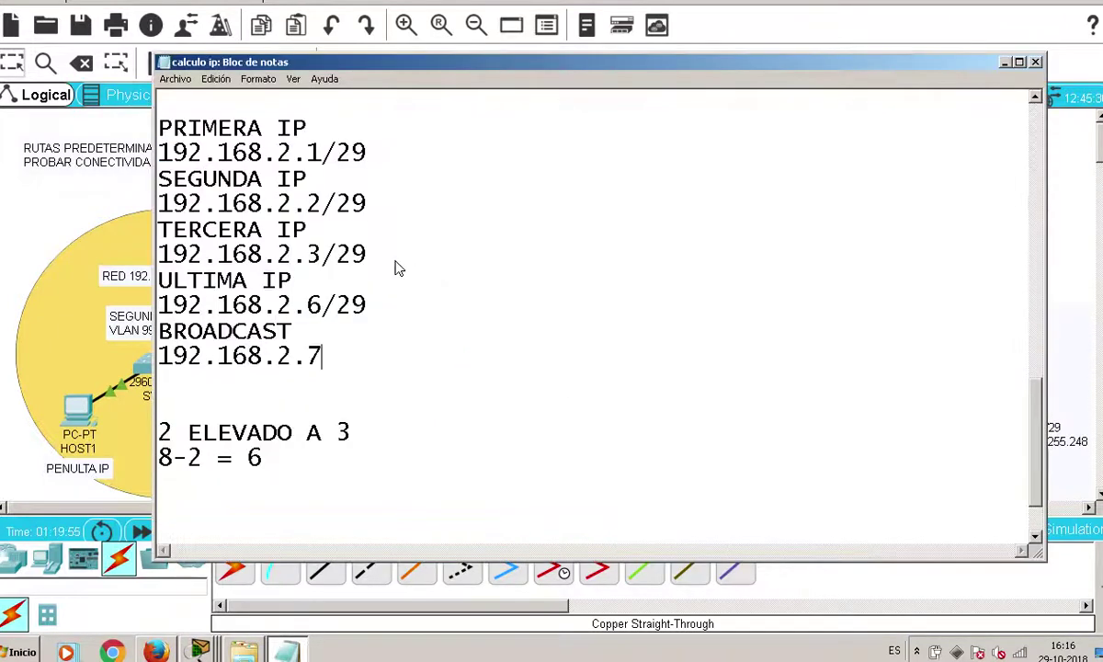
{"action": "left_click_drag", "start_coordinate": [384, 246], "coordinate": [112, 248]}
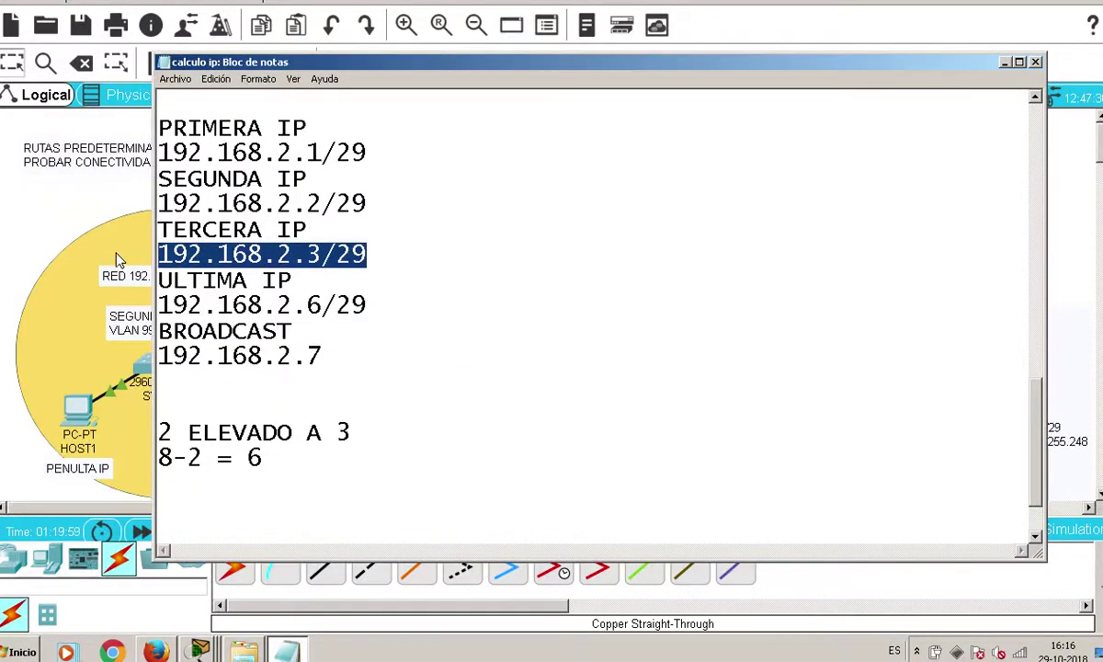
Give the IOT server static IP 192.168.2.3, mask 255.255.255.248 and gateway 192.168.2.1
{"action": "left_click", "coordinate": [776, 22]}
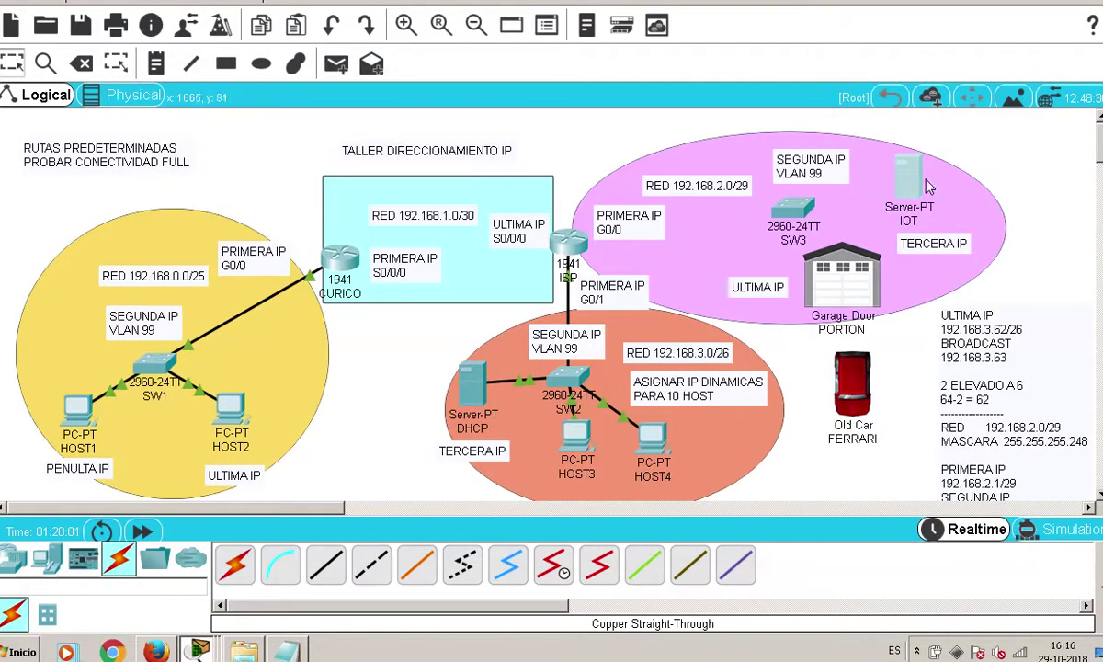
{"action": "left_click", "coordinate": [910, 179]}
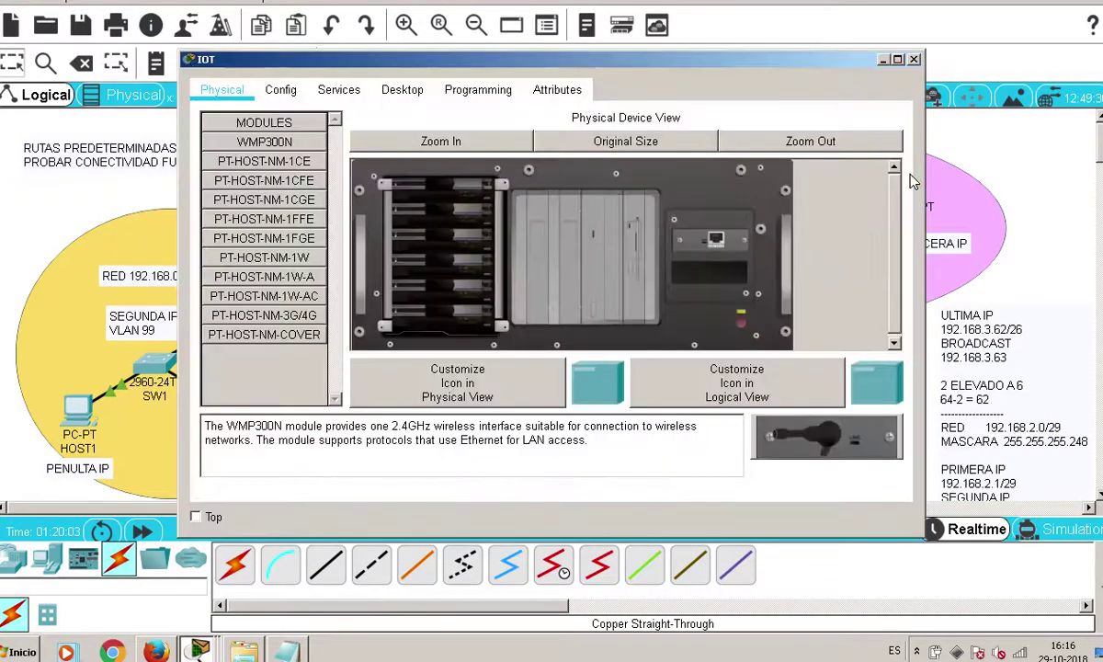
{"action": "left_click", "coordinate": [402, 90]}
{"action": "left_click", "coordinate": [316, 170]}
{"action": "left_click", "coordinate": [517, 141]}
{"action": "type", "text": "192.1"}
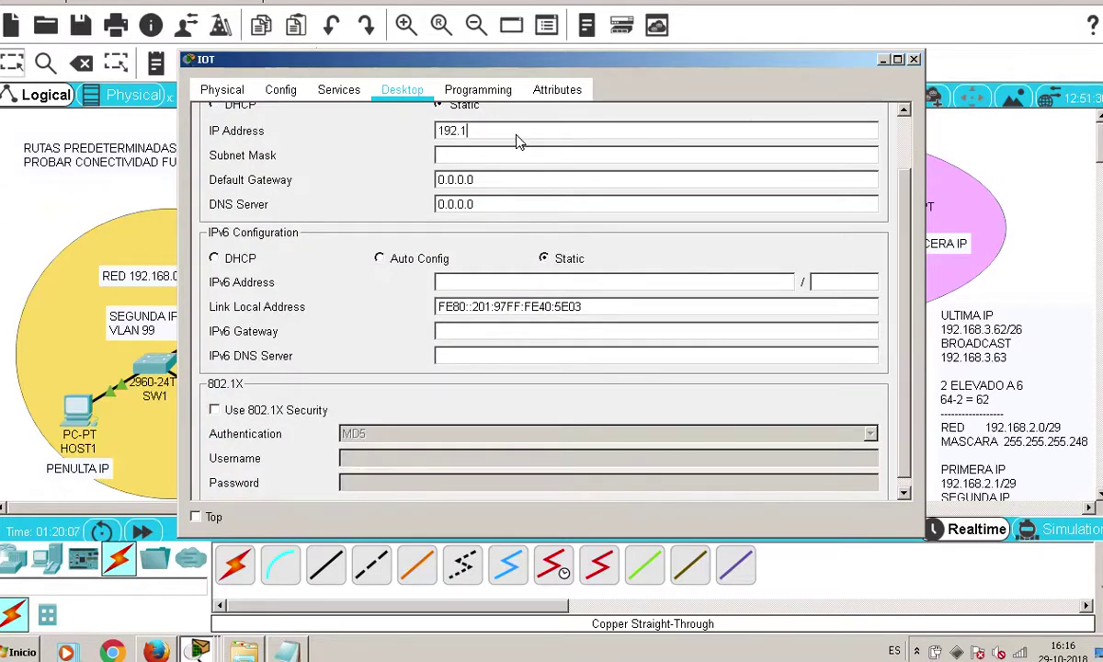
{"action": "type", "text": "68.2.3"}
{"action": "key", "text": "Tab"}
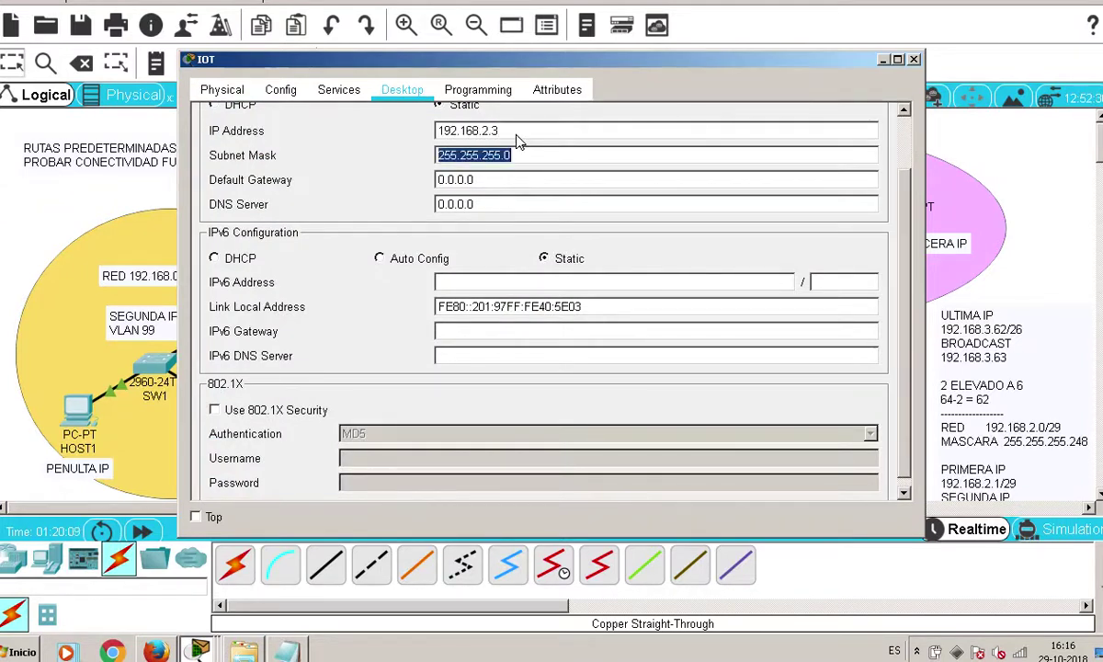
{"action": "type", "text": "248"}
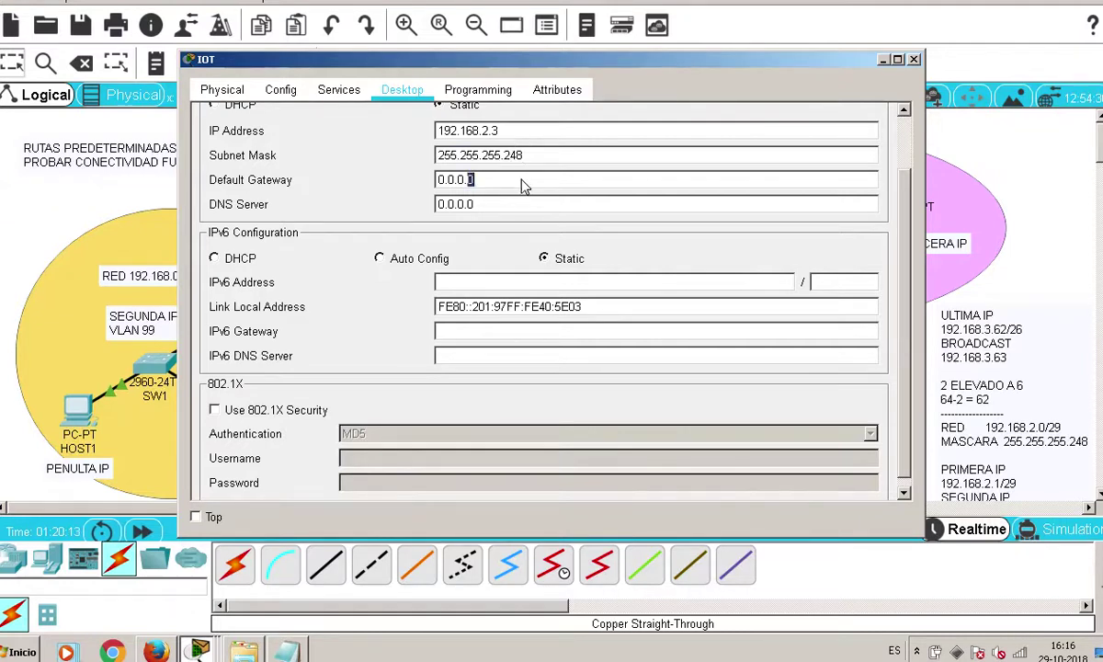
{"action": "key", "text": "Tab"}
{"action": "type", "text": "192.168.2.1"}
{"action": "scroll", "coordinate": [606, 191], "scroll_direction": "up", "scroll_amount": 2}
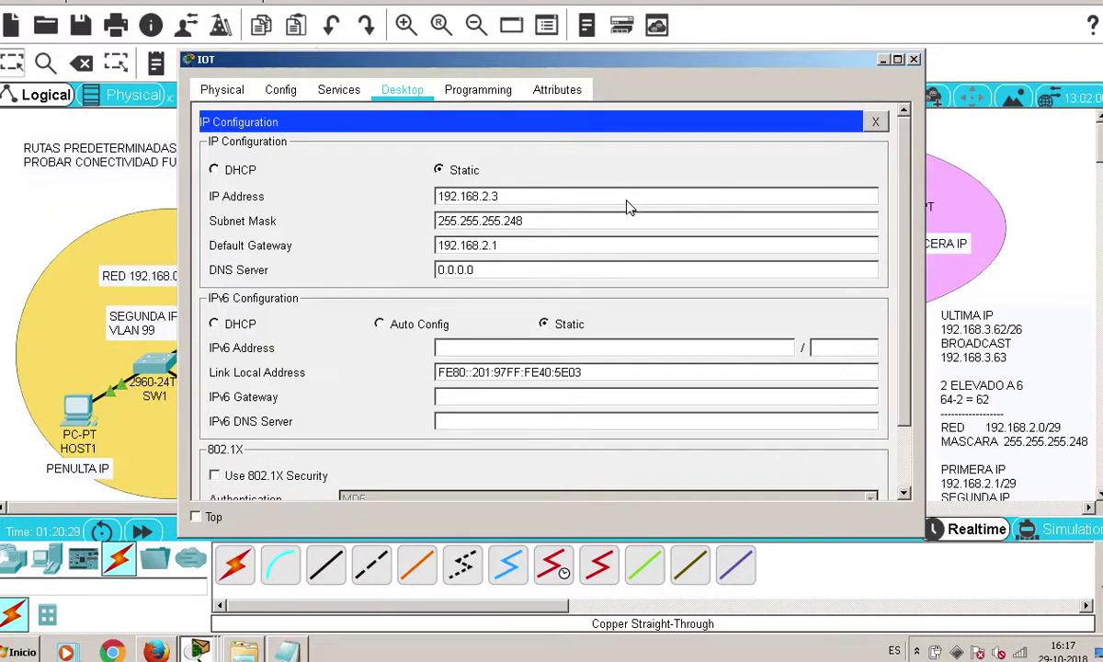
{"action": "left_click", "coordinate": [875, 121]}
Turn on the IOT server's IoT Registration Server Service and close its window
{"action": "left_click", "coordinate": [334, 92]}
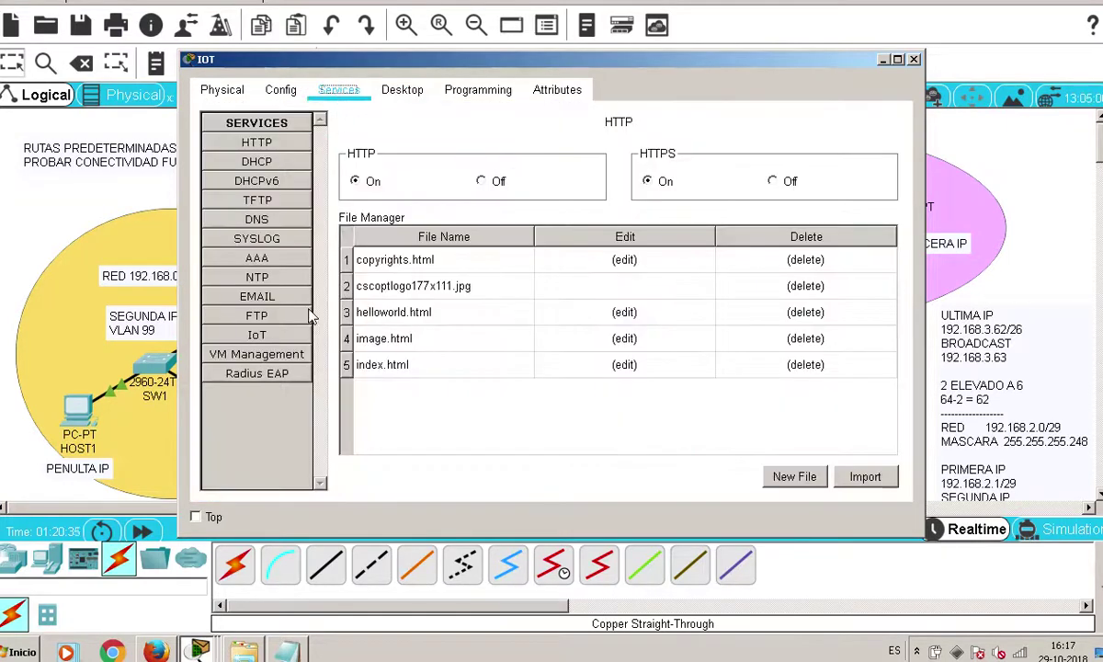
{"action": "left_click", "coordinate": [268, 334]}
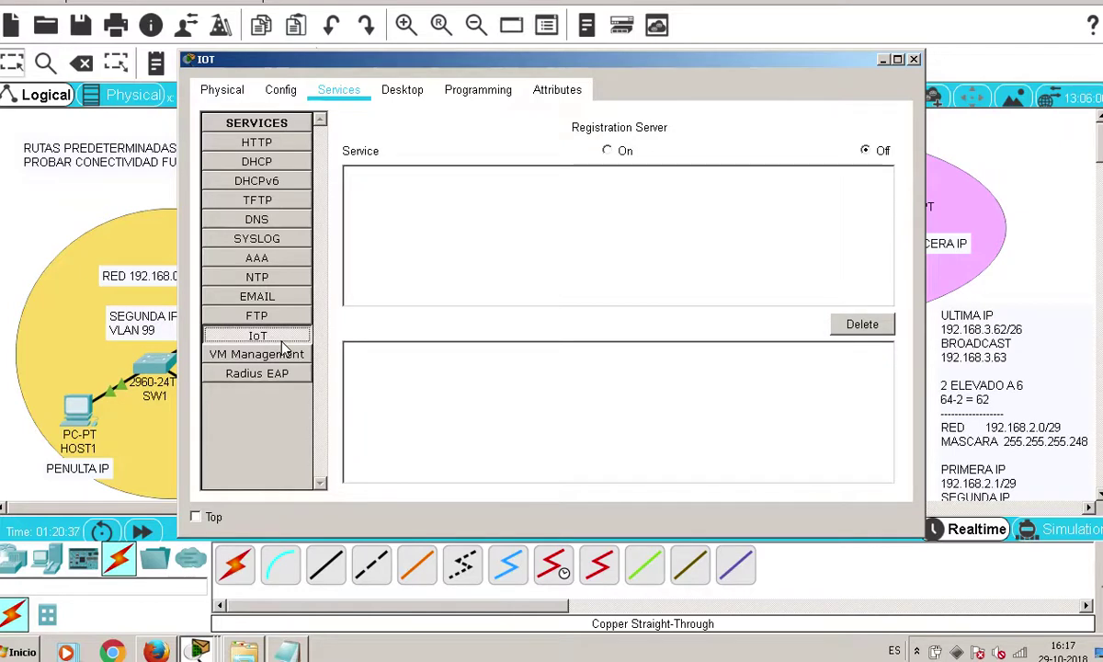
{"action": "left_click", "coordinate": [608, 154]}
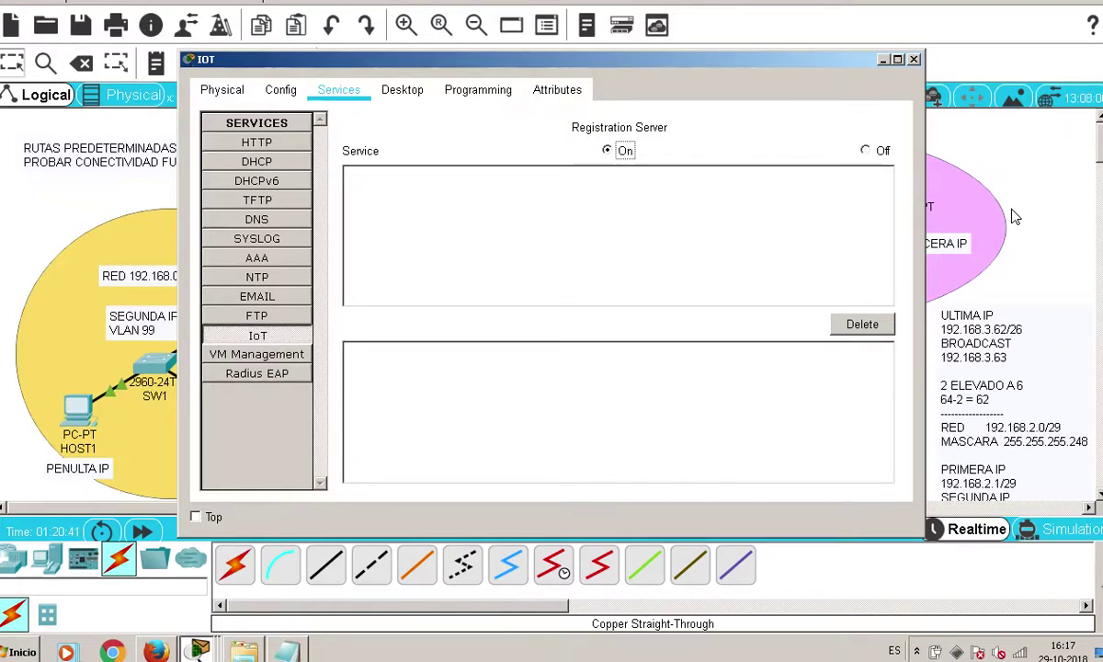
{"action": "left_click", "coordinate": [257, 336]}
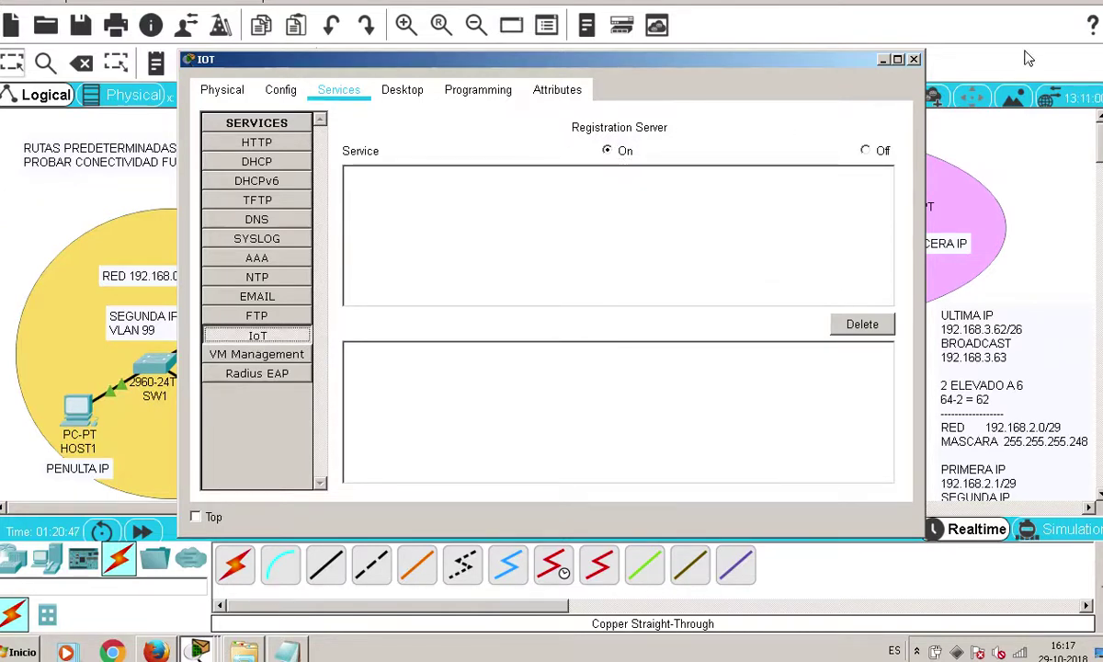
{"action": "left_click", "coordinate": [914, 59]}
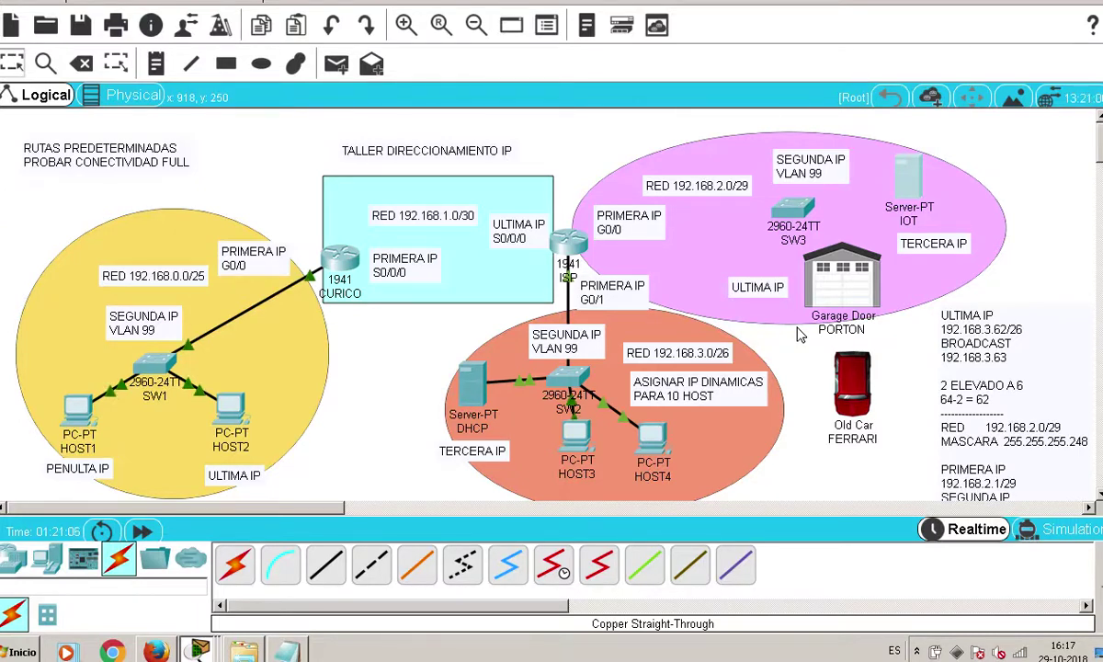
Open PORTON, check its I/O Config, zoom its Physical view and power-cycle the adapter
{"action": "left_click", "coordinate": [838, 283]}
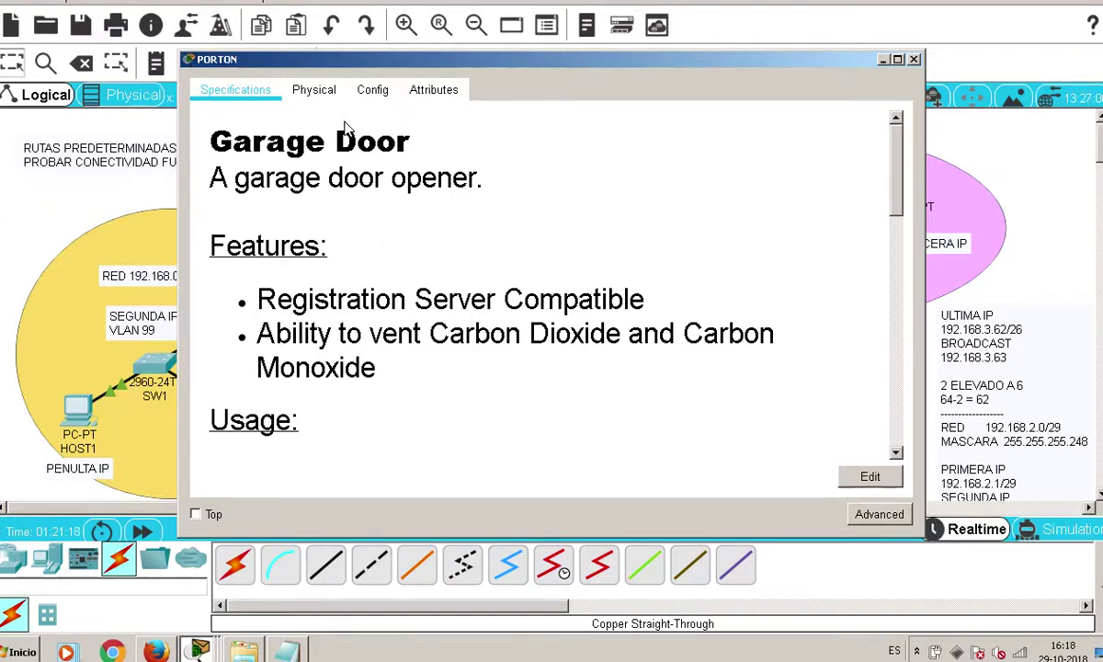
{"action": "left_click_drag", "start_coordinate": [517, 73], "coordinate": [453, 78]}
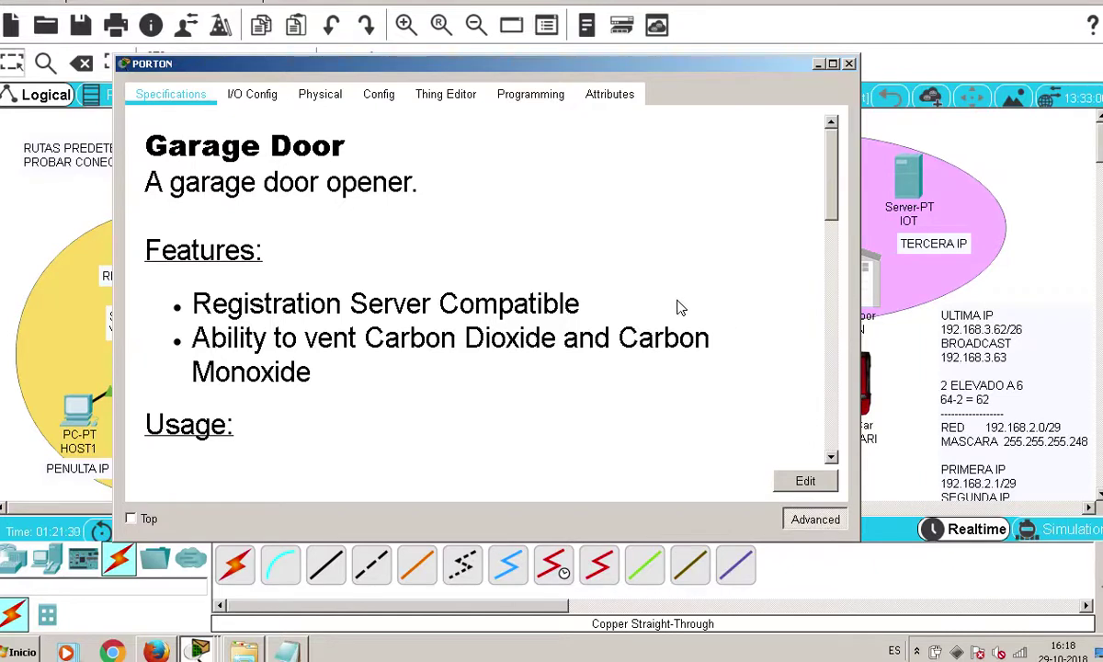
{"action": "left_click", "coordinate": [265, 101]}
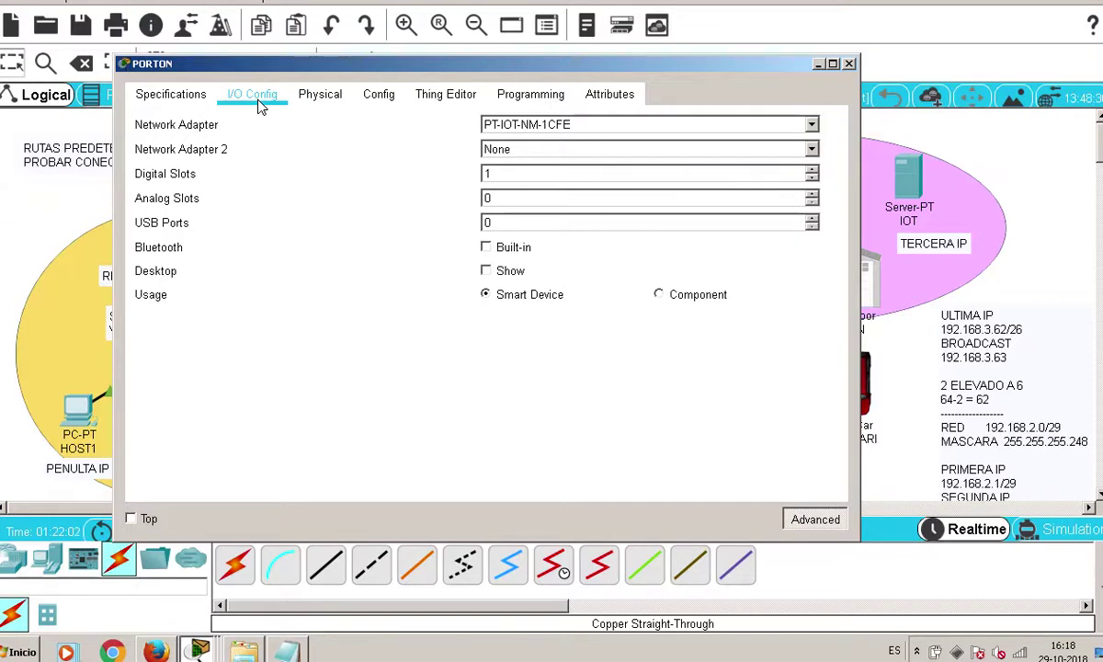
{"action": "left_click", "coordinate": [317, 96]}
{"action": "left_click", "coordinate": [389, 146]}
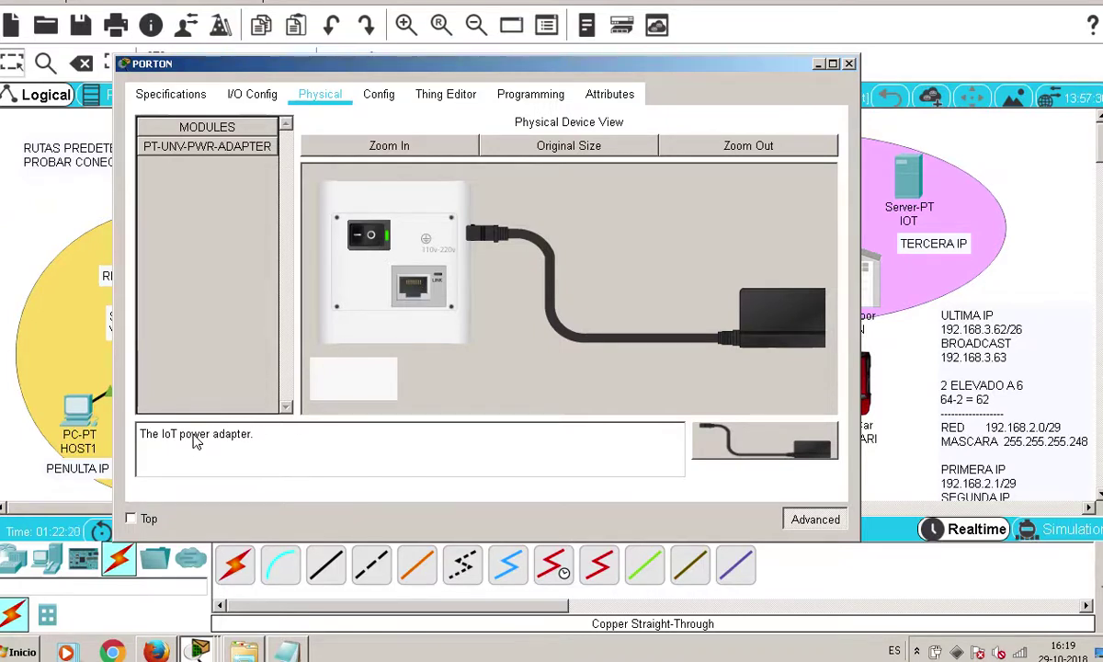
{"action": "left_click", "coordinate": [364, 236]}
{"action": "left_click", "coordinate": [364, 237]}
Set PORTON's default gateway to 192.168.2.1 in its global settings
{"action": "left_click", "coordinate": [381, 95]}
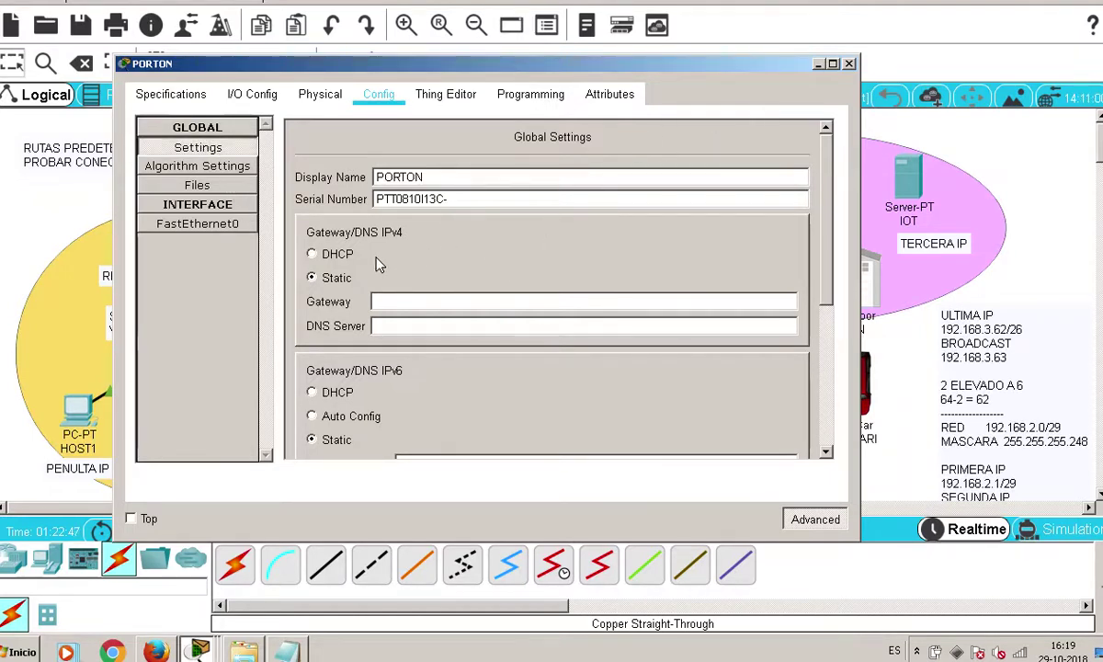
{"action": "left_click", "coordinate": [405, 303]}
{"action": "type", "text": "192.168.2.1"}
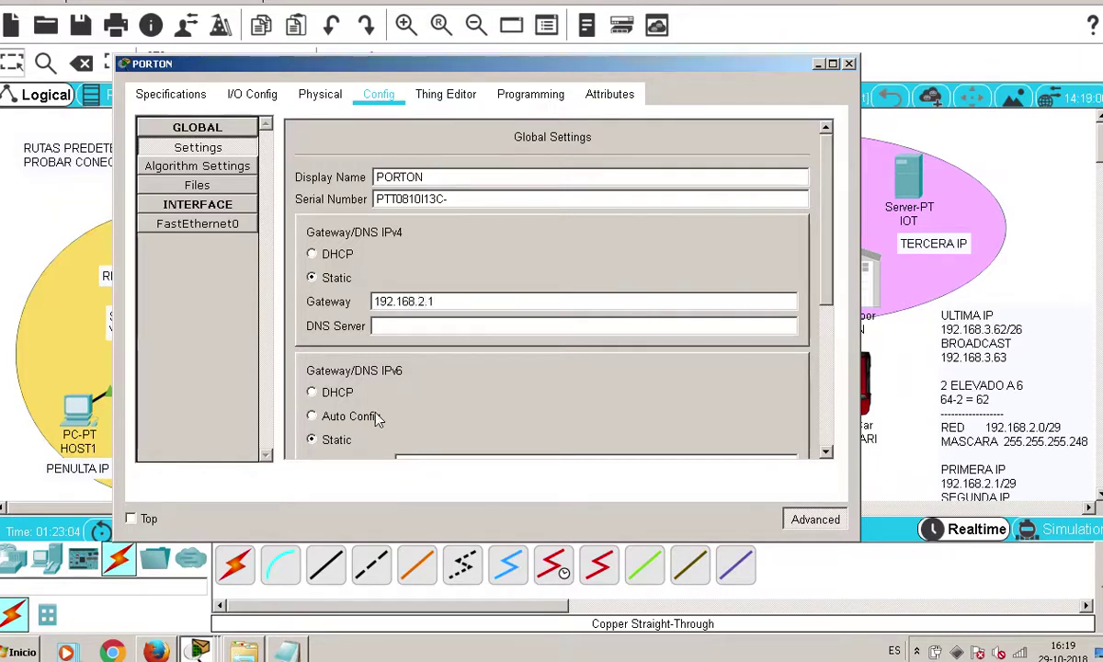
{"action": "left_click", "coordinate": [475, 328]}
{"action": "left_click_drag", "start_coordinate": [831, 258], "coordinate": [837, 290]}
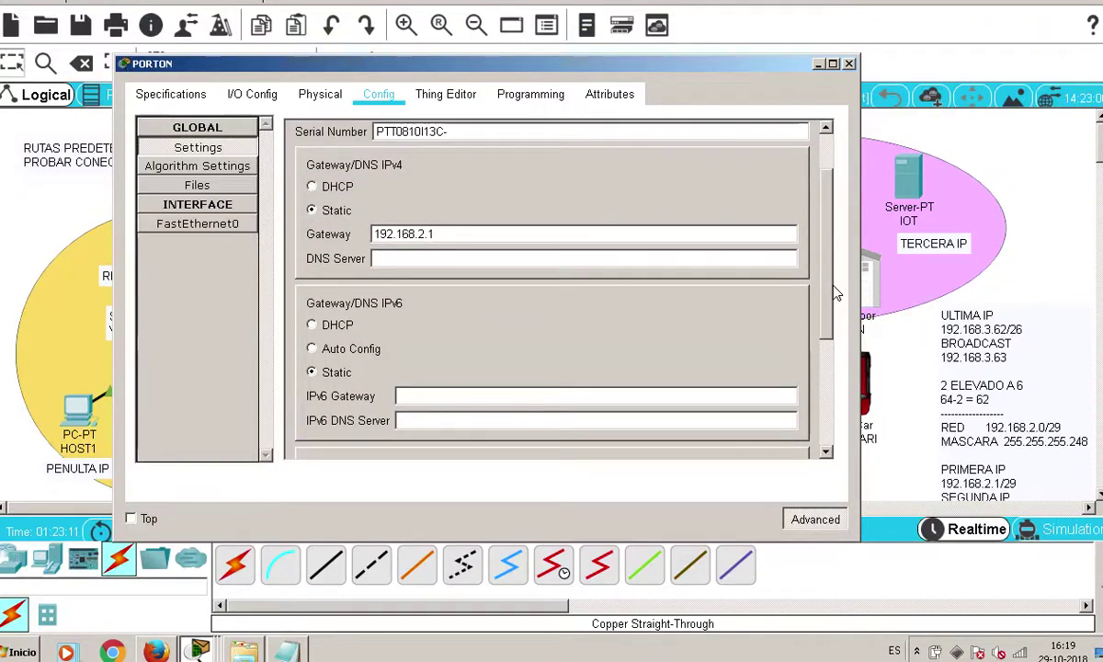
{"action": "left_click_drag", "start_coordinate": [836, 292], "coordinate": [836, 372]}
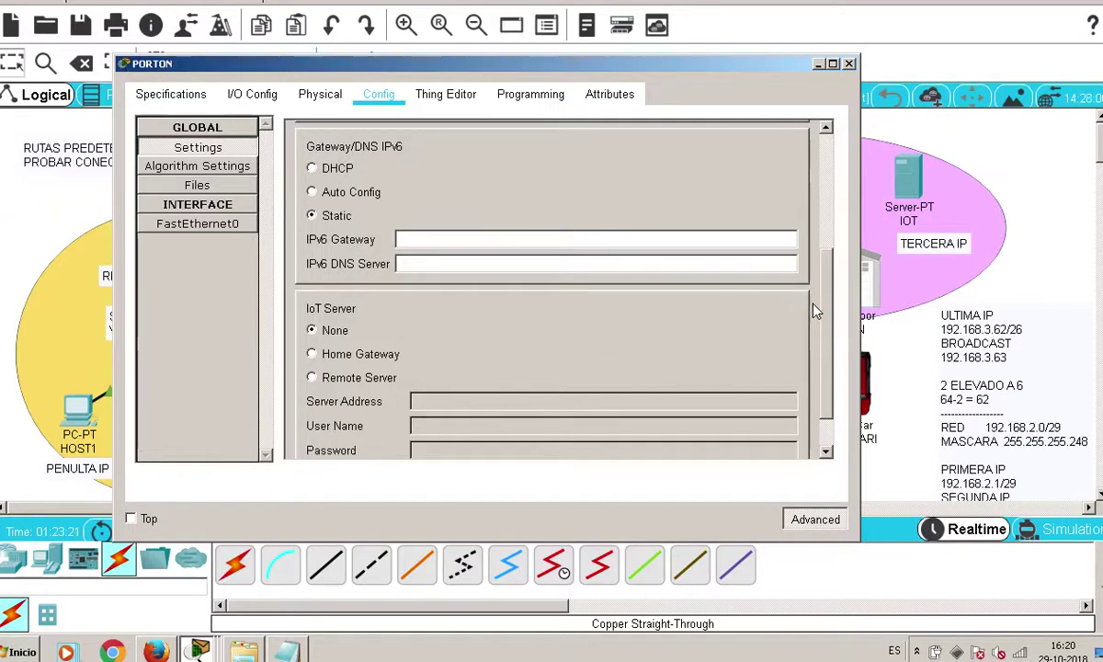
{"action": "scroll", "coordinate": [827, 317], "scroll_direction": "down", "scroll_amount": 2}
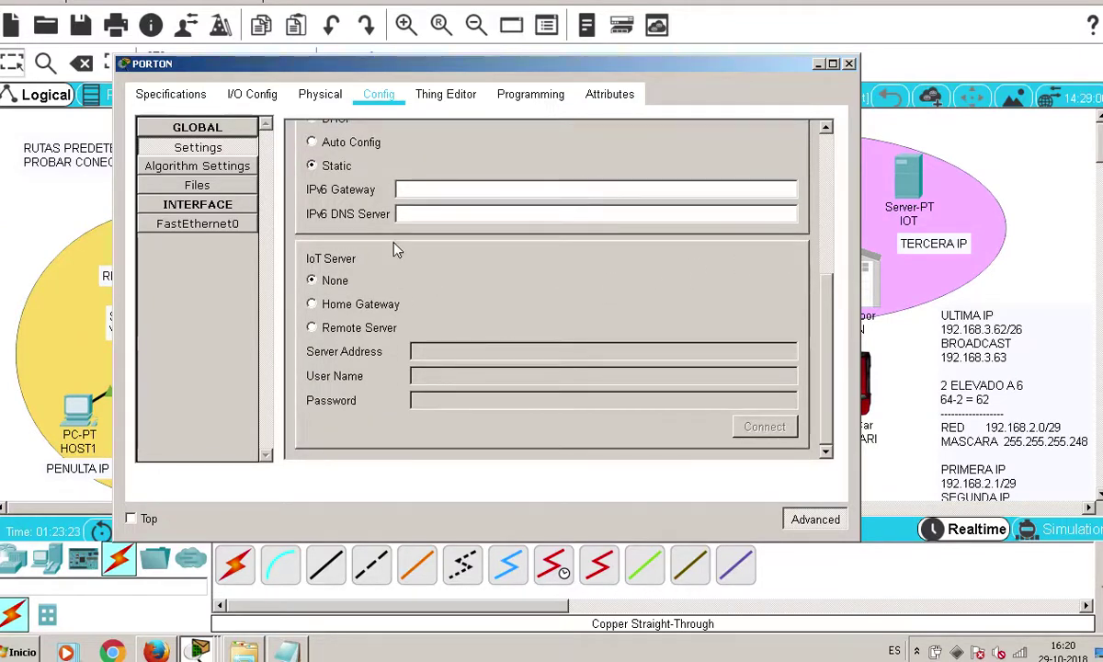
Connect PORTON to remote IoT server 192.168.2.3 using the user name and password
{"action": "left_click", "coordinate": [357, 336]}
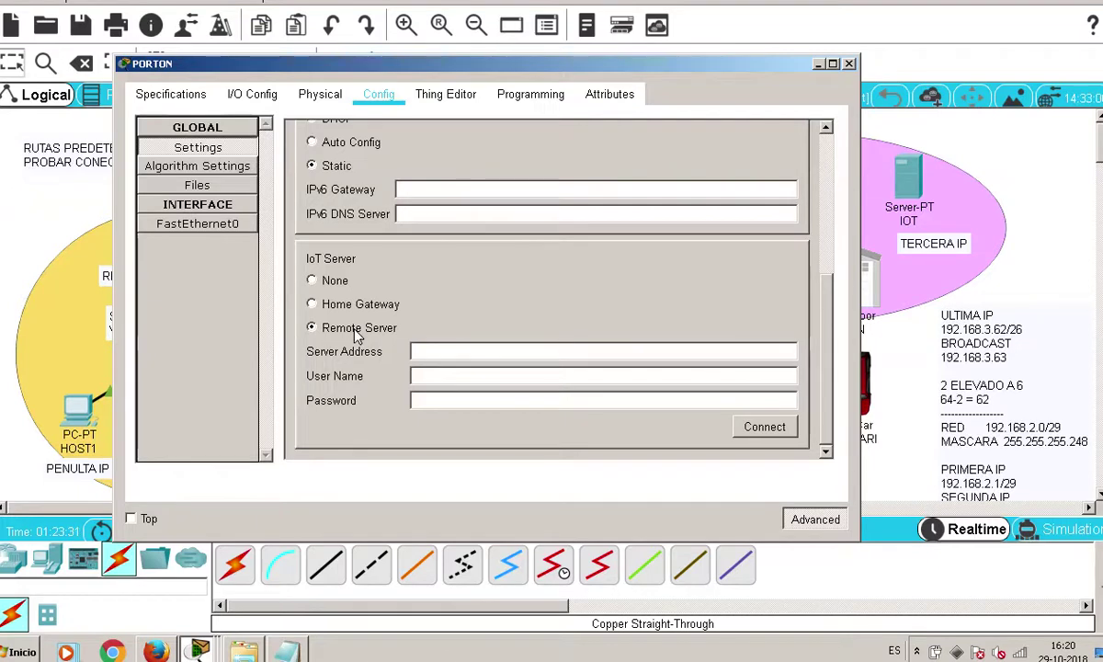
{"action": "left_click", "coordinate": [437, 355]}
{"action": "type", "text": "192.168"}
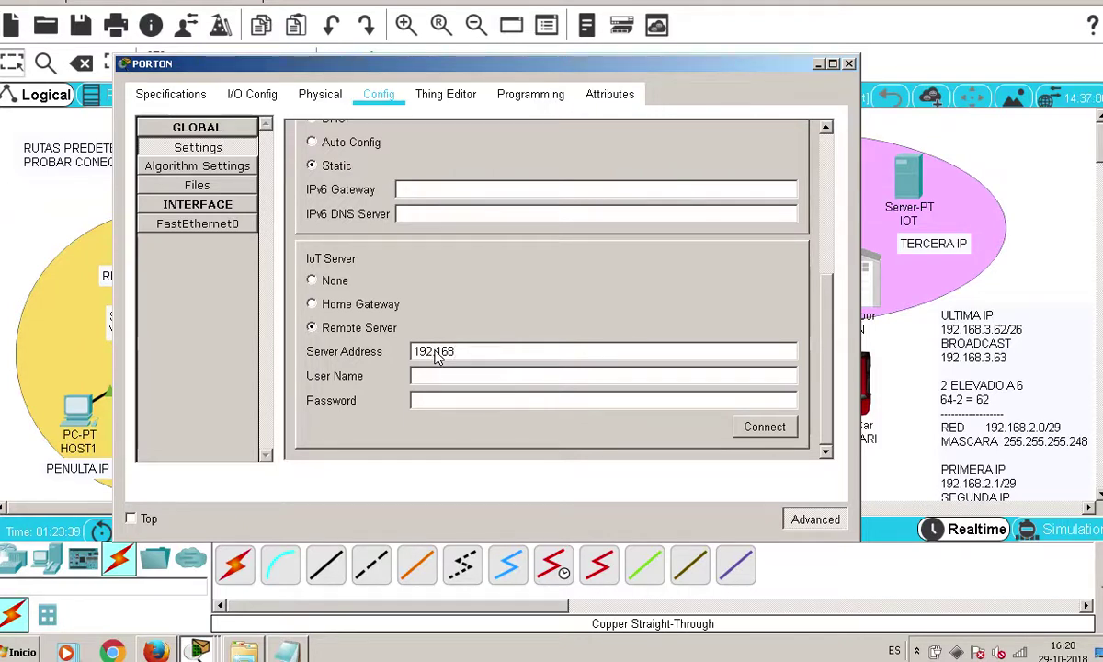
{"action": "type", "text": ".2.3"}
{"action": "left_click", "coordinate": [502, 375]}
{"action": "type", "text": "leicaleica"}
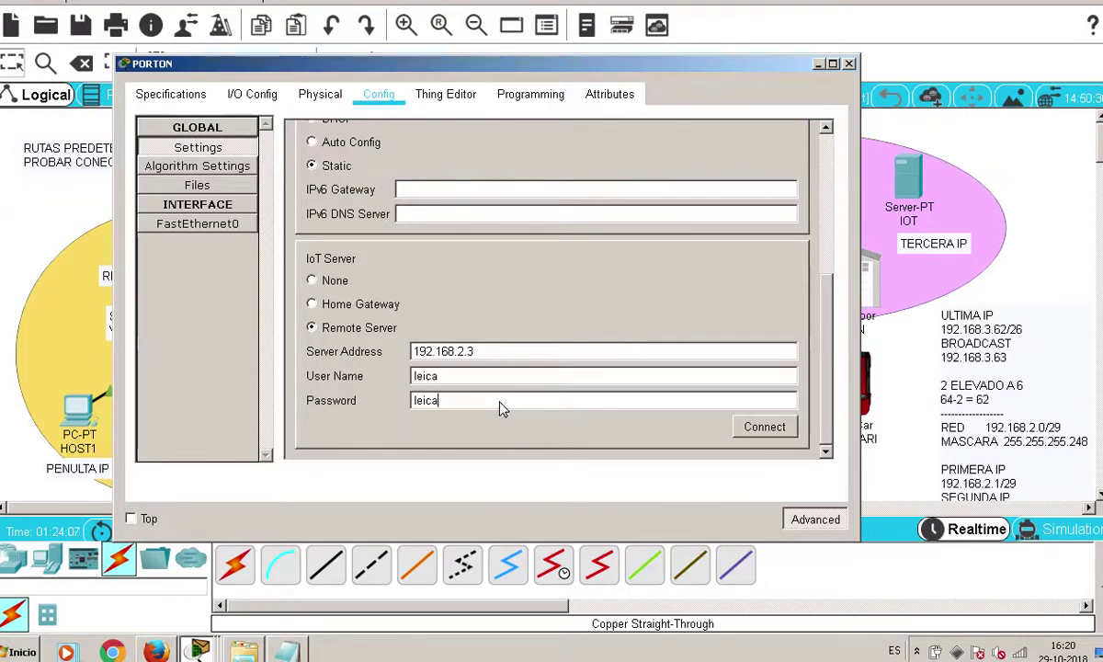
{"action": "left_click", "coordinate": [739, 426]}
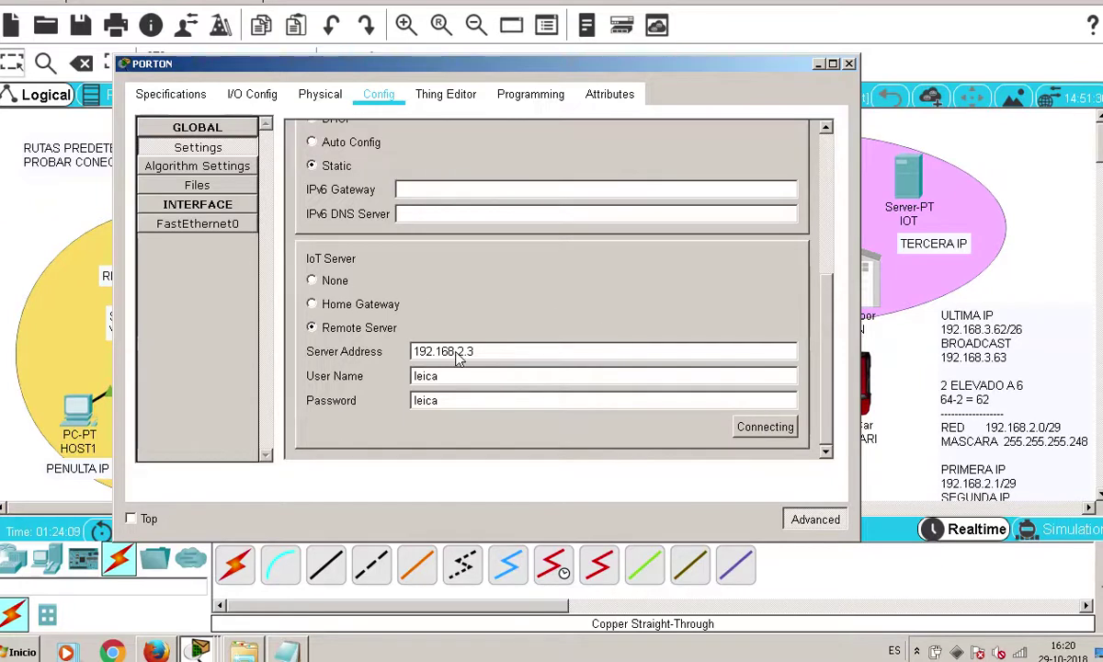
{"action": "left_click", "coordinate": [489, 357]}
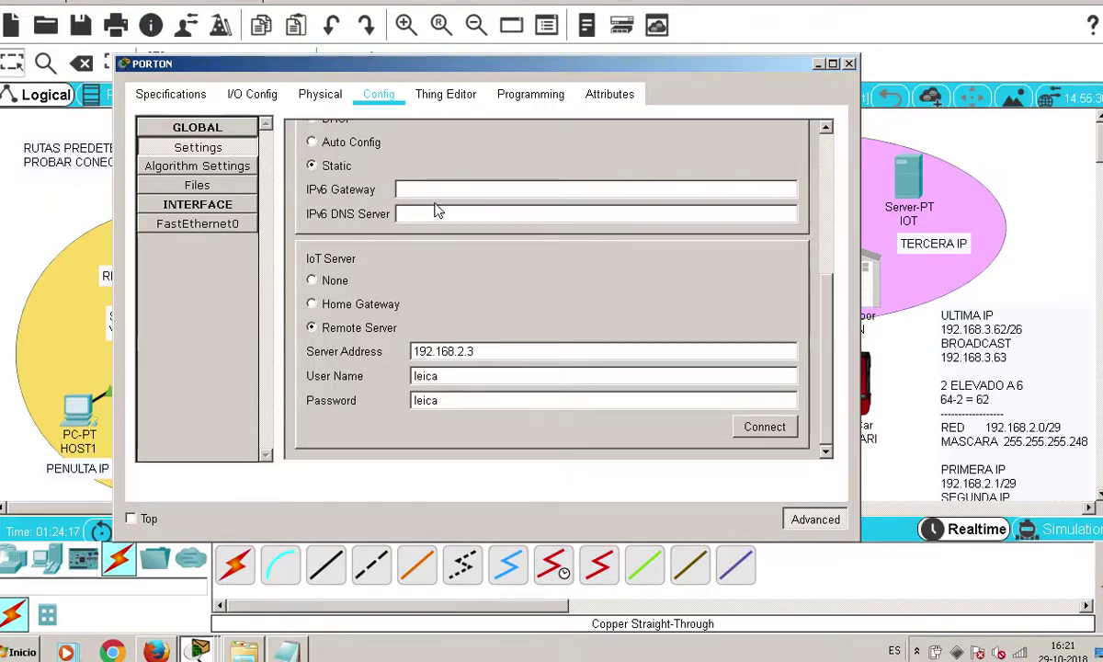
{"action": "scroll", "coordinate": [772, 309], "scroll_direction": "up", "scroll_amount": 3}
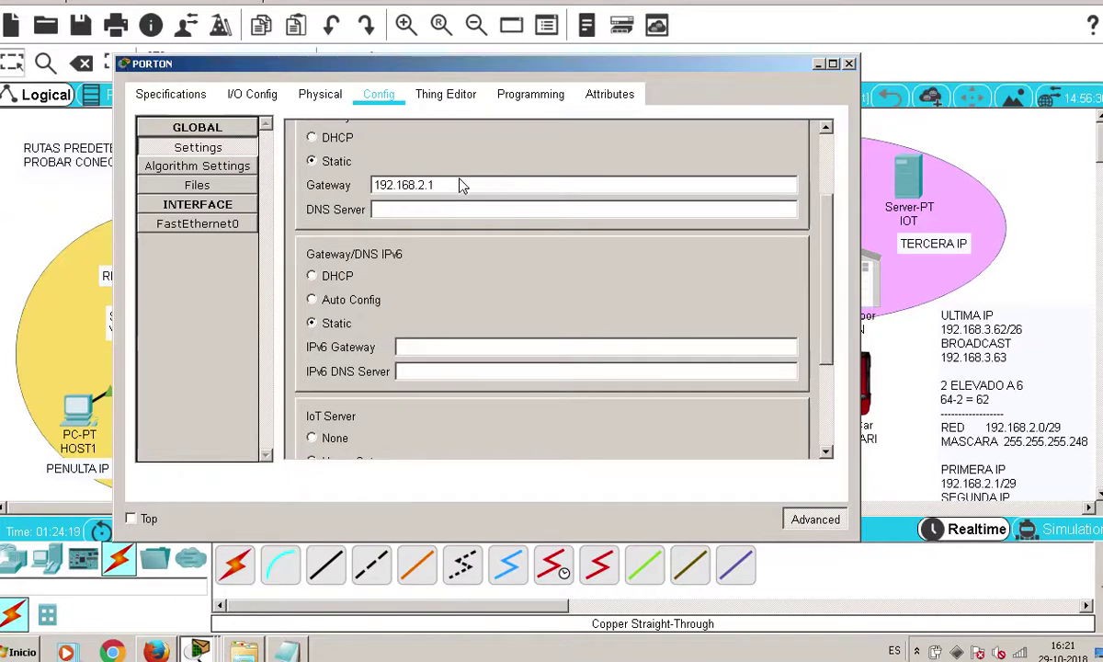
{"action": "scroll", "coordinate": [365, 196], "scroll_direction": "down", "scroll_amount": 1}
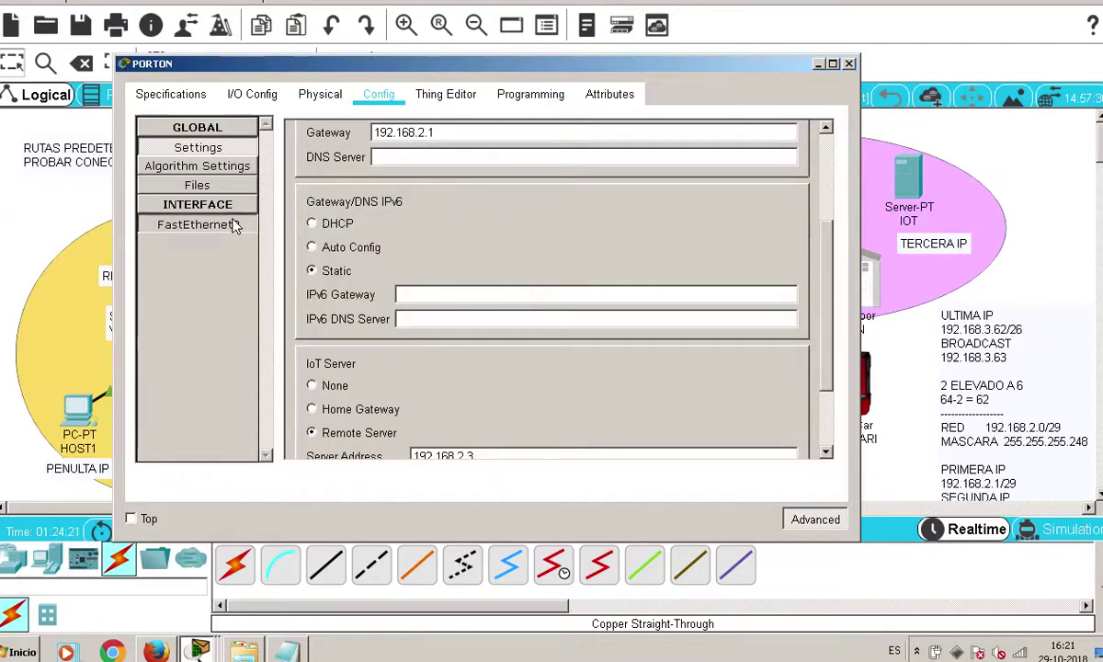
{"action": "left_click", "coordinate": [230, 224]}
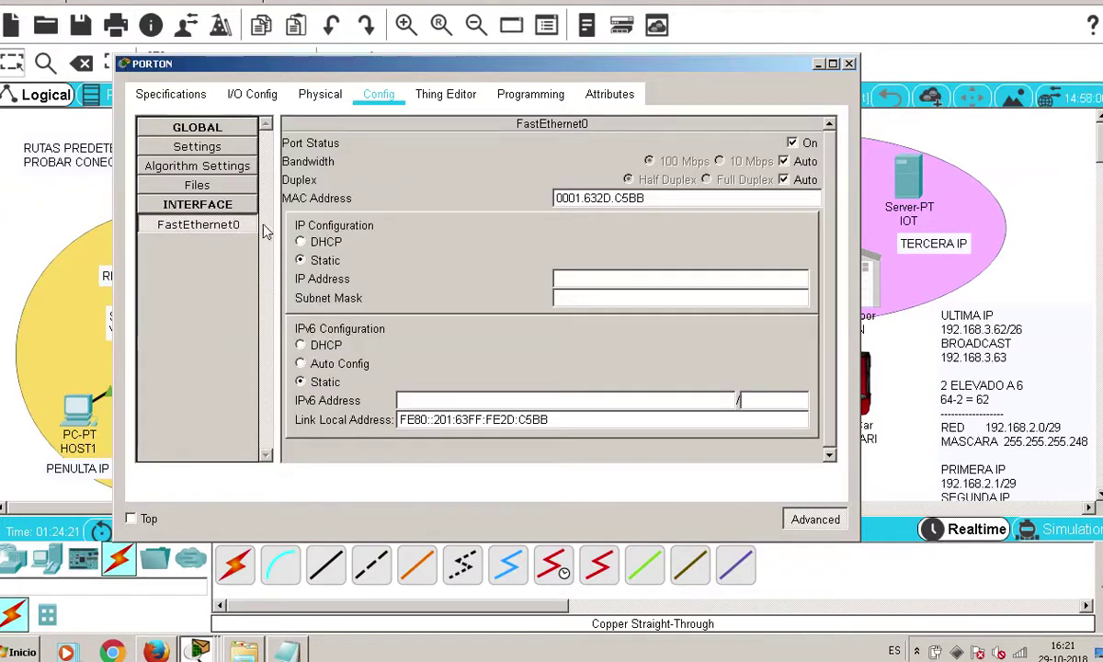
Find the last usable address, 192.168.2.6/29, in the IP calculation notes
{"action": "left_click", "coordinate": [578, 283]}
{"action": "left_click_drag", "start_coordinate": [658, 78], "coordinate": [384, 158]}
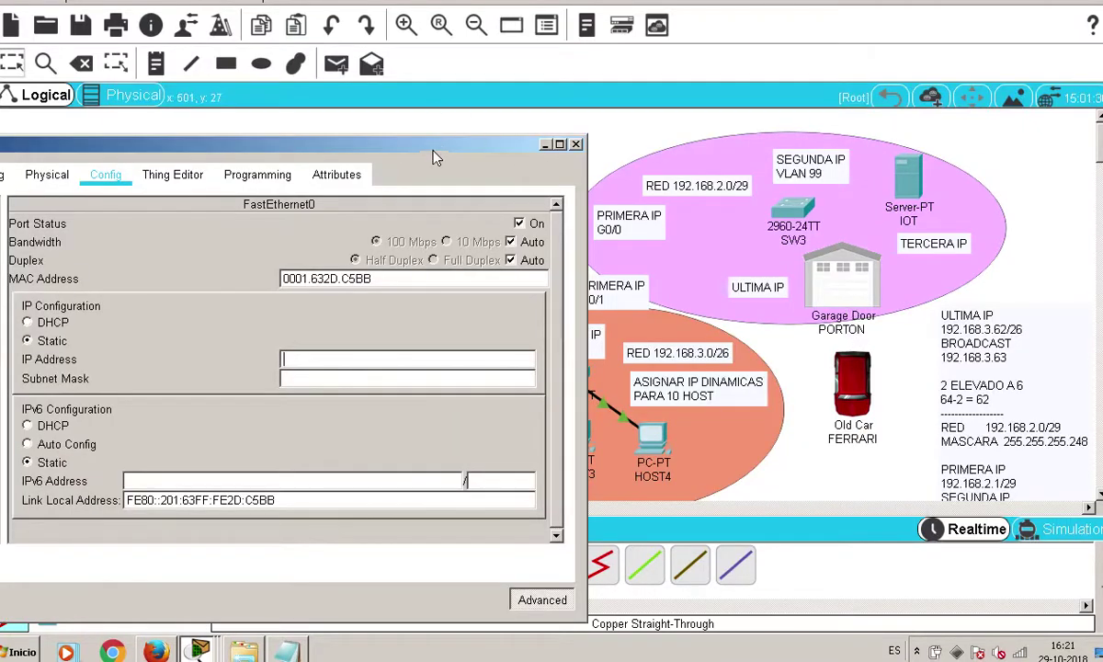
{"action": "left_click", "coordinate": [286, 651]}
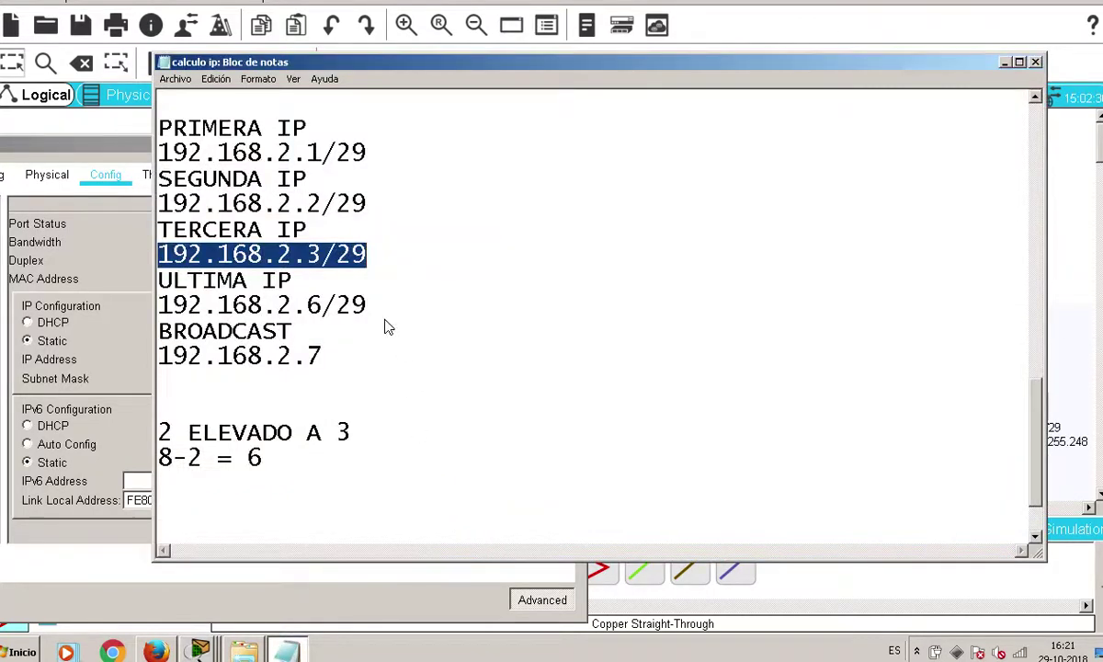
{"action": "left_click_drag", "start_coordinate": [431, 313], "coordinate": [122, 277]}
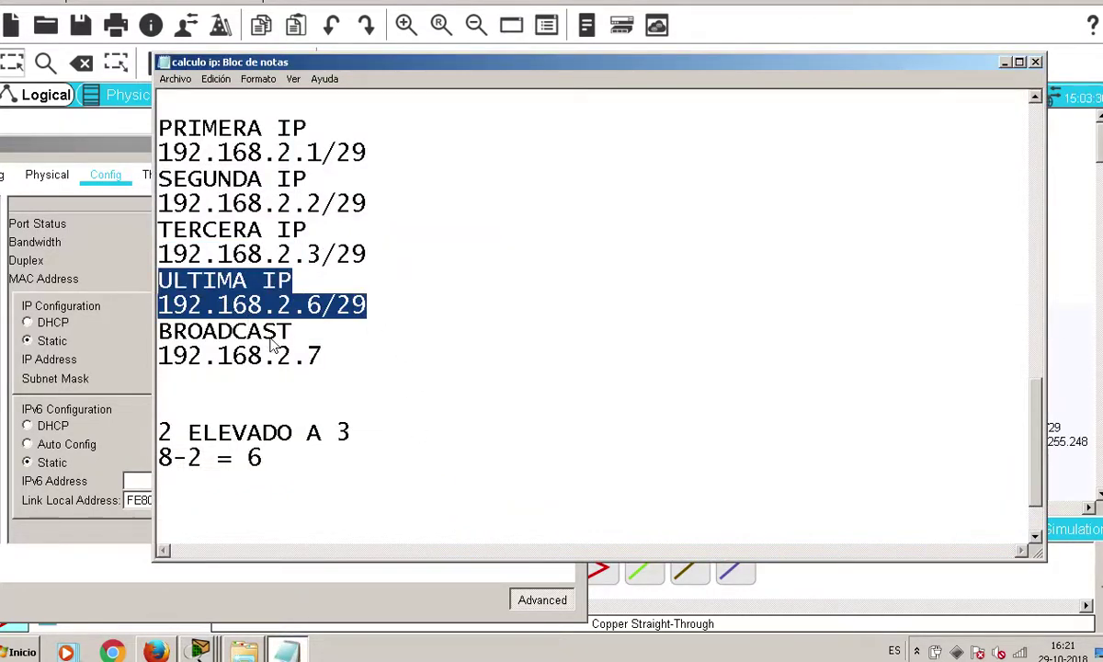
{"action": "left_click", "coordinate": [115, 240]}
Give FastEthernet0 IP address 192.168.2.6 with subnet mask 255.255.255.248
{"action": "left_click", "coordinate": [323, 360]}
{"action": "type", "text": "192.168.2"}
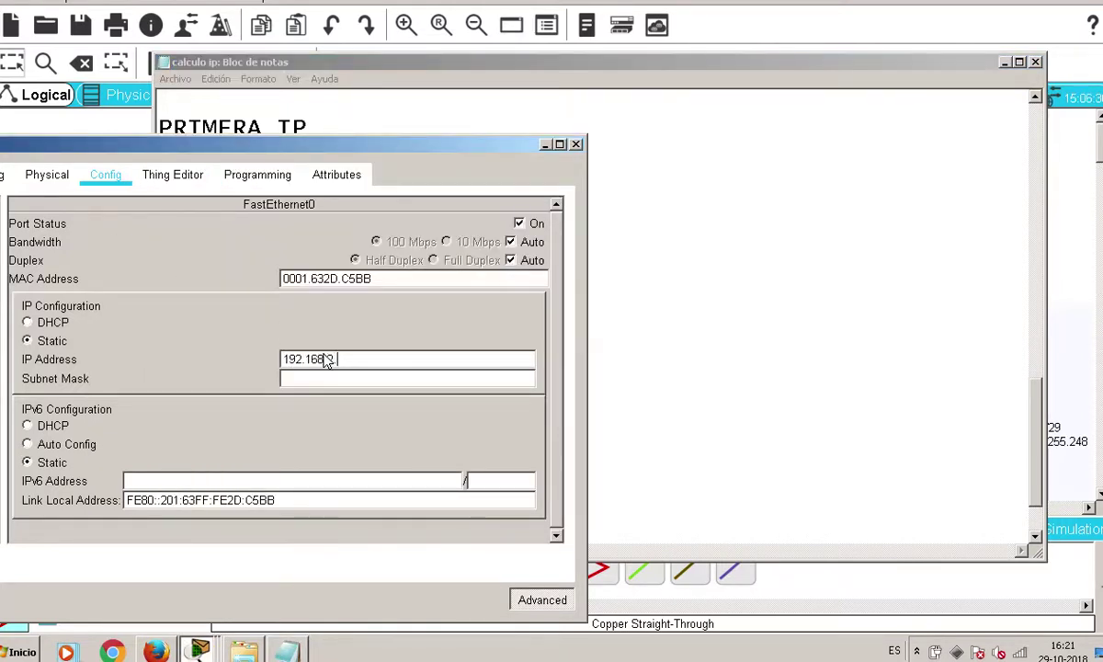
{"action": "type", "text": ".6"}
{"action": "left_click", "coordinate": [385, 380]}
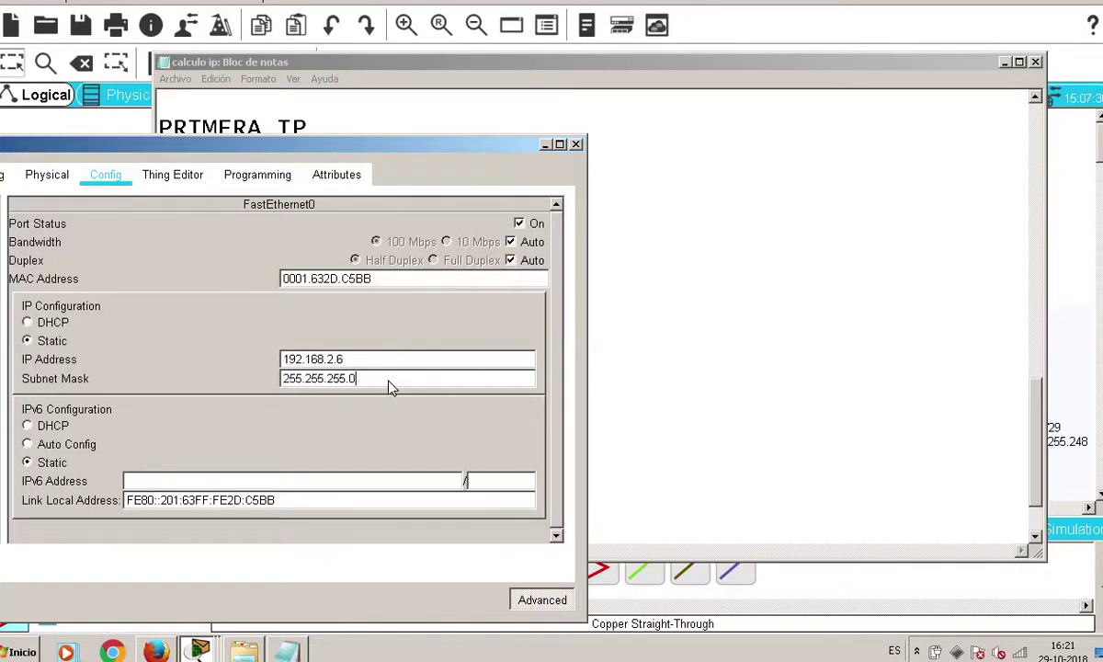
{"action": "key", "text": "BackSpace"}
{"action": "type", "text": "248"}
{"action": "left_click_drag", "start_coordinate": [489, 146], "coordinate": [635, 135]}
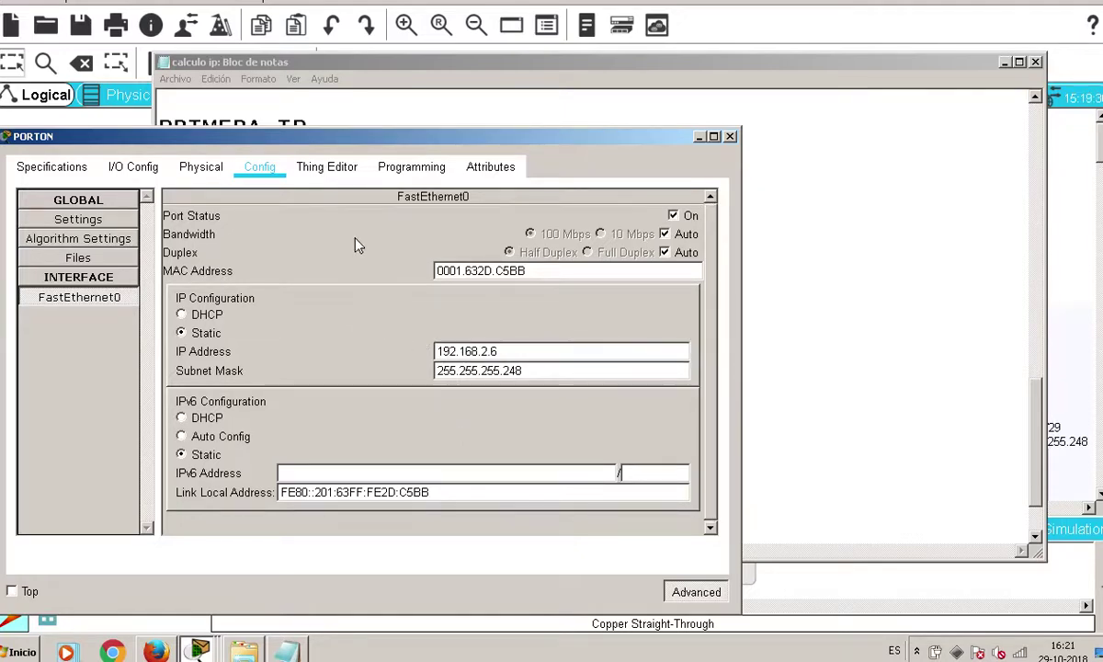
{"action": "left_click_drag", "start_coordinate": [372, 136], "coordinate": [494, 111]}
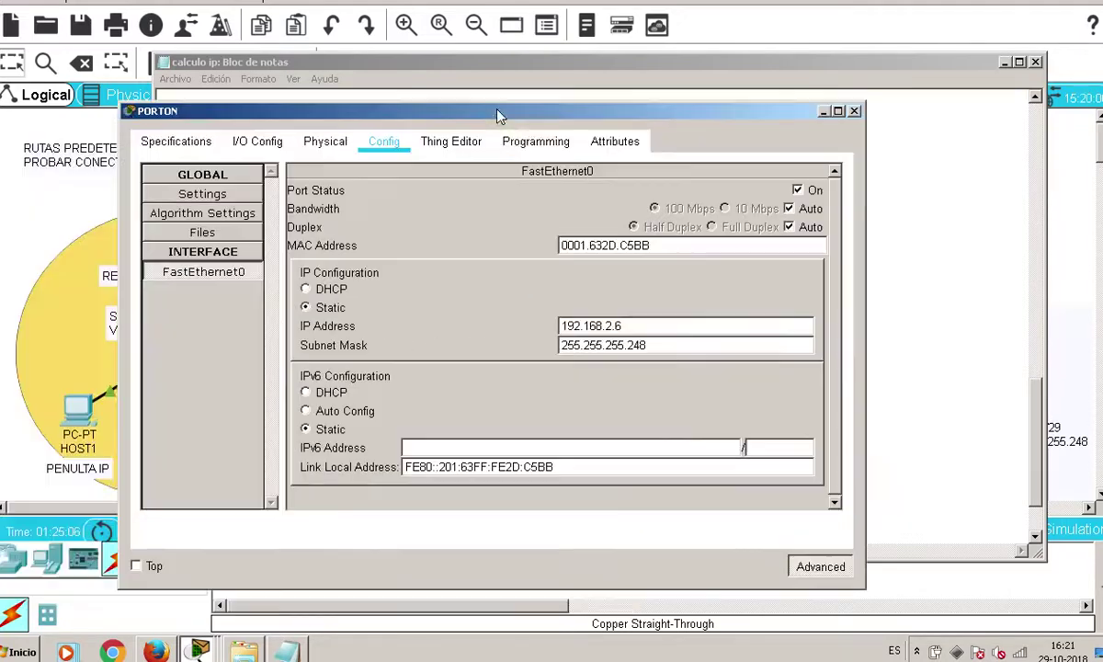
On PORTON's Programming page, stop the Garage Door (JavaScript) program
{"action": "left_click", "coordinate": [545, 145]}
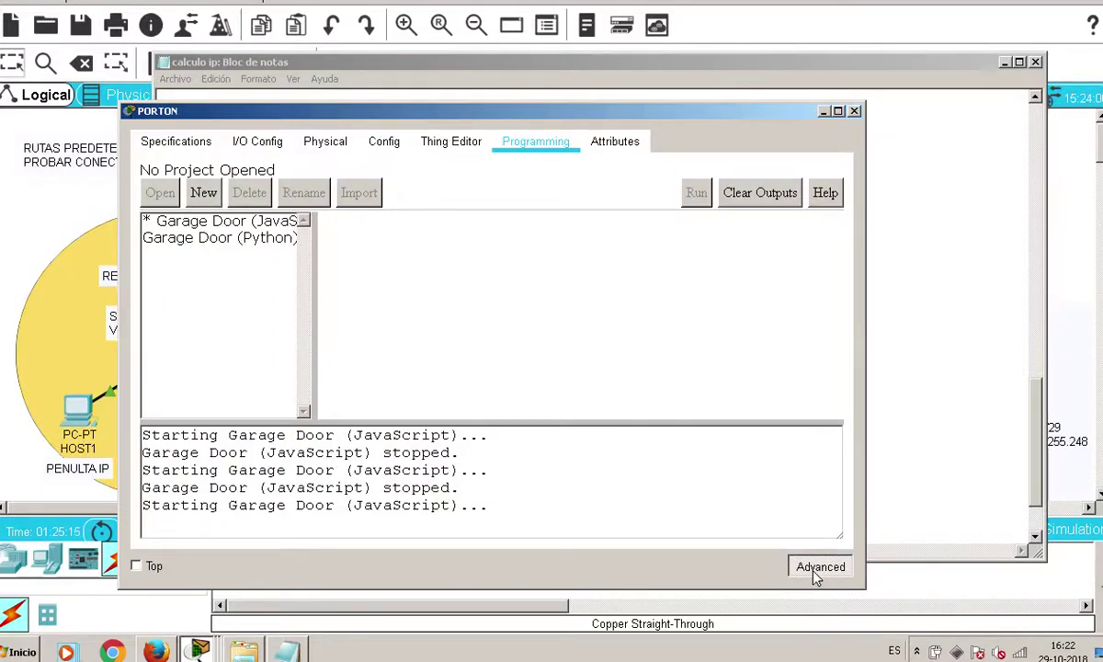
{"action": "left_click", "coordinate": [228, 229]}
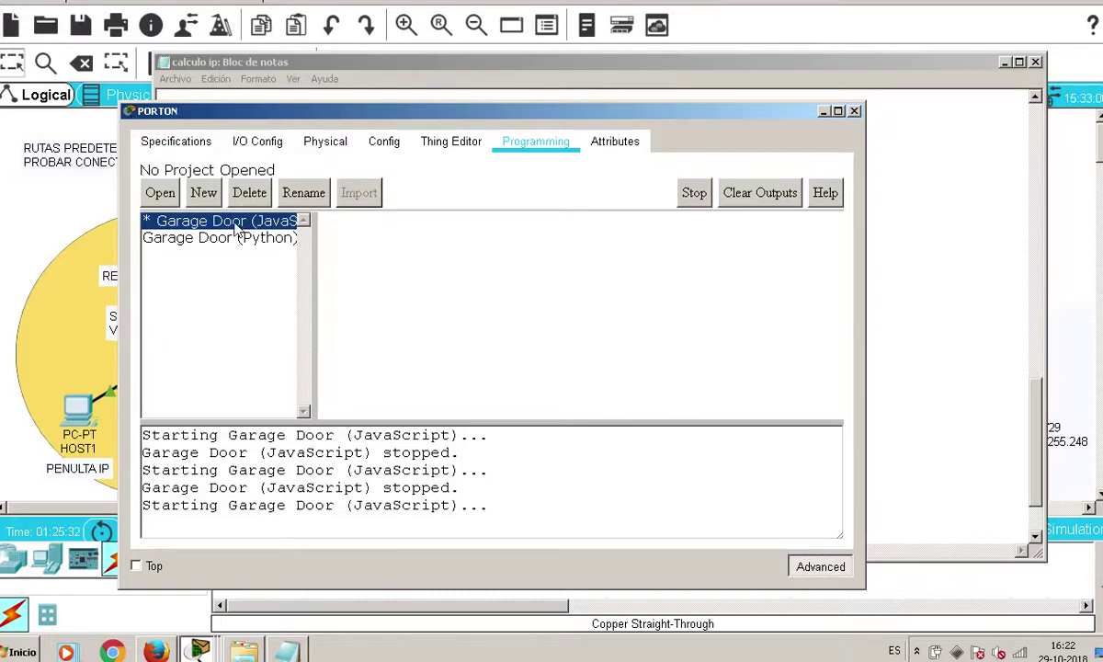
{"action": "double_click", "coordinate": [221, 222]}
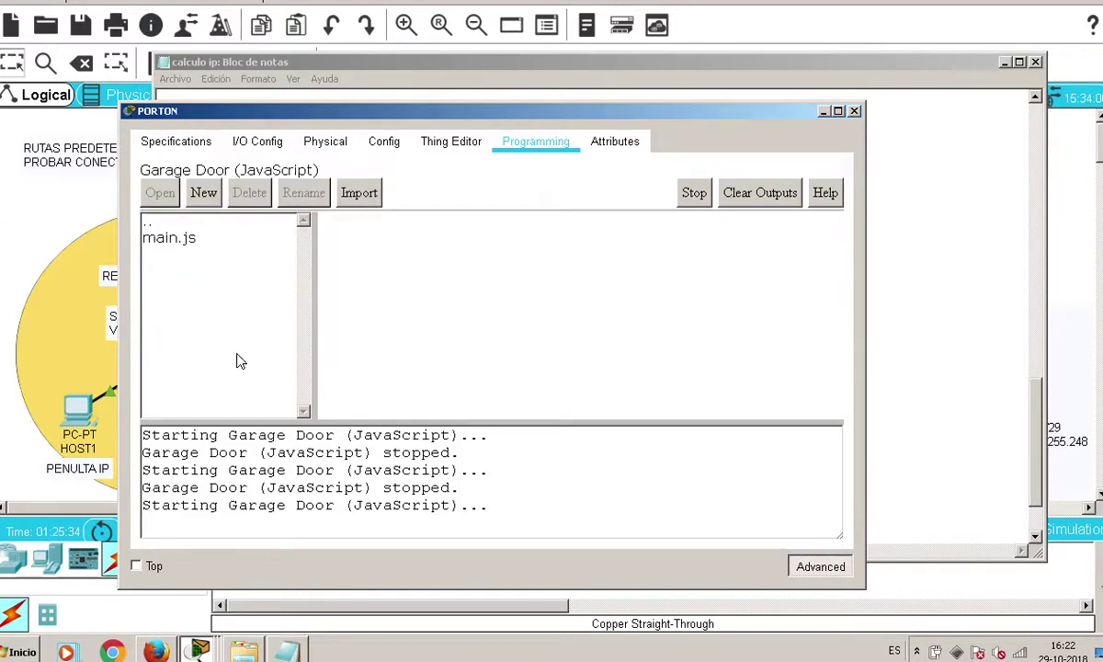
{"action": "double_click", "coordinate": [162, 220]}
{"action": "left_click", "coordinate": [216, 228]}
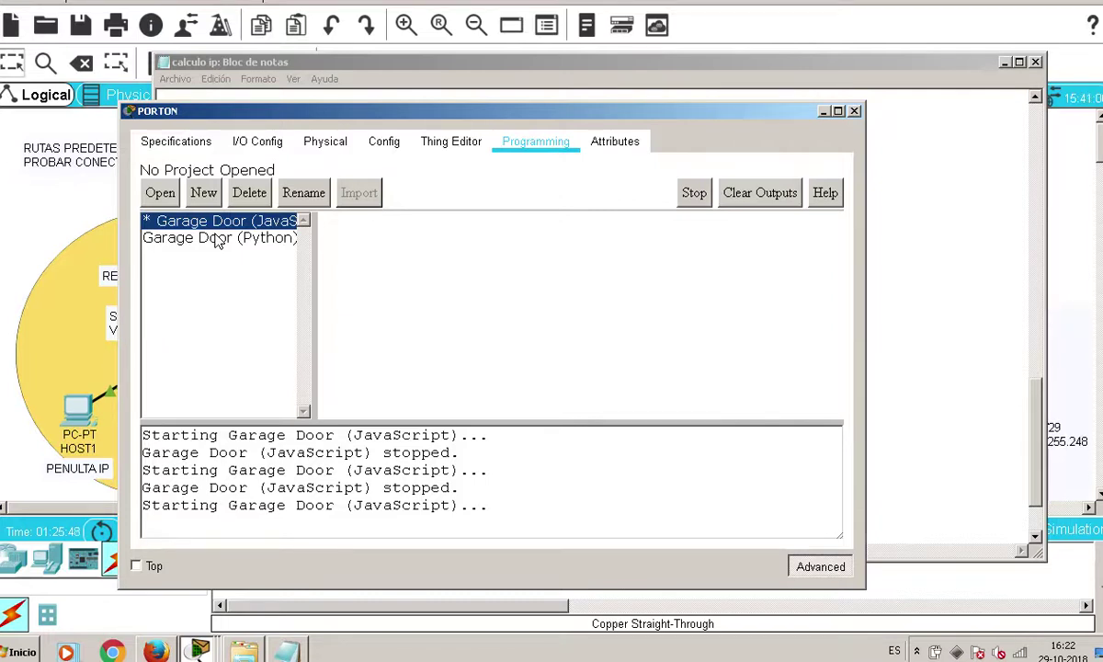
{"action": "left_click", "coordinate": [691, 193]}
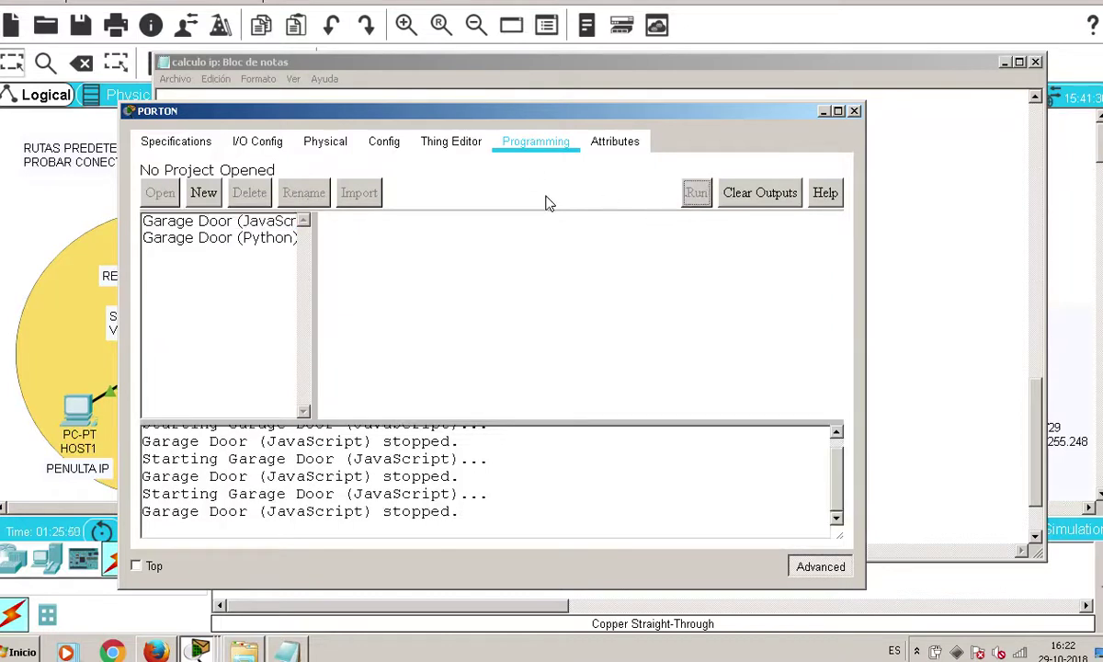
Run the Garage Door (Python) program and look through its main.py code
{"action": "left_click", "coordinate": [257, 239]}
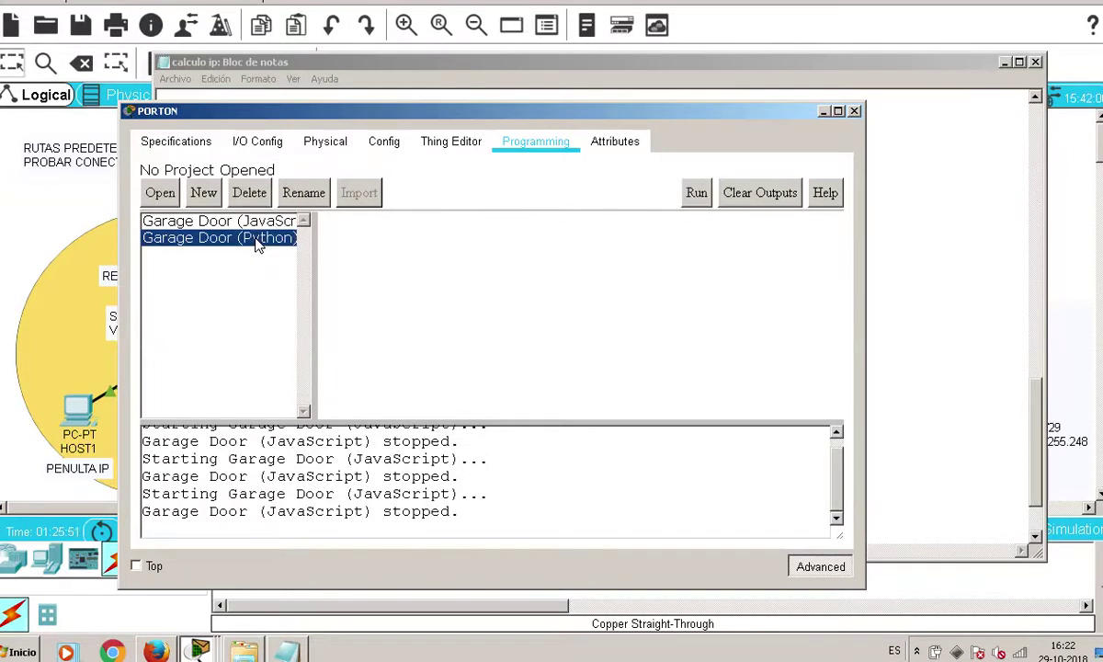
{"action": "left_click", "coordinate": [698, 195]}
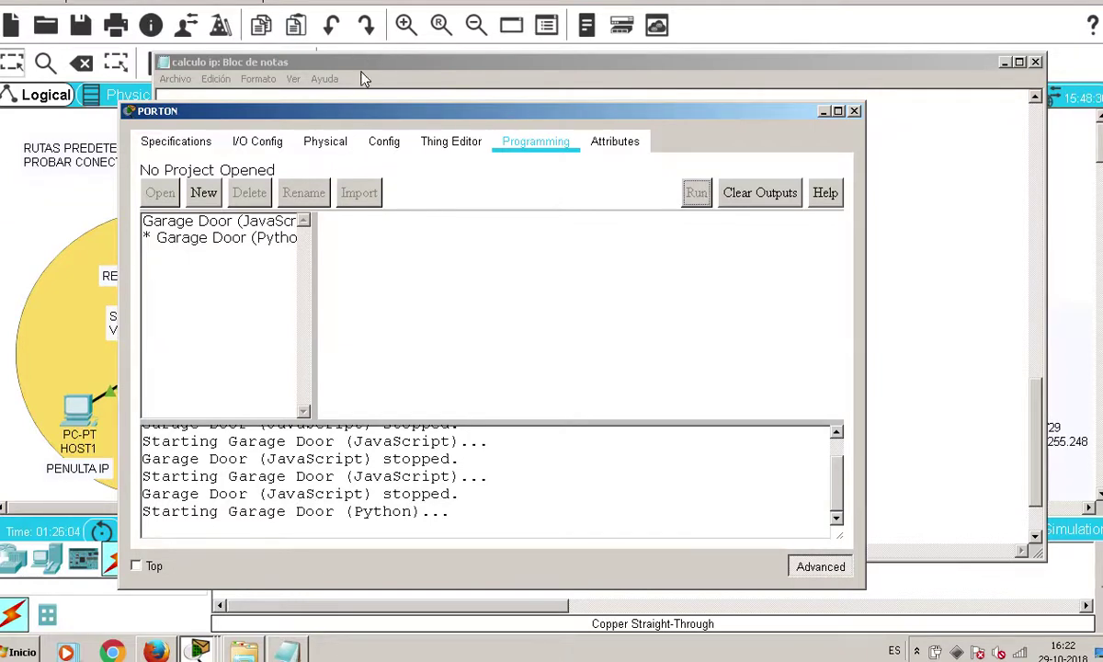
{"action": "double_click", "coordinate": [246, 238]}
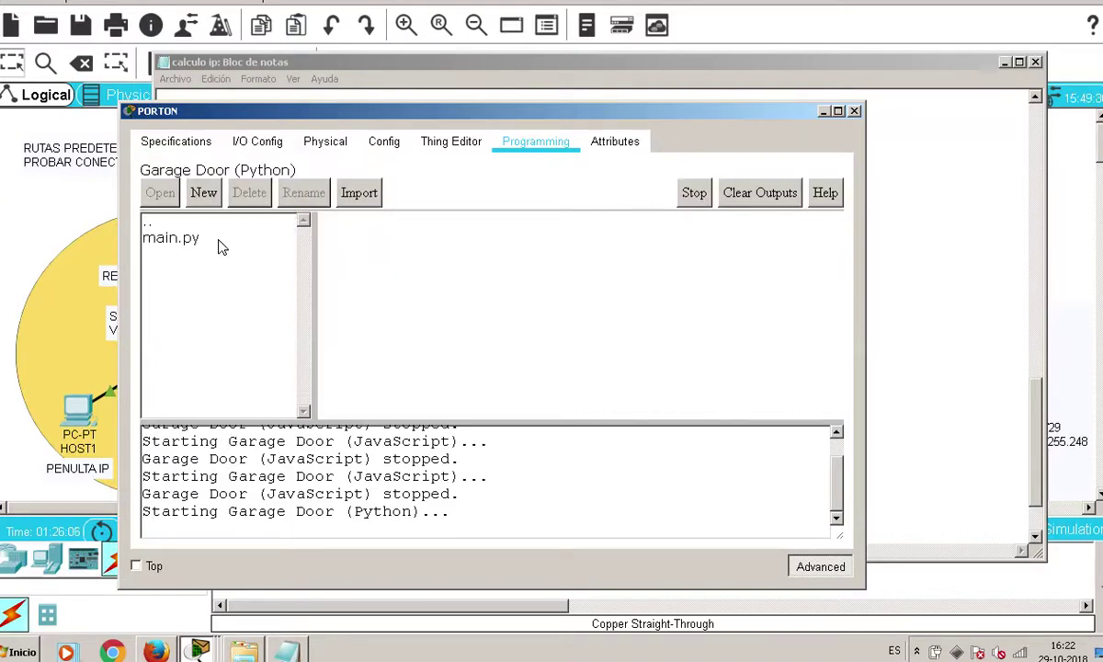
{"action": "double_click", "coordinate": [176, 241]}
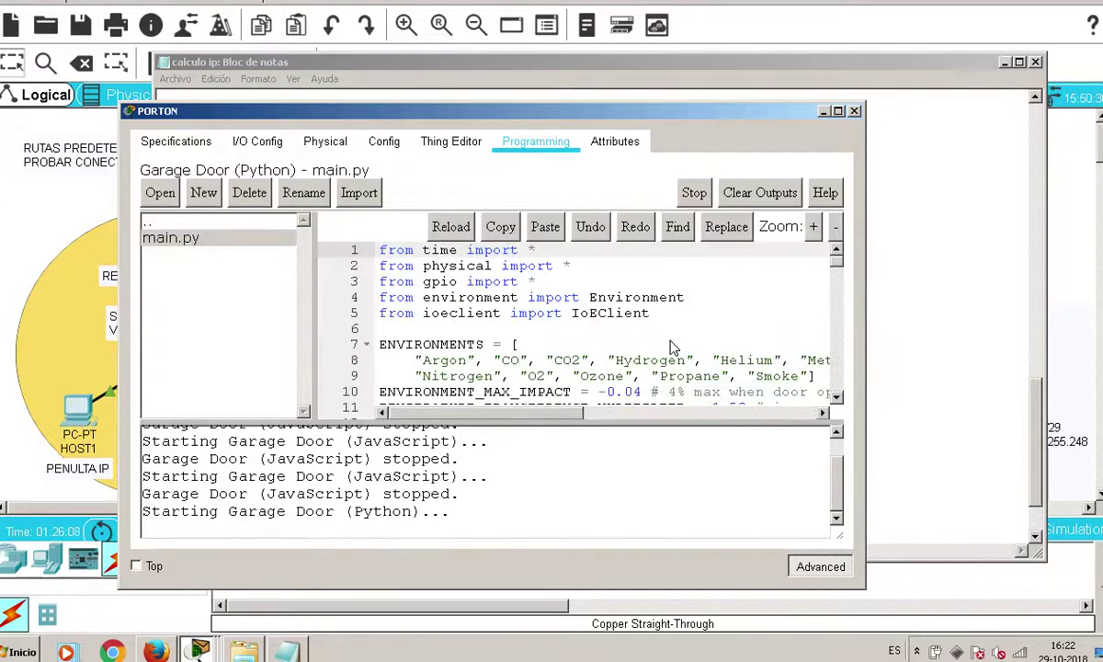
{"action": "scroll", "coordinate": [674, 344], "scroll_direction": "down", "scroll_amount": 2}
{"action": "scroll", "coordinate": [673, 344], "scroll_direction": "down", "scroll_amount": 3}
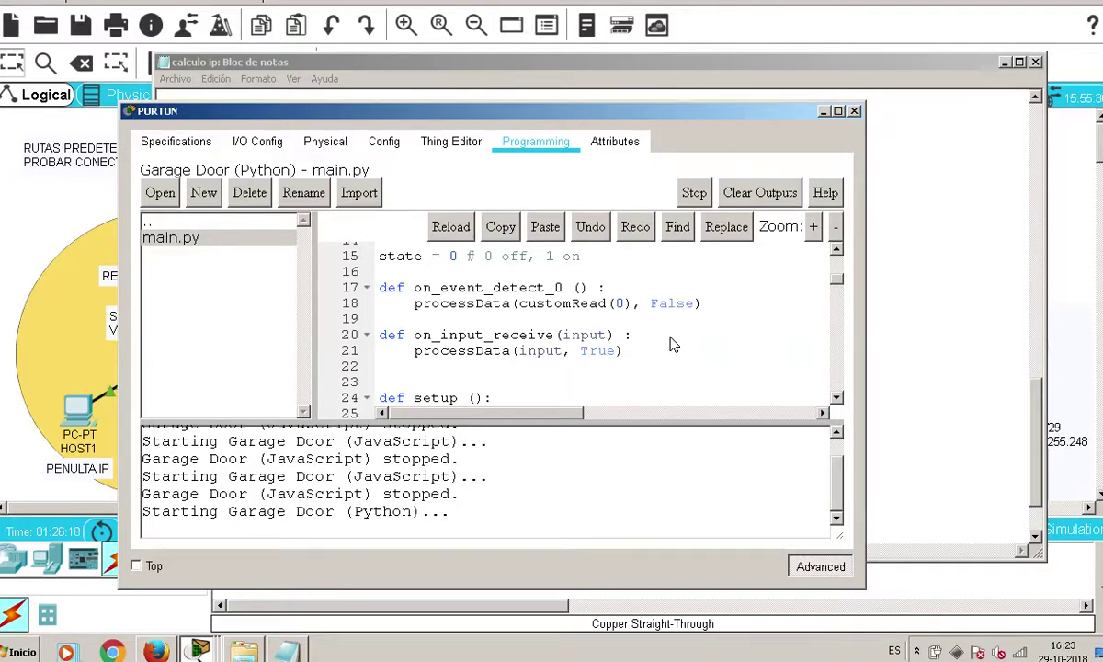
{"action": "scroll", "coordinate": [666, 336], "scroll_direction": "down", "scroll_amount": 20}
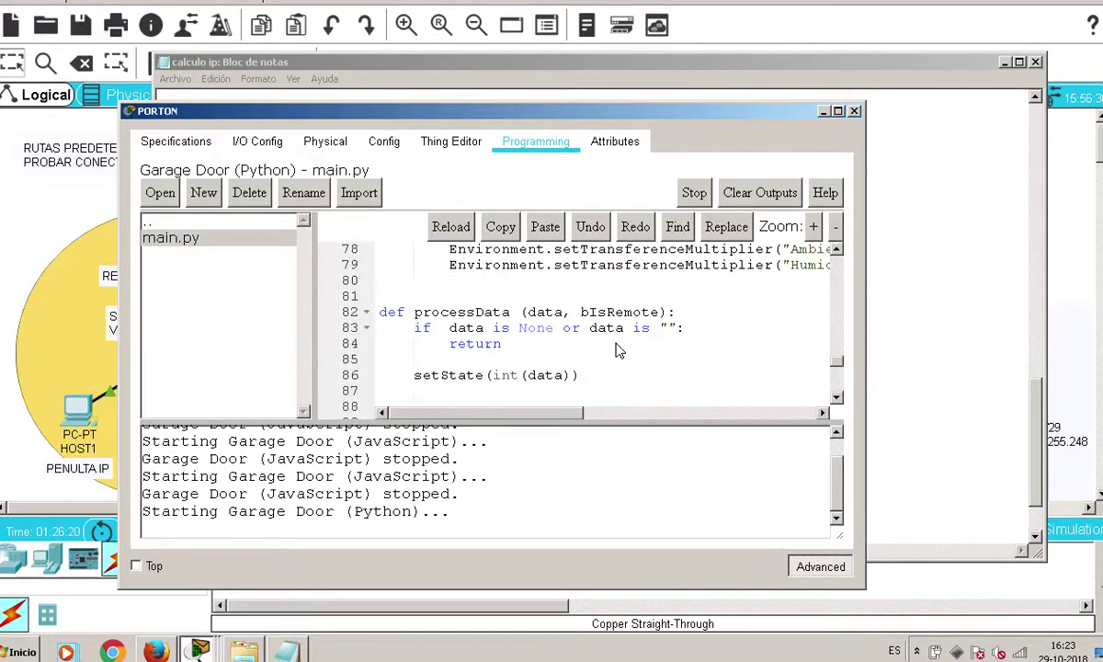
{"action": "scroll", "coordinate": [610, 350], "scroll_direction": "down", "scroll_amount": 6}
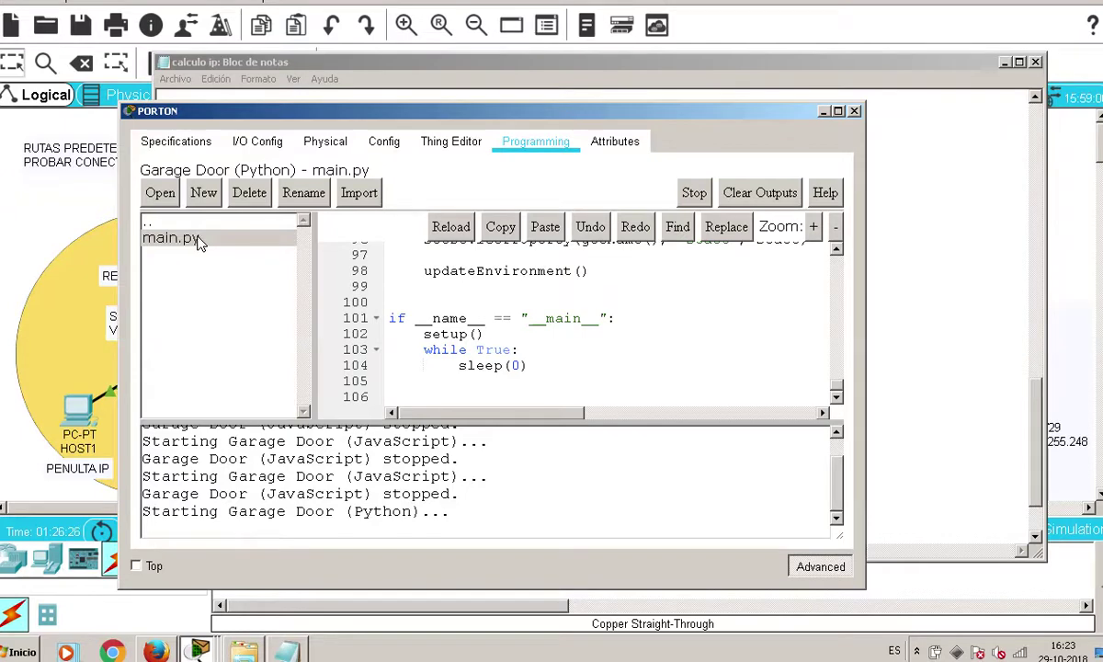
{"action": "scroll", "coordinate": [787, 341], "scroll_direction": "up", "scroll_amount": 12}
{"action": "scroll", "coordinate": [787, 342], "scroll_direction": "up", "scroll_amount": 15}
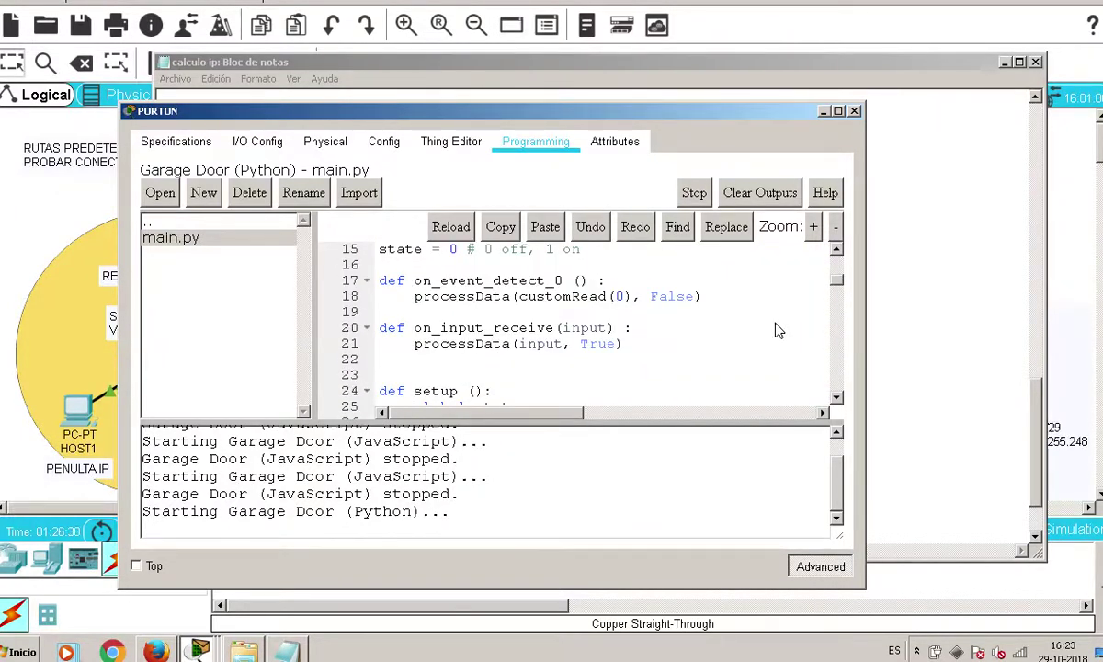
{"action": "scroll", "coordinate": [776, 331], "scroll_direction": "up", "scroll_amount": 5}
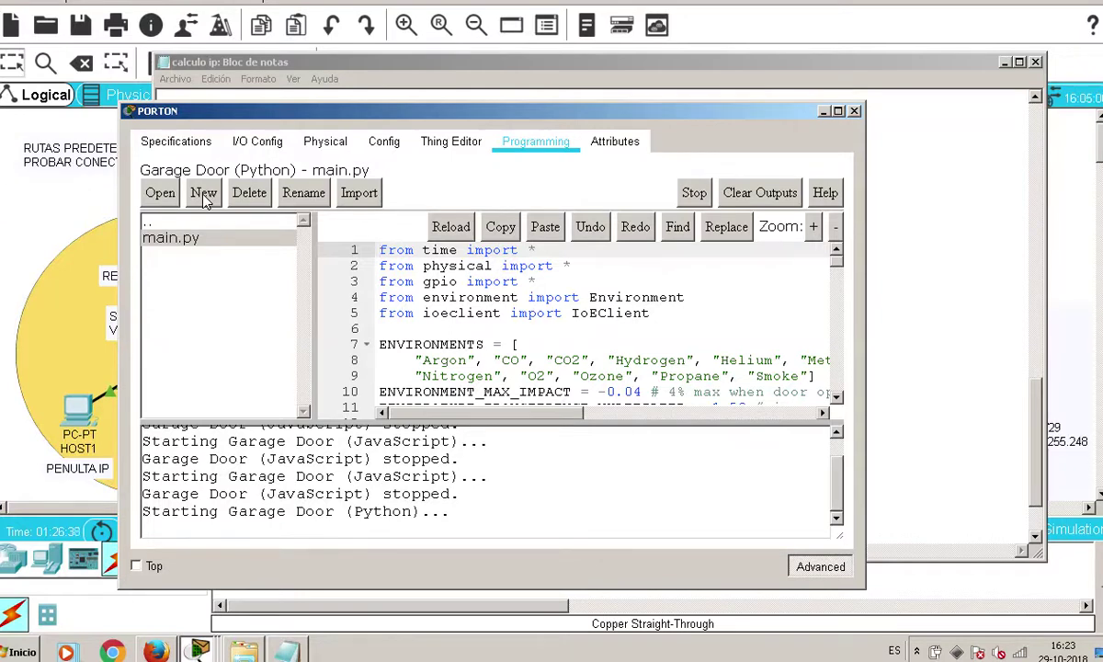
Review PORTON's Attributes tab, then close the PORTON window
{"action": "left_click", "coordinate": [618, 141]}
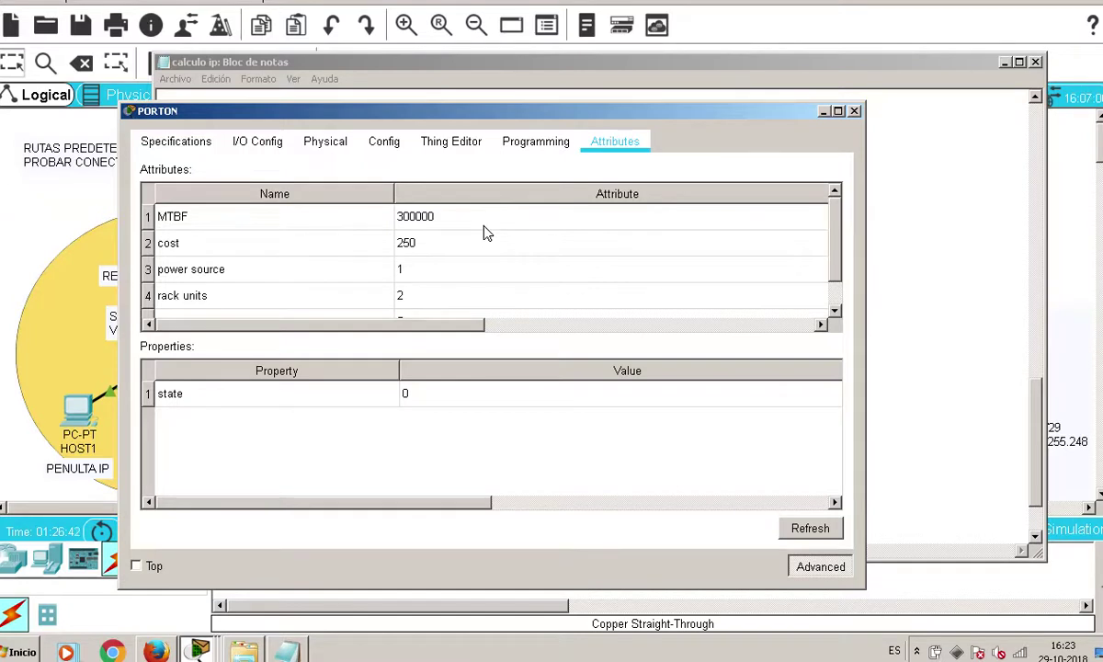
{"action": "scroll", "coordinate": [487, 235], "scroll_direction": "down", "scroll_amount": 1}
{"action": "scroll", "coordinate": [480, 239], "scroll_direction": "up", "scroll_amount": 1}
{"action": "left_click", "coordinate": [854, 110]}
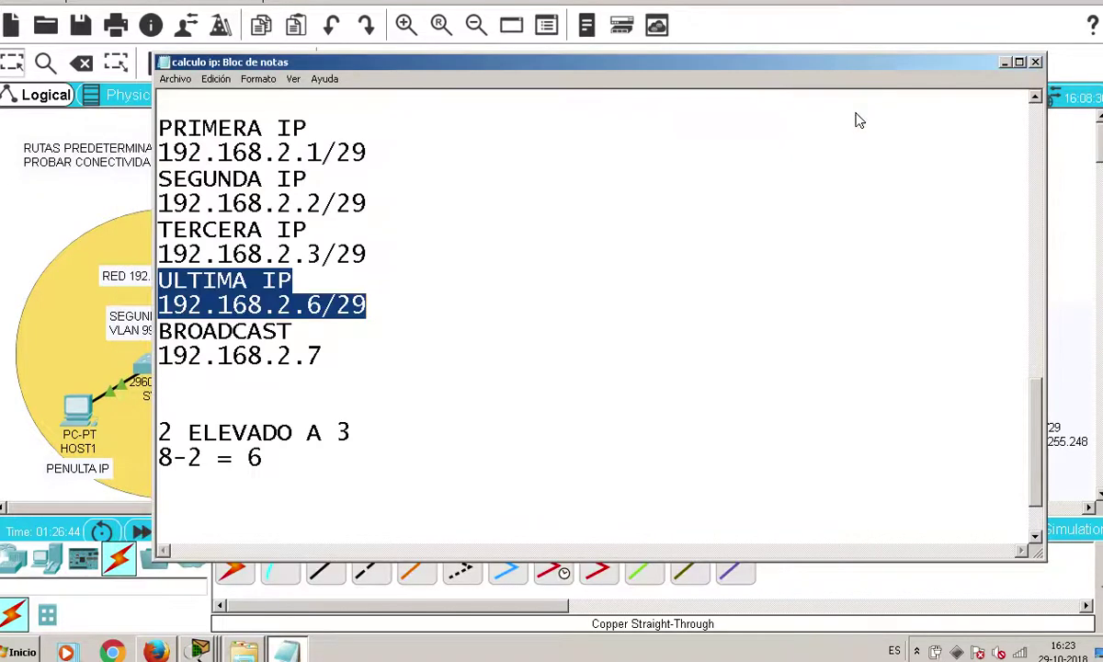
Cable the Garage Door's FastEthernet0 to SW3's Fa0/24 with copper straight-through
{"action": "left_click", "coordinate": [65, 131]}
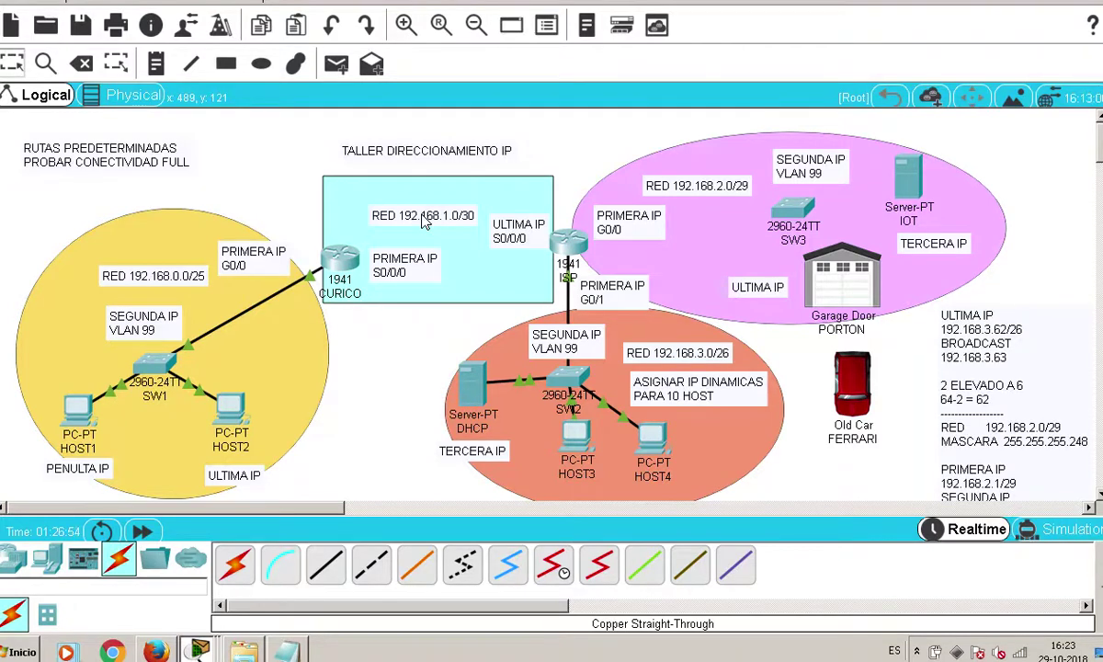
{"action": "left_click", "coordinate": [326, 564]}
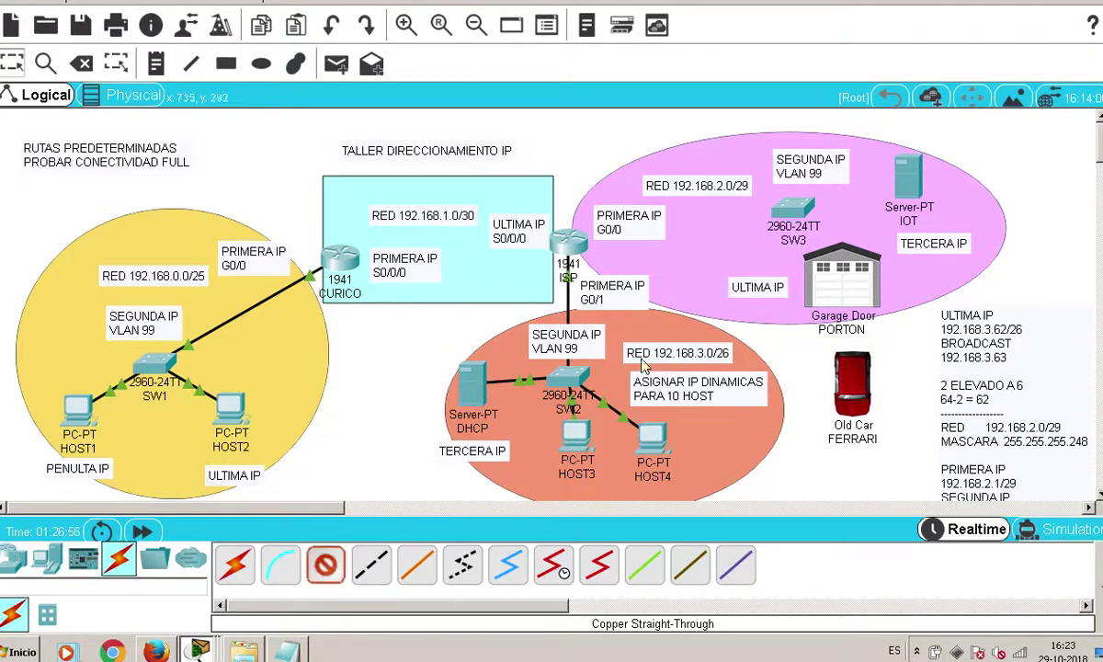
{"action": "left_click", "coordinate": [836, 281]}
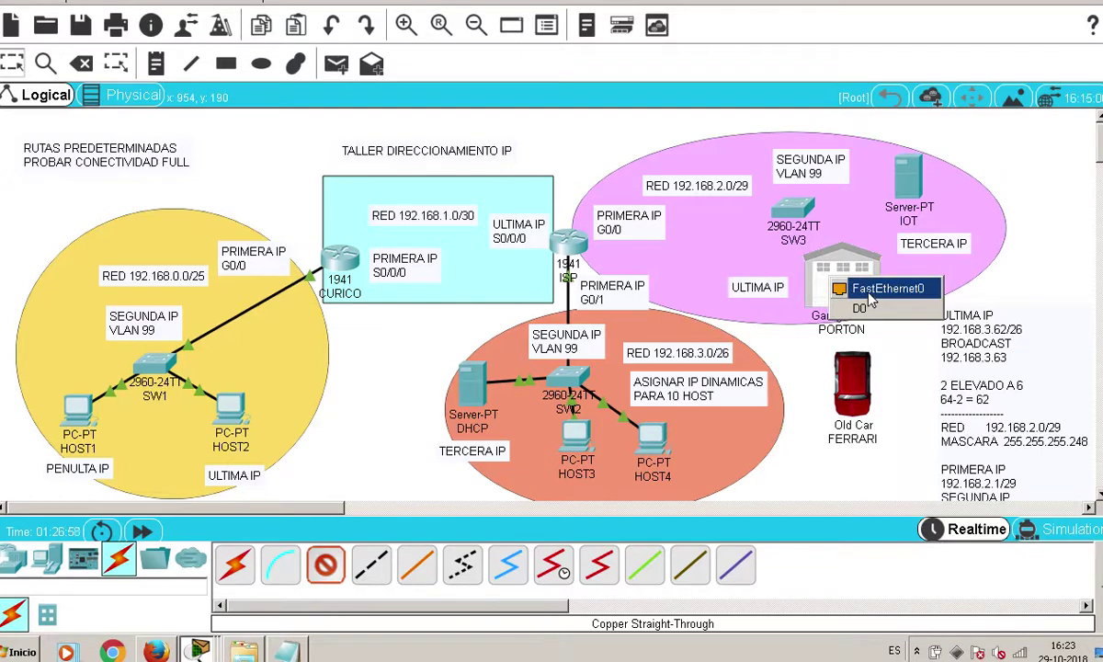
{"action": "left_click", "coordinate": [870, 289]}
{"action": "left_click", "coordinate": [792, 210]}
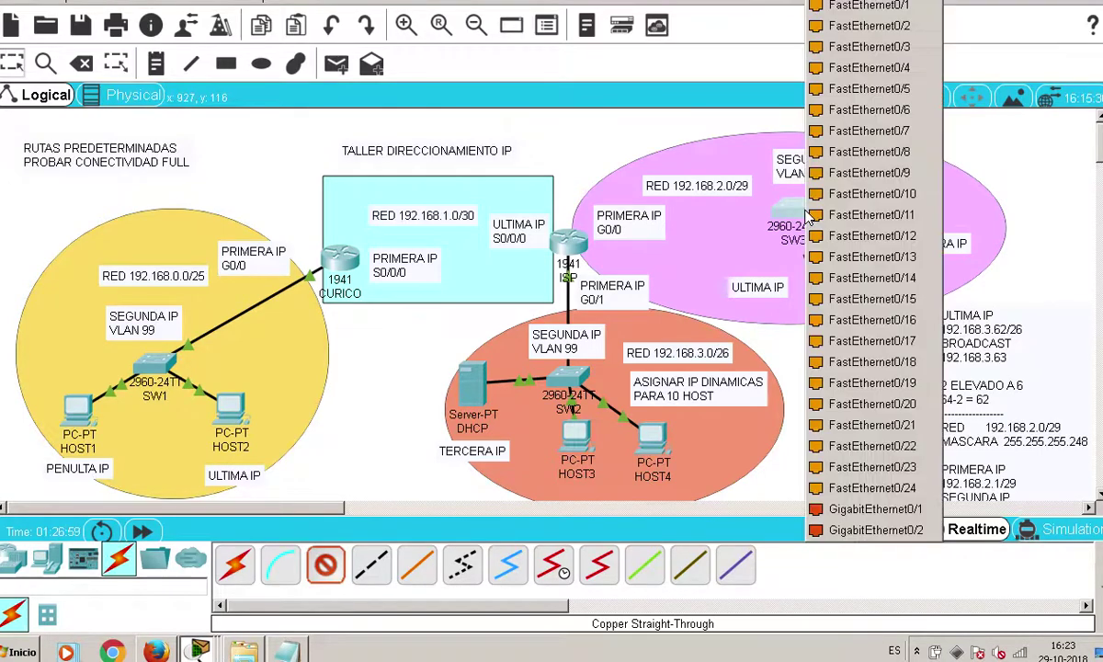
{"action": "left_click", "coordinate": [919, 492]}
Connect the IOT server's FastEthernet0 to SW3's Fa0/2 with copper straight-through
{"action": "left_click", "coordinate": [325, 564]}
{"action": "left_click", "coordinate": [916, 184]}
{"action": "left_click", "coordinate": [930, 180]}
{"action": "left_click", "coordinate": [816, 206]}
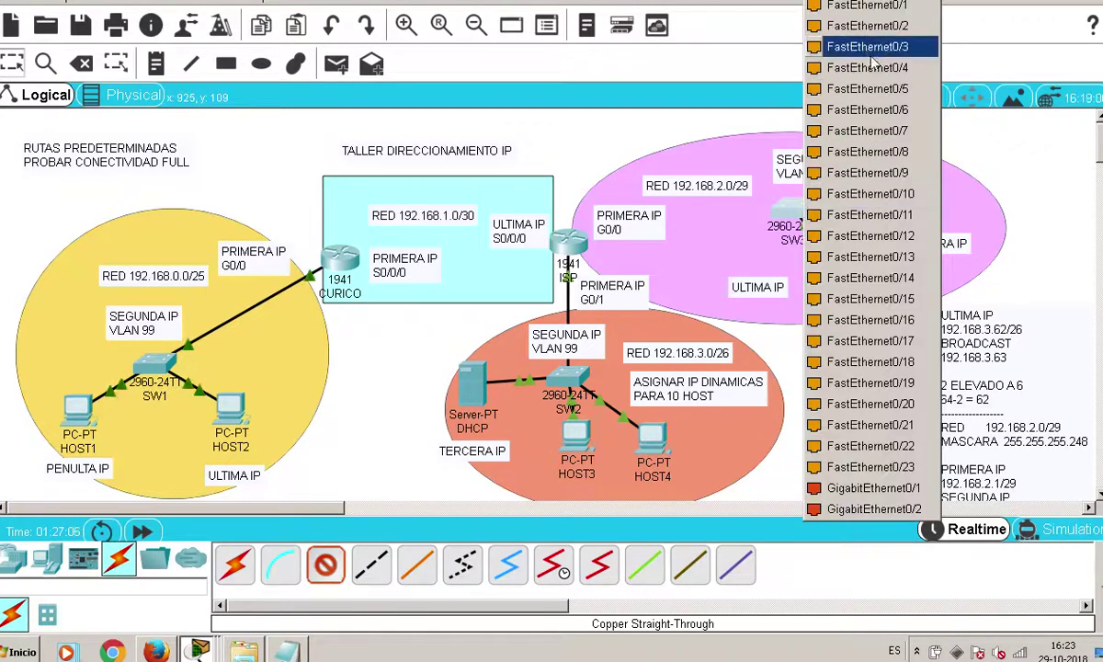
{"action": "left_click", "coordinate": [814, 30]}
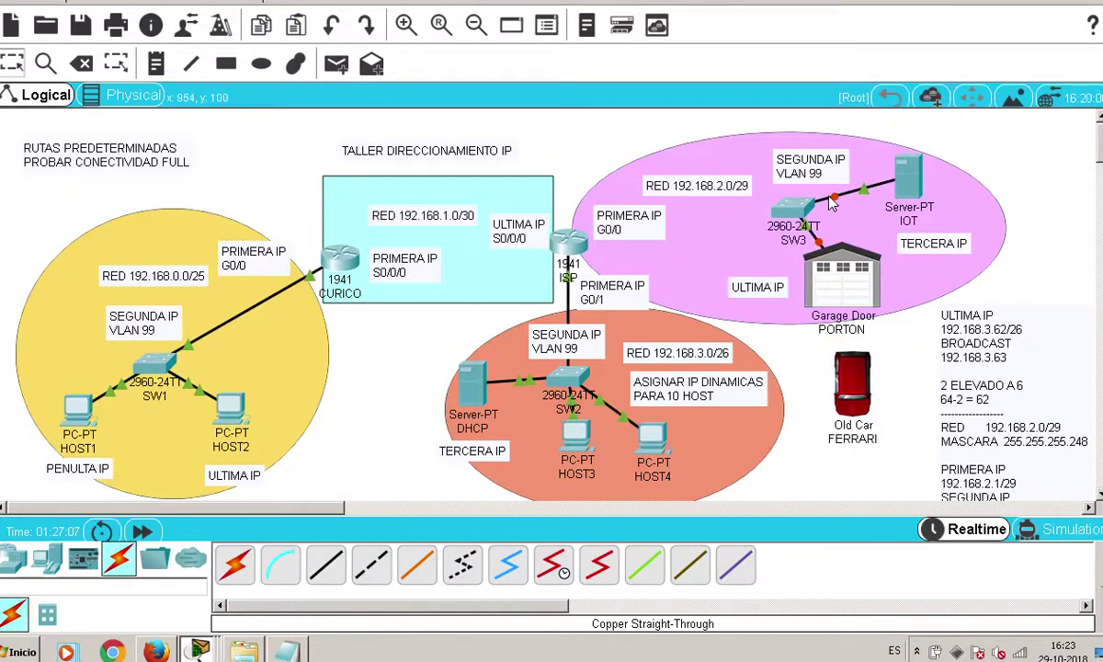
Link ISP's GigabitEthernet0/0 to SW3 with a copper straight-through cable
{"action": "left_click", "coordinate": [326, 564], "text": "ctrl"}
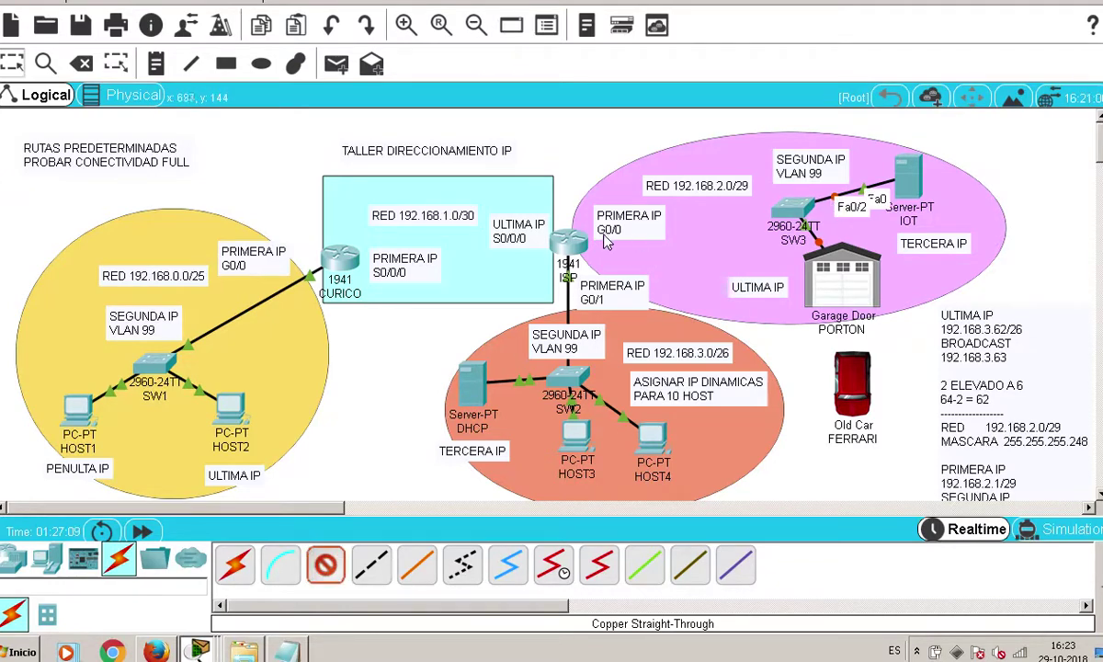
{"action": "mouse_move", "coordinate": [580, 240]}
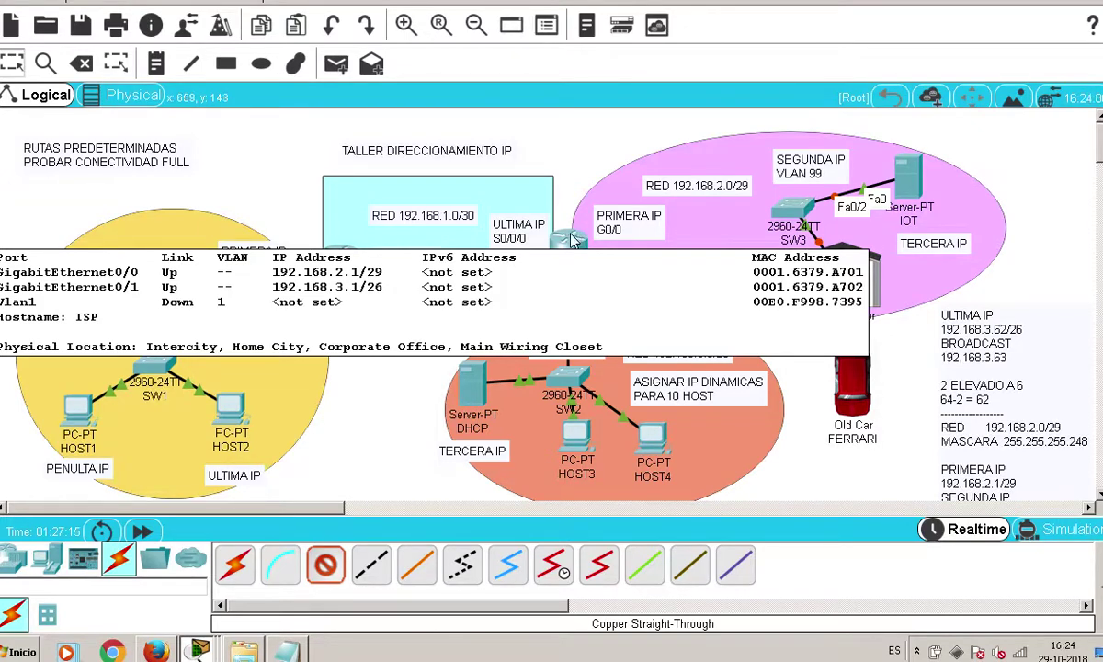
{"action": "left_click", "coordinate": [580, 241]}
{"action": "left_click", "coordinate": [627, 287]}
{"action": "left_click", "coordinate": [802, 208]}
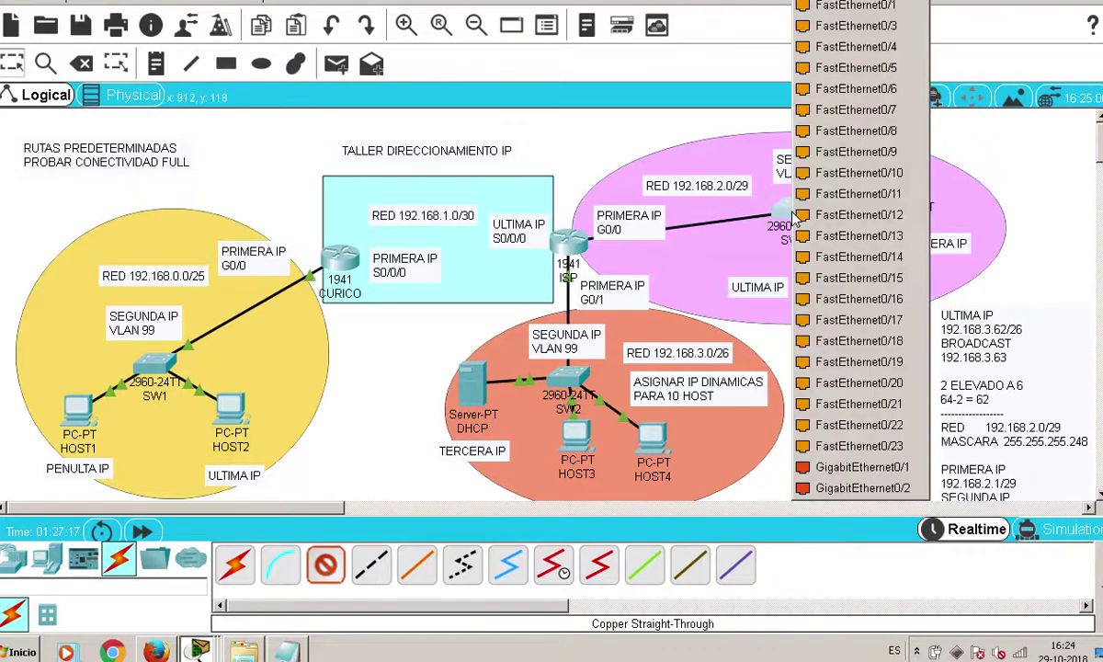
{"action": "left_click", "coordinate": [814, 9]}
Reposition the PRIMERA IP G0/0 and RED 192.168.2.0/29 notes, then fast-forward time
{"action": "left_click_drag", "start_coordinate": [596, 213], "coordinate": [582, 201]}
{"action": "left_click_drag", "start_coordinate": [723, 189], "coordinate": [733, 184]}
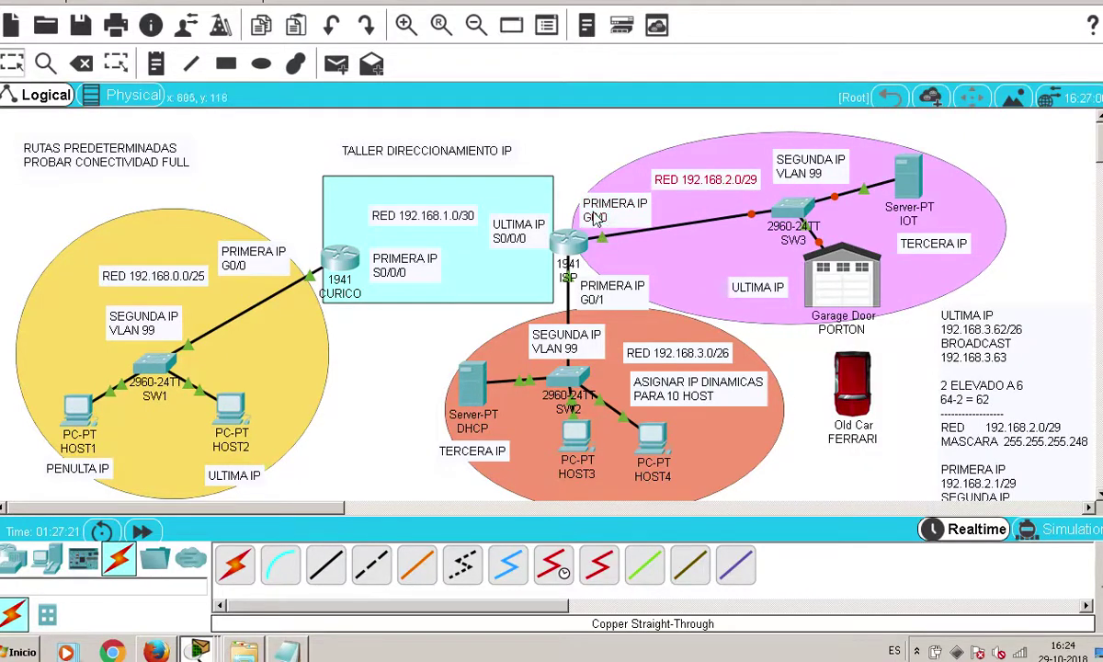
{"action": "left_click_drag", "start_coordinate": [574, 204], "coordinate": [573, 195]}
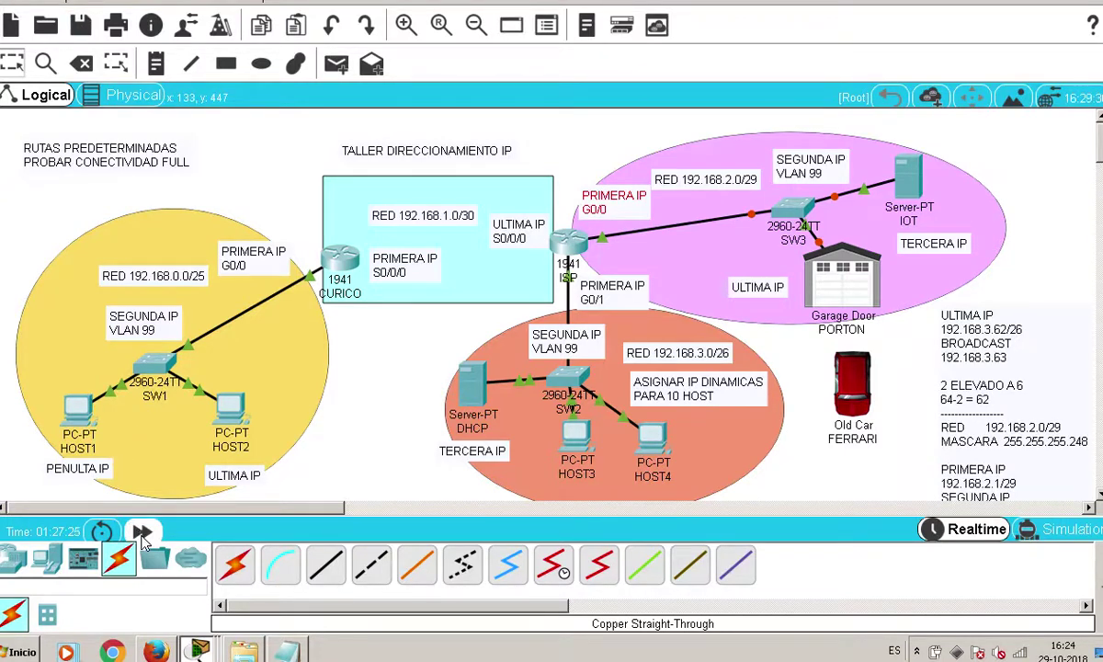
{"action": "left_click", "coordinate": [143, 533]}
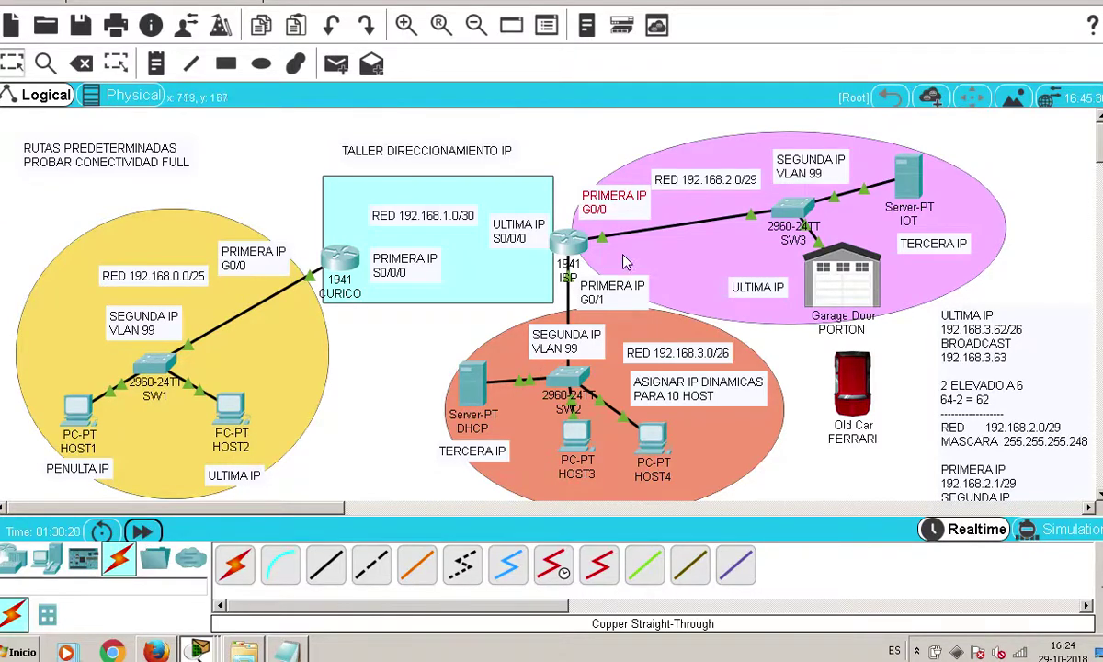
Open the IOT server's configuration window once the SW3 links are green
{"action": "left_click", "coordinate": [905, 175]}
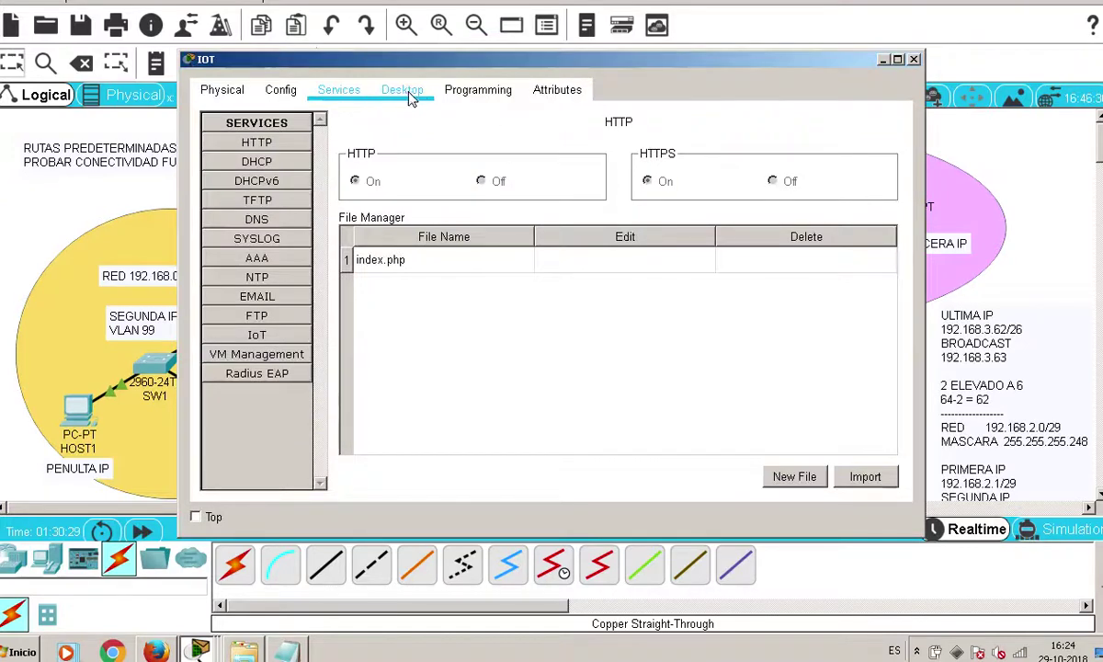
From the IOT server's command prompt, ping 192.168.2.6
{"action": "left_click", "coordinate": [401, 89]}
{"action": "left_click", "coordinate": [556, 156]}
{"action": "type", "text": "ping 192."}
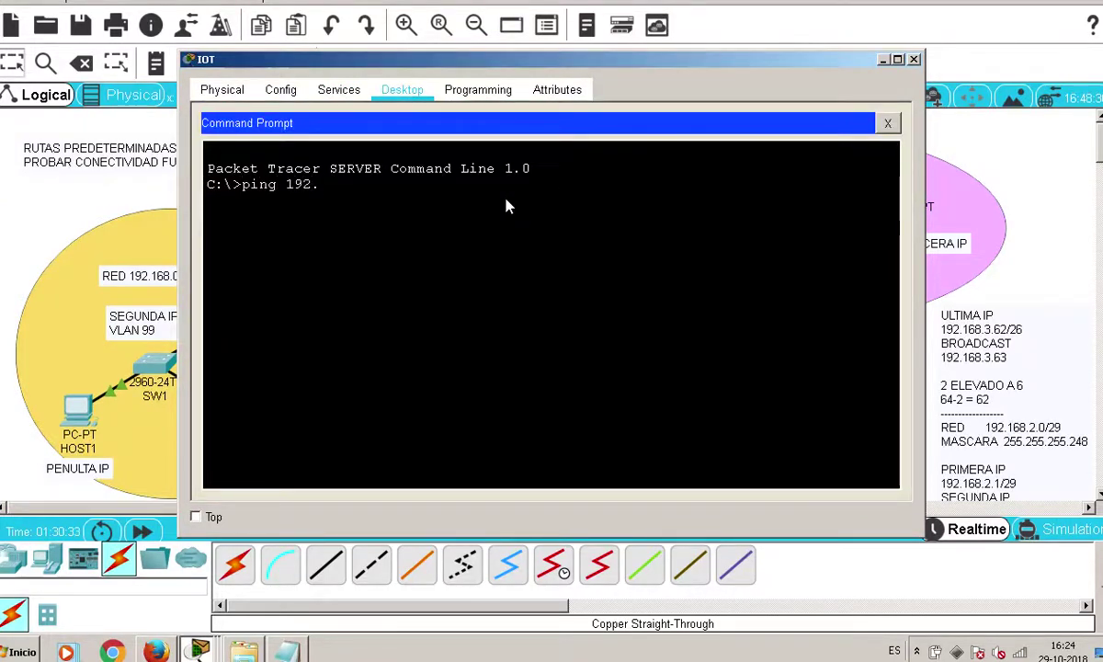
{"action": "type", "text": "168.2.6"}
{"action": "key", "text": "Return"}
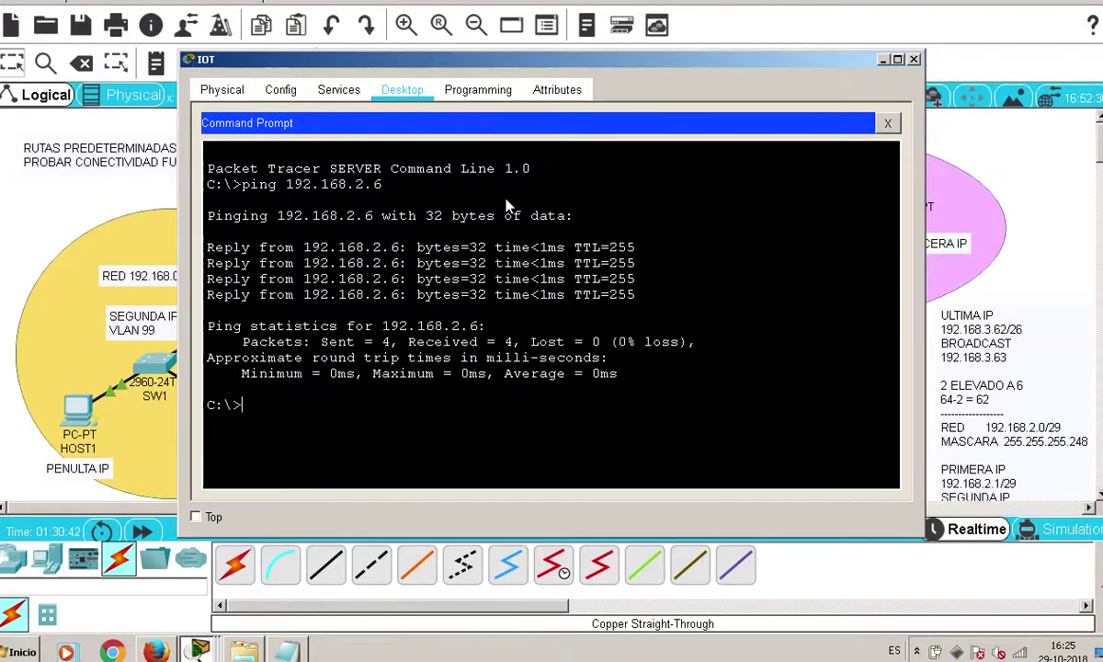
Ping 192.168.2.1, then close the command prompt and the IOT server window
{"action": "key", "text": "Up"}
{"action": "key", "text": "BackSpace"}
{"action": "type", "text": "192.168.2.1"}
{"action": "key", "text": "Return"}
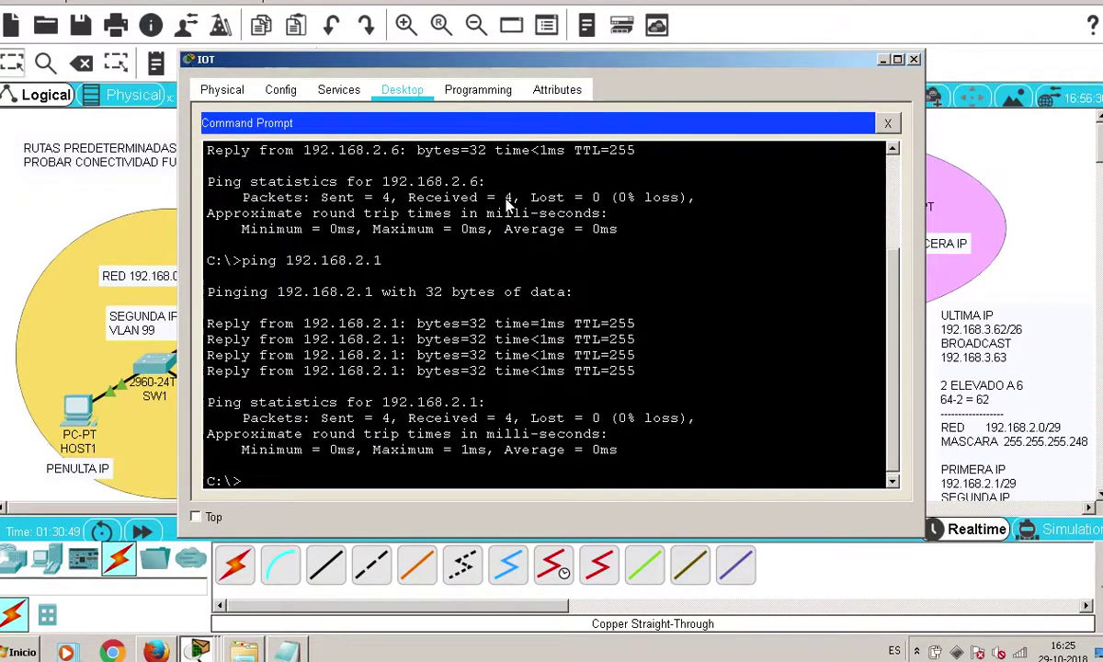
{"action": "left_click", "coordinate": [888, 124]}
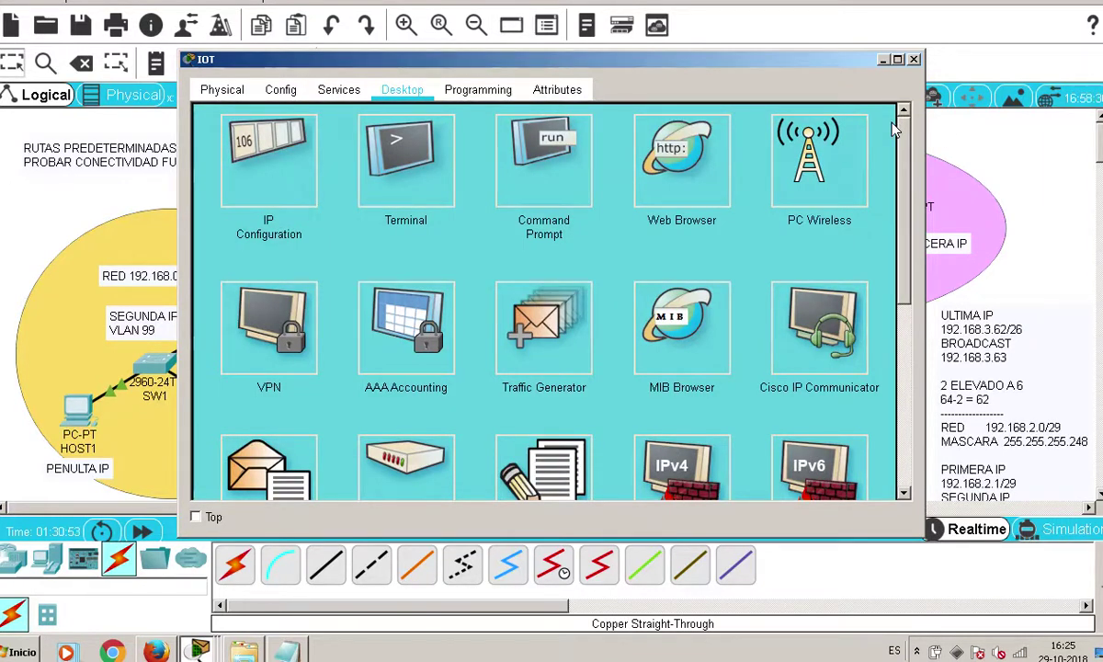
{"action": "left_click", "coordinate": [915, 60]}
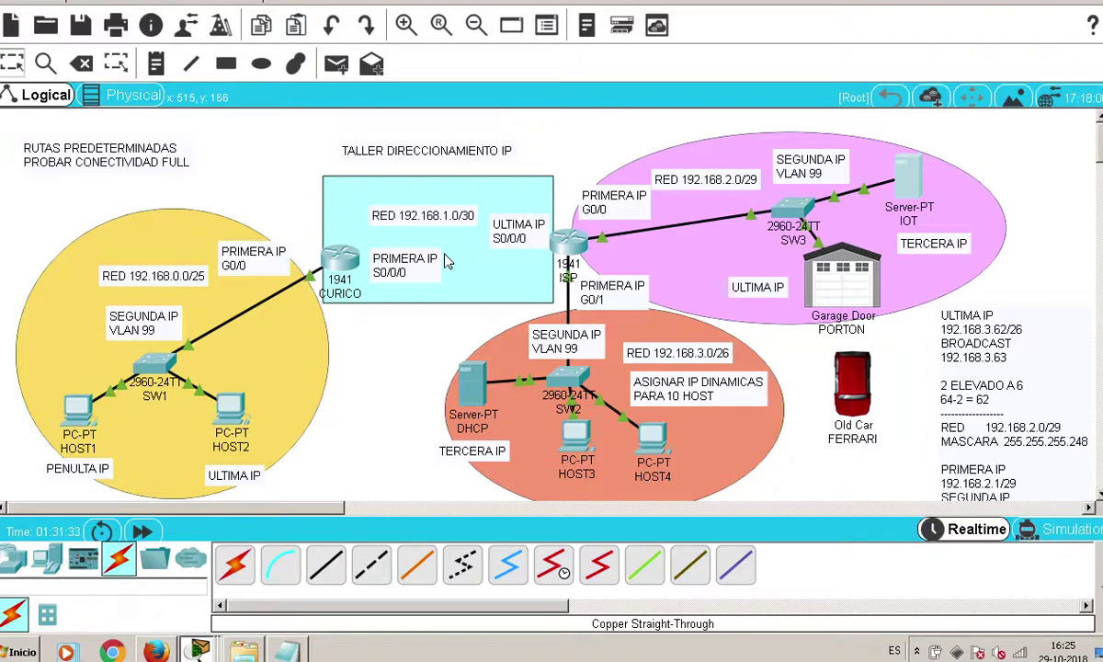
Open the CURICO router's CLI window from the topology
{"action": "left_click", "coordinate": [342, 267]}
Enter privileged EXEC mode on CURICO with enable
{"action": "key", "text": "Return"}
{"action": "key", "text": "Return"}
{"action": "type", "text": "ena"}
{"action": "key", "text": "Tab"}
{"action": "key", "text": "Return"}
Run copy running-config startup-config on CURICO and confirm the destination
{"action": "type", "text": "cop"}
{"action": "key", "text": "Tab"}
{"action": "type", "text": "y"}
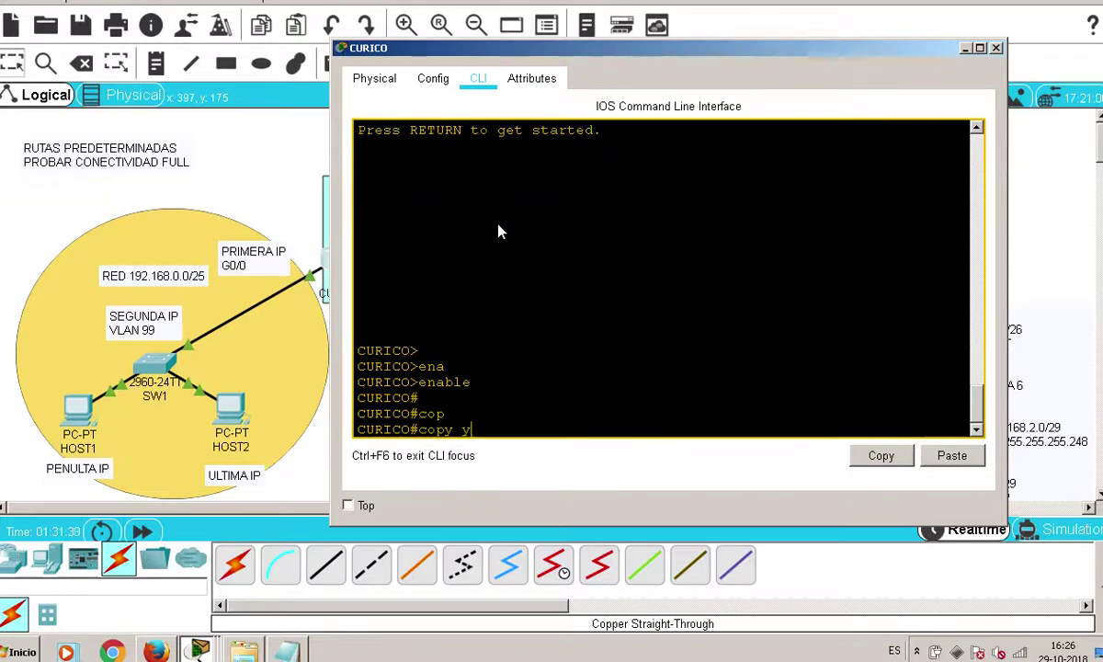
{"action": "key", "text": "Tab"}
{"action": "key", "text": "BackSpace"}
{"action": "type", "text": "r"}
{"action": "key", "text": "Tab"}
{"action": "type", "text": "st"}
{"action": "key", "text": "Tab"}
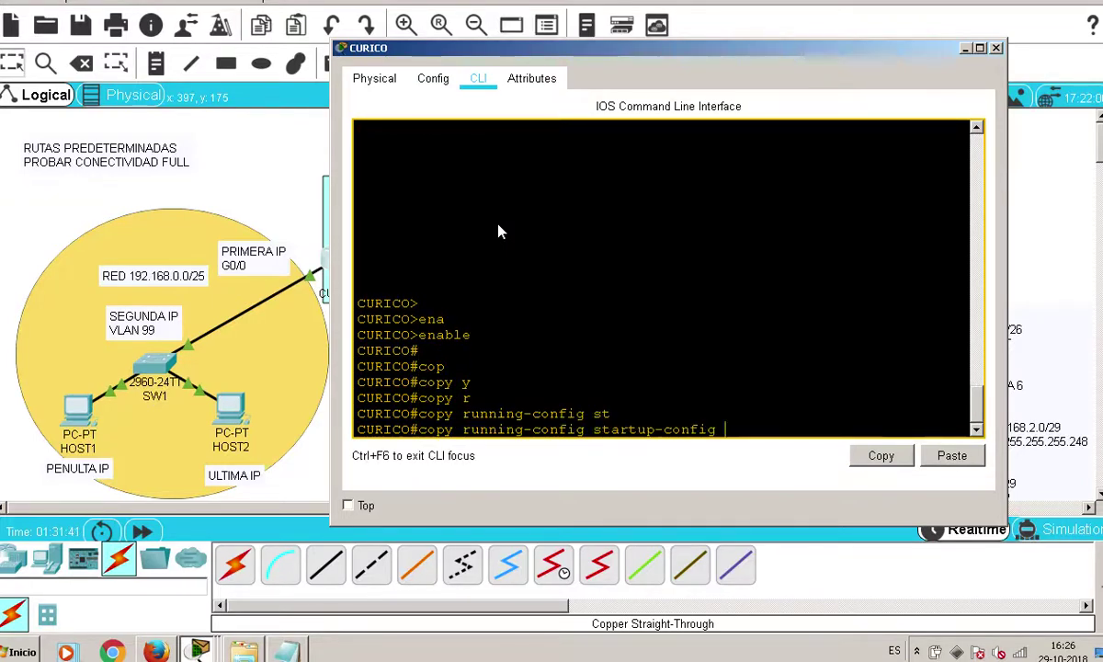
{"action": "key", "text": "Return"}
{"action": "key", "text": "Return"}
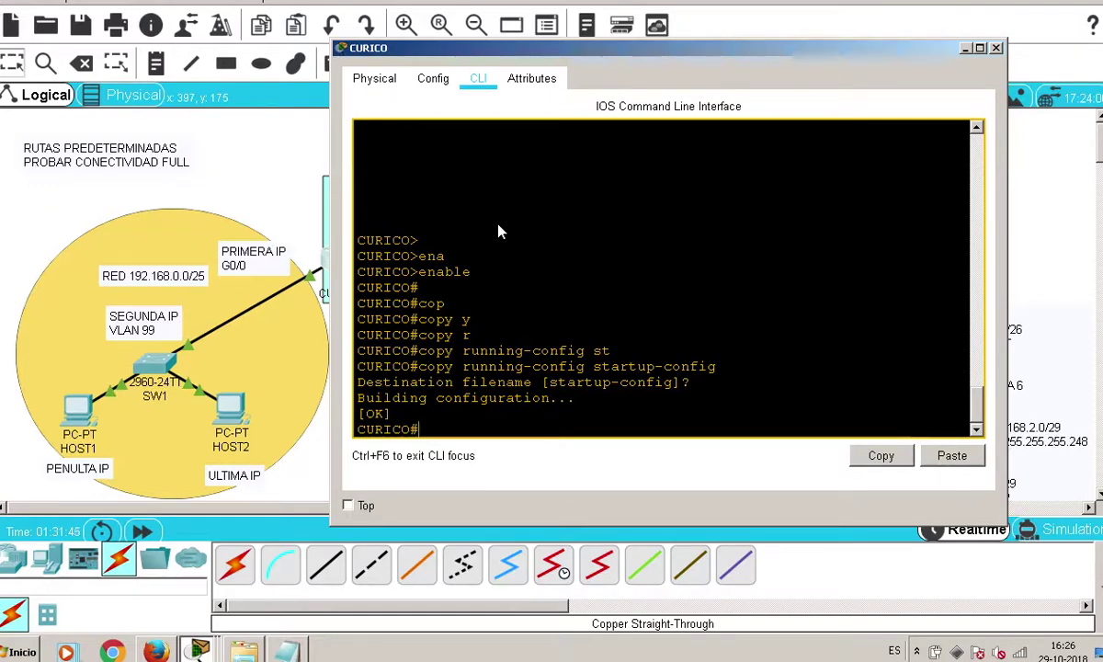
Close CURICO, then enter privileged EXEC mode on the ISP router's CLI
{"action": "left_click", "coordinate": [995, 46]}
{"action": "left_click", "coordinate": [577, 247]}
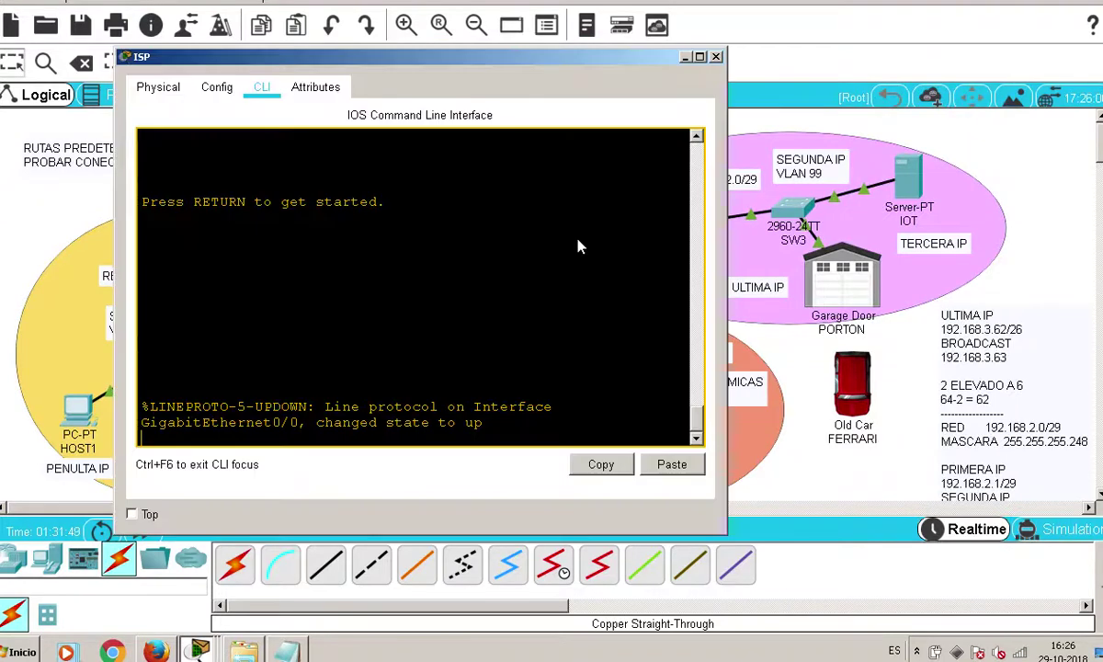
{"action": "key", "text": "Return"}
{"action": "key", "text": "Return"}
{"action": "type", "text": "ena"}
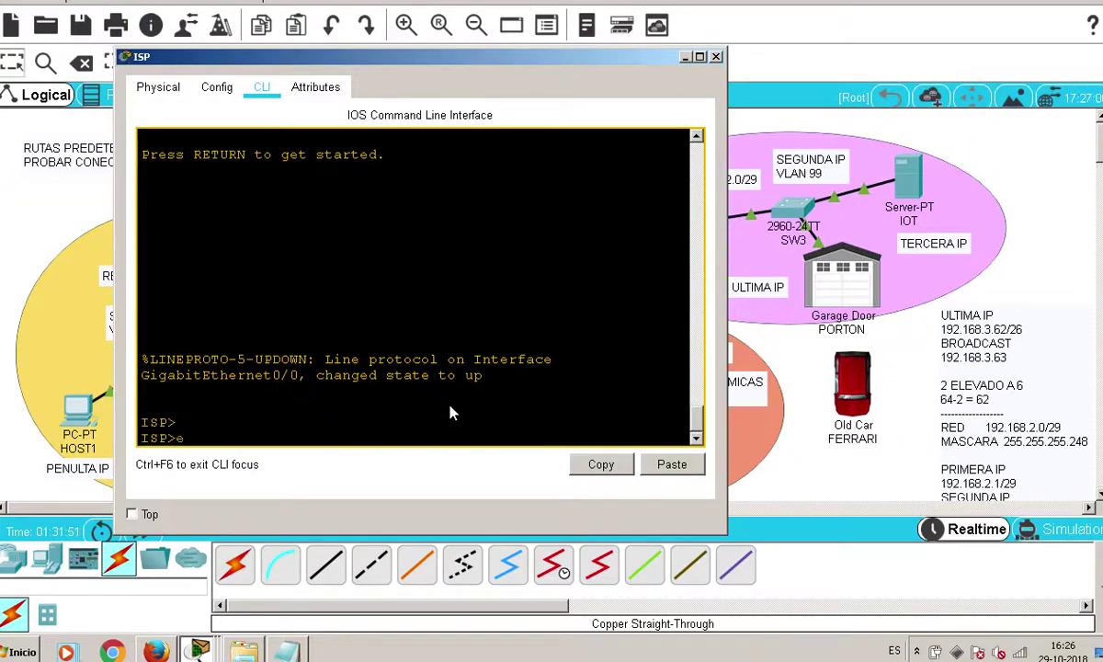
{"action": "key", "text": "Tab"}
{"action": "key", "text": "Return"}
{"action": "key", "text": "Return"}
Save ISP's running-config to startup-config
{"action": "type", "text": "cop"}
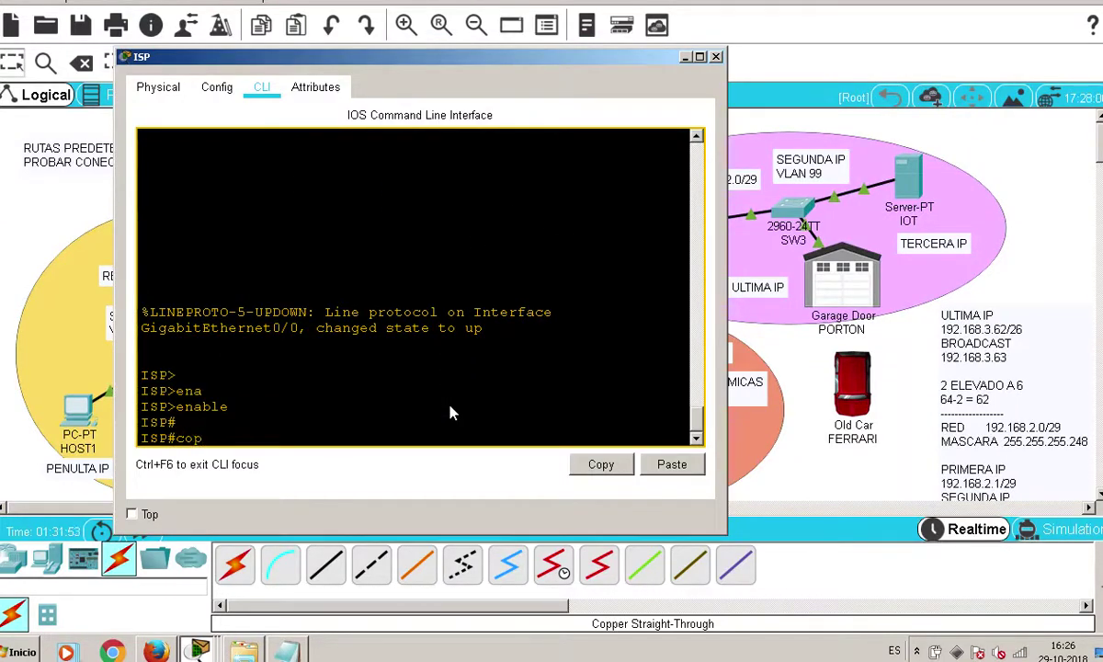
{"action": "type", "text": "y"}
{"action": "key", "text": "Tab"}
{"action": "type", "text": "r"}
{"action": "key", "text": "Tab"}
{"action": "type", "text": "s"}
{"action": "key", "text": "Tab"}
{"action": "type", "text": "t"}
{"action": "key", "text": "Tab"}
{"action": "key", "text": "Return"}
{"action": "key", "text": "Return"}
{"action": "key", "text": "Return"}
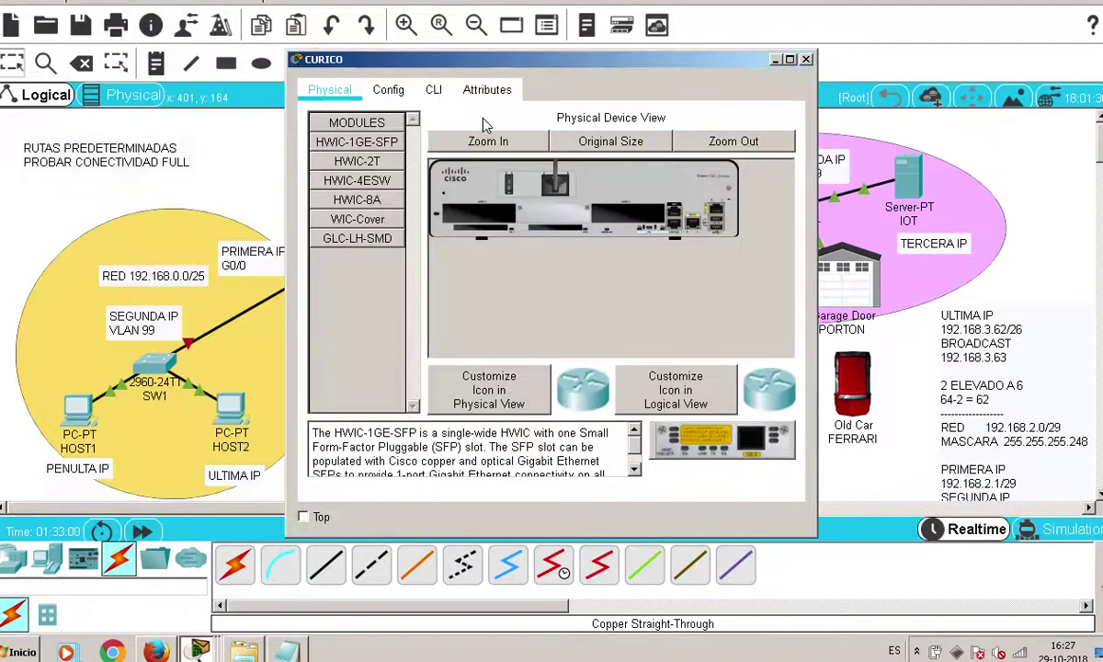
Install the HWIC-2T serial card in CURICO's right slot
{"action": "left_click", "coordinate": [485, 140]}
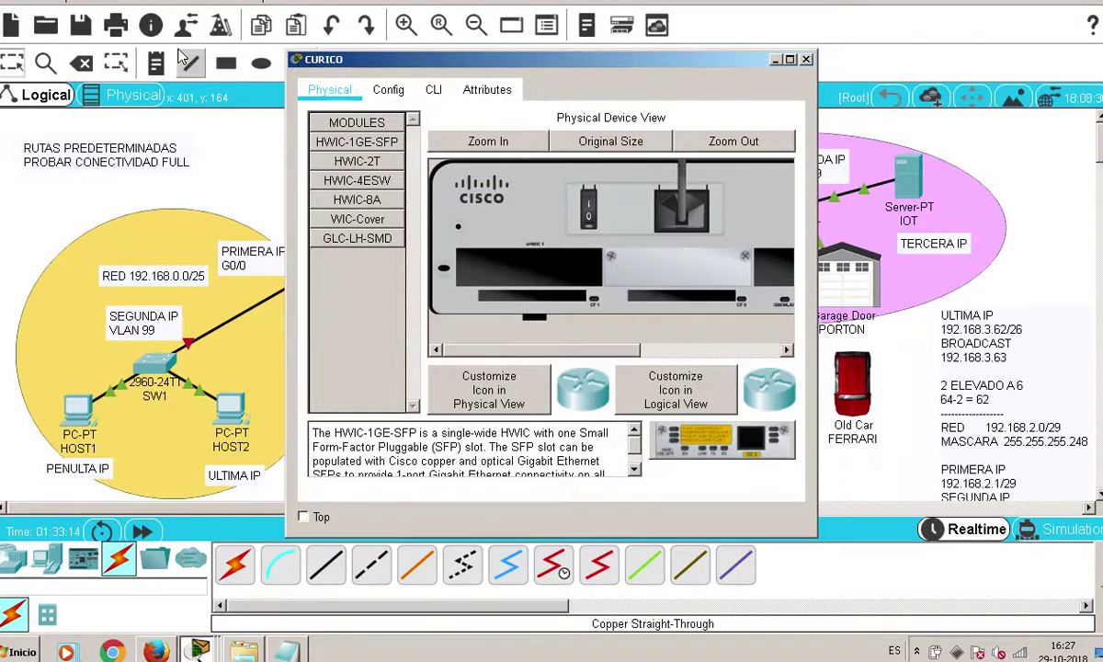
{"action": "left_click", "coordinate": [383, 162]}
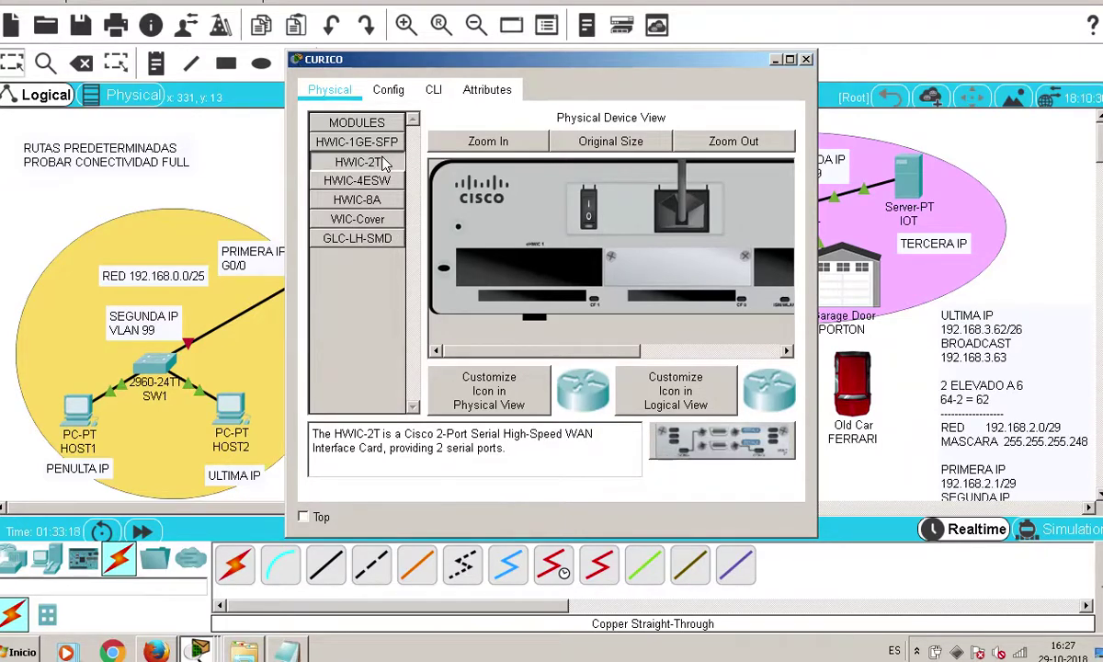
{"action": "left_click_drag", "start_coordinate": [816, 256], "coordinate": [1010, 222]}
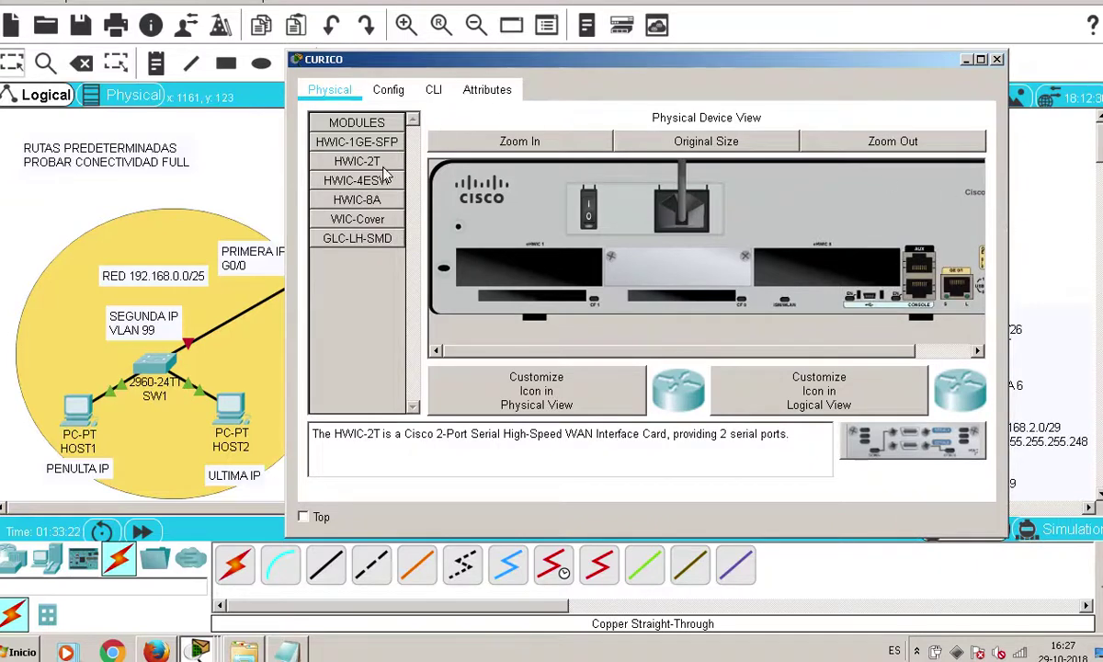
{"action": "left_click_drag", "start_coordinate": [885, 430], "coordinate": [827, 266]}
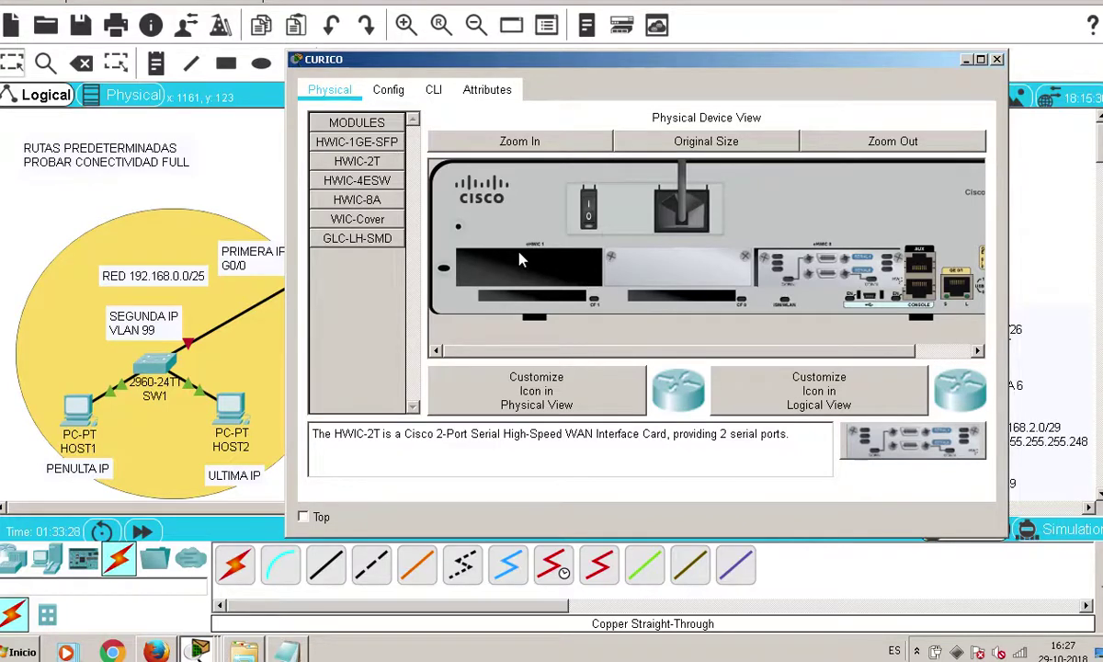
Fit a WIC-Cover plate into CURICO's empty left slot and close the window
{"action": "left_click", "coordinate": [347, 223]}
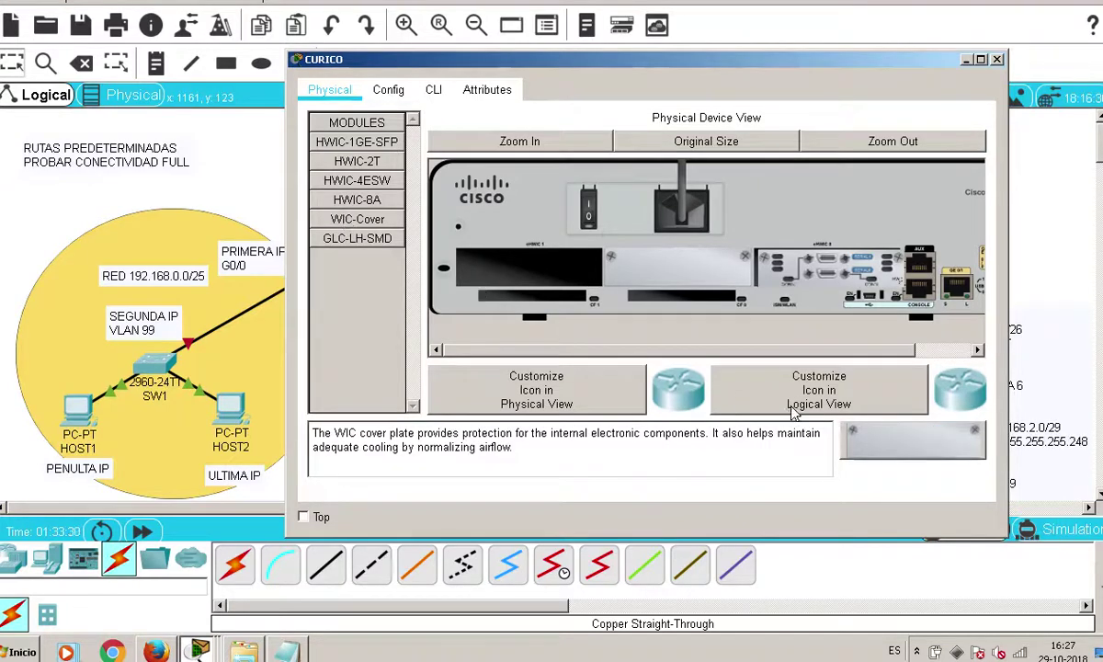
{"action": "left_click_drag", "start_coordinate": [912, 441], "coordinate": [540, 264]}
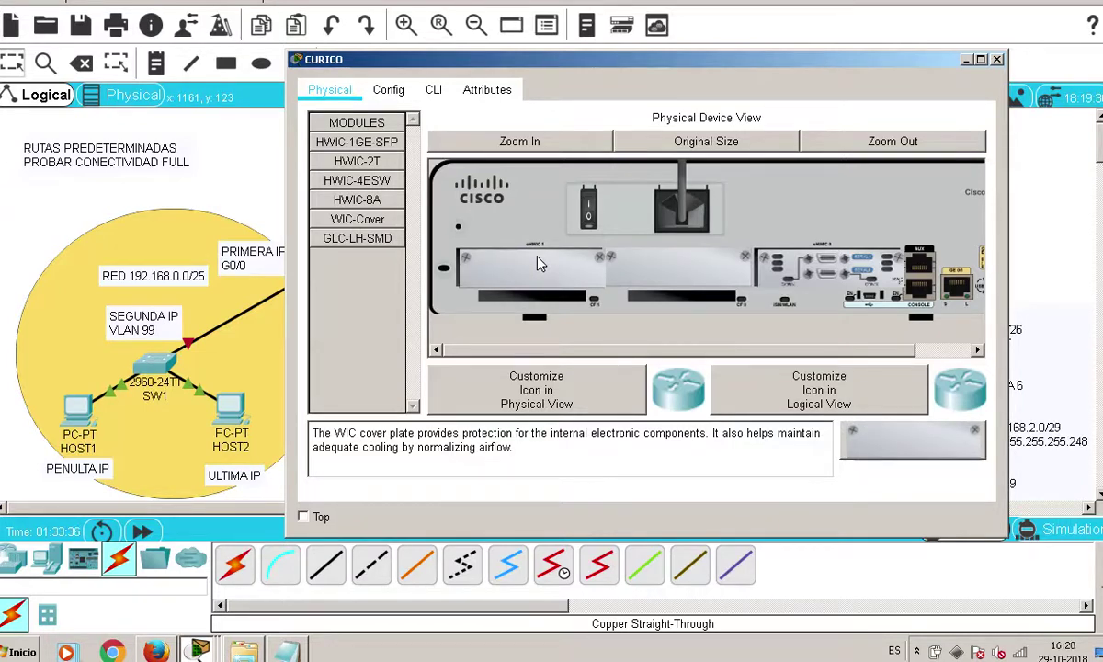
{"action": "left_click", "coordinate": [378, 161]}
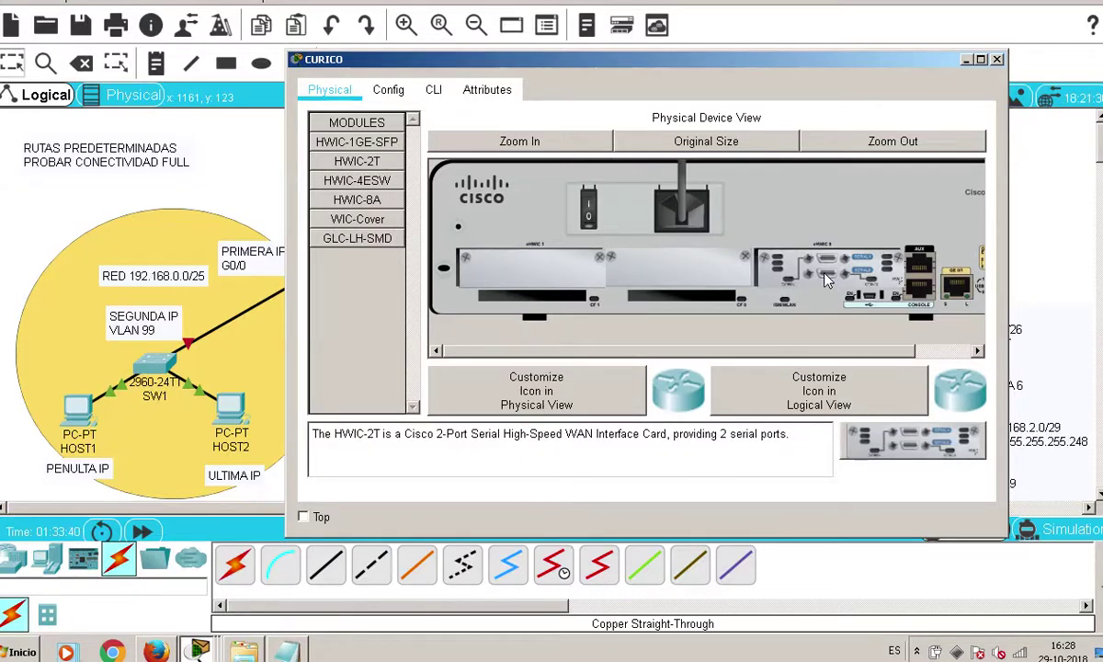
{"action": "left_click", "coordinate": [485, 255]}
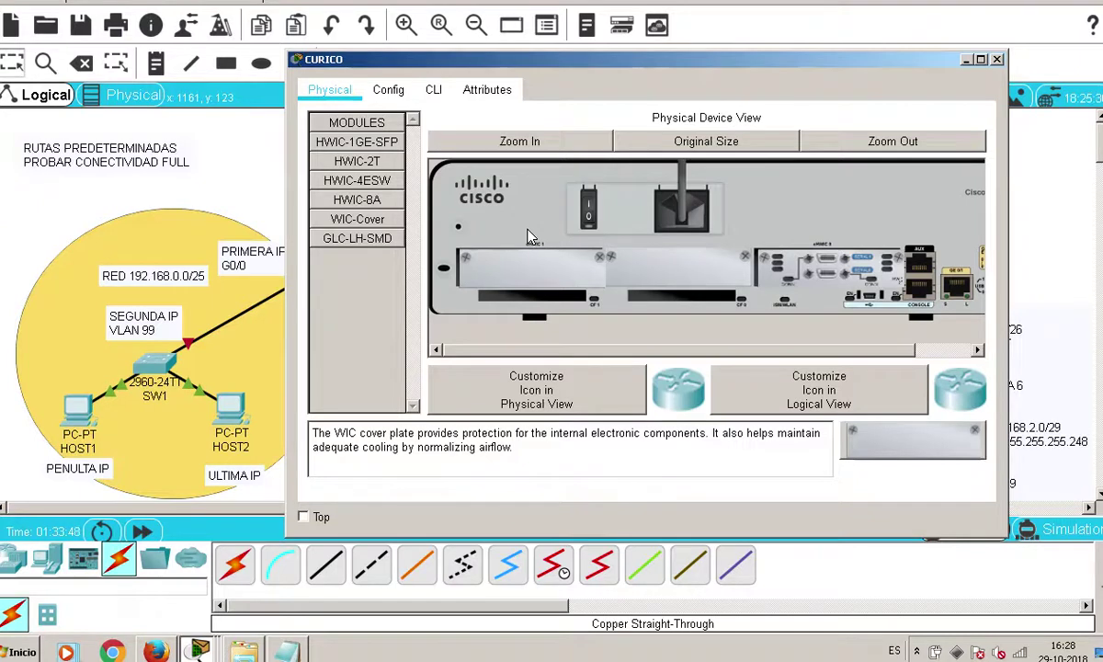
{"action": "left_click", "coordinate": [997, 59]}
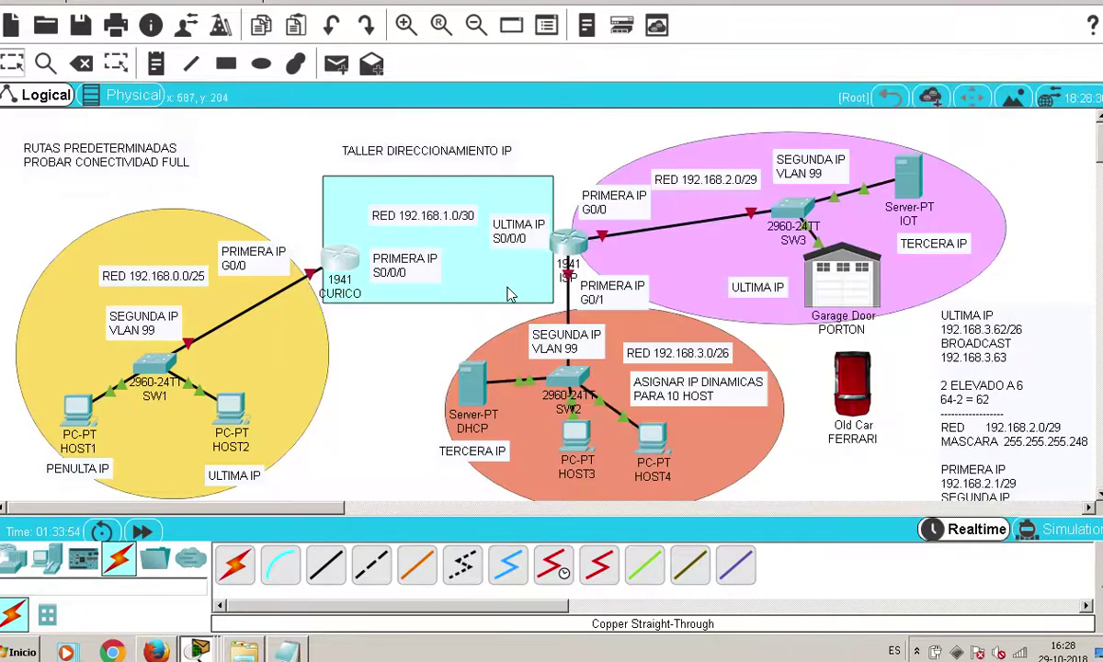
Open the ISP router with an enlarged chassis view showing its empty slot
{"action": "left_click", "coordinate": [142, 531]}
{"action": "left_click", "coordinate": [565, 239]}
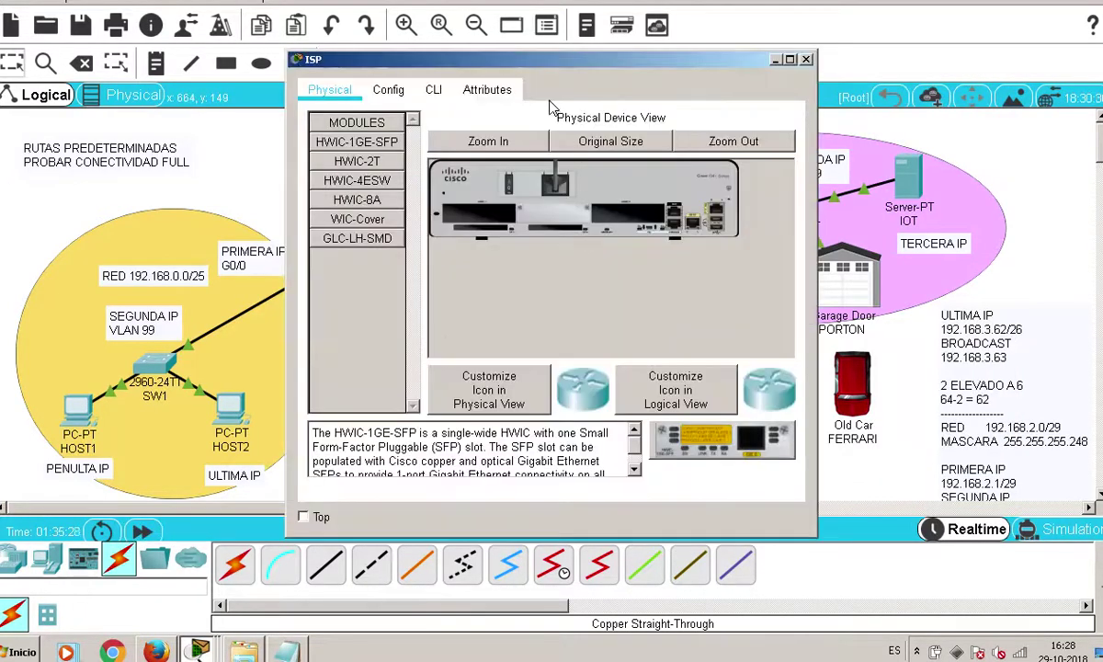
{"action": "left_click", "coordinate": [484, 139]}
{"action": "left_click_drag", "start_coordinate": [501, 349], "coordinate": [627, 349]}
{"action": "left_click_drag", "start_coordinate": [541, 343], "coordinate": [444, 336]}
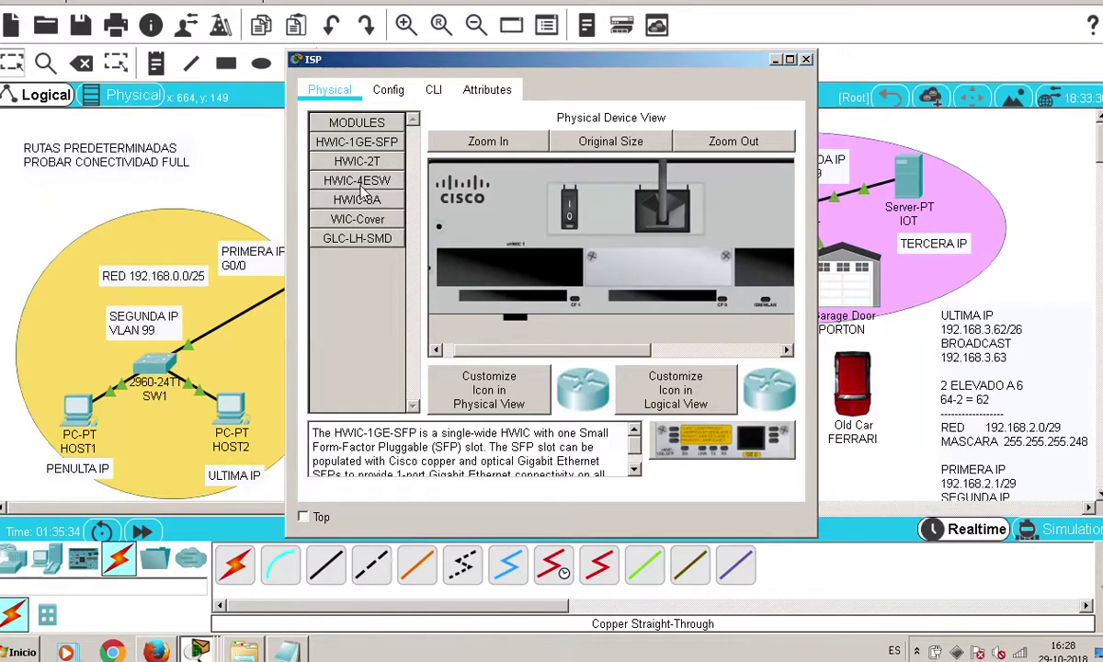
{"action": "left_click", "coordinate": [344, 158]}
{"action": "left_click_drag", "start_coordinate": [618, 354], "coordinate": [515, 349]}
Fit a WIC-Cover into ISP's empty slot, power it on, and close the window
{"action": "left_click", "coordinate": [357, 219]}
{"action": "left_click_drag", "start_coordinate": [781, 443], "coordinate": [551, 269]}
{"action": "left_click", "coordinate": [590, 212]}
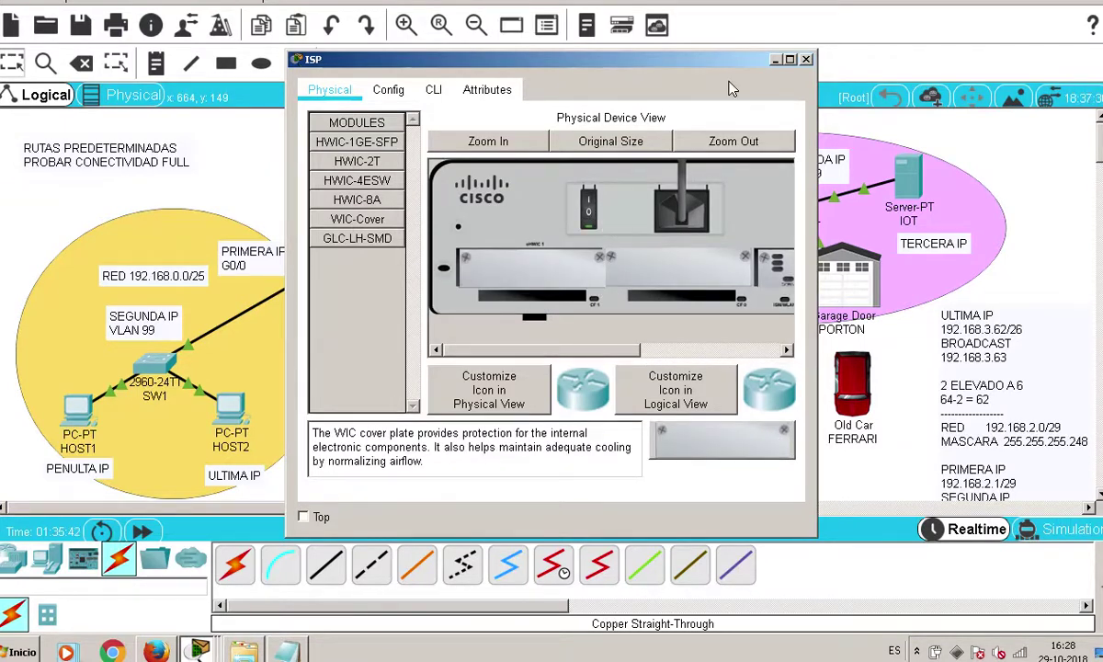
{"action": "left_click", "coordinate": [805, 59]}
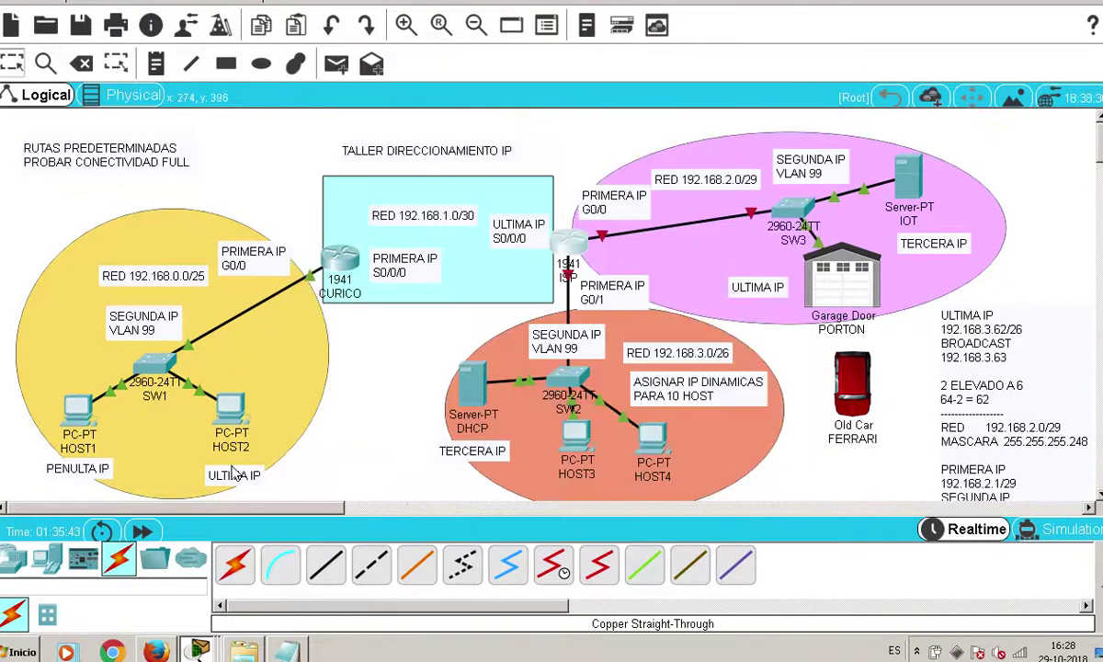
Fast-forward simulated time until the links around ISP turn green
{"action": "left_click", "coordinate": [155, 539]}
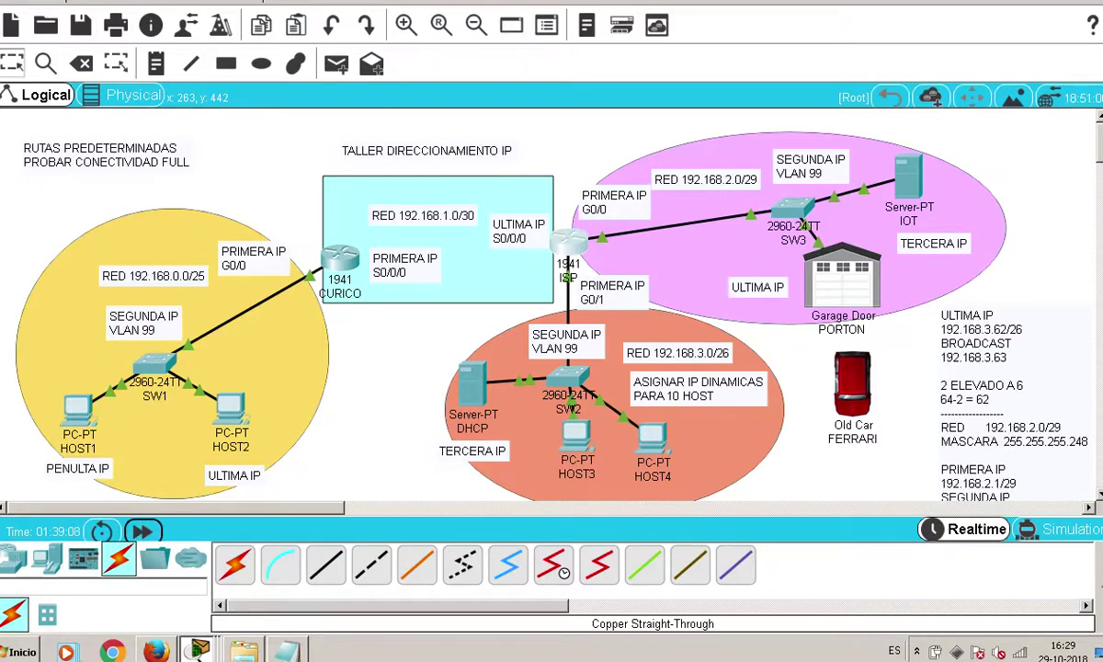
In Notepad, add a dashed line and 'RED 192.168.1.0/30' below 8-2 = 6
{"action": "left_click", "coordinate": [286, 650]}
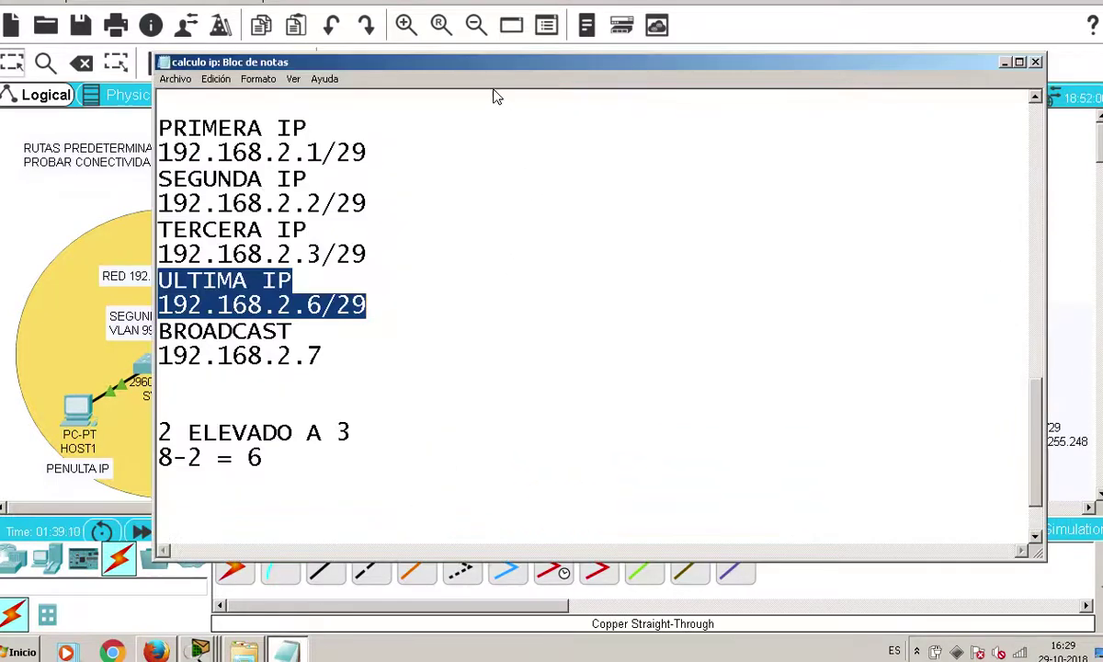
{"action": "left_click_drag", "start_coordinate": [502, 62], "coordinate": [777, 40]}
{"action": "scroll", "coordinate": [669, 497], "scroll_direction": "down", "scroll_amount": 1}
{"action": "left_click", "coordinate": [654, 399]}
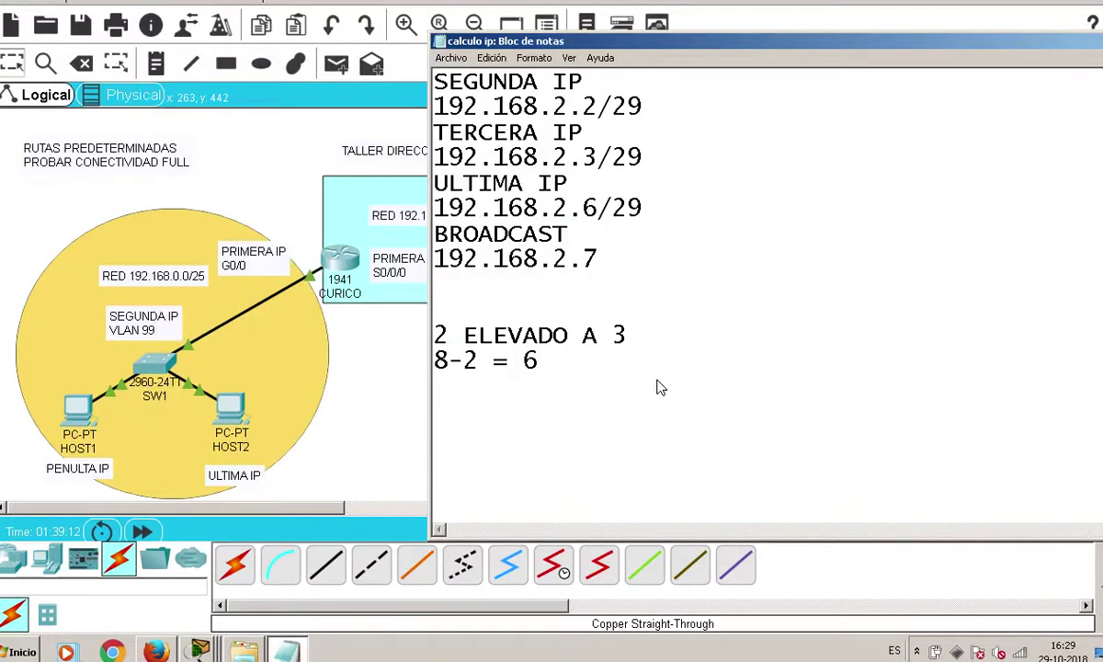
{"action": "type", "text": "---------------"}
{"action": "key", "text": "Return"}
{"action": "key", "text": "Return"}
{"action": "type", "text": "red"}
{"action": "key", "text": "BackSpace"}
{"action": "key", "text": "BackSpace"}
{"action": "key", "text": "BackSpace"}
{"action": "type", "text": "R"}
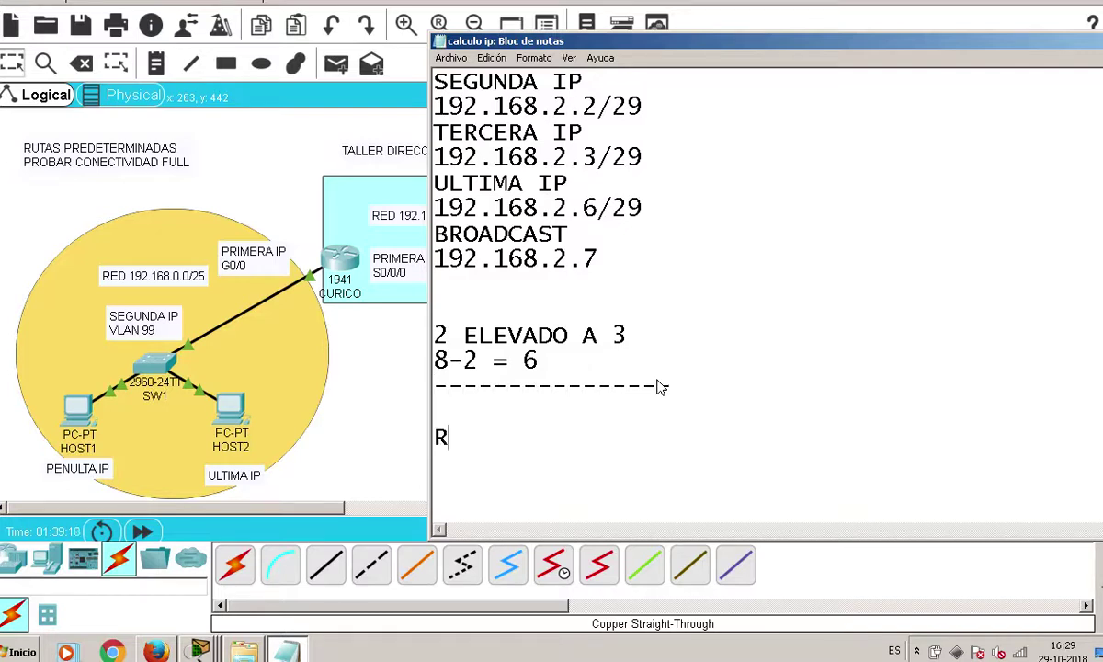
{"action": "type", "text": "ED 192"}
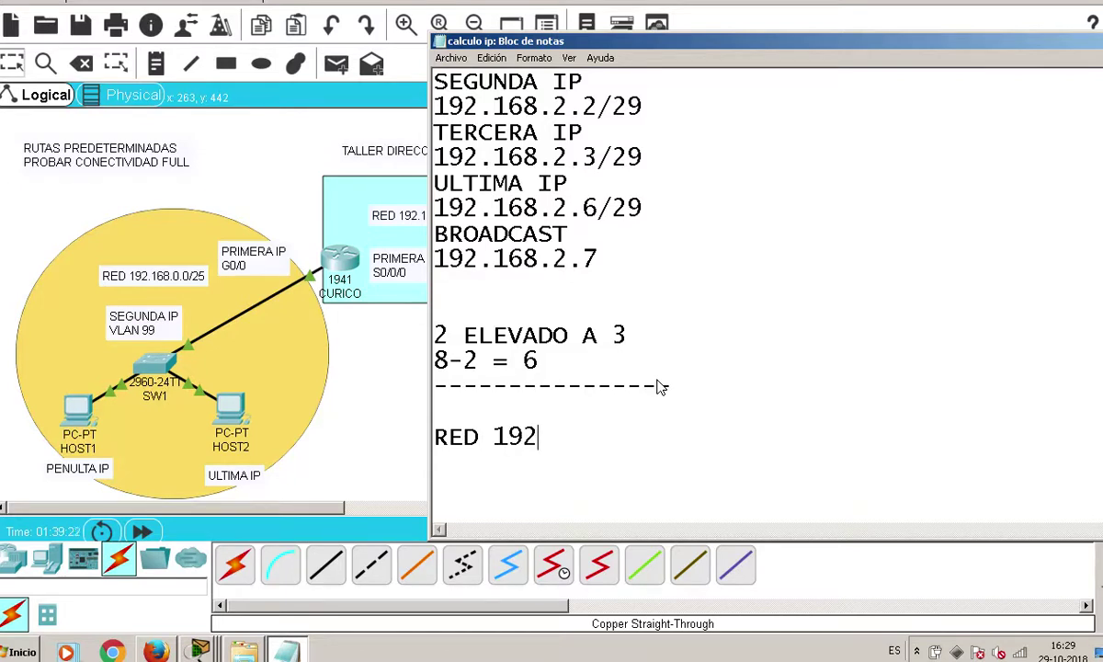
{"action": "type", "text": ".168"}
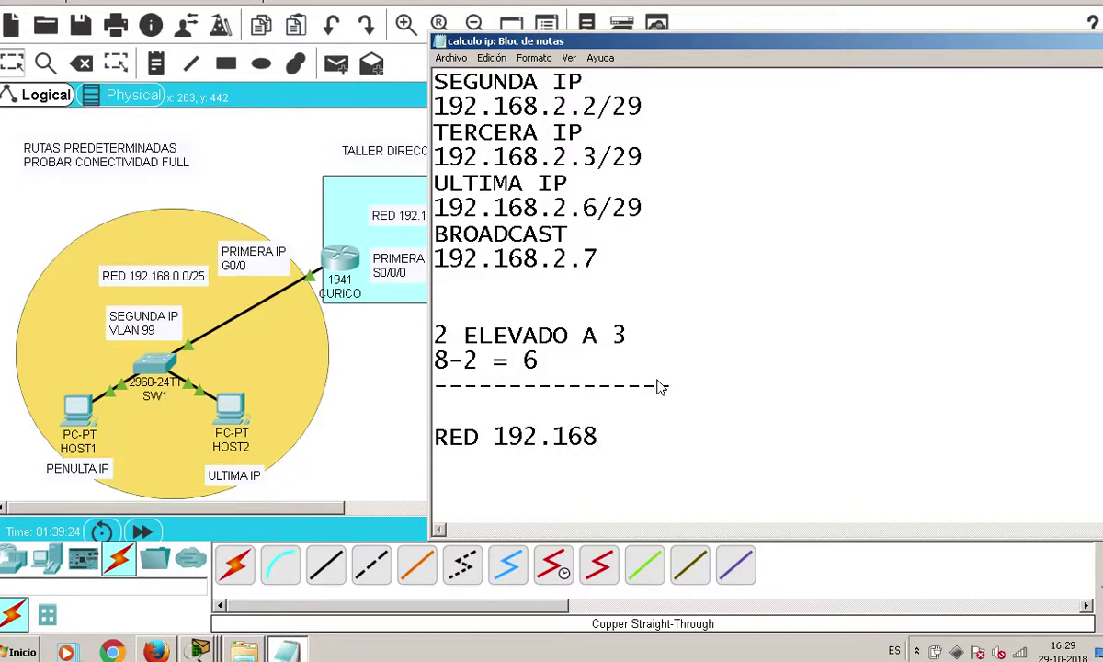
{"action": "mouse_move", "coordinate": [702, 42]}
{"action": "left_mouse_down"}
{"action": "mouse_move", "coordinate": [780, 41]}
{"action": "mouse_move", "coordinate": [707, 50]}
{"action": "left_mouse_up"}
{"action": "type", "text": ".1.0/30"}
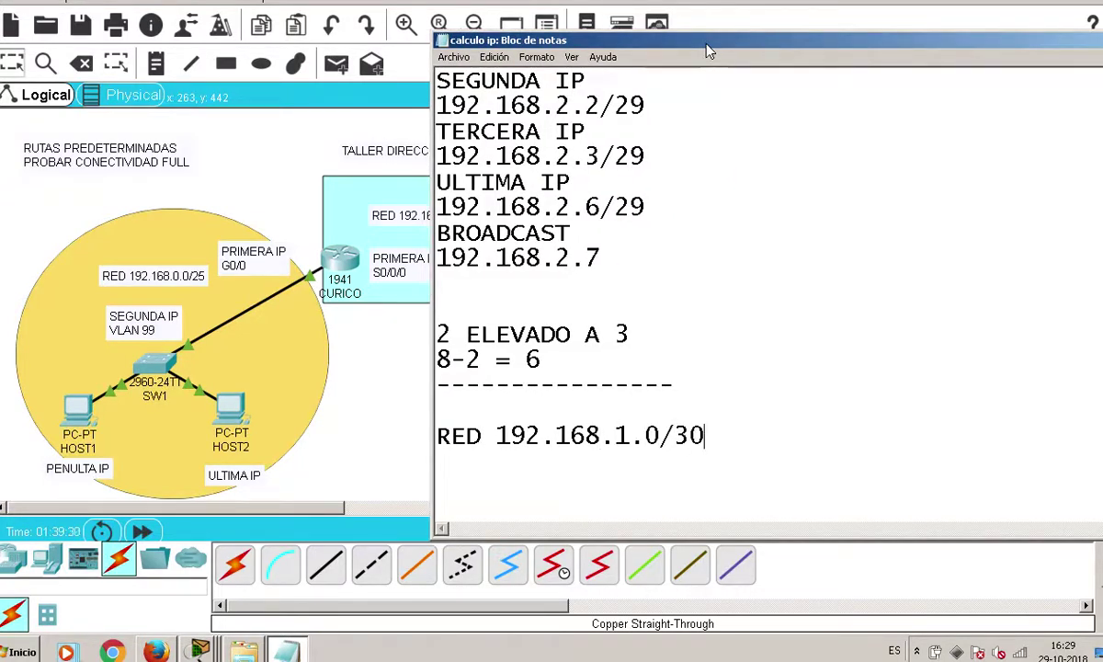
Add the line 'MASCARA 255.255.255.252' under the network address
{"action": "key", "text": "Return"}
{"action": "type", "text": "MASCARA"}
{"action": "key", "text": "Up"}
{"action": "key", "text": "Left"}
{"action": "key", "text": "Left"}
{"action": "key", "text": "Left"}
{"action": "key", "text": "Down"}
{"action": "key", "text": "Return"}
{"action": "key", "text": "BackSpace"}
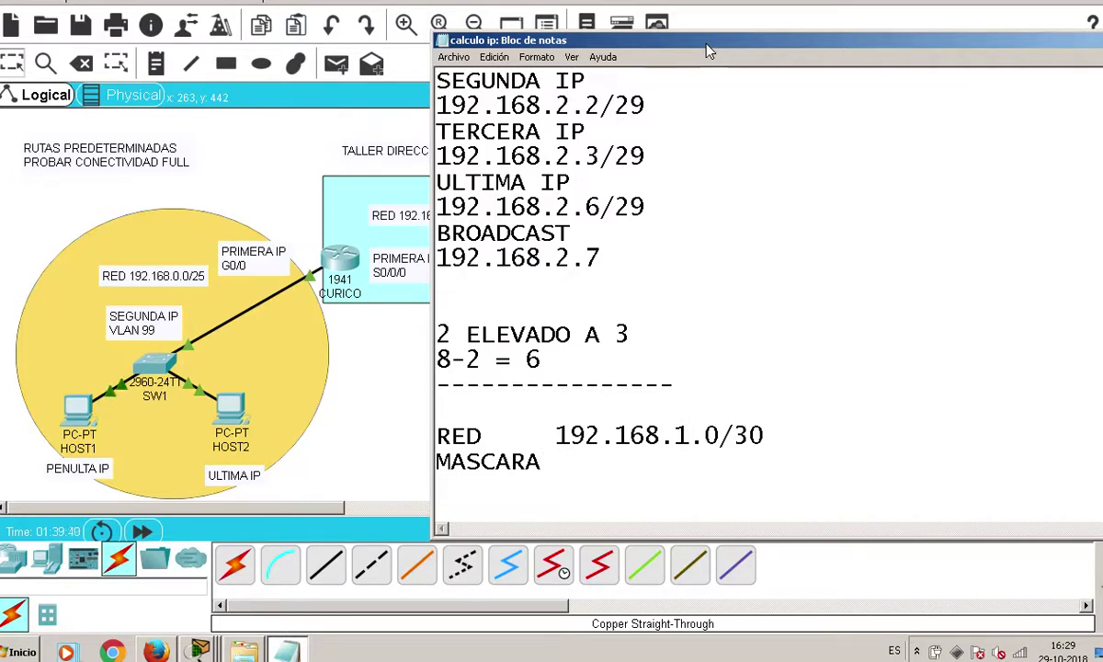
{"action": "type", "text": "255"}
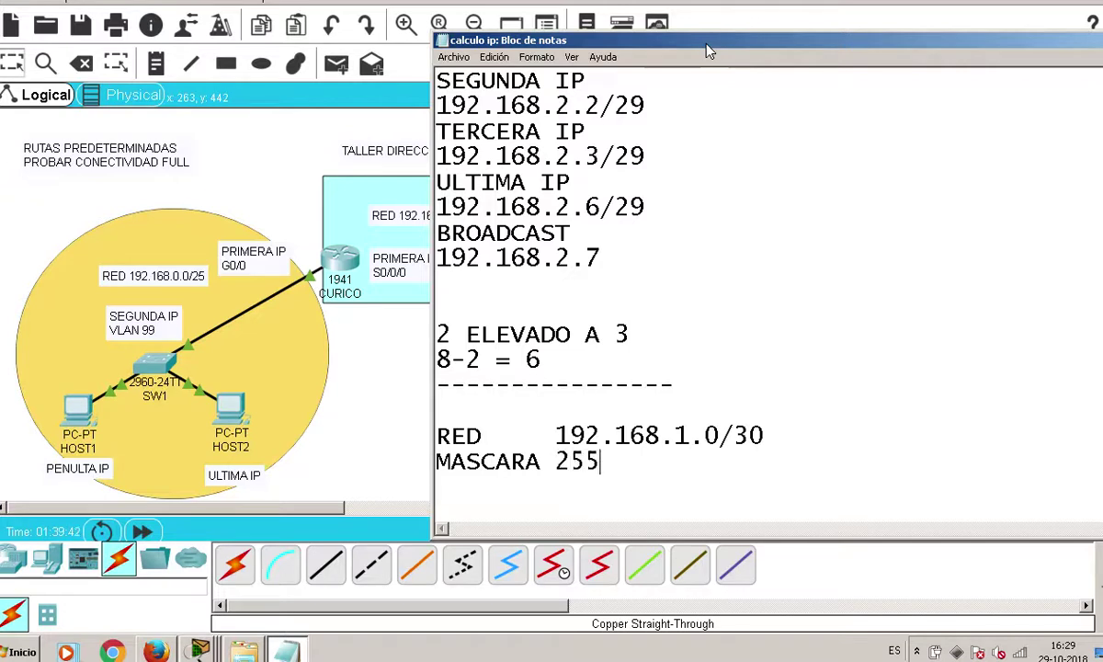
{"action": "type", "text": "55.255.255."}
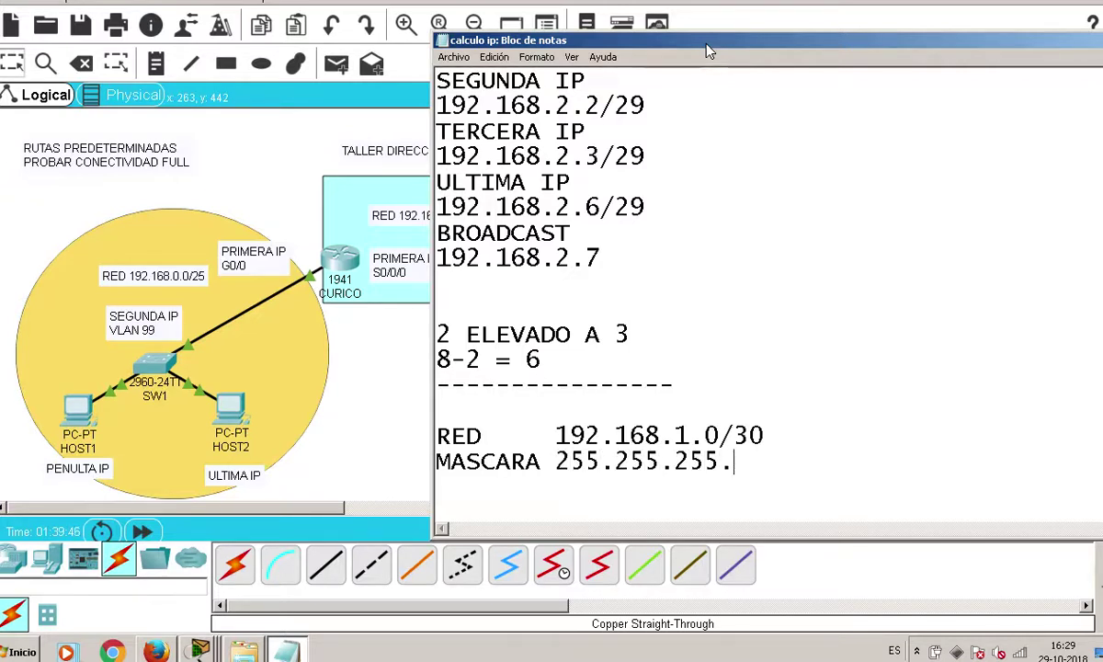
{"action": "type", "text": "252"}
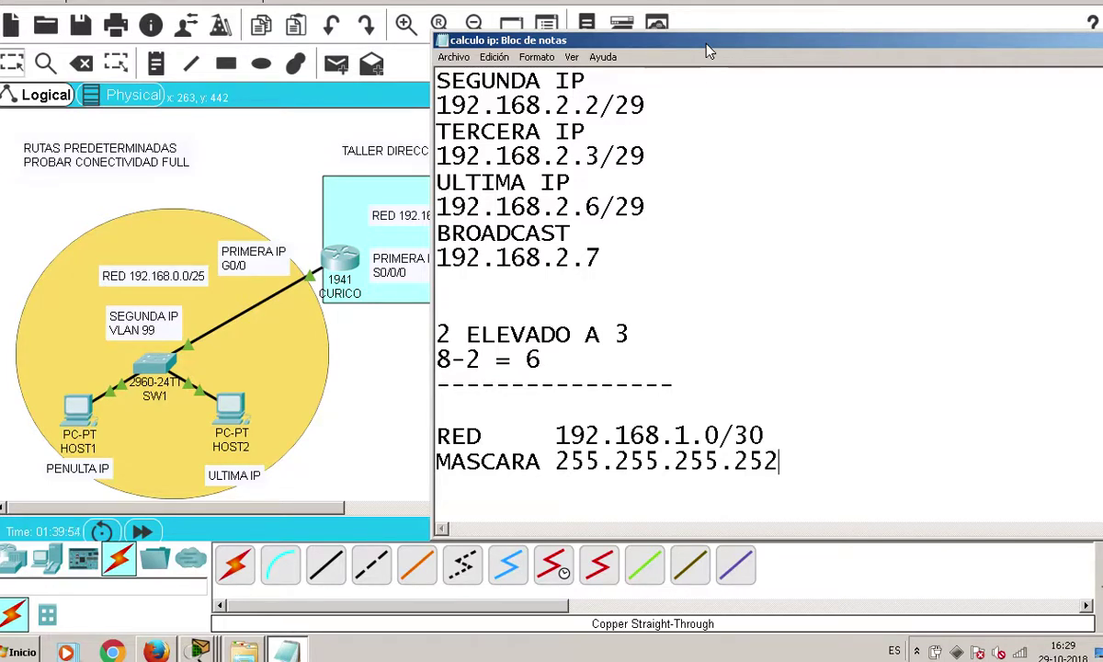
Add the host calculation lines '2 ELEVADO A 2' and '4-2 = 2'
{"action": "key", "text": "Return"}
{"action": "key", "text": "Return"}
{"action": "key", "text": "Return"}
{"action": "type", "text": "2 ELEVADO "}
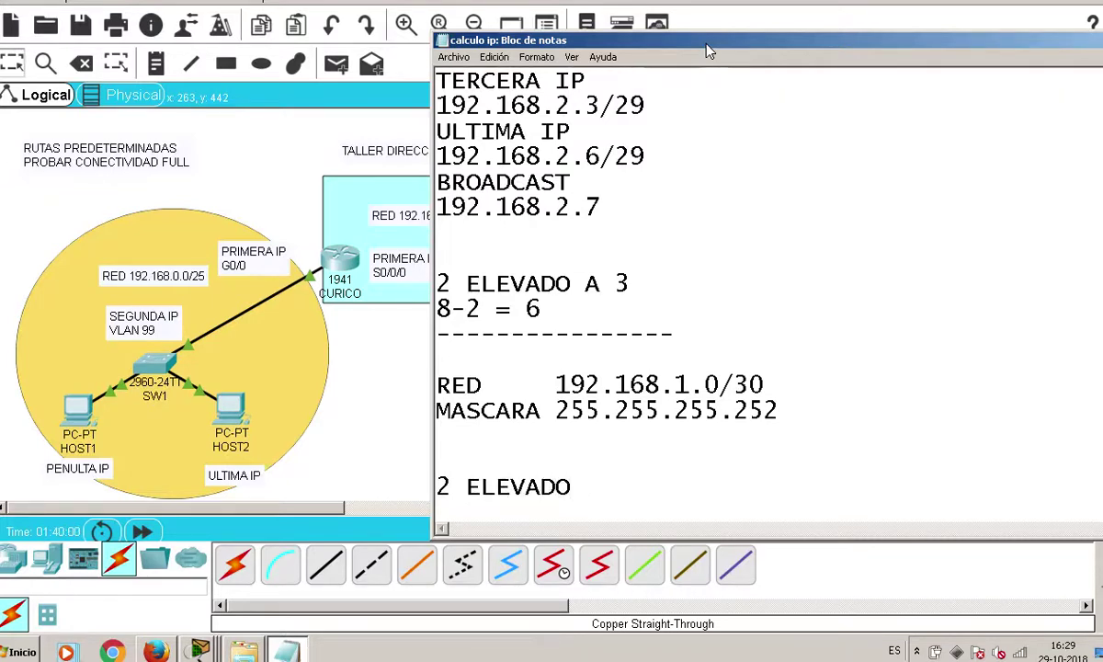
{"action": "type", "text": "2"}
{"action": "key", "text": "BackSpace"}
{"action": "type", "text": "A 2"}
{"action": "key", "text": "Return"}
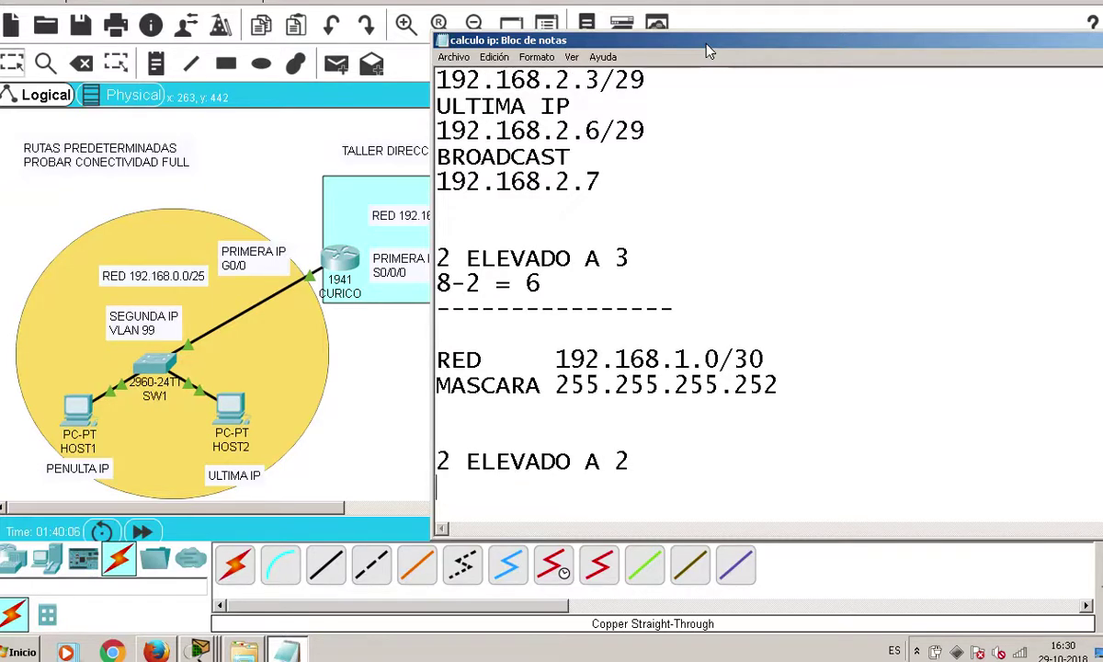
{"action": "type", "text": "4-2 = 2"}
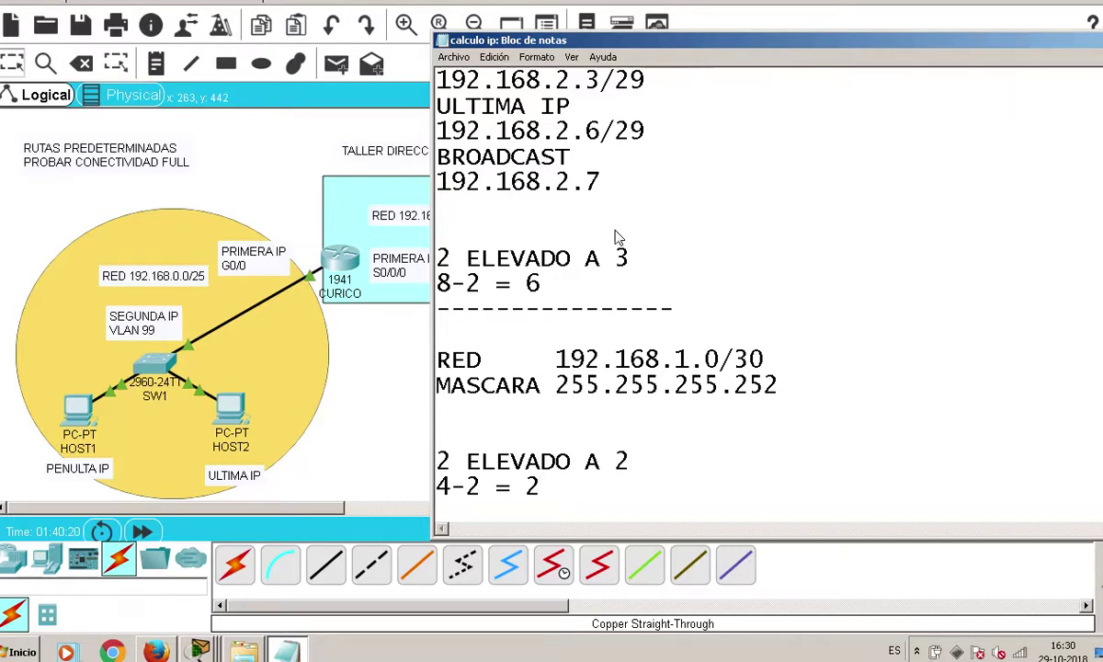
Add 'PRIMERA IP 192.168.1.1/30' below the mask, with blank lines around it
{"action": "left_click", "coordinate": [555, 420]}
{"action": "type", "text": "PRIEM"}
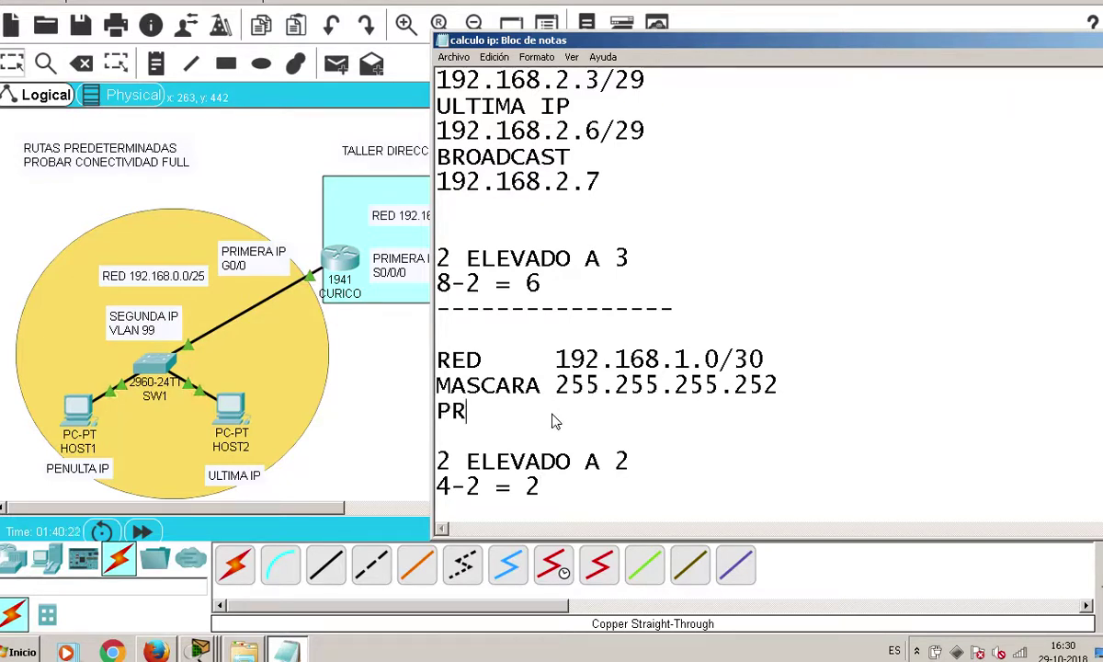
{"action": "key", "text": "BackSpace"}
{"action": "key", "text": "BackSpace"}
{"action": "type", "text": "MERA IP"}
{"action": "key", "text": "Return"}
{"action": "key", "text": "Return"}
{"action": "key", "text": "Up"}
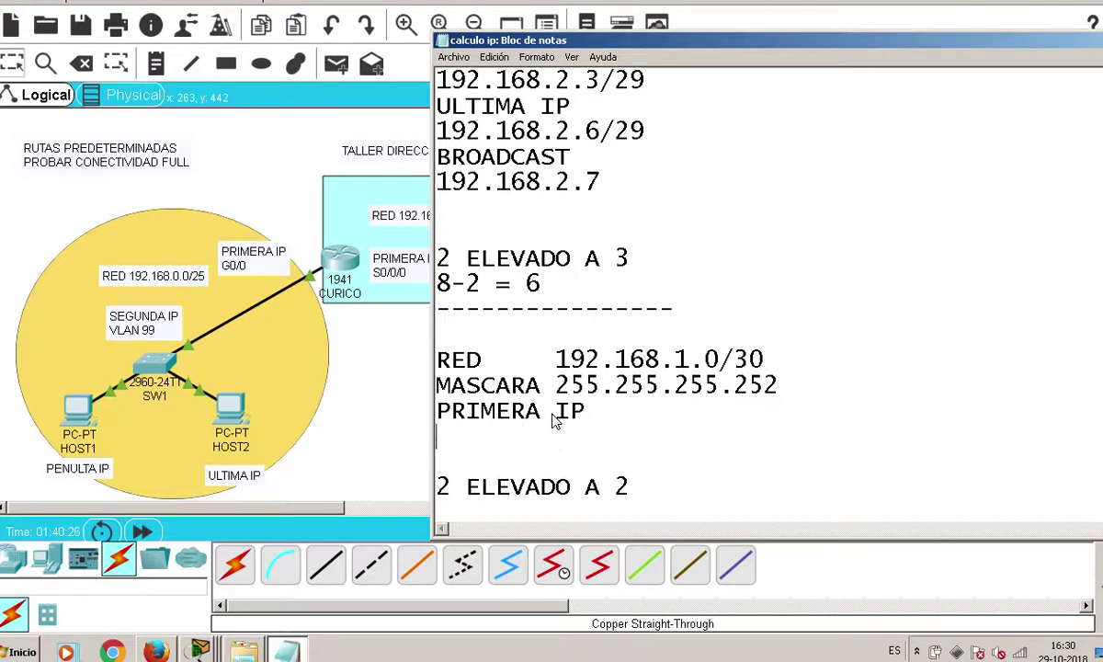
{"action": "key", "text": "Up"}
{"action": "key", "text": "Return"}
{"action": "key", "text": "Down"}
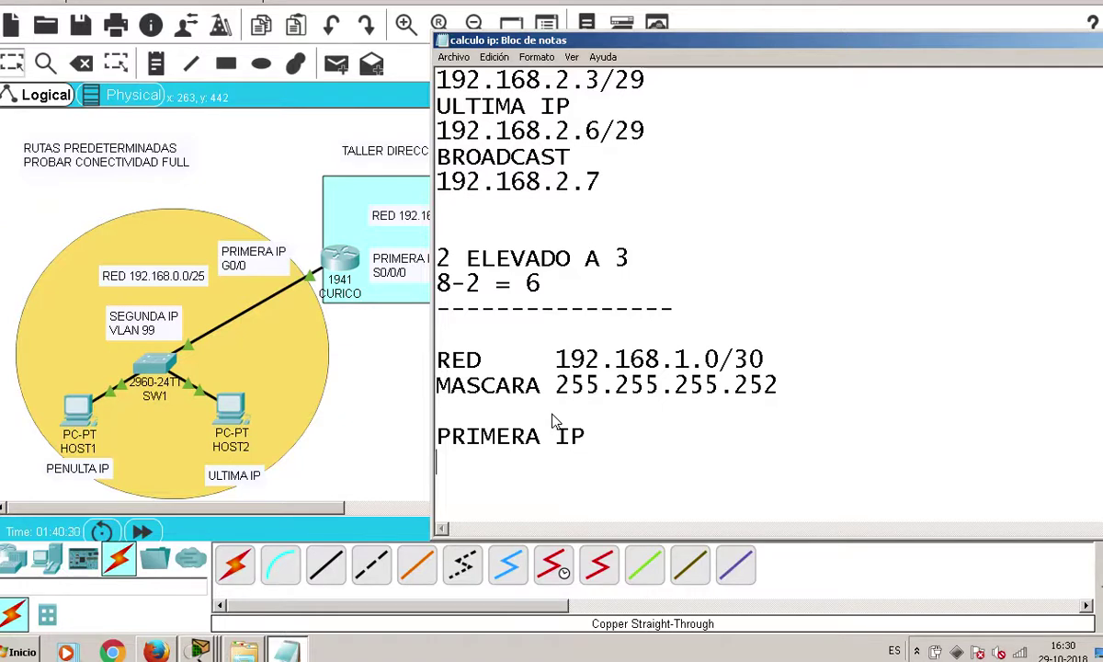
{"action": "type", "text": "192.168.1.1/3"}
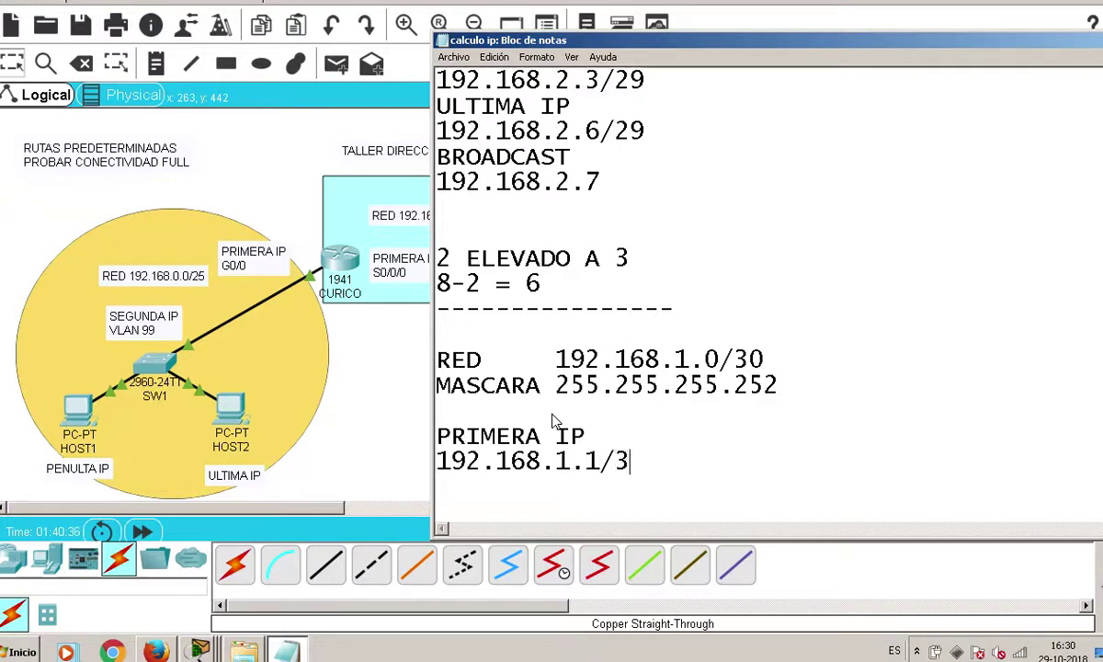
{"action": "type", "text": "0YU"}
Add 'ULTIMA IP 192.168.1.2/30', 'BROADCAST 192.168.1.3', and paste the 2 ELEVADO A 2 lines
{"action": "key", "text": "BackSpace"}
{"action": "key", "text": "BackSpace"}
{"action": "type", "text": "ULTIMA IP"}
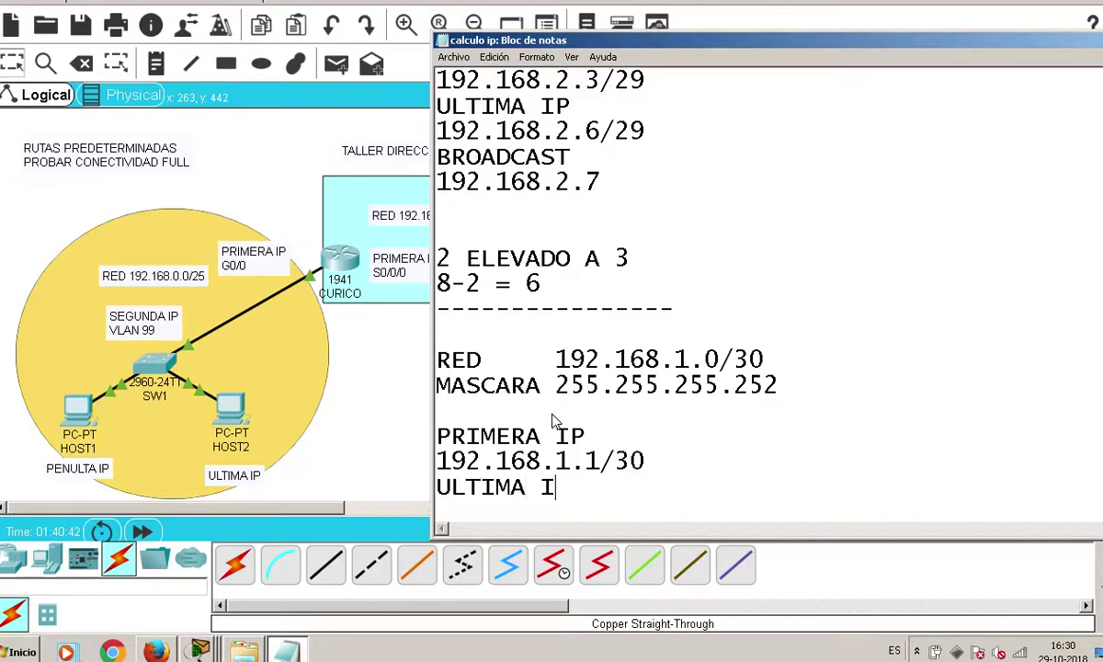
{"action": "key", "text": "Return"}
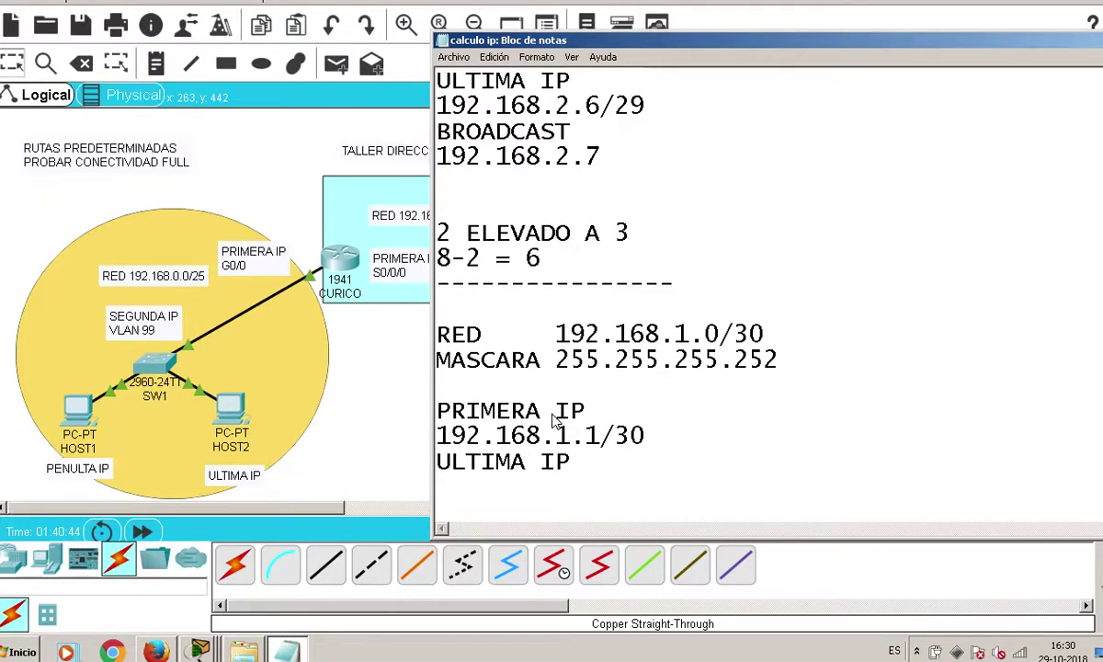
{"action": "type", "text": "192.168.1.2/3"}
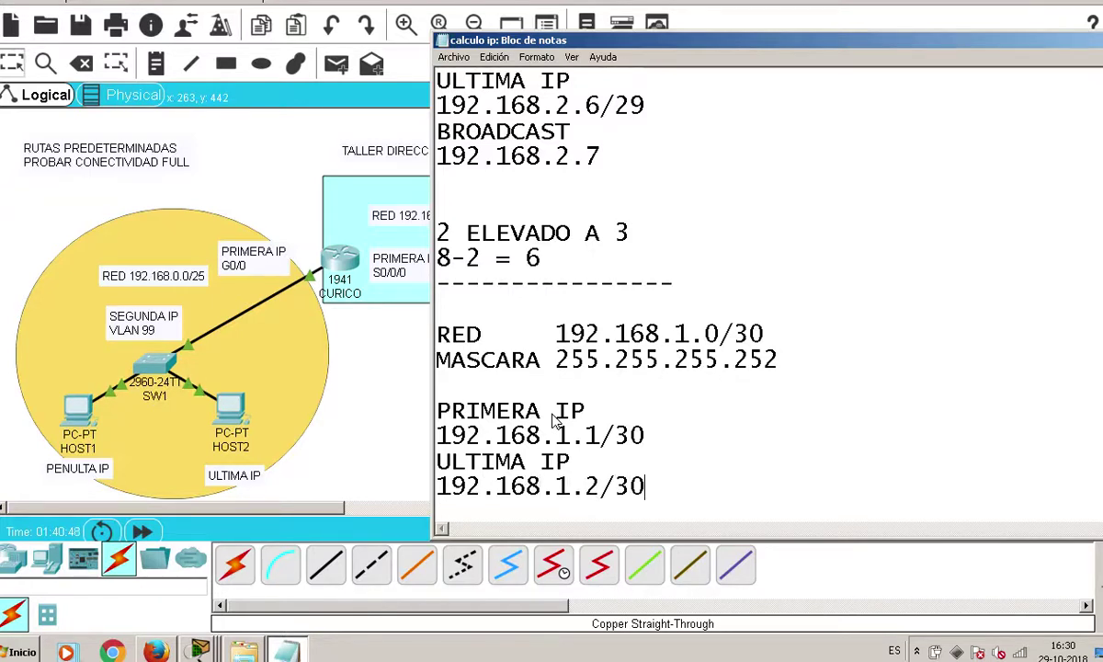
{"action": "type", "text": "0"}
{"action": "key", "text": "Return"}
{"action": "type", "text": "BROAD"}
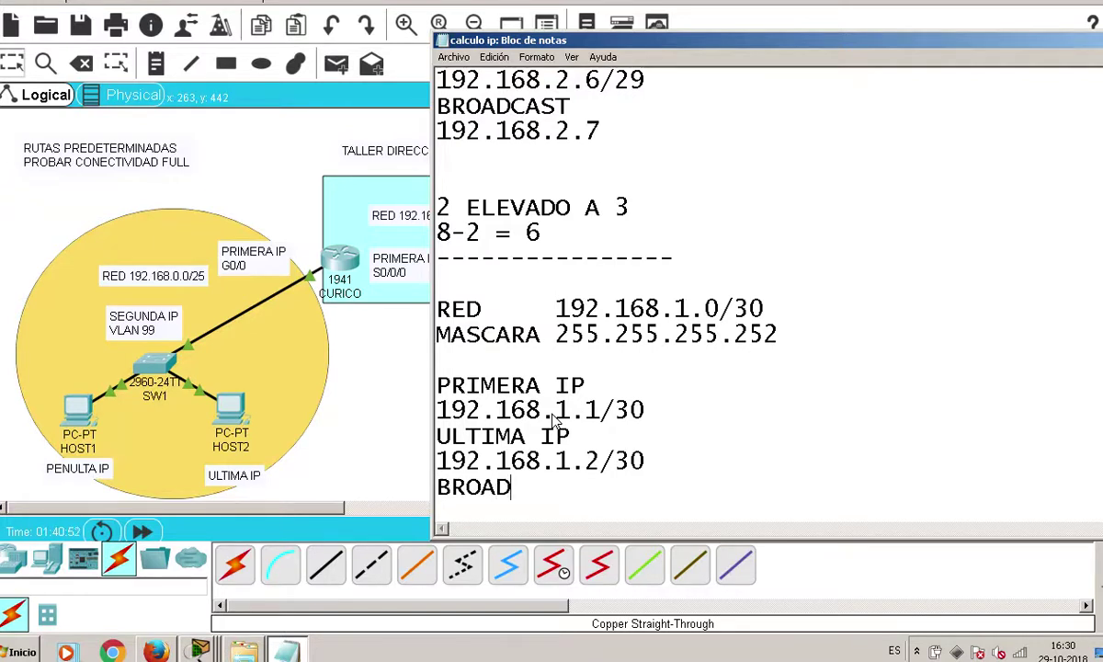
{"action": "type", "text": "CAST"}
{"action": "key", "text": "Return"}
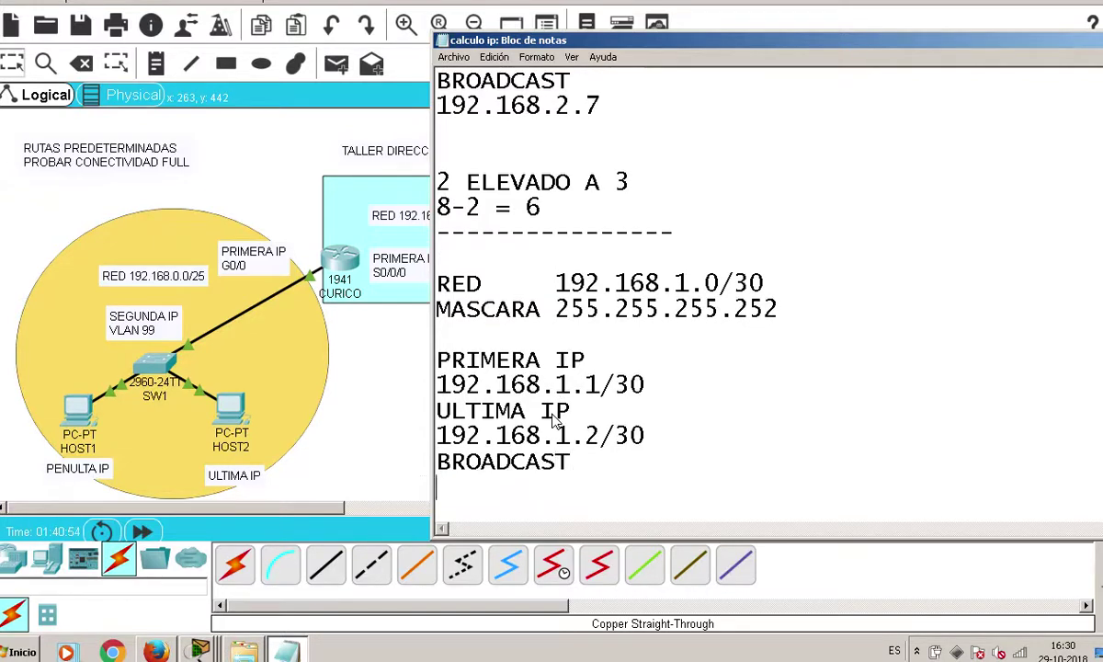
{"action": "type", "text": "192.168"}
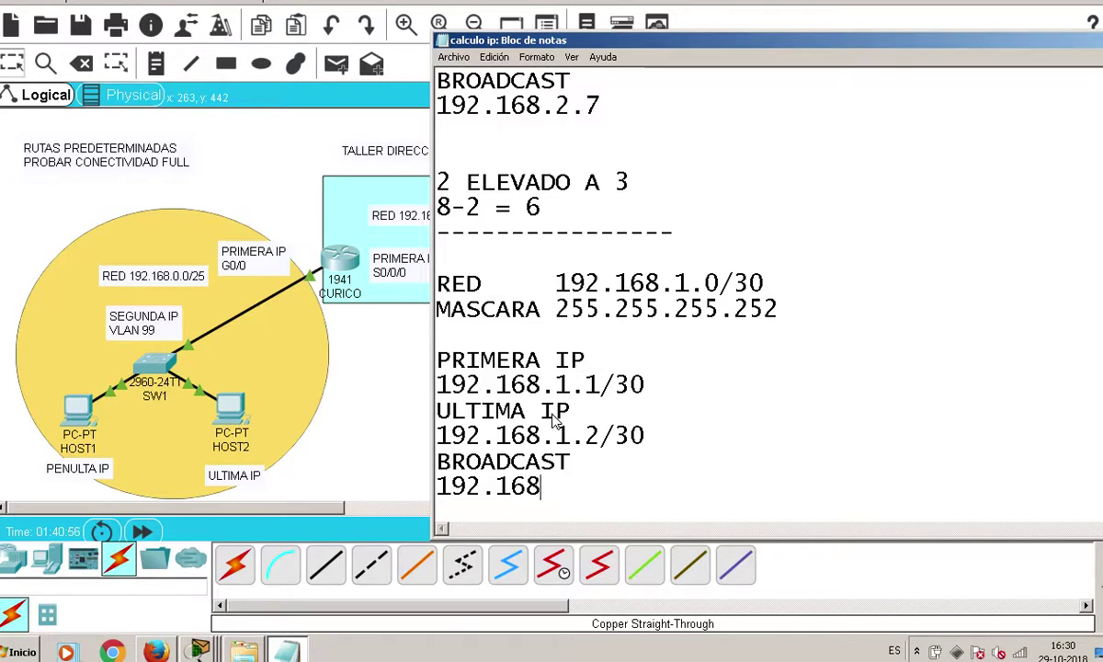
{"action": "type", "text": ".1.3"}
{"action": "type", "text": "2 ELEVADO A 2 4-2 = 2"}
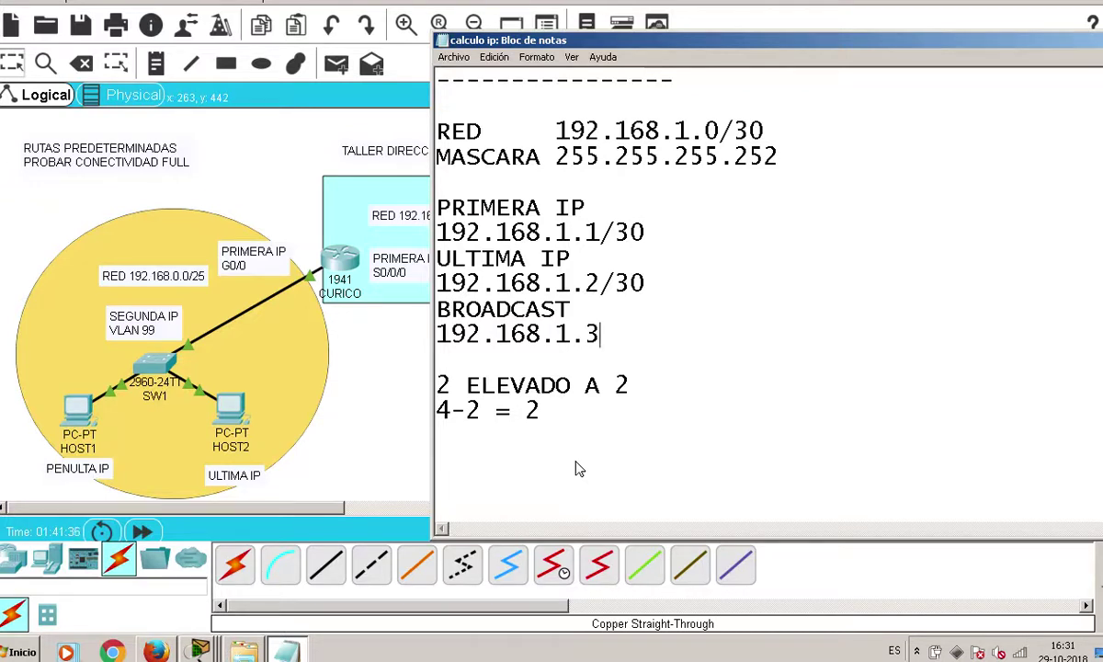
Save the notes with Archivo > Guardar and return to Packet Tracer
{"action": "left_click", "coordinate": [451, 59]}
{"action": "left_click", "coordinate": [464, 102]}
{"action": "left_click", "coordinate": [372, 357]}
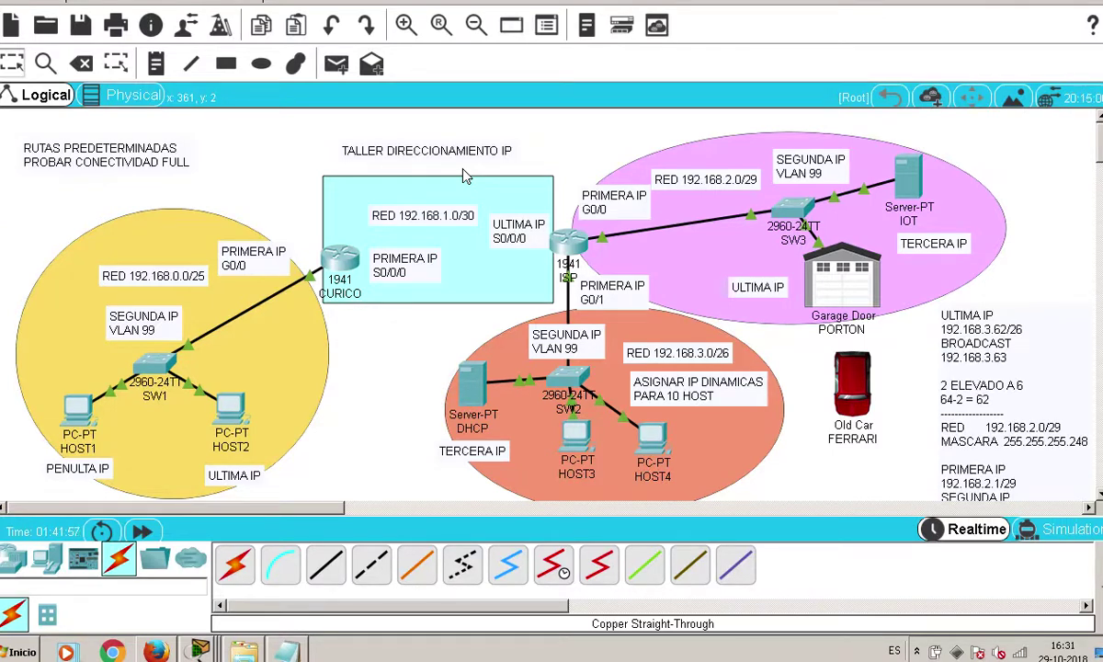
Browse the Physical view to the Main Wiring Closet, then open CURICO in Logical view
{"action": "left_click", "coordinate": [127, 95]}
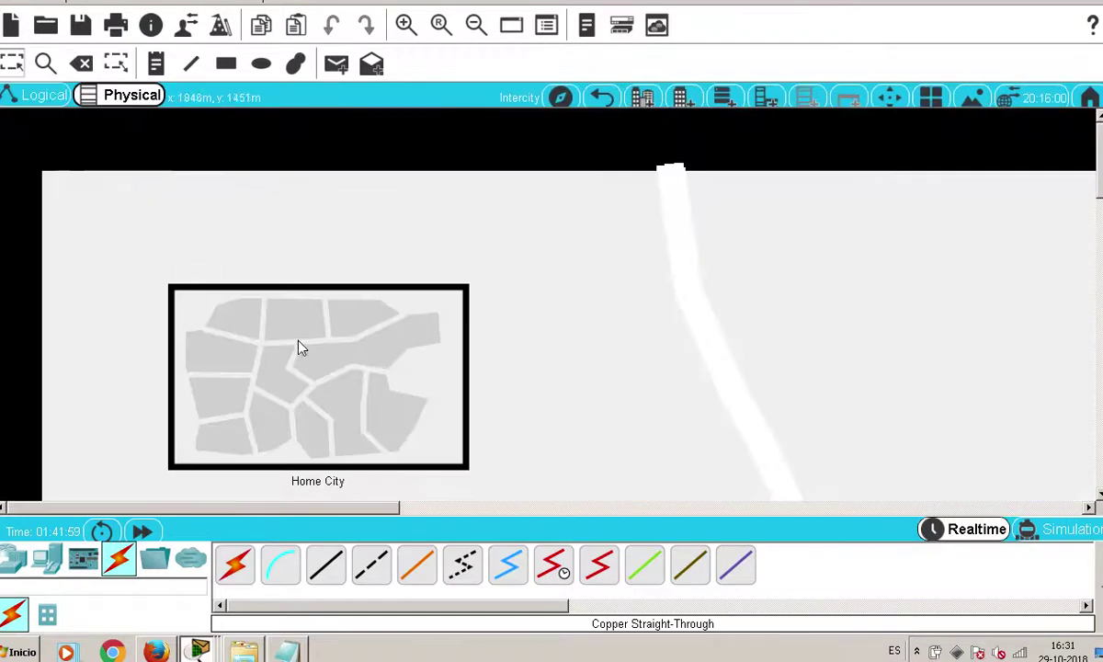
{"action": "left_click", "coordinate": [299, 347]}
{"action": "left_click", "coordinate": [365, 381]}
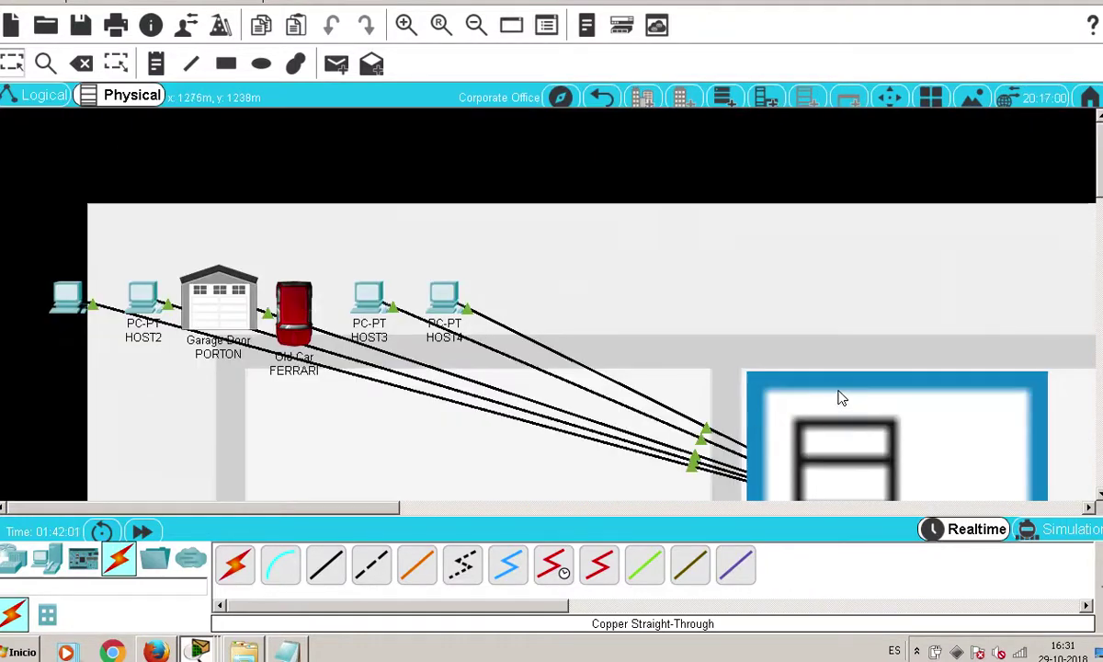
{"action": "scroll", "coordinate": [842, 397], "scroll_direction": "down", "scroll_amount": 1}
{"action": "scroll", "coordinate": [477, 321], "scroll_direction": "down", "scroll_amount": 2}
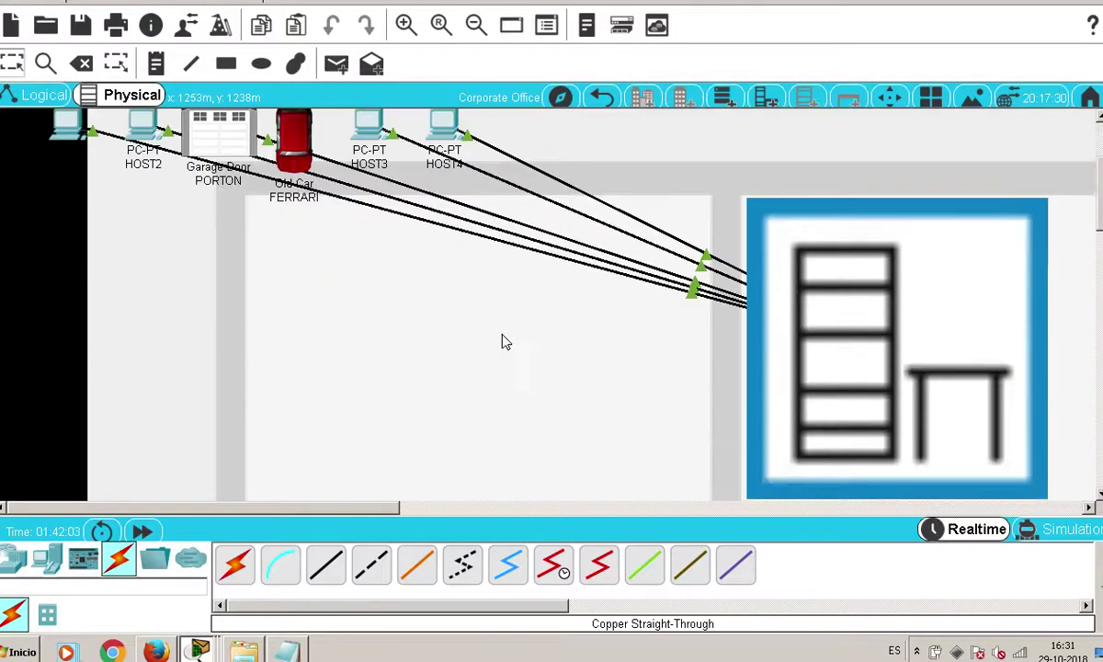
{"action": "left_click", "coordinate": [867, 316]}
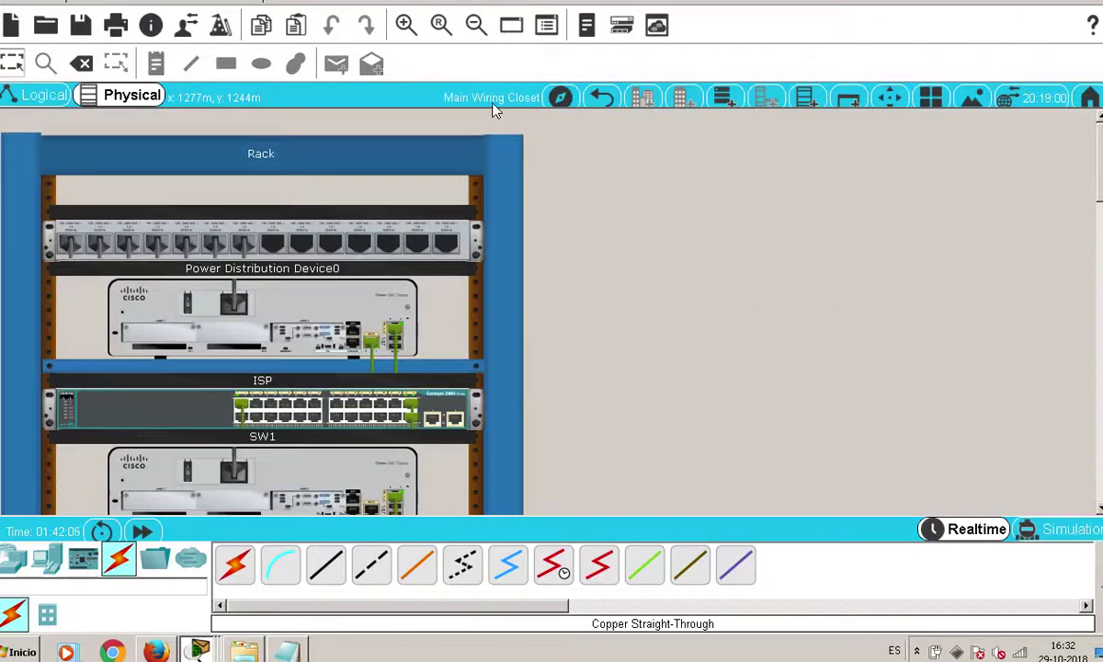
{"action": "scroll", "coordinate": [422, 212], "scroll_direction": "down", "scroll_amount": 1}
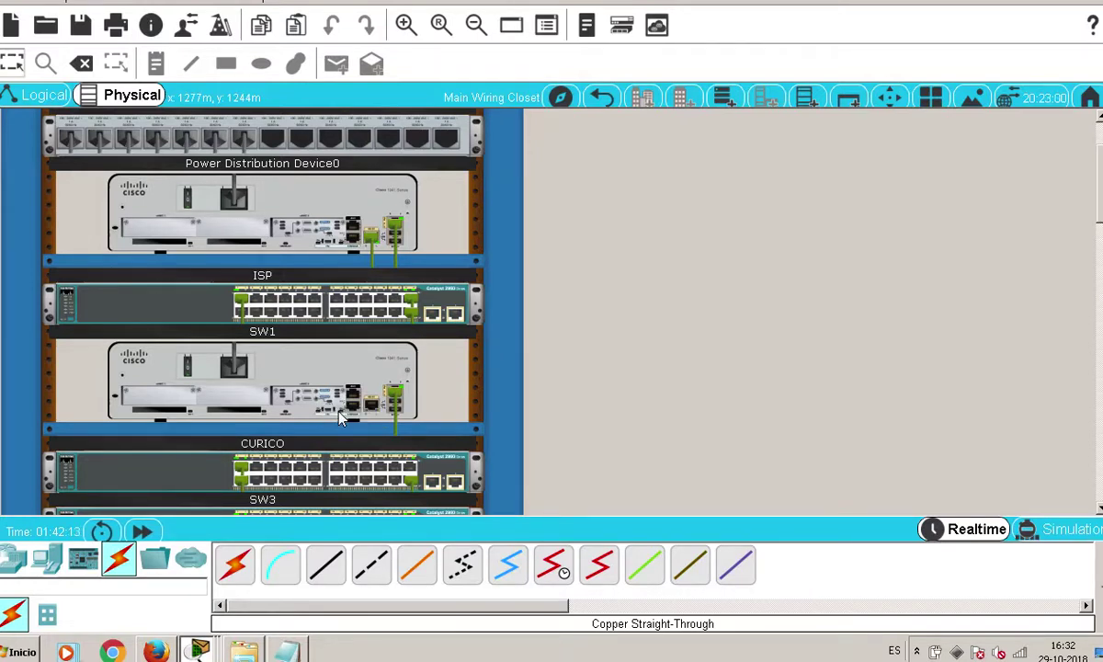
{"action": "left_click", "coordinate": [27, 95]}
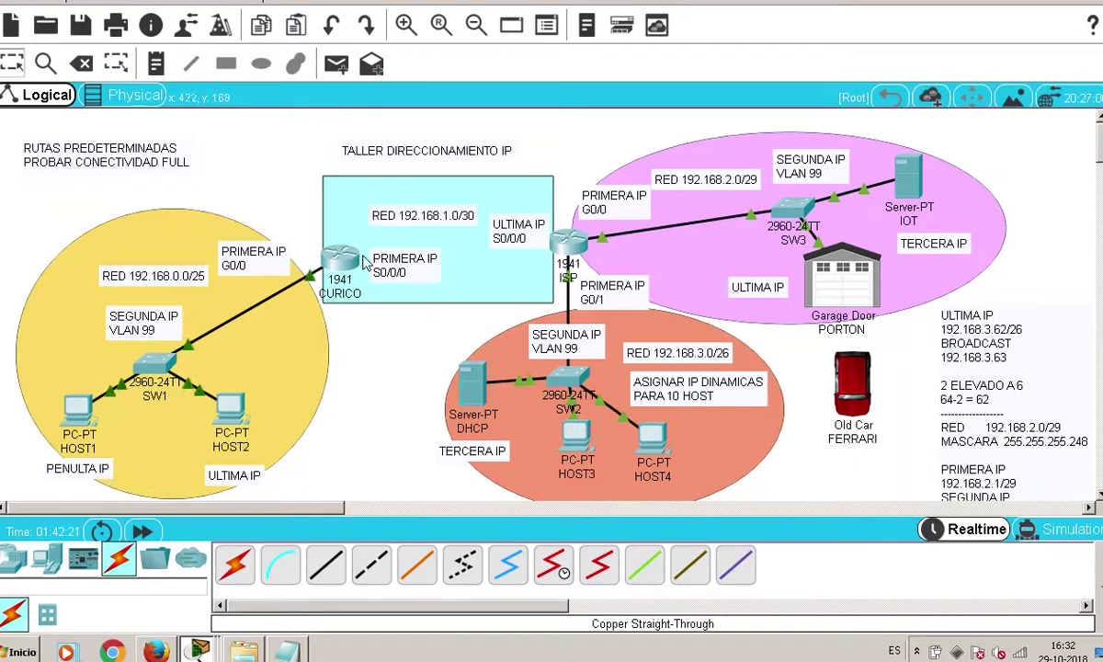
{"action": "left_click", "coordinate": [338, 264]}
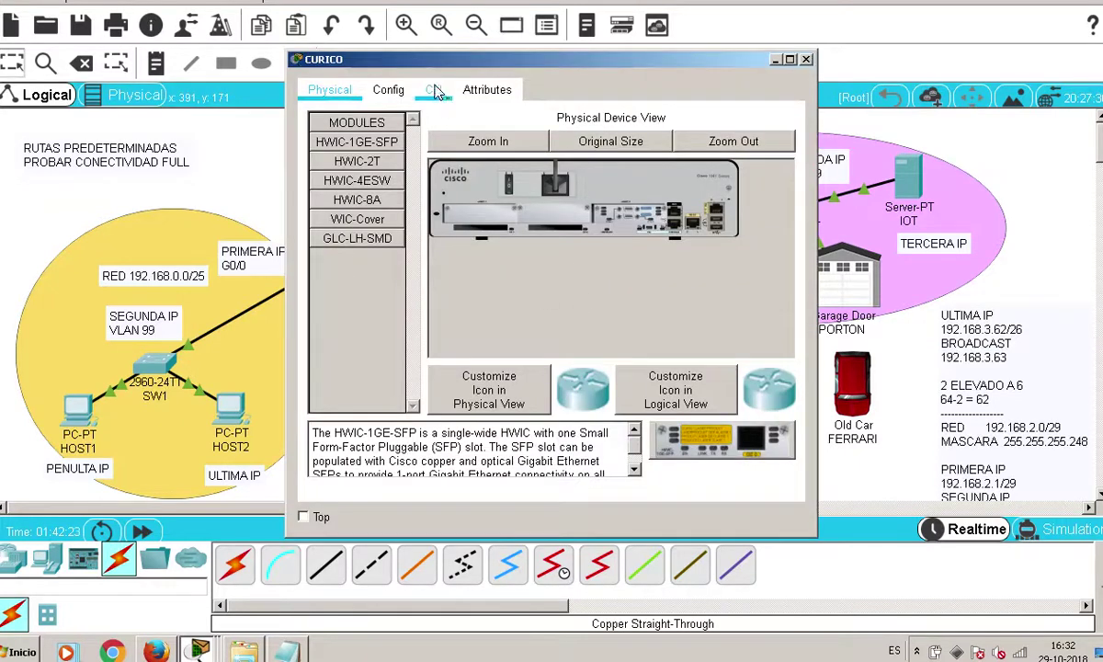
In CURICO's CLI, enter privileged mode with enable
{"action": "left_click", "coordinate": [433, 89]}
{"action": "key", "text": "Return"}
{"action": "type", "text": "ENA"}
{"action": "key", "text": "Tab"}
{"action": "key", "text": "Return"}
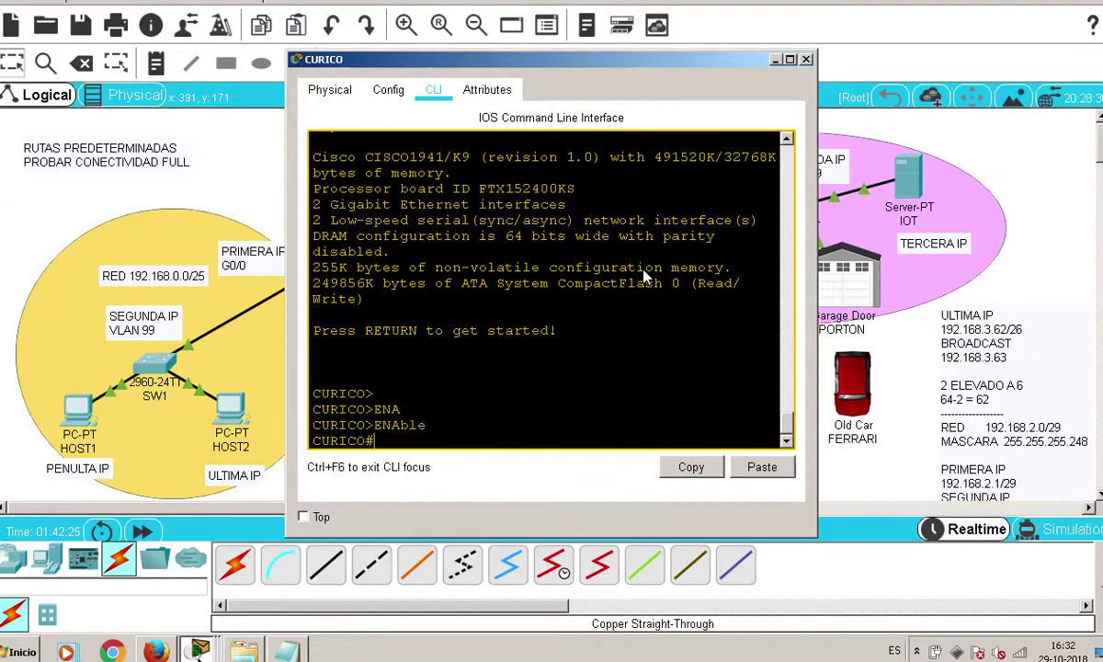
Enter global configuration mode with configure terminal
{"action": "type", "text": "COBN"}
{"action": "key", "text": "Tab"}
{"action": "type", "text": "F"}
{"action": "key", "text": "Tab"}
{"action": "type", "text": "T"}
{"action": "key", "text": "Tab"}
{"action": "key", "text": "BackSpace"}
{"action": "key", "text": "BackSpace"}
{"action": "key", "text": "BackSpace"}
{"action": "key", "text": "BackSpace"}
{"action": "key", "text": "BackSpace"}
{"action": "key", "text": "BackSpace"}
{"action": "type", "text": "con"}
Enter interface configuration for serial 0/0/0
{"action": "key", "text": "Tab"}
{"action": "type", "text": "f"}
{"action": "key", "text": "Tab"}
{"action": "type", "text": "tr"}
{"action": "key", "text": "BackSpace"}
{"action": "key", "text": "Tab"}
{"action": "key", "text": "Return"}
{"action": "key", "text": "Return"}
{"action": "type", "text": "in"}
{"action": "key", "text": "Tab"}
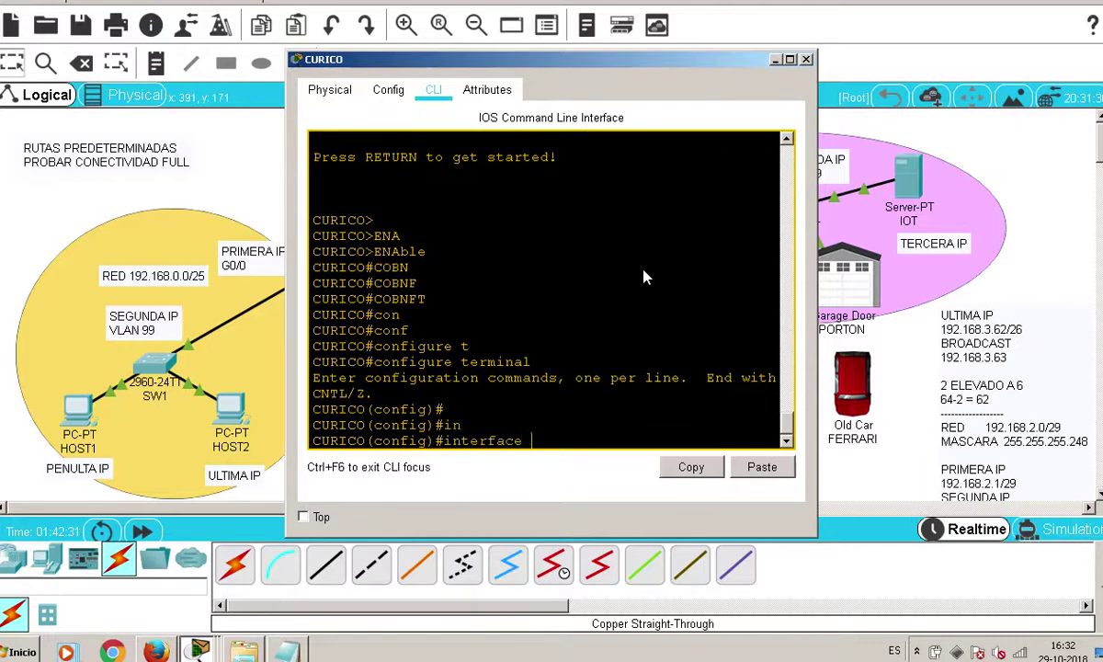
{"action": "type", "text": "s"}
{"action": "key", "text": "Tab"}
{"action": "type", "text": "0/0/0"}
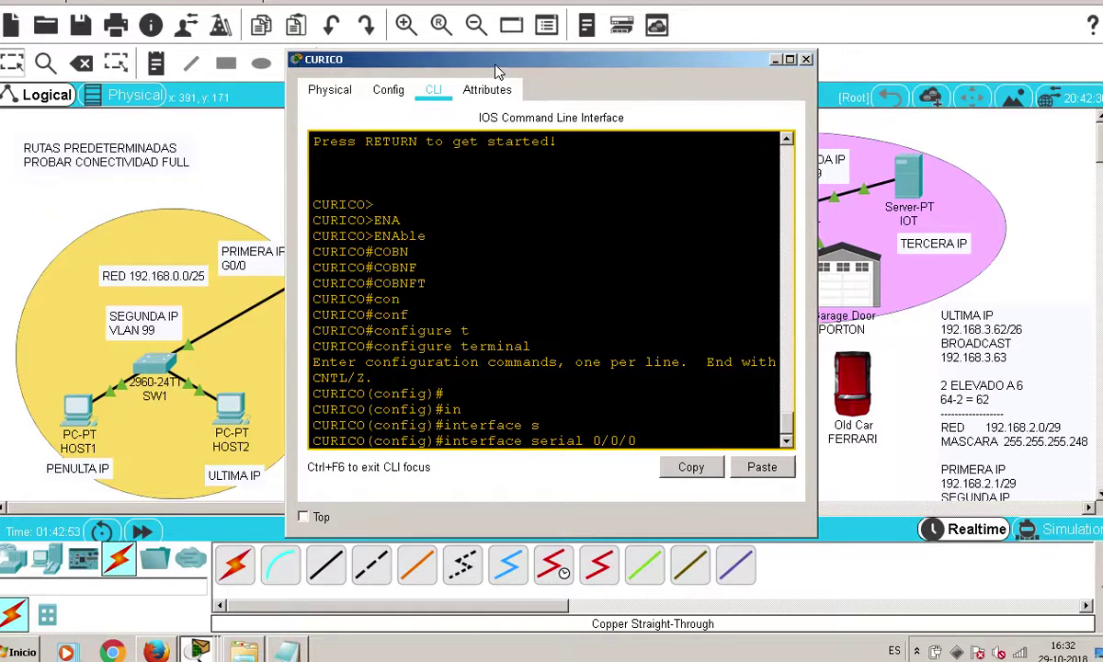
{"action": "key", "text": "Return"}
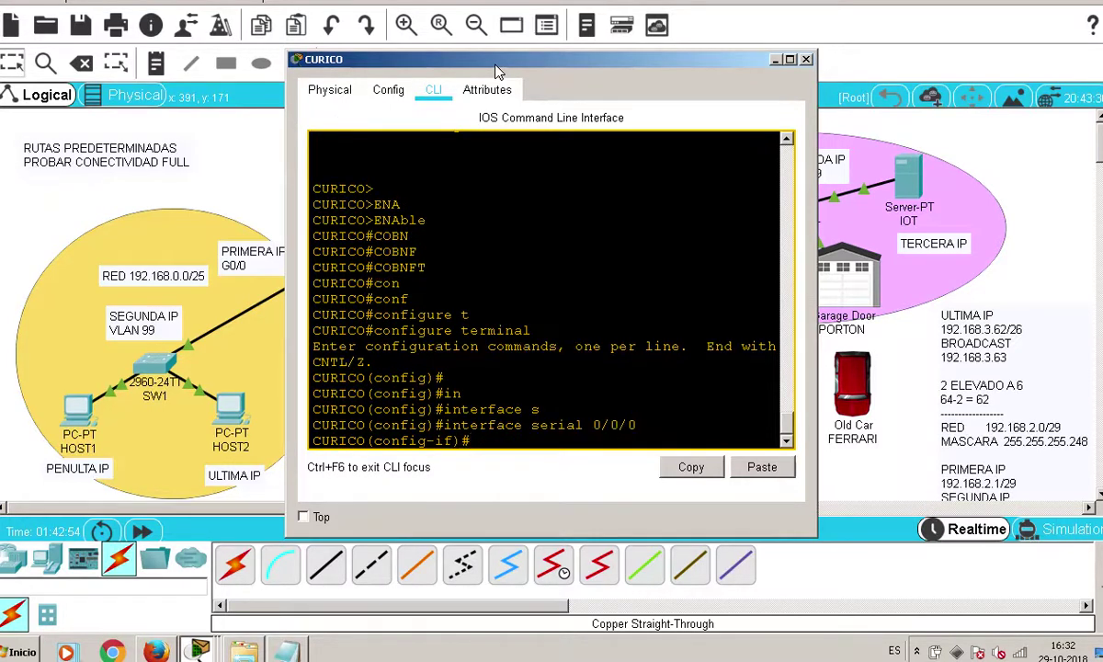
Widen the router window and begin the ip address command with 192
{"action": "type", "text": "ip ad"}
{"action": "key", "text": "Tab"}
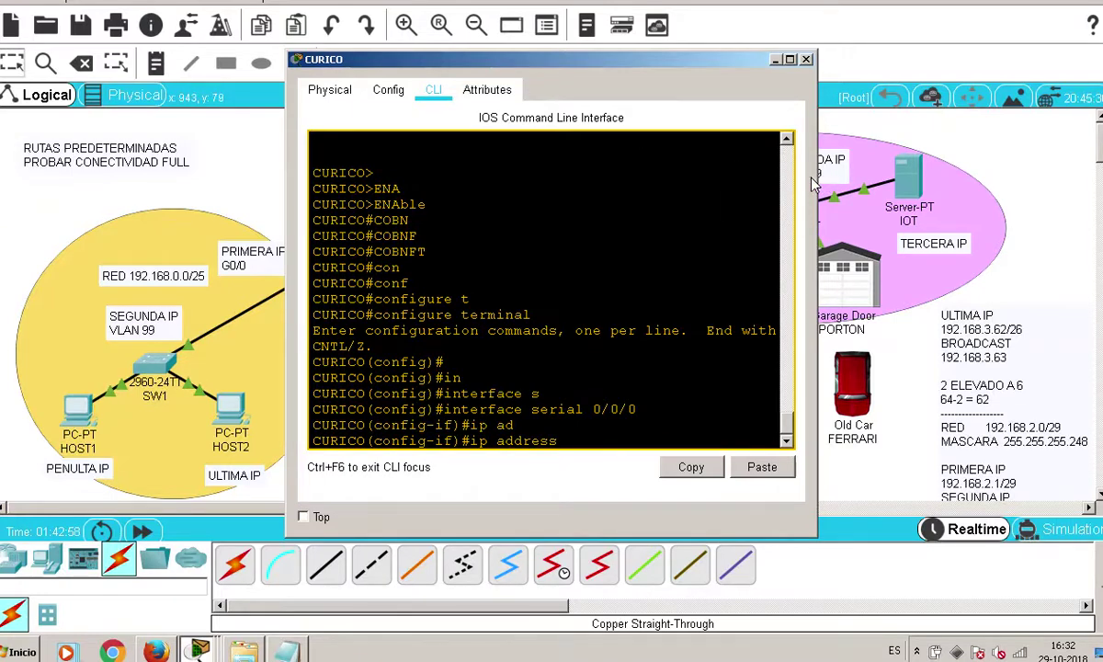
{"action": "left_click_drag", "start_coordinate": [812, 182], "coordinate": [899, 183]}
{"action": "type", "text": "192.168"}
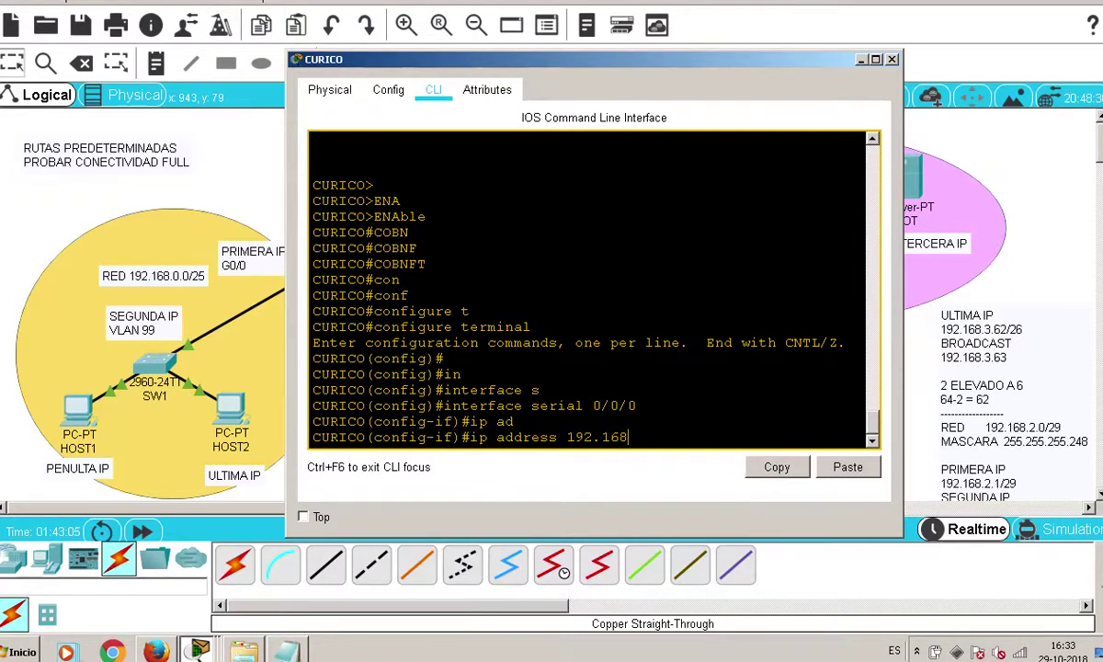
Look up the first usable address 192.168.1.1/30 in the Notepad subnet notes
{"action": "left_click", "coordinate": [286, 651]}
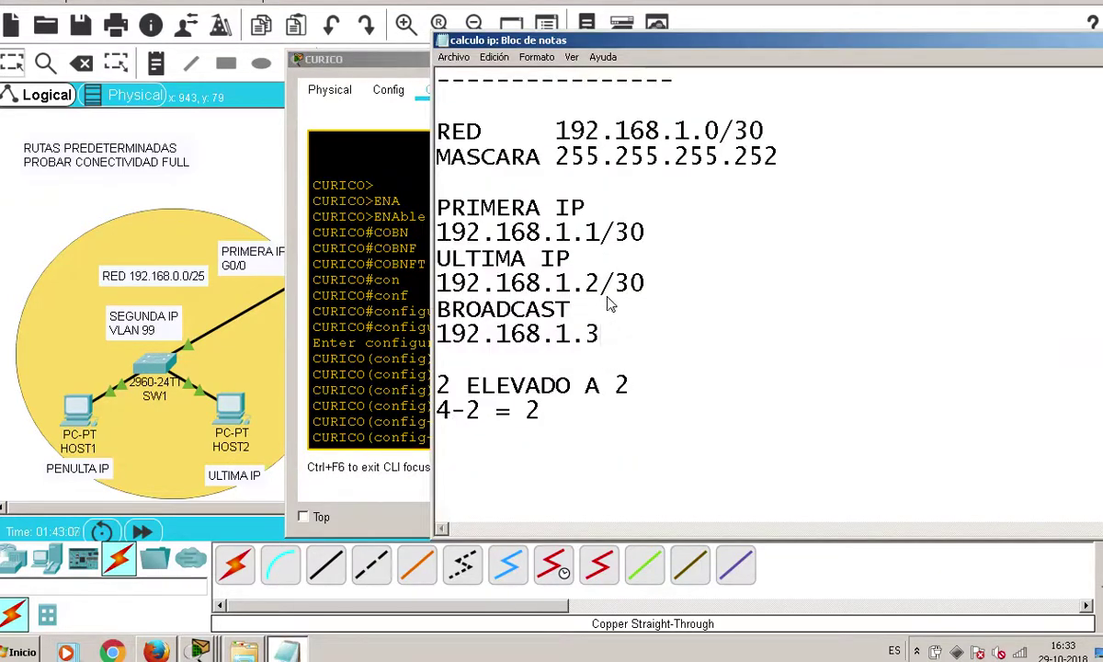
{"action": "left_click_drag", "start_coordinate": [697, 261], "coordinate": [424, 228]}
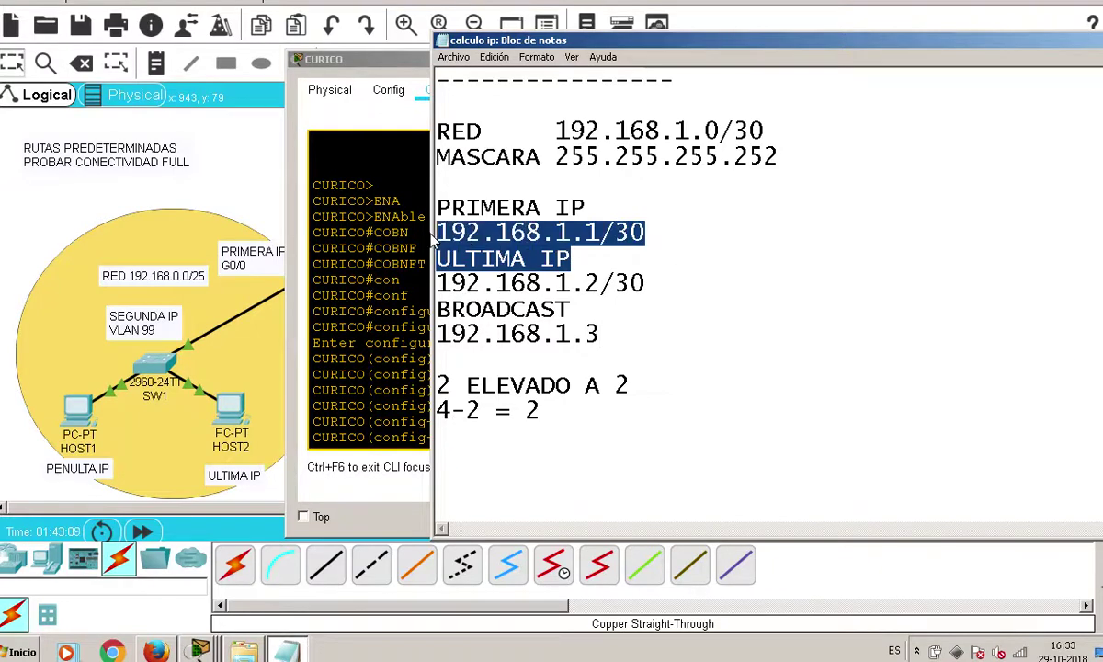
{"action": "left_click", "coordinate": [729, 313]}
{"action": "left_click", "coordinate": [308, 445]}
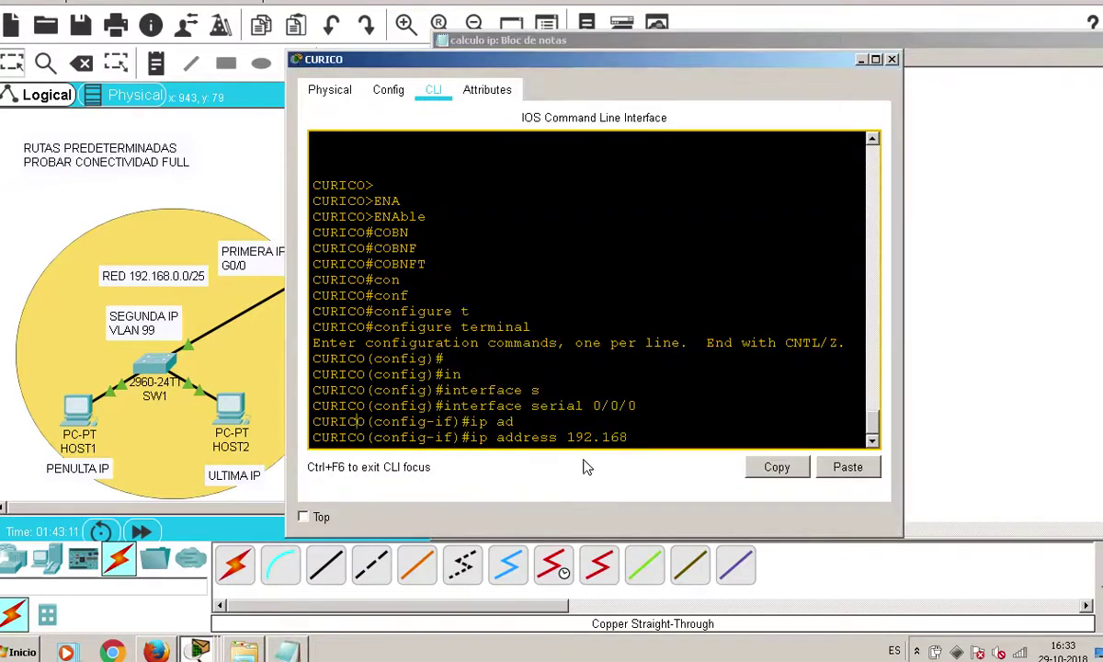
Assign 192.168.1.1 255.255.255.252 to CURICO's serial 0/0/0
{"action": "type", "text": ".1.1"}
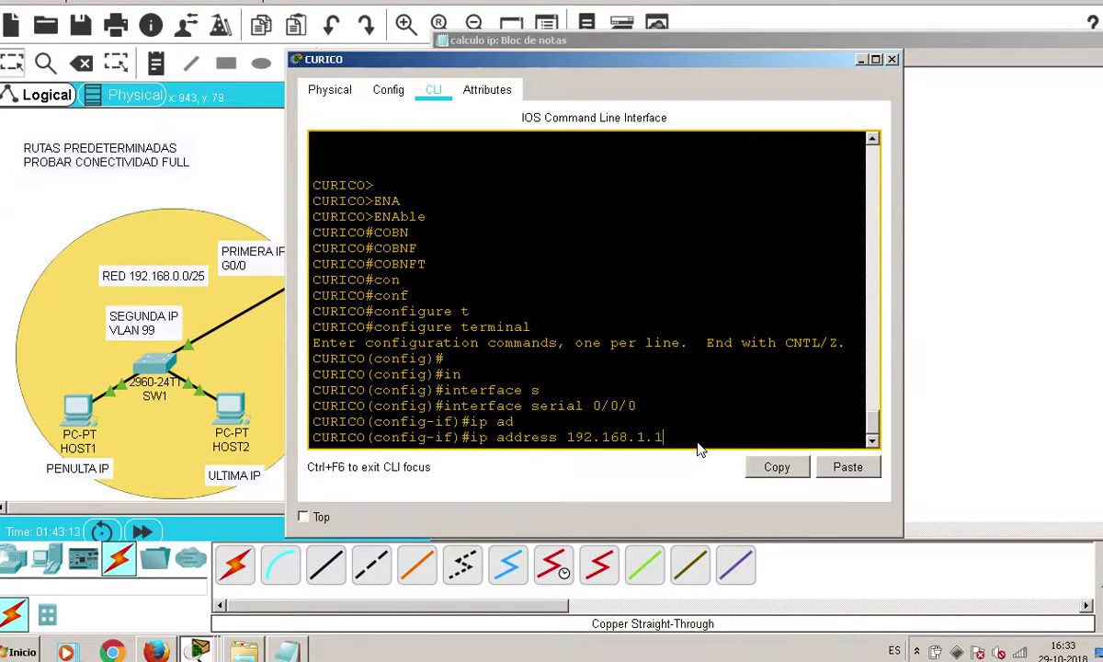
{"action": "type", "text": " 255.255.255.2523"}
{"action": "key", "text": "BackSpace"}
{"action": "key", "text": "Return"}
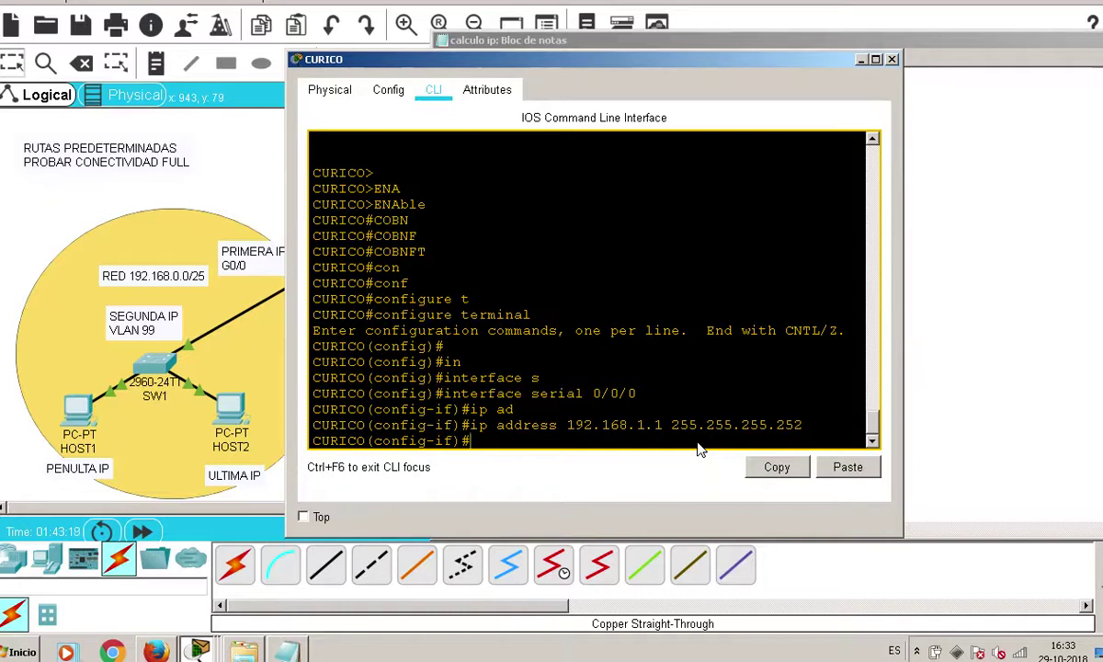
Enable serial 0/0/0 with no shutdown and return to the topology
{"action": "type", "text": "no sh"}
{"action": "key", "text": "Tab"}
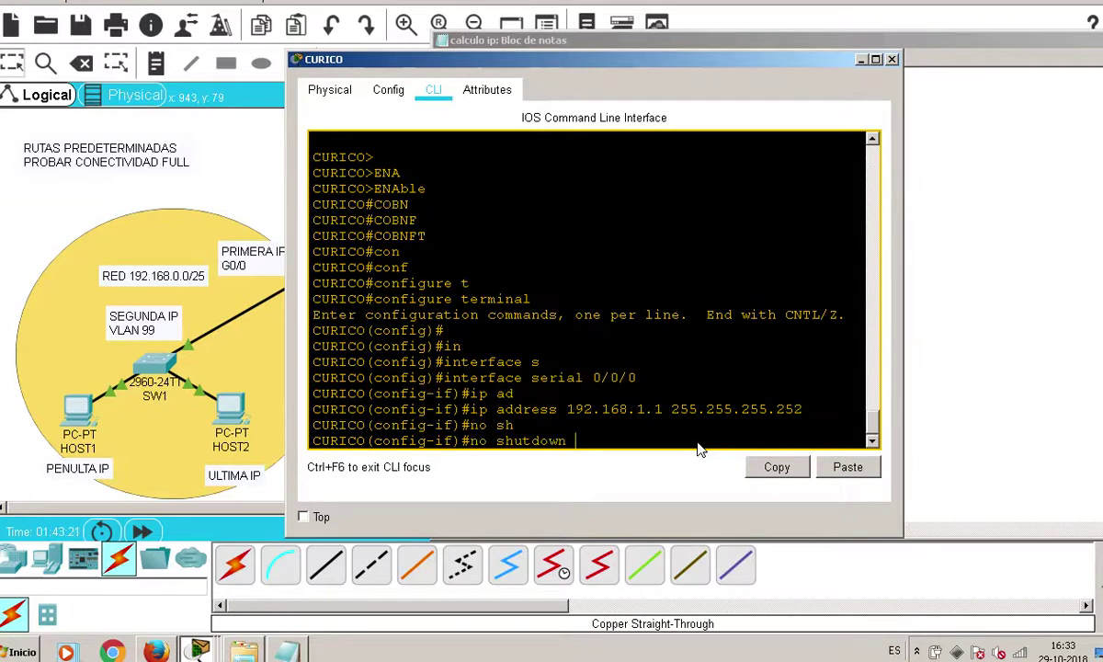
{"action": "key", "text": "Return"}
{"action": "key", "text": "Return"}
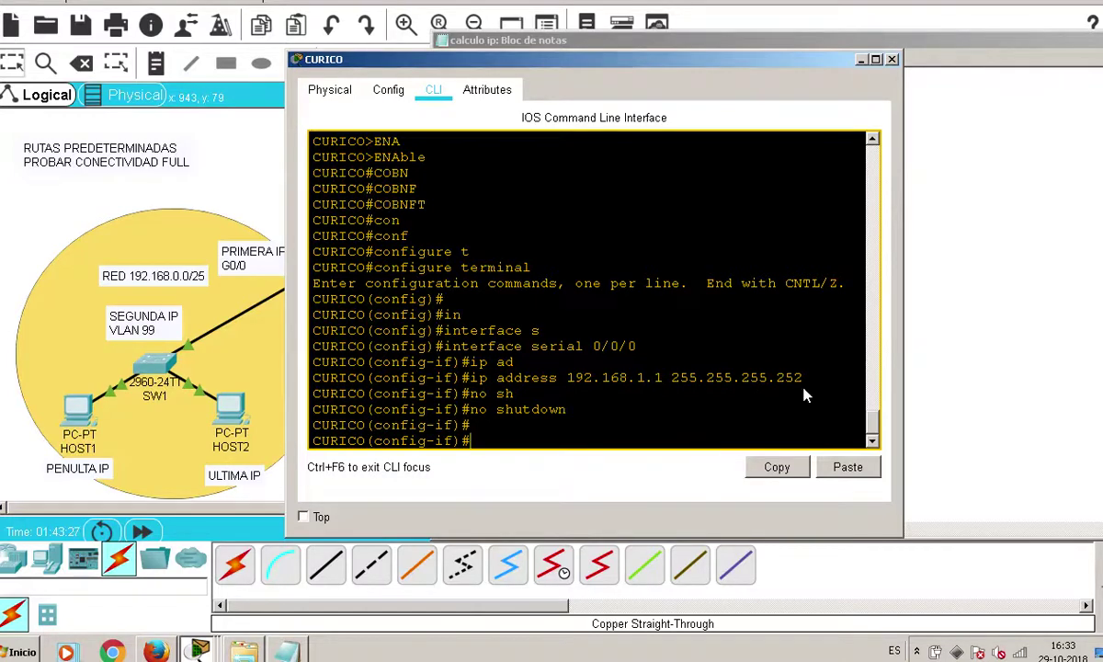
{"action": "left_click", "coordinate": [241, 128]}
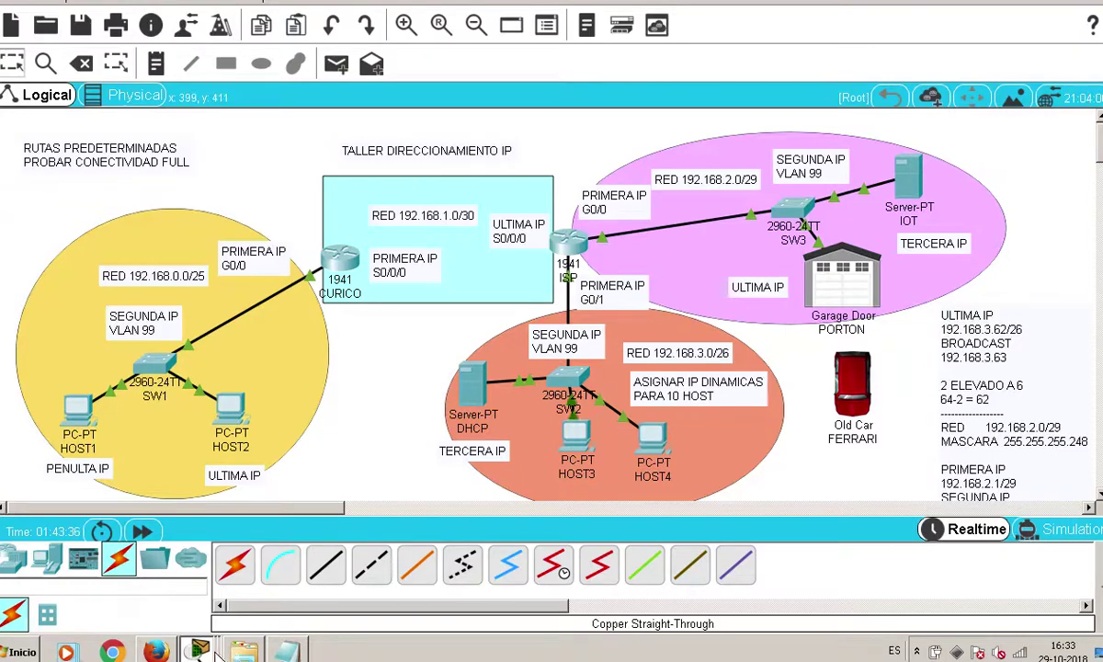
Set CURICO's serial 0/0/0 clock rate to 9600
{"action": "left_click", "coordinate": [187, 586]}
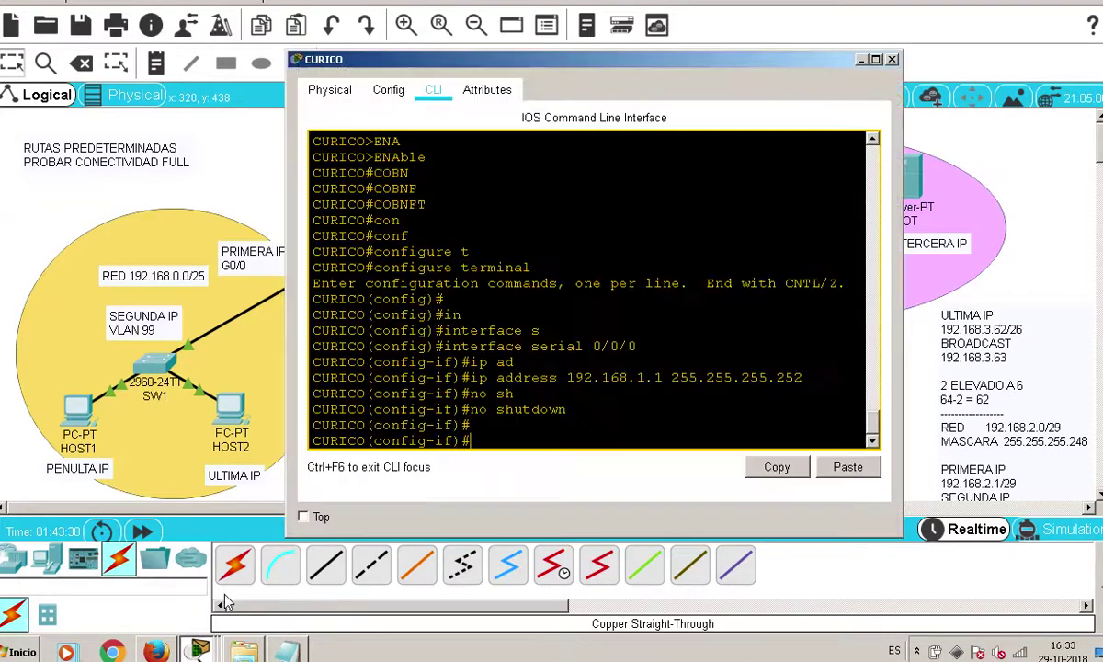
{"action": "type", "text": "clo"}
{"action": "key", "text": "Tab"}
{"action": "type", "text": "r"}
{"action": "key", "text": "Tab"}
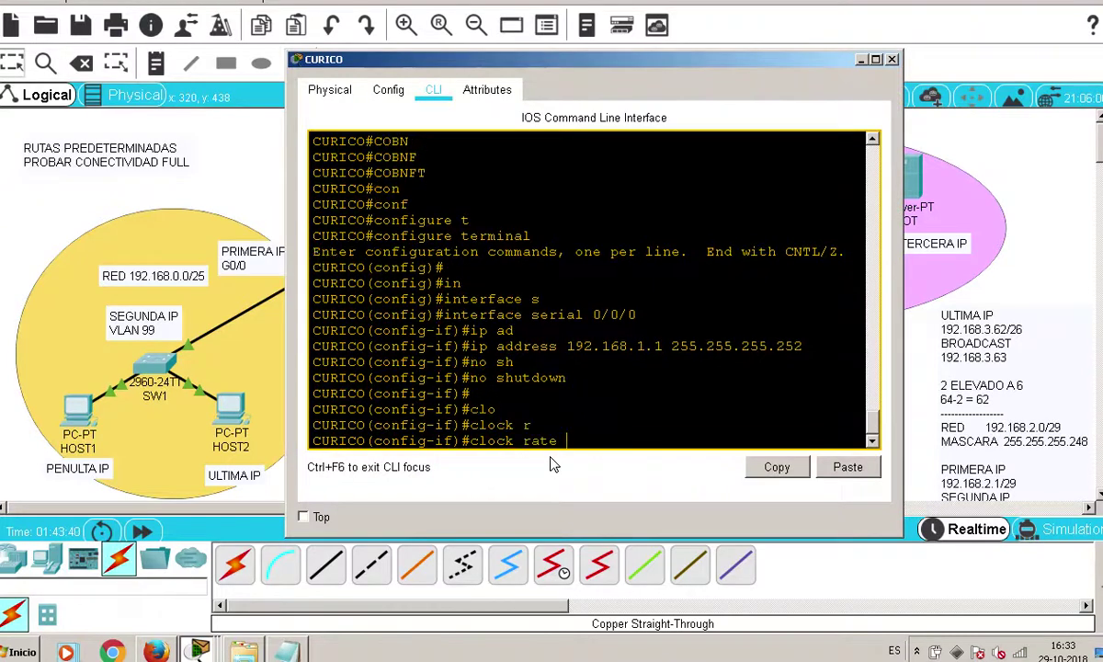
{"action": "type", "text": "9600"}
{"action": "key", "text": "Return"}
{"action": "key", "text": "Return"}
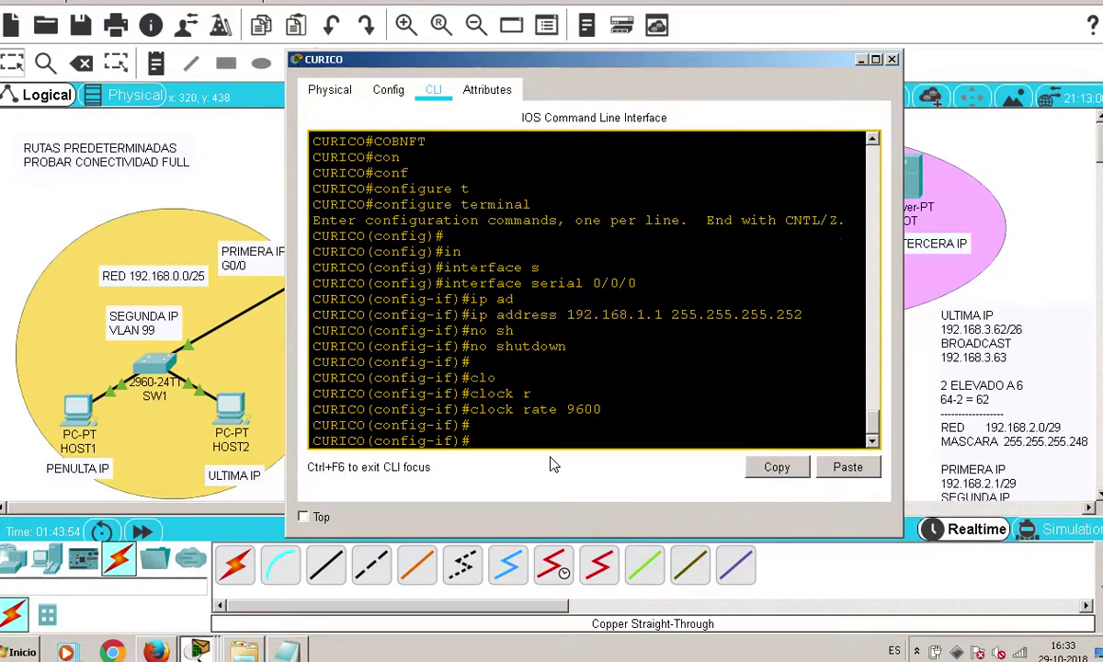
Save CURICO's configuration with do write and return to the topology
{"action": "type", "text": "do write"}
{"action": "key", "text": "Return"}
{"action": "key", "text": "Return"}
{"action": "key", "text": "Return"}
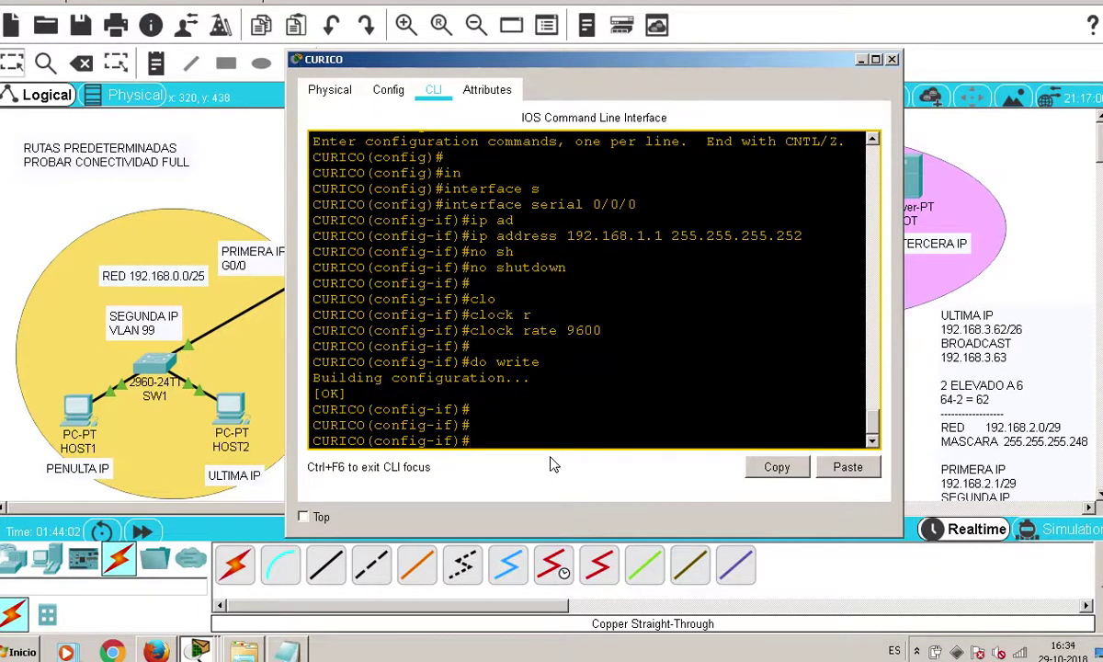
{"action": "left_click", "coordinate": [238, 166]}
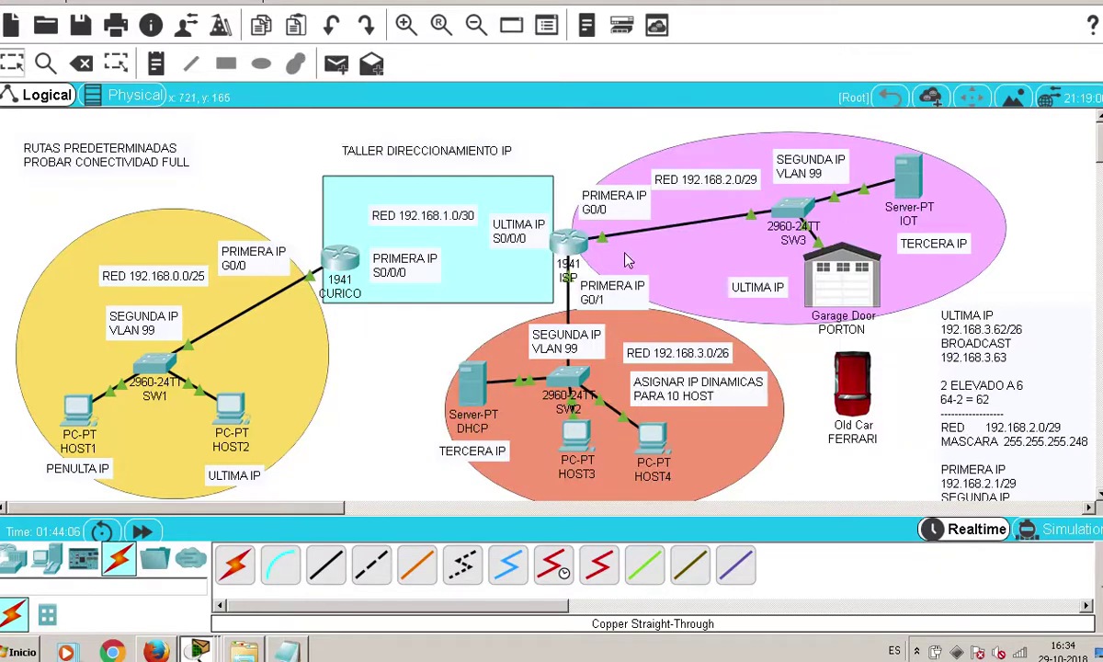
Open ISP's CLI and enter privileged mode with enable
{"action": "left_click", "coordinate": [569, 243]}
{"action": "left_click", "coordinate": [433, 89]}
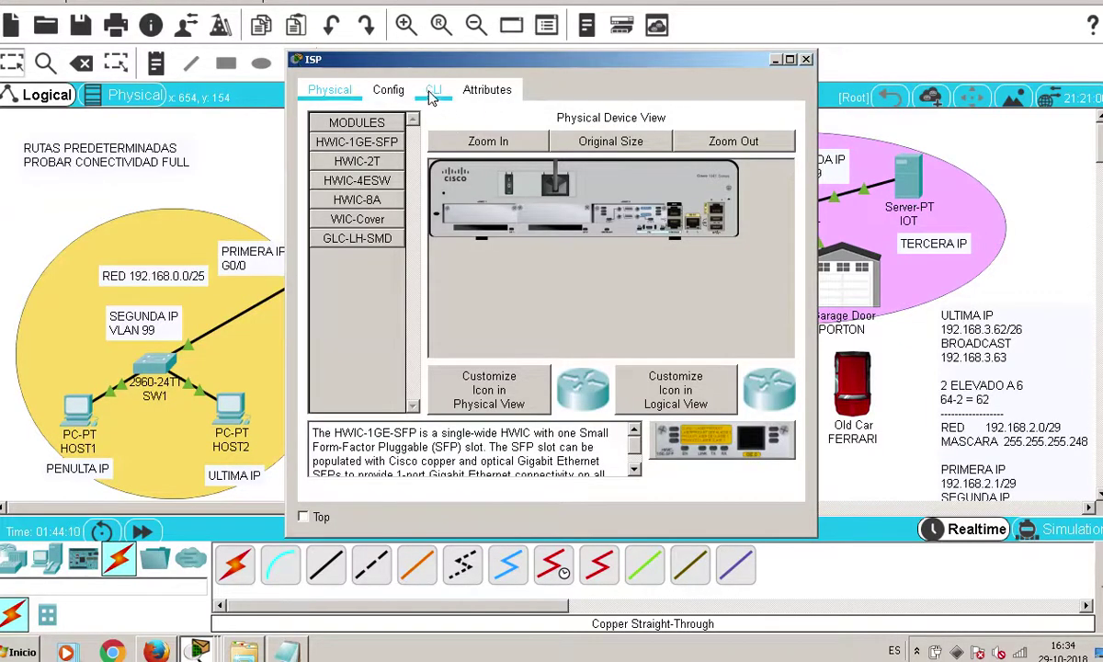
{"action": "type", "text": "ean"}
{"action": "key", "text": "Return"}
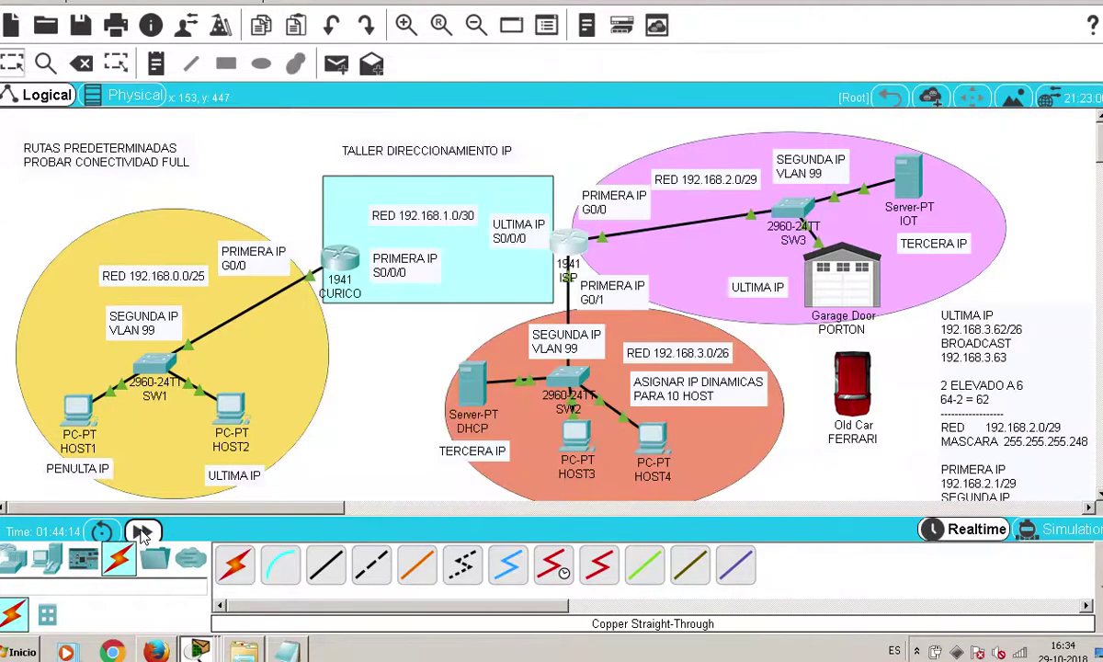
{"action": "left_click", "coordinate": [555, 257]}
{"action": "type", "text": "enma"}
{"action": "key", "text": "Return"}
{"action": "key", "text": "BackSpace"}
{"action": "key", "text": "BackSpace"}
{"action": "key", "text": "Tab"}
{"action": "key", "text": "Return"}
Enter global configuration mode on ISP with configure terminal
{"action": "type", "text": "con"}
{"action": "key", "text": "Tab"}
{"action": "type", "text": "f"}
{"action": "key", "text": "Tab"}
{"action": "type", "text": "t"}
Enter interface configuration for ISP's serial 0/0/0
{"action": "key", "text": "Tab"}
{"action": "key", "text": "Return"}
{"action": "key", "text": "Return"}
{"action": "key", "text": "Return"}
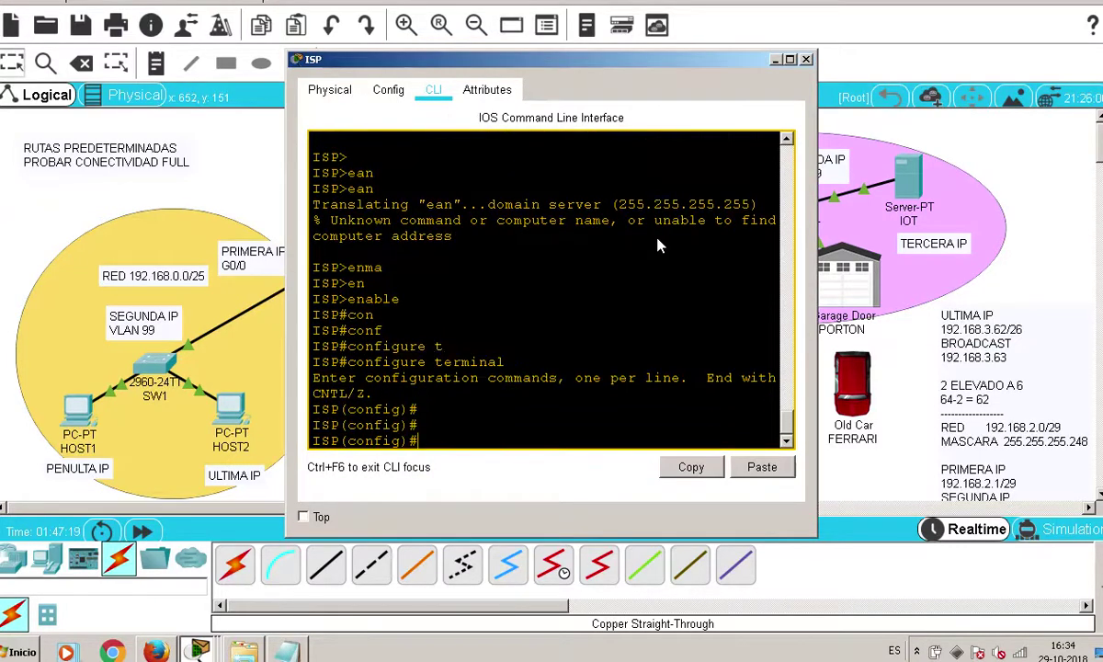
{"action": "type", "text": "in"}
{"action": "key", "text": "Tab"}
{"action": "type", "text": "s"}
{"action": "key", "text": "Tab"}
{"action": "type", "text": "0/0/0"}
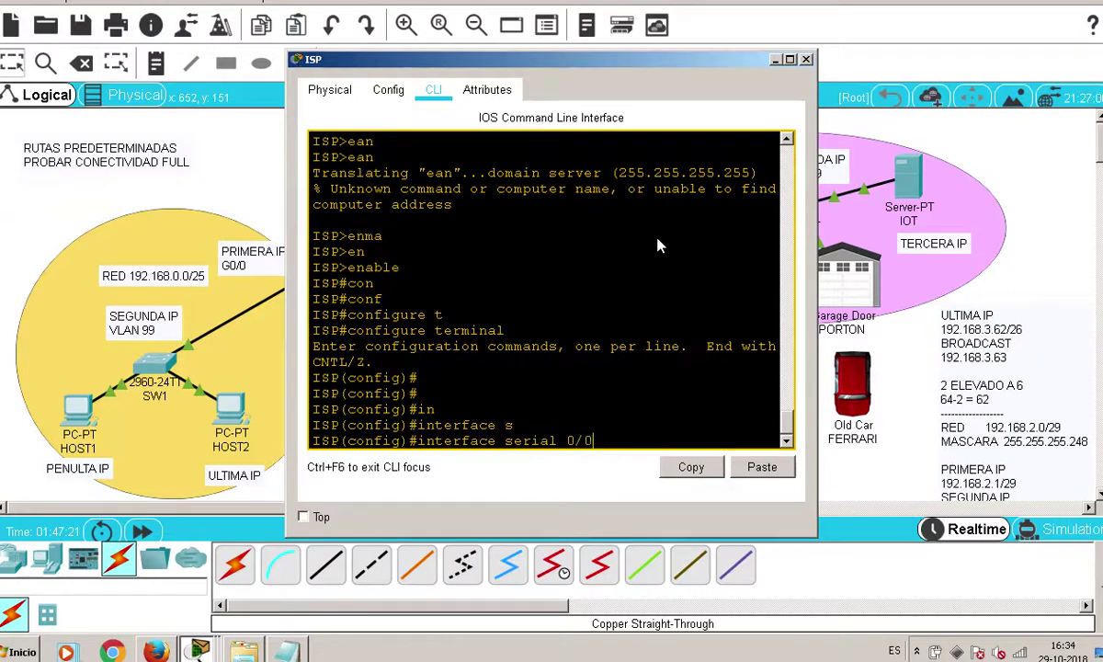
{"action": "key", "text": "BackSpace"}
{"action": "key", "text": "BackSpace"}
{"action": "type", "text": "0"}
{"action": "key", "text": "Return"}
Enable serial 0/0/0 with no shutdown and begin the ip address command
{"action": "type", "text": "no sh"}
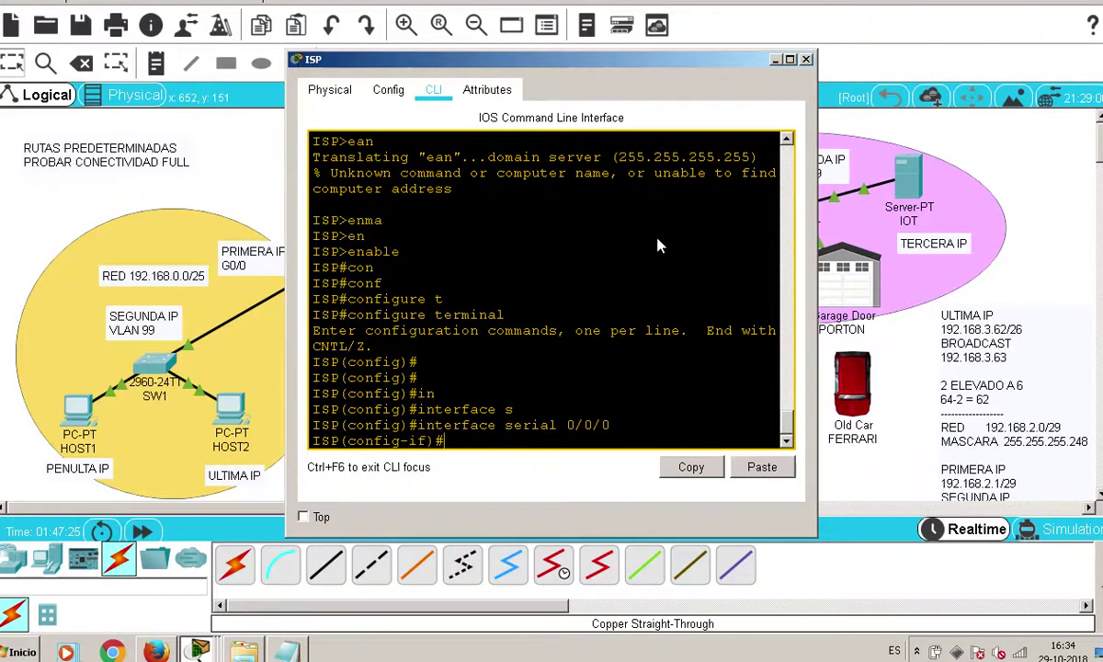
{"action": "key", "text": "Tab"}
{"action": "key", "text": "Return"}
{"action": "key", "text": "Return"}
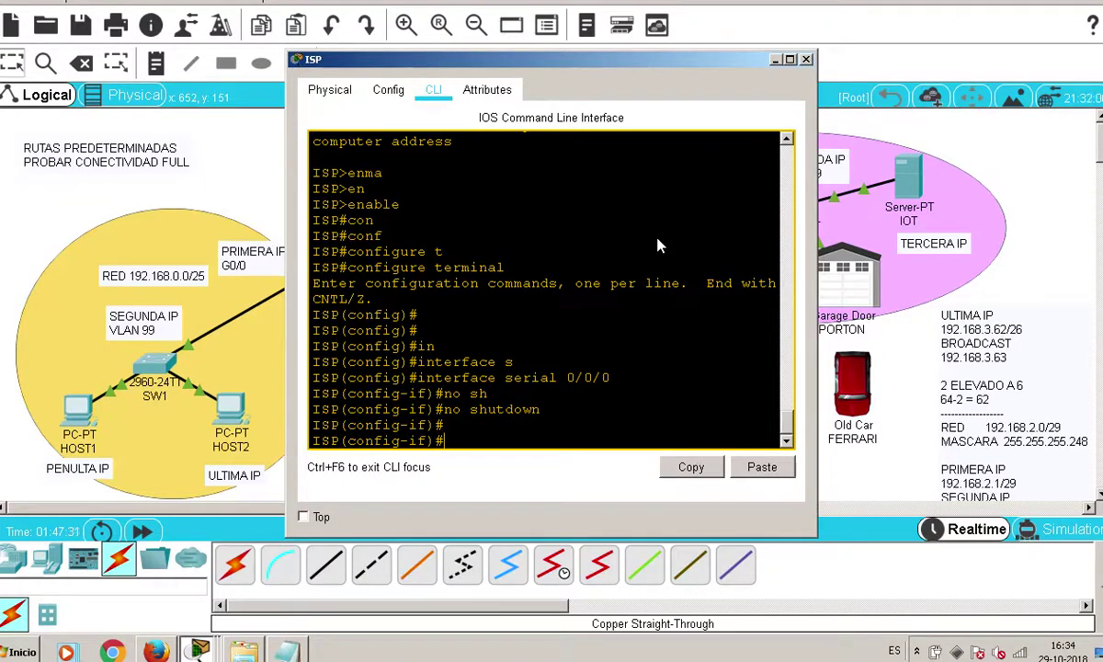
{"action": "type", "text": "ip ad"}
{"action": "key", "text": "Tab"}
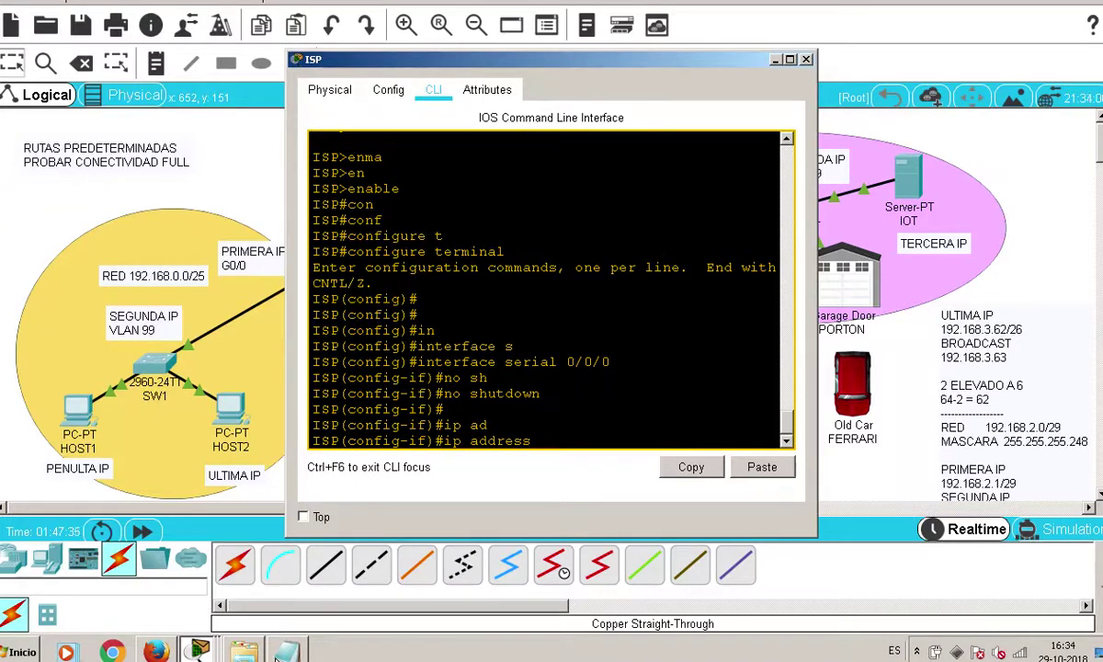
Look up 192.168.1.2 in the notes and assign 192.168.1.2 255.255.255.252 to serial 0/0/0
{"action": "left_click", "coordinate": [286, 651]}
{"action": "left_click_drag", "start_coordinate": [648, 285], "coordinate": [434, 285]}
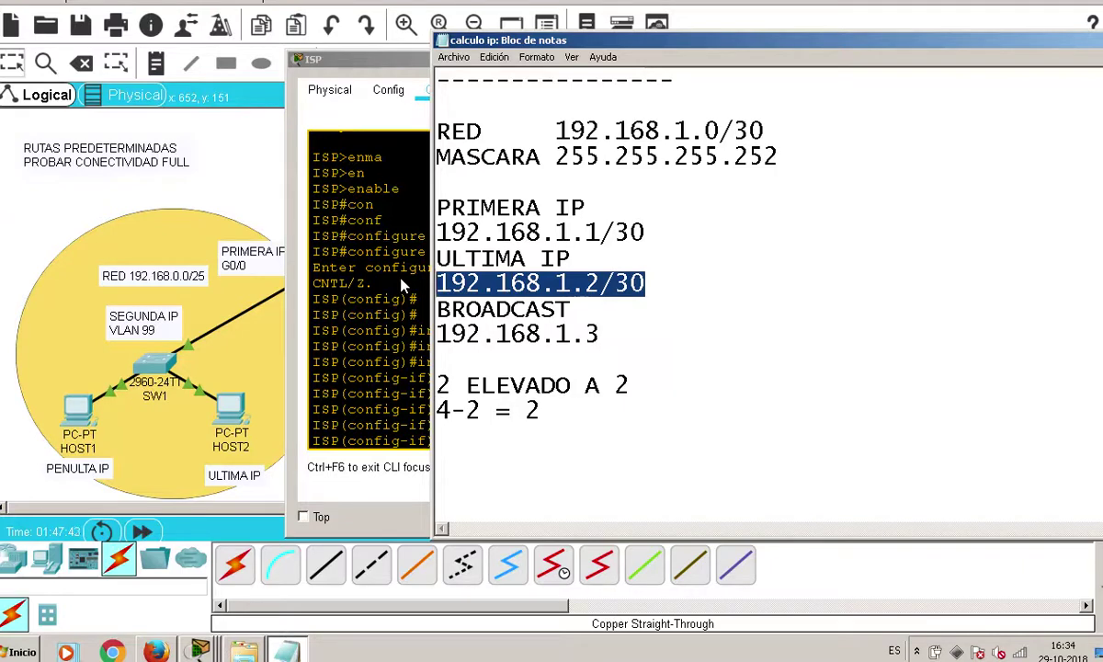
{"action": "left_click", "coordinate": [391, 251]}
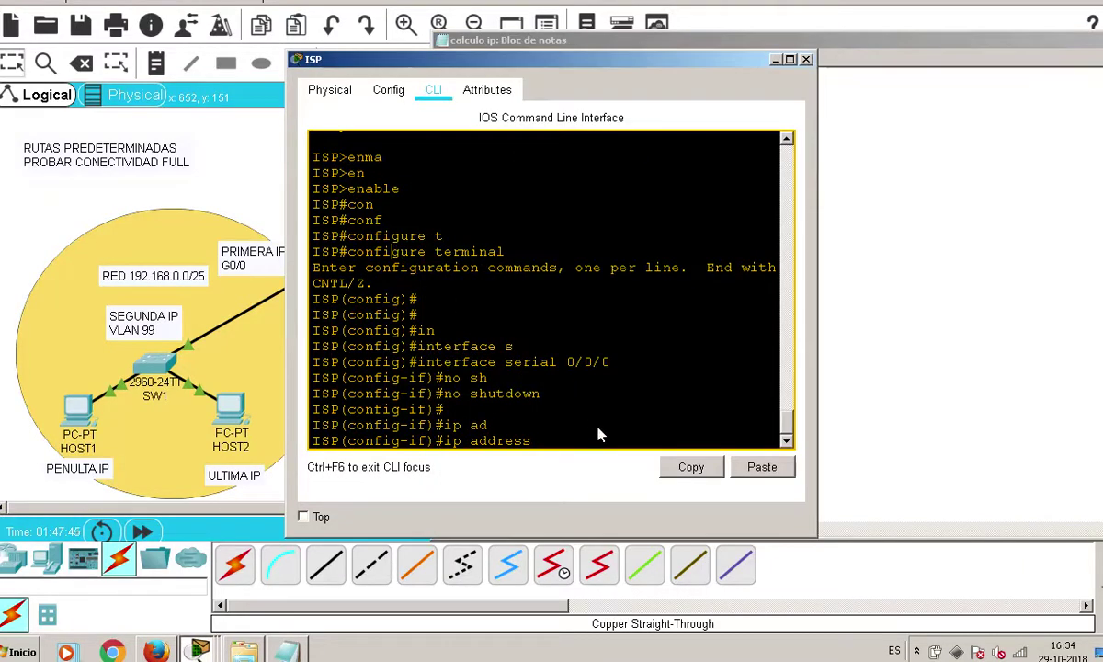
{"action": "type", "text": "192.168.1.2 255.255.255.2523"}
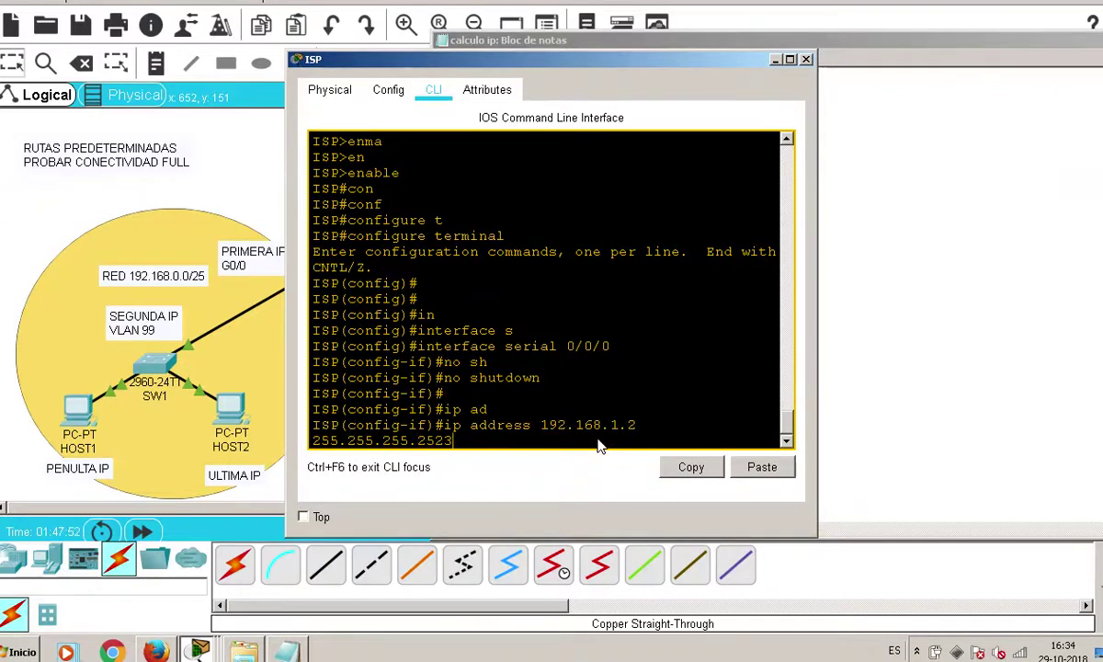
{"action": "key", "text": "BackSpace"}
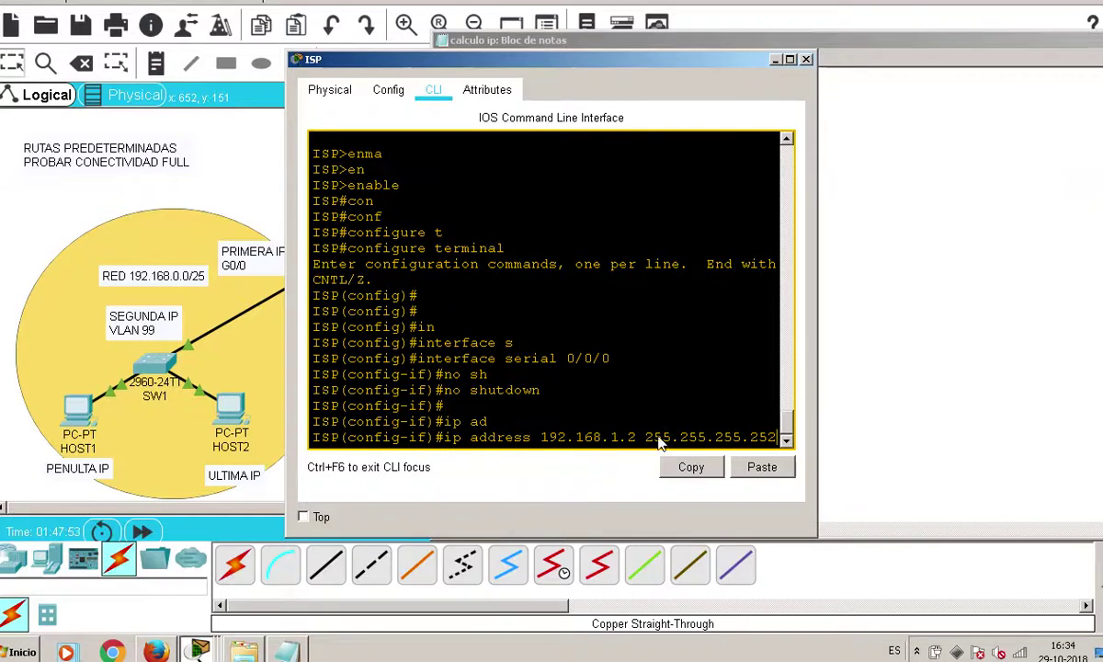
{"action": "left_click_drag", "start_coordinate": [817, 337], "coordinate": [960, 337]}
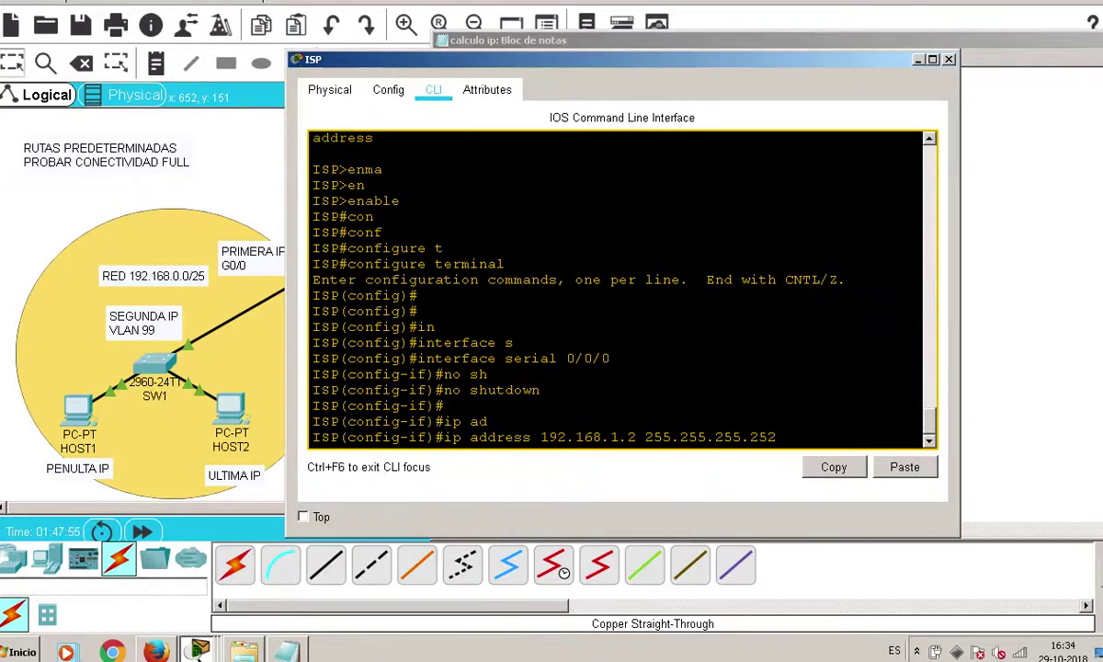
{"action": "key", "text": "Return"}
Save ISP's configuration with do write and re-enable the interface with no shutdown
{"action": "type", "text": "do write"}
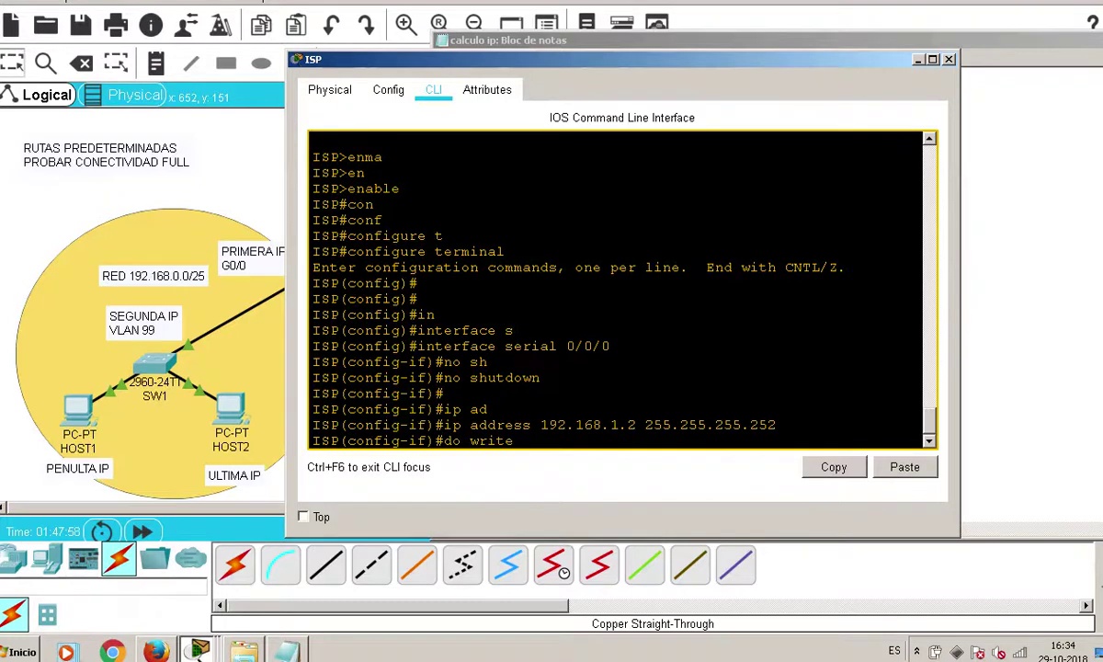
{"action": "key", "text": "Return"}
{"action": "key", "text": "Return"}
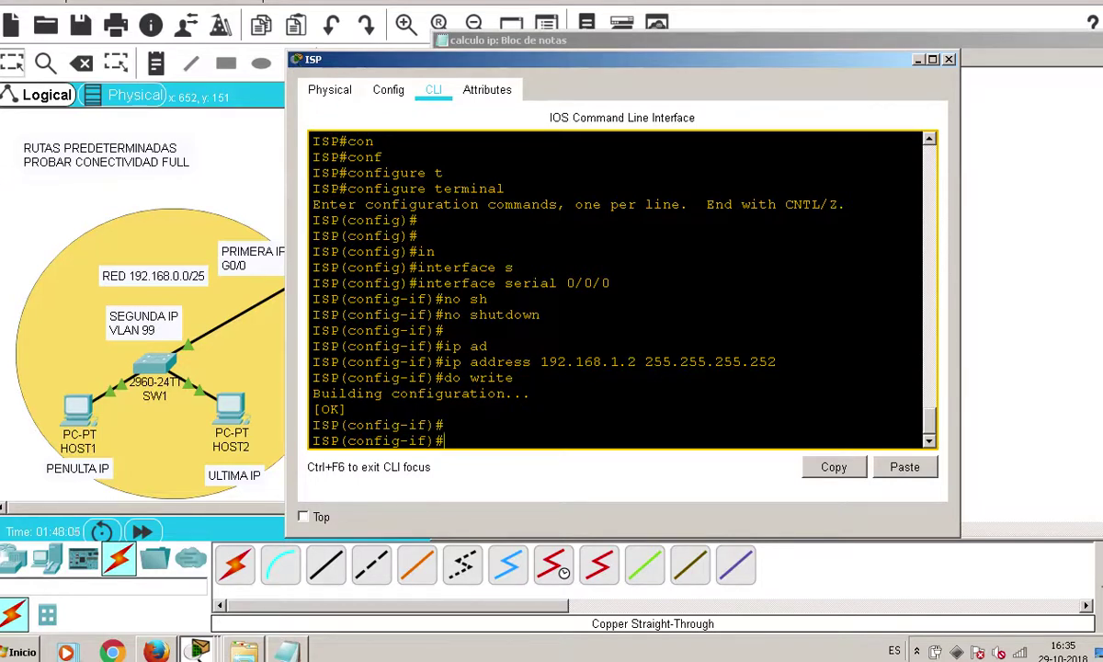
{"action": "type", "text": "no sh"}
{"action": "key", "text": "Tab"}
{"action": "key", "text": "Return"}
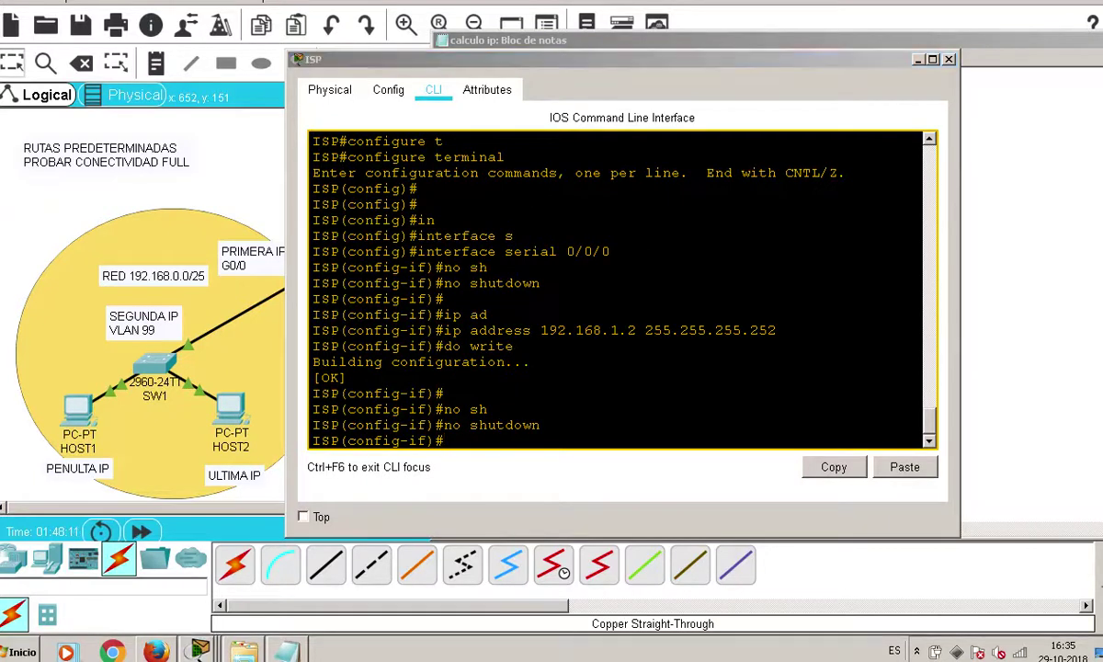
{"action": "left_click", "coordinate": [567, 442]}
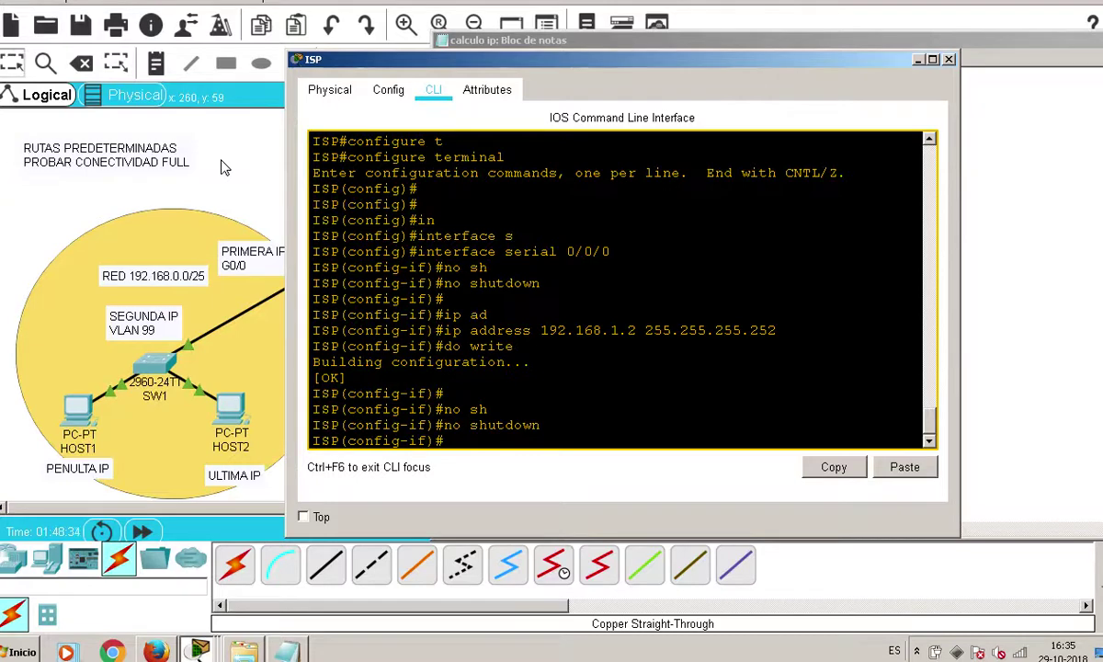
Connect CURICO Serial0/0/0 to ISP Serial0/0/0 with a Serial DCE cable
{"action": "left_click", "coordinate": [265, 142]}
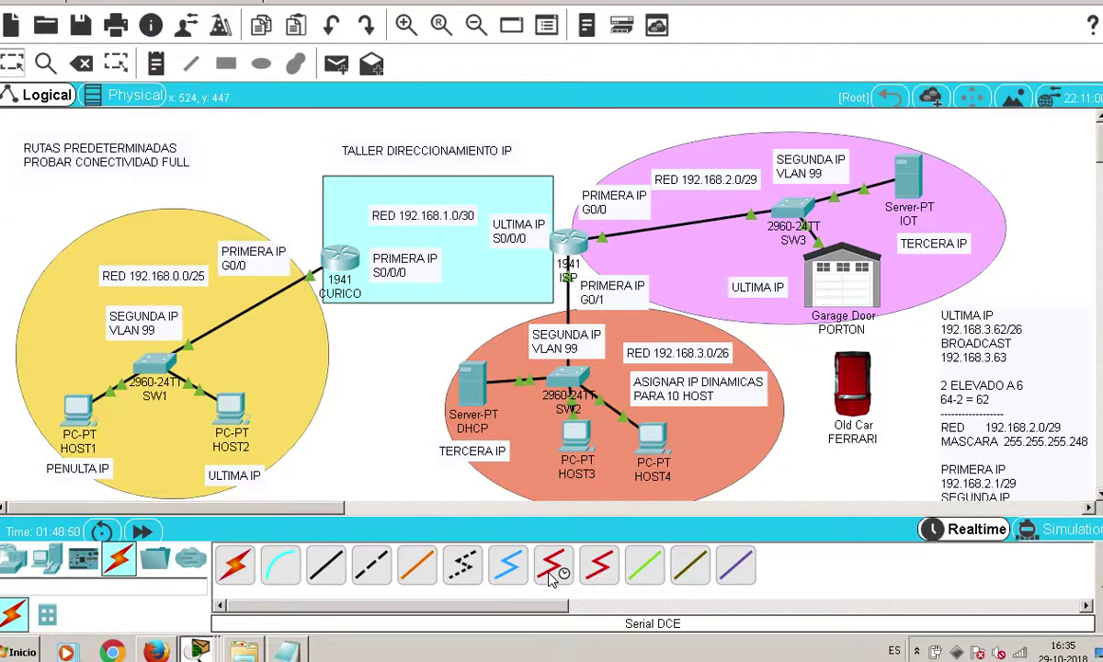
{"action": "left_click", "coordinate": [553, 568]}
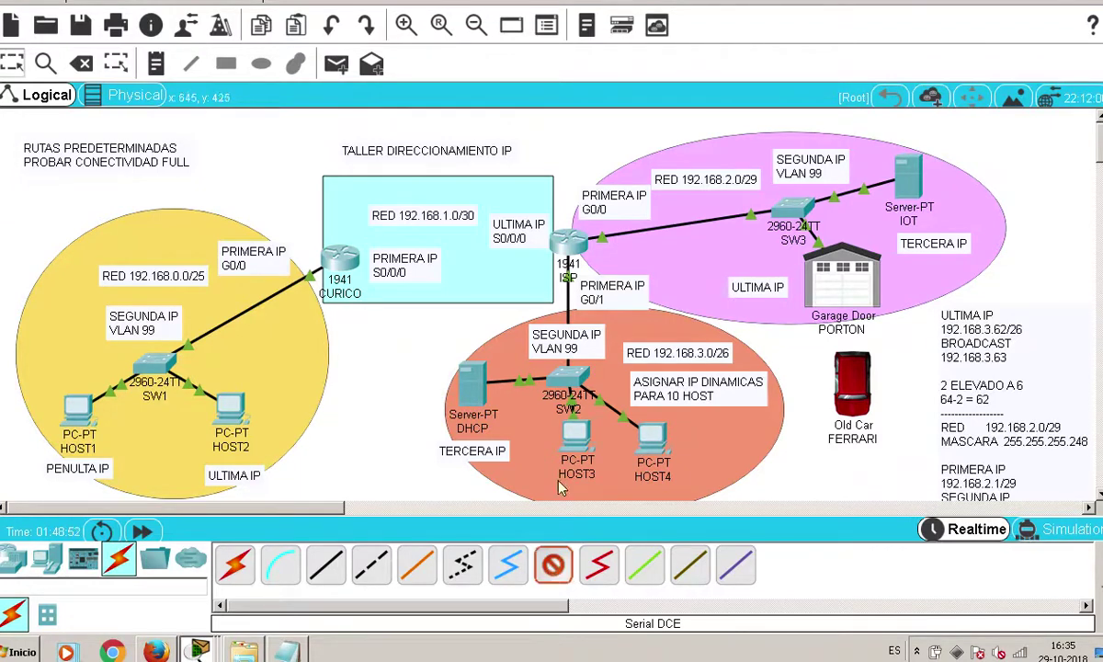
{"action": "left_click", "coordinate": [337, 263]}
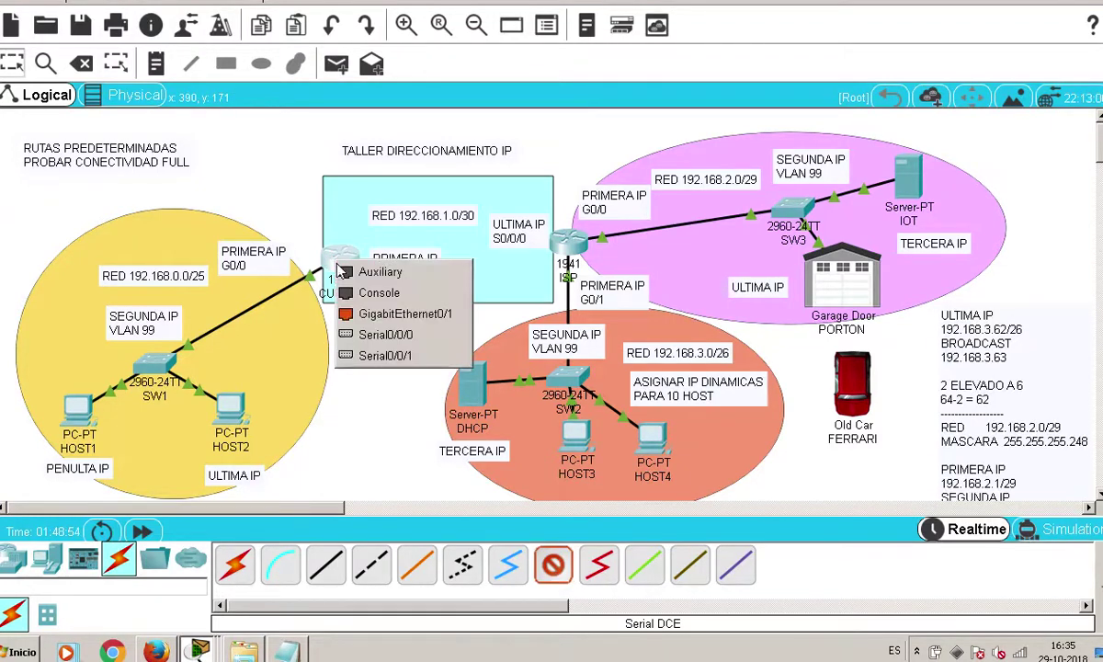
{"action": "left_click", "coordinate": [370, 336]}
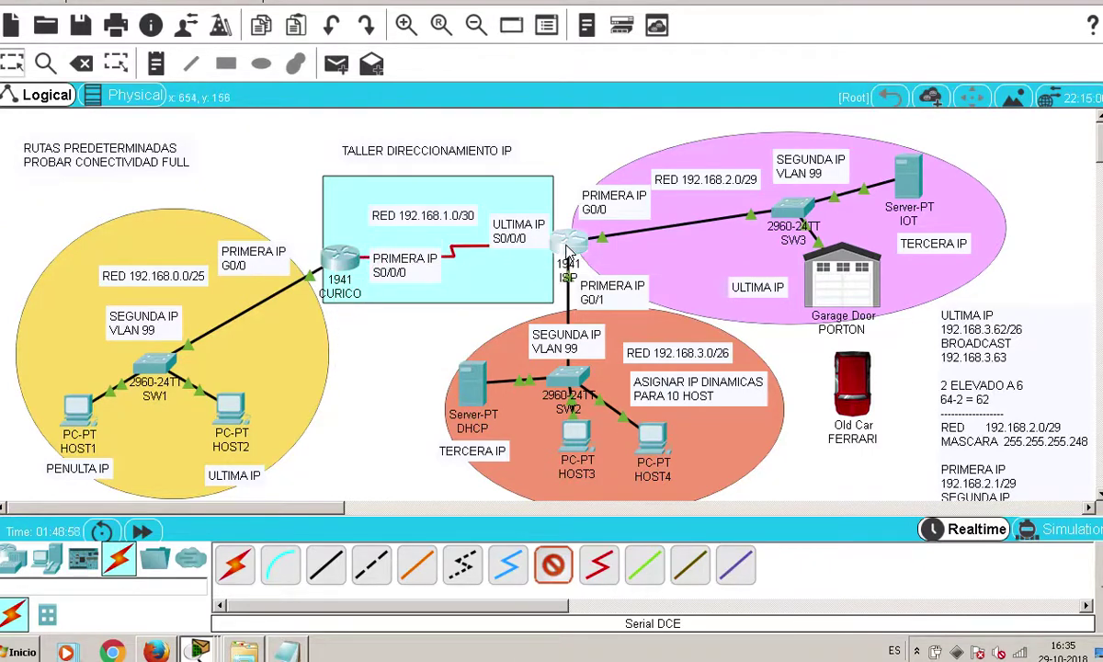
{"action": "left_click", "coordinate": [566, 247]}
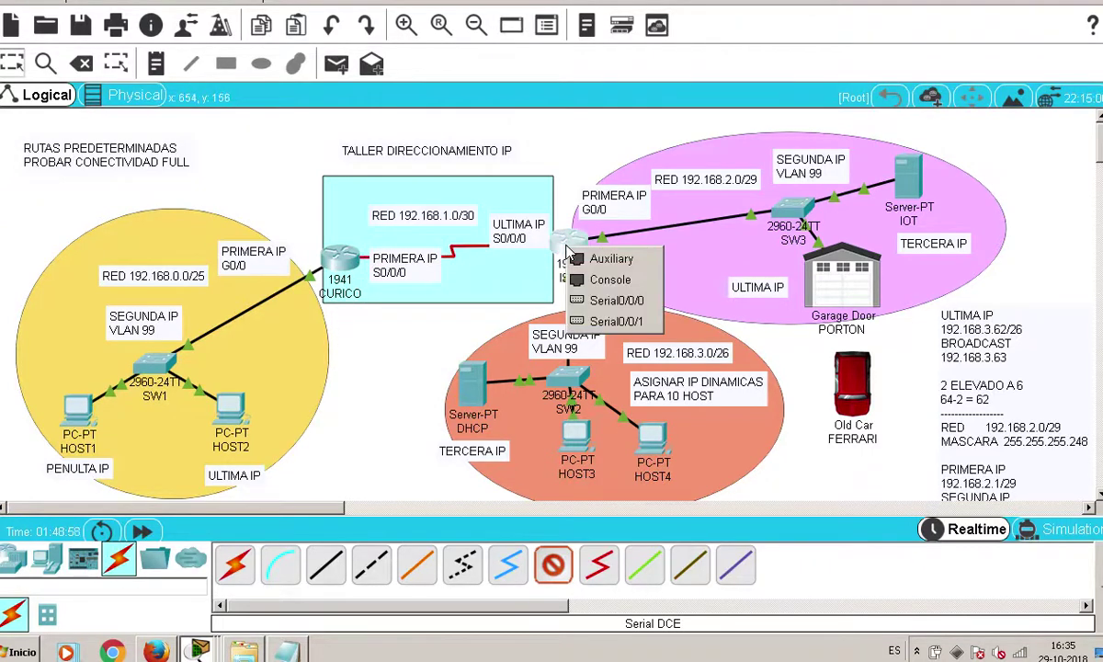
{"action": "left_click", "coordinate": [590, 304]}
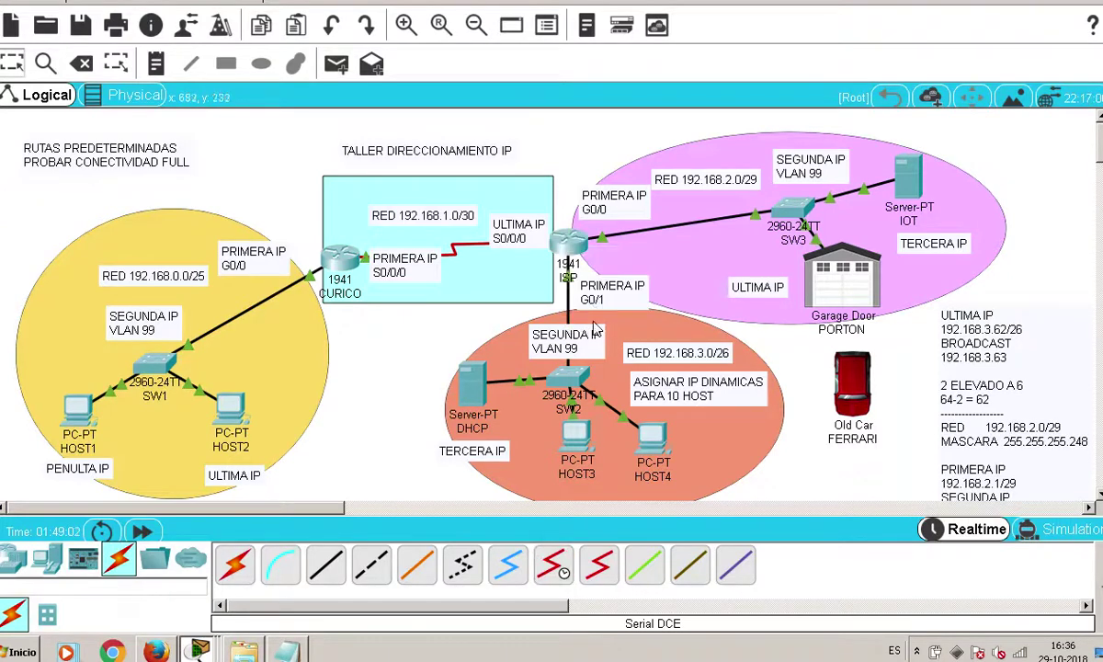
Move the ULTIMA IP and PRIMERA IP S0/0/0 labels clear of the link
{"action": "left_click_drag", "start_coordinate": [504, 230], "coordinate": [503, 211]}
{"action": "left_click_drag", "start_coordinate": [424, 265], "coordinate": [419, 300]}
{"action": "left_click", "coordinate": [372, 336]}
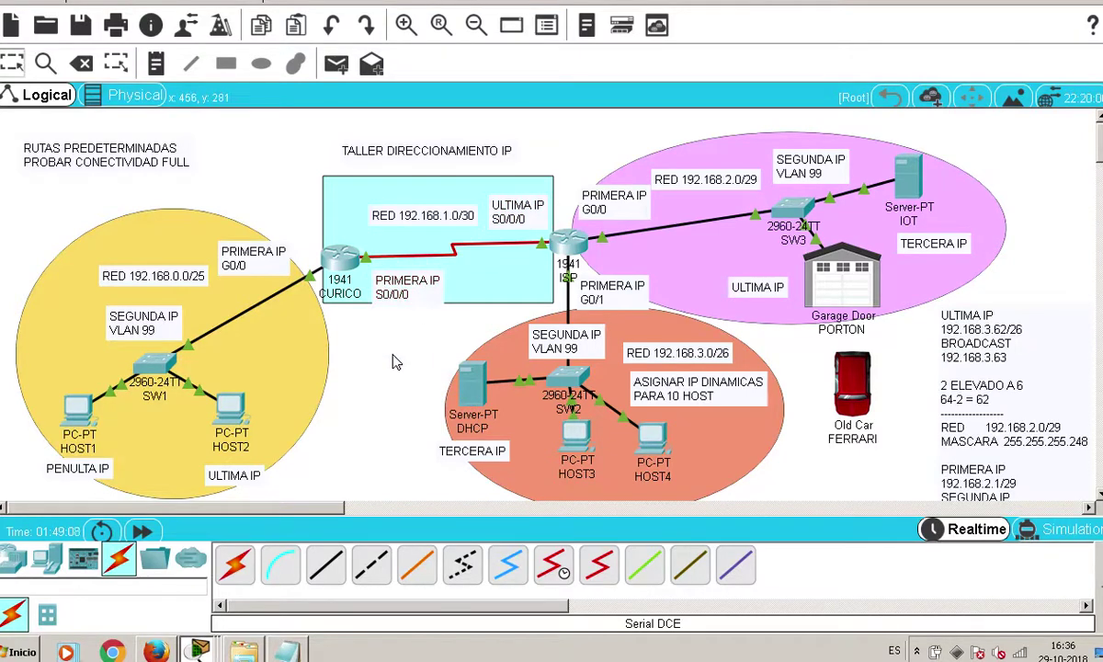
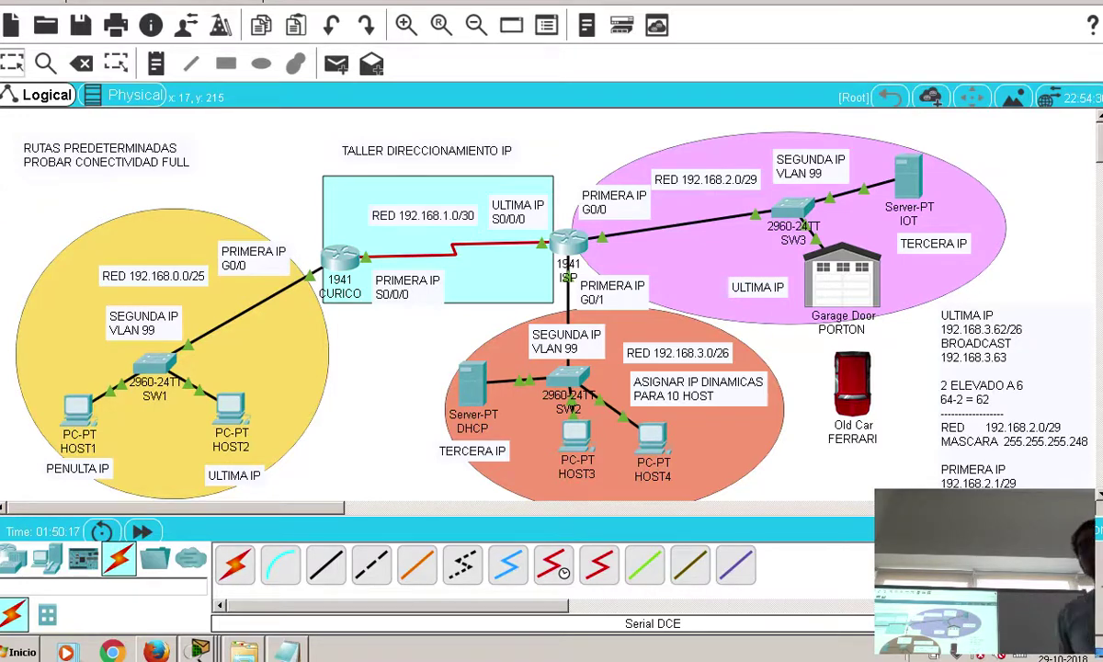
Review the subnet notes for the 192.168.2.0/29 and 192.168.3.0/26 usable addresses
{"action": "left_click", "coordinate": [286, 651]}
{"action": "scroll", "coordinate": [526, 336], "scroll_direction": "up", "scroll_amount": 8}
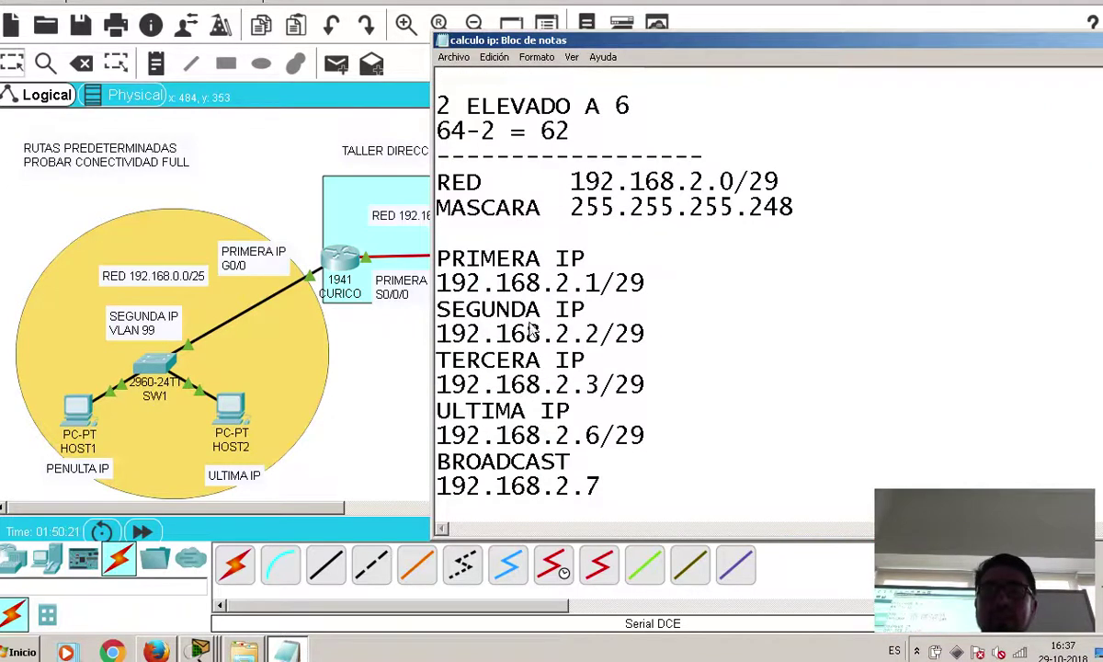
{"action": "left_click_drag", "start_coordinate": [817, 182], "coordinate": [406, 185]}
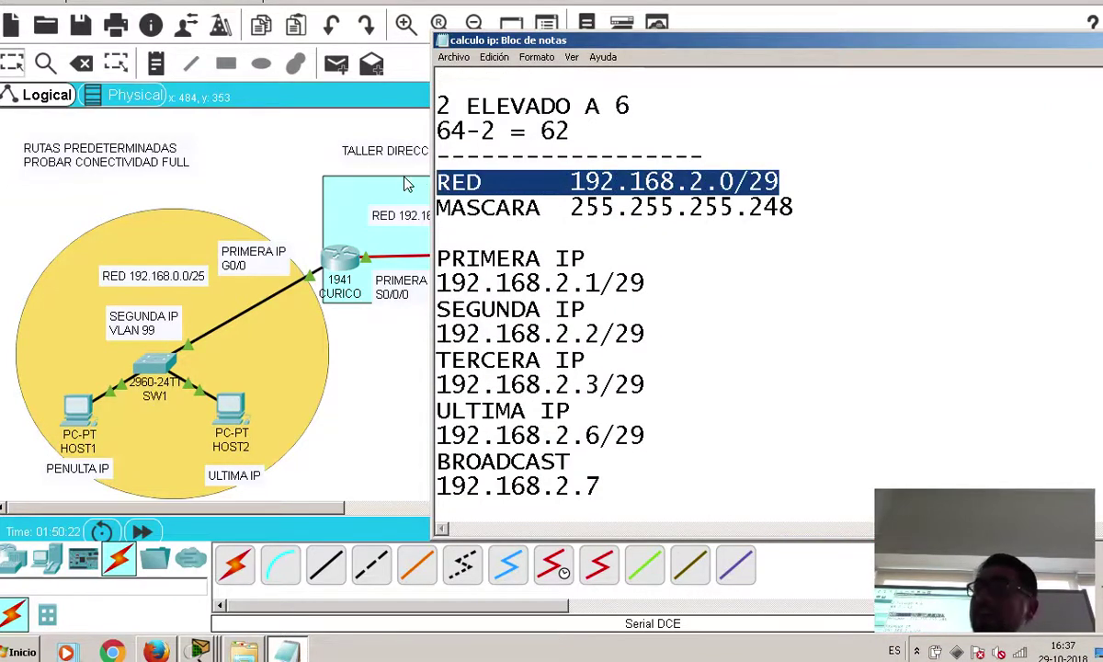
{"action": "left_click_drag", "start_coordinate": [437, 253], "coordinate": [646, 450]}
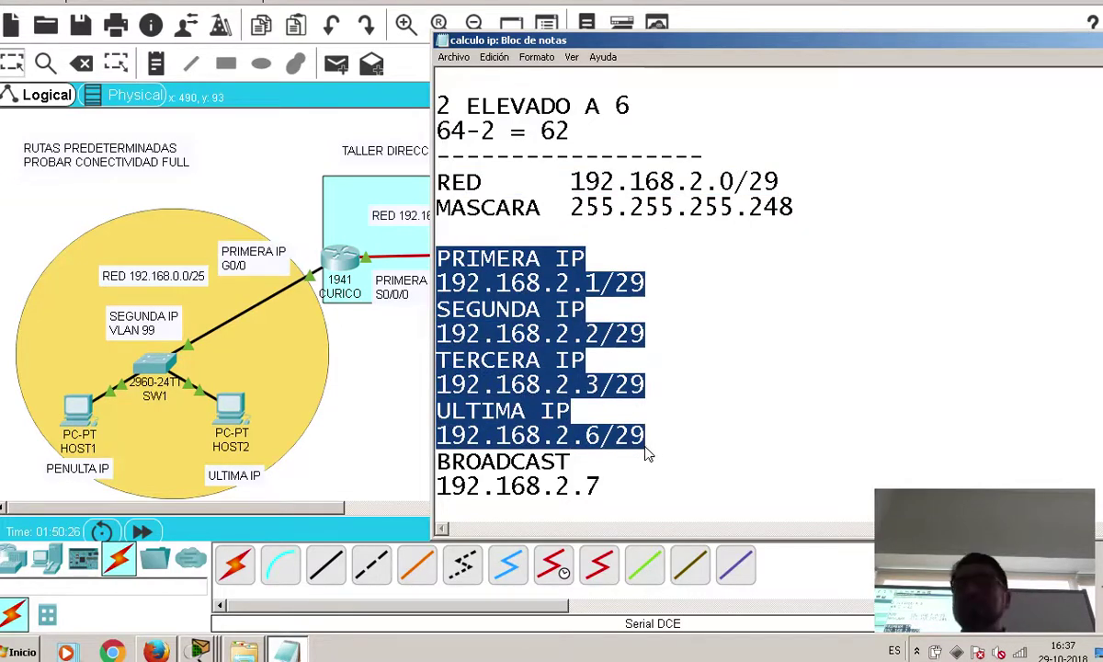
{"action": "scroll", "coordinate": [565, 182], "scroll_direction": "up", "scroll_amount": 4}
{"action": "scroll", "coordinate": [566, 182], "scroll_direction": "up", "scroll_amount": 1}
{"action": "left_click_drag", "start_coordinate": [764, 132], "coordinate": [420, 138]}
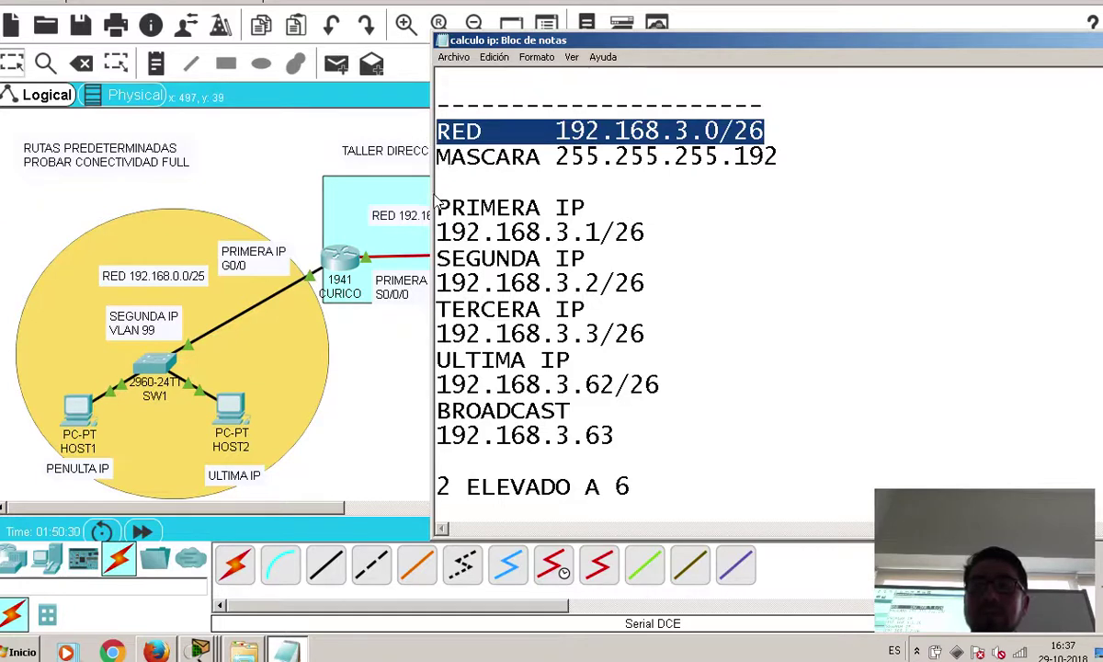
{"action": "left_click_drag", "start_coordinate": [438, 206], "coordinate": [651, 462]}
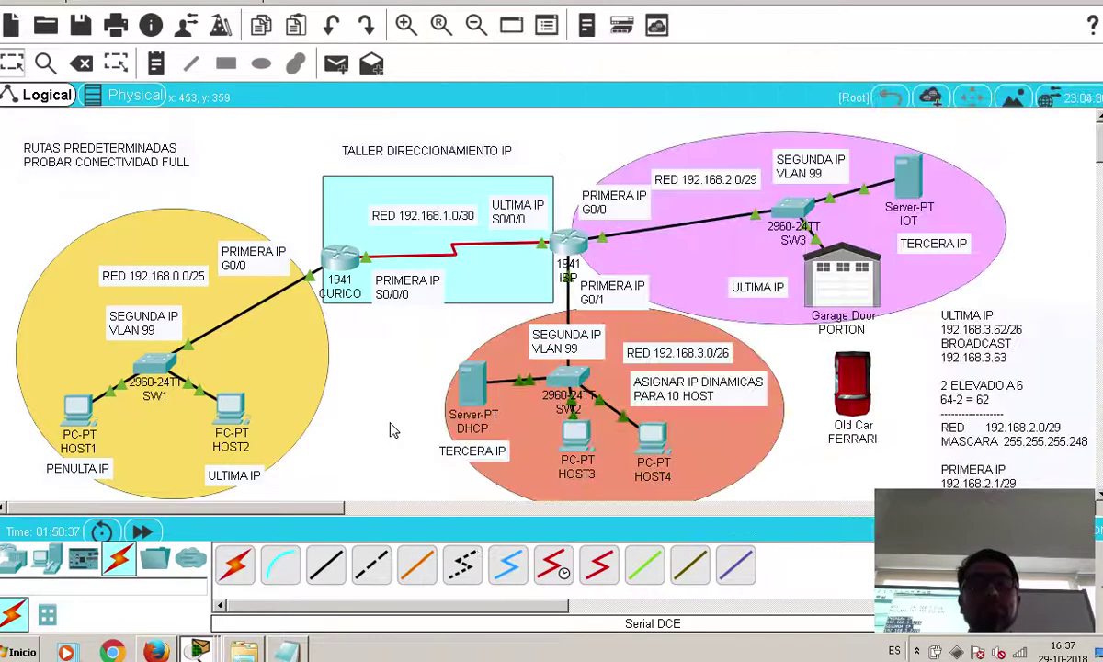
{"action": "left_click", "coordinate": [388, 428]}
Open the CURICO router's CLI and exit interface configuration mode
{"action": "mouse_move", "coordinate": [341, 271]}
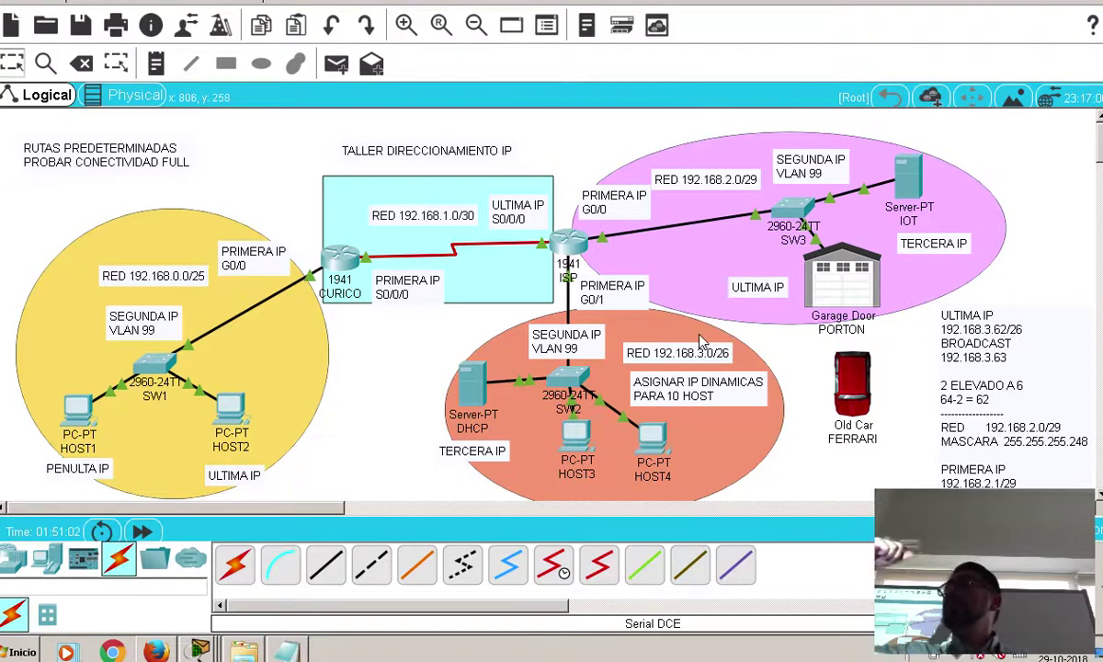
{"action": "left_click", "coordinate": [343, 262]}
{"action": "key", "text": "Return"}
{"action": "key", "text": "Return"}
{"action": "key", "text": "Return"}
{"action": "type", "text": "exit"}
{"action": "key", "text": "Return"}
{"action": "key", "text": "Return"}
{"action": "key", "text": "Return"}
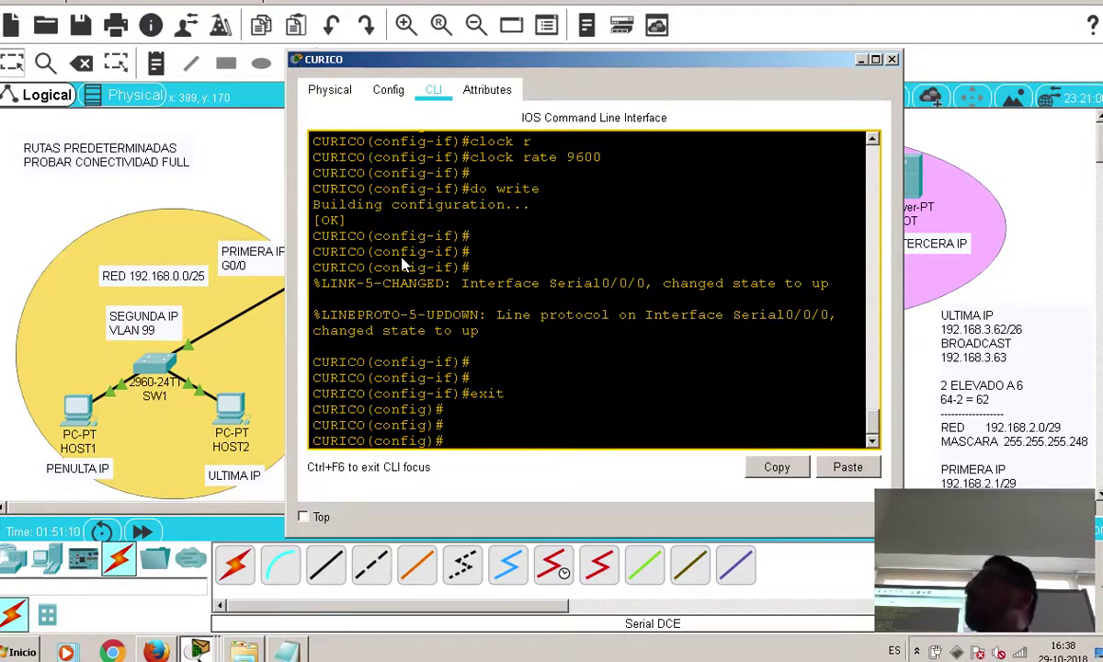
Begin an ip route command on CURICO and arrange its console window
{"action": "left_click", "coordinate": [907, 210]}
{"action": "left_click", "coordinate": [328, 251]}
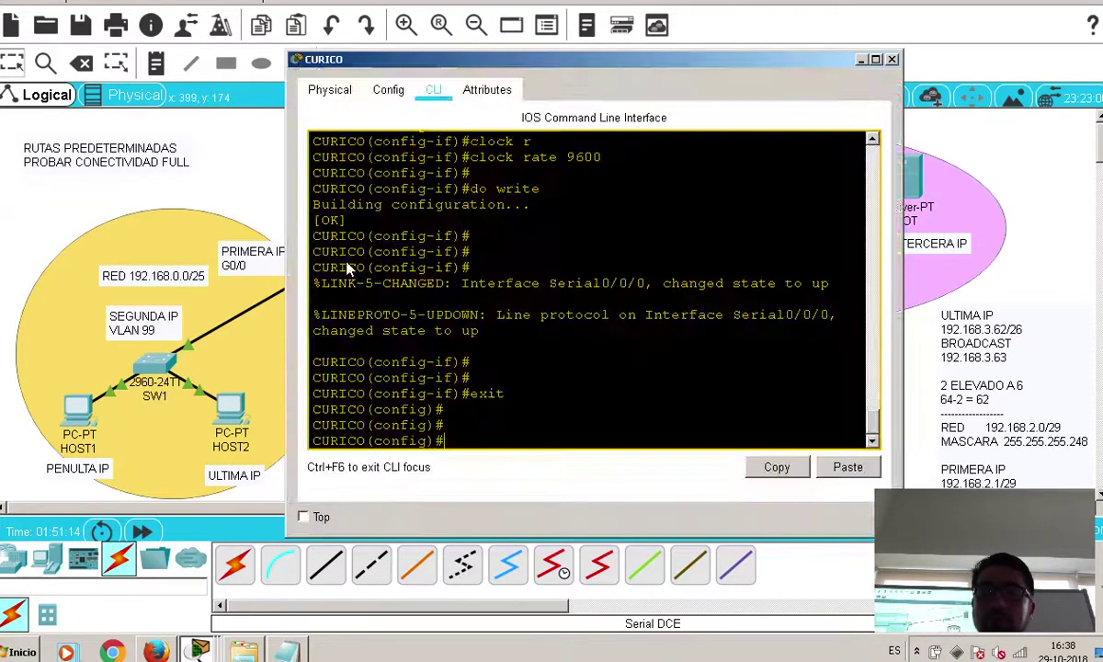
{"action": "type", "text": "ip c"}
{"action": "type", "text": " route"}
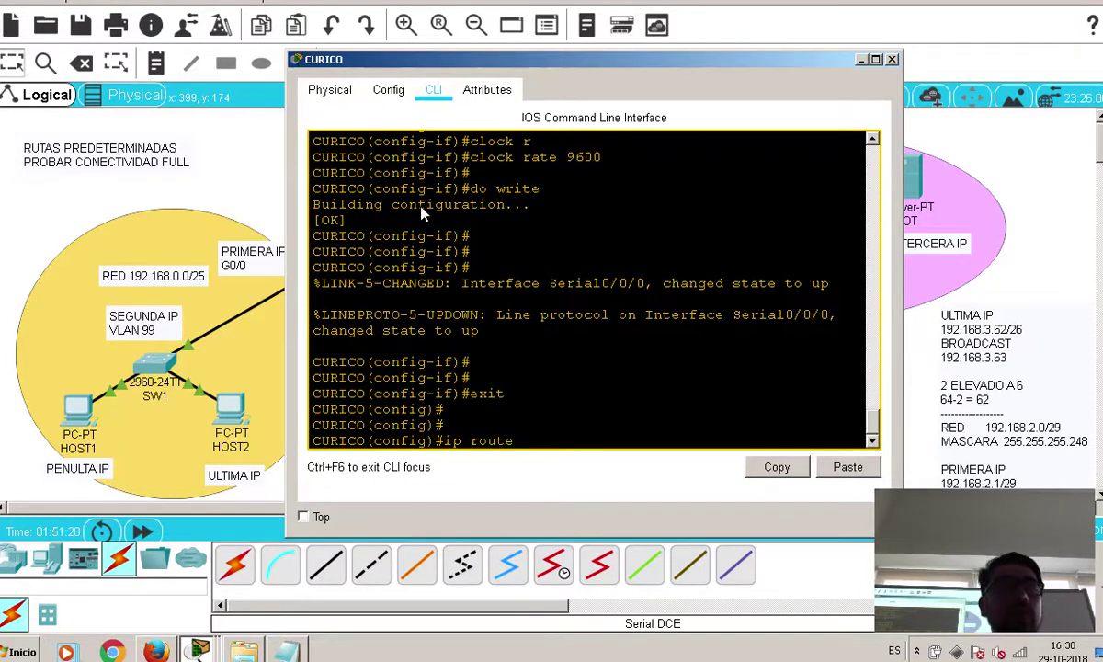
{"action": "left_click_drag", "start_coordinate": [286, 183], "coordinate": [216, 171]}
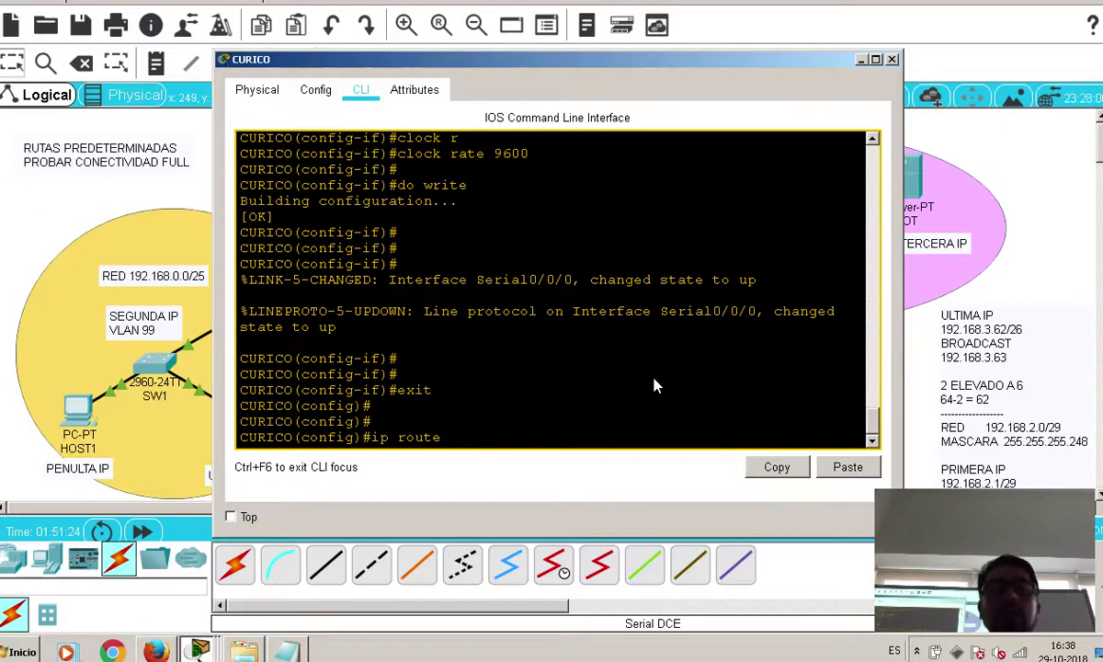
{"action": "left_click_drag", "start_coordinate": [605, 57], "coordinate": [490, 317]}
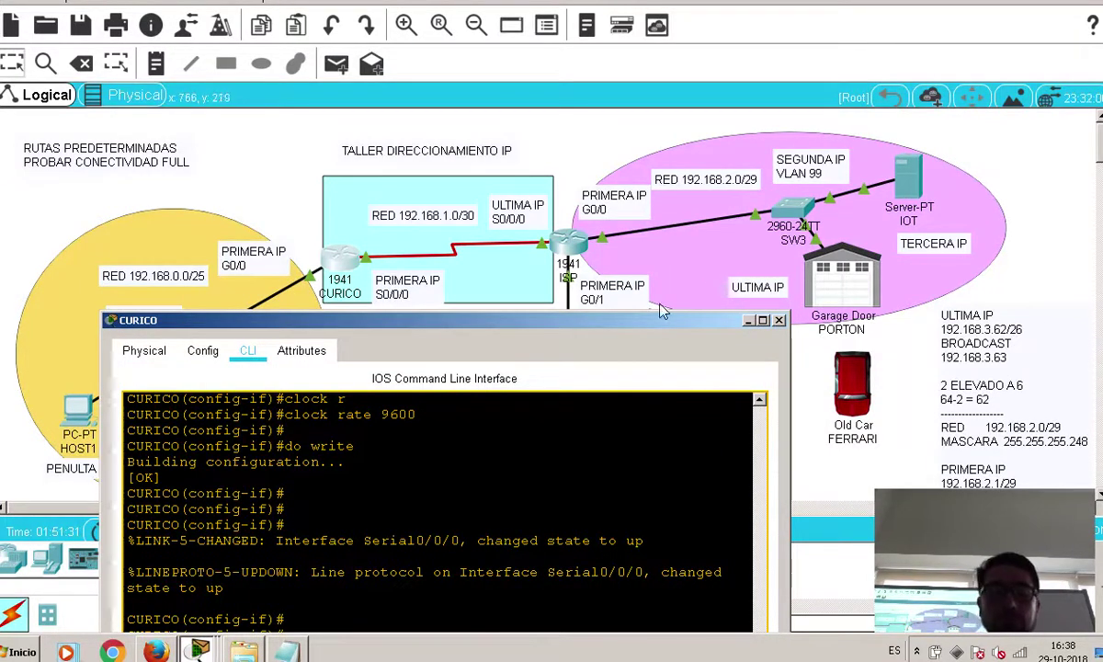
{"action": "left_click_drag", "start_coordinate": [551, 317], "coordinate": [523, 149]}
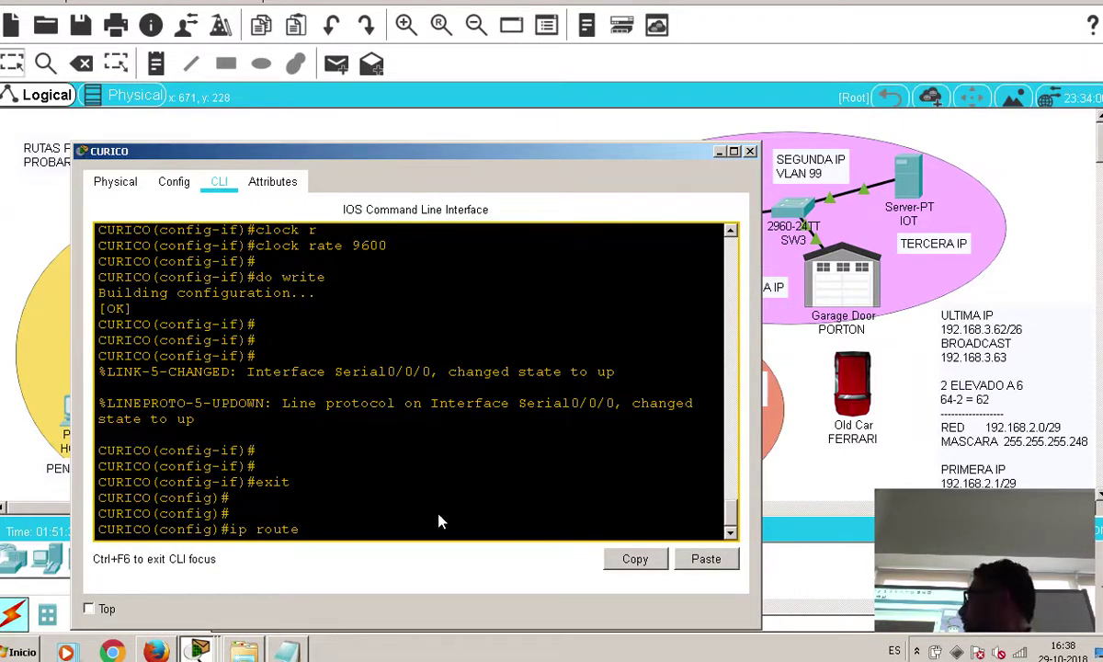
Complete CURICO's route: network 192.168.2.0, mask 255.255.255.248, next hop 192.168.1.2
{"action": "type", "text": "192.168.2.0"}
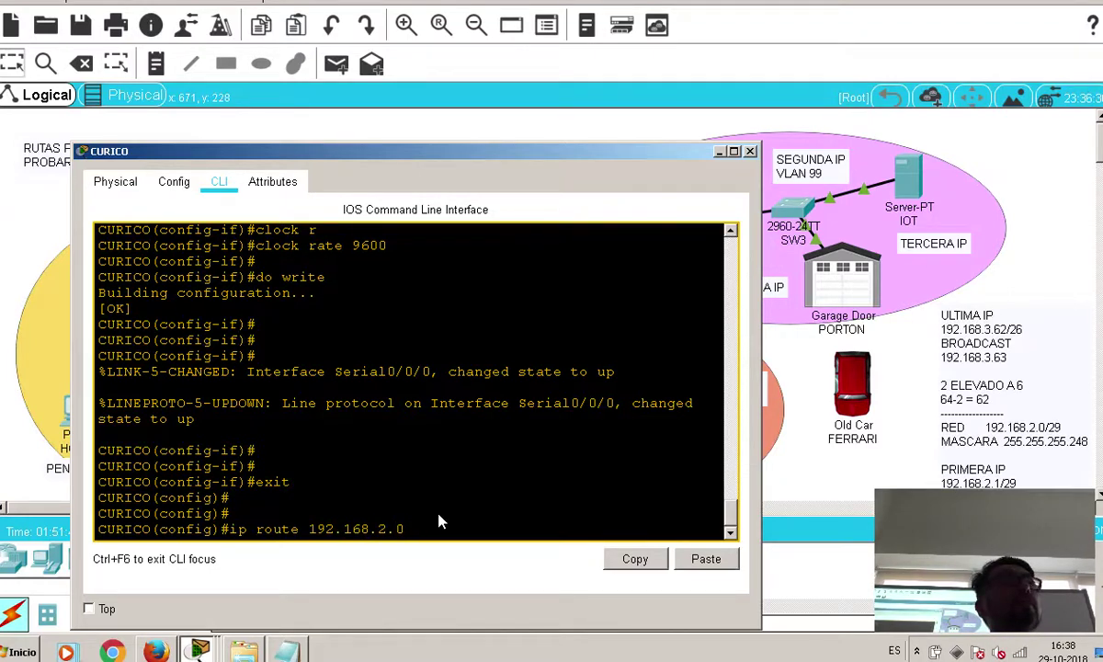
{"action": "type", "text": "255.2"}
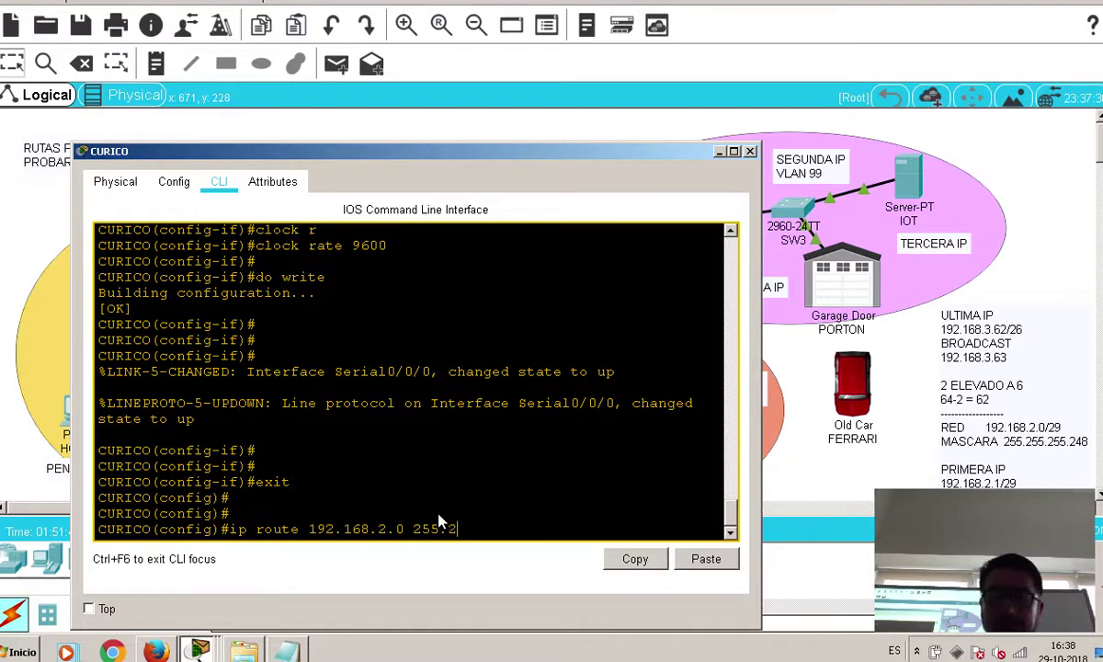
{"action": "type", "text": "55.255.248"}
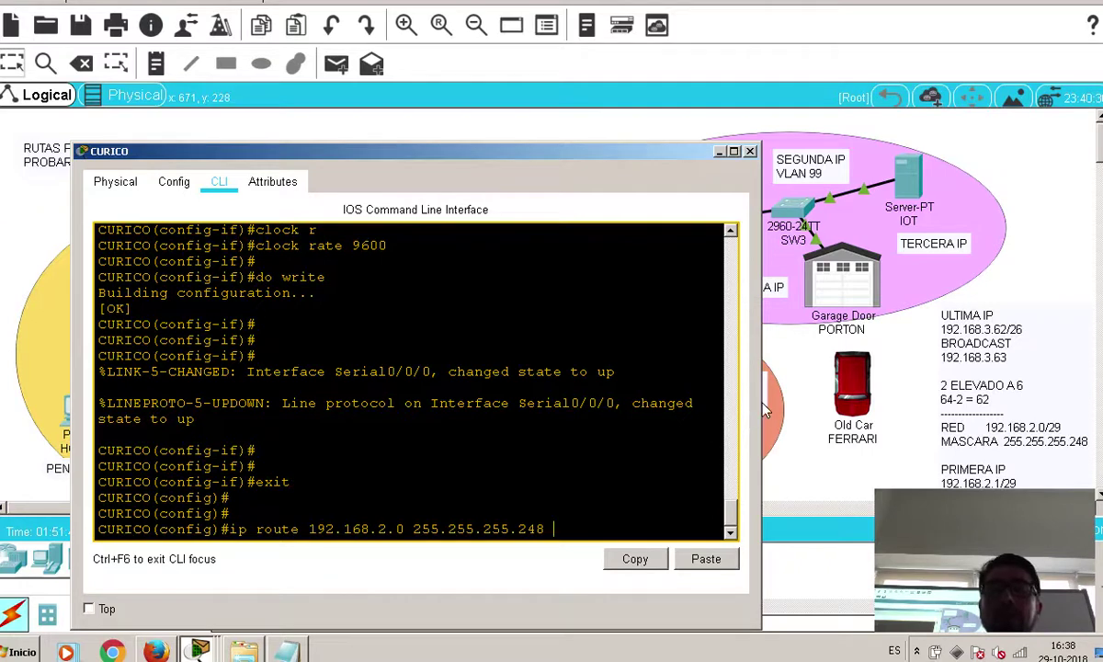
{"action": "left_click_drag", "start_coordinate": [761, 376], "coordinate": [809, 377]}
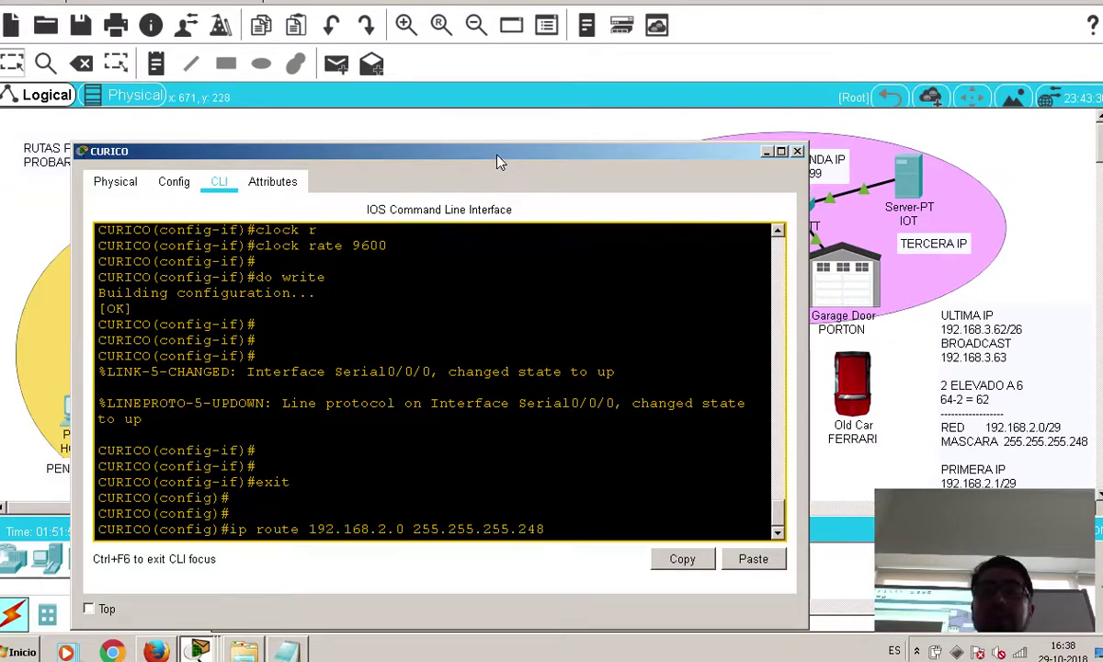
{"action": "left_click_drag", "start_coordinate": [496, 162], "coordinate": [565, 361]}
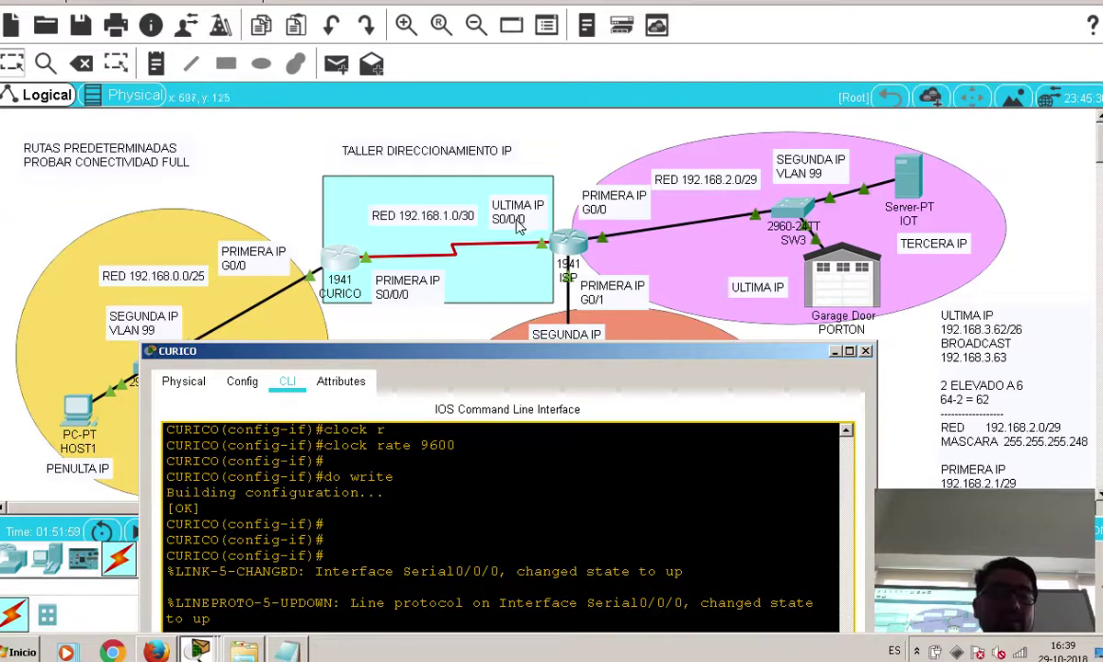
{"action": "left_click_drag", "start_coordinate": [529, 358], "coordinate": [526, 145]}
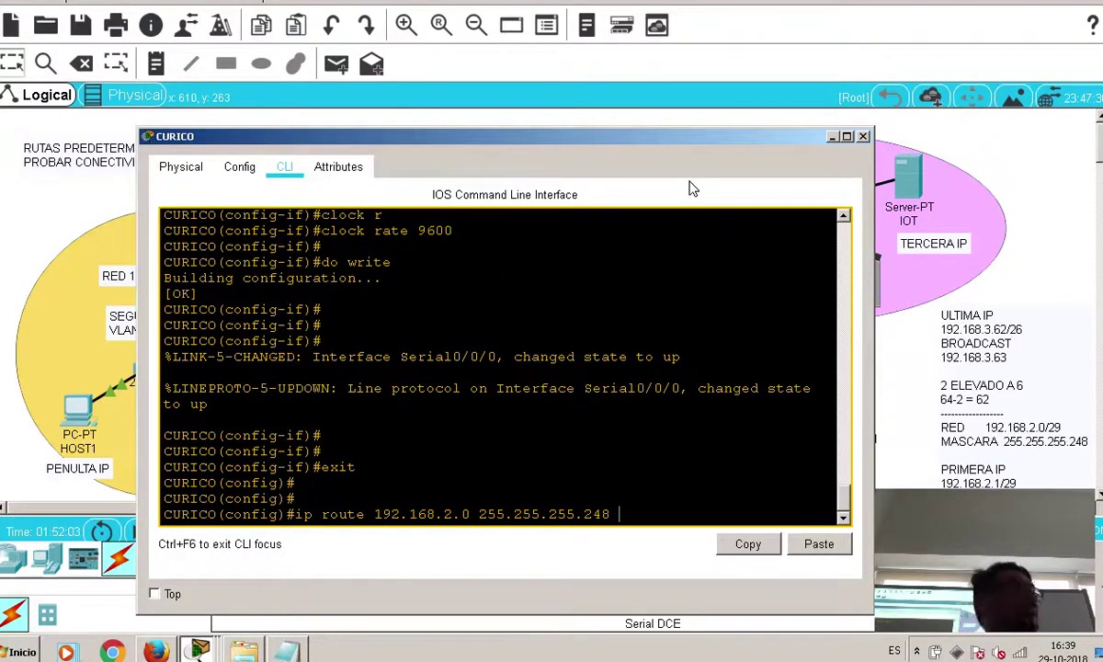
{"action": "type", "text": "192.168"}
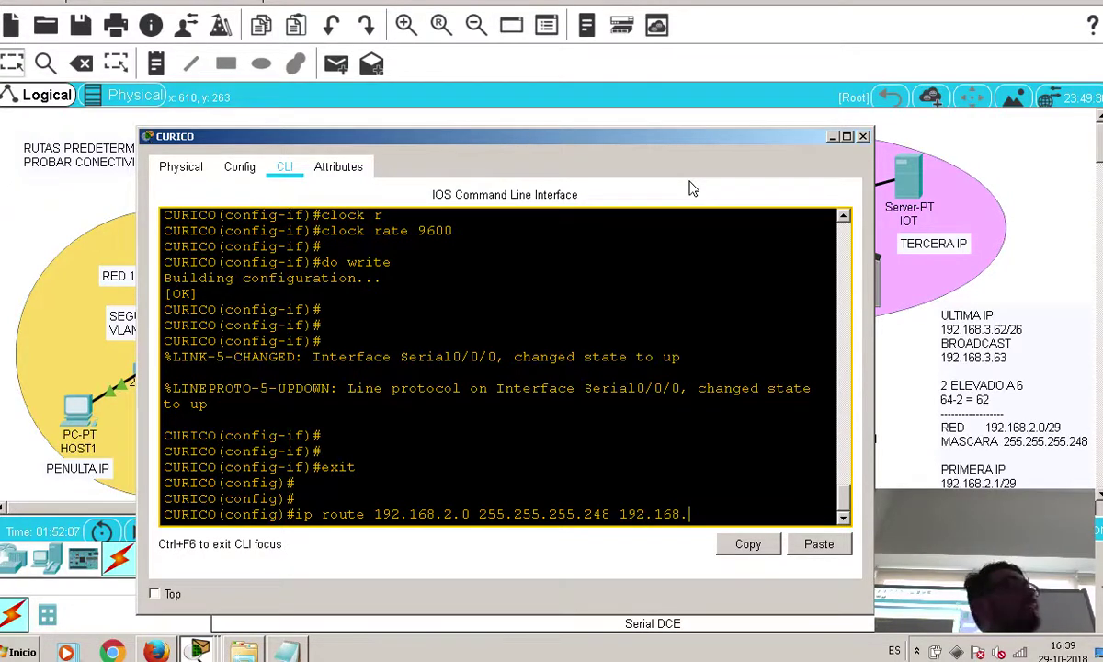
{"action": "type", "text": ".1.2"}
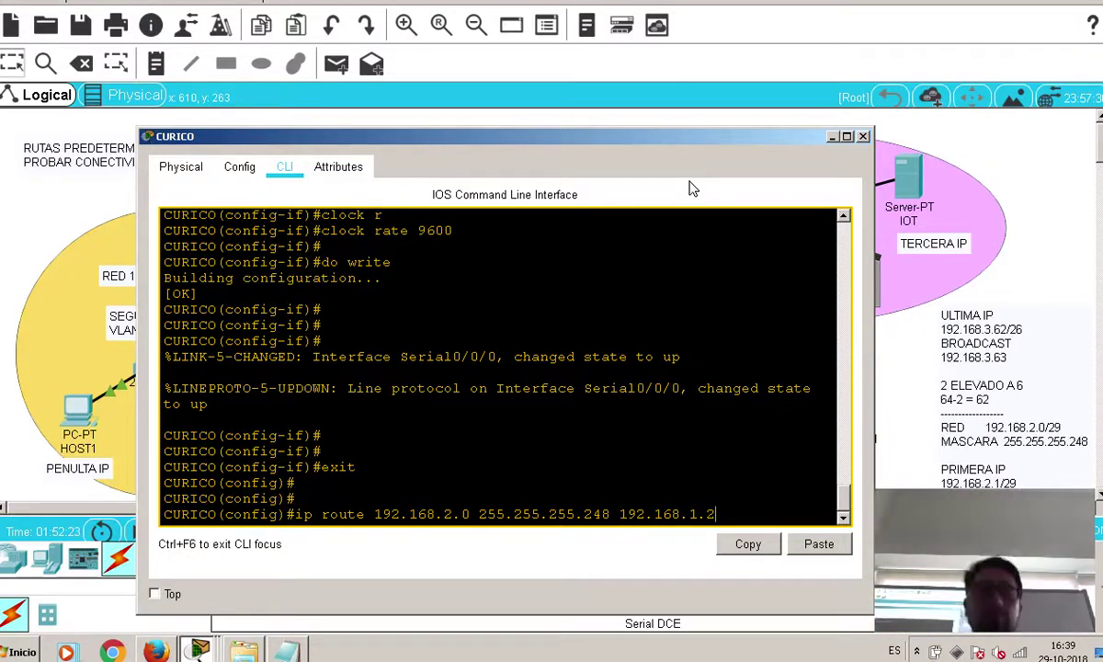
{"action": "key", "text": "Return"}
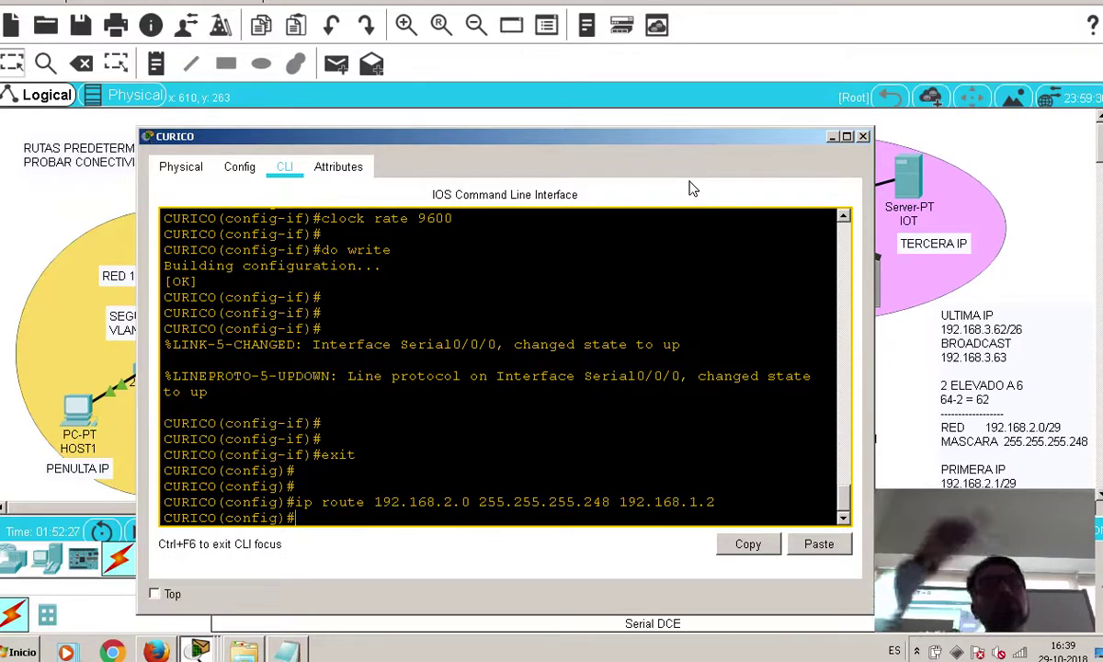
Recall the previous ip route command and change its network to 192.168.3.0
{"action": "left_click_drag", "start_coordinate": [677, 148], "coordinate": [650, 497]}
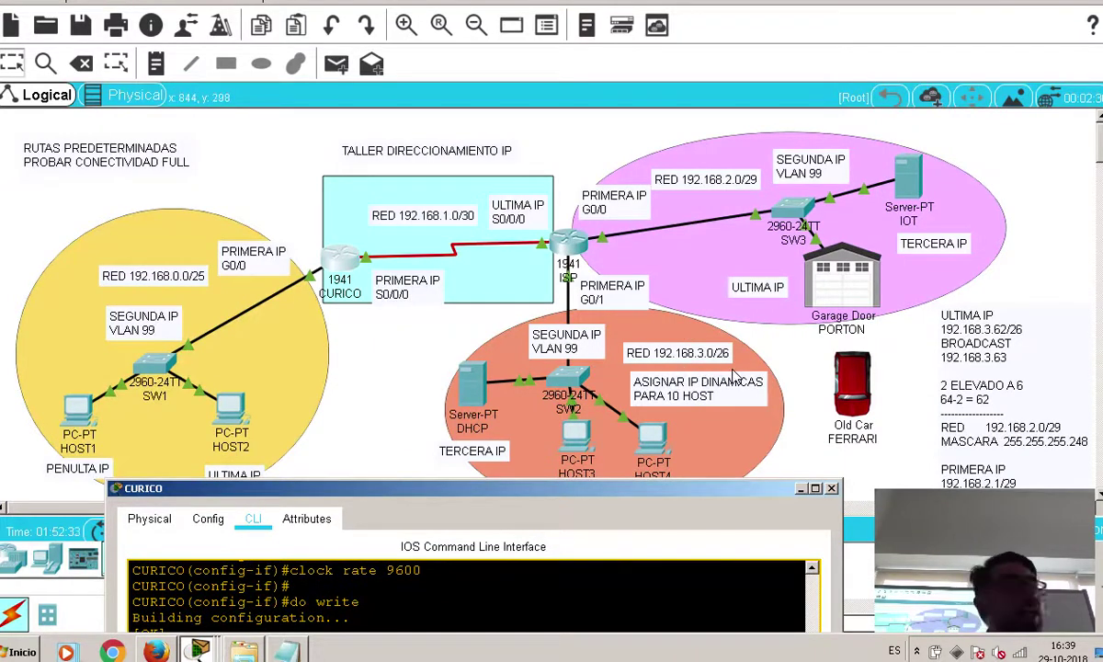
{"action": "left_click_drag", "start_coordinate": [560, 497], "coordinate": [596, 195]}
{"action": "key", "text": "Up"}
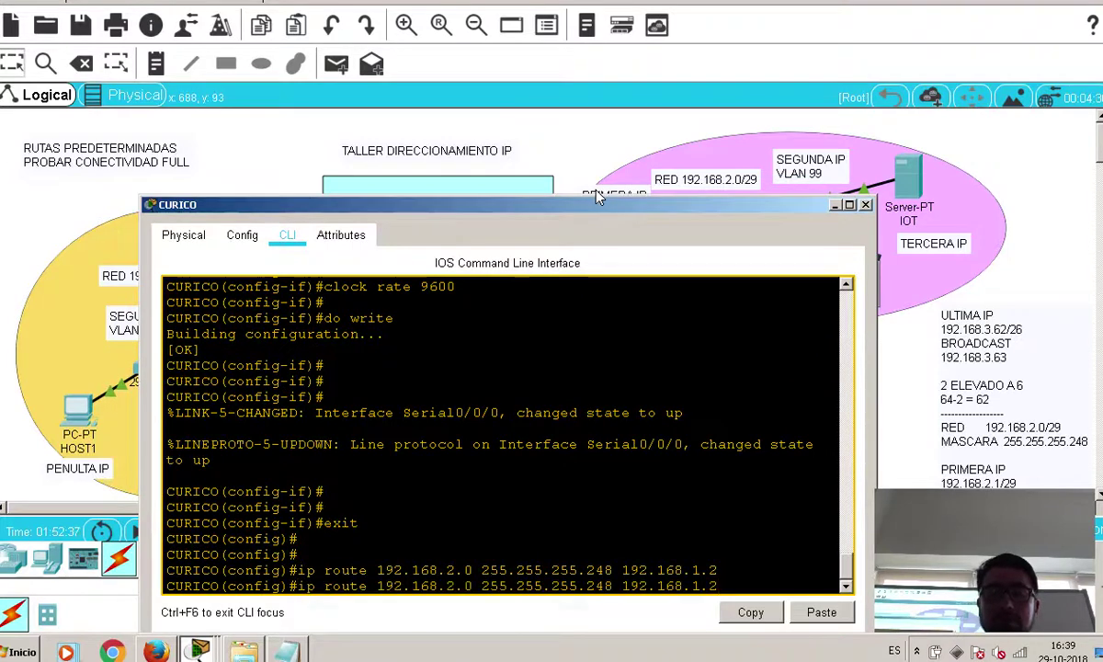
{"action": "key", "text": "BackSpace"}
{"action": "key", "text": "BackSpace"}
{"action": "key", "text": "BackSpace"}
{"action": "key", "text": "BackSpace"}
{"action": "key", "text": "BackSpace"}
{"action": "key", "text": "BackSpace"}
{"action": "key", "text": "BackSpace"}
{"action": "key", "text": "BackSpace"}
{"action": "key", "text": "BackSpace"}
{"action": "key", "text": "BackSpace"}
{"action": "key", "text": "BackSpace"}
{"action": "key", "text": "BackSpace"}
{"action": "key", "text": "BackSpace"}
{"action": "key", "text": "BackSpace"}
{"action": "key", "text": "BackSpace"}
{"action": "key", "text": "BackSpace"}
{"action": "key", "text": "BackSpace"}
{"action": "key", "text": "BackSpace"}
{"action": "key", "text": "BackSpace"}
{"action": "key", "text": "BackSpace"}
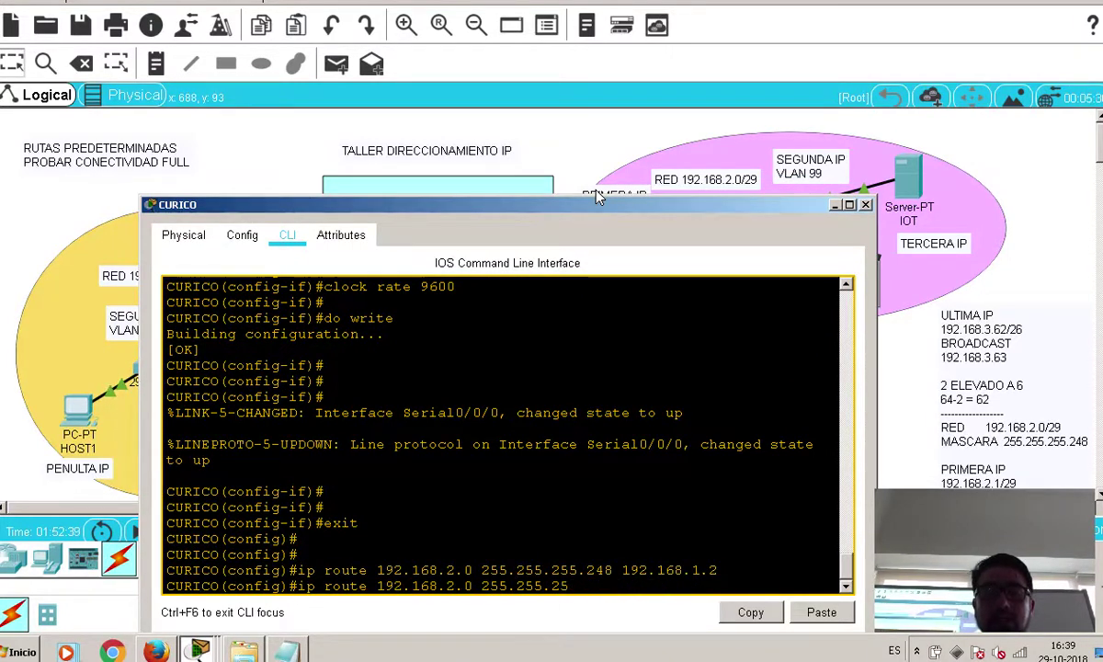
{"action": "key", "text": "BackSpace"}
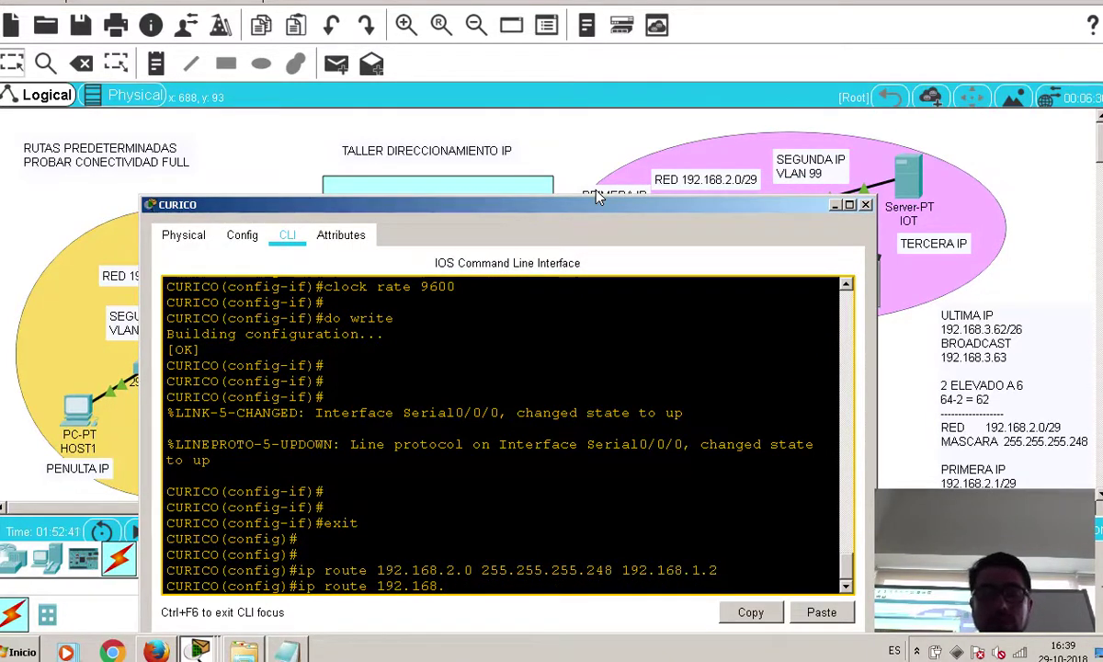
{"action": "type", "text": "3.0"}
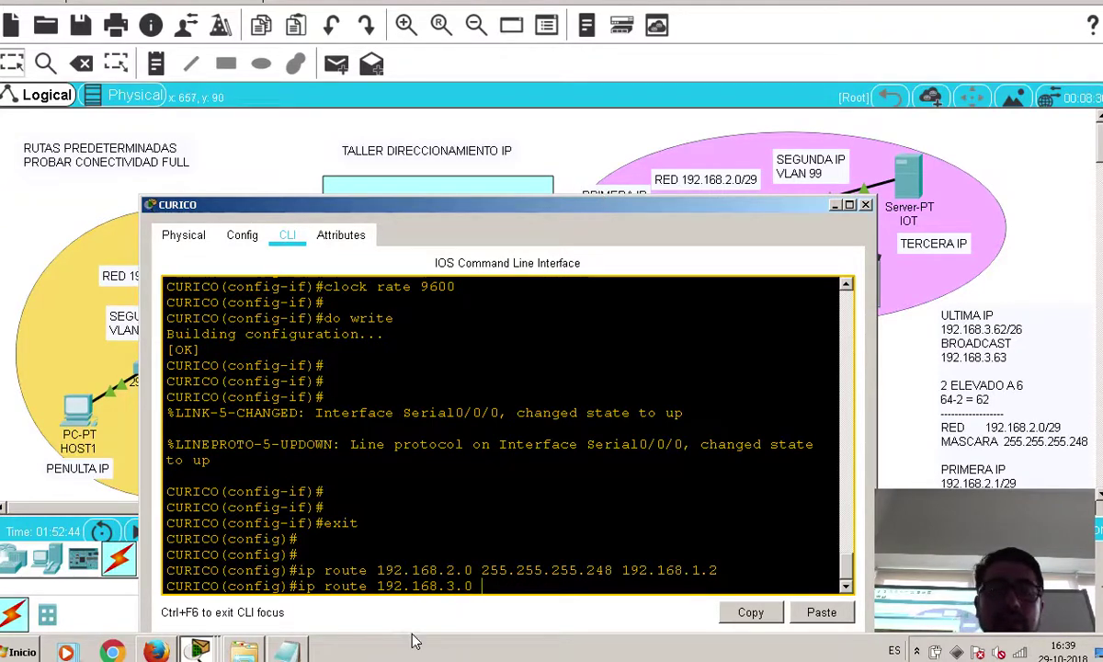
Finish the route with mask 255.255.255.192 and next hop 192.168.1.2
{"action": "left_click", "coordinate": [286, 650]}
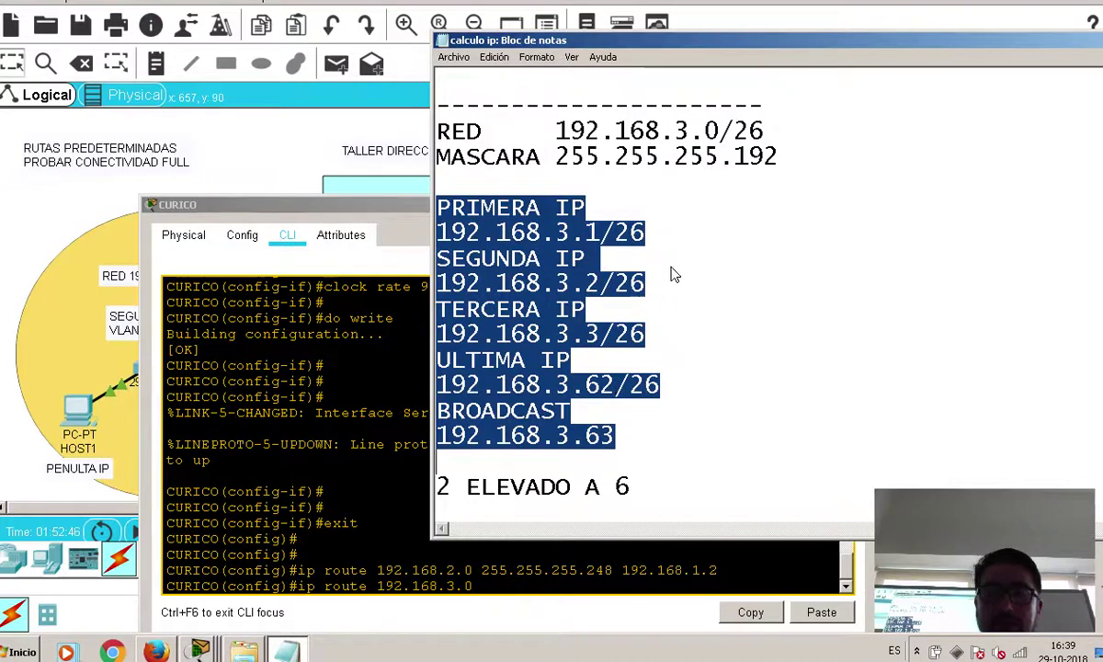
{"action": "left_click_drag", "start_coordinate": [778, 161], "coordinate": [581, 173]}
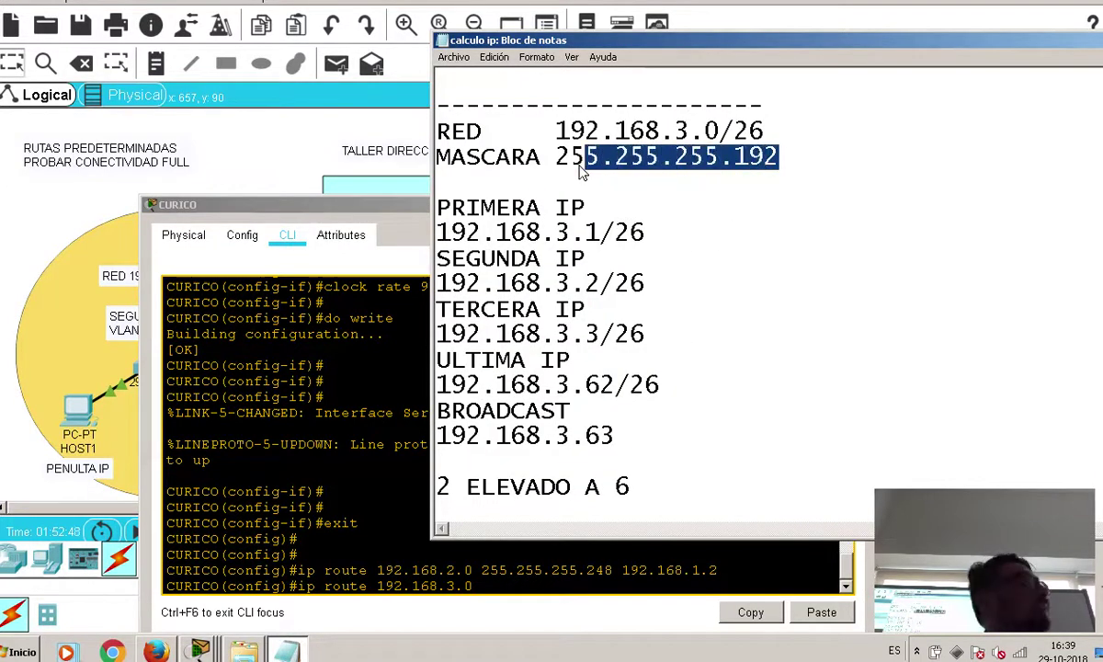
{"action": "left_click", "coordinate": [530, 591]}
{"action": "type", "text": "255.255.255.192"}
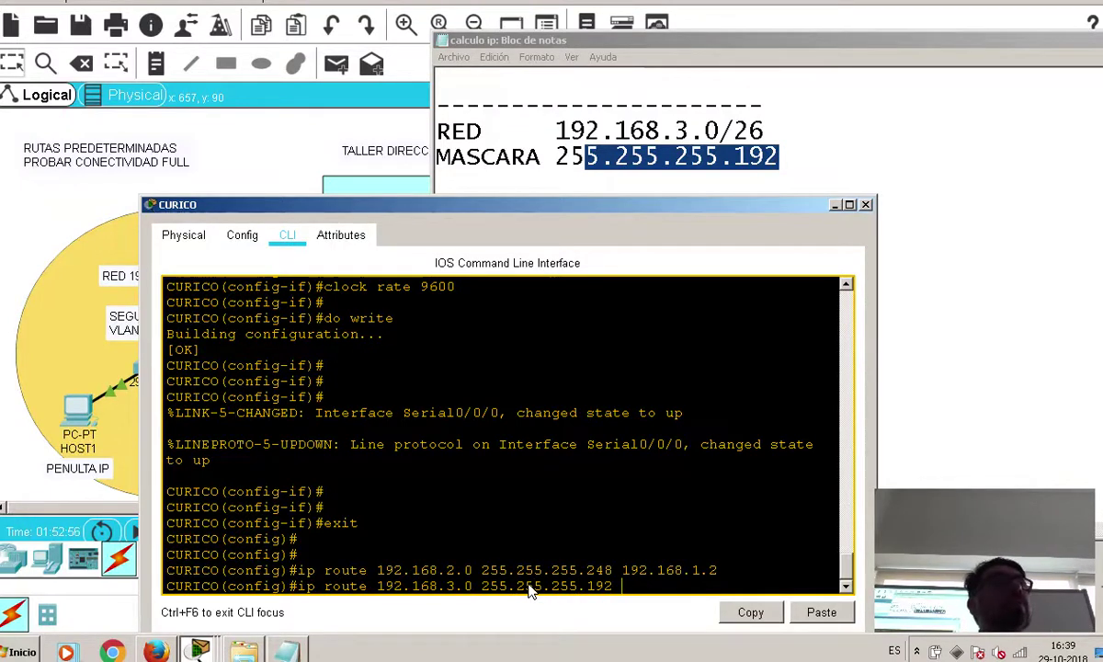
{"action": "type", "text": "192.1689"}
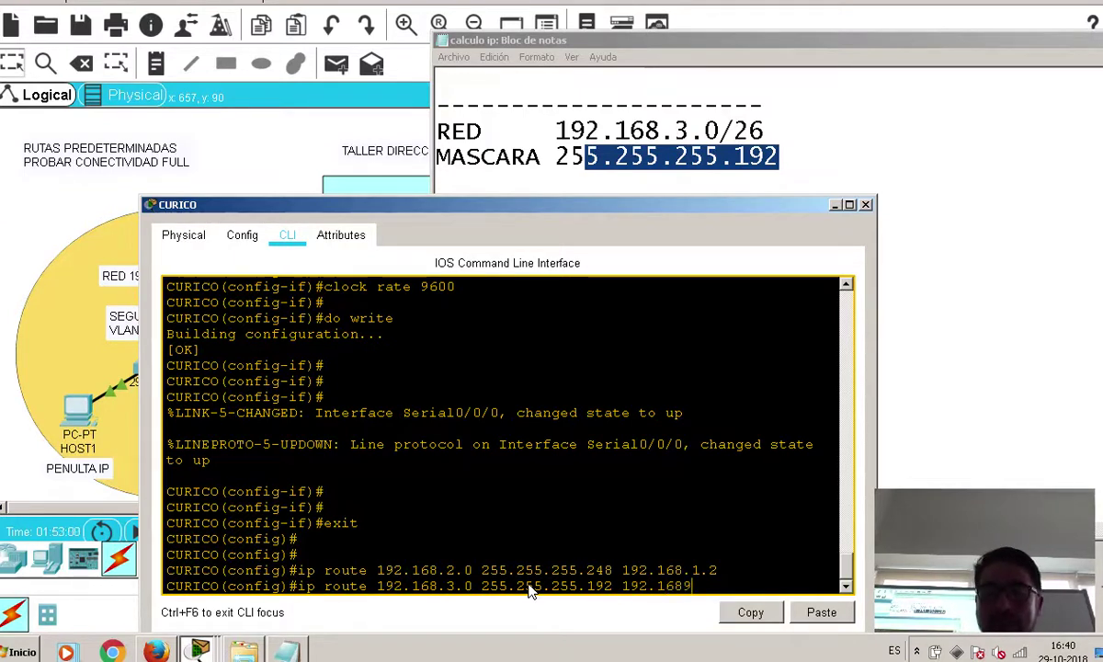
{"action": "key", "text": "BackSpace"}
{"action": "type", "text": ".1.2"}
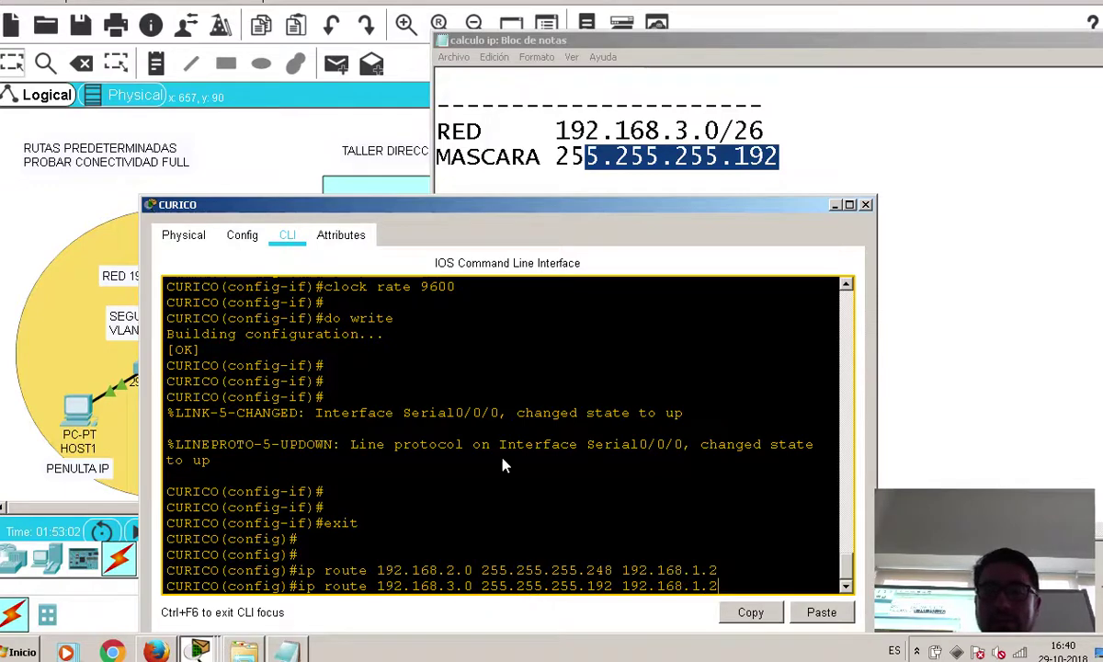
{"action": "left_click_drag", "start_coordinate": [504, 203], "coordinate": [513, 77]}
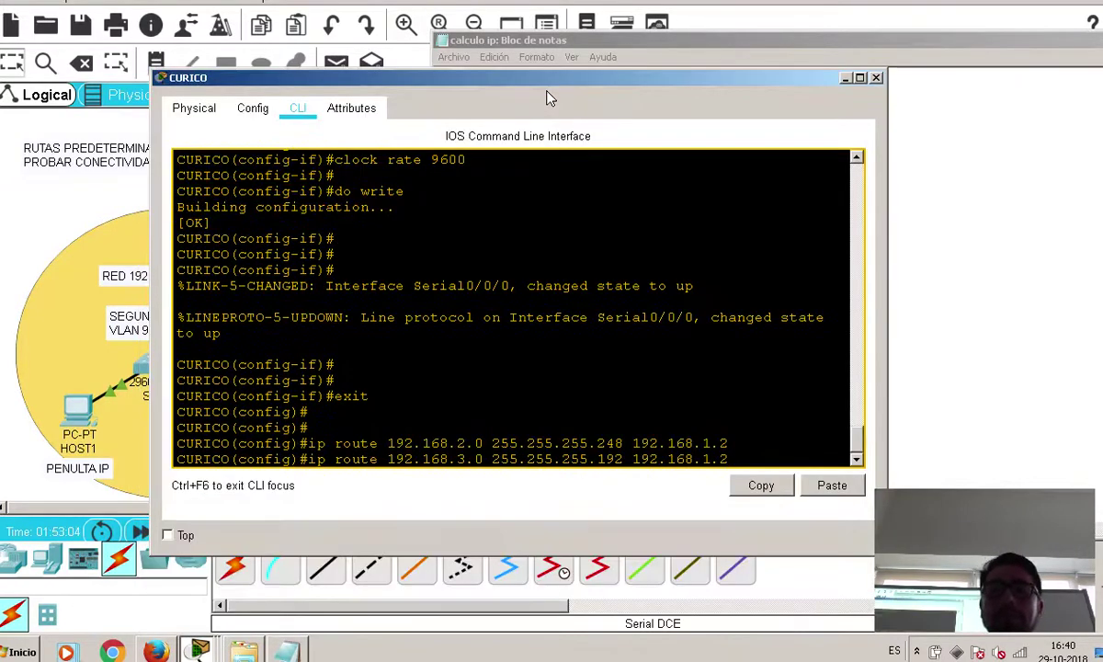
Commit the 192.168.3.0/26 static route and leave global configuration mode
{"action": "key", "text": "Return"}
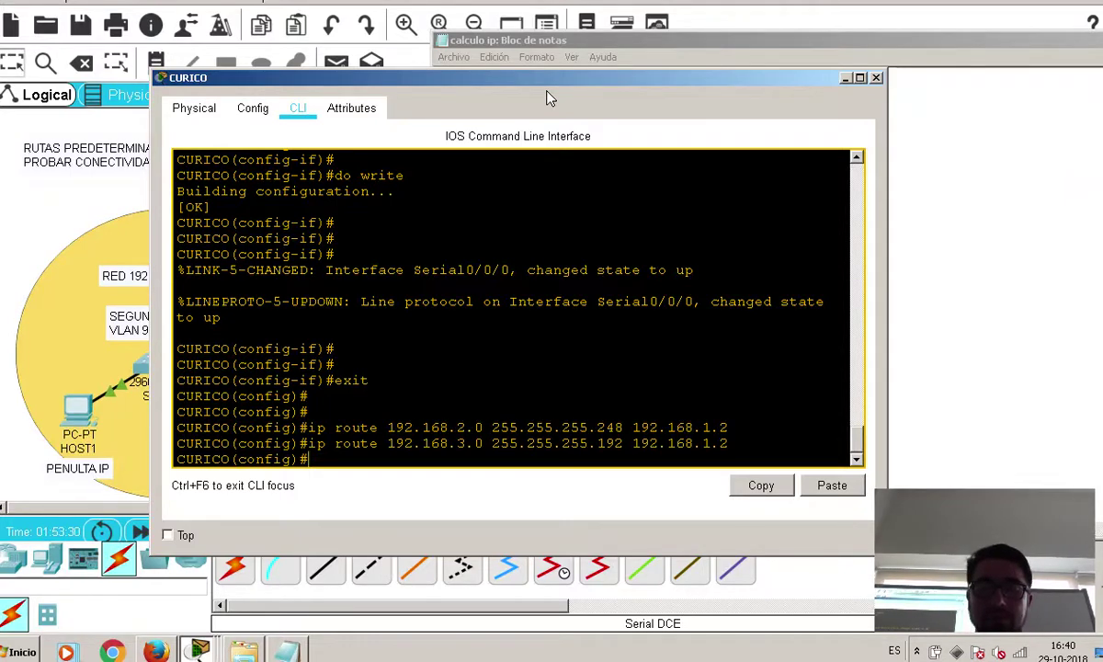
{"action": "type", "text": "exit"}
{"action": "key", "text": "Return"}
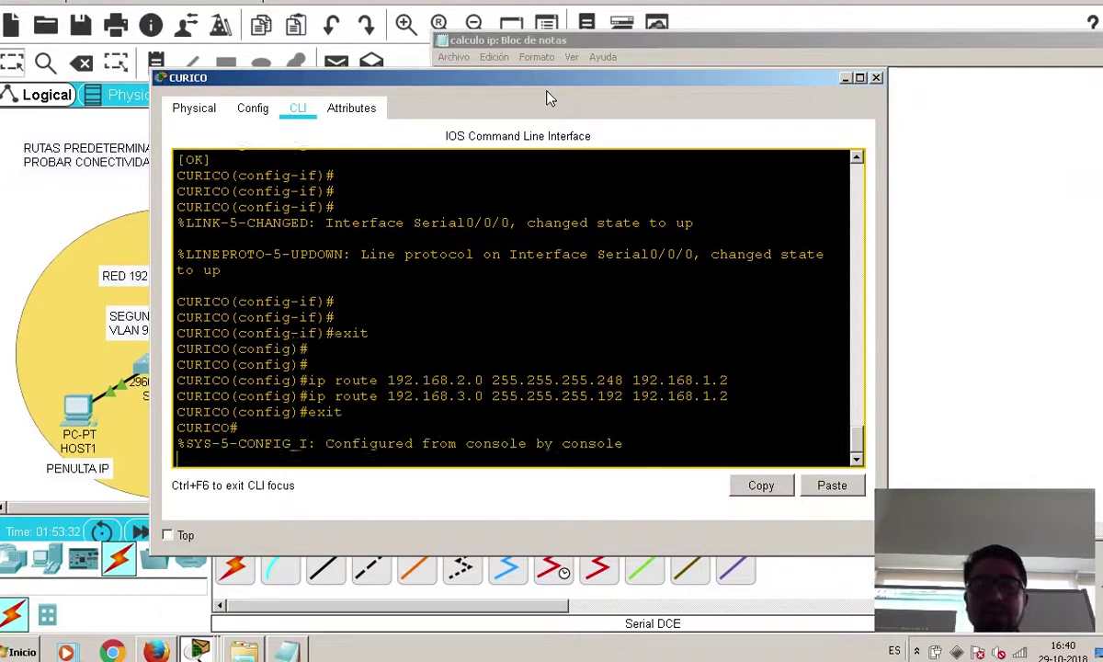
Save CURICO's configuration with copy running-config startup-config
{"action": "type", "text": "copy"}
{"action": "key", "text": "Tab"}
{"action": "type", "text": "r"}
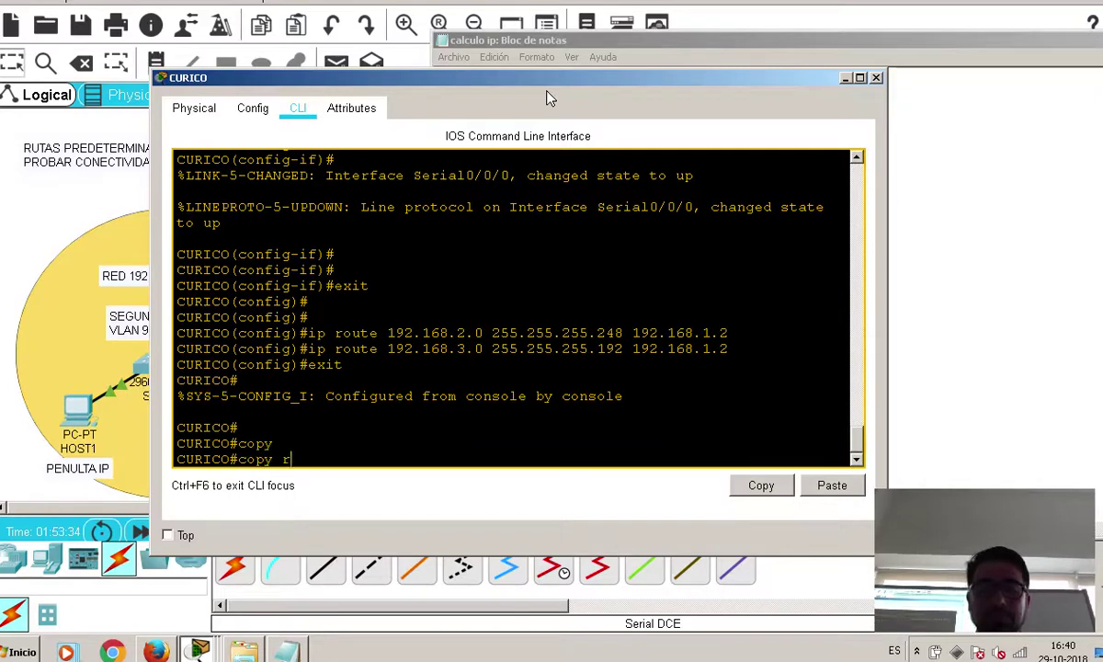
{"action": "key", "text": "Tab"}
{"action": "type", "text": "s"}
{"action": "key", "text": "Tab"}
{"action": "type", "text": "t"}
{"action": "key", "text": "Tab"}
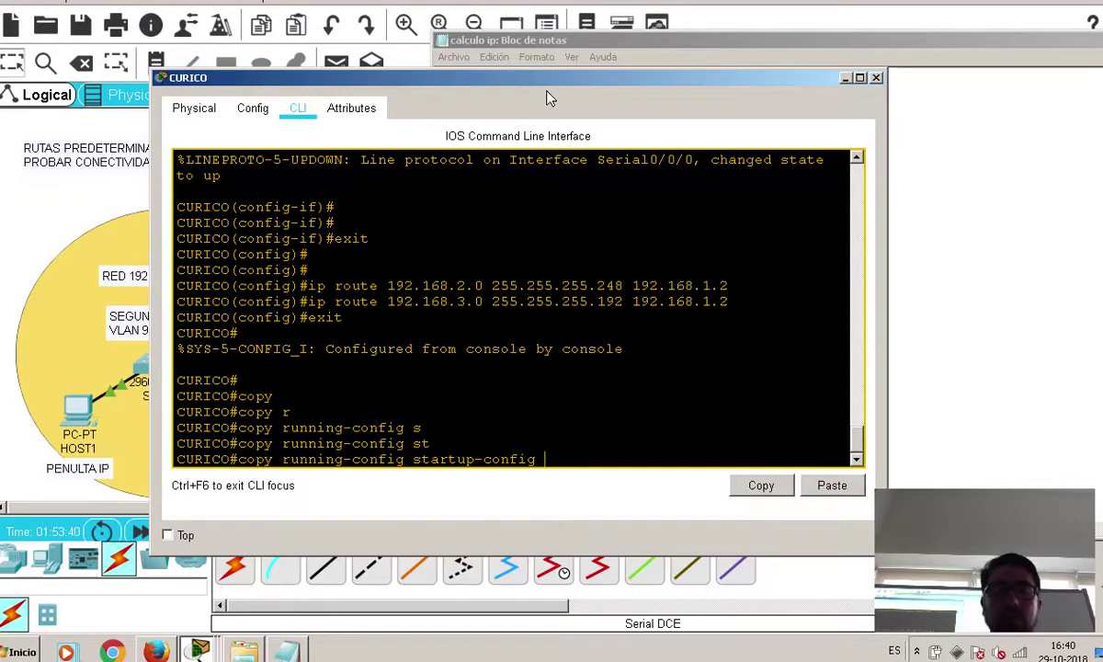
{"action": "key", "text": "Return"}
{"action": "key", "text": "Return"}
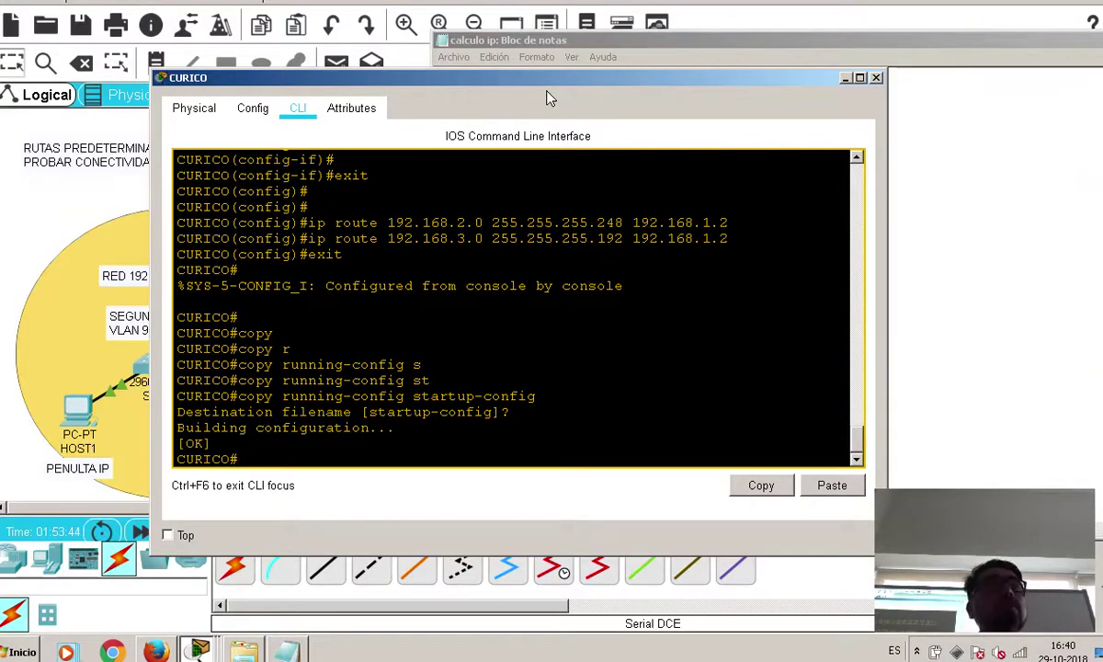
Enter a show ip route command using Tab completion
{"action": "type", "text": "sh"}
{"action": "key", "text": "Tab"}
{"action": "type", "text": "ip"}
{"action": "key", "text": "Tab"}
{"action": "type", "text": "rou"}
{"action": "key", "text": "Tab"}
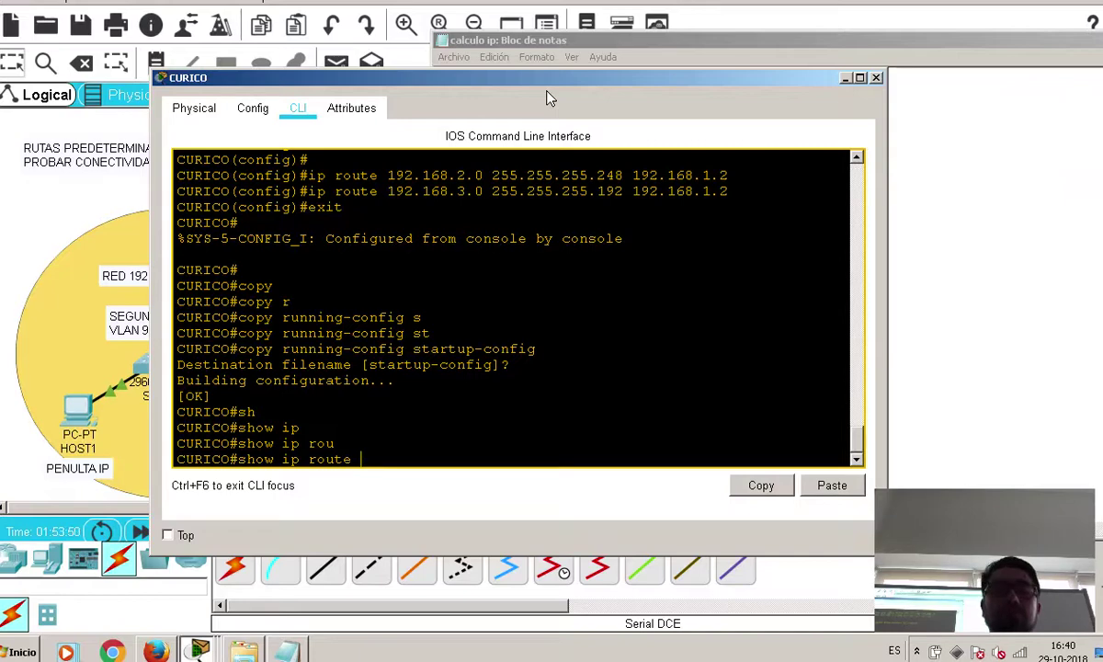
Show CURICO's routing table with the S routes 192.168.2.0/29 and 192.168.3.0/26, then return to the topology
{"action": "key", "text": "Return"}
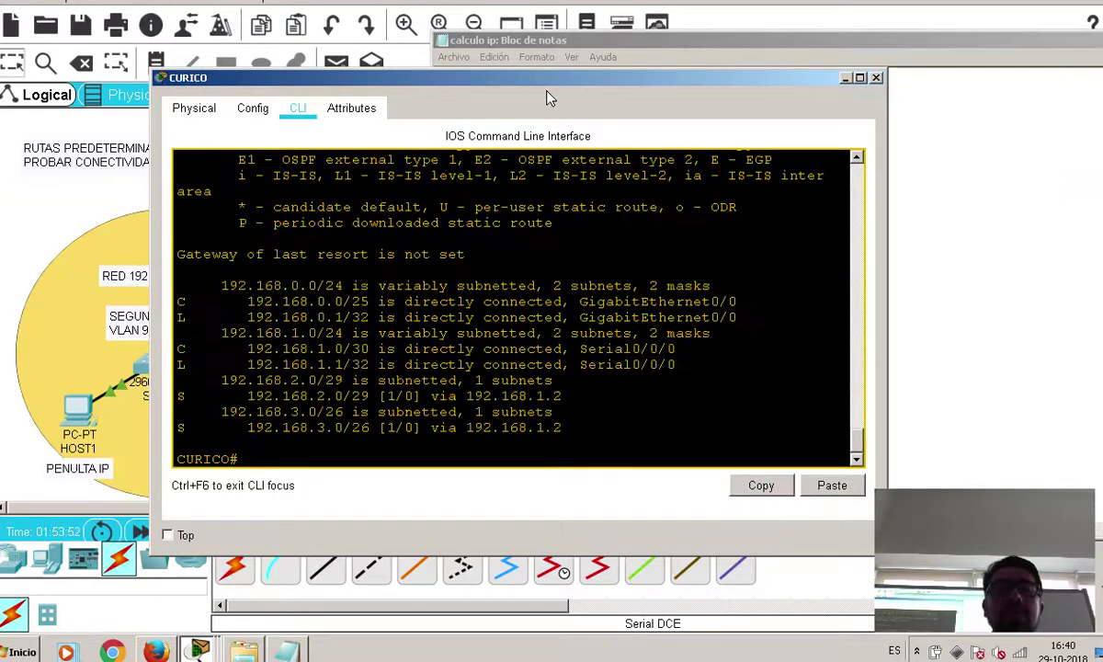
{"action": "left_click_drag", "start_coordinate": [878, 204], "coordinate": [981, 217]}
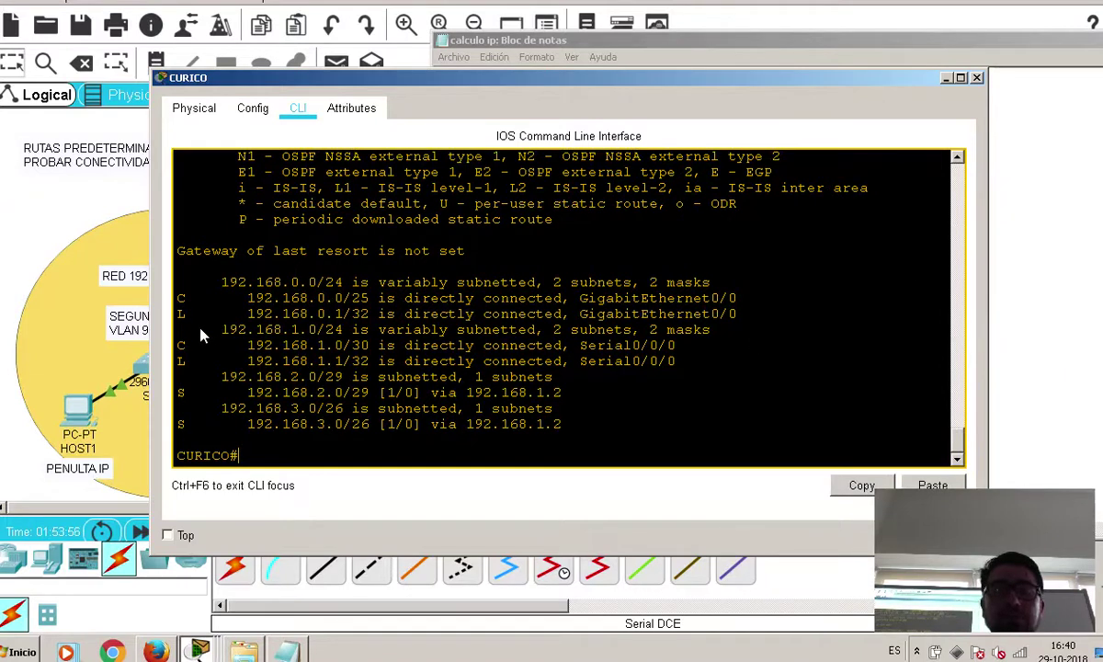
{"action": "left_click_drag", "start_coordinate": [579, 431], "coordinate": [184, 397]}
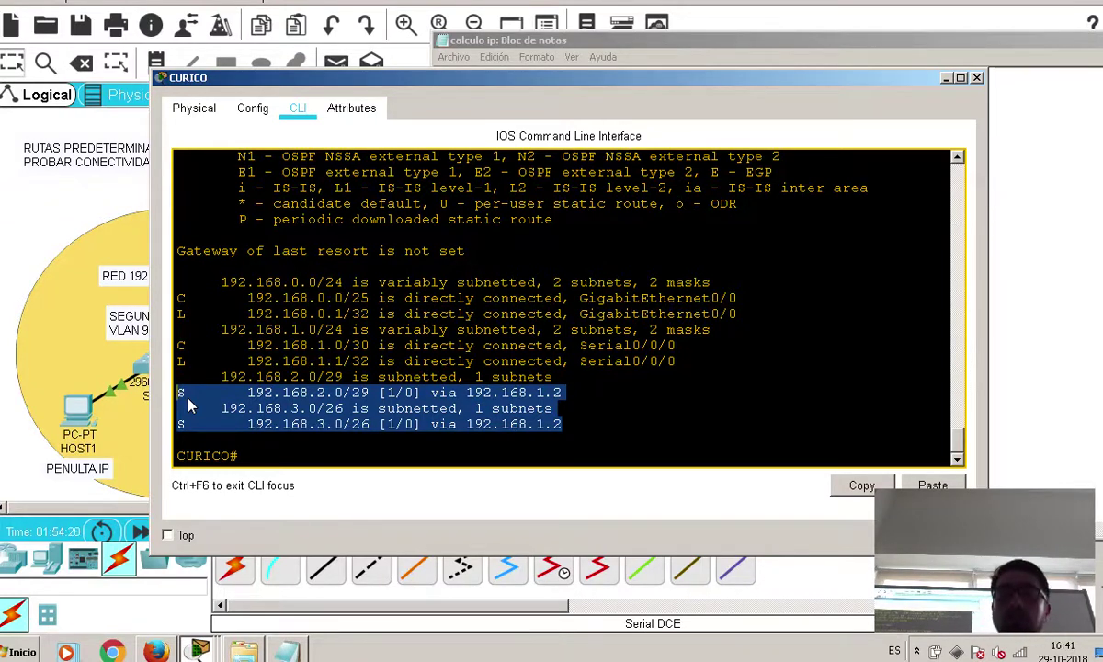
{"action": "left_click", "coordinate": [23, 190]}
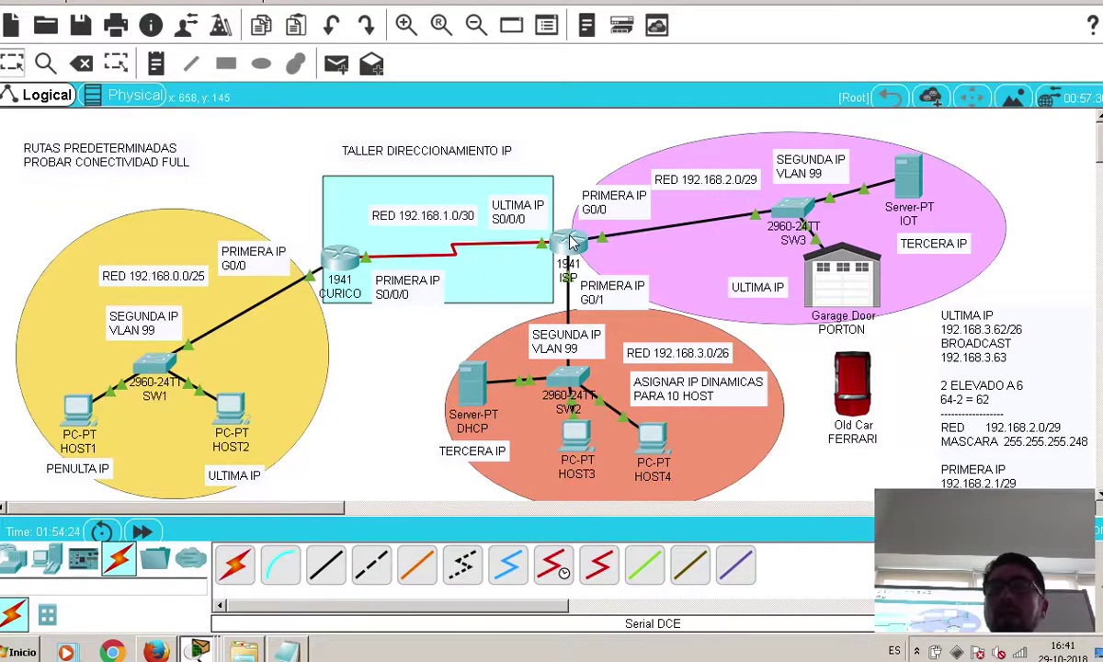
Open the ISP router's CLI and exit interface configuration mode
{"action": "mouse_move", "coordinate": [571, 241]}
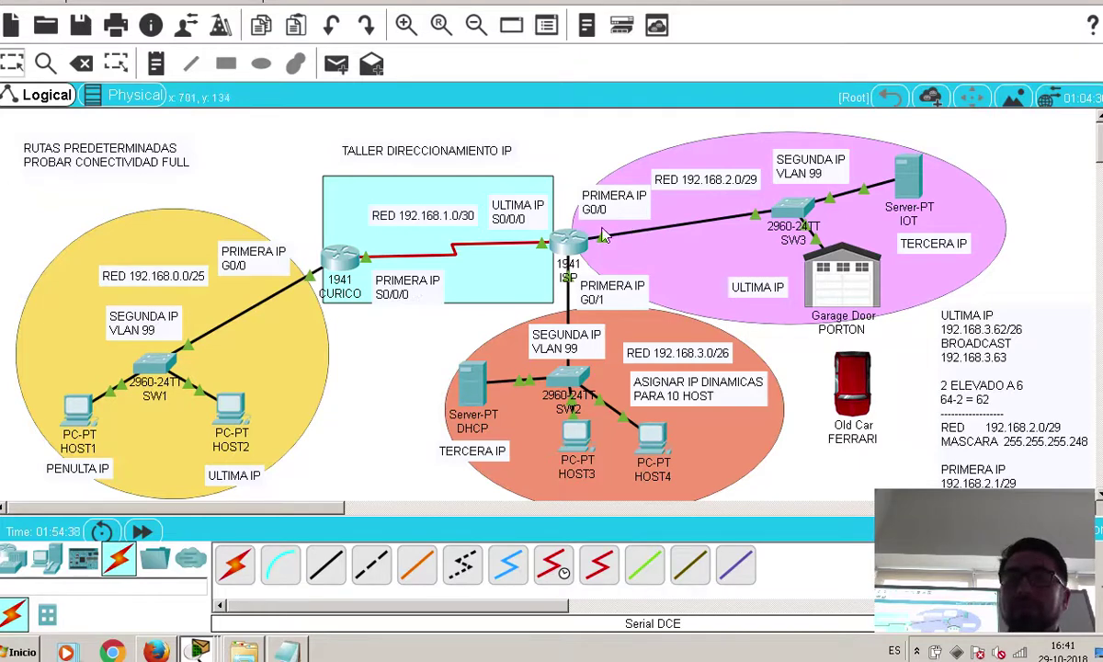
{"action": "left_click", "coordinate": [575, 241]}
{"action": "key", "text": "Return"}
{"action": "key", "text": "Return"}
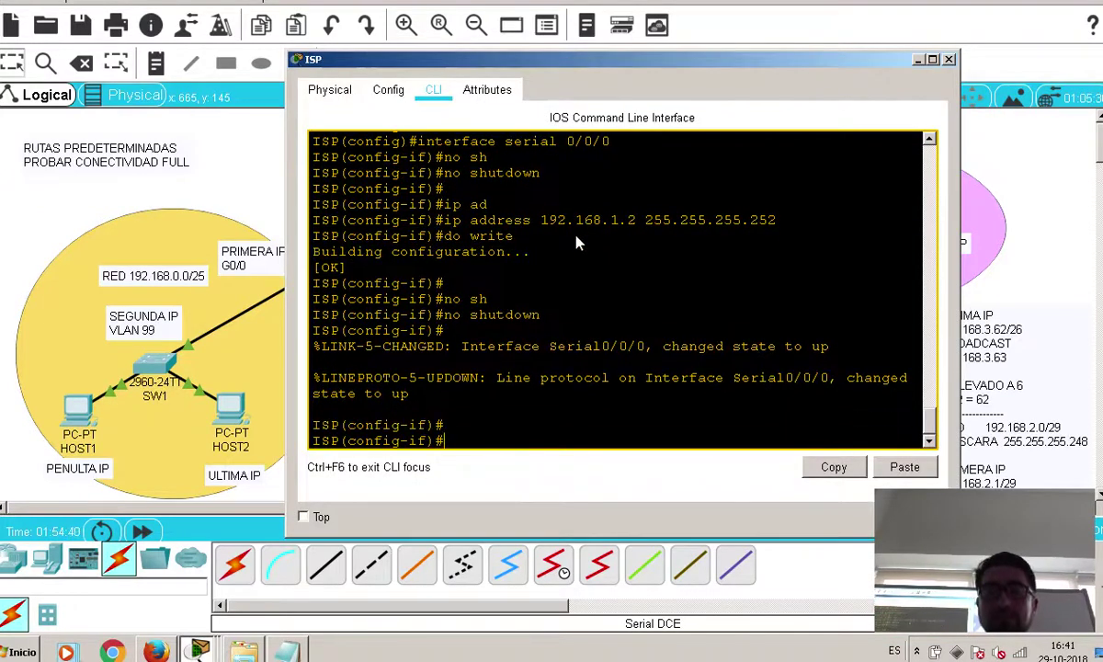
{"action": "type", "text": "exit"}
{"action": "key", "text": "Return"}
{"action": "key", "text": "Return"}
{"action": "key", "text": "Return"}
Add ip route 192.168.0.0 255.255.255.128 192.168.1.1 on ISP and save it with do write
{"action": "type", "text": "ip route"}
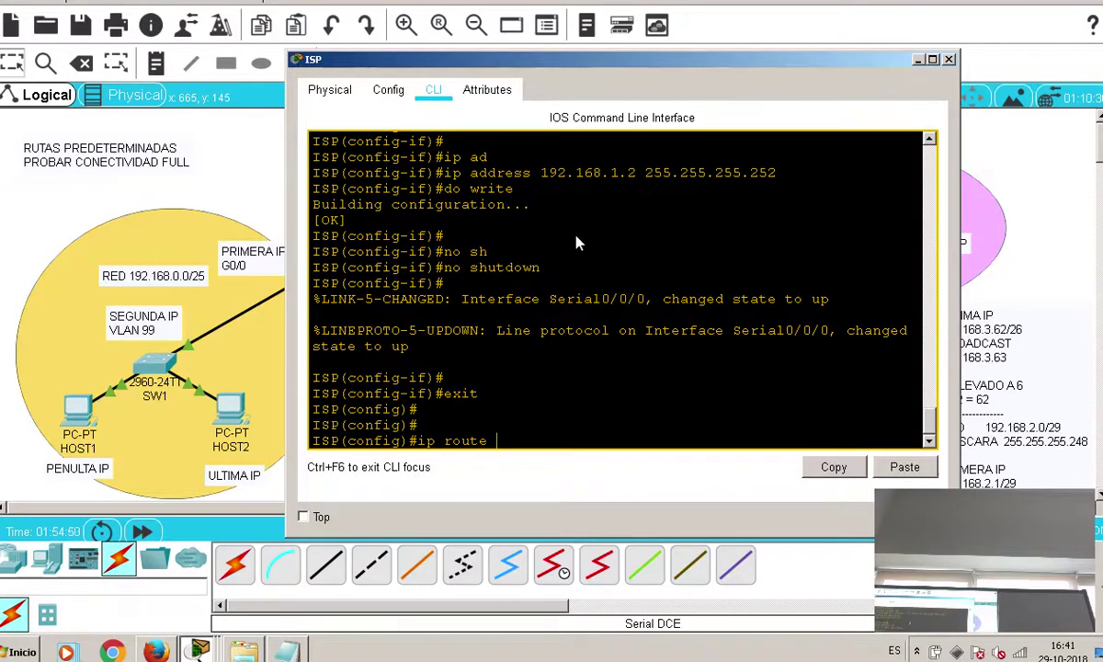
{"action": "type", "text": "192.168."}
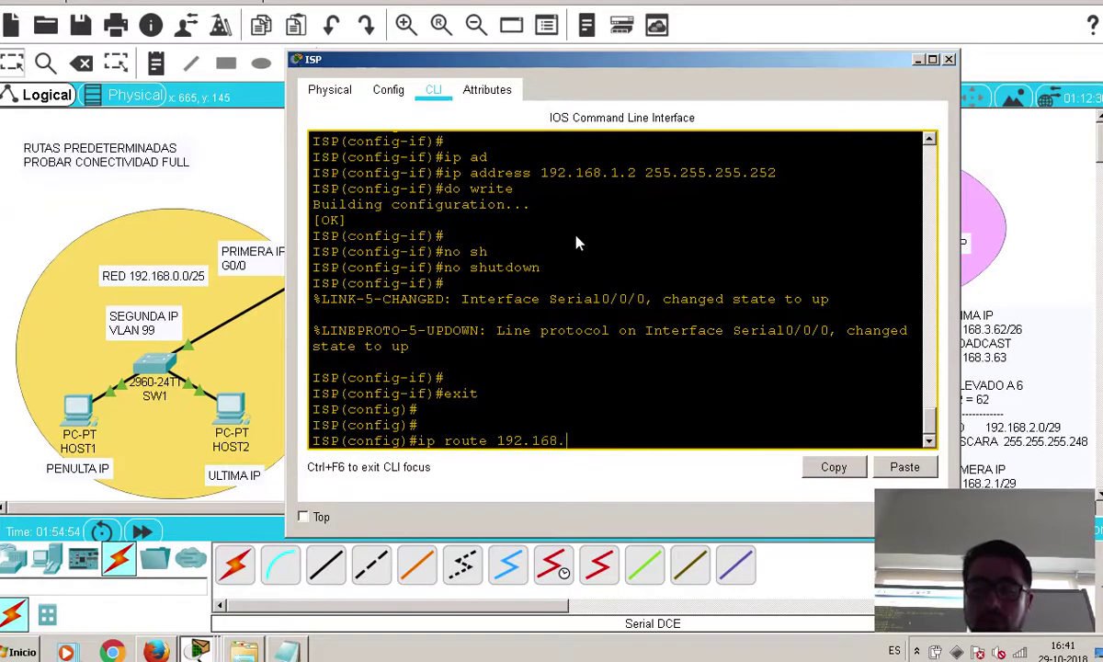
{"action": "type", "text": "0.0"}
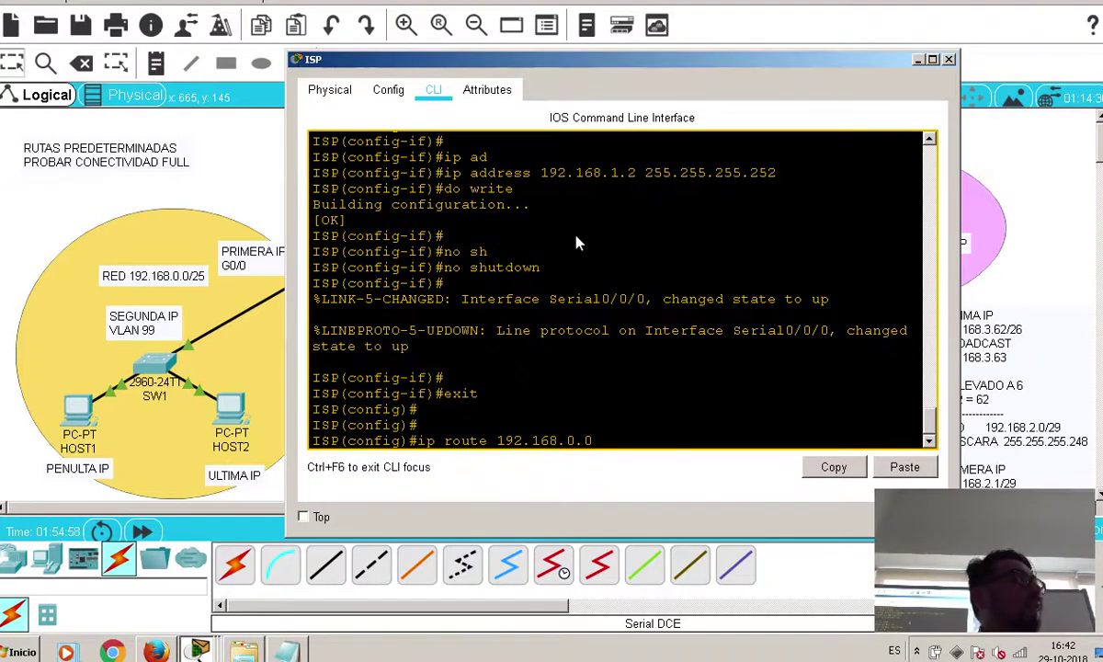
{"action": "type", "text": " 255.255"}
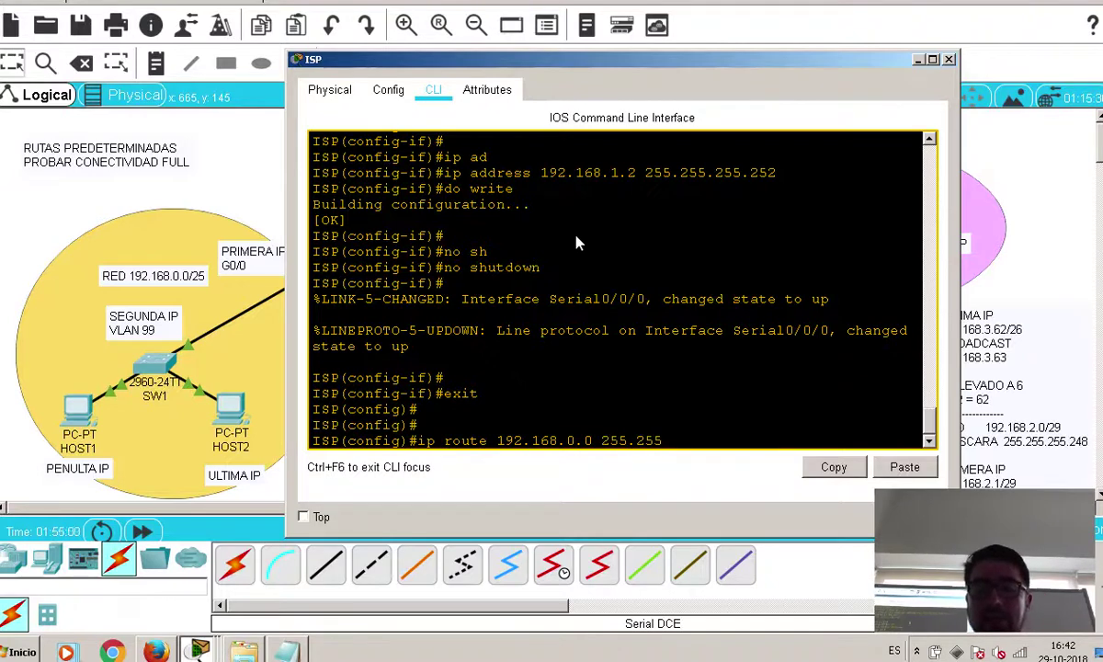
{"action": "type", "text": ".255.128"}
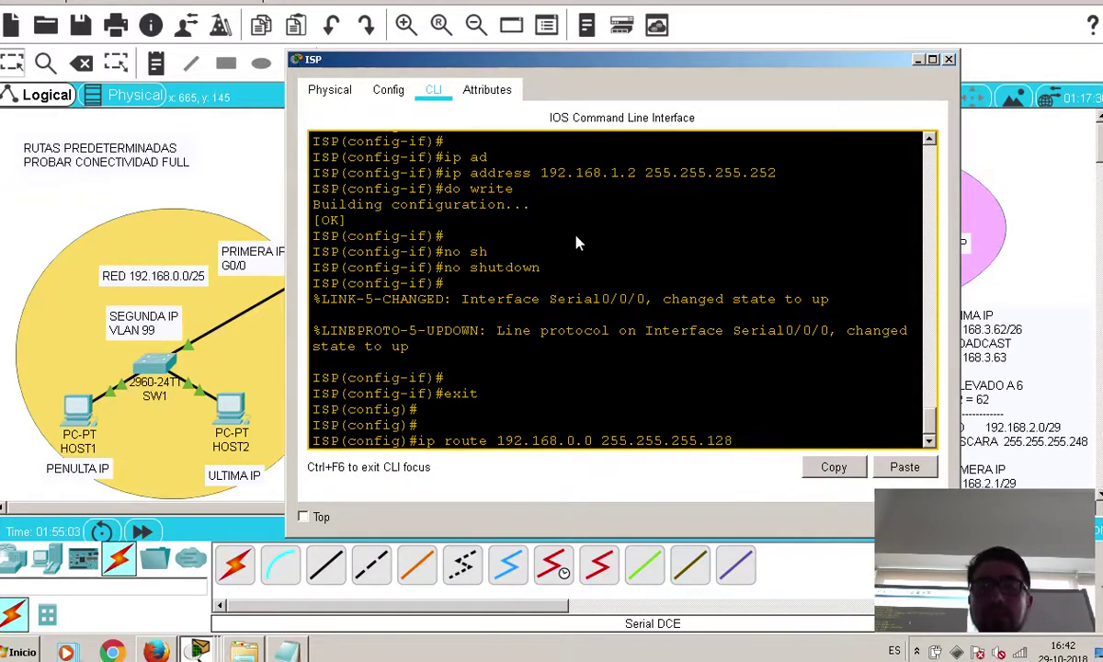
{"action": "type", "text": " 192.168"}
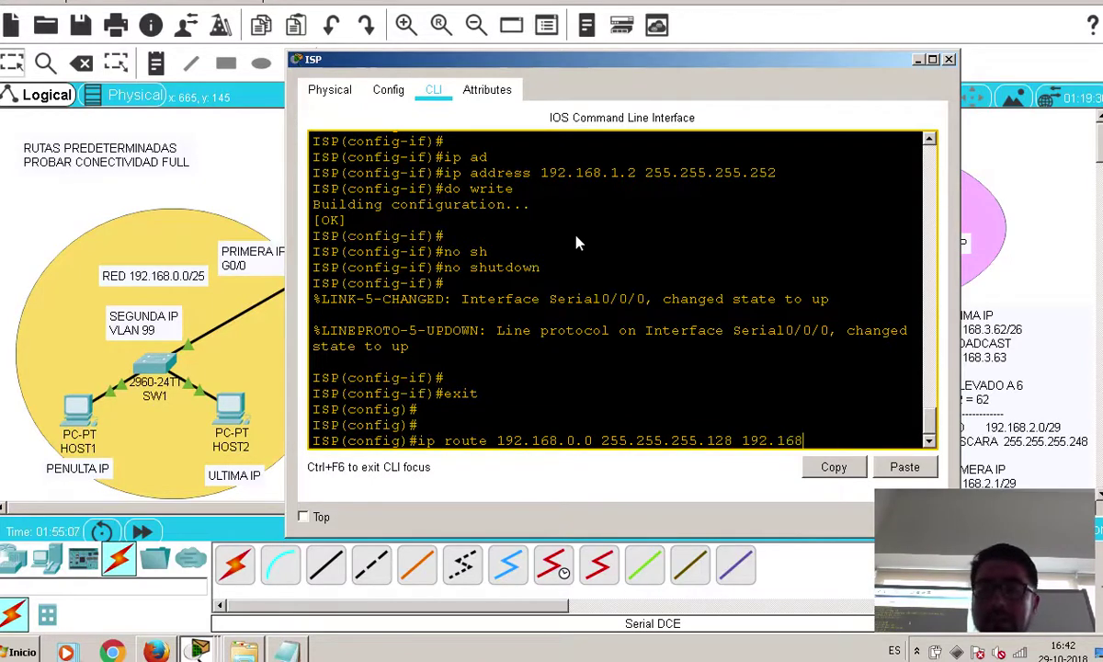
{"action": "type", "text": ".1.1"}
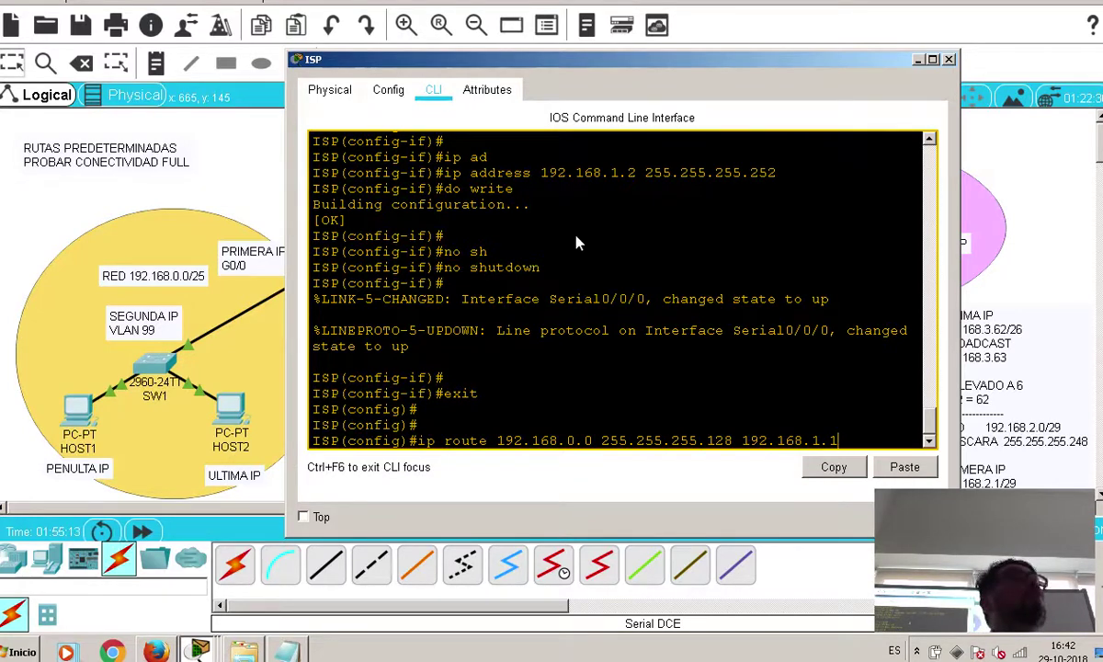
{"action": "key", "text": "Return"}
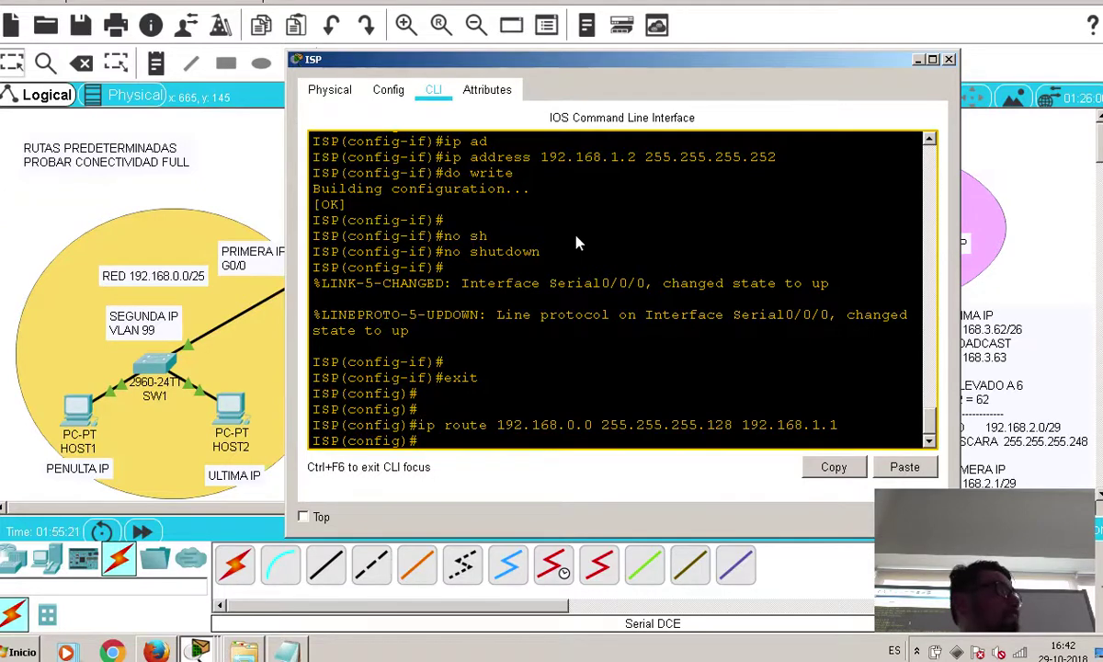
{"action": "type", "text": "do wri"}
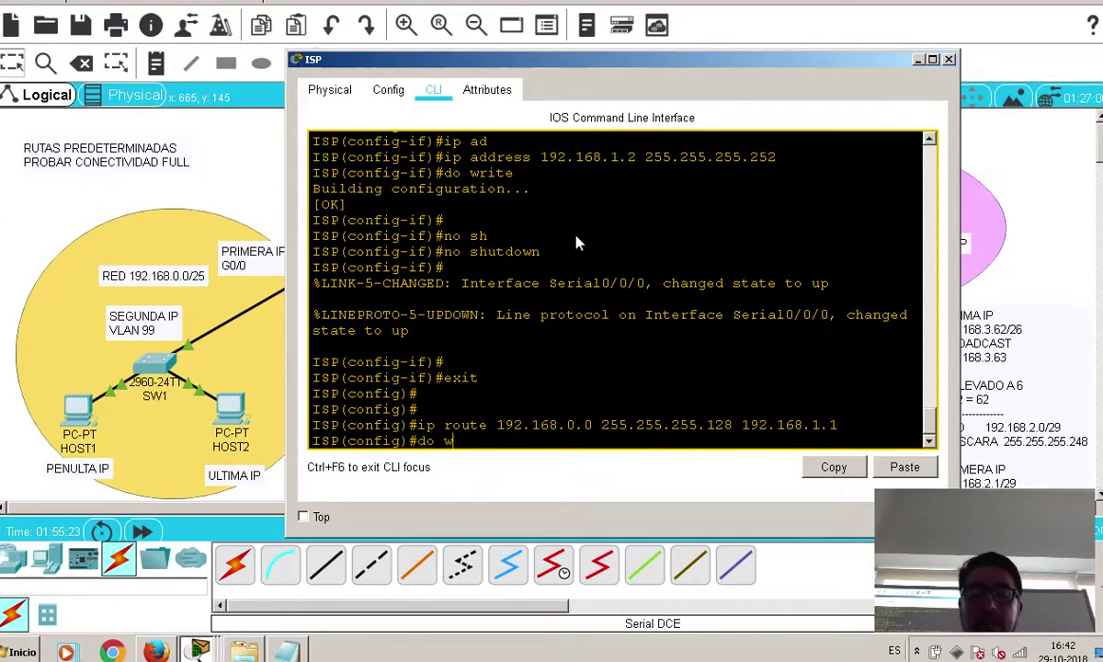
{"action": "type", "text": "te"}
{"action": "key", "text": "Return"}
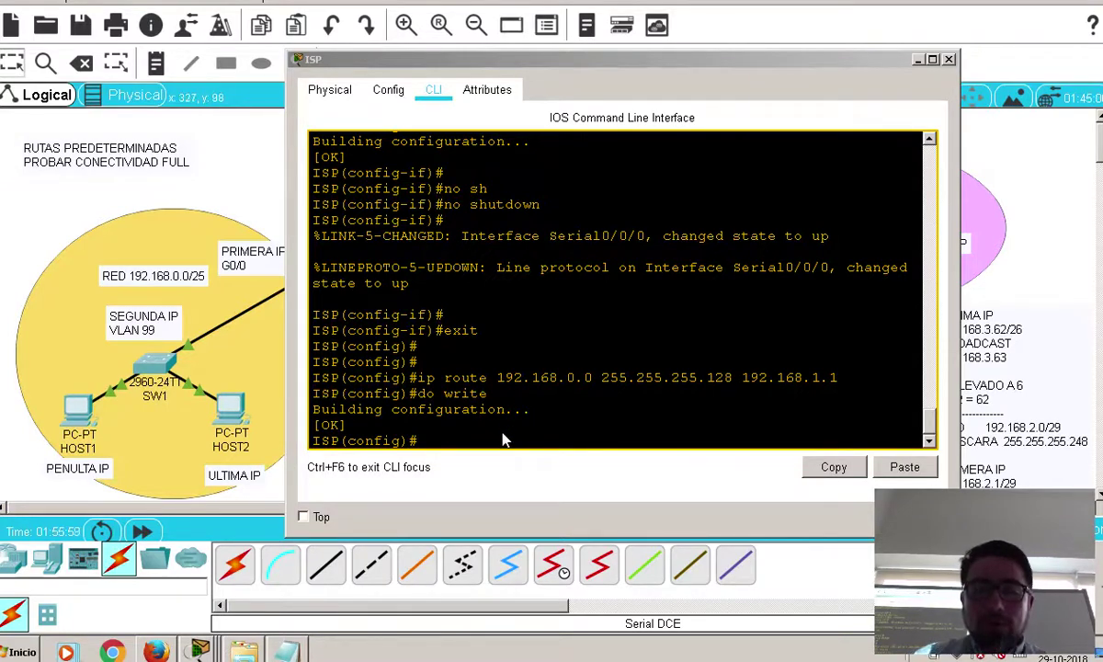
{"action": "type", "text": "exit"}
{"action": "key", "text": "Return"}
{"action": "key", "text": "Return"}
{"action": "type", "text": "sh"}
{"action": "key", "text": "Tab"}
{"action": "type", "text": "ip ri"}
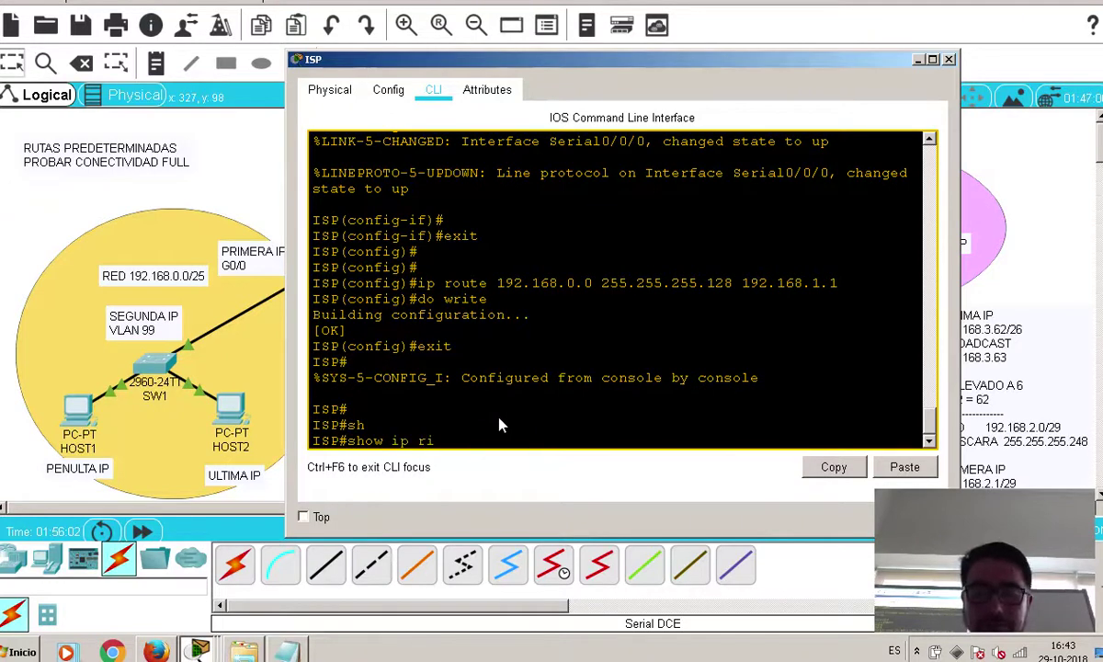
{"action": "type", "text": "u"}
{"action": "key", "text": "Tab"}
{"action": "key", "text": "BackSpace"}
{"action": "key", "text": "BackSpace"}
{"action": "key", "text": "Tab"}
{"action": "type", "text": "o"}
{"action": "key", "text": "Tab"}
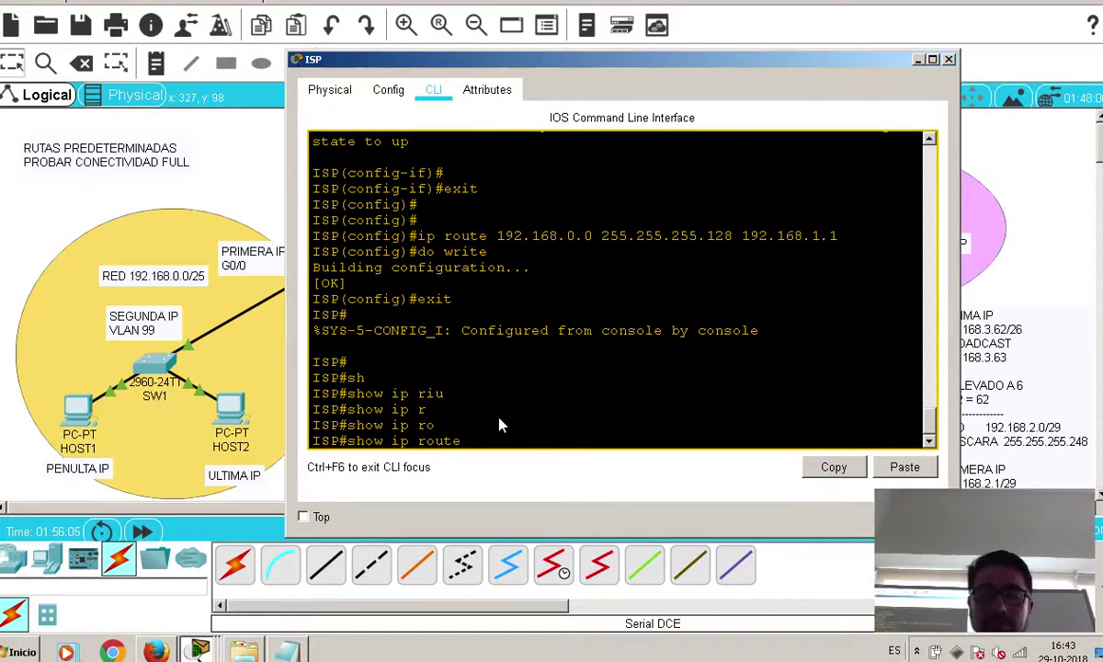
{"action": "key", "text": "Return"}
{"action": "key", "text": "Return"}
{"action": "left_click_drag", "start_coordinate": [701, 253], "coordinate": [300, 256]}
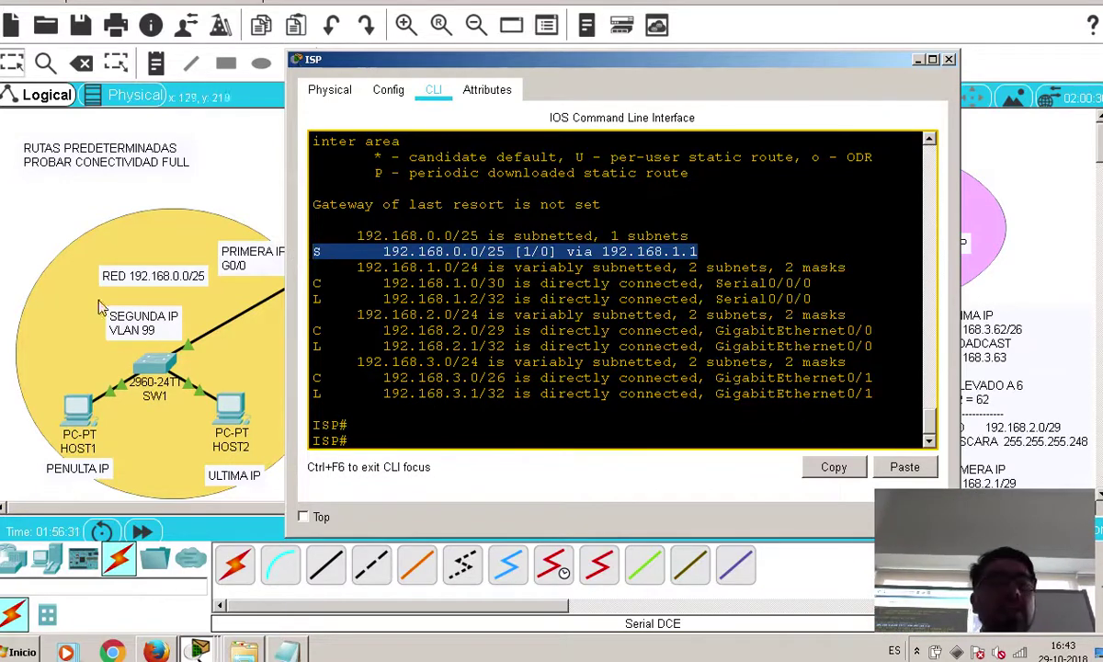
{"action": "left_click", "coordinate": [37, 229]}
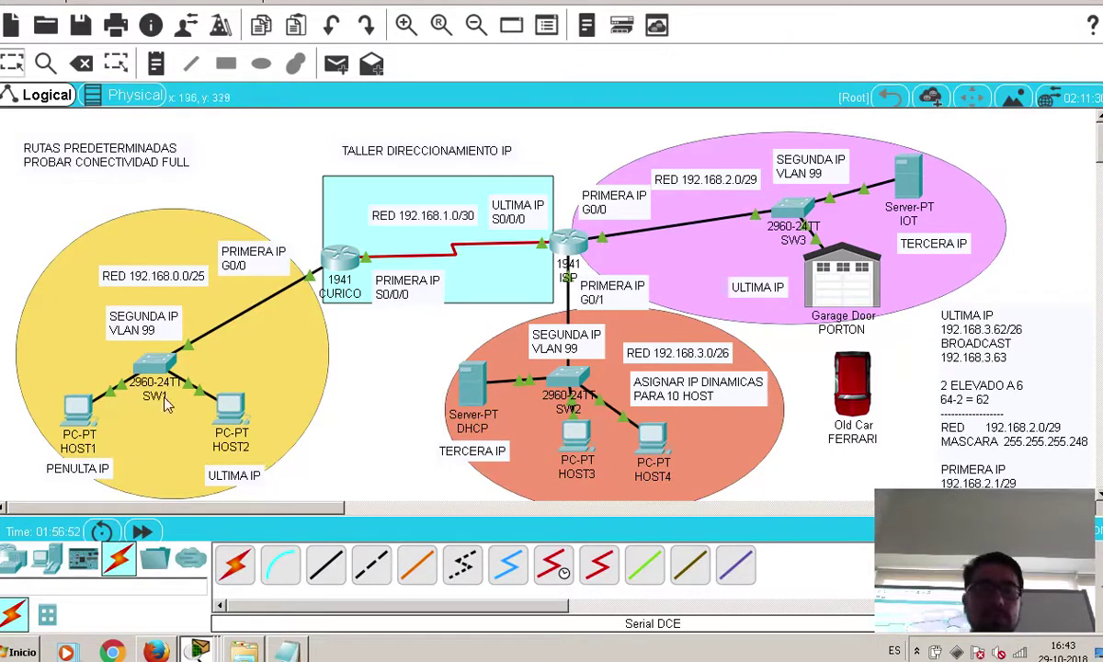
From HOST1's Command Prompt, ping 192.168.2.2 and stop the failing ping
{"action": "left_click", "coordinate": [90, 408]}
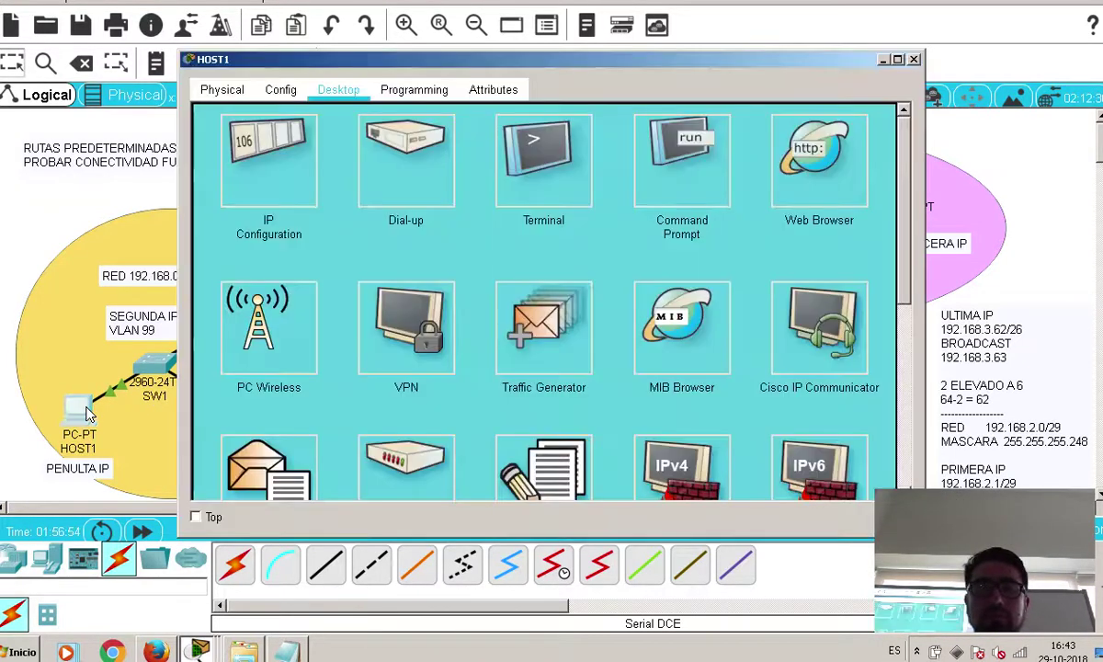
{"action": "left_click", "coordinate": [681, 161]}
{"action": "left_click_drag", "start_coordinate": [679, 129], "coordinate": [647, 211]}
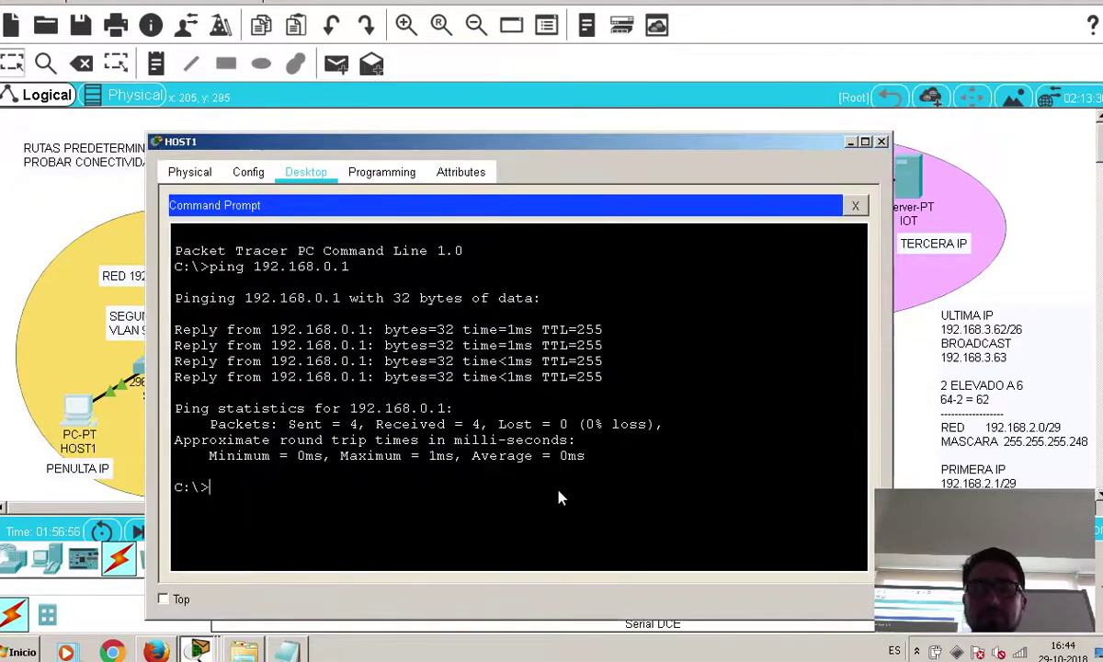
{"action": "type", "text": "ping"}
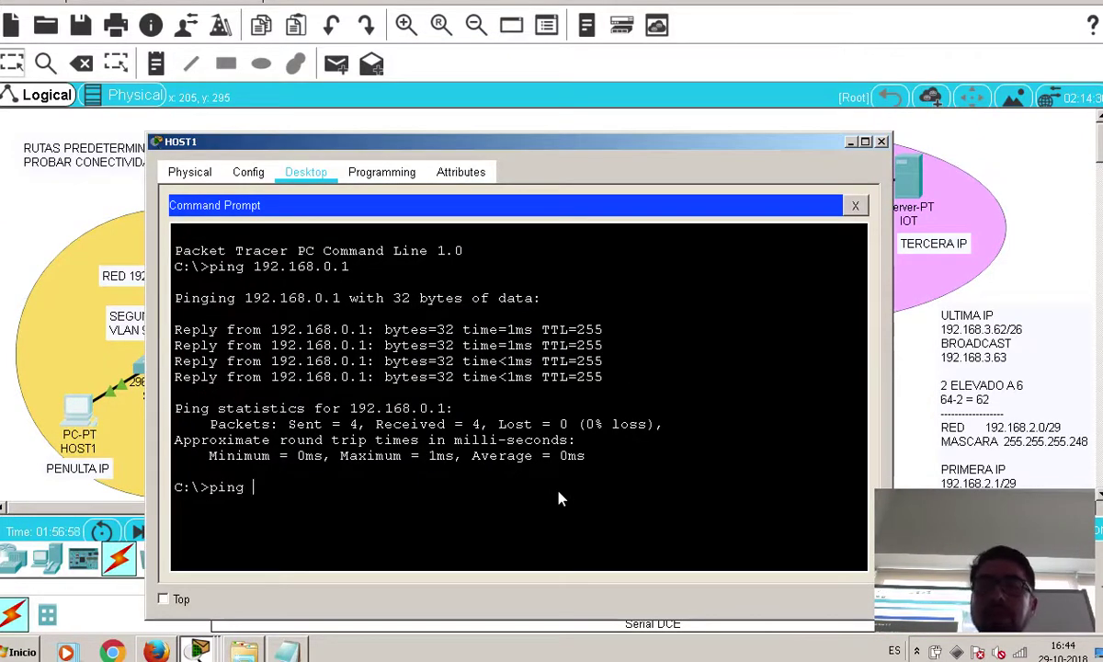
{"action": "left_click_drag", "start_coordinate": [689, 147], "coordinate": [606, 182]}
{"action": "type", "text": "192.168.2.2"}
{"action": "key", "text": "Return"}
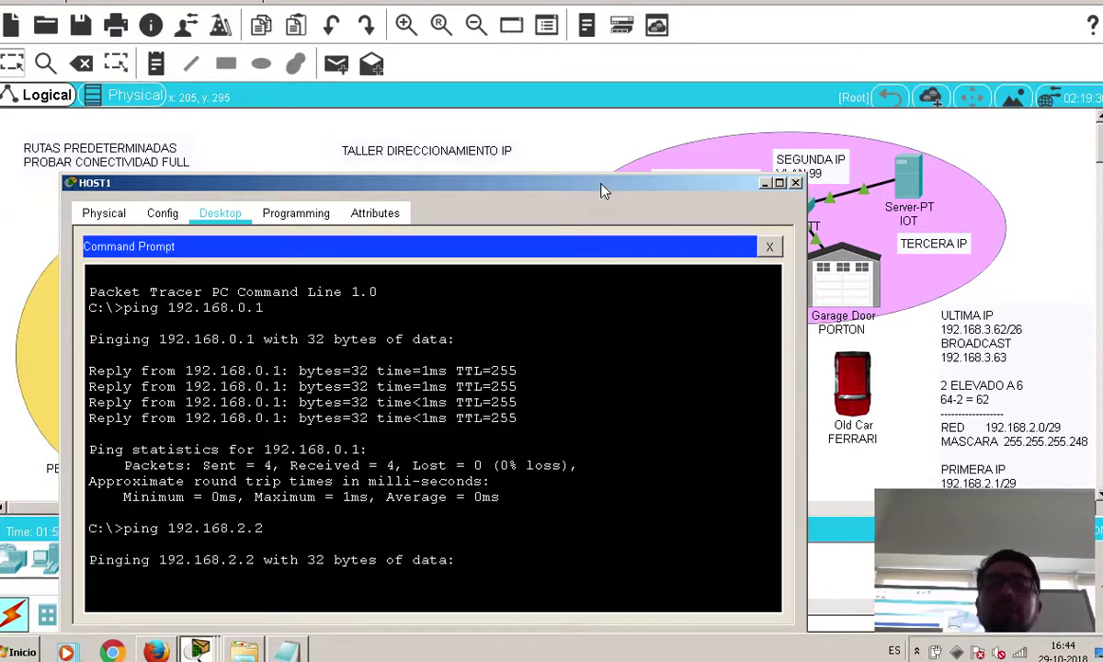
{"action": "left_click_drag", "start_coordinate": [605, 186], "coordinate": [651, 293]}
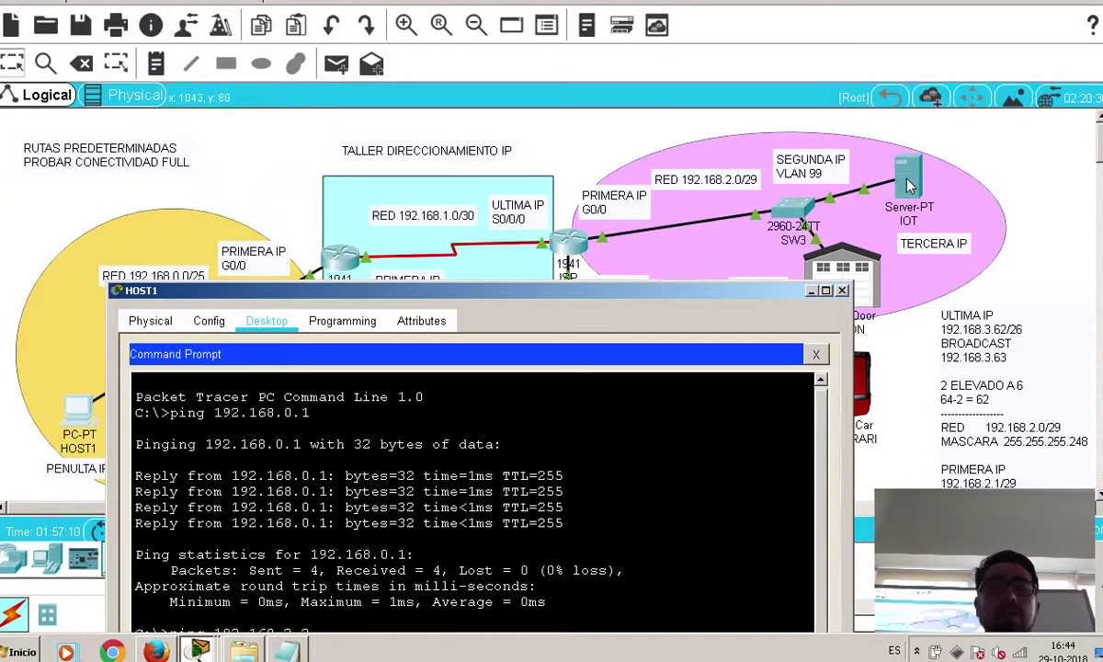
{"action": "left_click_drag", "start_coordinate": [527, 292], "coordinate": [572, 148]}
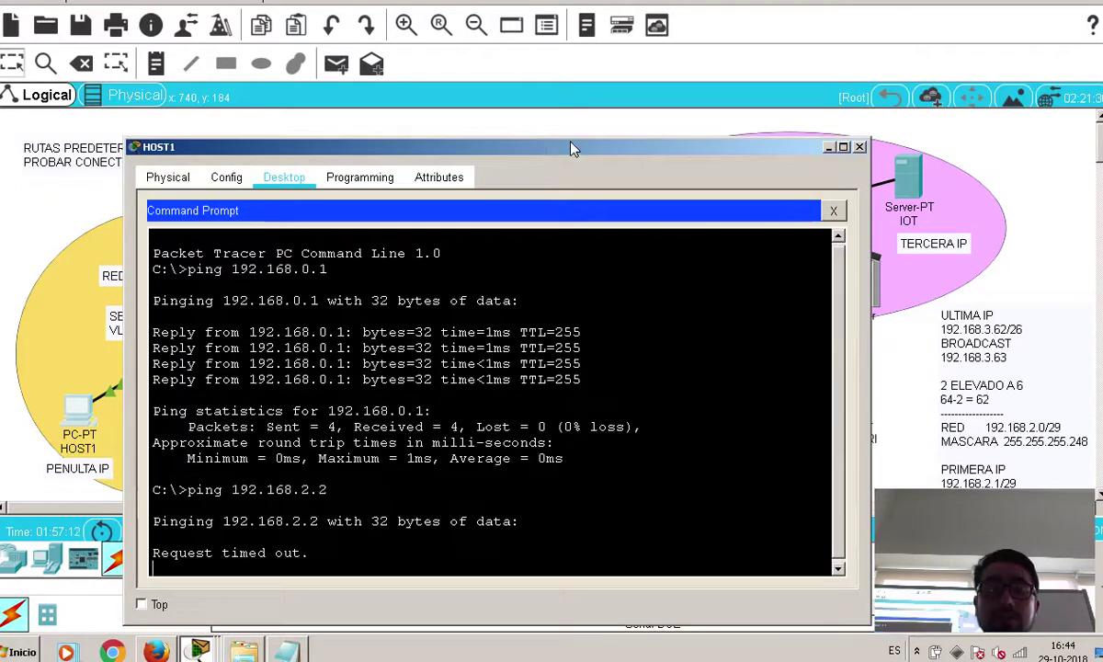
{"action": "key", "text": "ctrl+c"}
Ping 192.168.2.3 three times from HOST1, then close its window
{"action": "key", "text": "Up"}
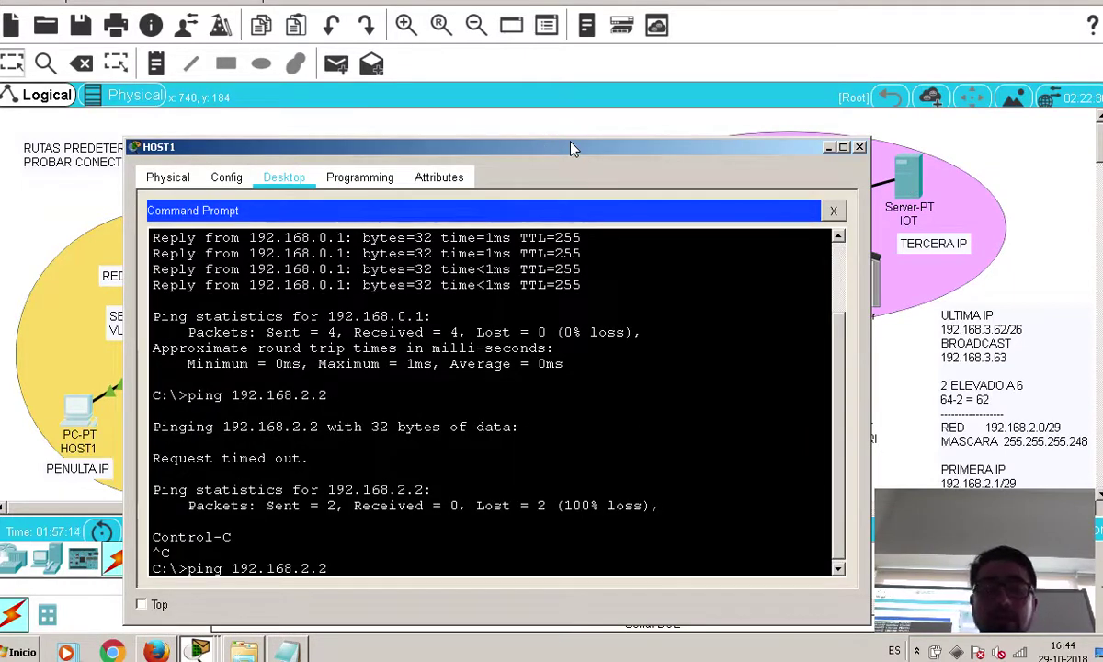
{"action": "key", "text": "BackSpace"}
{"action": "type", "text": "3"}
{"action": "key", "text": "Return"}
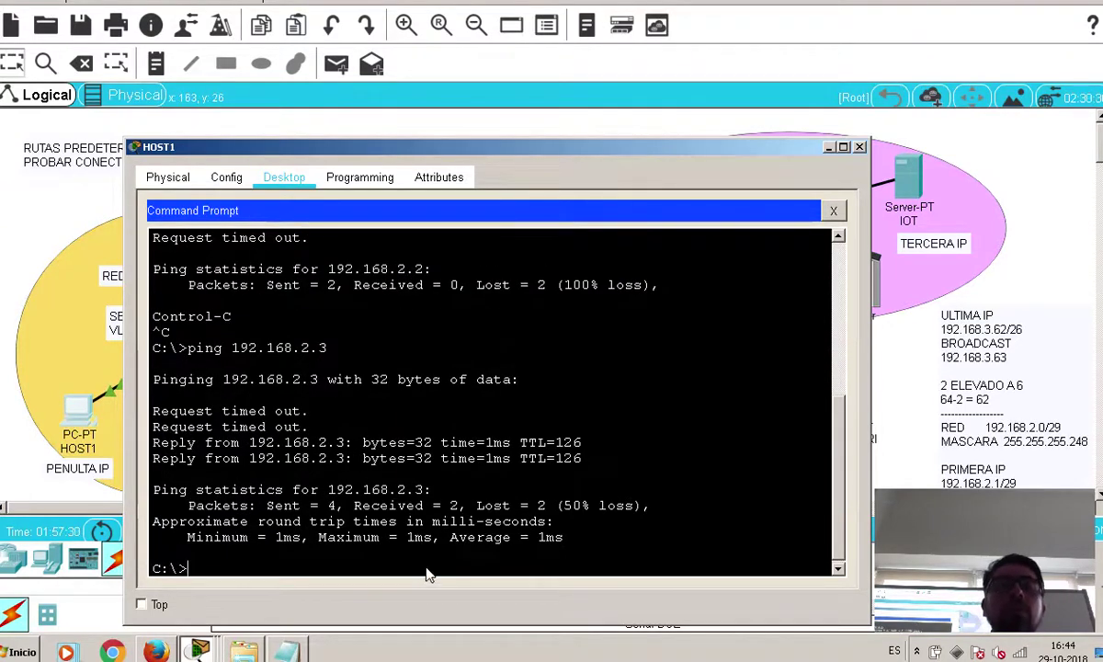
{"action": "key", "text": "Up"}
{"action": "key", "text": "Return"}
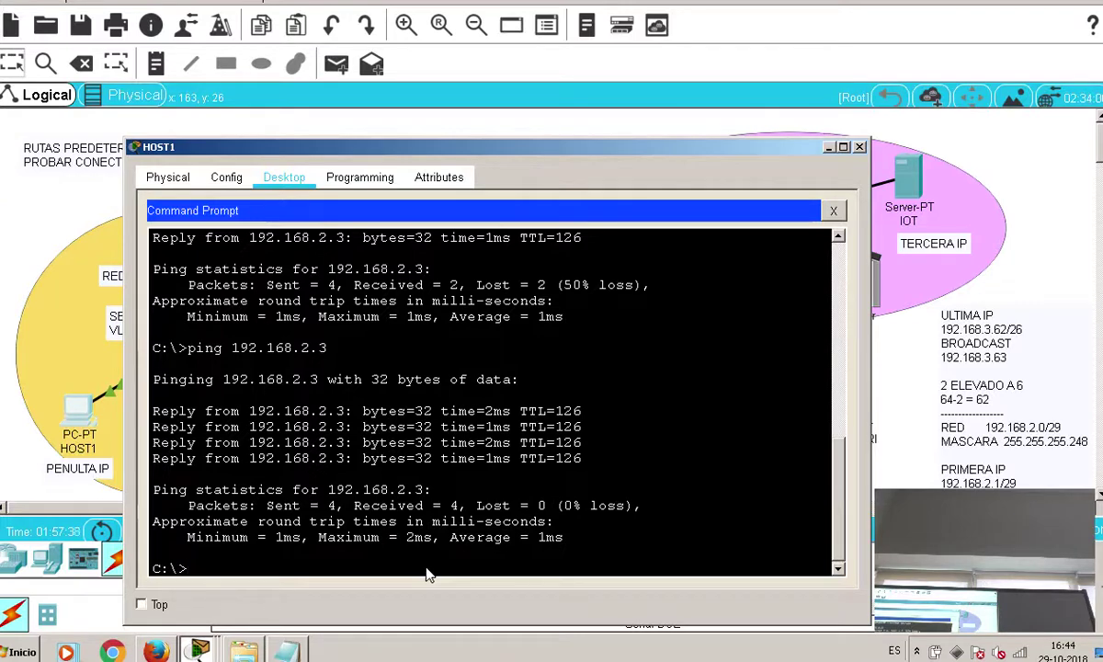
{"action": "key", "text": "Up"}
{"action": "key", "text": "Return"}
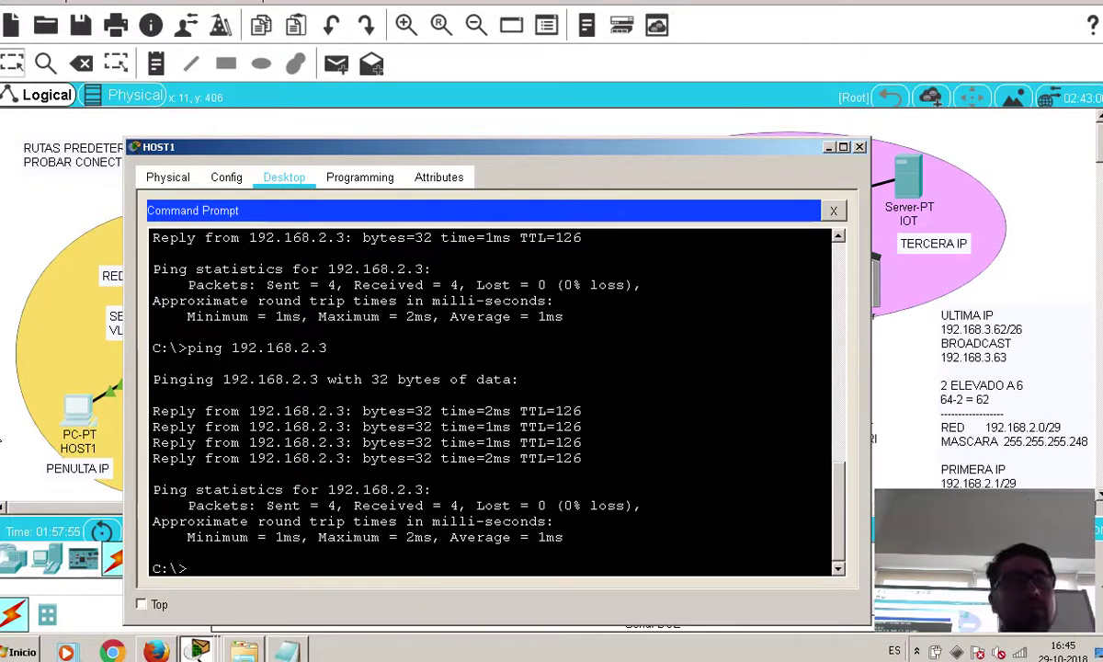
{"action": "left_click", "coordinate": [28, 219]}
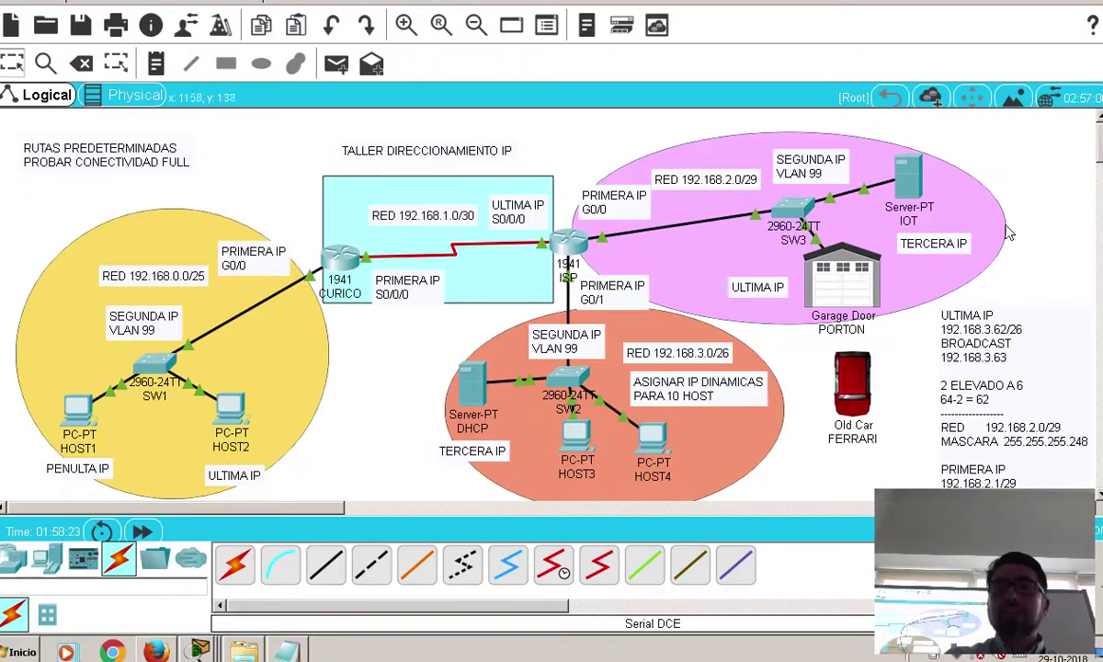
{"action": "left_click", "coordinate": [80, 396]}
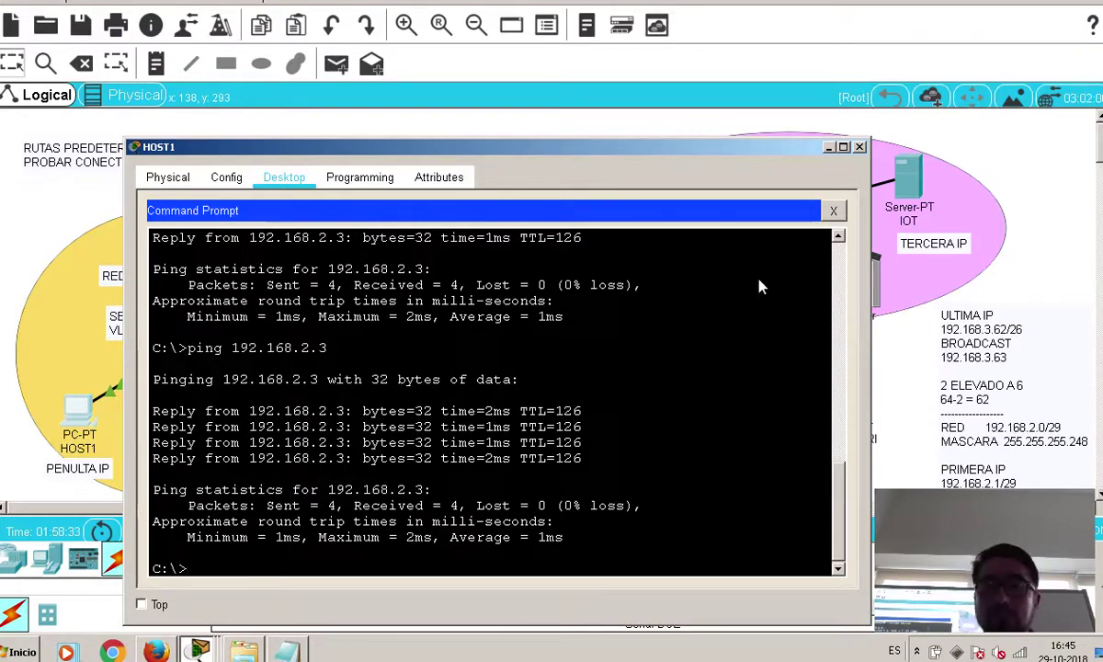
Load the IoT server page at 192.168.2.3 in HOST1's web browser
{"action": "left_click", "coordinate": [833, 210]}
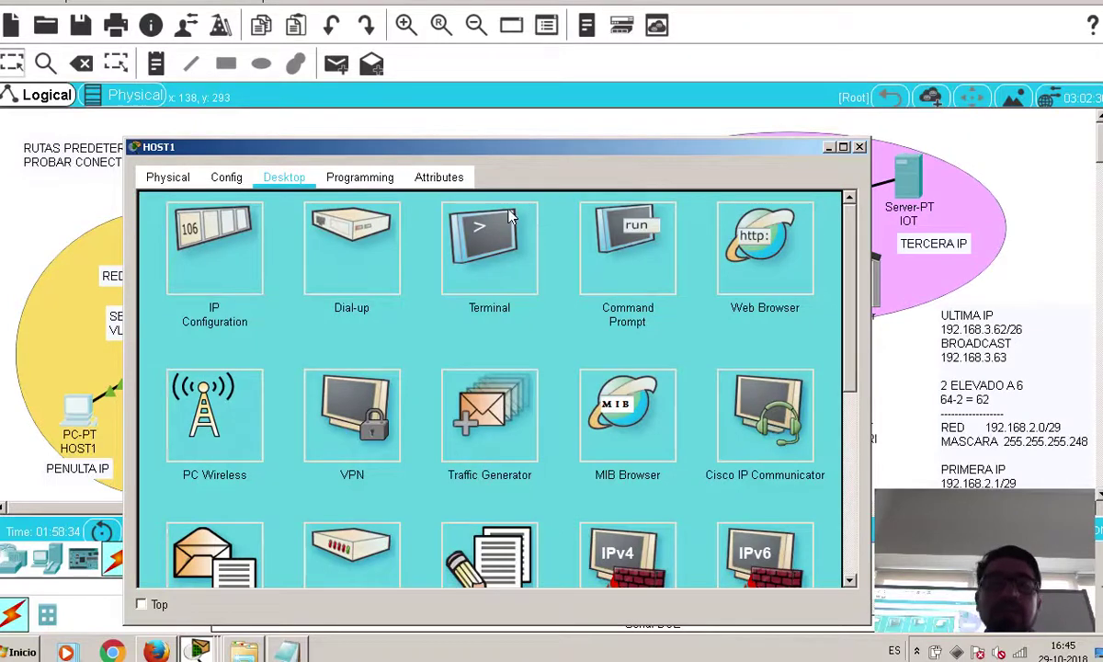
{"action": "left_click", "coordinate": [764, 235]}
{"action": "type", "text": "192.168.2.3"}
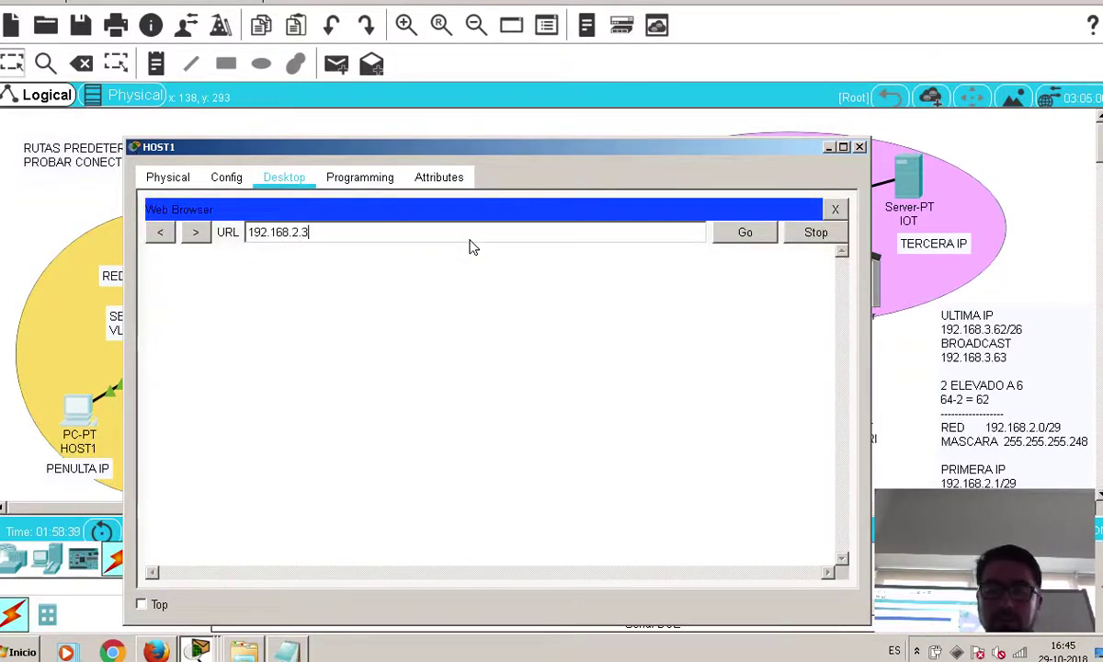
{"action": "key", "text": "Return"}
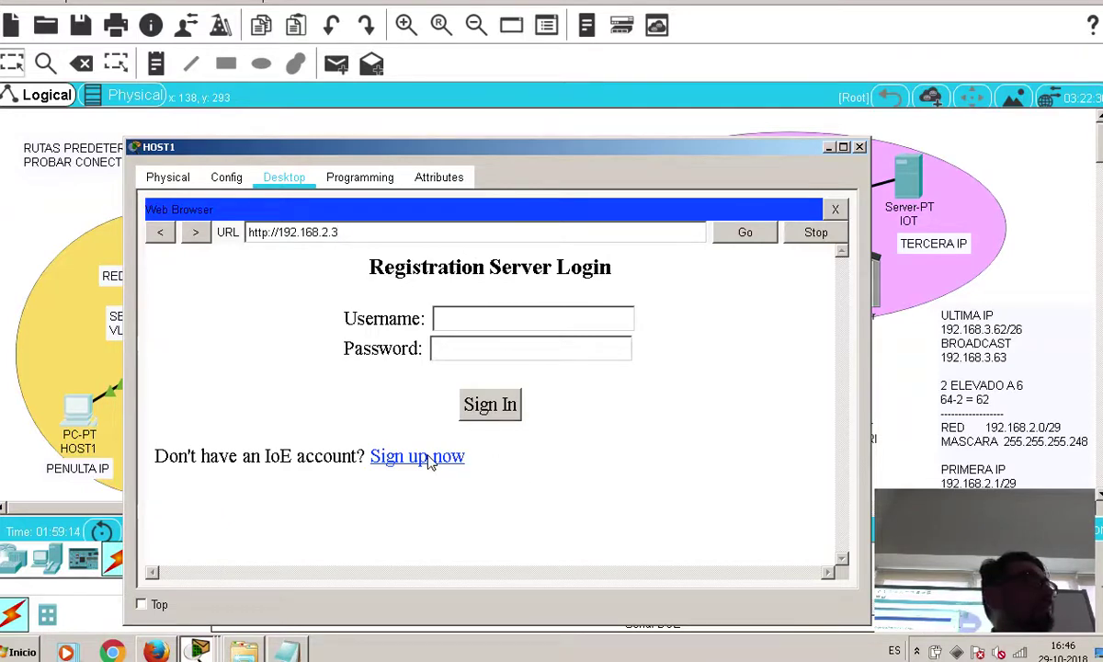
Sign up for a new IoT server account, entering a username and password
{"action": "left_click", "coordinate": [429, 459]}
{"action": "type", "text": "leric"}
{"action": "key", "text": "BackSpace"}
{"action": "key", "text": "BackSpace"}
{"action": "key", "text": "BackSpace"}
{"action": "type", "text": "icaleica"}
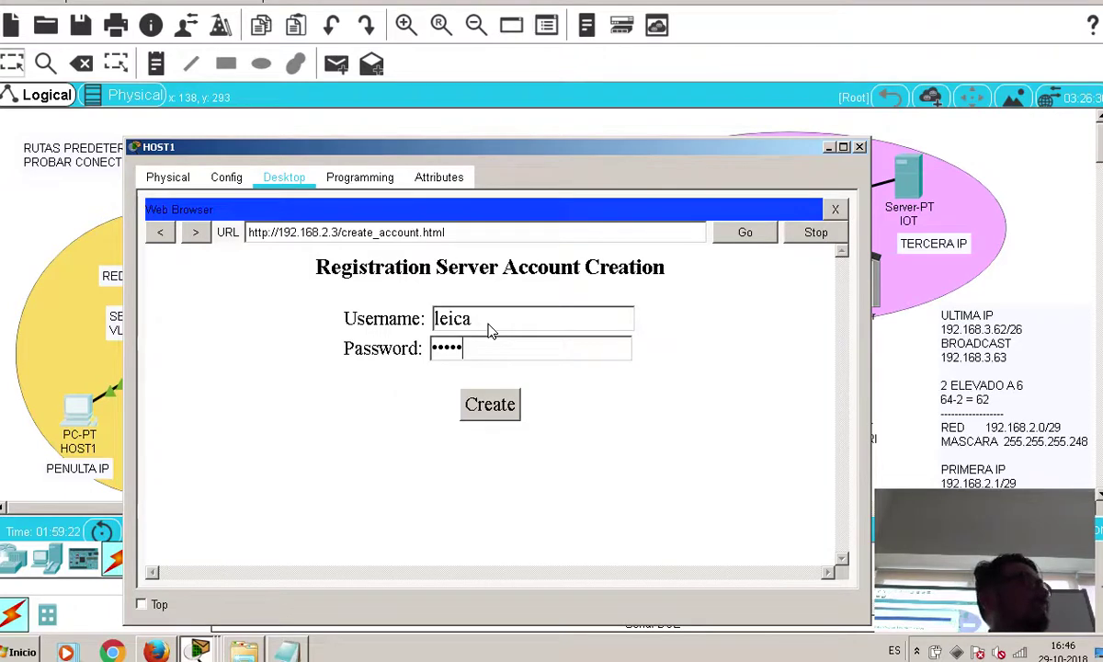
{"action": "left_click", "coordinate": [505, 405]}
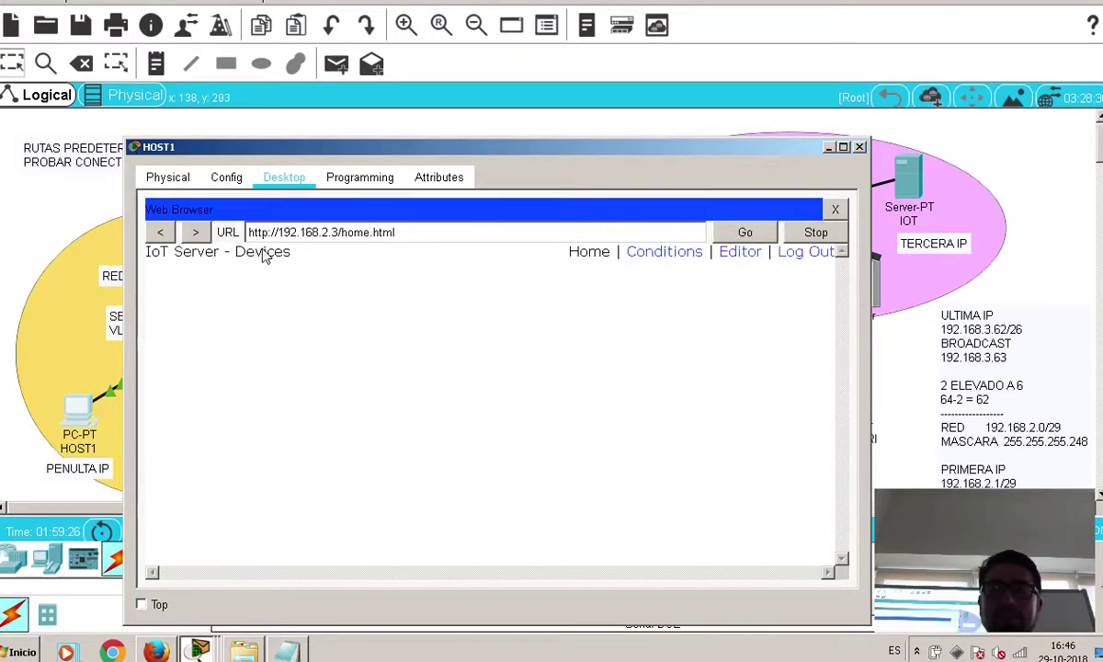
Go to the server's login page and sign in with the new account's credentials
{"action": "left_click_drag", "start_coordinate": [343, 235], "coordinate": [464, 231]}
{"action": "key", "text": "BackSpace"}
{"action": "left_click", "coordinate": [746, 233]}
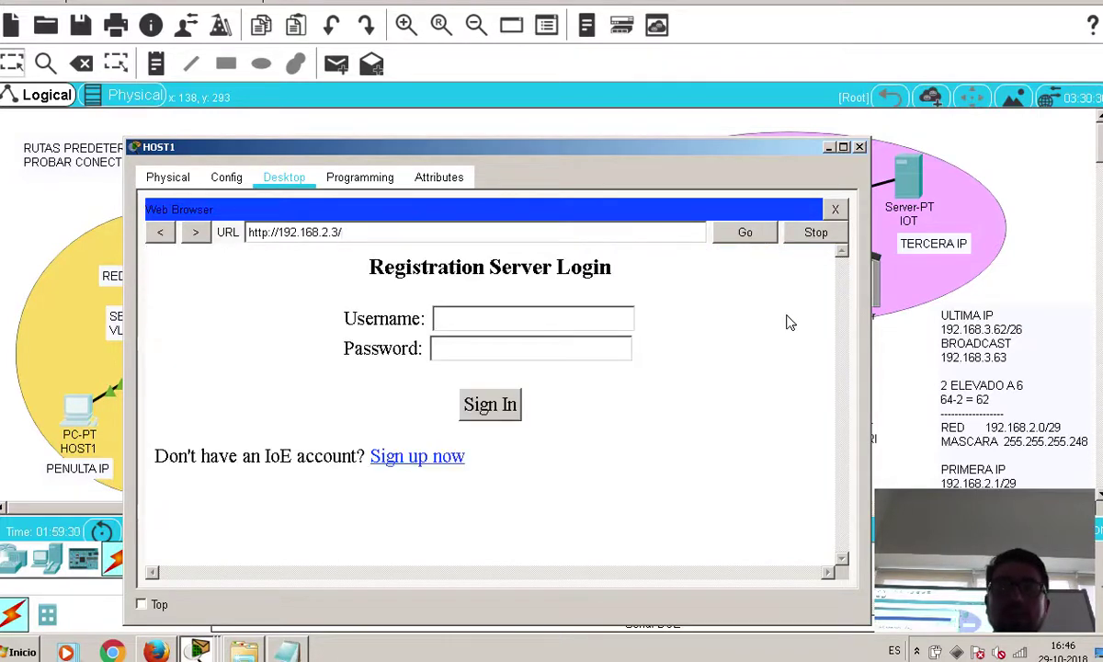
{"action": "left_click", "coordinate": [558, 333]}
{"action": "type", "text": "leica"}
{"action": "key", "text": "Tab"}
{"action": "type", "text": "leica"}
{"action": "left_click", "coordinate": [502, 405]}
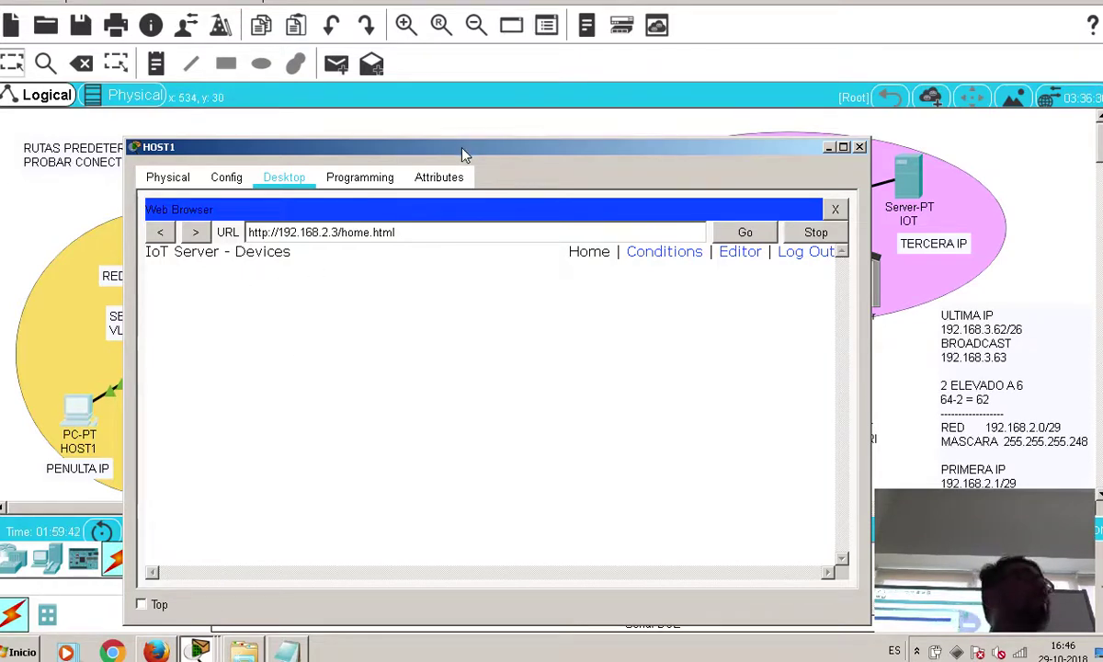
{"action": "left_click_drag", "start_coordinate": [462, 148], "coordinate": [434, 424]}
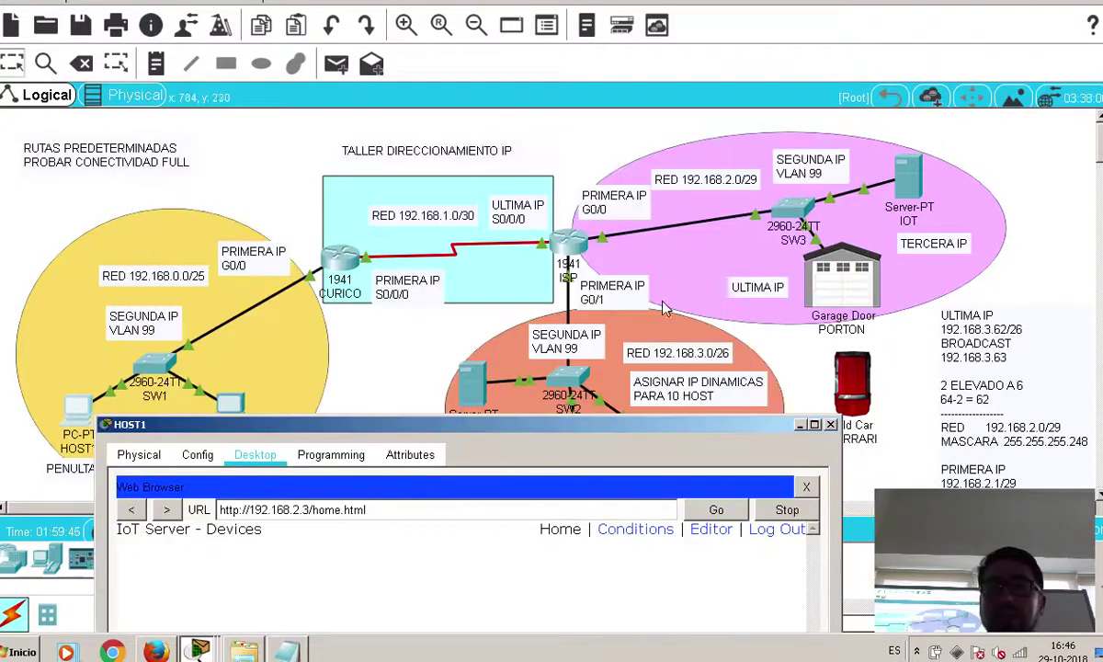
{"action": "left_click", "coordinate": [847, 292]}
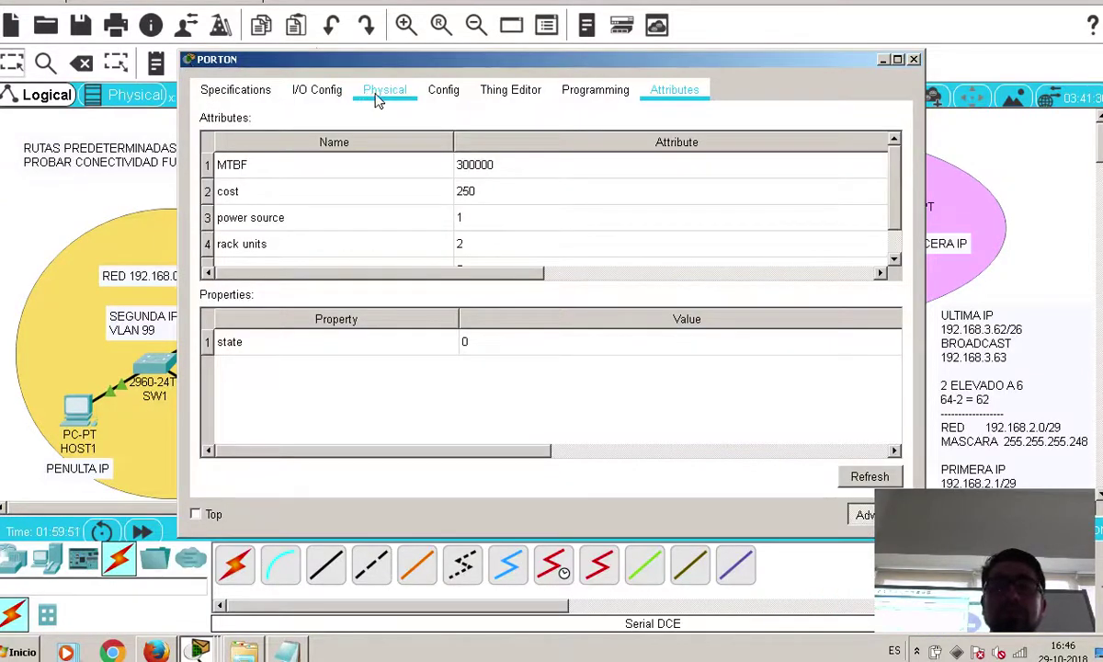
Set PORTON's IoT server to Remote Server 192.168.2.3 with the account credentials and connect
{"action": "left_click", "coordinate": [439, 89]}
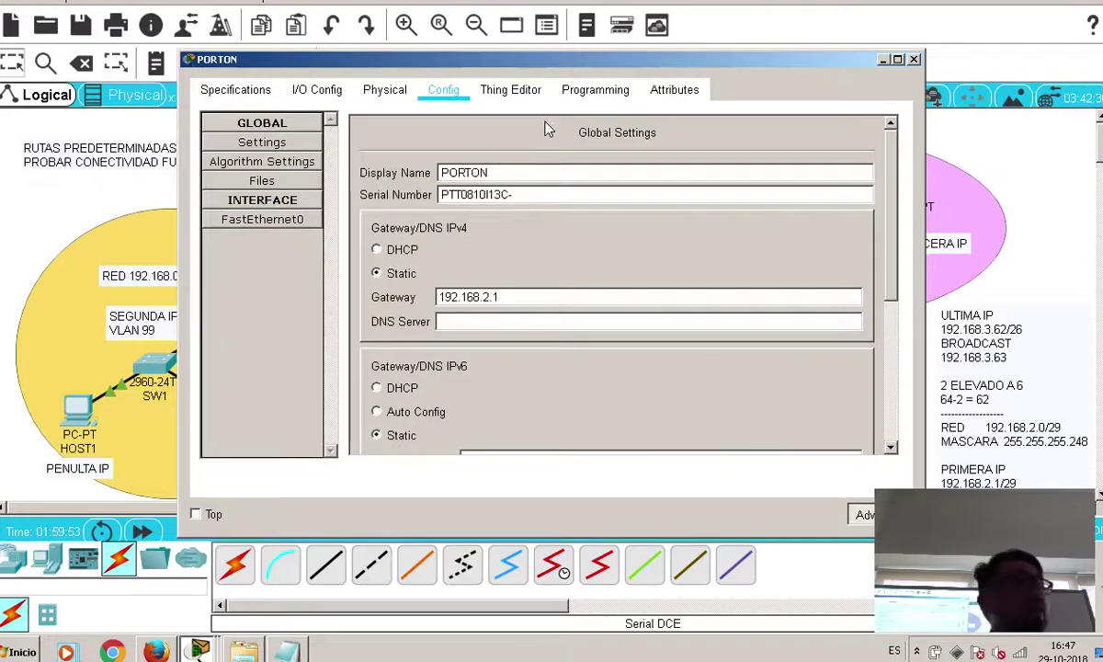
{"action": "left_click_drag", "start_coordinate": [897, 257], "coordinate": [834, 403]}
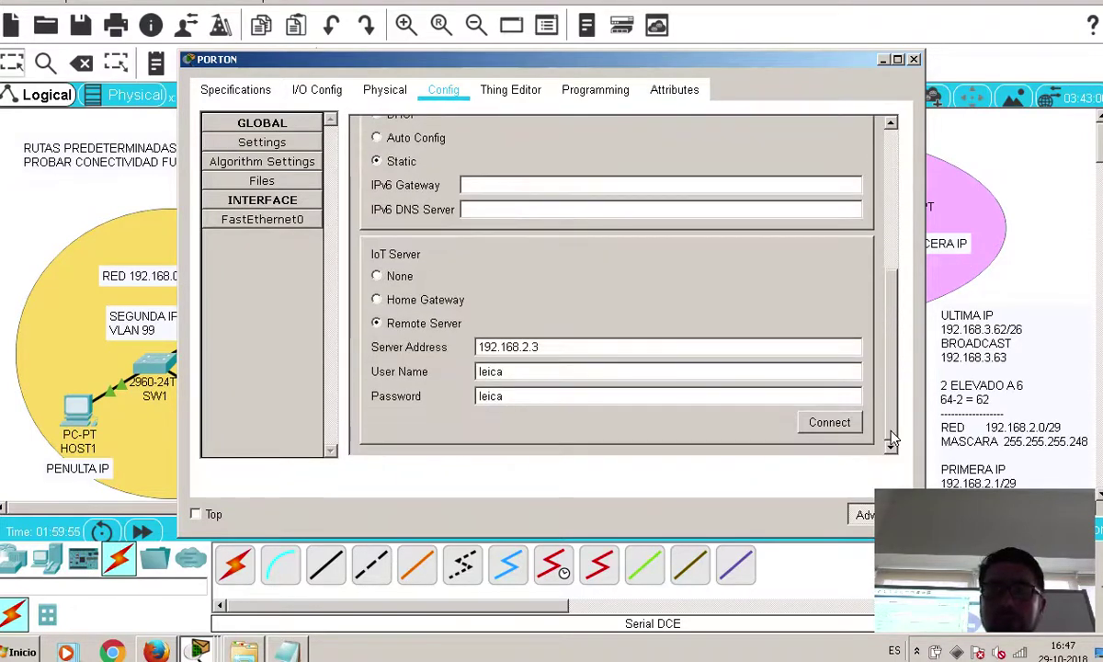
{"action": "left_click", "coordinate": [829, 424]}
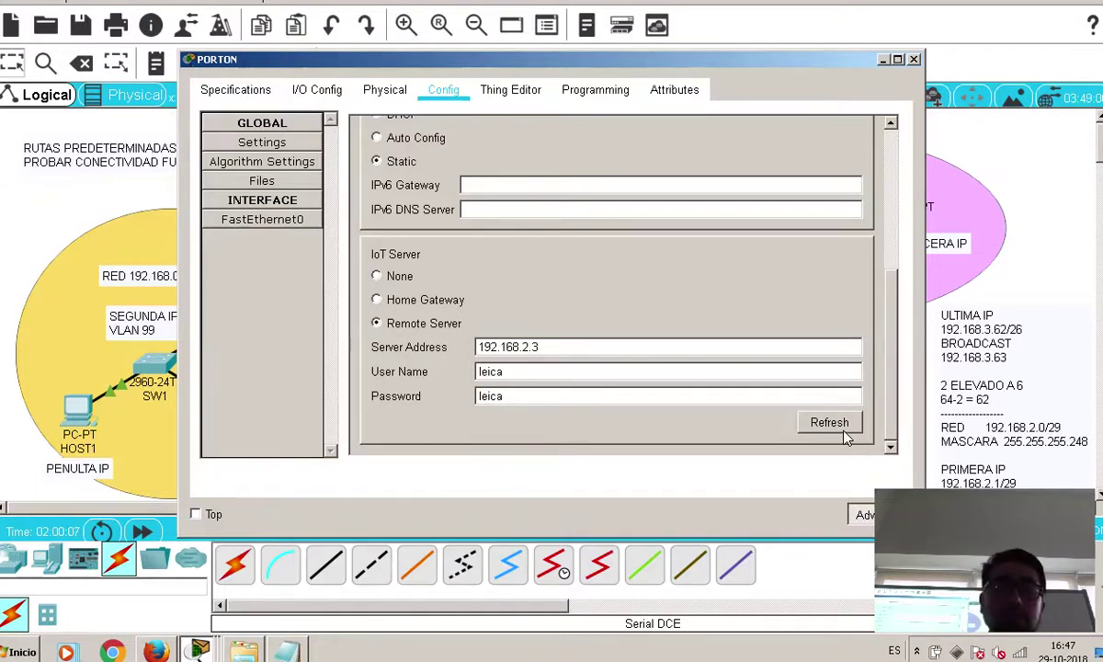
{"action": "left_click", "coordinate": [915, 59]}
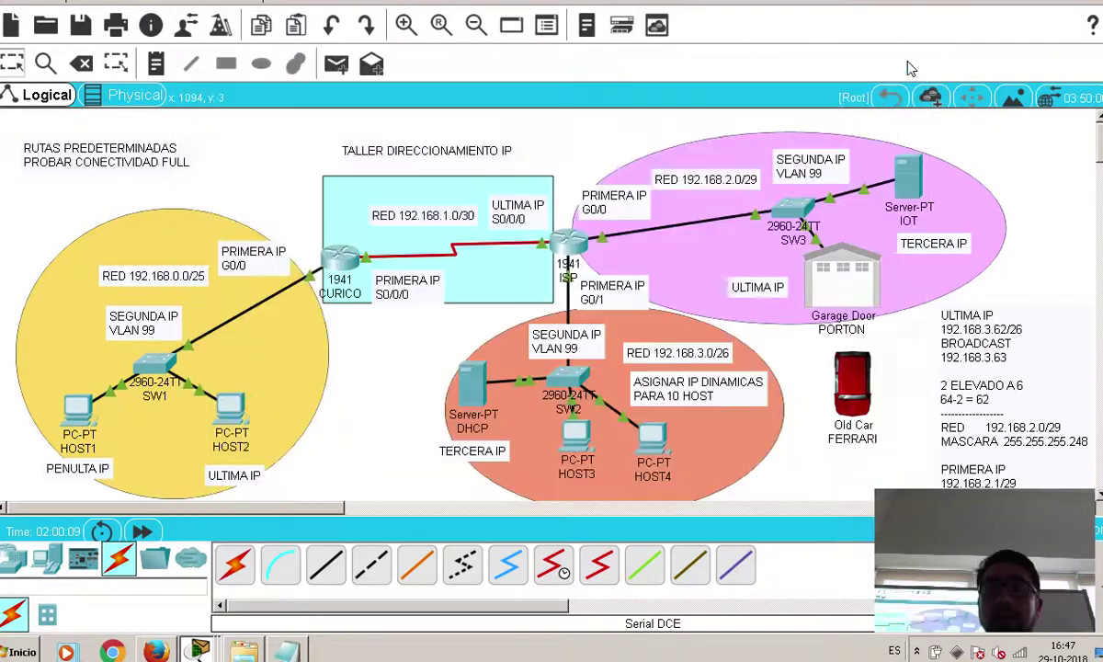
Reload HOST1's IoT server device list in its web browser
{"action": "left_click", "coordinate": [82, 409]}
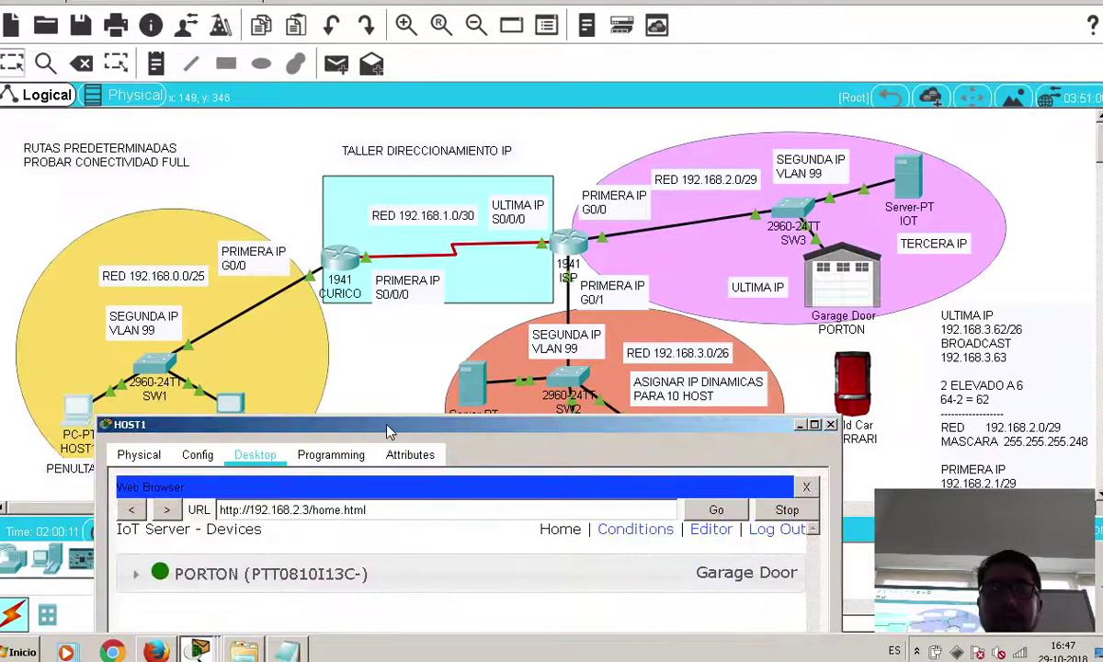
{"action": "left_click_drag", "start_coordinate": [377, 423], "coordinate": [365, 240]}
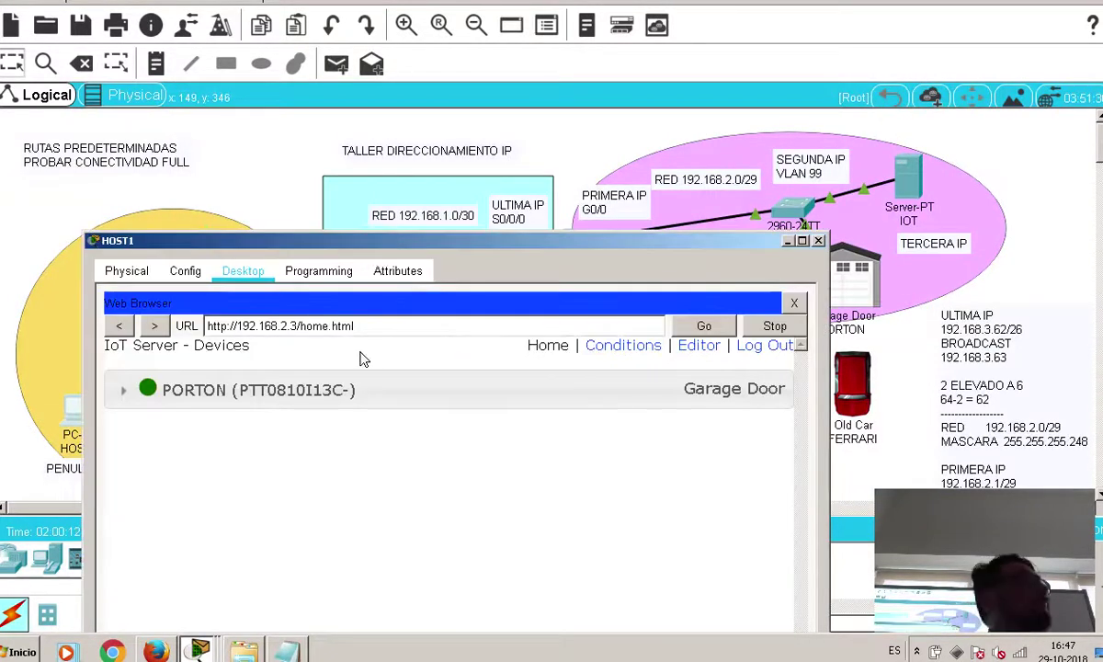
{"action": "left_click", "coordinate": [422, 330]}
{"action": "key", "text": "Return"}
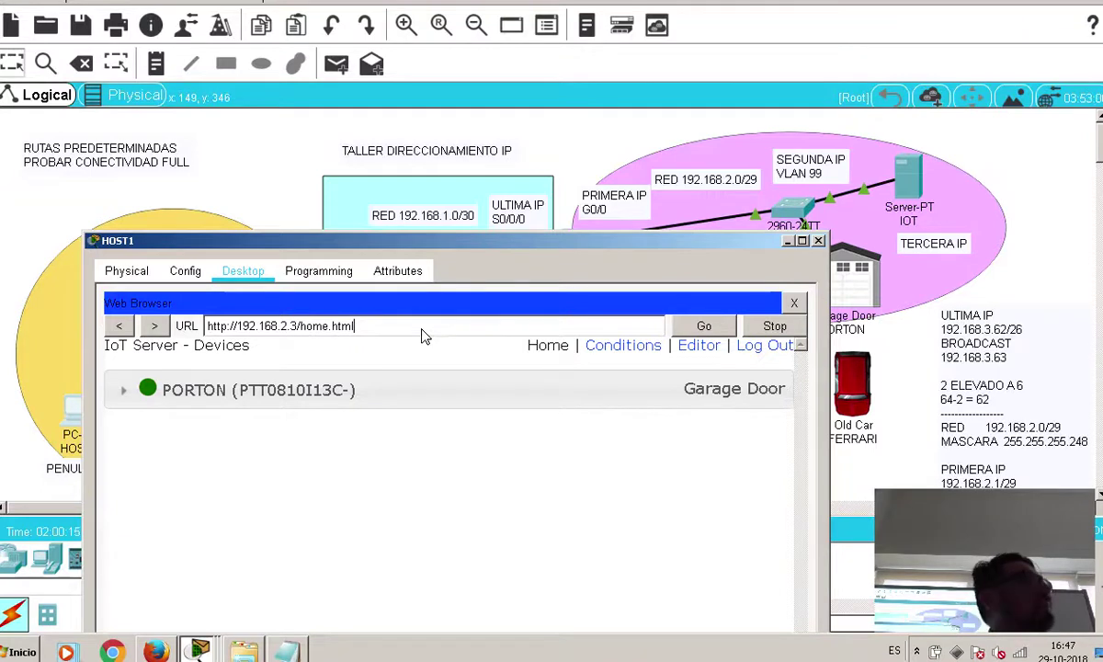
{"action": "left_click_drag", "start_coordinate": [485, 241], "coordinate": [416, 190]}
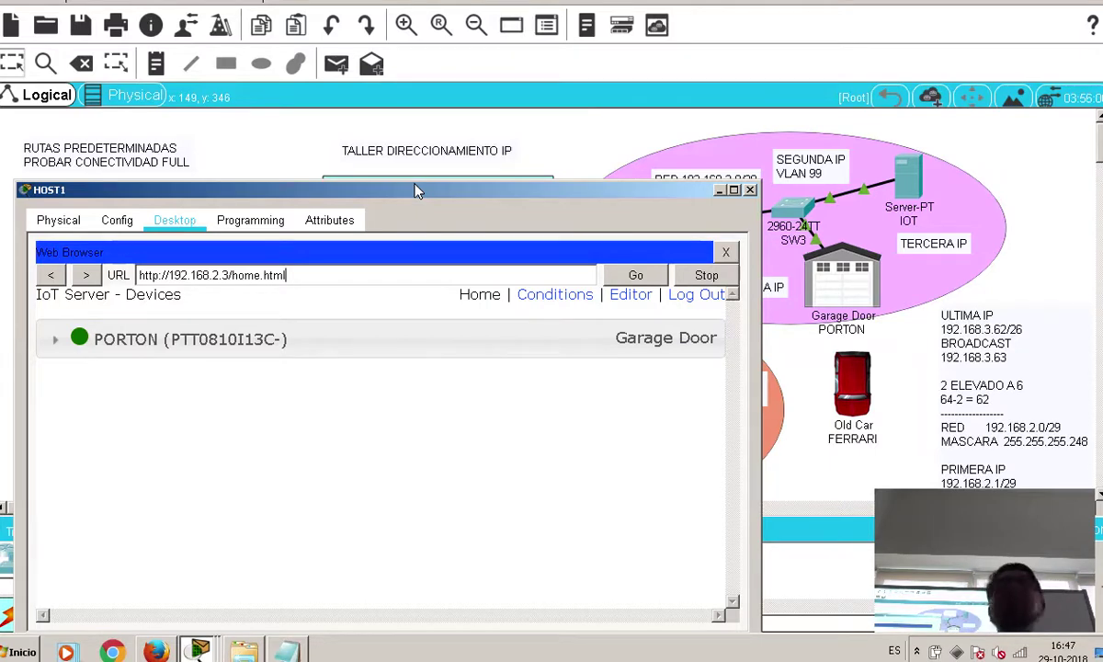
Expand PORTON and toggle the garage door open and closed four times
{"action": "left_click", "coordinate": [55, 339]}
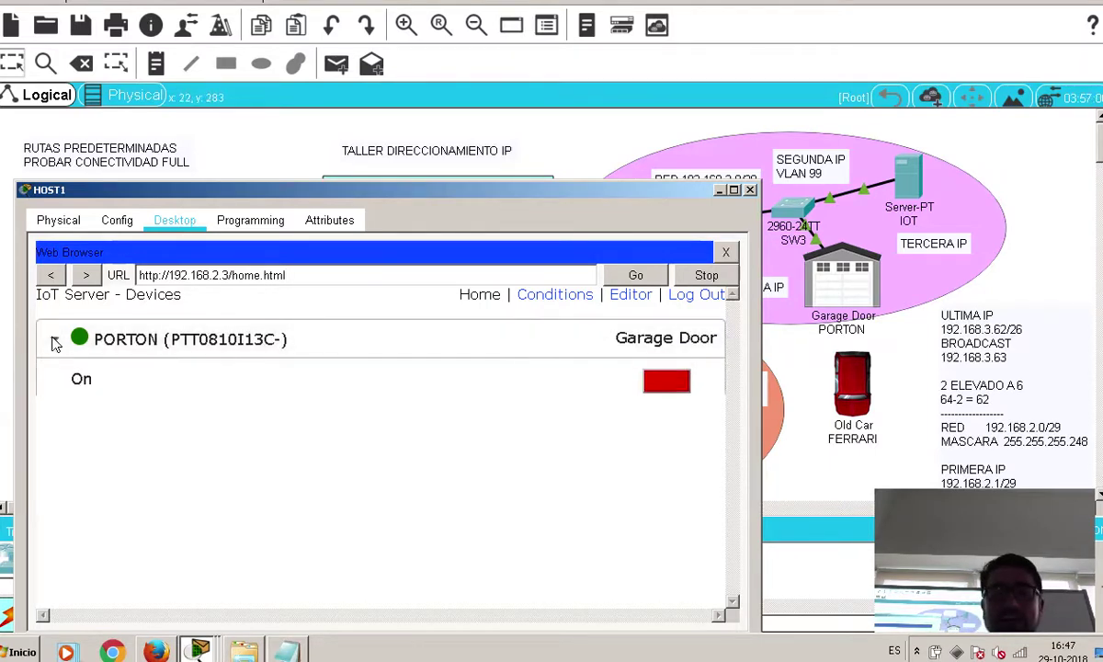
{"action": "left_click", "coordinate": [668, 391]}
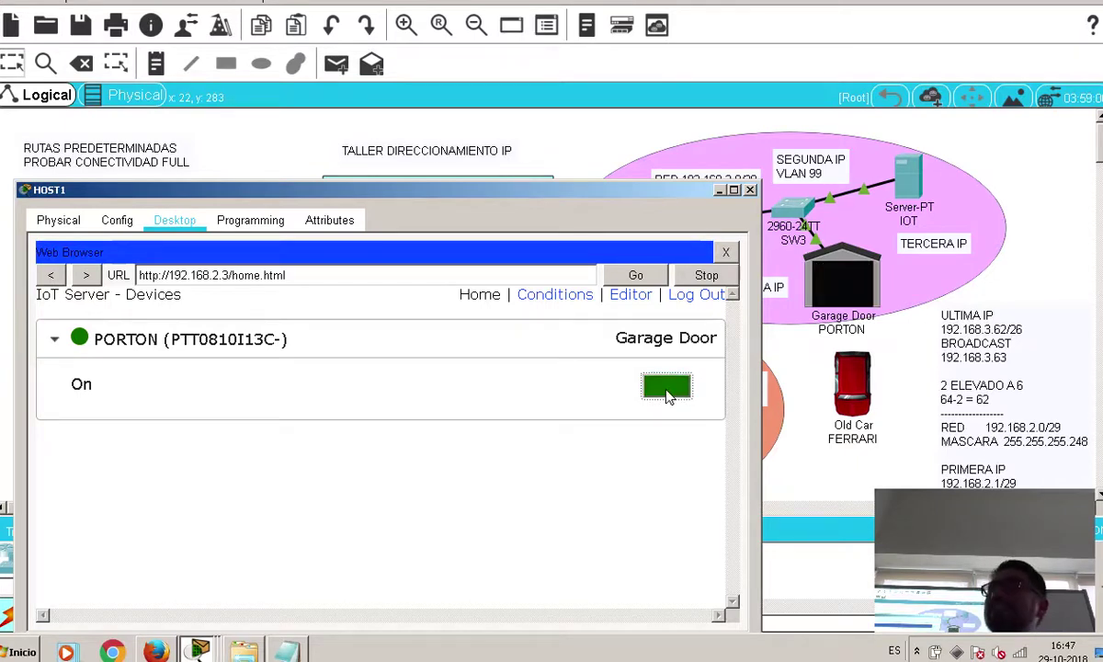
{"action": "left_click", "coordinate": [668, 389]}
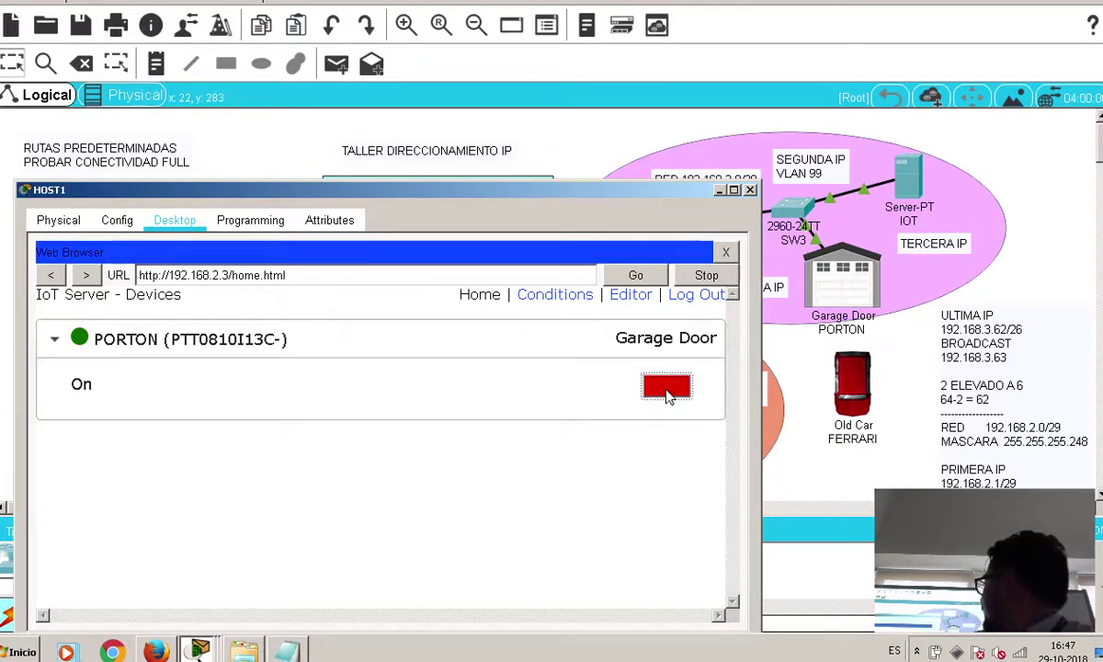
{"action": "left_click", "coordinate": [668, 388]}
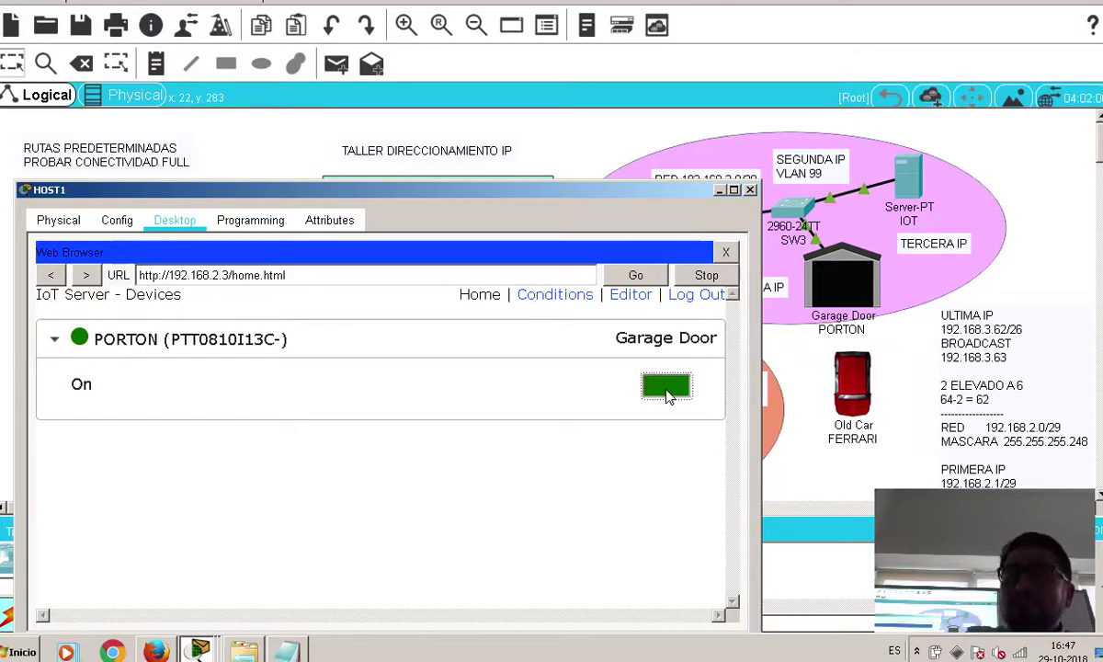
{"action": "left_click", "coordinate": [668, 389]}
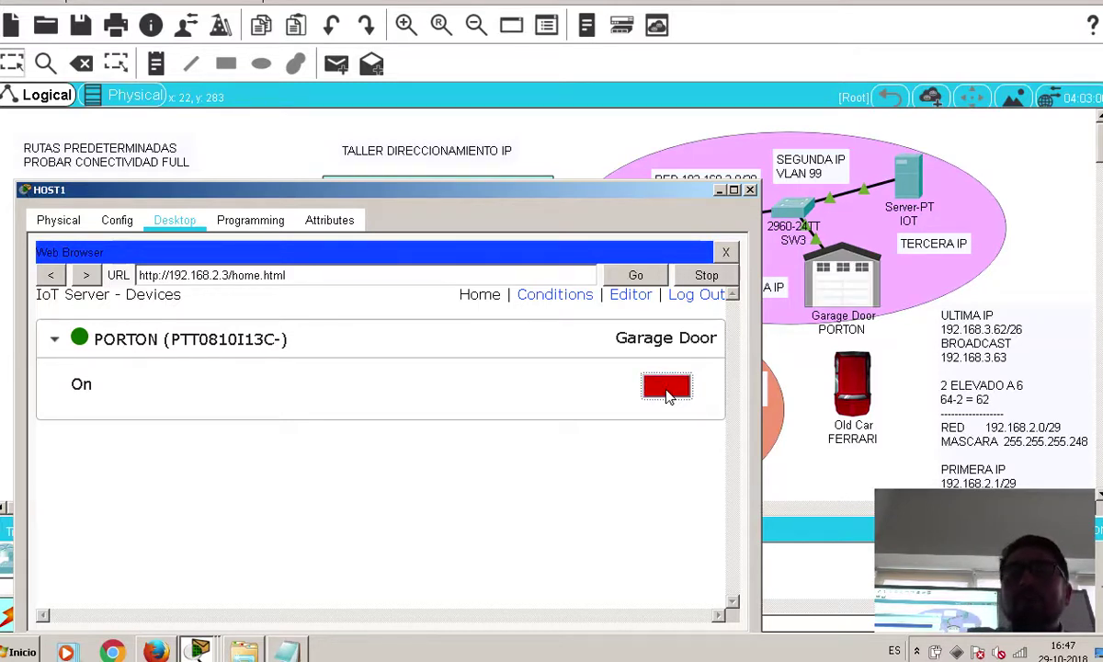
{"action": "left_click", "coordinate": [668, 389]}
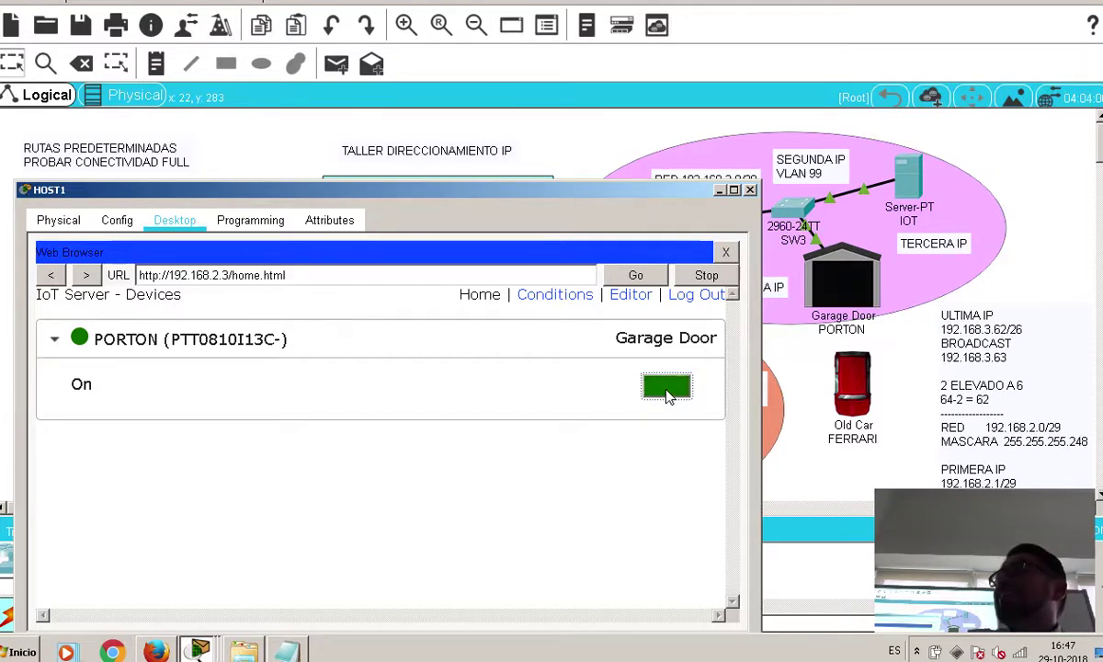
{"action": "left_click", "coordinate": [669, 389]}
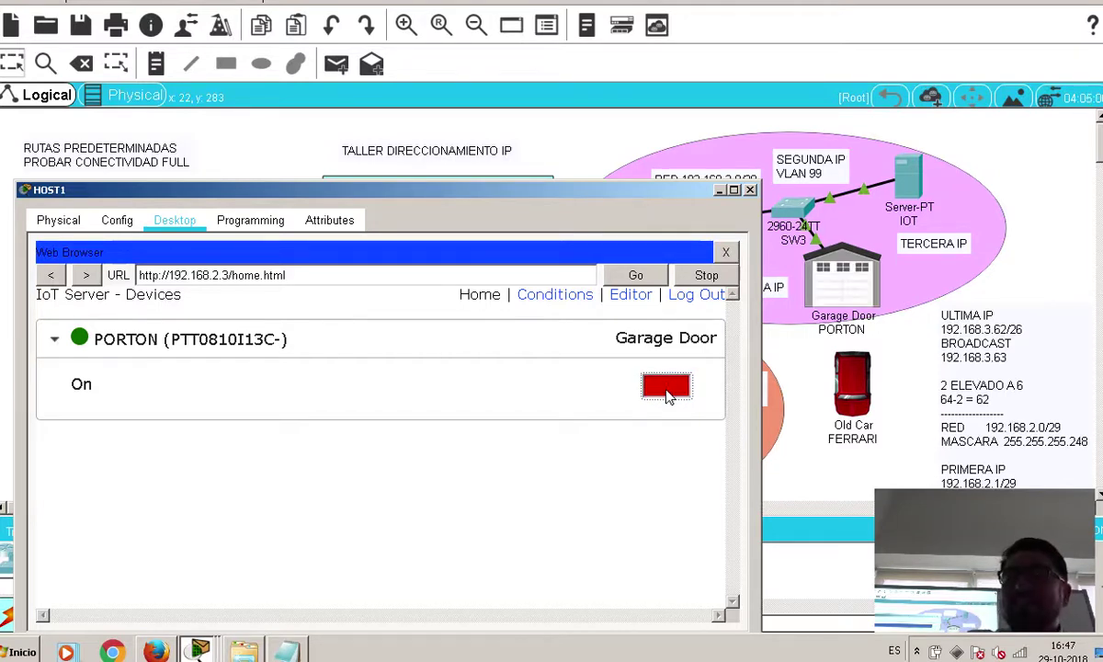
{"action": "left_click", "coordinate": [668, 389]}
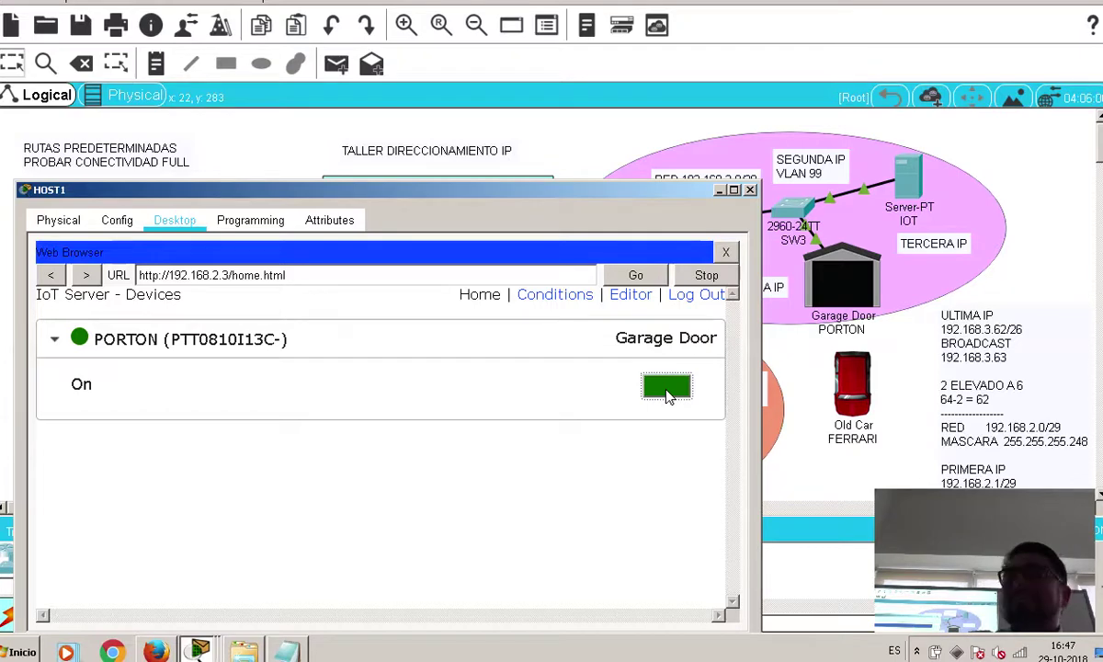
{"action": "left_click", "coordinate": [668, 388]}
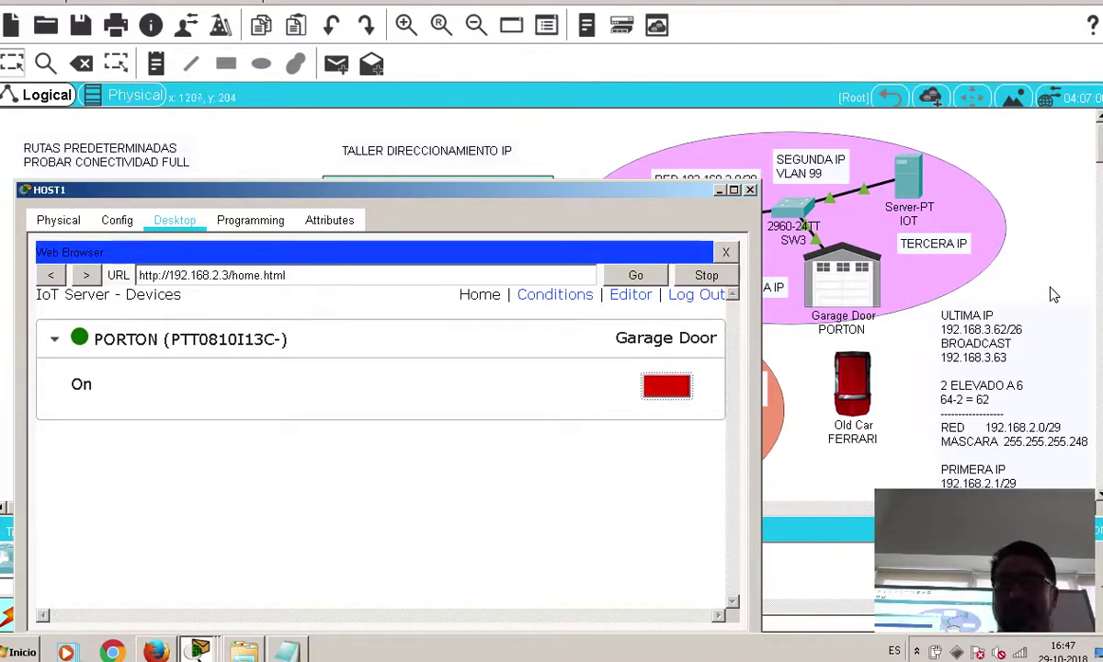
Open the garage door once more from HOST1 and close HOST1's window
{"action": "left_click", "coordinate": [887, 326]}
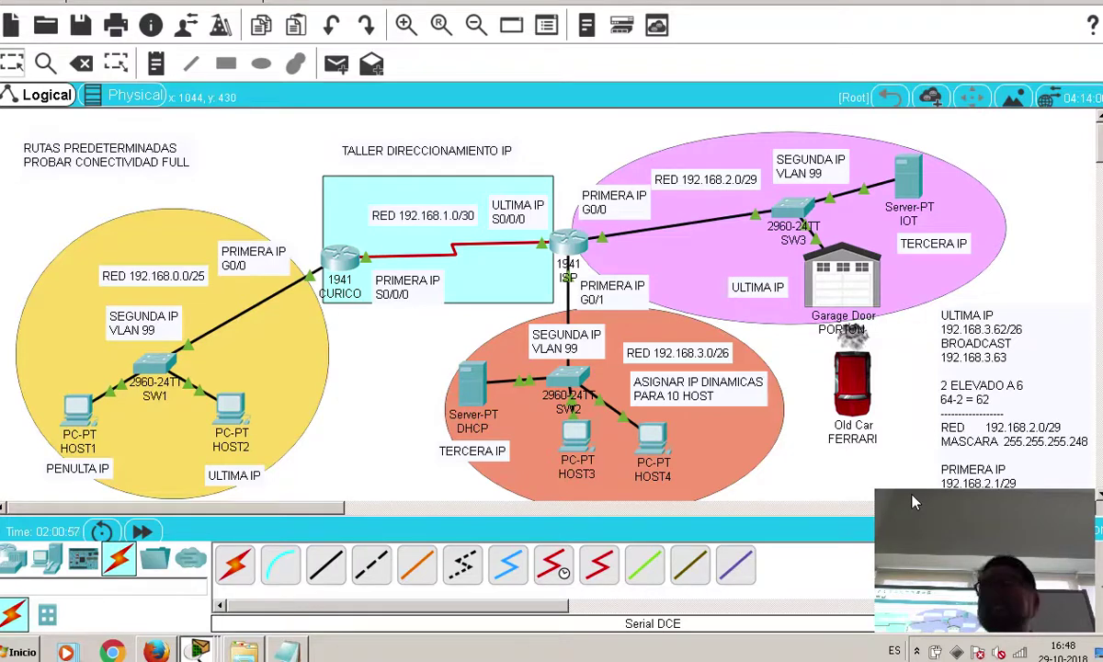
{"action": "left_click", "coordinate": [78, 415]}
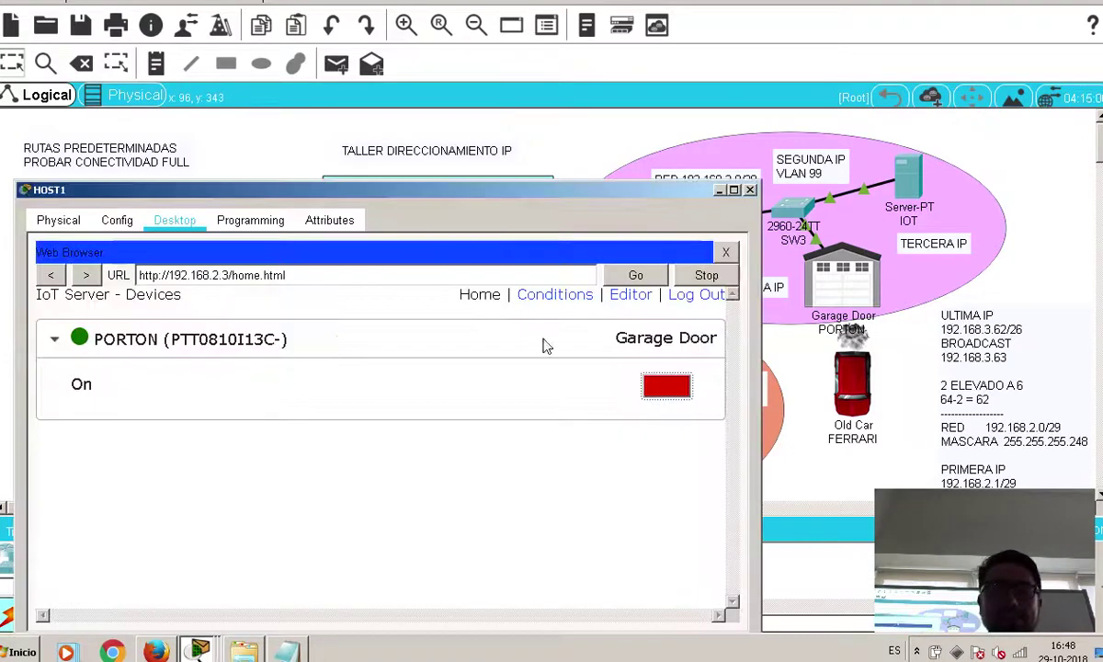
{"action": "left_click", "coordinate": [666, 385]}
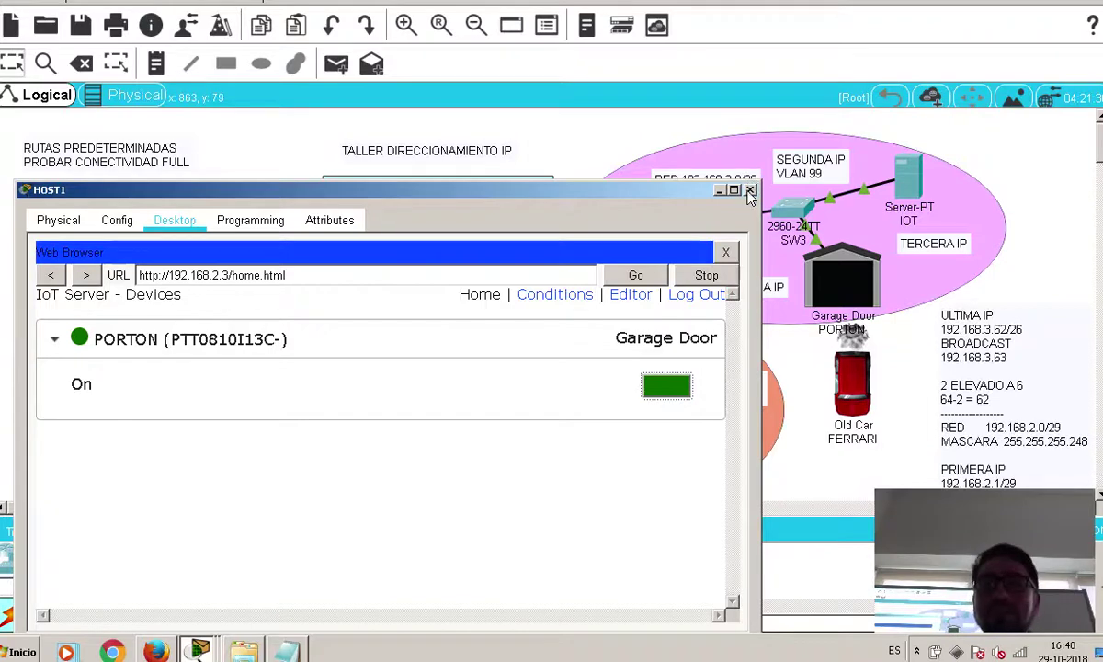
{"action": "left_click", "coordinate": [703, 175]}
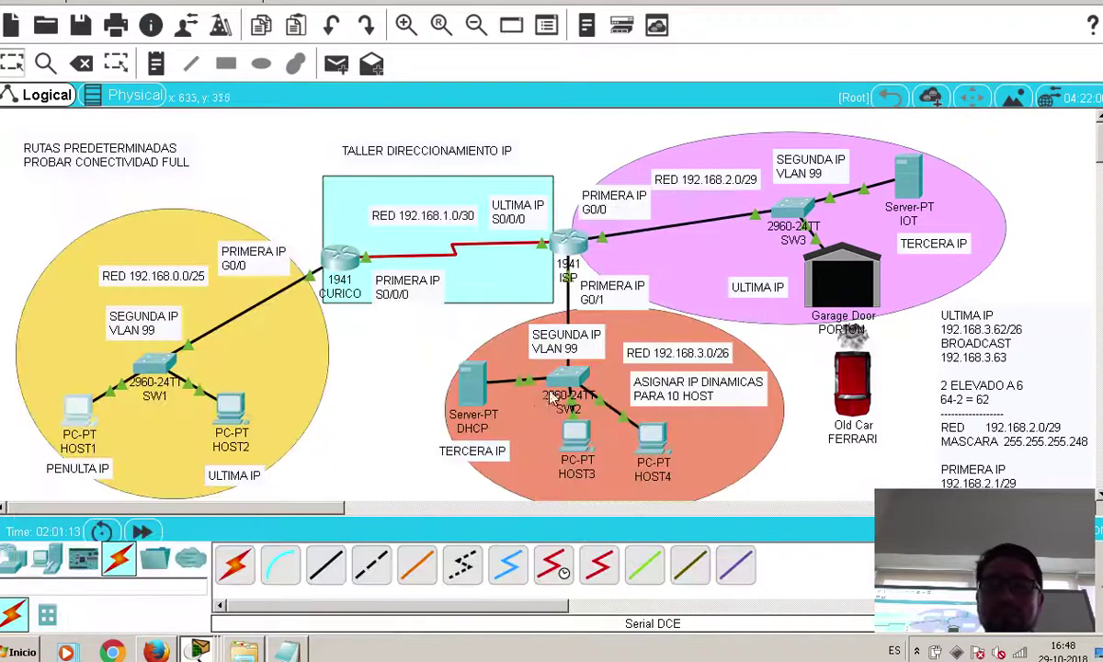
Load the IoT server page at 192.168.2.3 in HOST3's web browser
{"action": "left_click", "coordinate": [577, 439]}
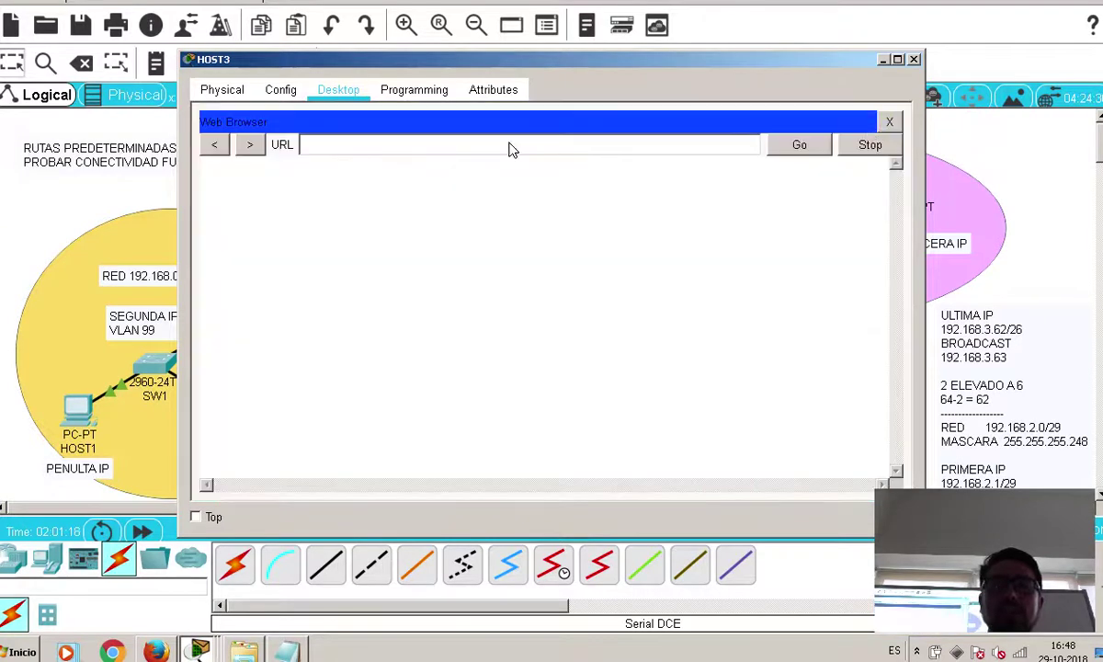
{"action": "left_click", "coordinate": [510, 148]}
{"action": "type", "text": "102"}
{"action": "key", "text": "BackSpace"}
{"action": "key", "text": "BackSpace"}
{"action": "key", "text": "BackSpace"}
{"action": "type", "text": "10"}
{"action": "key", "text": "BackSpace"}
{"action": "key", "text": "BackSpace"}
{"action": "type", "text": "192.168.2.3"}
{"action": "key", "text": "Return"}
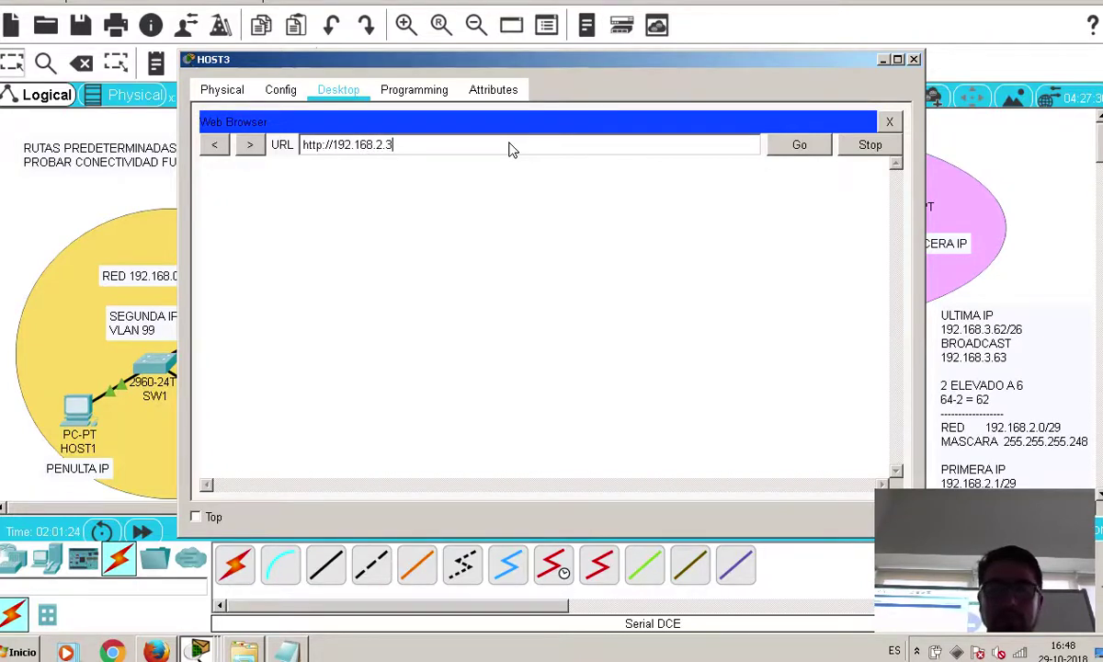
Sign in with the account username and password, then move HOST3's window aside
{"action": "left_click", "coordinate": [519, 235]}
{"action": "type", "text": "leica"}
{"action": "key", "text": "Tab"}
{"action": "type", "text": "cisco"}
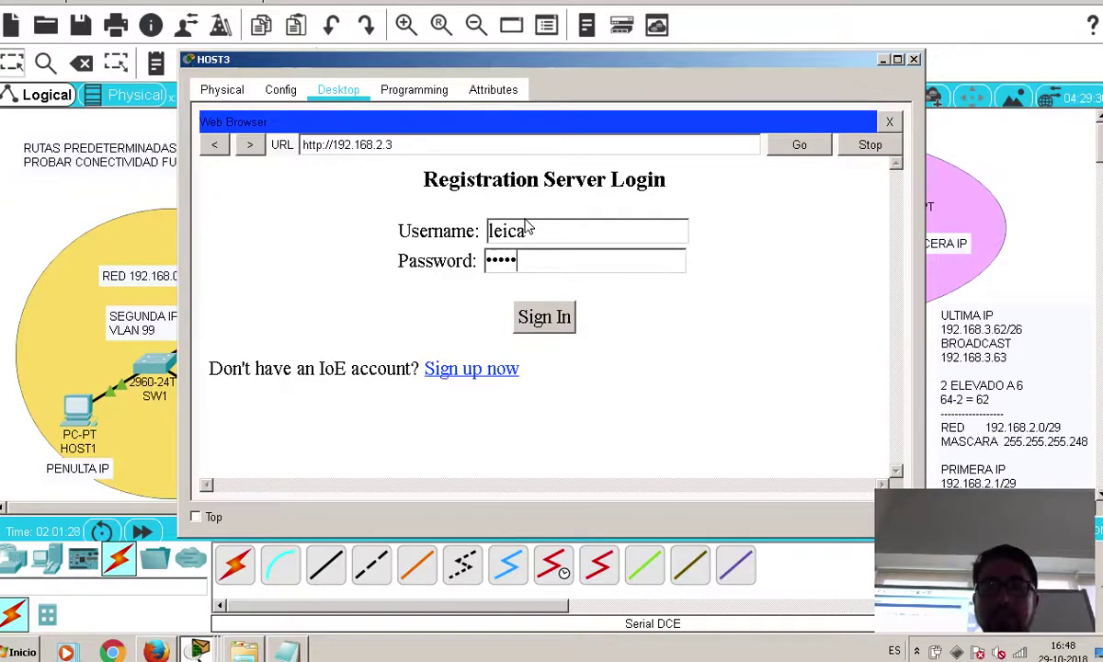
{"action": "left_click", "coordinate": [564, 318]}
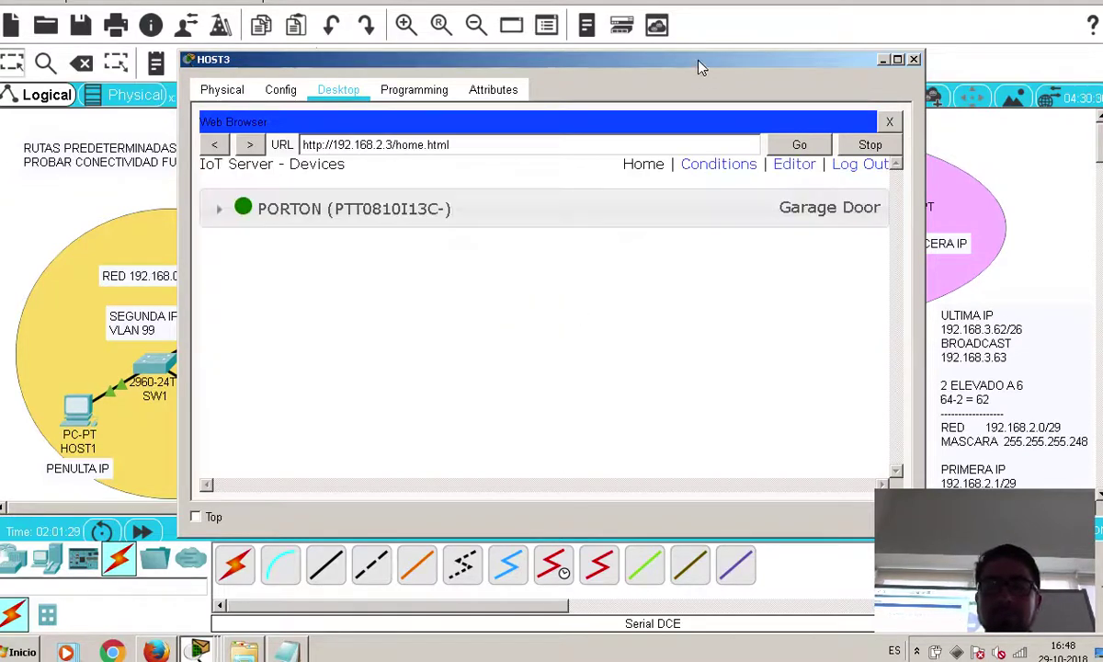
{"action": "left_click_drag", "start_coordinate": [489, 66], "coordinate": [308, 72]}
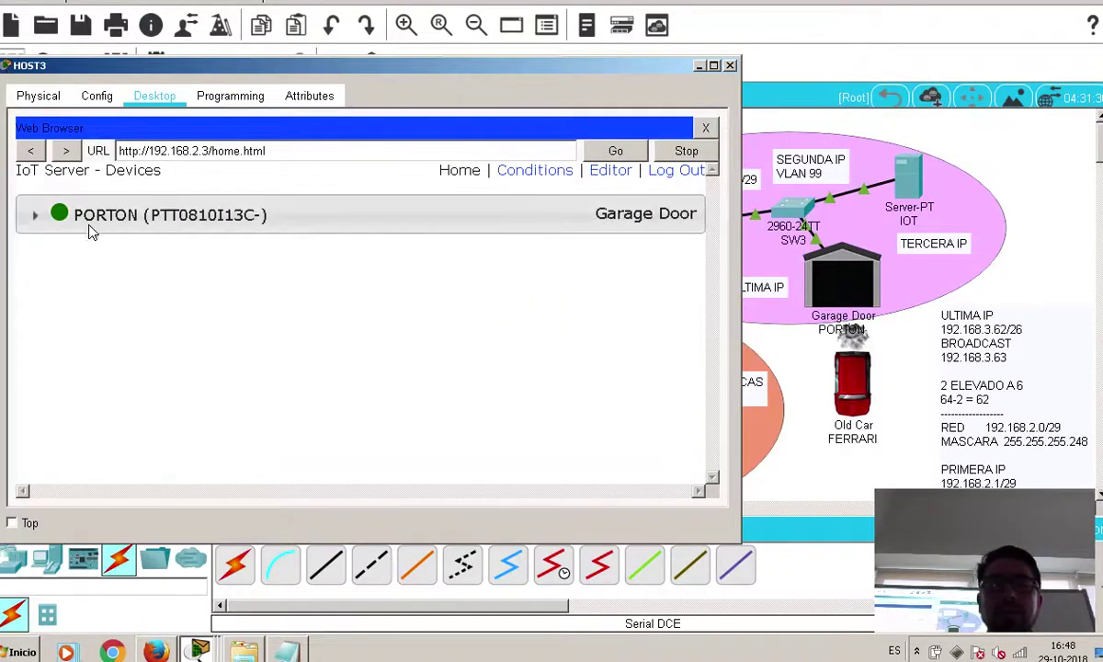
Expand PORTON, toggle the garage door open and closed repeatedly, leave it closed, and close HOST3
{"action": "left_click", "coordinate": [30, 213]}
{"action": "left_click", "coordinate": [648, 262]}
{"action": "left_click", "coordinate": [647, 262]}
{"action": "left_click", "coordinate": [648, 262]}
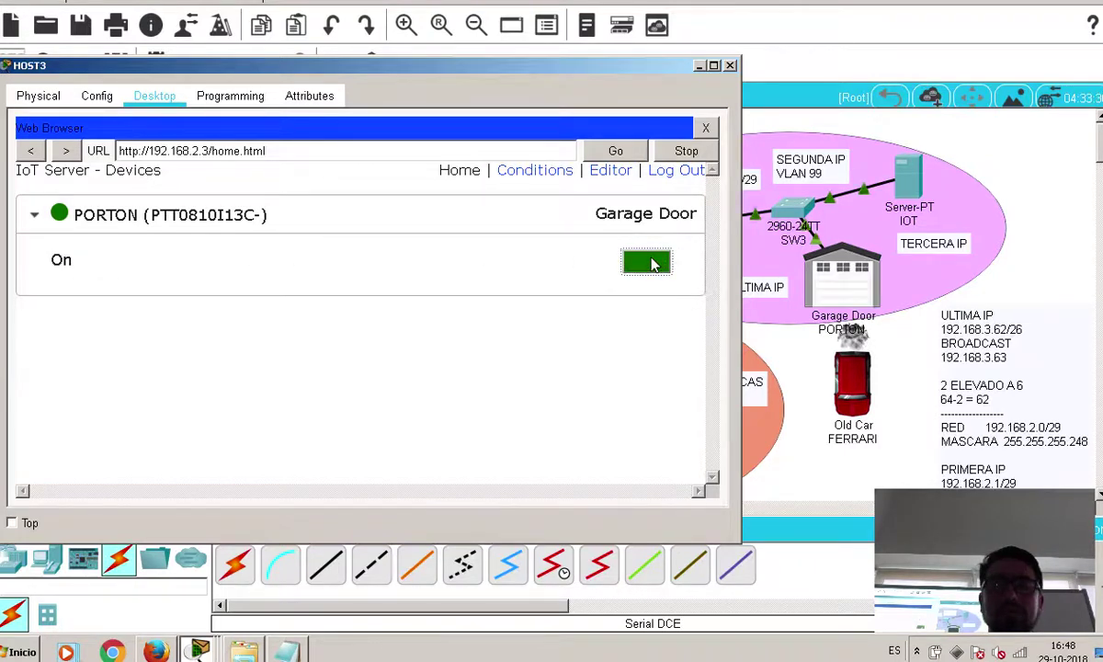
{"action": "left_click", "coordinate": [648, 262]}
{"action": "left_click", "coordinate": [647, 262]}
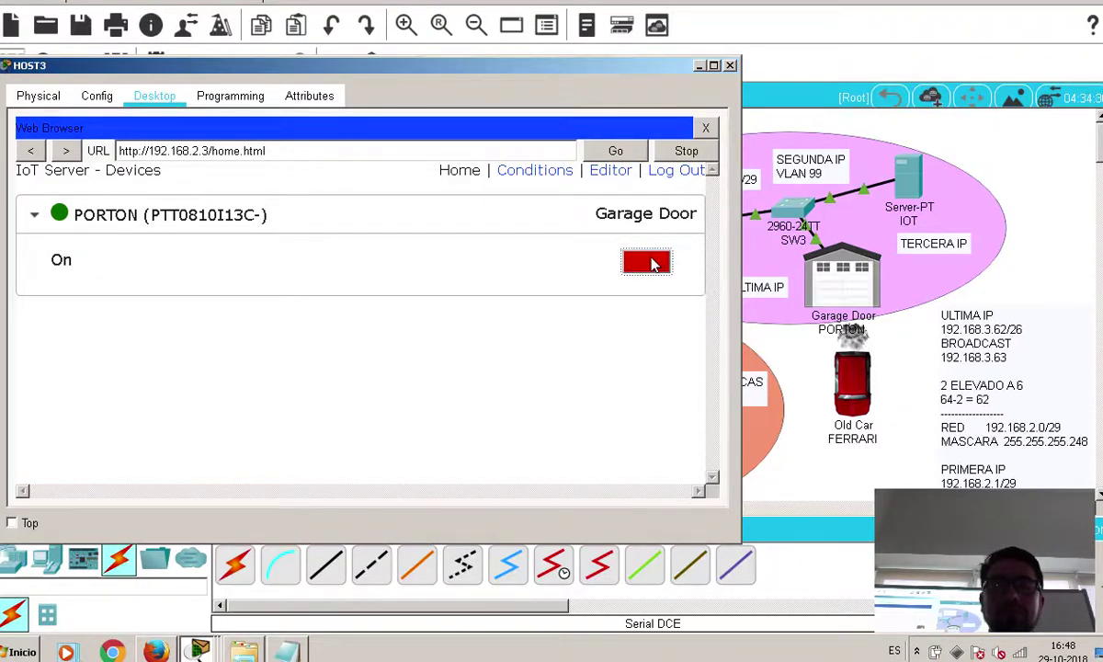
{"action": "left_click", "coordinate": [648, 262]}
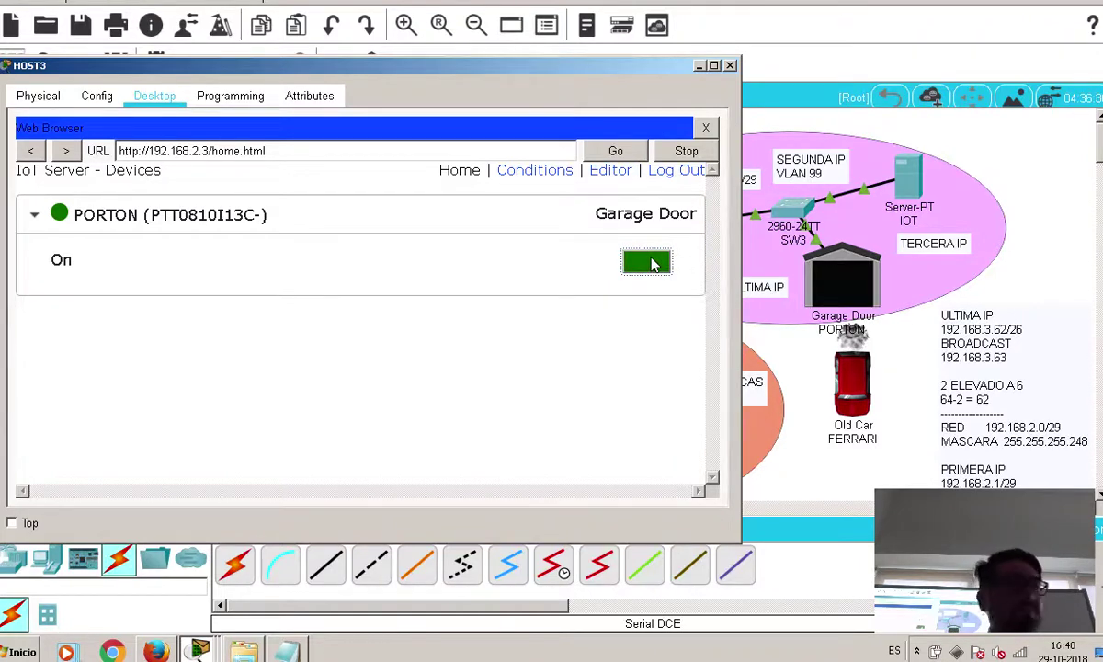
{"action": "left_click", "coordinate": [648, 262]}
{"action": "left_click", "coordinate": [648, 262]}
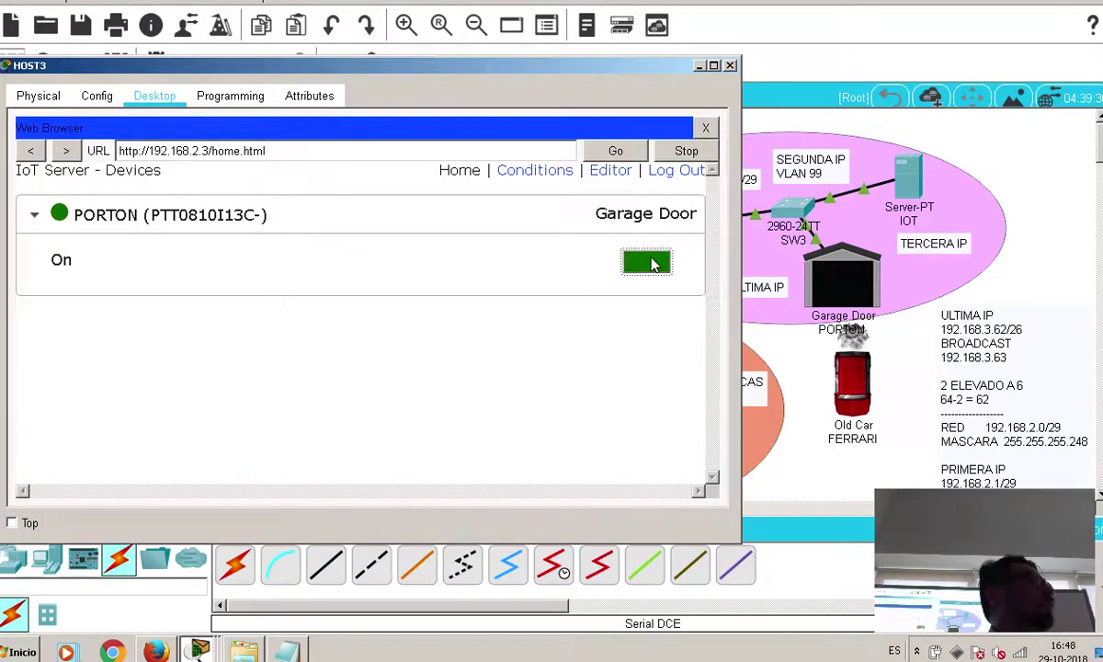
{"action": "left_click", "coordinate": [648, 262]}
{"action": "left_click", "coordinate": [648, 261]}
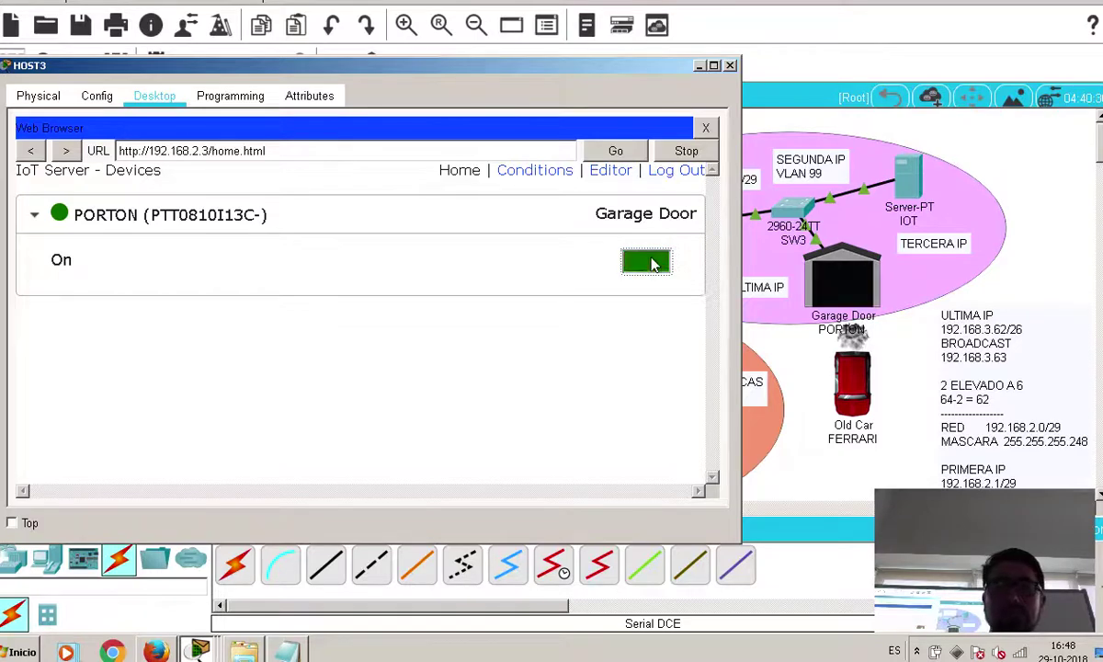
{"action": "left_click", "coordinate": [648, 262]}
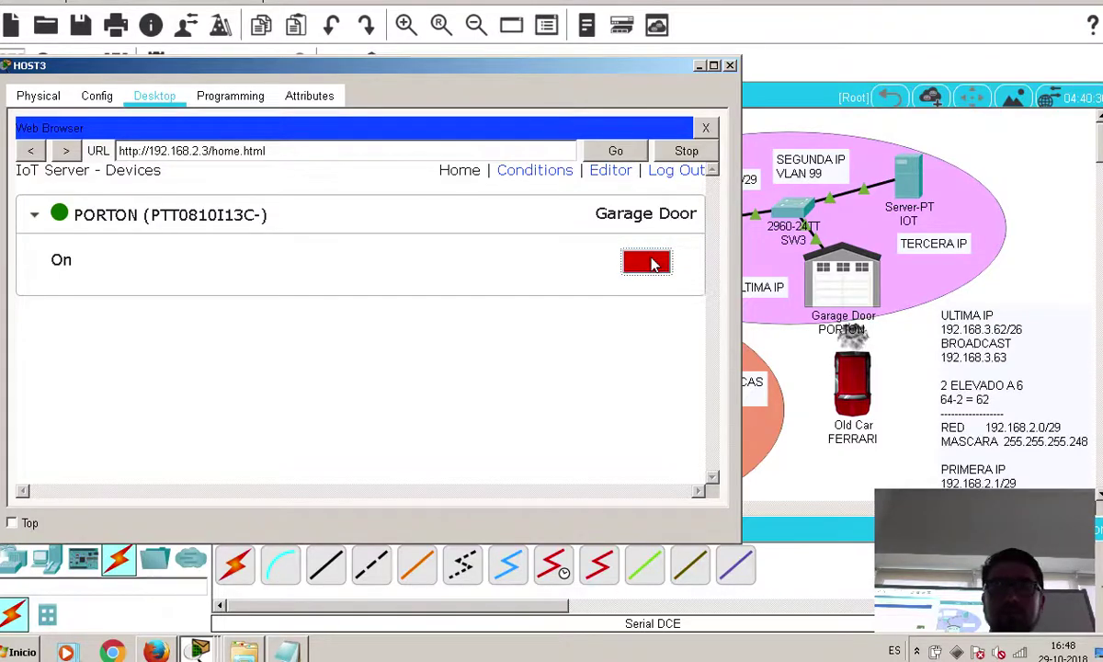
{"action": "left_click", "coordinate": [838, 35]}
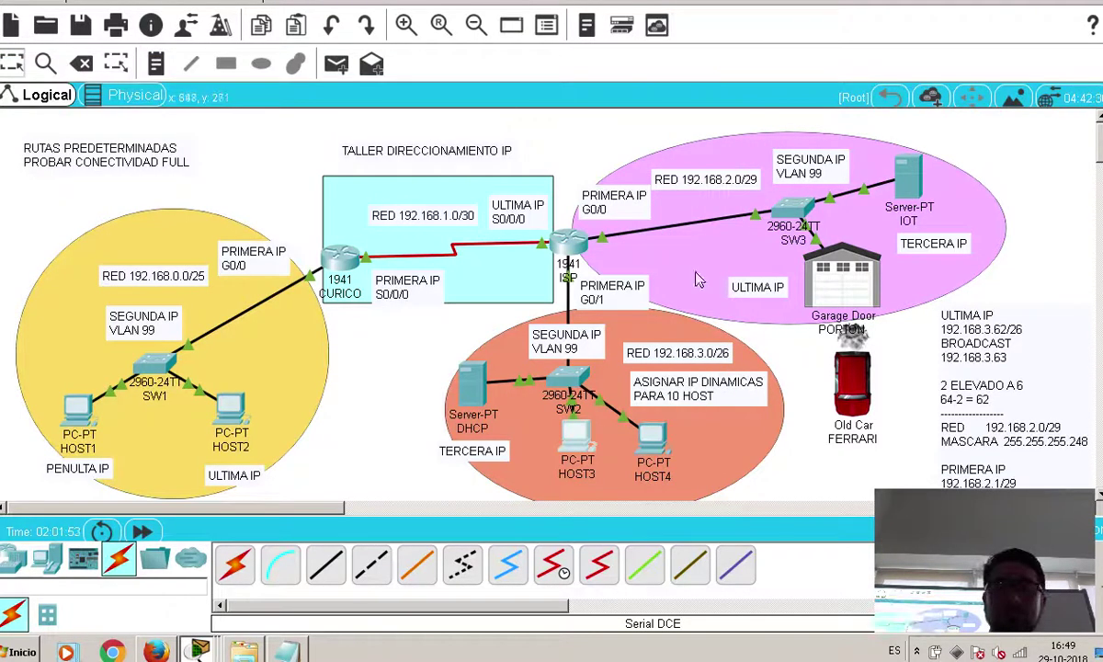